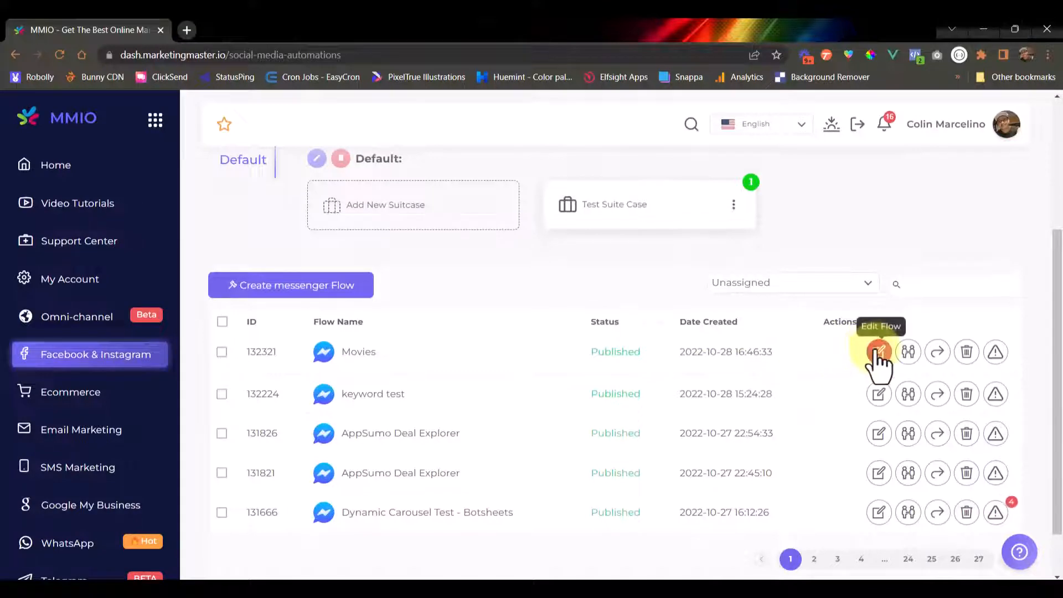
- Open the Movies messenger flow for editing and look over its connected steps on the canvas
{"action": "left_click", "coordinate": [877, 352]}
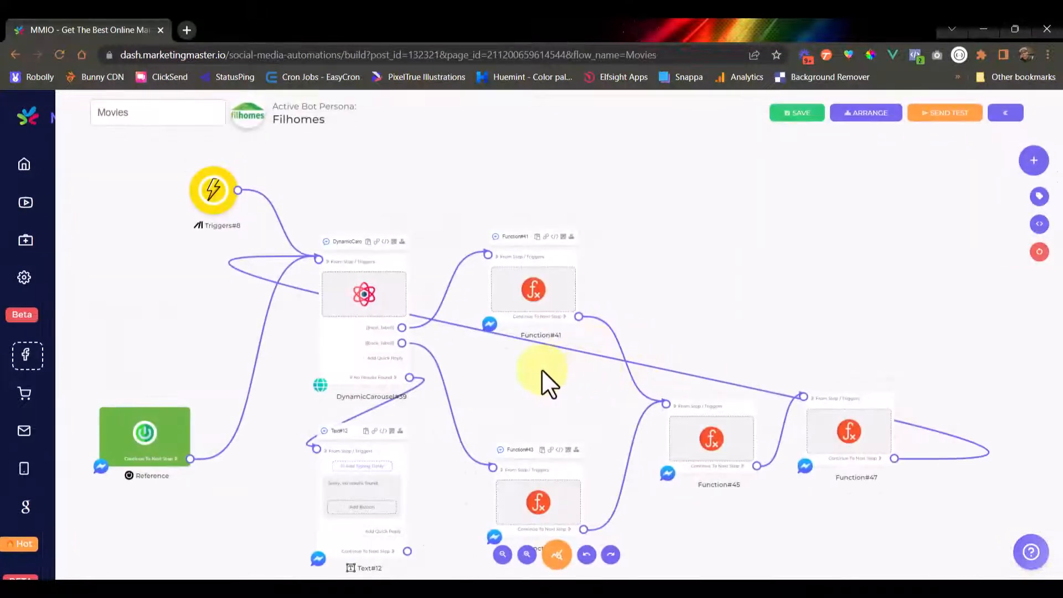
{"action": "scroll", "coordinate": [541, 370], "scroll_direction": "down", "scroll_amount": 4}
{"action": "left_click_drag", "start_coordinate": [535, 370], "coordinate": [566, 394]}
{"action": "scroll", "coordinate": [471, 339], "scroll_direction": "up", "scroll_amount": 10}
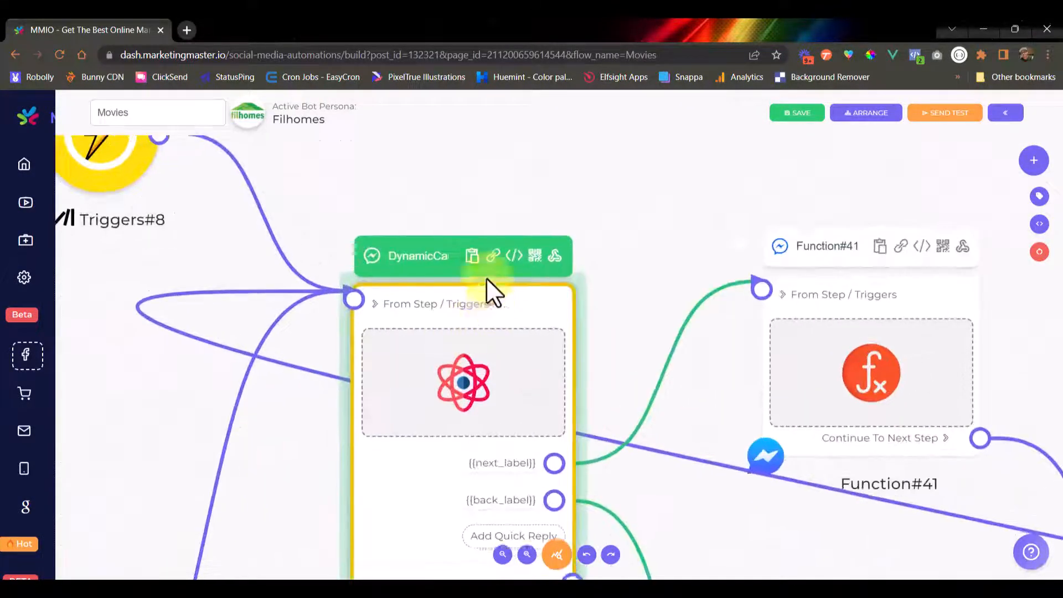
{"action": "scroll", "coordinate": [484, 277], "scroll_direction": "down", "scroll_amount": 5}
{"action": "scroll", "coordinate": [533, 237], "scroll_direction": "up", "scroll_amount": 1}
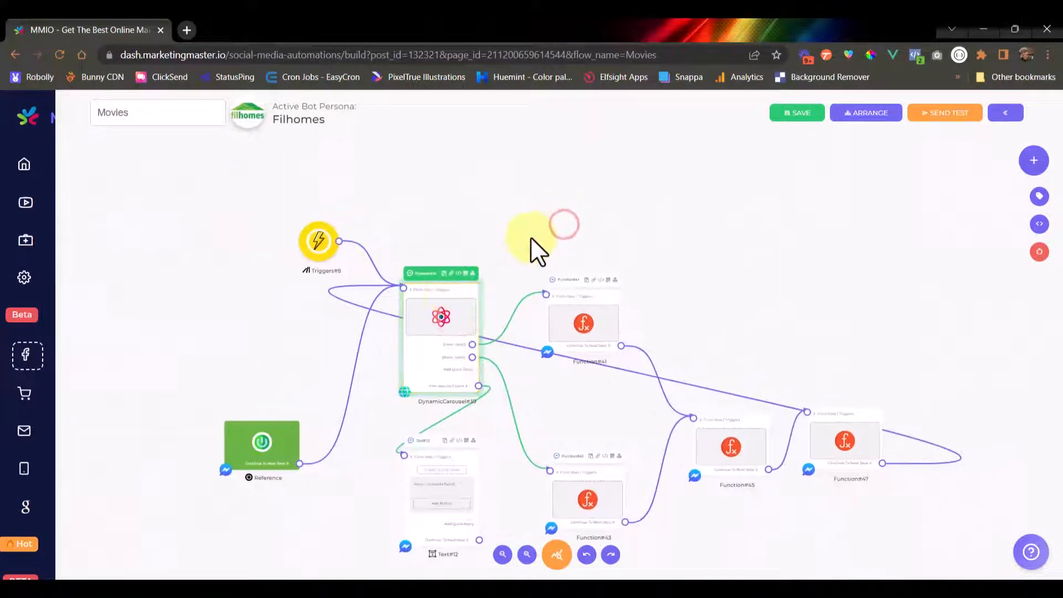
{"action": "left_click_drag", "start_coordinate": [500, 245], "coordinate": [498, 234]}
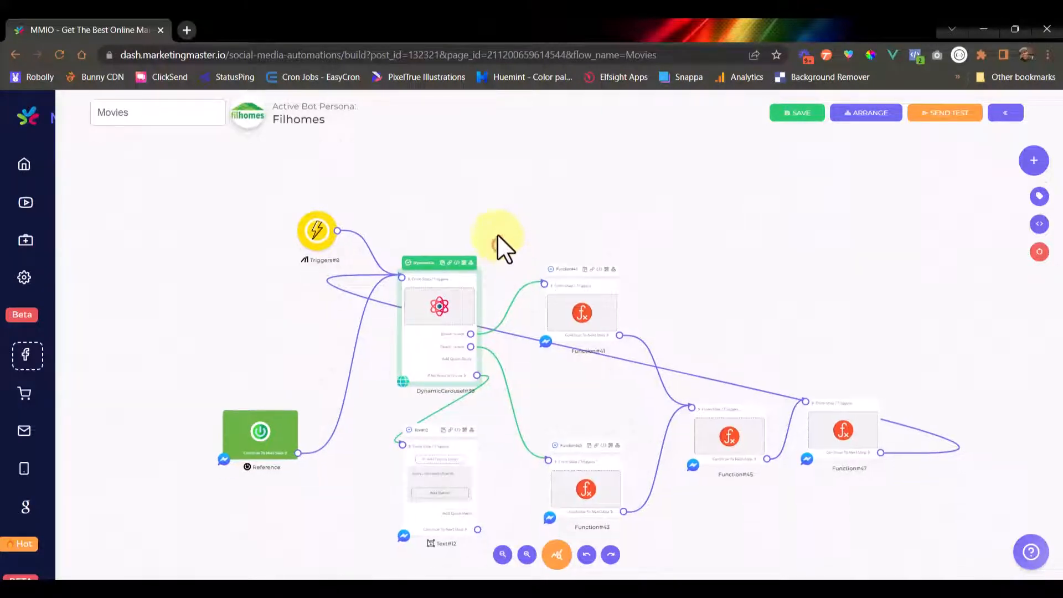
{"action": "left_click_drag", "start_coordinate": [465, 275], "coordinate": [468, 265]}
{"action": "scroll", "coordinate": [454, 289], "scroll_direction": "up", "scroll_amount": 5}
{"action": "scroll", "coordinate": [450, 289], "scroll_direction": "down", "scroll_amount": 5}
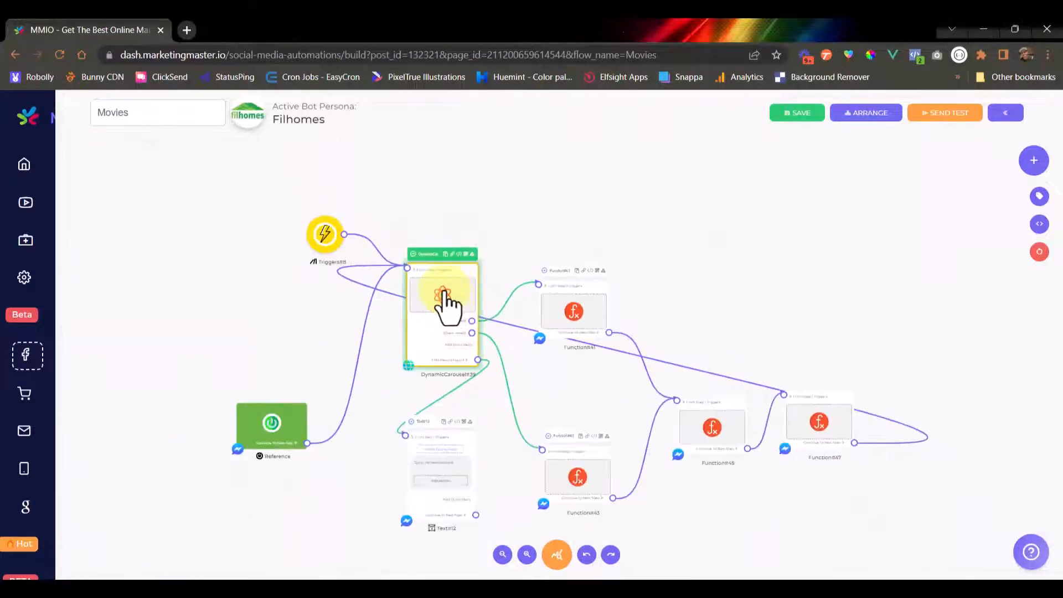
- Open the DynamicCarousel step's HTTP Request data source configuration and run a test request
{"action": "double_click", "coordinate": [444, 289]}
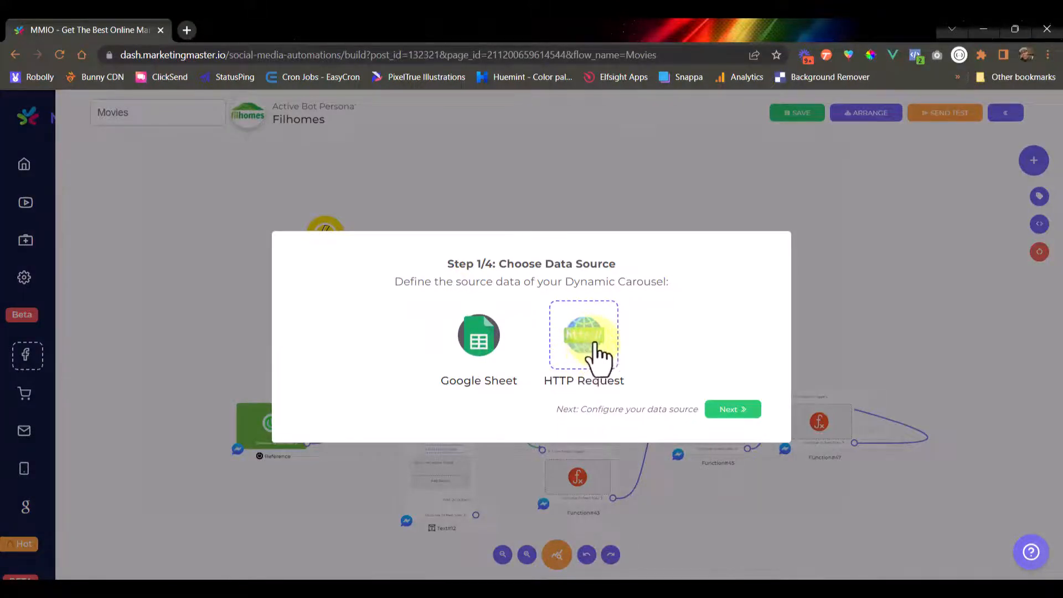
{"action": "left_click", "coordinate": [731, 410]}
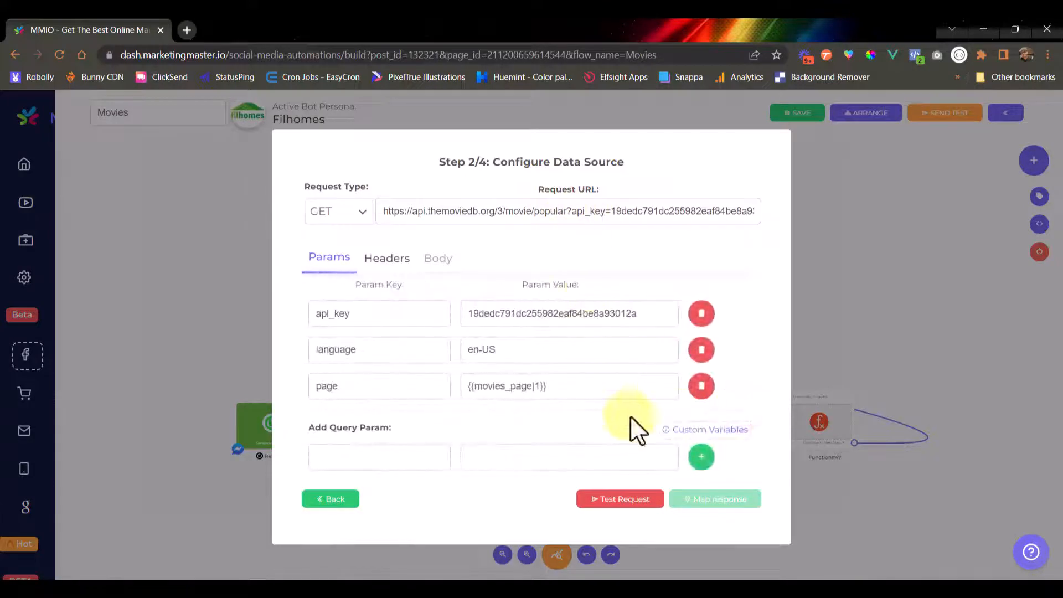
{"action": "left_click", "coordinate": [630, 498]}
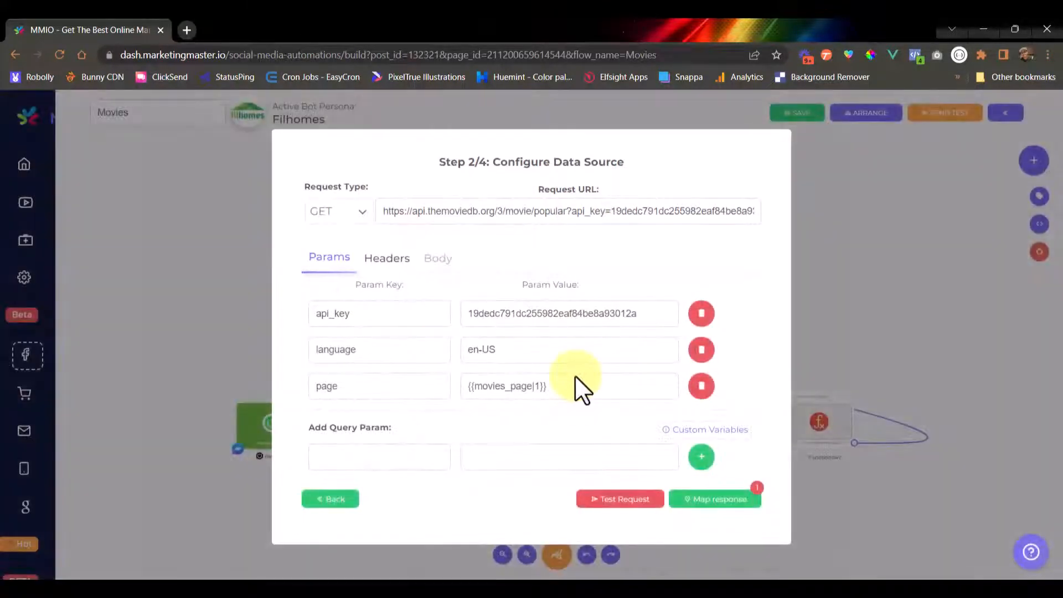
- Review the response's source array and the assigned carousel item values, and close the setup without changes
{"action": "left_click", "coordinate": [693, 500]}
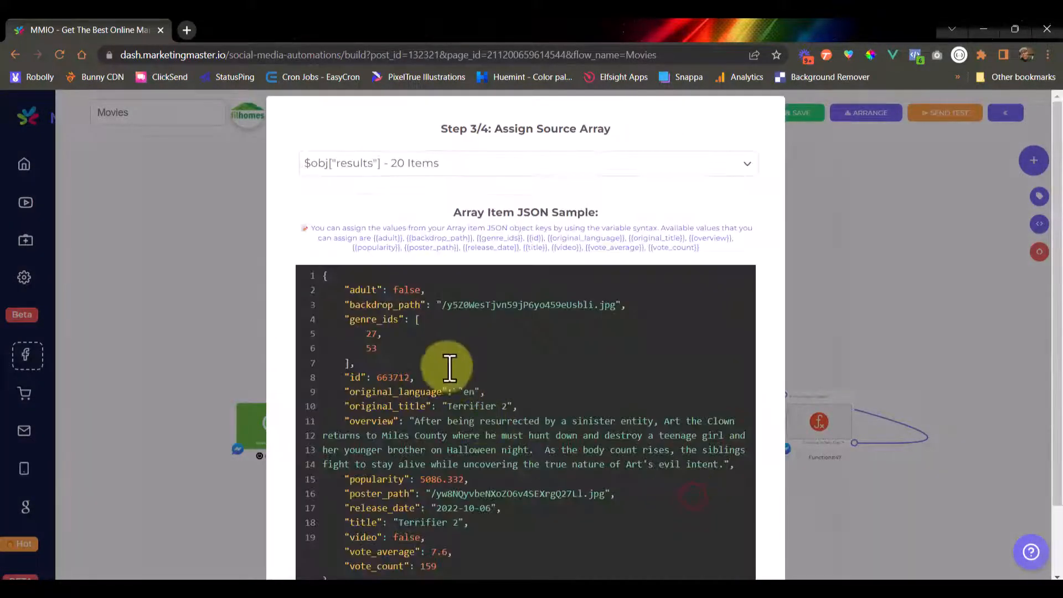
{"action": "scroll", "coordinate": [538, 400], "scroll_direction": "down", "scroll_amount": 3}
{"action": "left_click", "coordinate": [739, 533]}
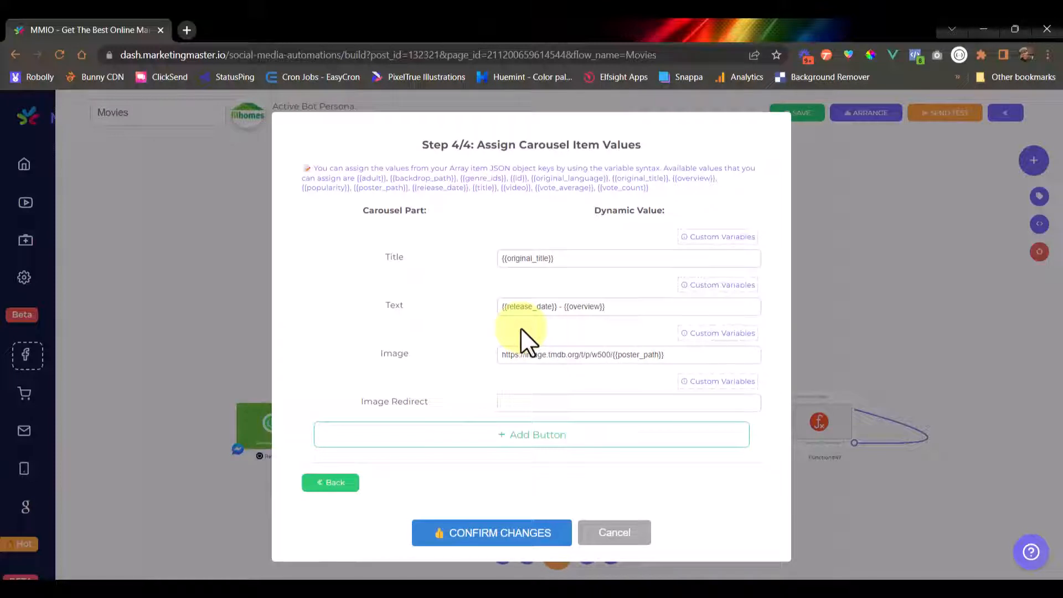
{"action": "left_click", "coordinate": [622, 540]}
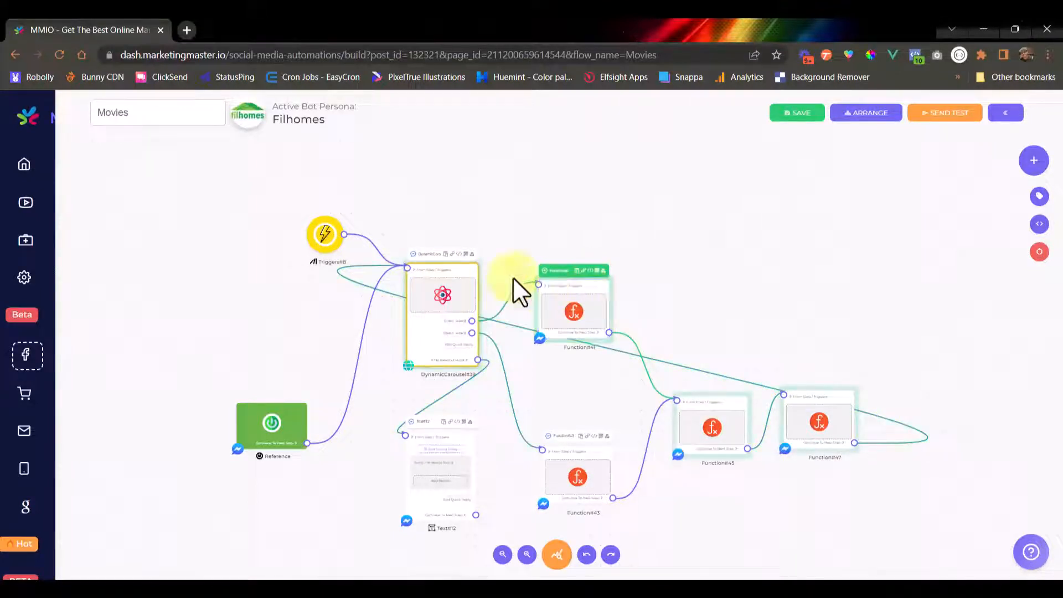
- Reopen the dynamic carousel's HTTP Request configuration and examine the request URL and query parameters
{"action": "left_click", "coordinate": [466, 266]}
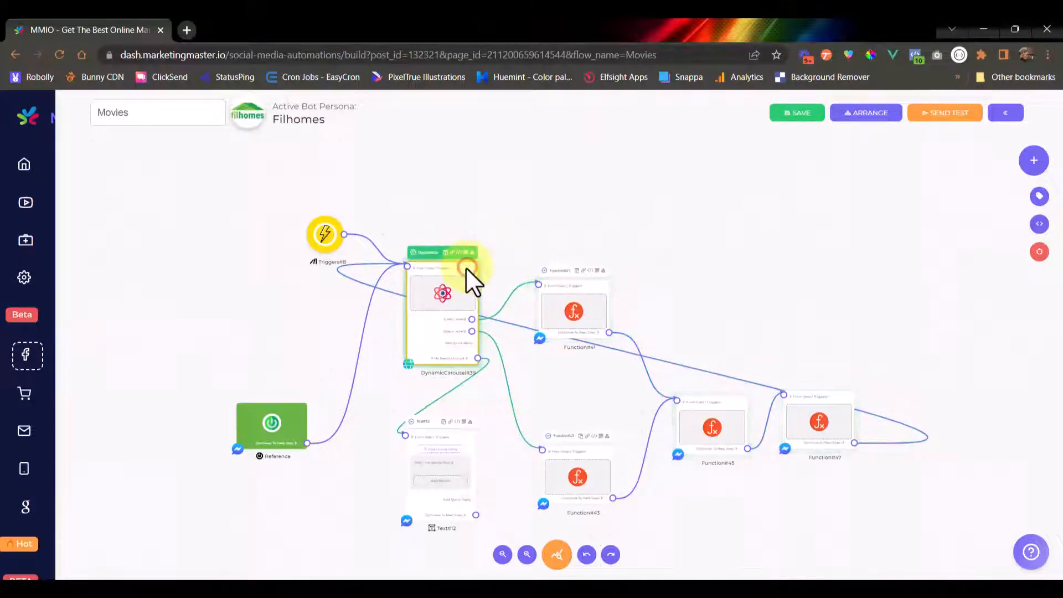
{"action": "double_click", "coordinate": [454, 307]}
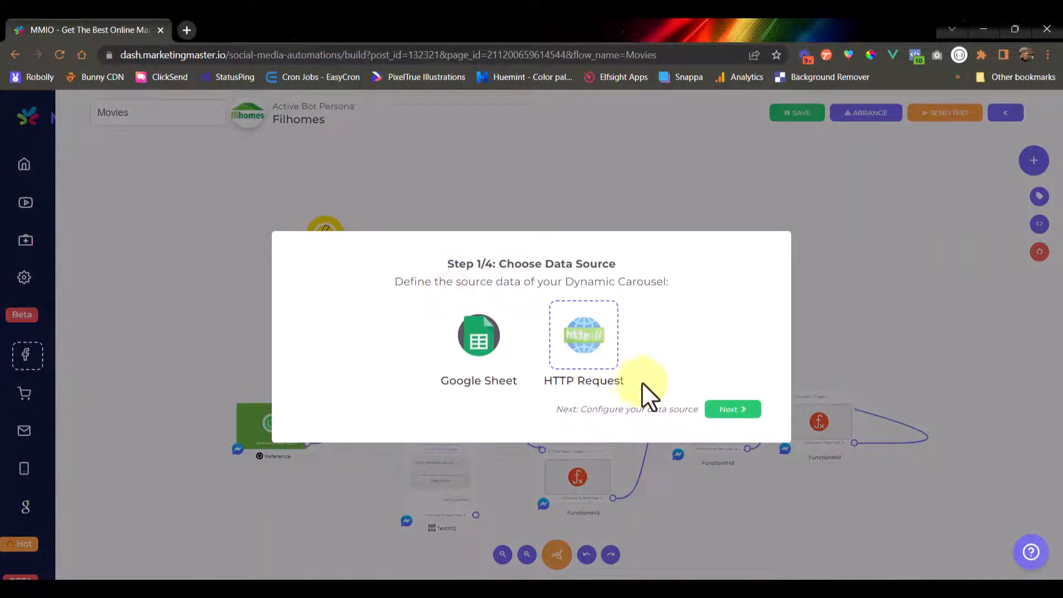
{"action": "left_click", "coordinate": [720, 409]}
{"action": "left_click", "coordinate": [495, 210]}
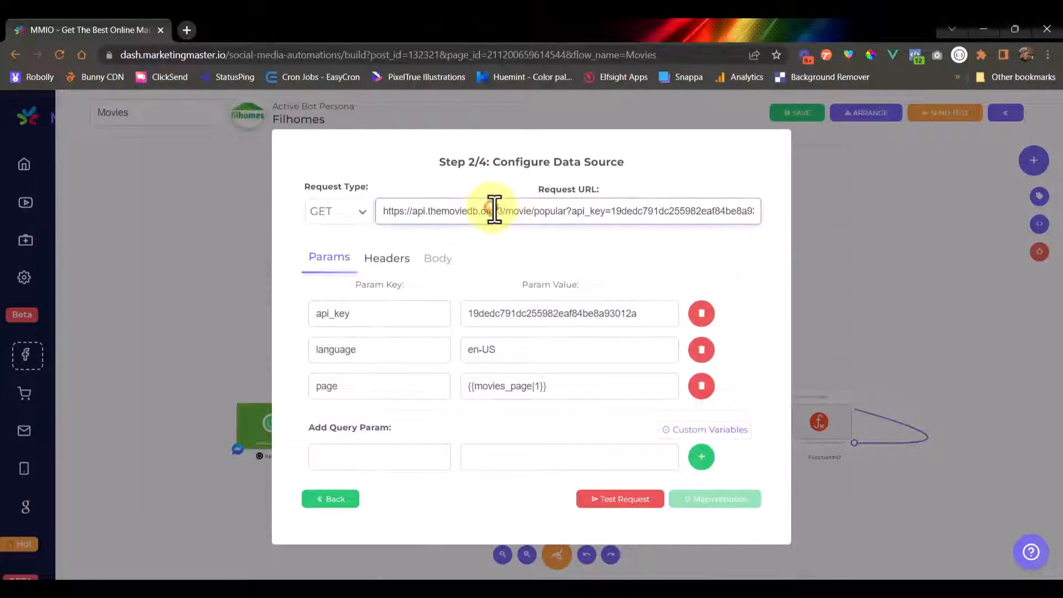
{"action": "left_click", "coordinate": [506, 211]}
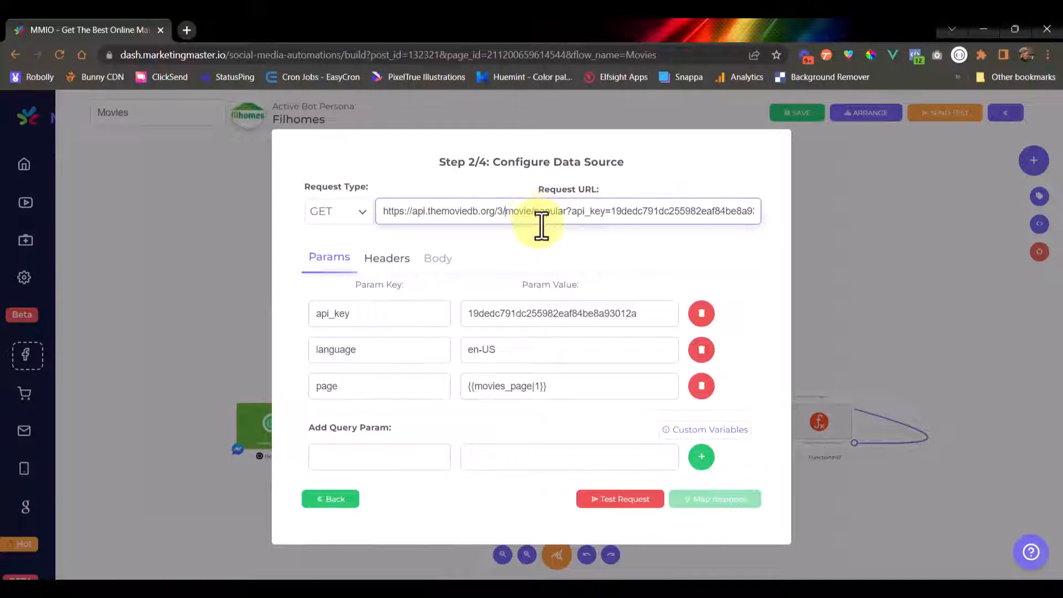
{"action": "left_click", "coordinate": [539, 236]}
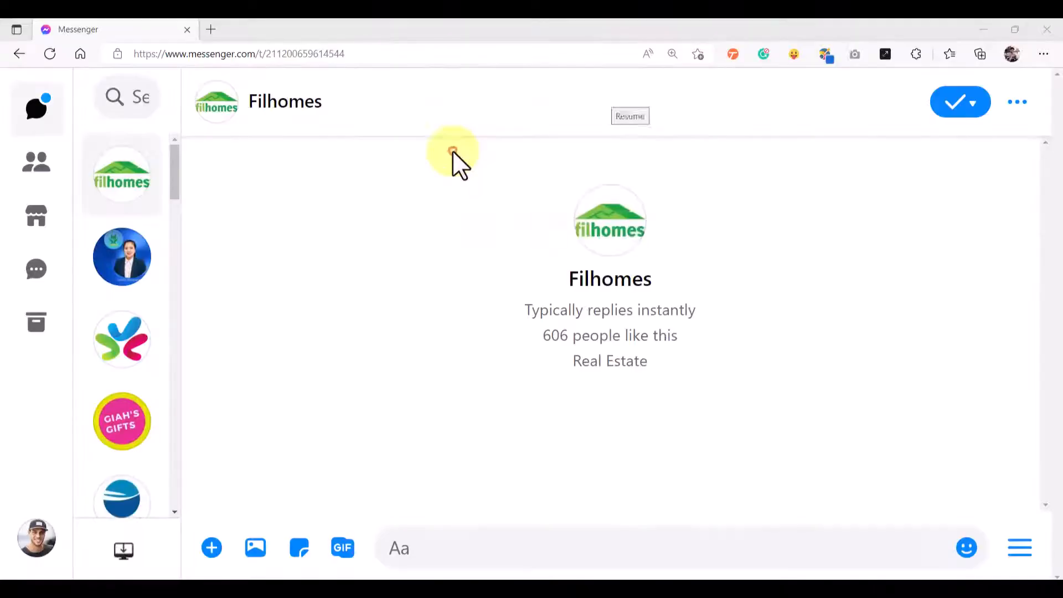
- Switch to the Filhomes conversation in Messenger and send the keyword "movies"
{"action": "left_click", "coordinate": [452, 151]}
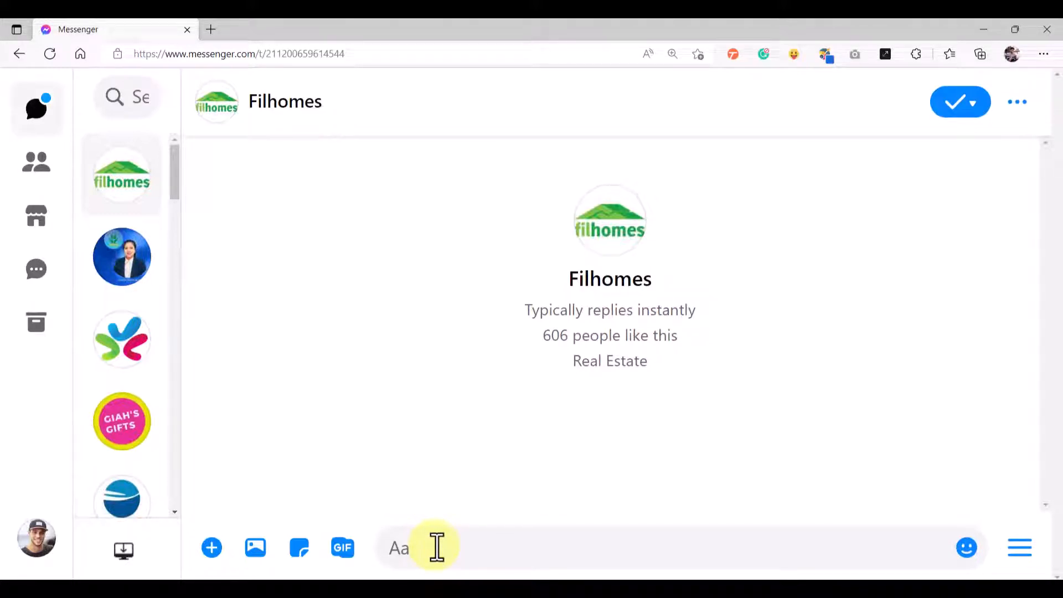
{"action": "type", "text": "movies"}
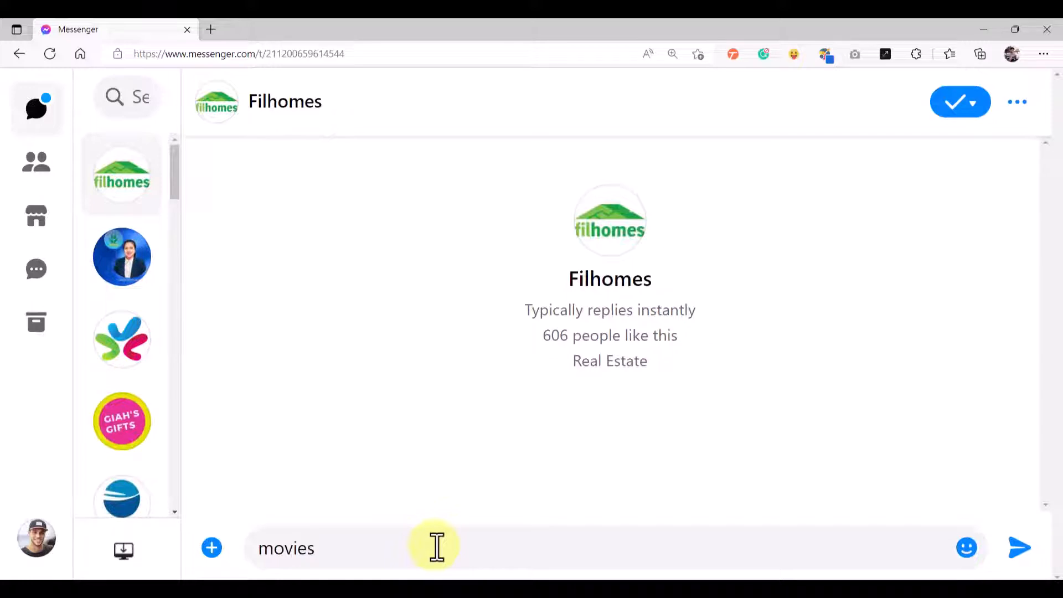
{"action": "key", "text": "Return"}
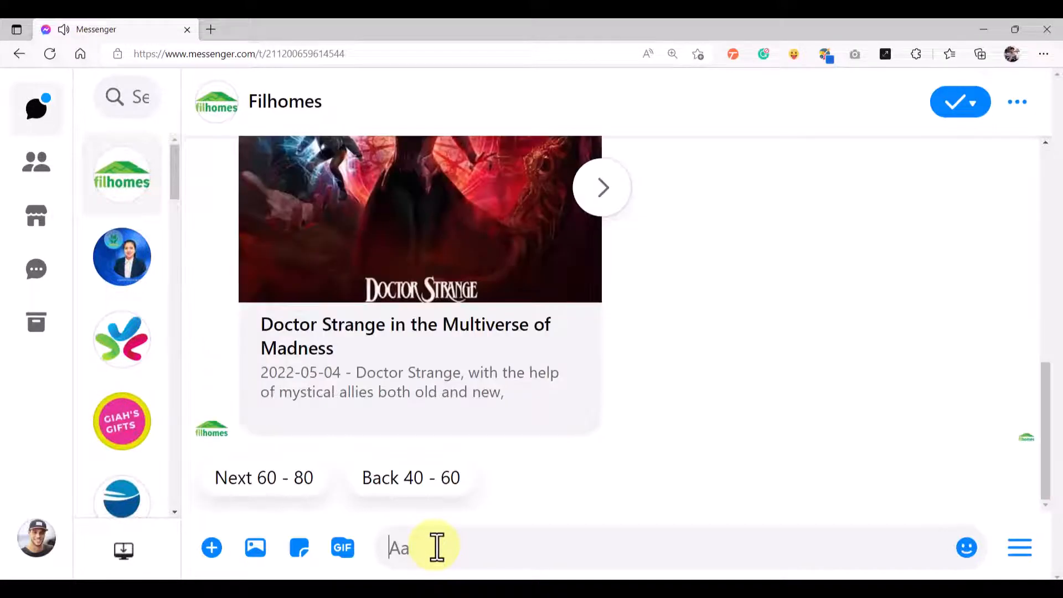
- Browse the bot's movie carousel through to its final View More Items card and request more items
{"action": "scroll", "coordinate": [715, 291], "scroll_direction": "up", "scroll_amount": 4}
{"action": "scroll", "coordinate": [669, 327], "scroll_direction": "down", "scroll_amount": 2}
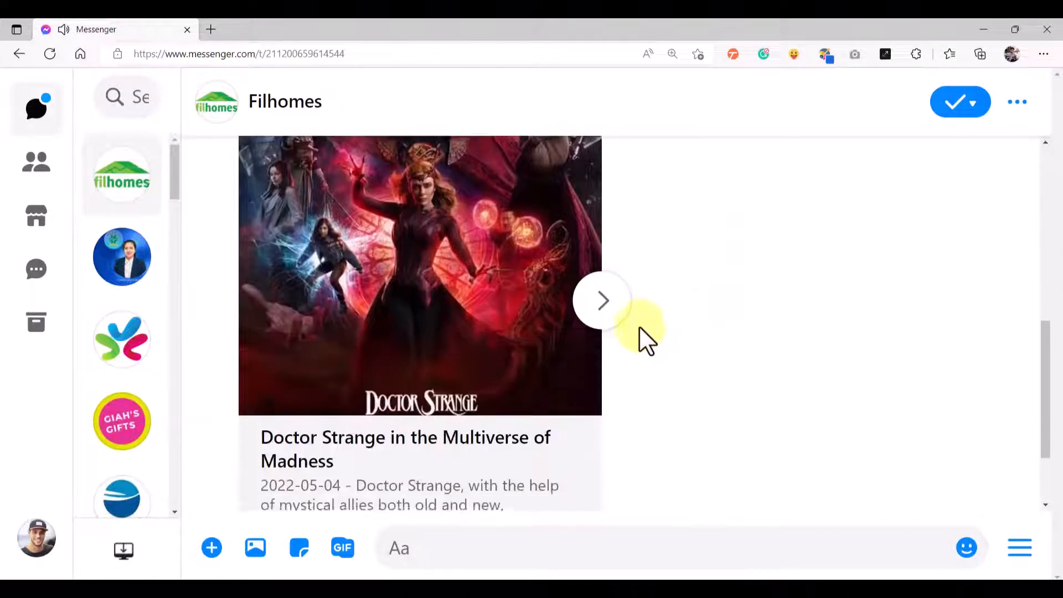
{"action": "left_click", "coordinate": [603, 301]}
{"action": "left_click", "coordinate": [603, 302]}
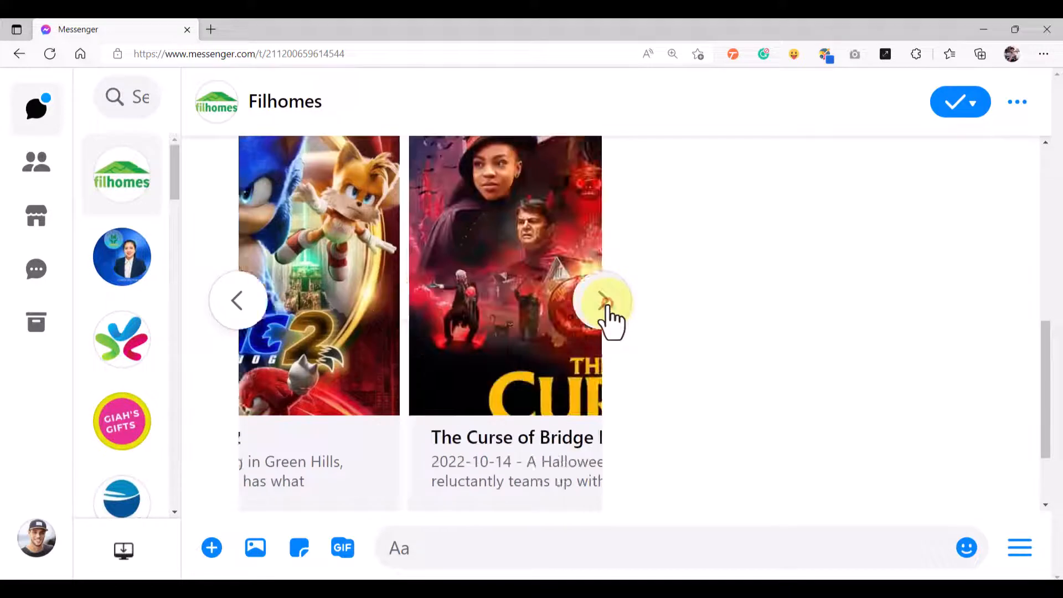
{"action": "left_click", "coordinate": [603, 302]}
{"action": "left_click", "coordinate": [608, 311]}
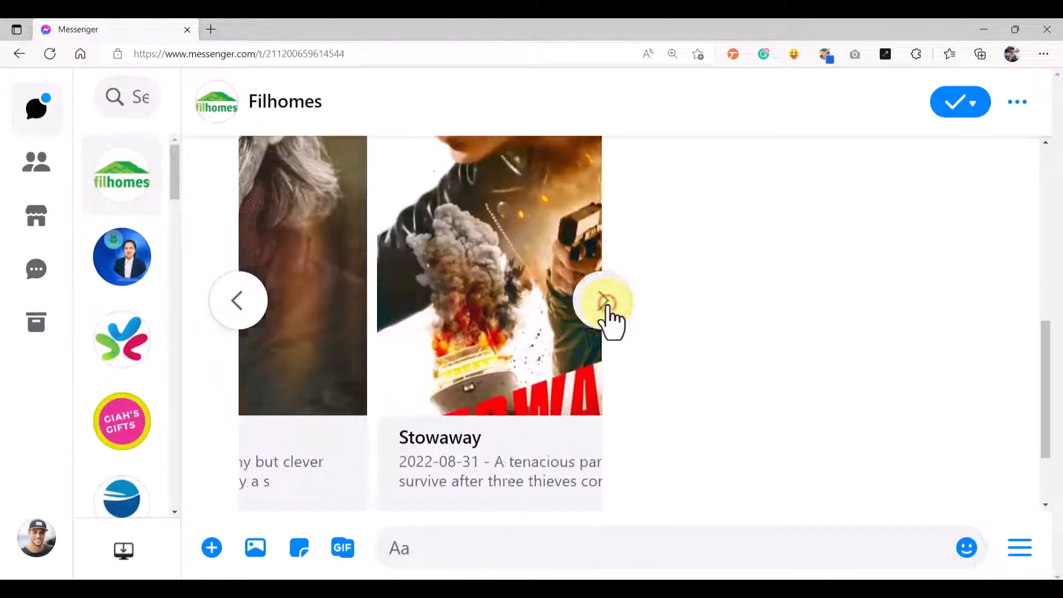
{"action": "left_click", "coordinate": [608, 311]}
{"action": "left_click", "coordinate": [607, 310]}
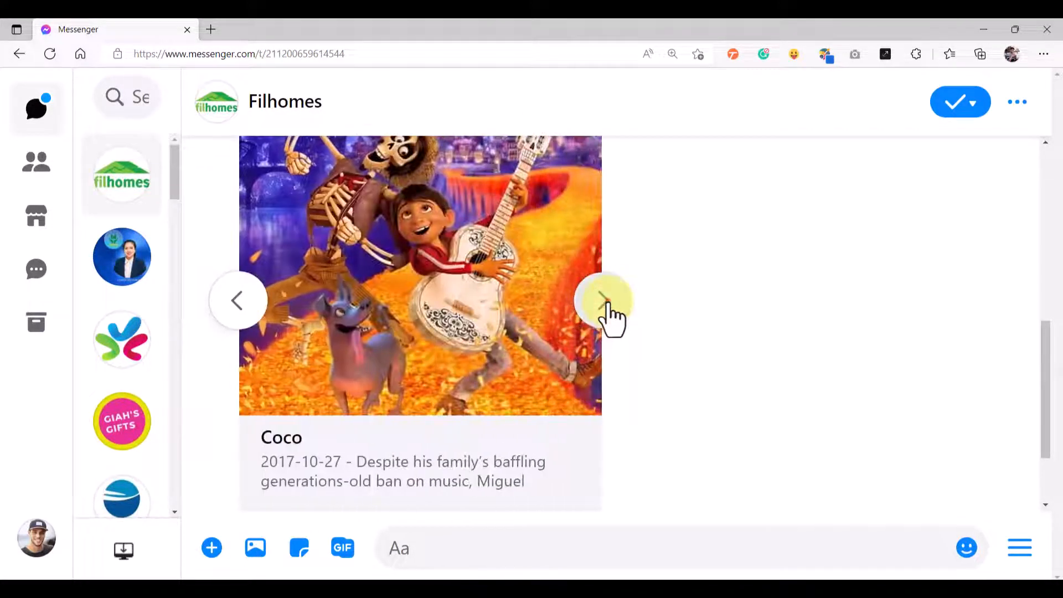
{"action": "left_click", "coordinate": [605, 310]}
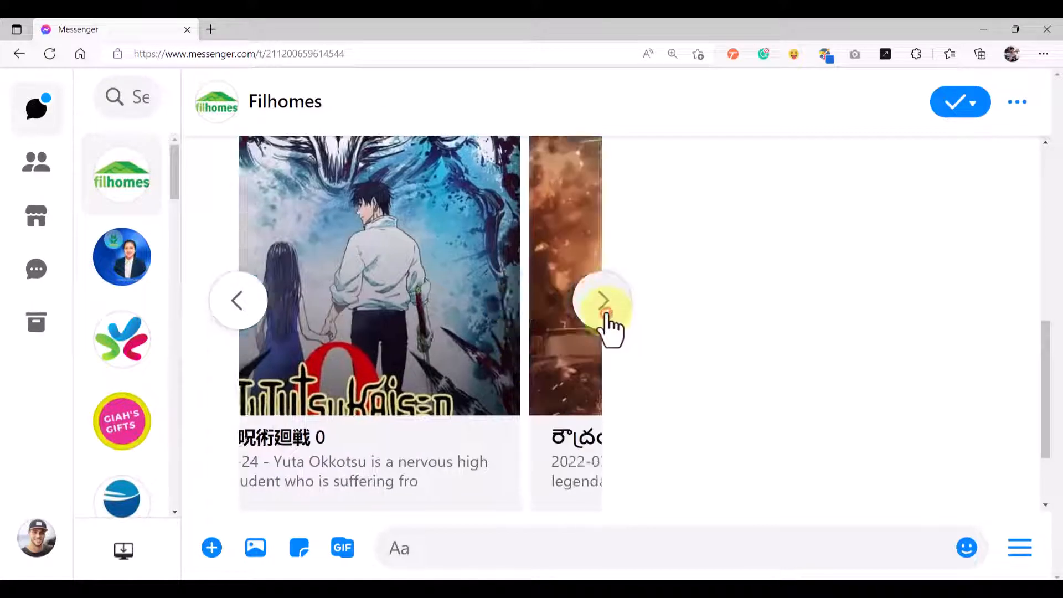
{"action": "left_click", "coordinate": [607, 310]}
{"action": "left_click", "coordinate": [608, 307]}
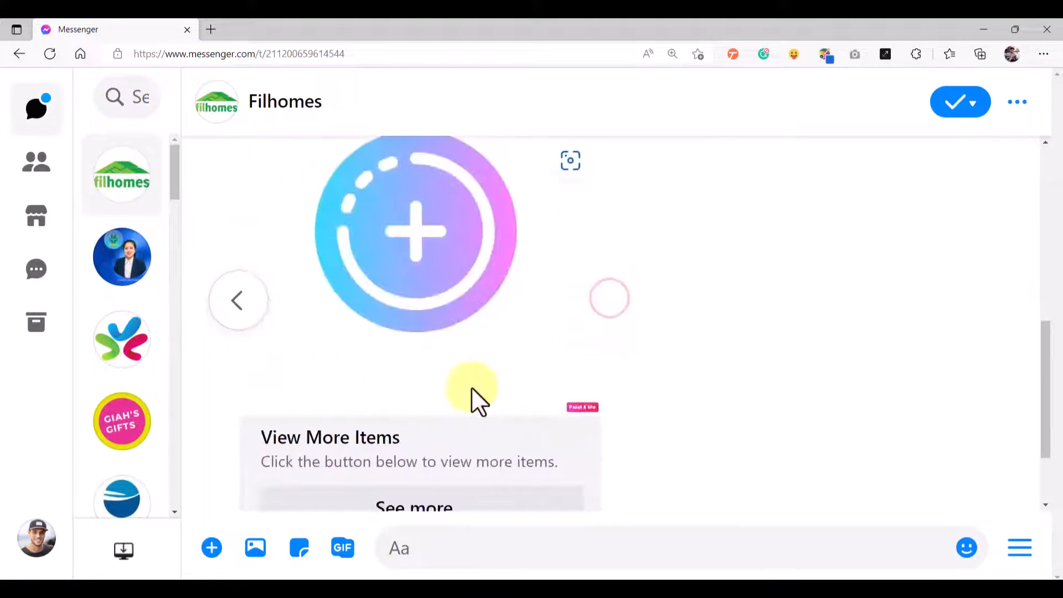
{"action": "scroll", "coordinate": [467, 421], "scroll_direction": "down", "scroll_amount": 1}
{"action": "scroll", "coordinate": [488, 410], "scroll_direction": "down", "scroll_amount": 1}
{"action": "left_click", "coordinate": [524, 380]}
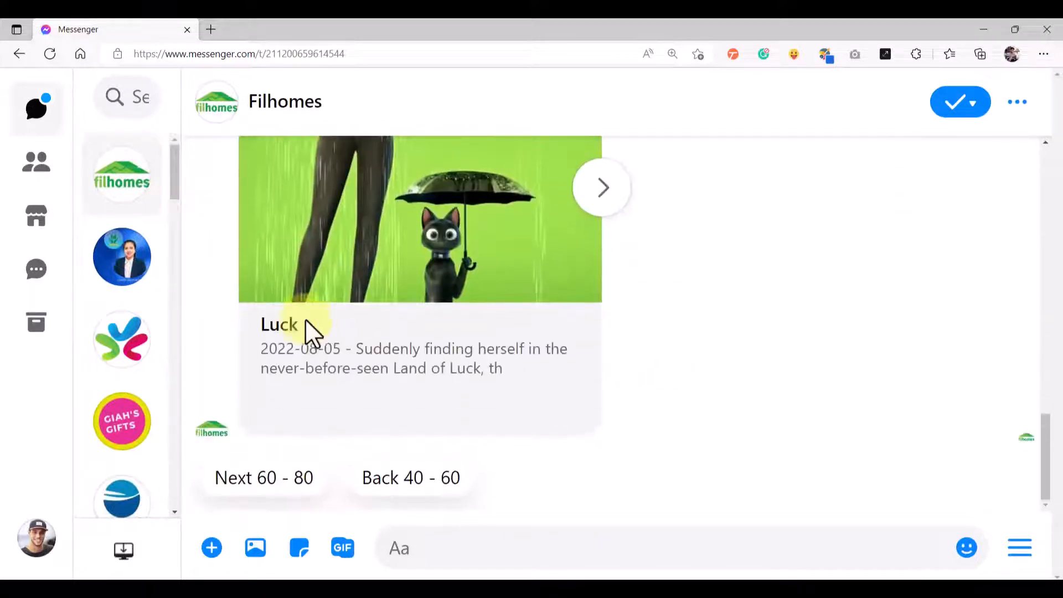
- Page through the second batch of movies, starting with Luck, and request another batch from its last card
{"action": "scroll", "coordinate": [437, 349], "scroll_direction": "up", "scroll_amount": 2}
{"action": "left_click", "coordinate": [590, 302]}
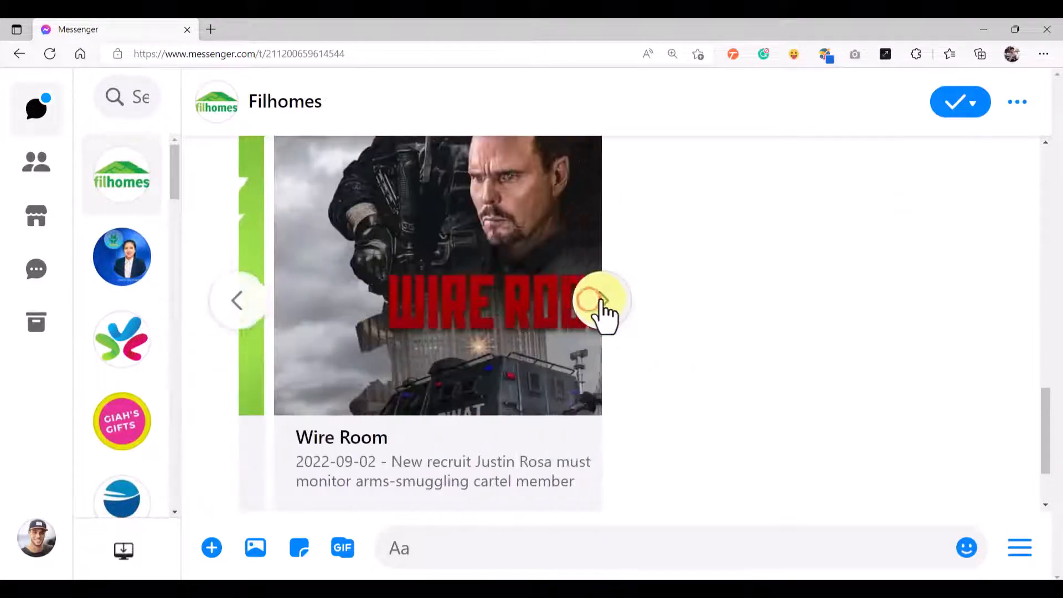
{"action": "left_click", "coordinate": [592, 301]}
{"action": "left_click", "coordinate": [594, 301]}
{"action": "left_click", "coordinate": [604, 303]}
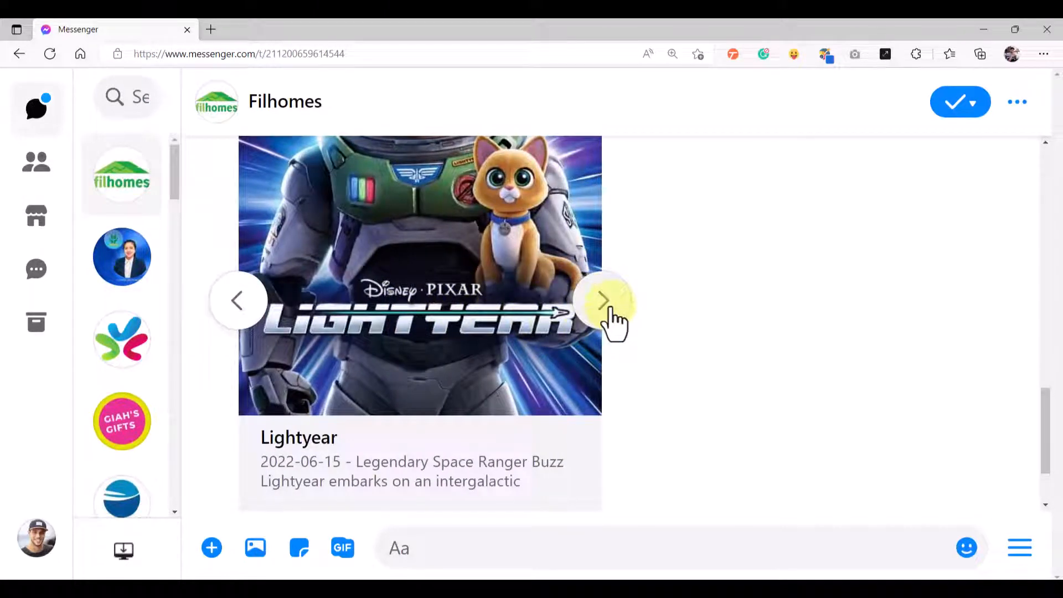
{"action": "left_click", "coordinate": [610, 310]}
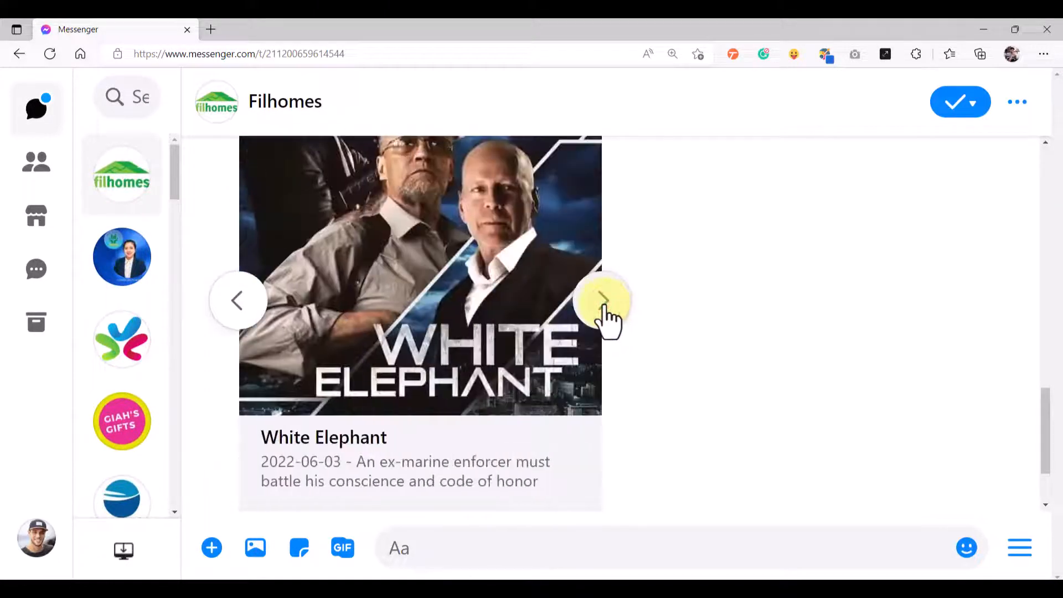
{"action": "left_click", "coordinate": [606, 311]}
{"action": "left_click", "coordinate": [607, 311]}
{"action": "left_click", "coordinate": [606, 310]}
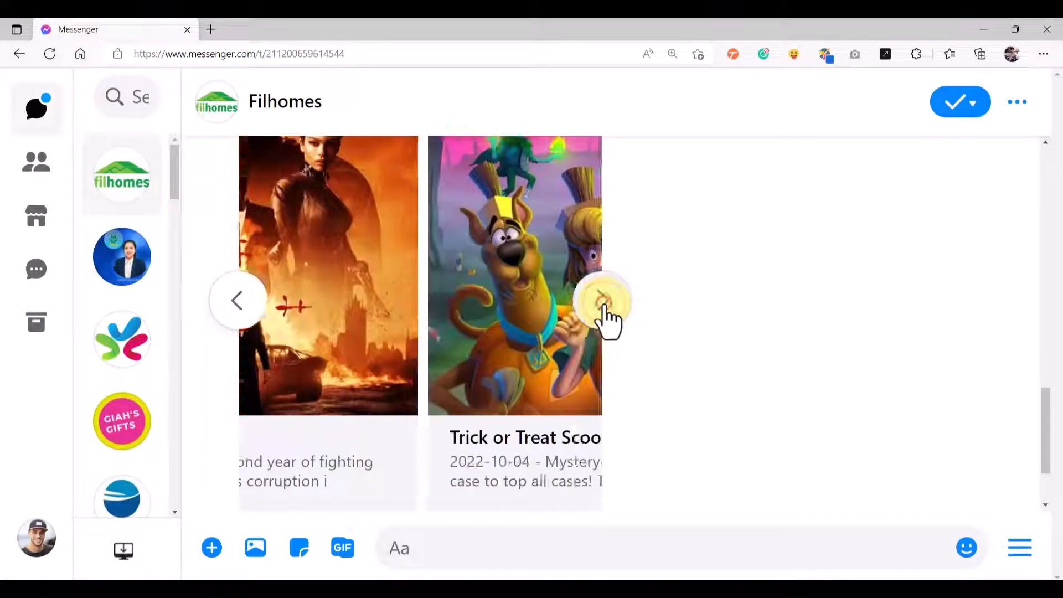
{"action": "left_click", "coordinate": [606, 310]}
{"action": "scroll", "coordinate": [420, 388], "scroll_direction": "down", "scroll_amount": 2}
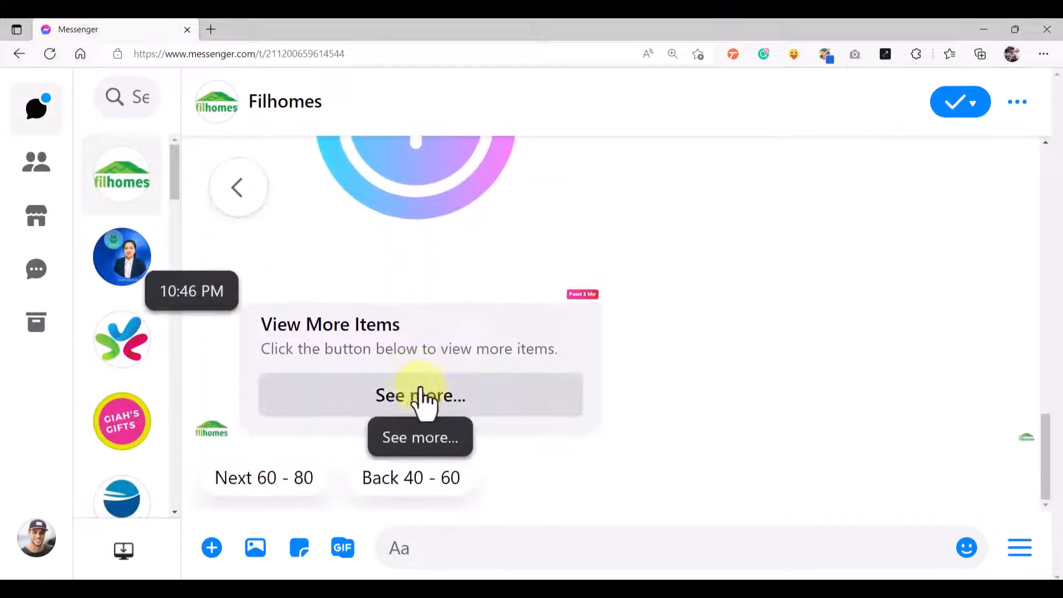
{"action": "left_click", "coordinate": [385, 392]}
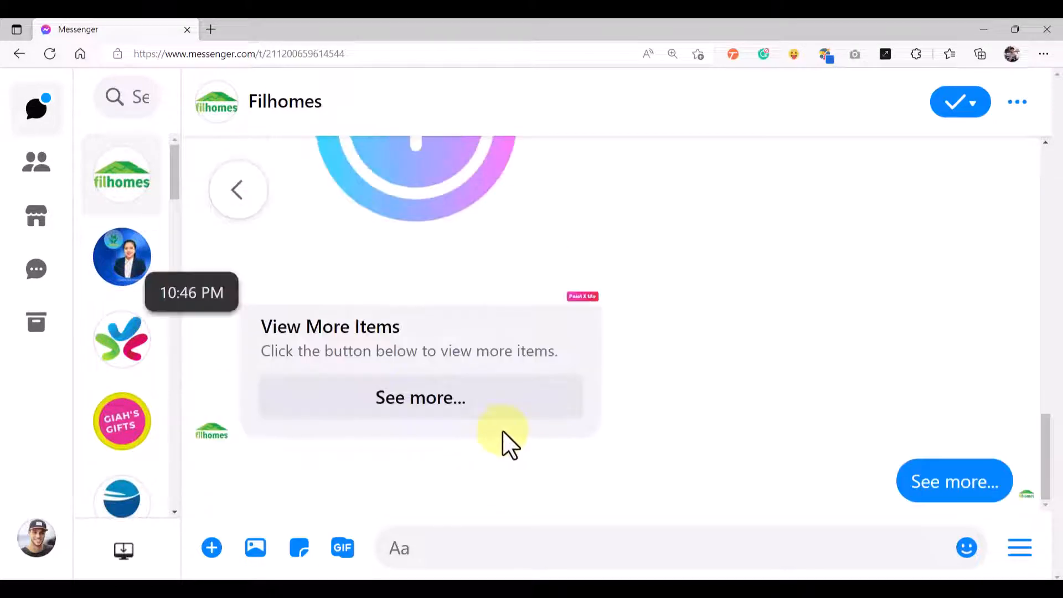
- Browse the third batch of movies, End of the Road and Werewolf by Night, and check the paging replies offered below it
{"action": "scroll", "coordinate": [597, 332], "scroll_direction": "up", "scroll_amount": 3}
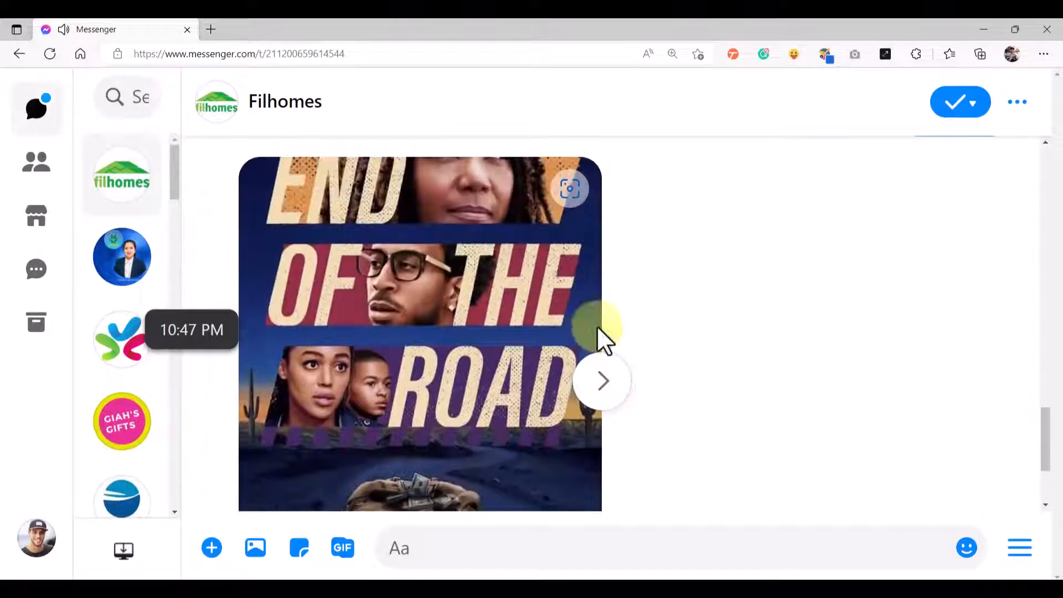
{"action": "left_click", "coordinate": [606, 387]}
{"action": "scroll", "coordinate": [696, 415], "scroll_direction": "down", "scroll_amount": 3}
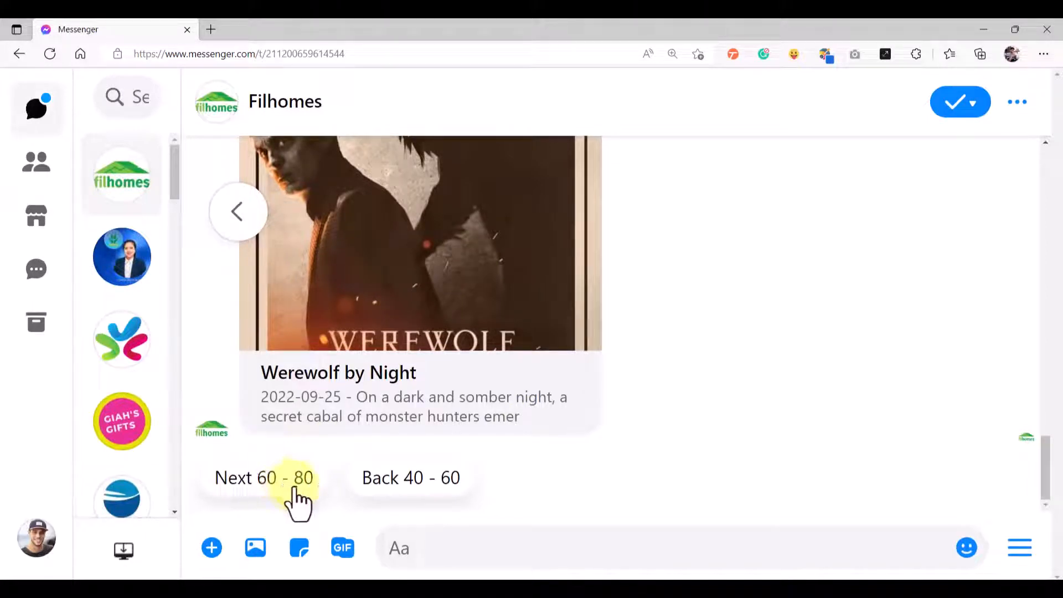
{"action": "scroll", "coordinate": [499, 332], "scroll_direction": "up", "scroll_amount": 1}
{"action": "left_click", "coordinate": [255, 266]}
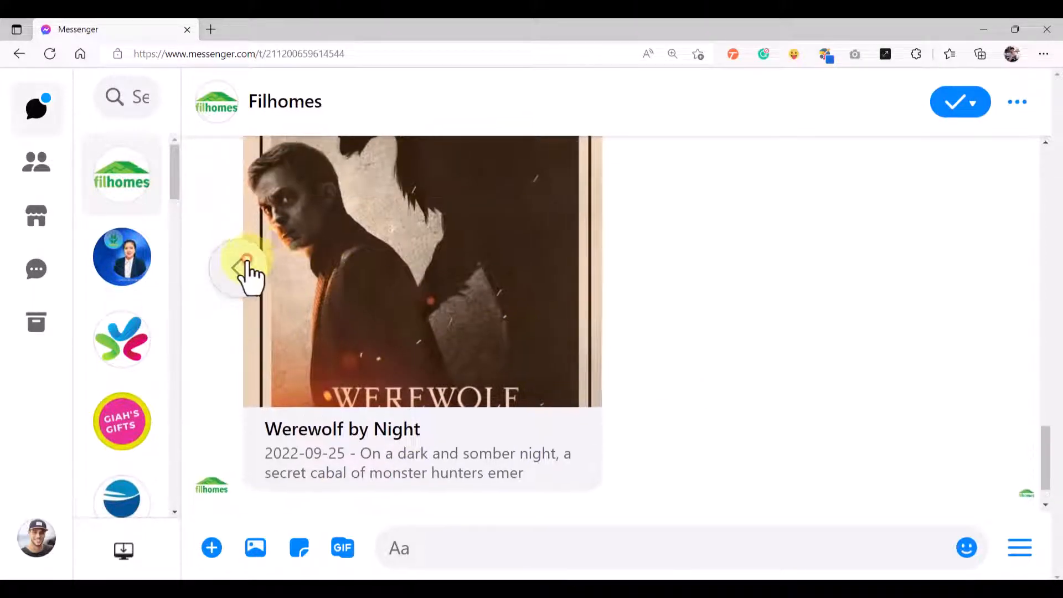
{"action": "left_click", "coordinate": [609, 272]}
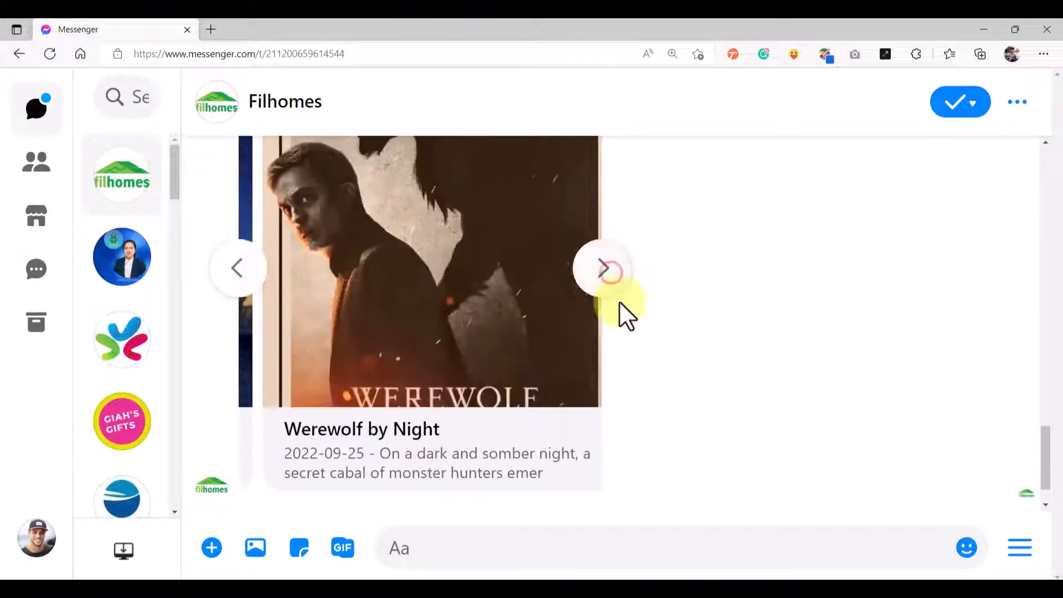
{"action": "scroll", "coordinate": [593, 306], "scroll_direction": "down", "scroll_amount": 1}
{"action": "scroll", "coordinate": [445, 292], "scroll_direction": "up", "scroll_amount": 3}
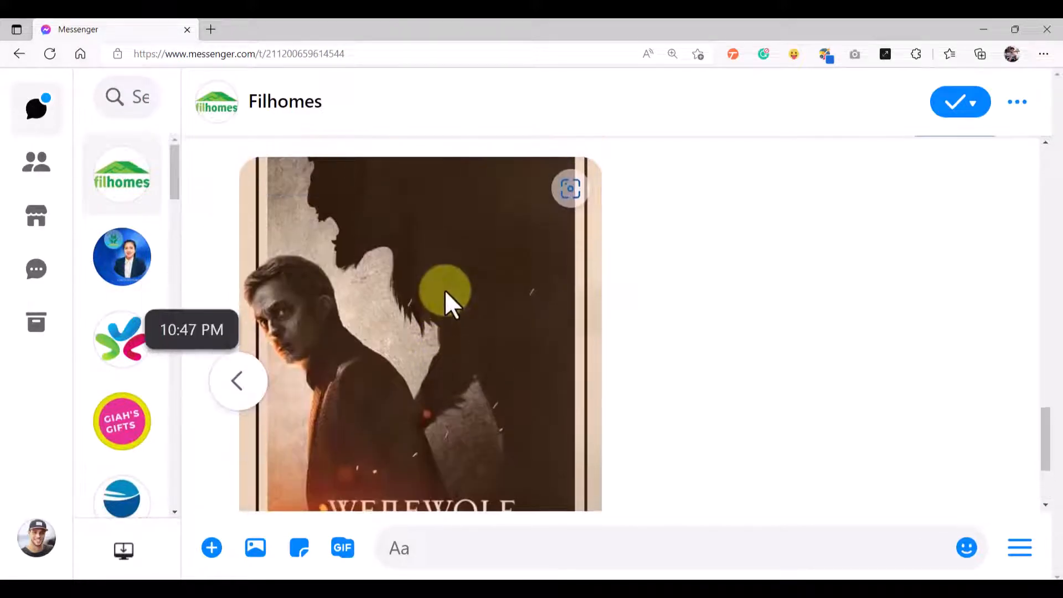
{"action": "scroll", "coordinate": [444, 290], "scroll_direction": "down", "scroll_amount": 3}
{"action": "scroll", "coordinate": [437, 287], "scroll_direction": "up", "scroll_amount": 2}
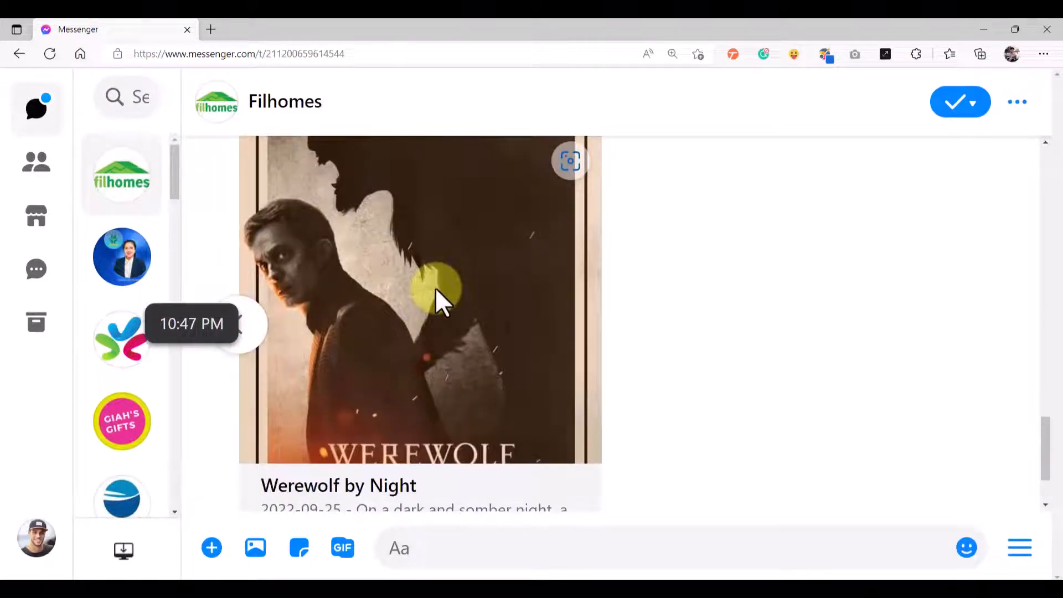
{"action": "scroll", "coordinate": [369, 328], "scroll_direction": "up", "scroll_amount": 2}
{"action": "scroll", "coordinate": [412, 337], "scroll_direction": "down", "scroll_amount": 3}
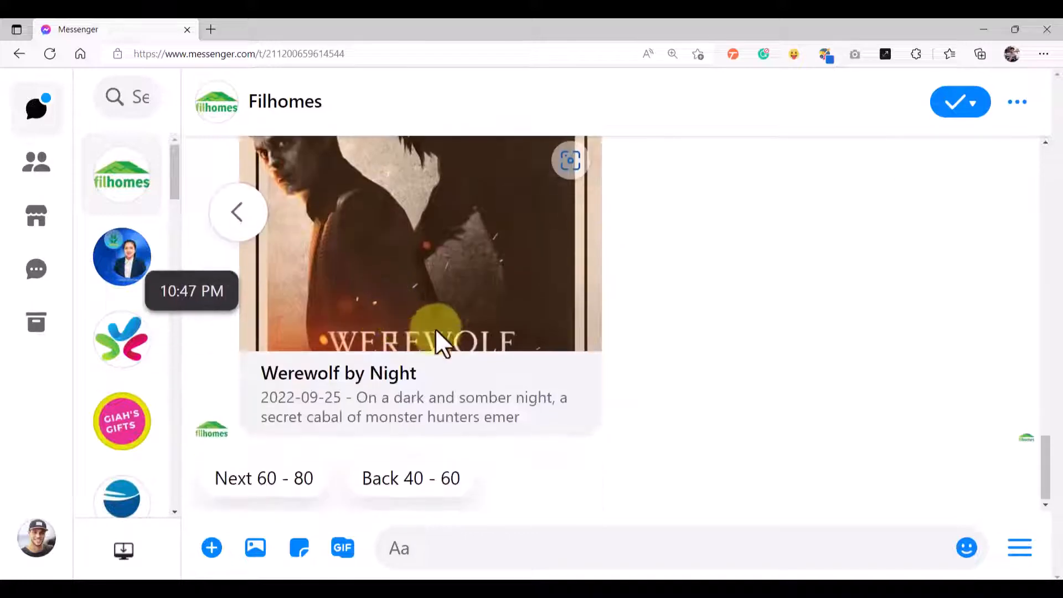
- Go back to the first movie carousel in the chat and review its movies backward from the View More Items card
{"action": "scroll", "coordinate": [499, 346], "scroll_direction": "up", "scroll_amount": 3}
{"action": "scroll", "coordinate": [561, 347], "scroll_direction": "up", "scroll_amount": 5}
{"action": "scroll", "coordinate": [562, 348], "scroll_direction": "down", "scroll_amount": 4}
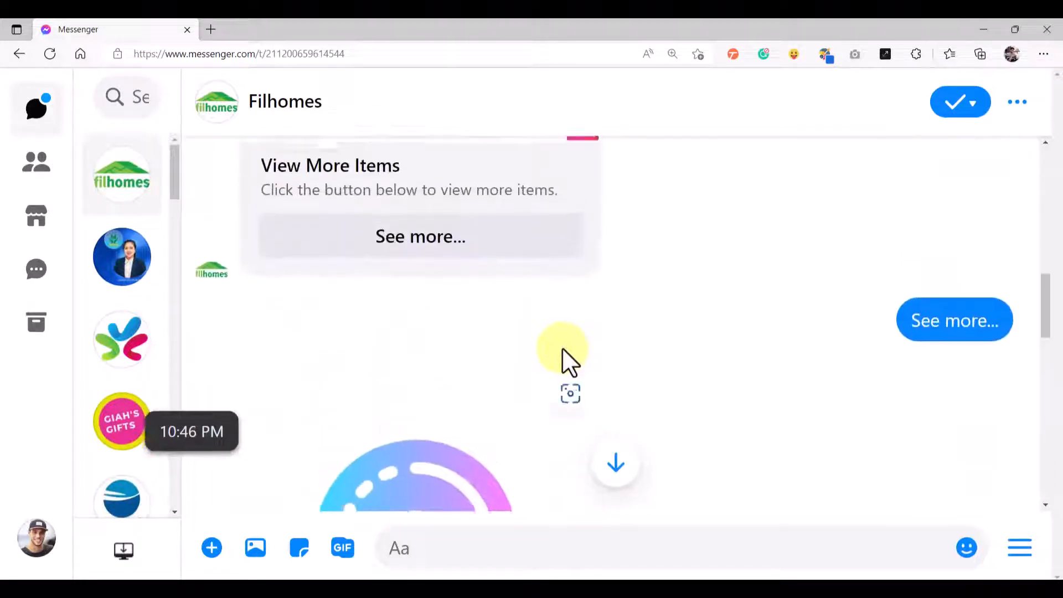
{"action": "scroll", "coordinate": [563, 348], "scroll_direction": "up", "scroll_amount": 4}
{"action": "scroll", "coordinate": [561, 348], "scroll_direction": "up", "scroll_amount": 5}
{"action": "scroll", "coordinate": [343, 305], "scroll_direction": "down", "scroll_amount": 6}
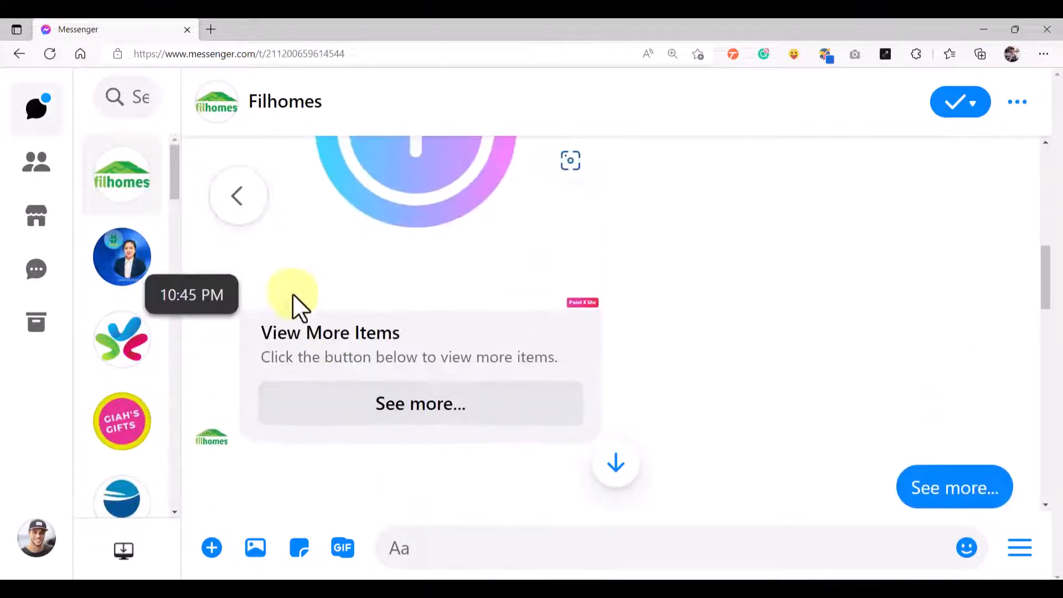
{"action": "left_click", "coordinate": [235, 214]}
{"action": "left_click", "coordinate": [234, 214]}
{"action": "left_click", "coordinate": [235, 215]}
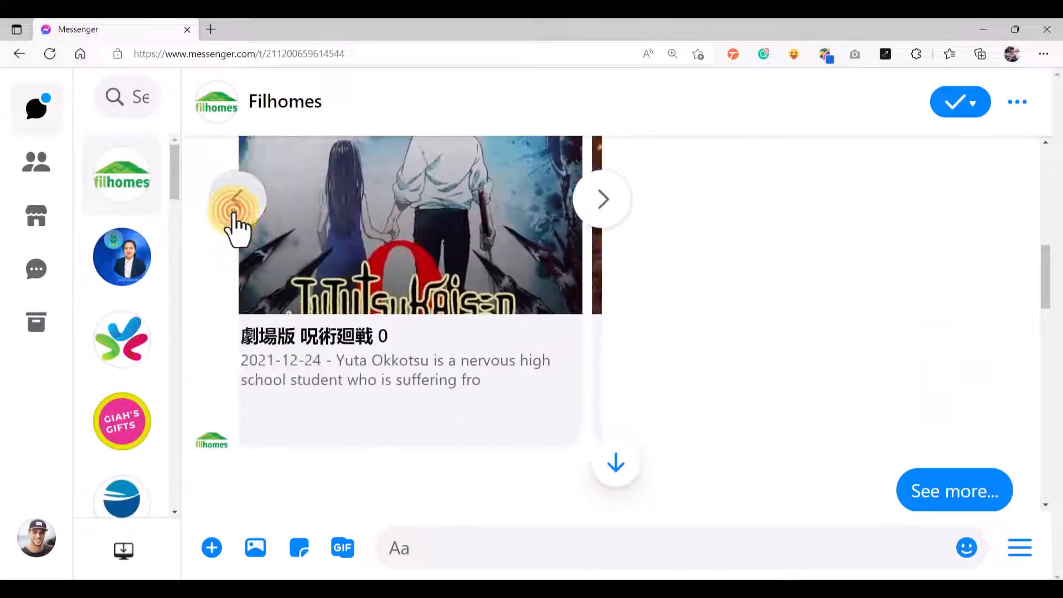
{"action": "left_click", "coordinate": [235, 215]}
{"action": "left_click", "coordinate": [235, 215]}
{"action": "left_click", "coordinate": [235, 215]}
{"action": "left_click", "coordinate": [235, 215]}
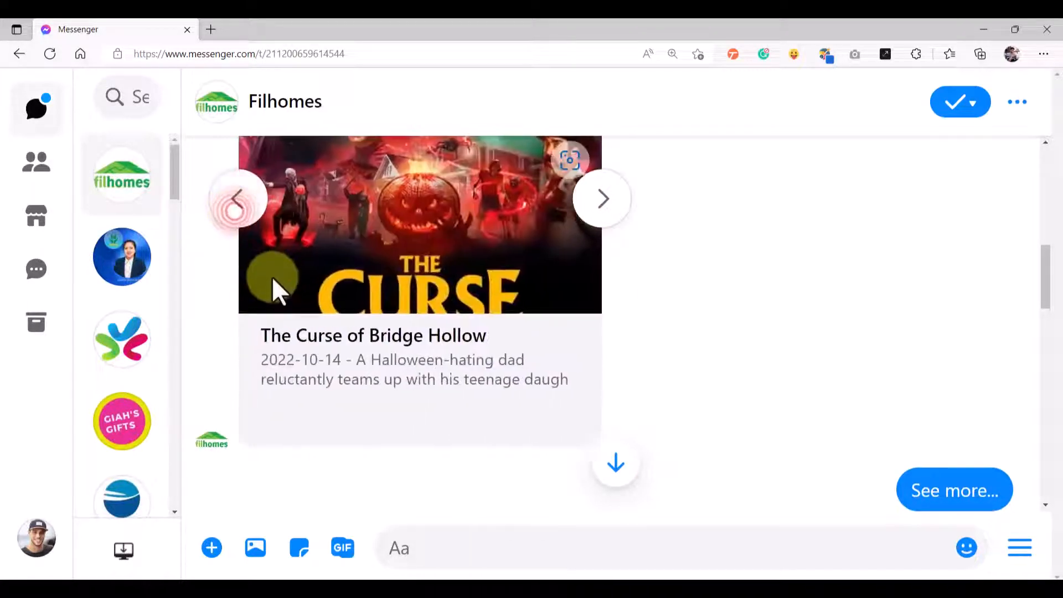
- Review the second carousel's movies backward from its View More Items card to White Elephant
{"action": "scroll", "coordinate": [271, 279], "scroll_direction": "down", "scroll_amount": 5}
{"action": "scroll", "coordinate": [238, 487], "scroll_direction": "down", "scroll_amount": 3}
{"action": "left_click", "coordinate": [242, 333]}
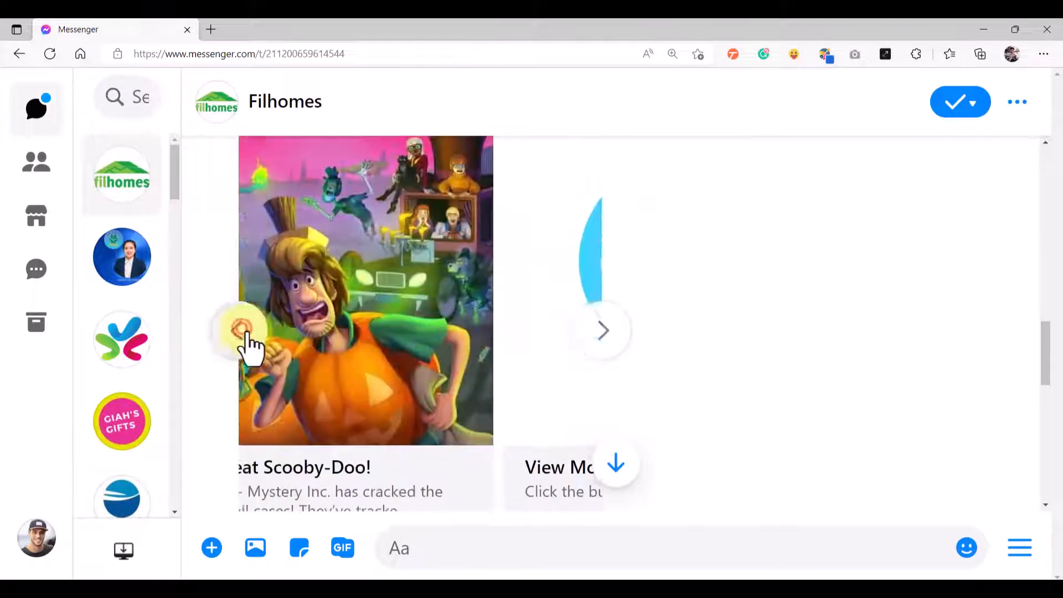
{"action": "left_click", "coordinate": [243, 332]}
{"action": "left_click", "coordinate": [246, 339]}
{"action": "left_click", "coordinate": [244, 333]}
- Return the latest carousel to End of the Road and request the next page with the Next 60 - 80 reply
{"action": "scroll", "coordinate": [337, 348], "scroll_direction": "down", "scroll_amount": 5}
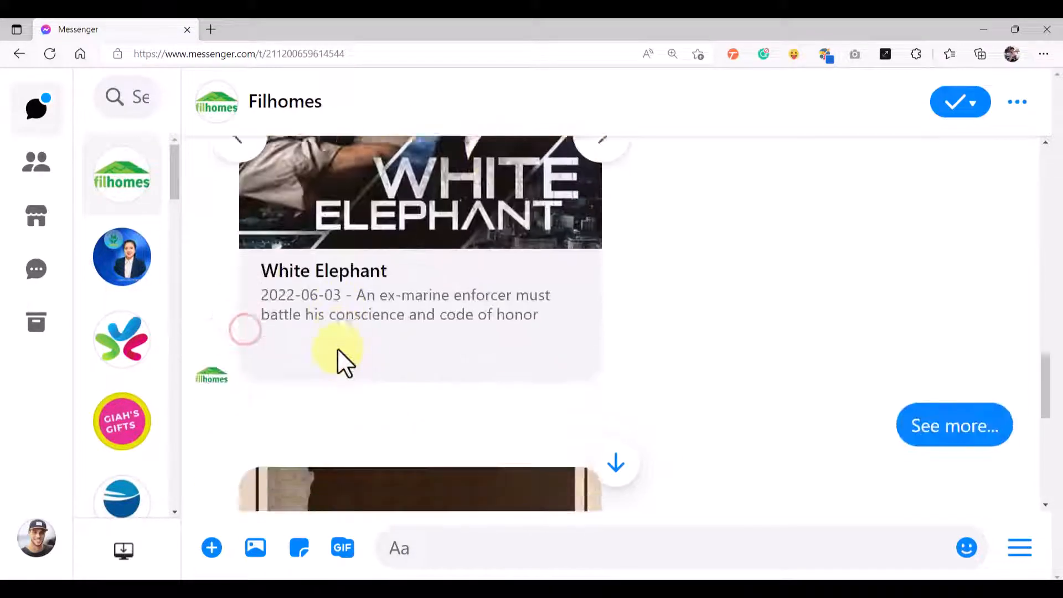
{"action": "scroll", "coordinate": [337, 348], "scroll_direction": "down", "scroll_amount": 3}
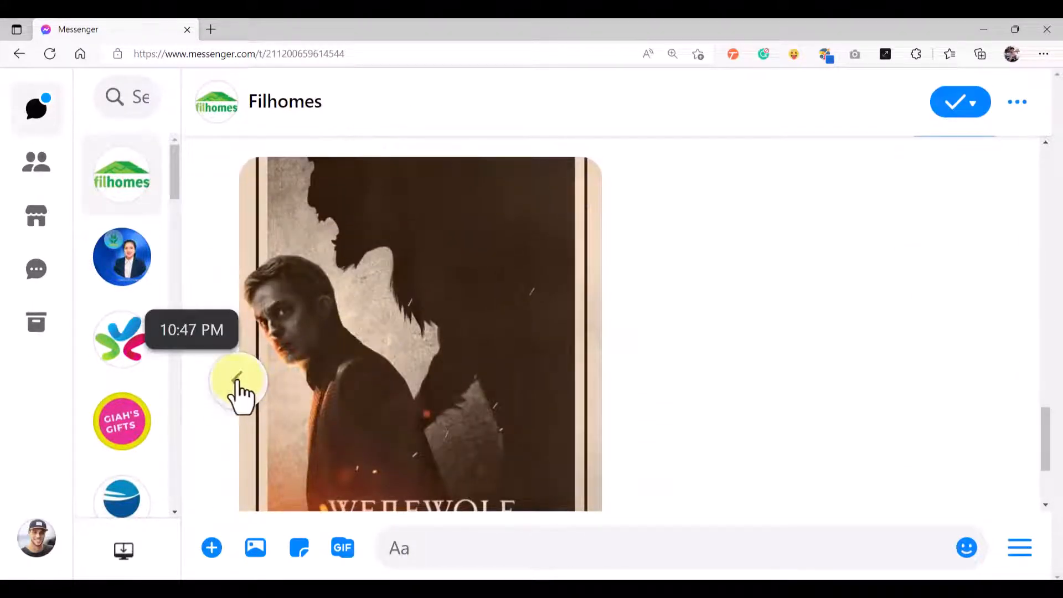
{"action": "left_click", "coordinate": [238, 382]}
{"action": "scroll", "coordinate": [332, 363], "scroll_direction": "down", "scroll_amount": 2}
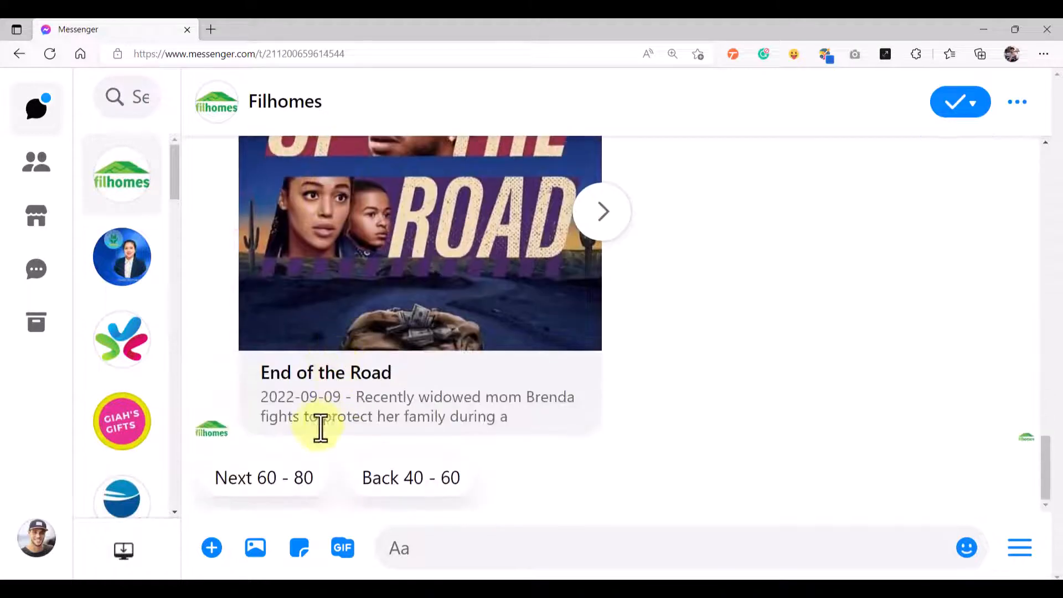
{"action": "scroll", "coordinate": [478, 362], "scroll_direction": "up", "scroll_amount": 4}
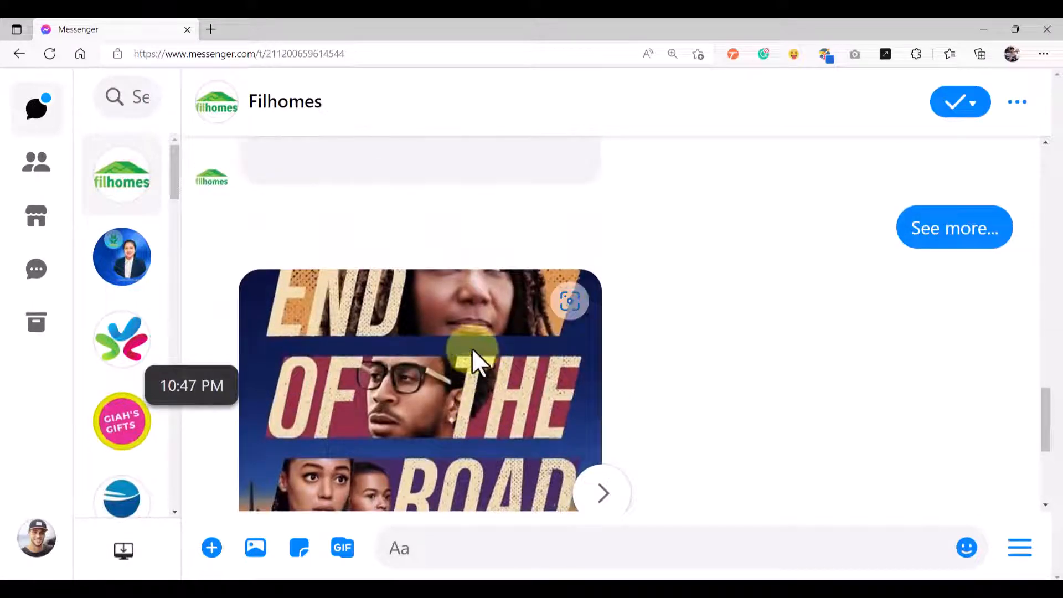
{"action": "scroll", "coordinate": [470, 347], "scroll_direction": "down", "scroll_amount": 4}
{"action": "scroll", "coordinate": [469, 347], "scroll_direction": "down", "scroll_amount": 1}
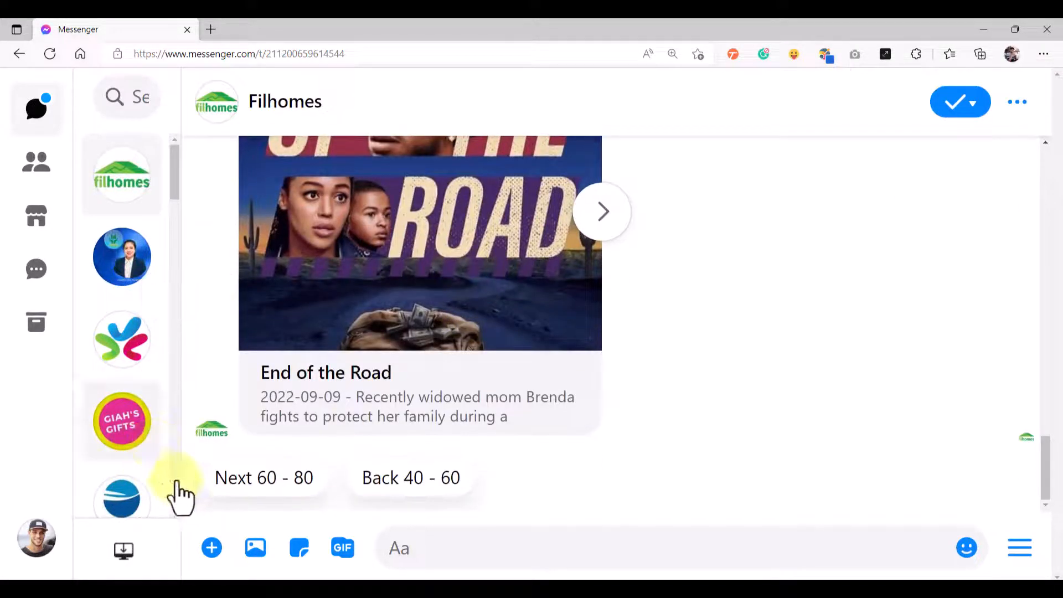
{"action": "left_click", "coordinate": [260, 481]}
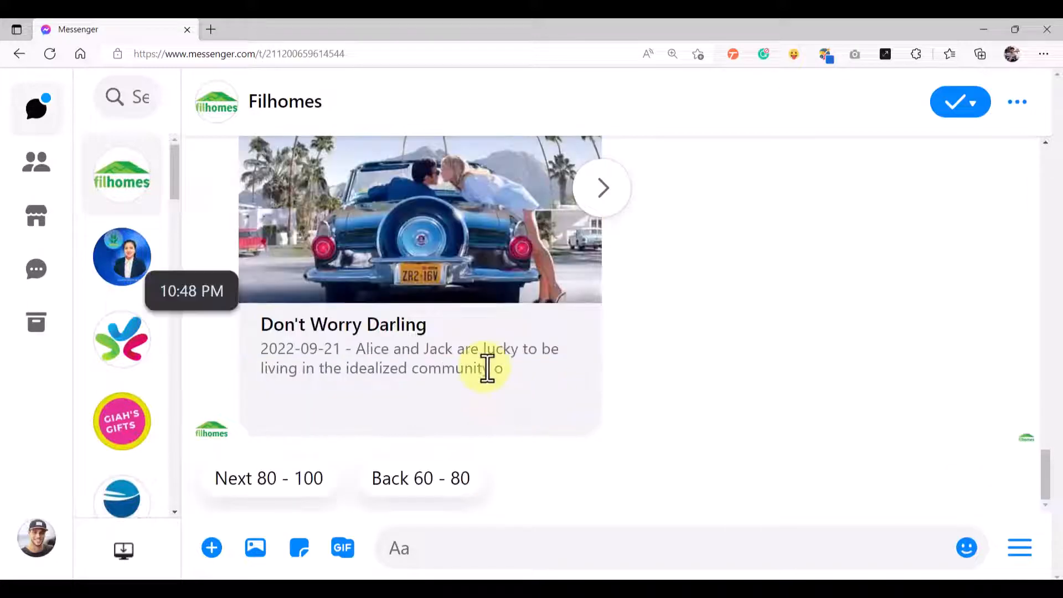
- Page through the batch starting with Don't Worry Darling to its View More Items card and request more movies
{"action": "scroll", "coordinate": [487, 368], "scroll_direction": "up", "scroll_amount": 3}
{"action": "left_click", "coordinate": [591, 365]}
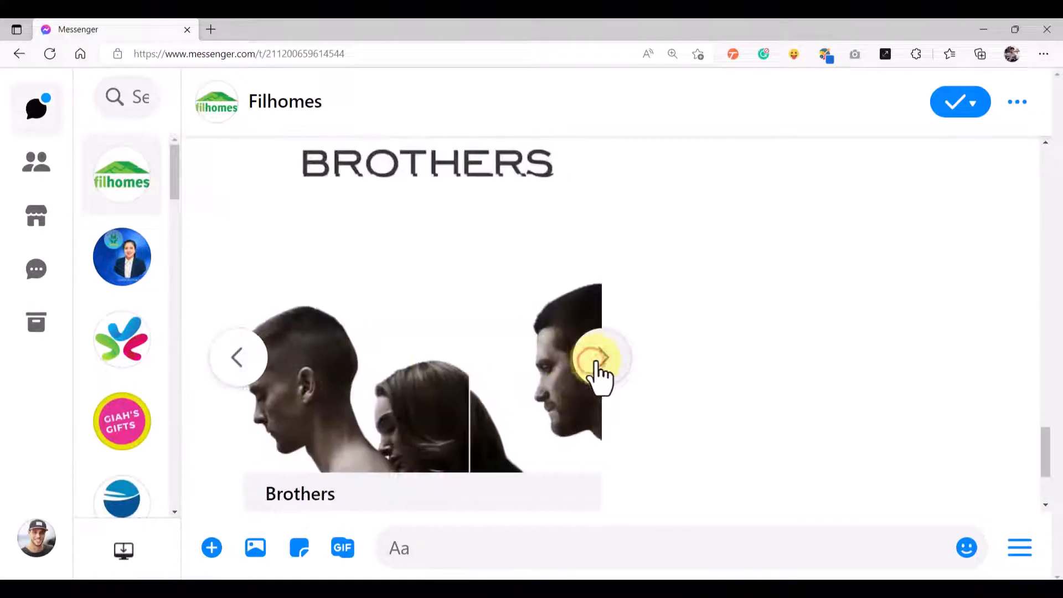
{"action": "left_click", "coordinate": [600, 363]}
{"action": "left_click", "coordinate": [602, 364]}
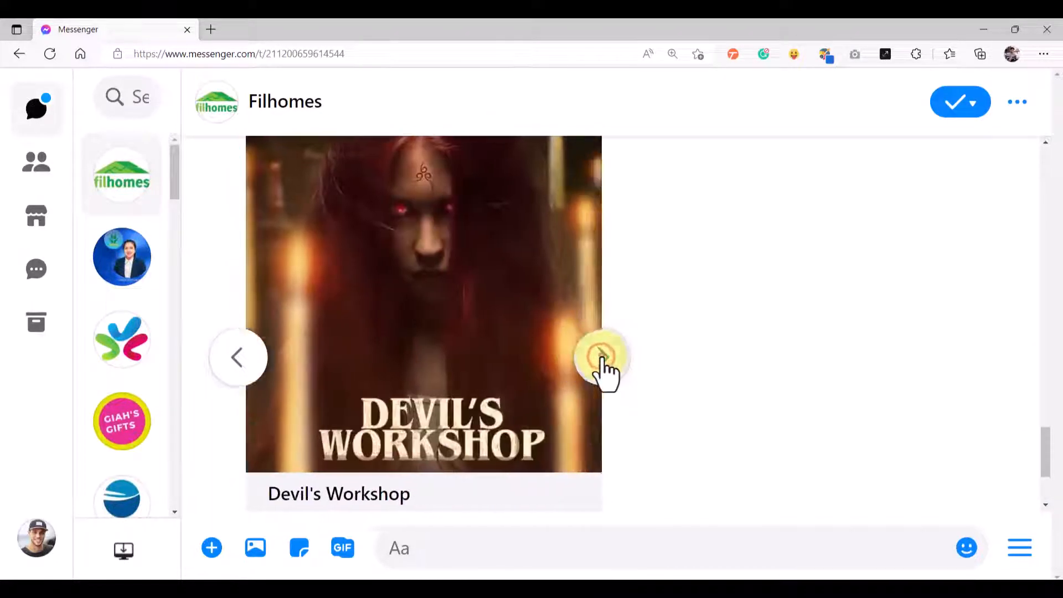
{"action": "left_click", "coordinate": [602, 364]}
{"action": "left_click", "coordinate": [602, 364]}
{"action": "left_click", "coordinate": [602, 364]}
{"action": "left_click", "coordinate": [603, 364]}
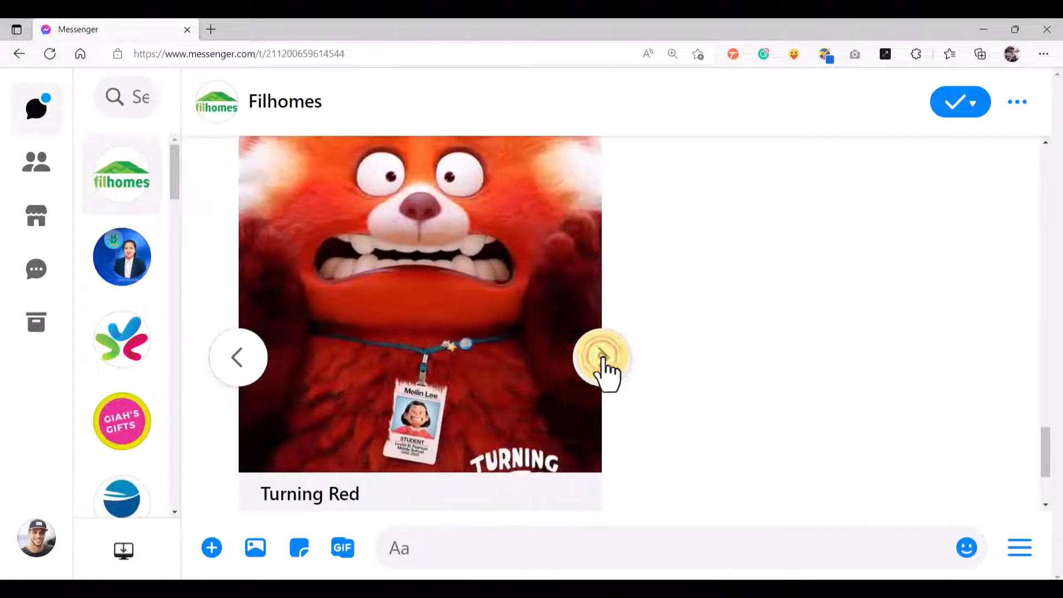
{"action": "left_click", "coordinate": [602, 364]}
{"action": "left_click", "coordinate": [602, 364]}
{"action": "scroll", "coordinate": [452, 410], "scroll_direction": "down", "scroll_amount": 3}
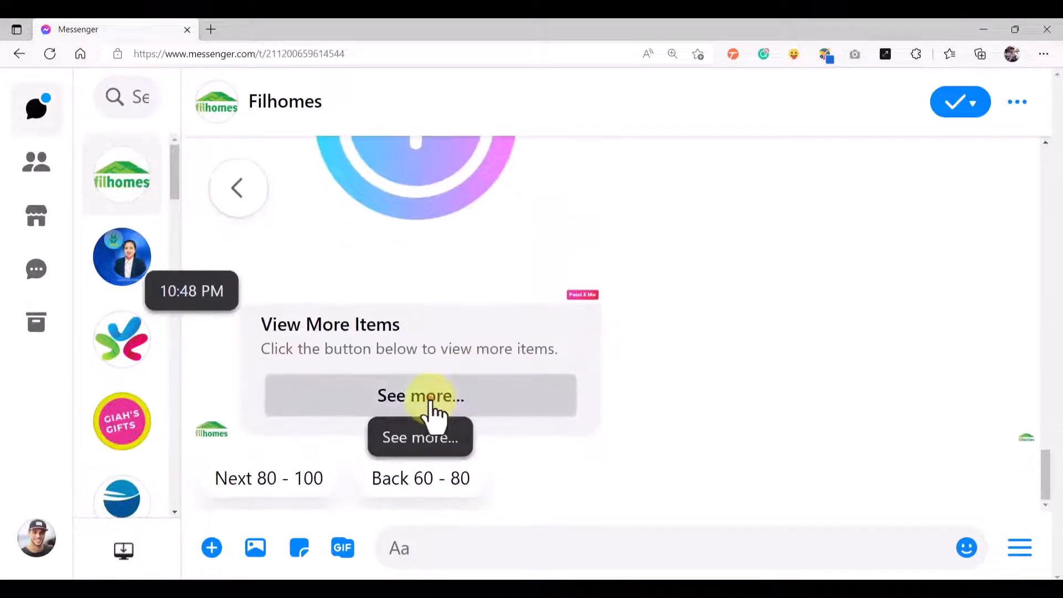
{"action": "left_click", "coordinate": [441, 407]}
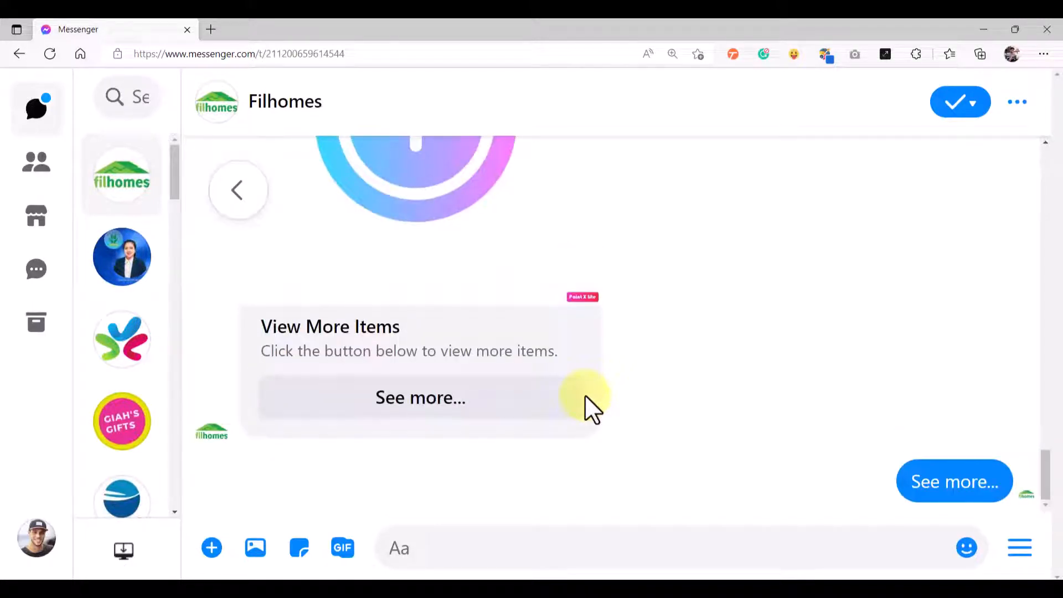
- Page through the Clerks III batch to its View More Items card and request the remaining movies
{"action": "scroll", "coordinate": [585, 366], "scroll_direction": "up", "scroll_amount": 3}
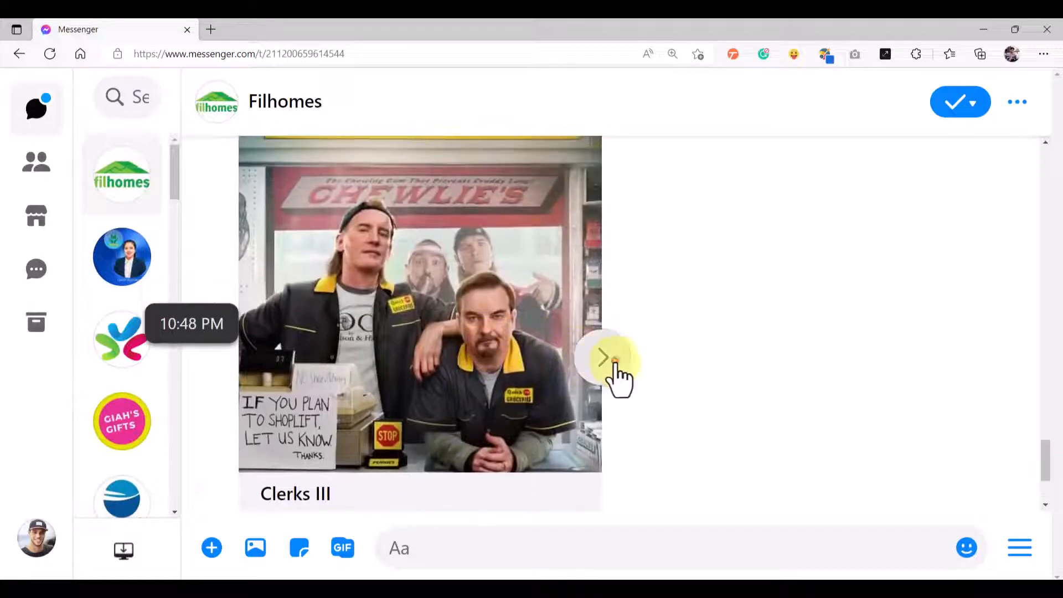
{"action": "left_click", "coordinate": [613, 375]}
{"action": "left_click", "coordinate": [616, 377]}
{"action": "left_click", "coordinate": [612, 360]}
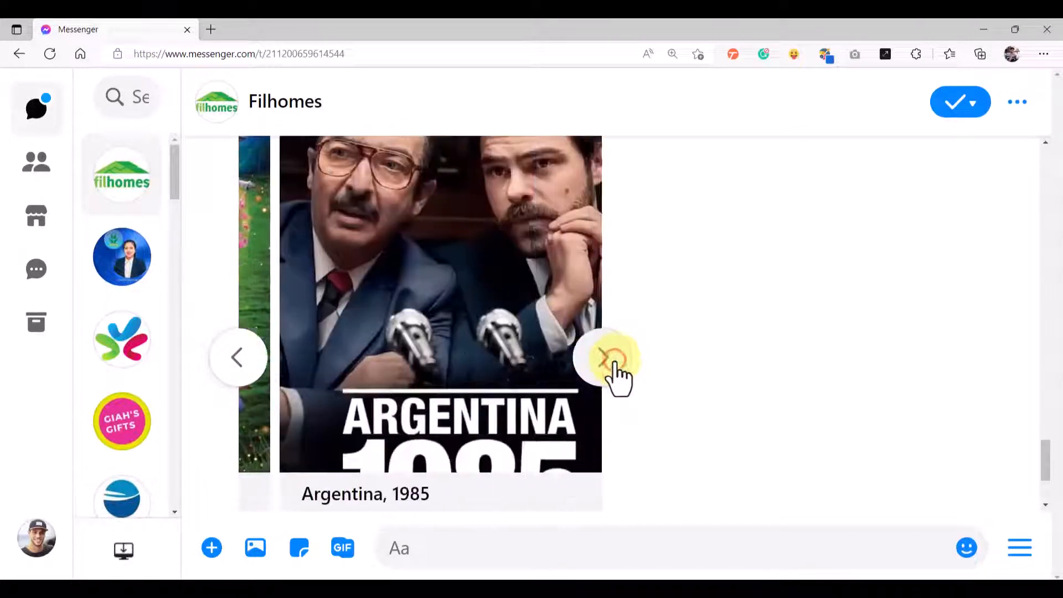
{"action": "left_click", "coordinate": [612, 360]}
{"action": "left_click", "coordinate": [612, 360]}
{"action": "left_click", "coordinate": [619, 372]}
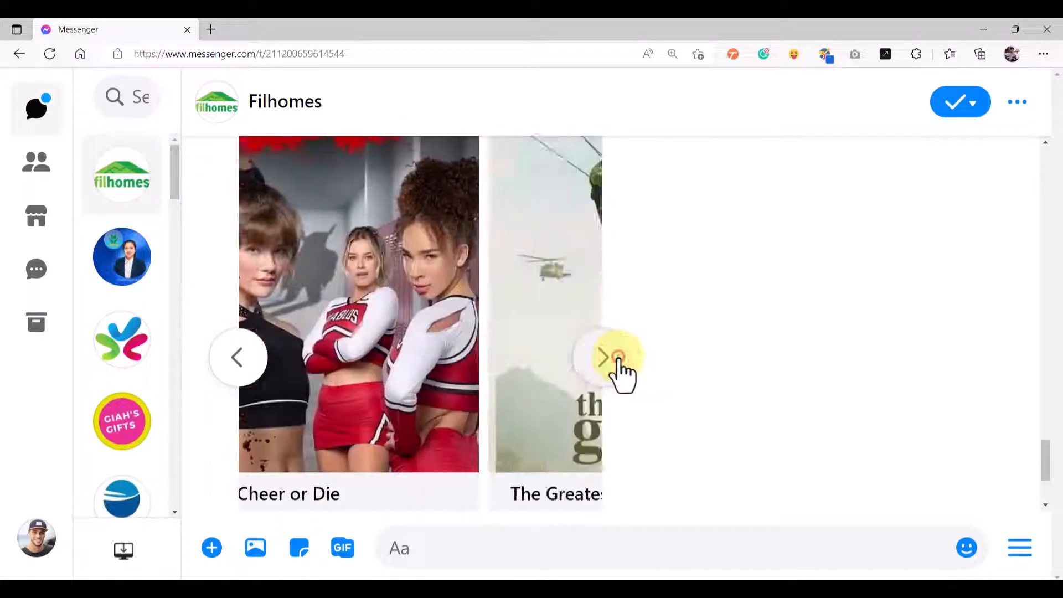
{"action": "left_click", "coordinate": [621, 373]}
{"action": "left_click", "coordinate": [619, 366]}
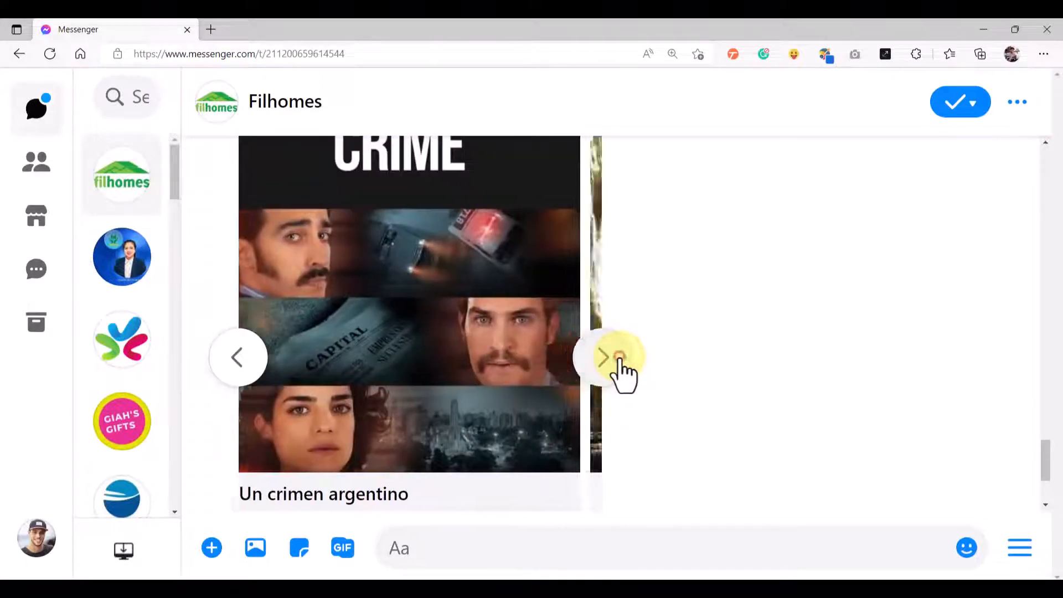
{"action": "left_click", "coordinate": [617, 359]}
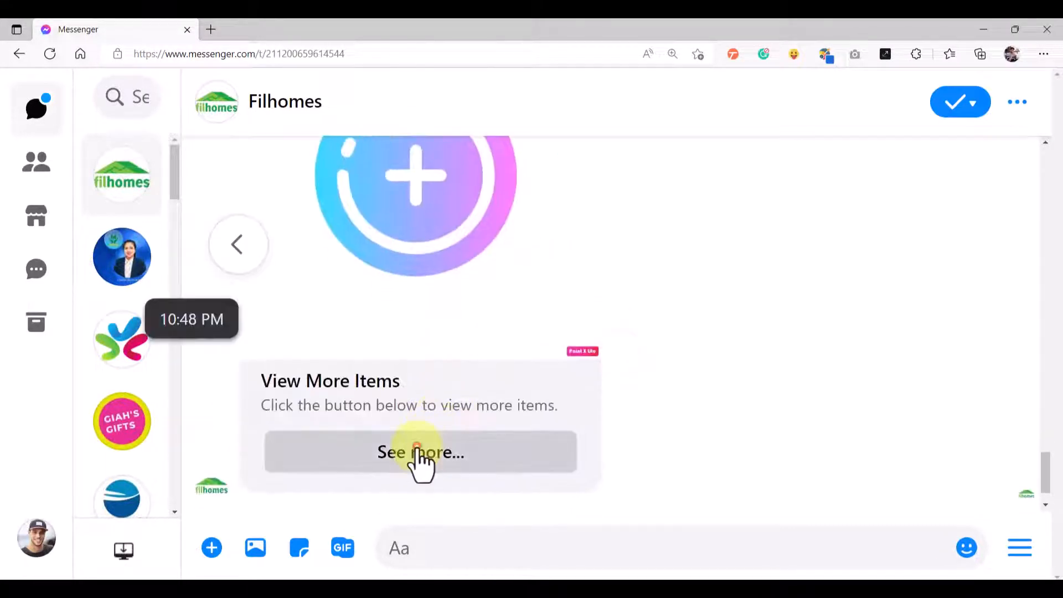
{"action": "left_click", "coordinate": [415, 453]}
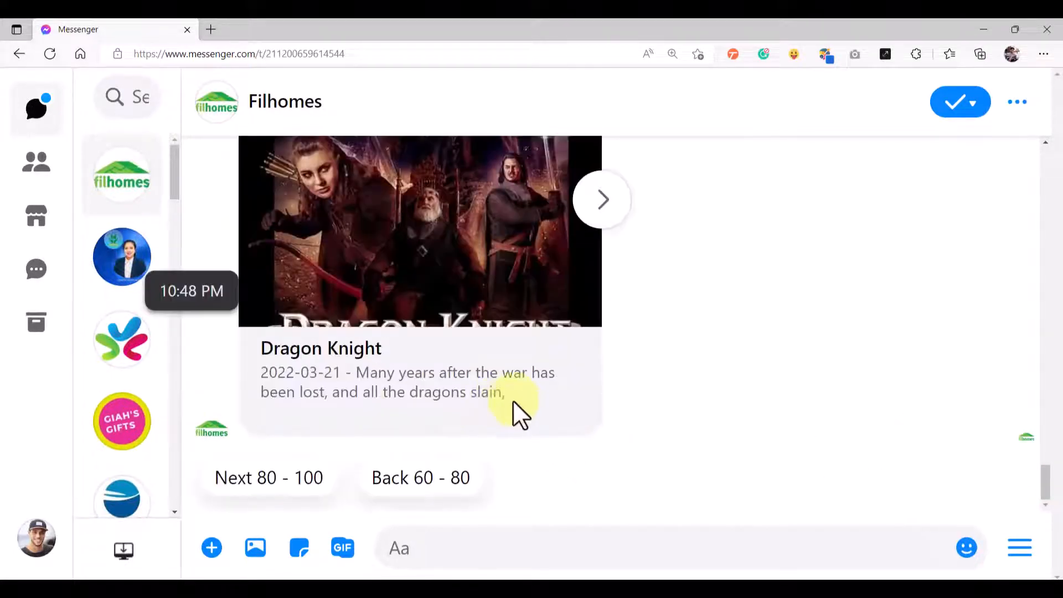
- Check the Dragon Knight and Fantastic Beasts cards, then request the next page with the Next 80 - 100 reply
{"action": "left_click", "coordinate": [595, 219]}
{"action": "scroll", "coordinate": [576, 277], "scroll_direction": "up", "scroll_amount": 2}
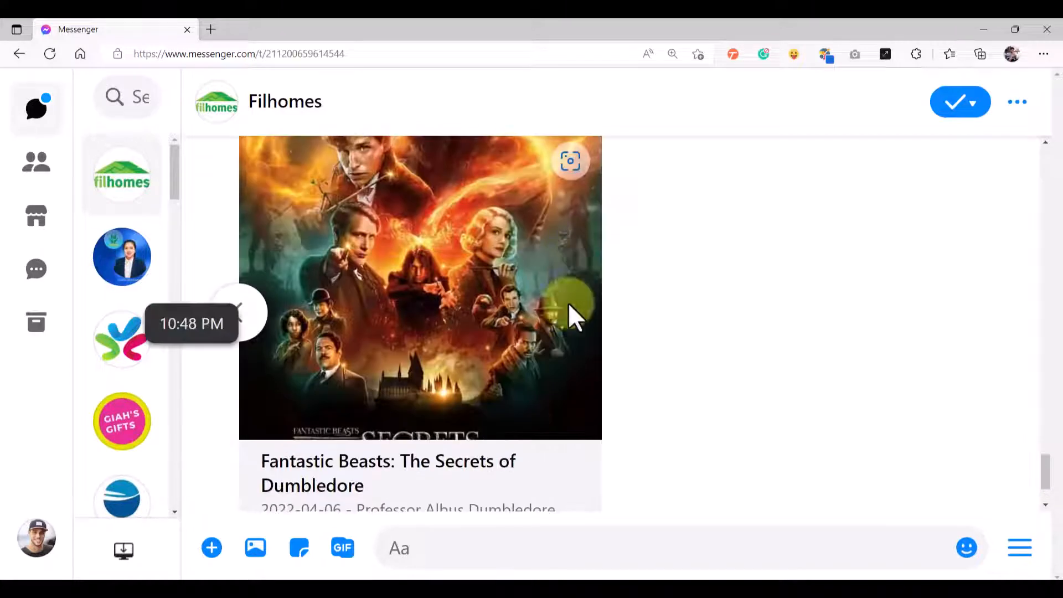
{"action": "left_click", "coordinate": [238, 312]}
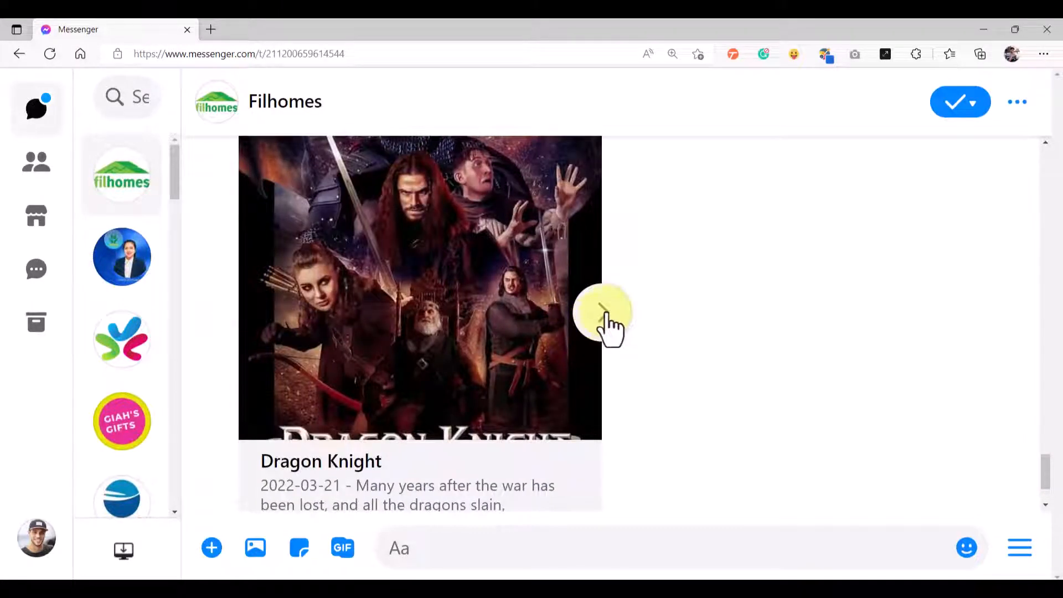
{"action": "left_click", "coordinate": [599, 317]}
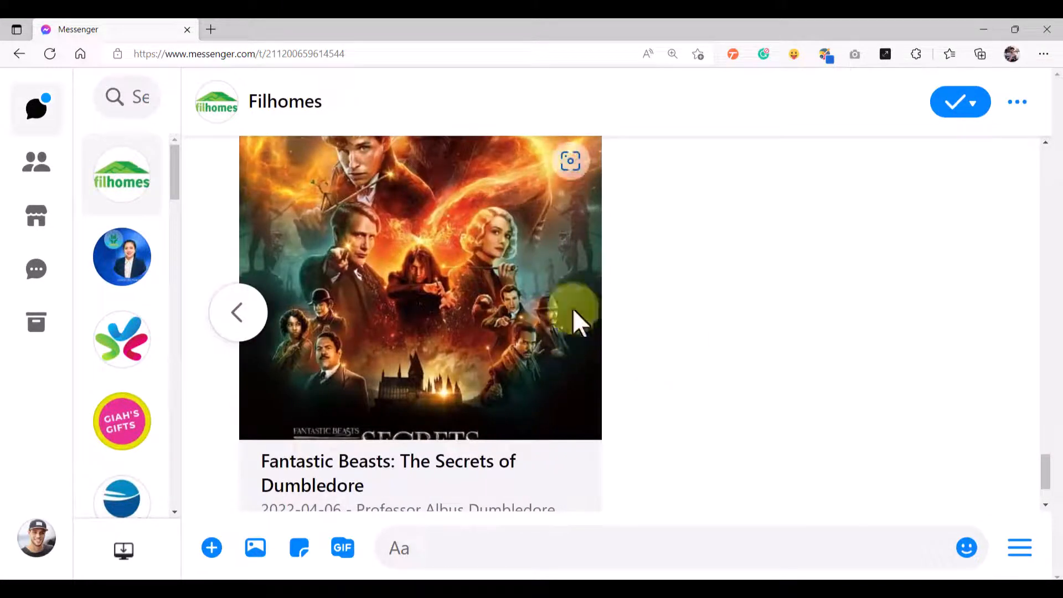
{"action": "left_click", "coordinate": [244, 316]}
{"action": "scroll", "coordinate": [452, 346], "scroll_direction": "down", "scroll_amount": 2}
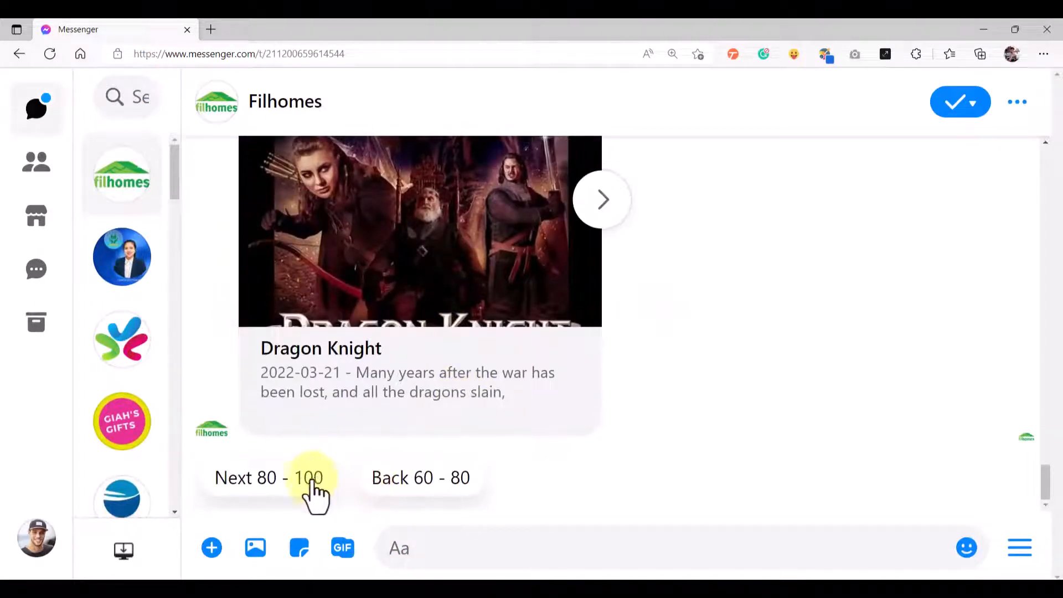
{"action": "left_click", "coordinate": [293, 484]}
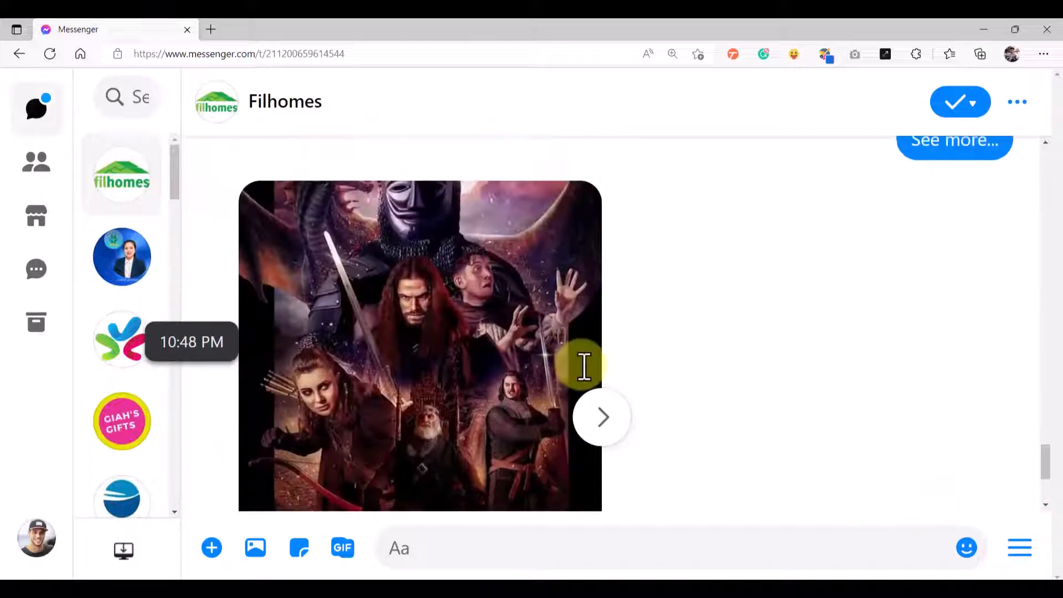
- Page through the movie batch that starts with Un novio para mi mujer and on to the Black Panther: Wakanda Forever card
{"action": "scroll", "coordinate": [602, 435], "scroll_direction": "down", "scroll_amount": 10}
{"action": "scroll", "coordinate": [613, 354], "scroll_direction": "up", "scroll_amount": 2}
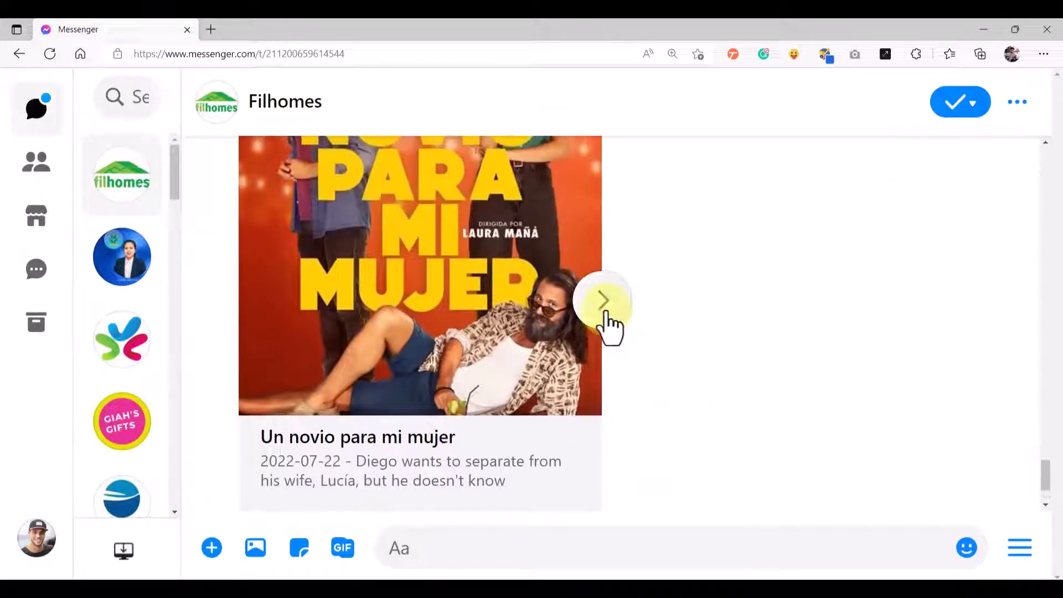
{"action": "left_click", "coordinate": [606, 312]}
{"action": "left_click", "coordinate": [612, 311]}
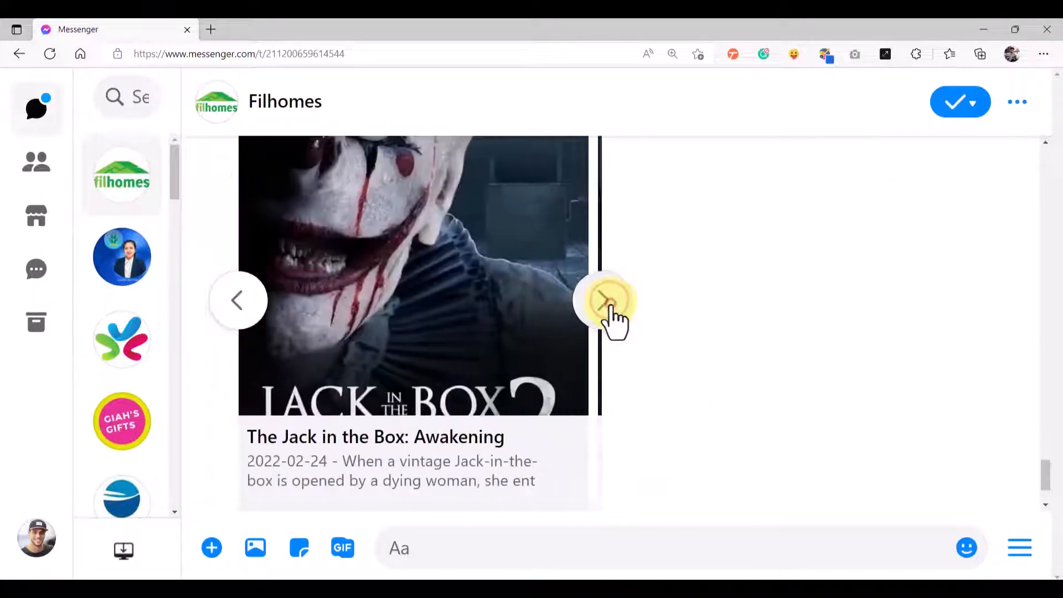
{"action": "left_click", "coordinate": [611, 310]}
{"action": "left_click", "coordinate": [619, 310]}
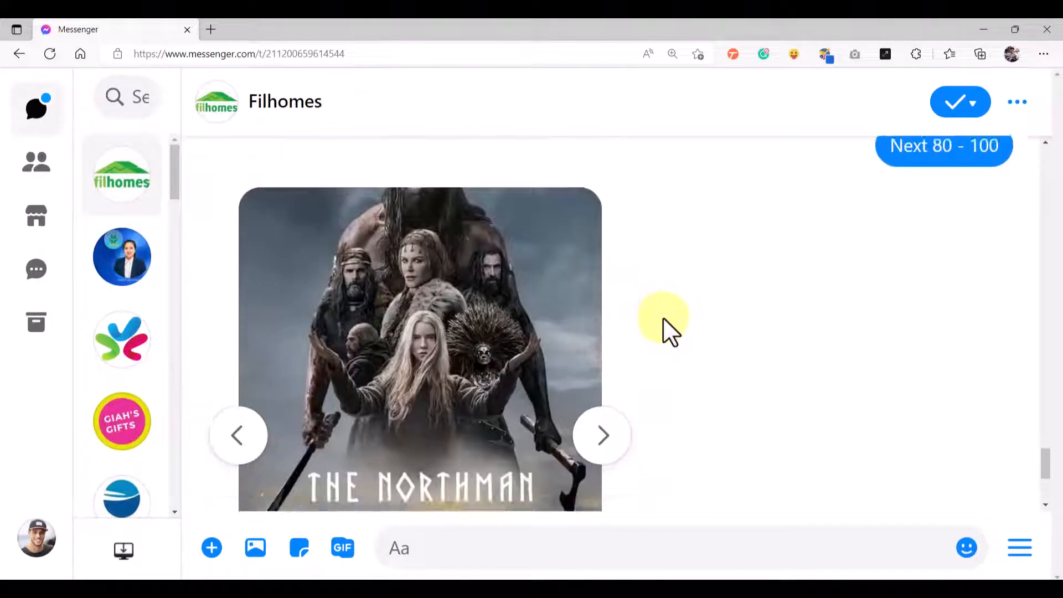
{"action": "scroll", "coordinate": [663, 319], "scroll_direction": "down", "scroll_amount": 3}
{"action": "left_click", "coordinate": [606, 252]}
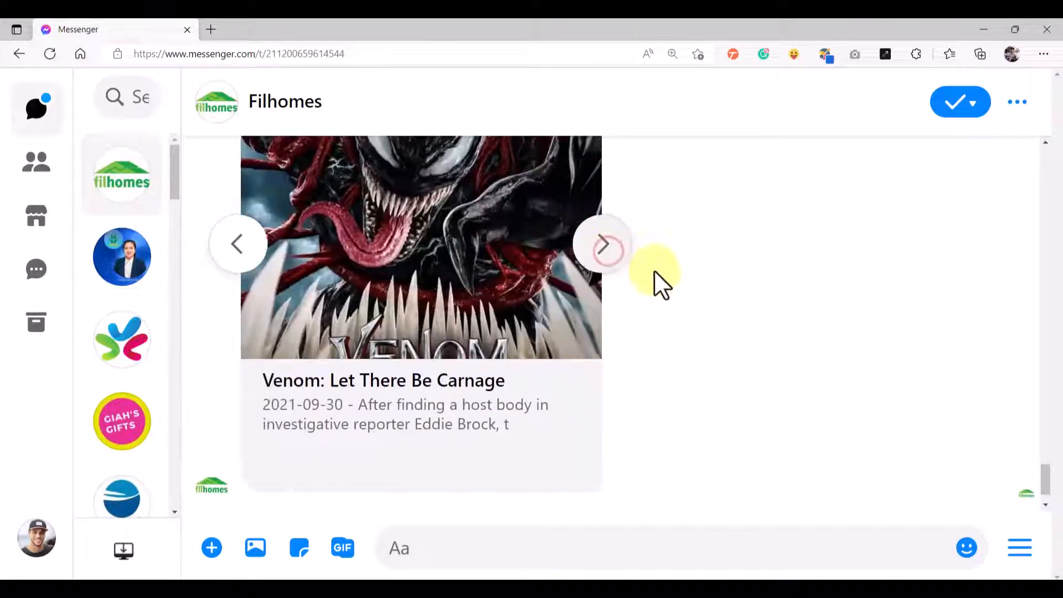
{"action": "left_click", "coordinate": [605, 421]}
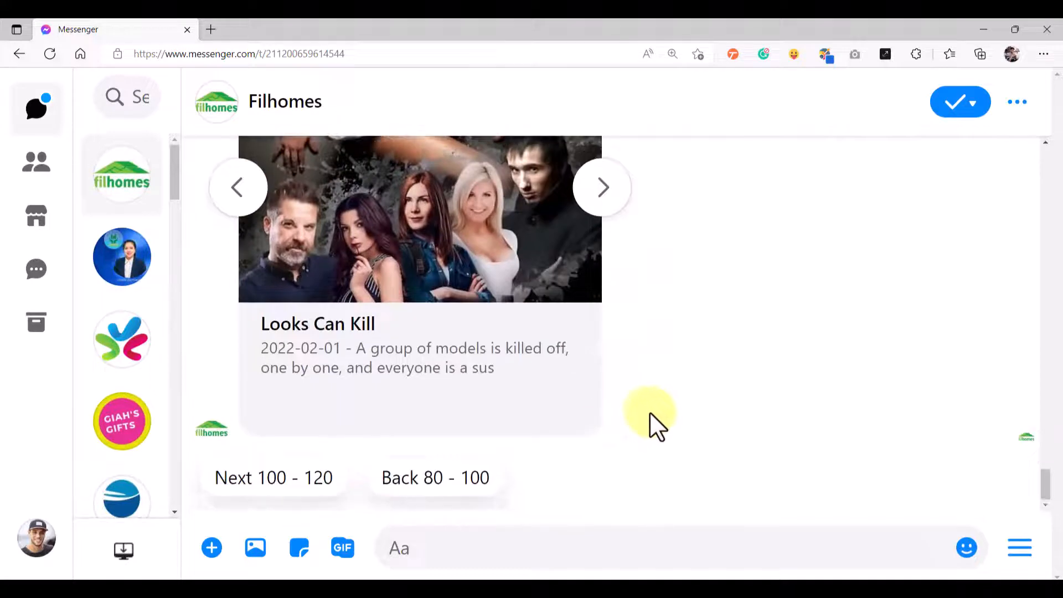
{"action": "left_click", "coordinate": [607, 411]}
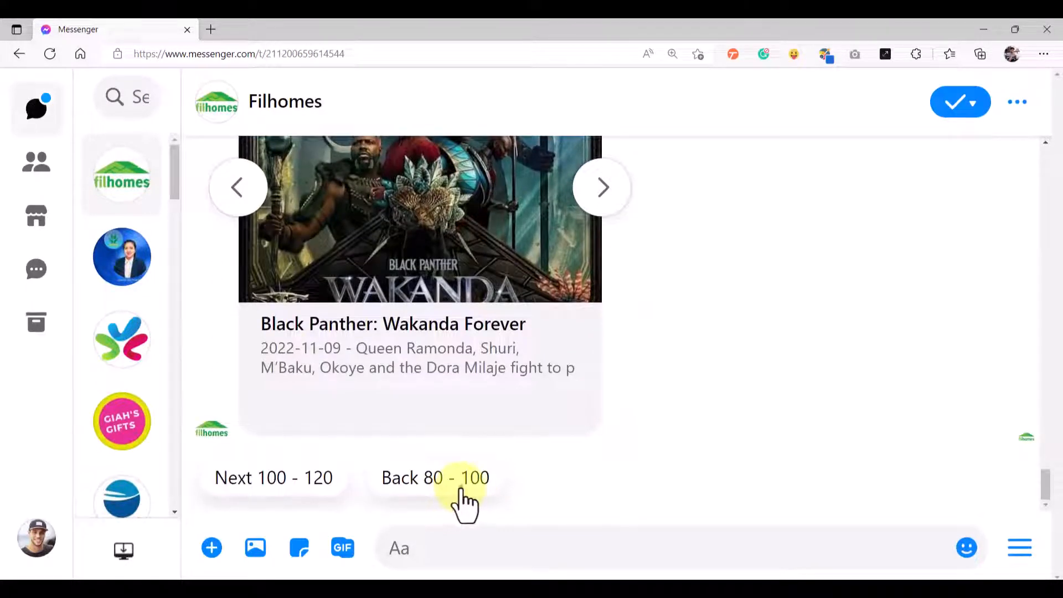
- Request the previous page with the Back 80 - 100 reply and check the title of its first movie card
{"action": "left_click", "coordinate": [461, 490]}
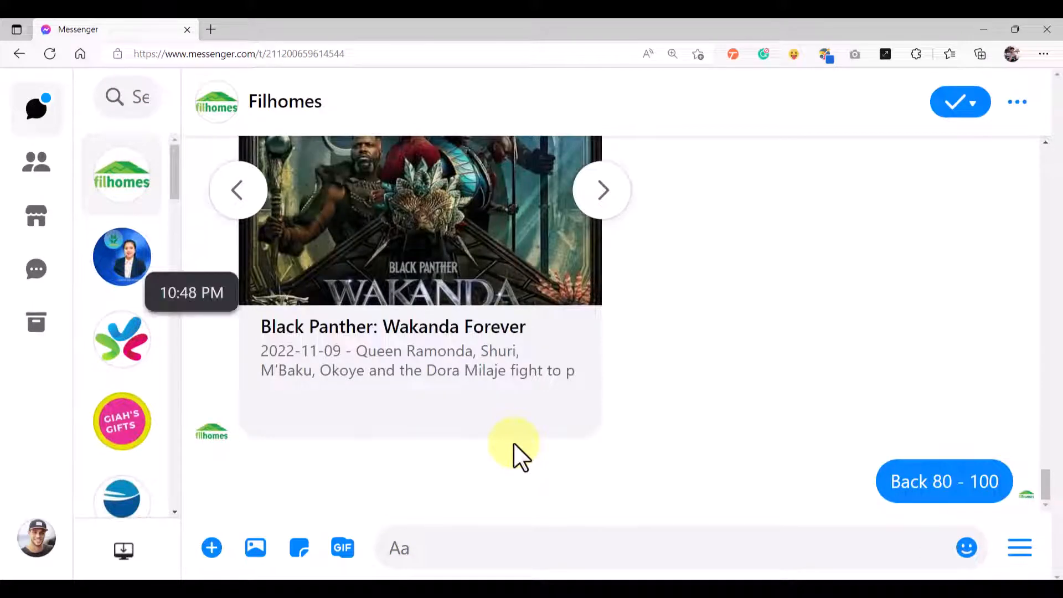
{"action": "scroll", "coordinate": [471, 415], "scroll_direction": "up", "scroll_amount": 2}
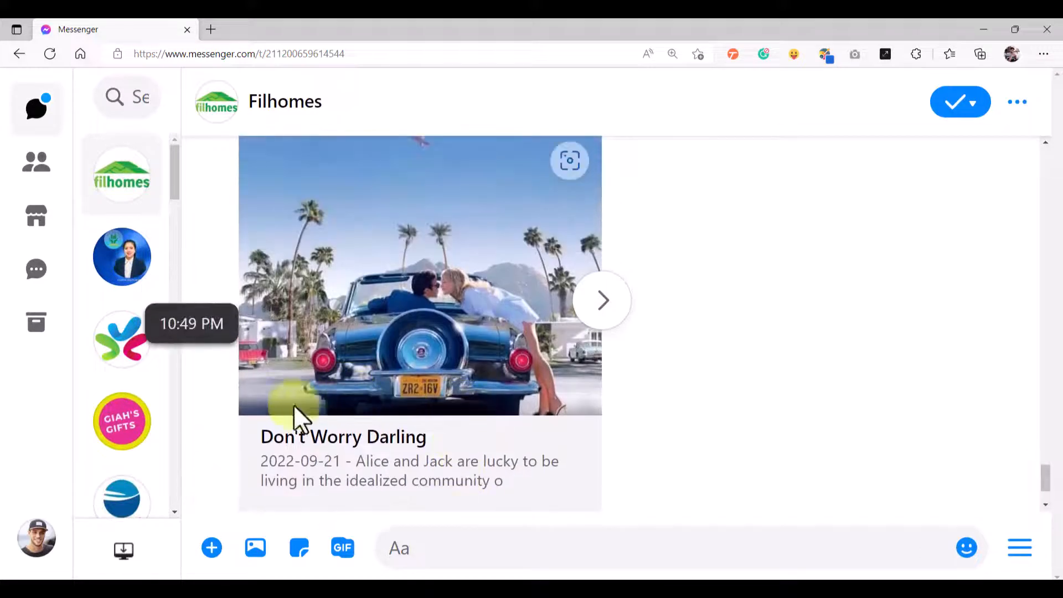
{"action": "left_click_drag", "start_coordinate": [434, 437], "coordinate": [238, 436]}
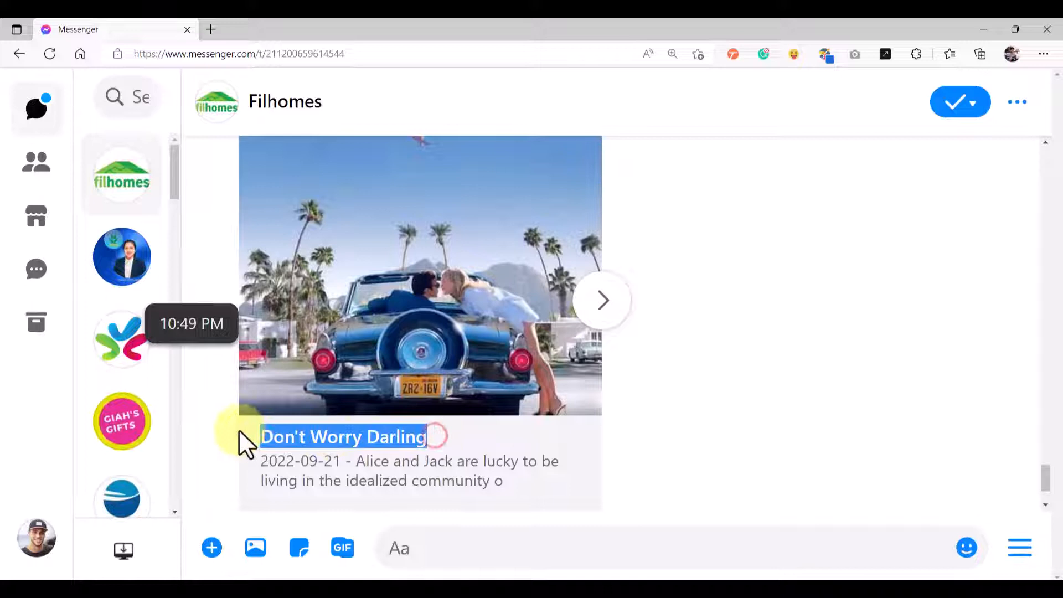
{"action": "left_click", "coordinate": [749, 397]}
{"action": "scroll", "coordinate": [553, 405], "scroll_direction": "down", "scroll_amount": 2}
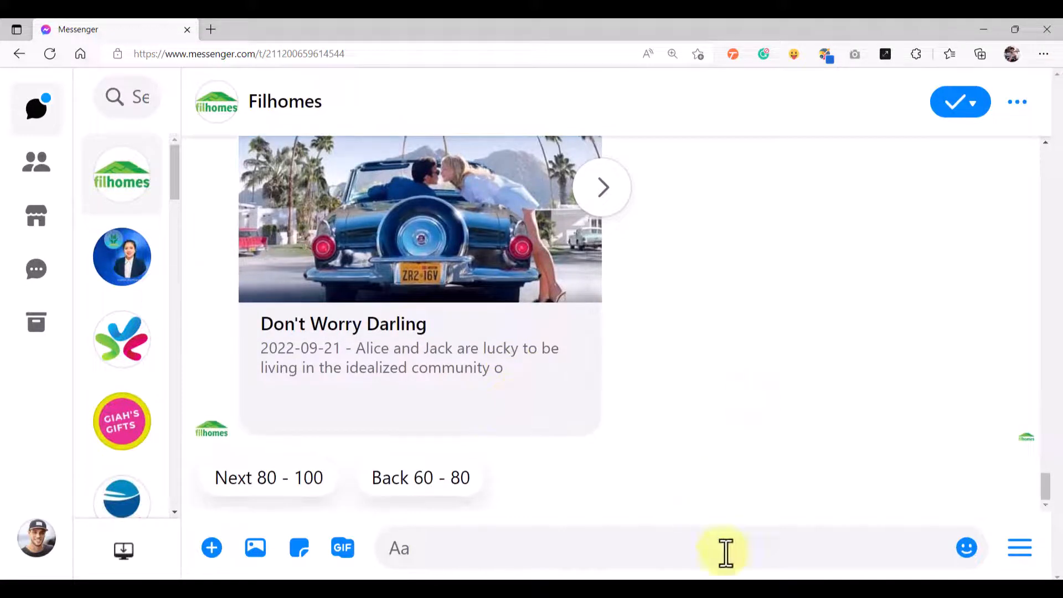
- Switch to the Movies flow in Chrome, close the data source configuration, and examine the DynamicCarousel#39 step
{"action": "left_click", "coordinate": [726, 589]}
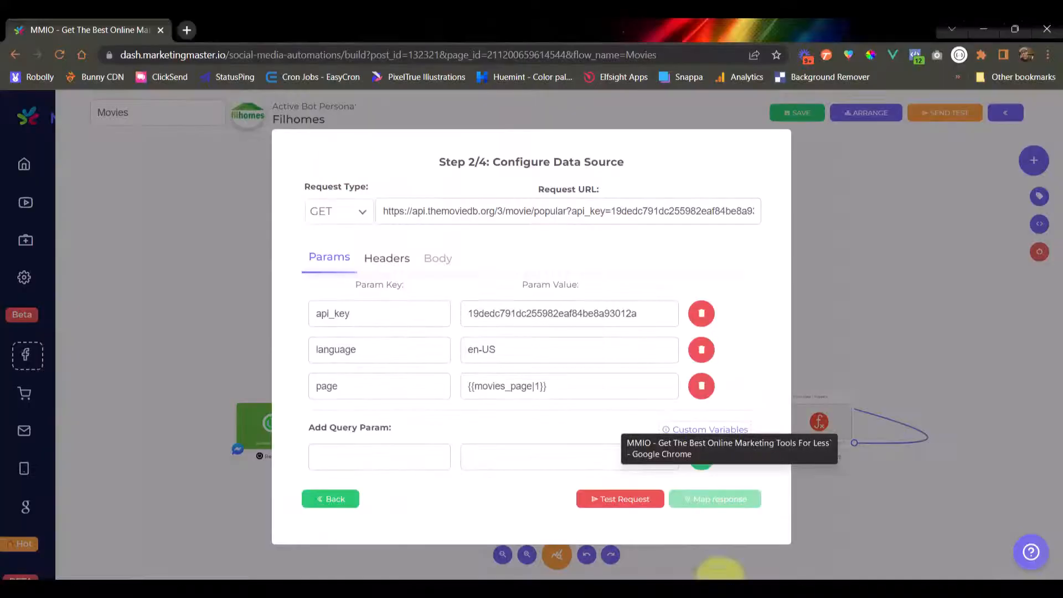
{"action": "left_click", "coordinate": [911, 314]}
{"action": "left_click_drag", "start_coordinate": [776, 245], "coordinate": [795, 255]}
{"action": "scroll", "coordinate": [461, 268], "scroll_direction": "up", "scroll_amount": 5}
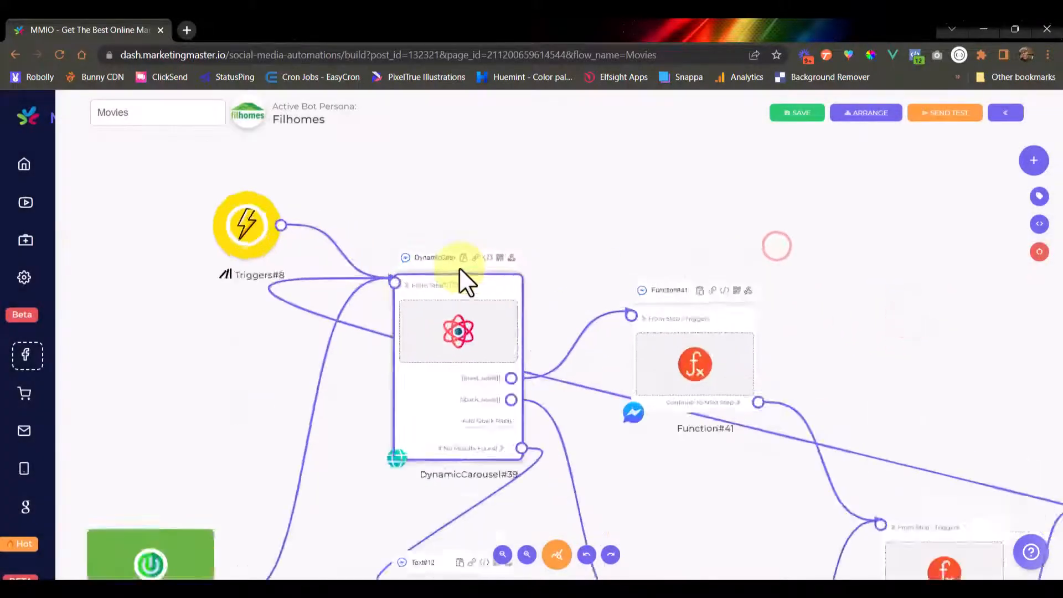
{"action": "scroll", "coordinate": [441, 299], "scroll_direction": "down", "scroll_amount": 3}
{"action": "left_click_drag", "start_coordinate": [525, 287], "coordinate": [533, 271]}
{"action": "scroll", "coordinate": [469, 307], "scroll_direction": "up", "scroll_amount": 5}
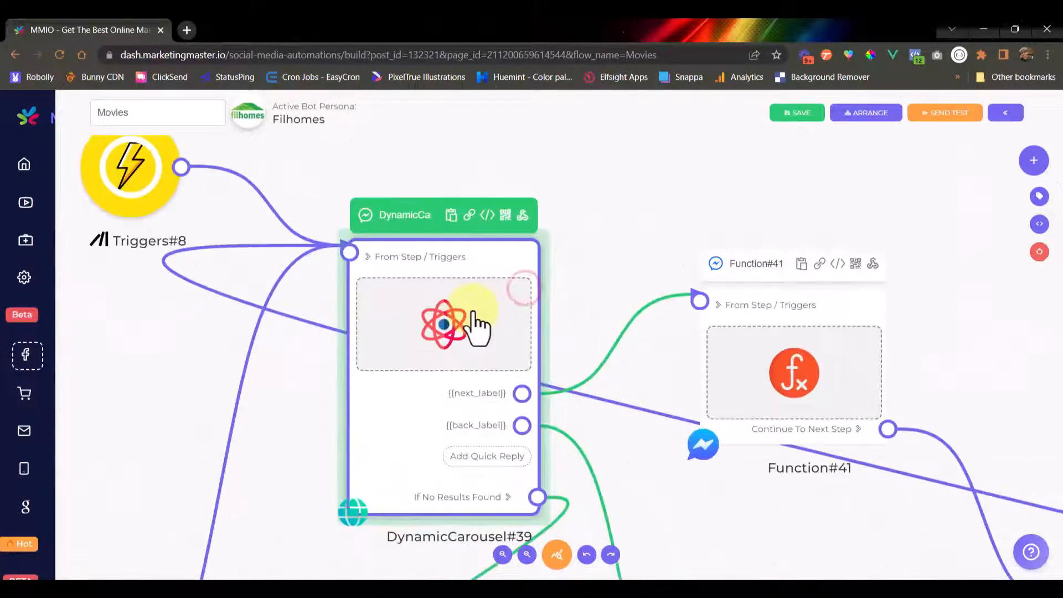
- Trace the connections from DynamicCarousel#39 through Function#41 and Function#43 to the later functions and back to the carousel
{"action": "scroll", "coordinate": [472, 310], "scroll_direction": "down", "scroll_amount": 6}
{"action": "scroll", "coordinate": [687, 243], "scroll_direction": "down", "scroll_amount": 4}
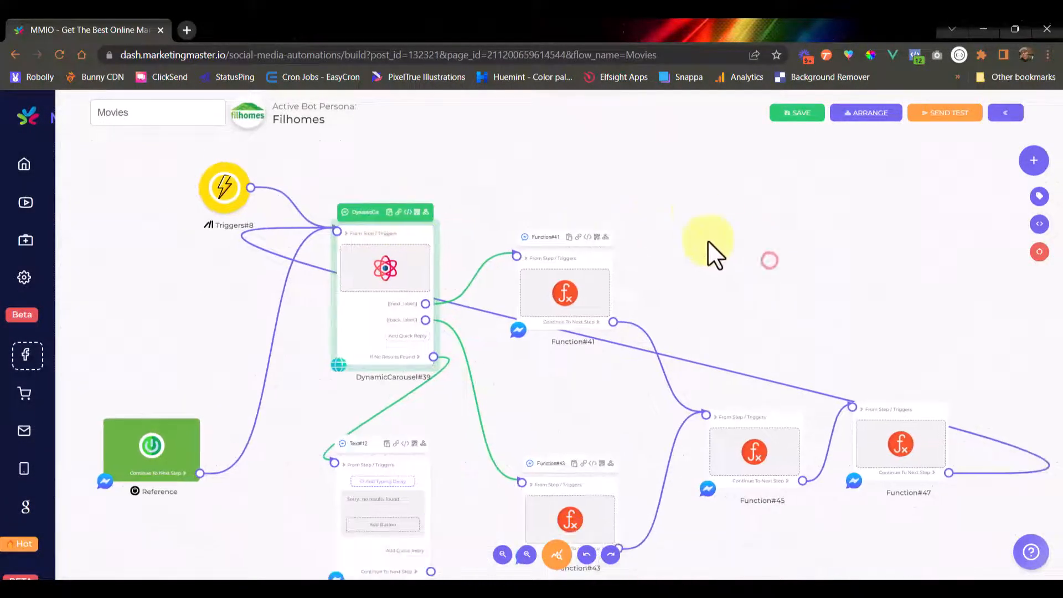
{"action": "scroll", "coordinate": [684, 294], "scroll_direction": "up", "scroll_amount": 6}
{"action": "scroll", "coordinate": [643, 277], "scroll_direction": "down", "scroll_amount": 3}
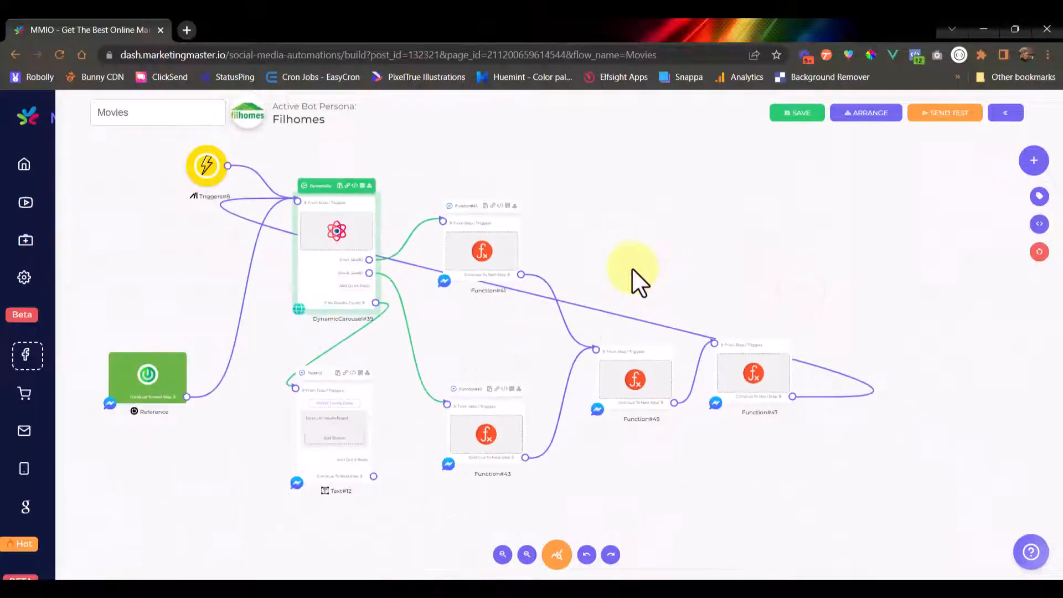
{"action": "scroll", "coordinate": [674, 277], "scroll_direction": "up", "scroll_amount": 1}
{"action": "scroll", "coordinate": [434, 282], "scroll_direction": "up", "scroll_amount": 7}
{"action": "scroll", "coordinate": [437, 277], "scroll_direction": "down", "scroll_amount": 5}
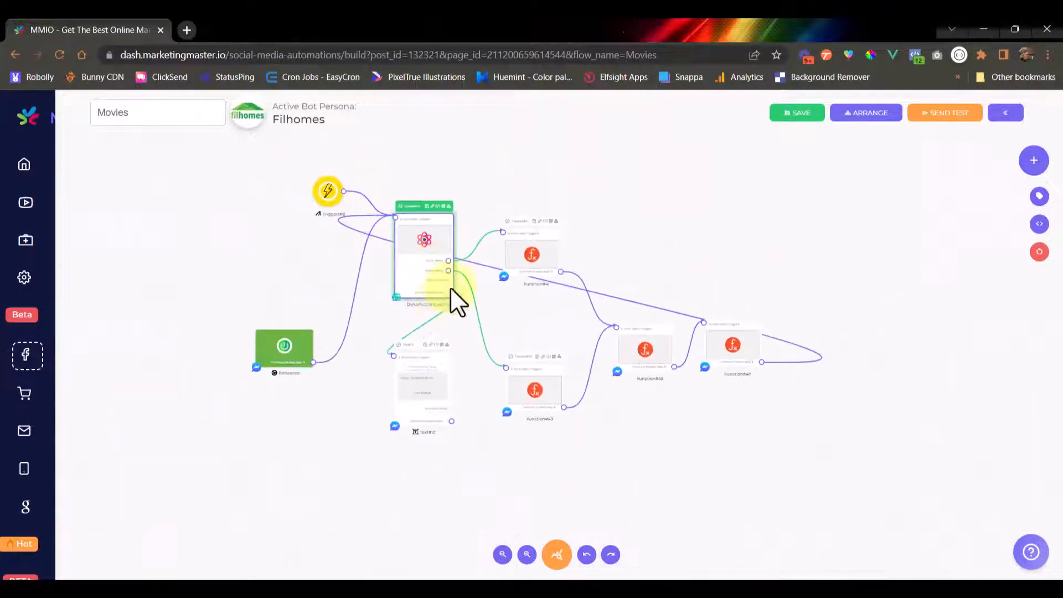
{"action": "left_click", "coordinate": [449, 215]}
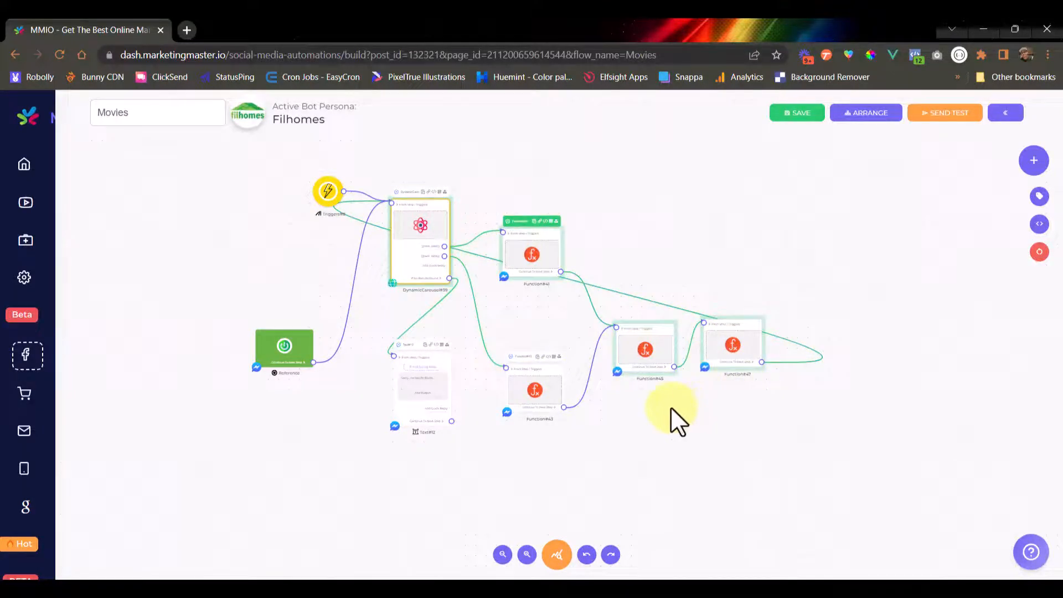
{"action": "scroll", "coordinate": [464, 368], "scroll_direction": "up", "scroll_amount": 4}
{"action": "scroll", "coordinate": [459, 370], "scroll_direction": "down", "scroll_amount": 4}
{"action": "left_click", "coordinate": [456, 319]}
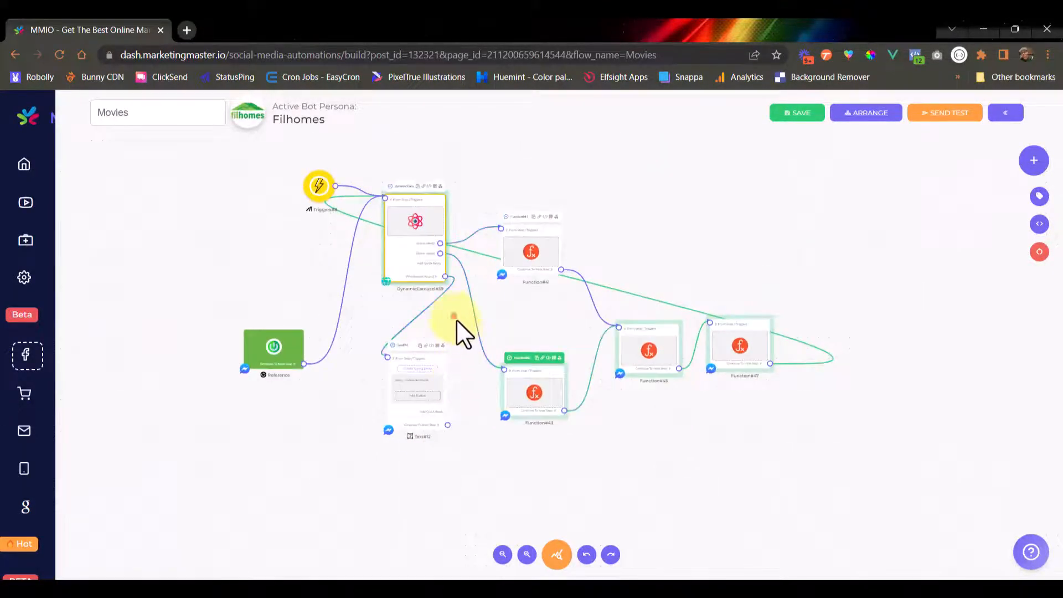
{"action": "scroll", "coordinate": [450, 328], "scroll_direction": "up", "scroll_amount": 4}
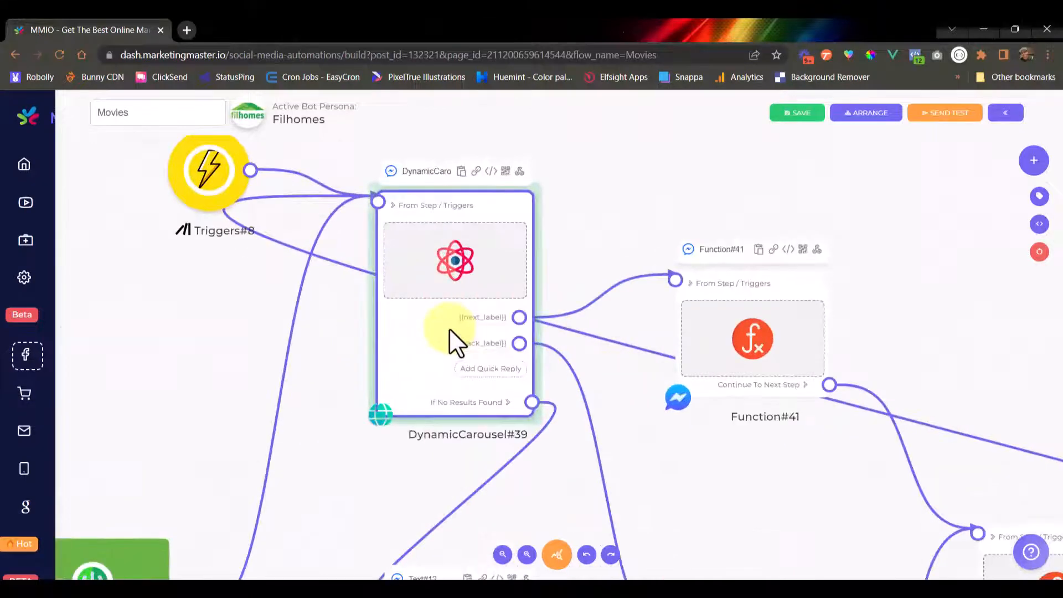
- Open the setup of DynamicCarousel#39 to review its data source choice, and leave it without changes
{"action": "left_click", "coordinate": [459, 264]}
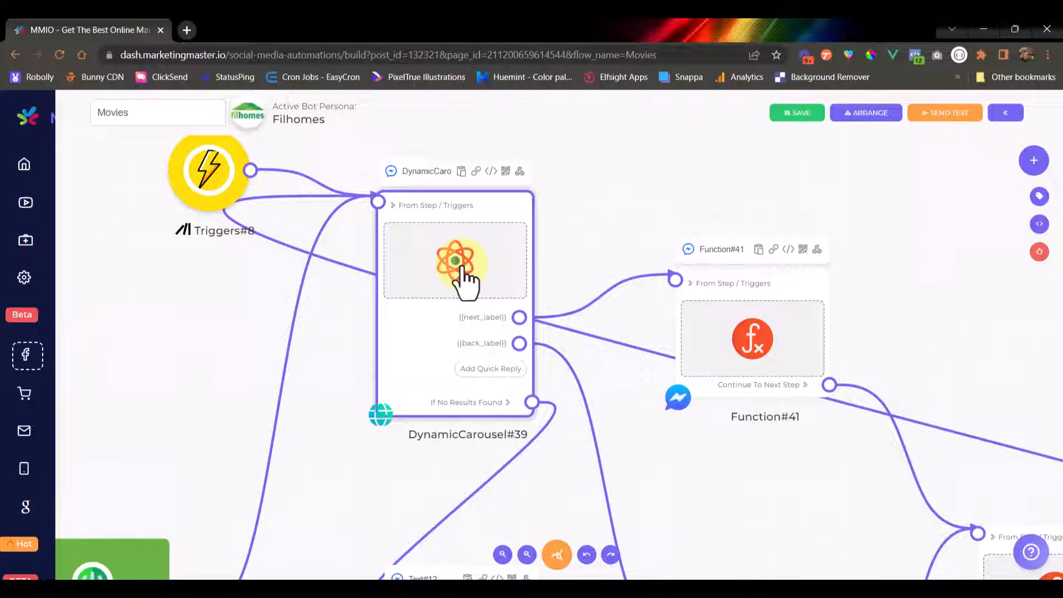
{"action": "left_click", "coordinate": [515, 277]}
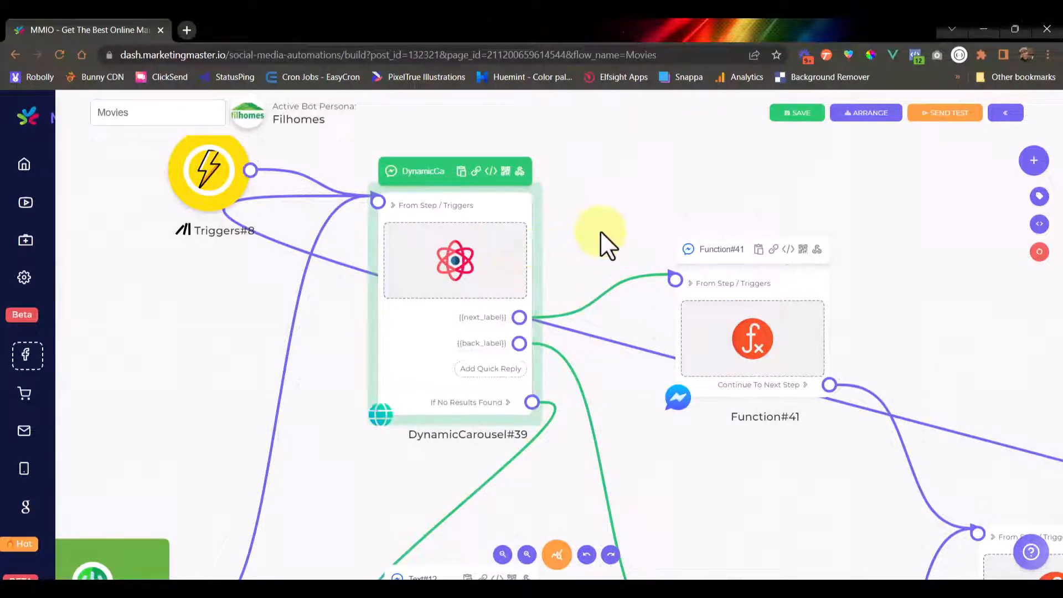
{"action": "scroll", "coordinate": [600, 231], "scroll_direction": "down", "scroll_amount": 3}
{"action": "left_click_drag", "start_coordinate": [609, 222], "coordinate": [520, 214]}
{"action": "left_click", "coordinate": [420, 238]}
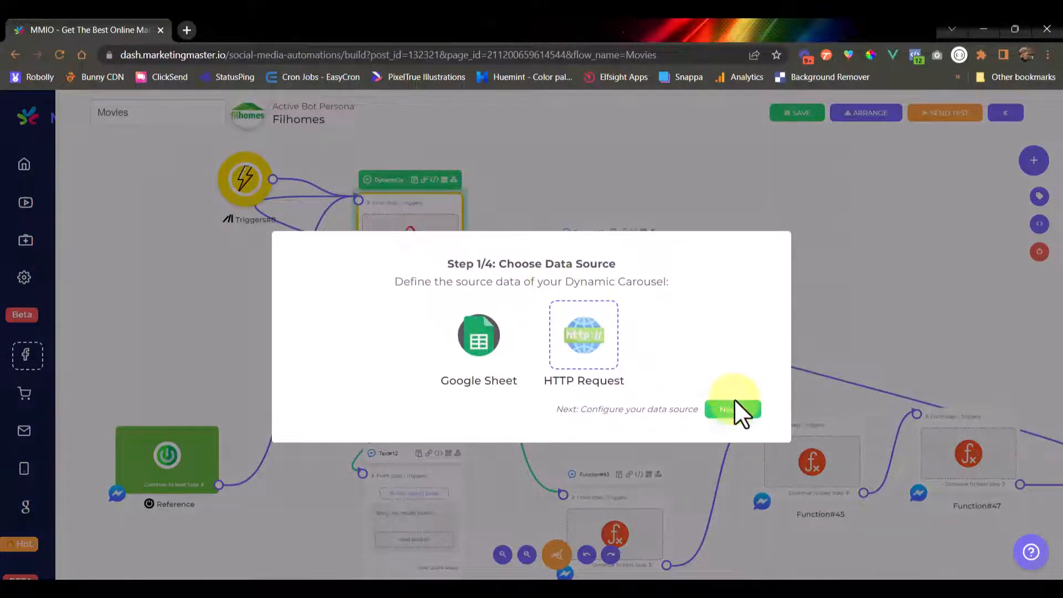
{"action": "left_click", "coordinate": [899, 260]}
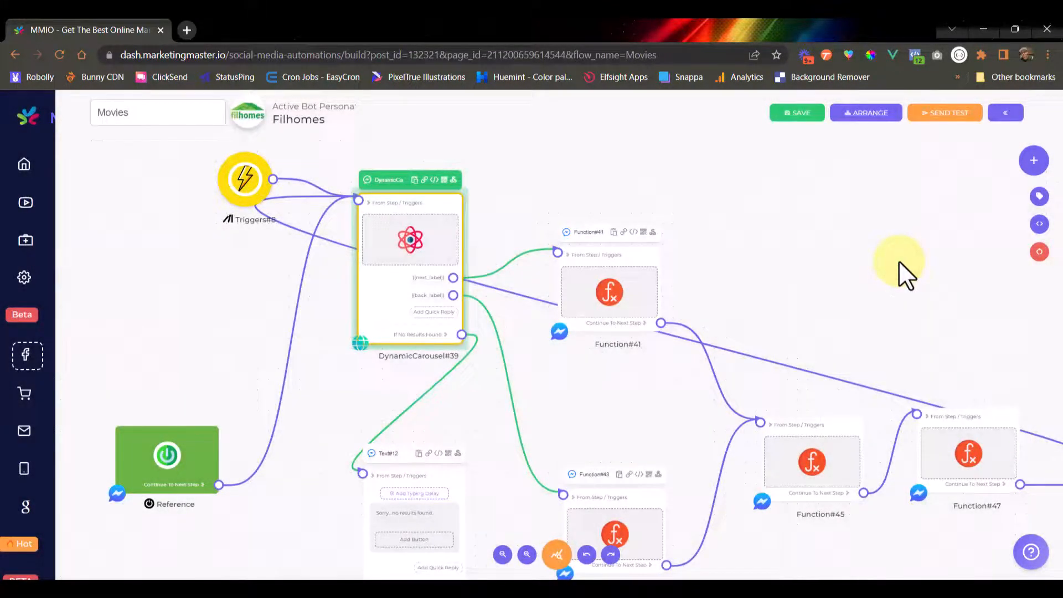
- Open Function#41 on the next_label branch and examine the JavaScript that calculates the Movies Page variable
{"action": "left_click", "coordinate": [769, 338]}
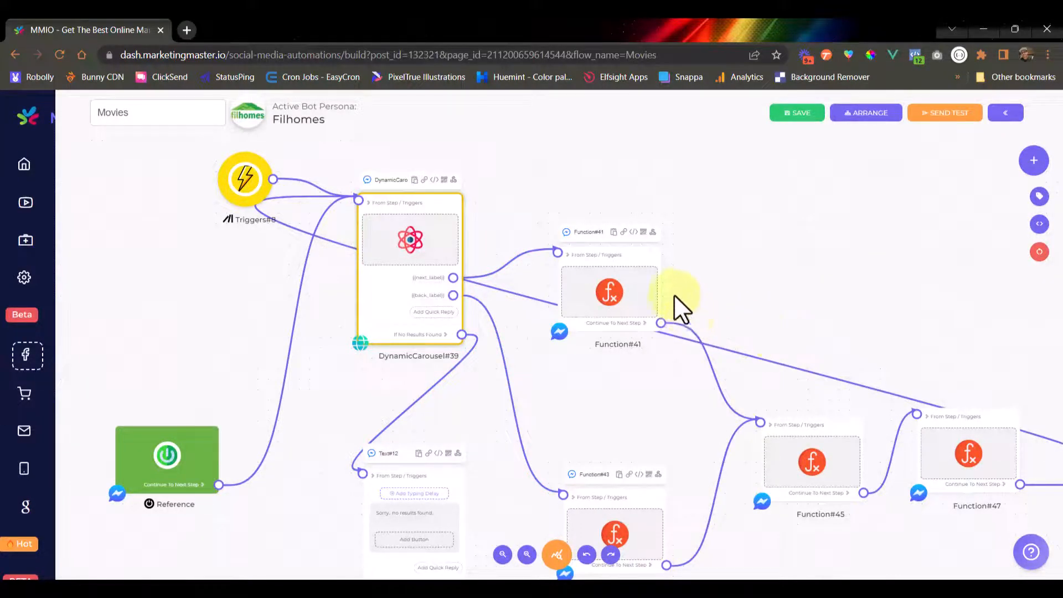
{"action": "left_click_drag", "start_coordinate": [659, 259], "coordinate": [667, 246]}
{"action": "scroll", "coordinate": [631, 397], "scroll_direction": "down", "scroll_amount": 2}
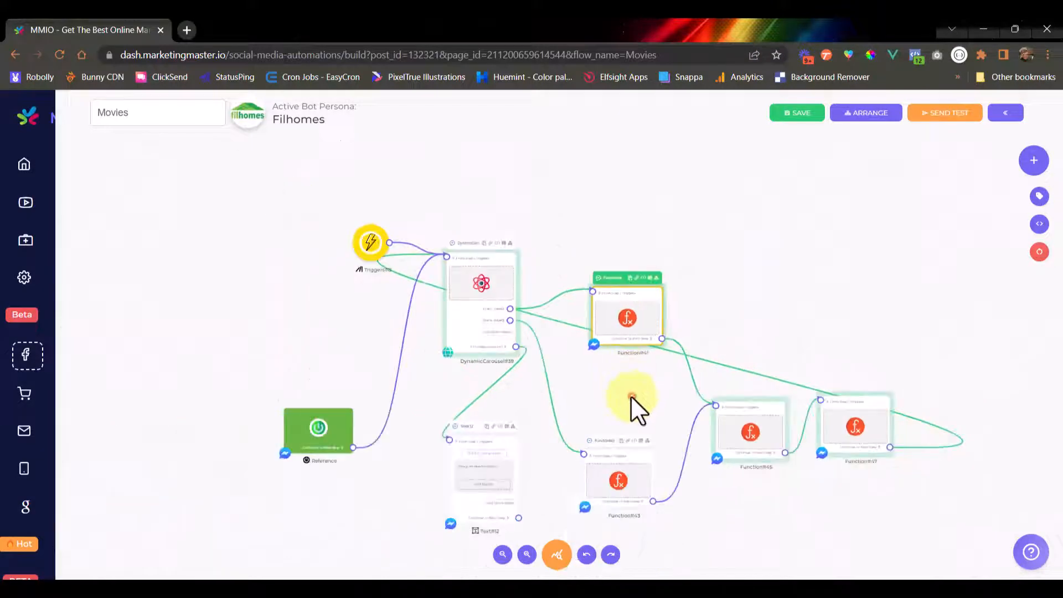
{"action": "scroll", "coordinate": [593, 356], "scroll_direction": "up", "scroll_amount": 3}
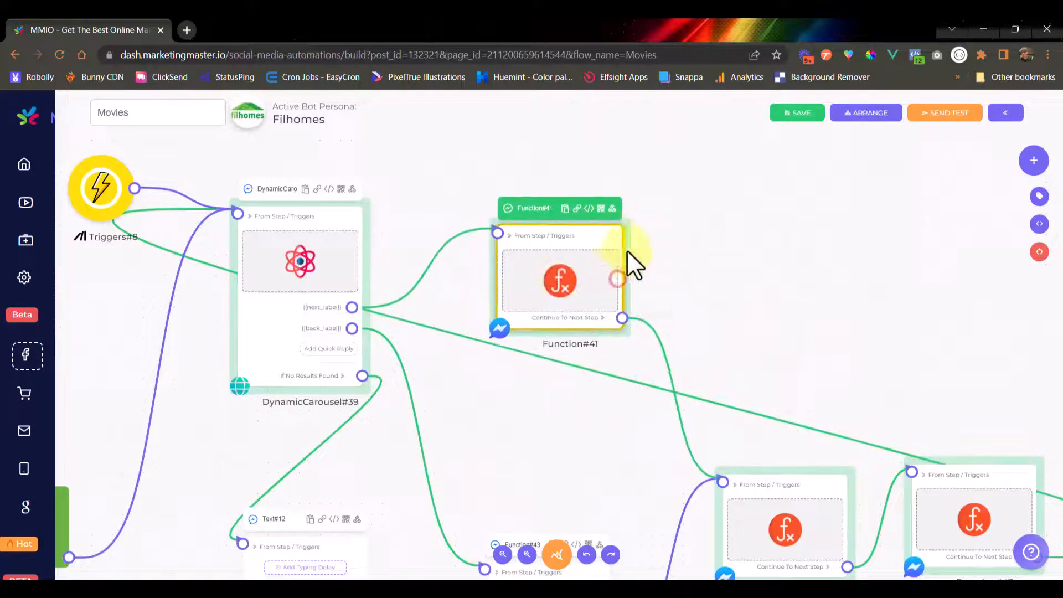
{"action": "left_click_drag", "start_coordinate": [807, 332], "coordinate": [797, 319]}
{"action": "left_click", "coordinate": [505, 262]}
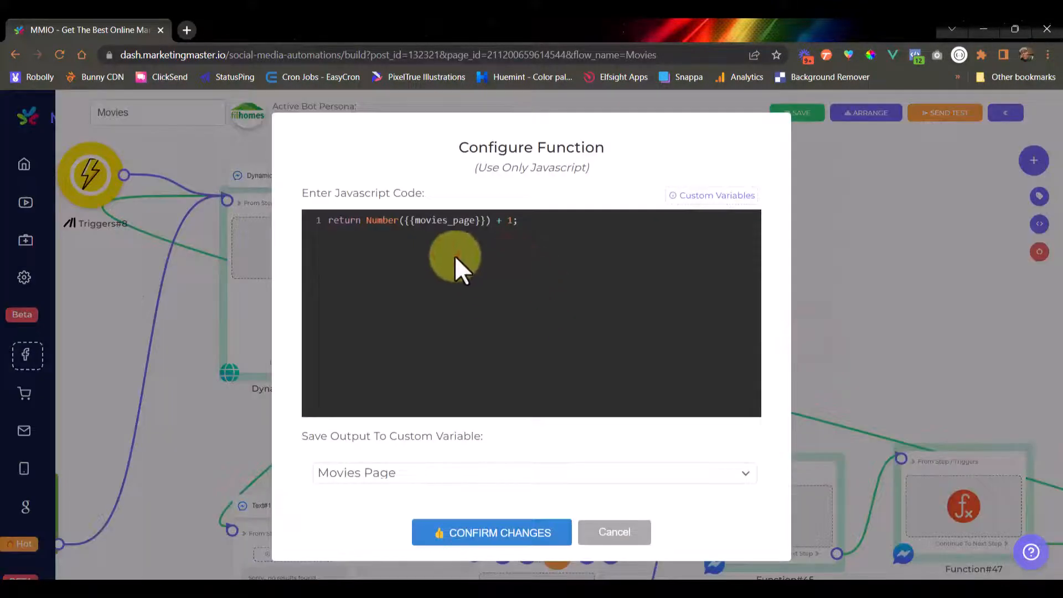
{"action": "left_click_drag", "start_coordinate": [543, 225], "coordinate": [316, 232]}
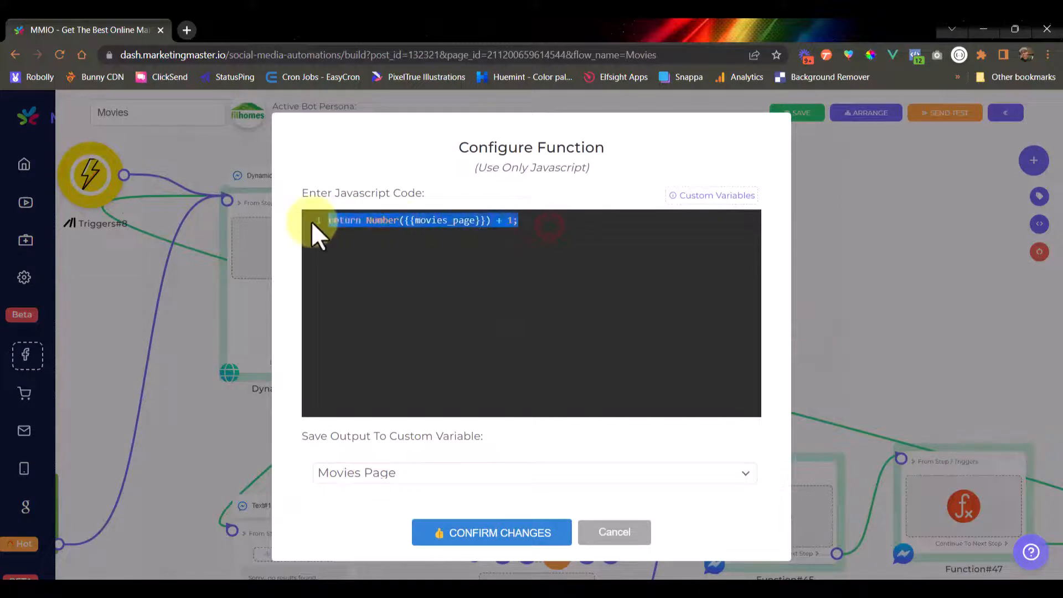
{"action": "left_click", "coordinate": [620, 225]}
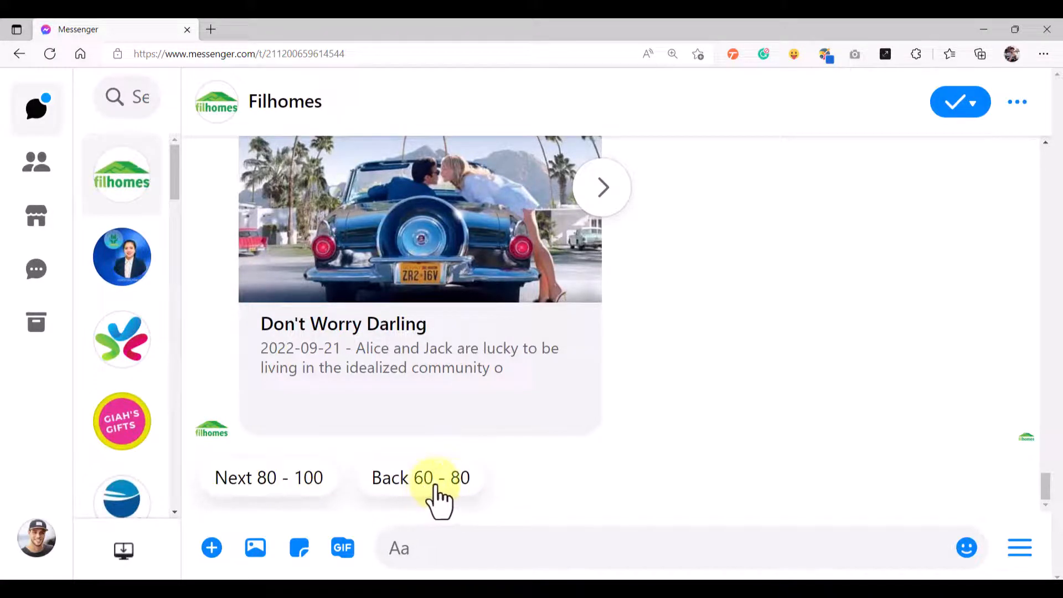
- Switch to the Filhomes chat in Messenger and compare the Back 60 - 80 reply with the page requested before it
{"action": "scroll", "coordinate": [479, 388], "scroll_direction": "up", "scroll_amount": 2}
{"action": "scroll", "coordinate": [479, 389], "scroll_direction": "down", "scroll_amount": 2}
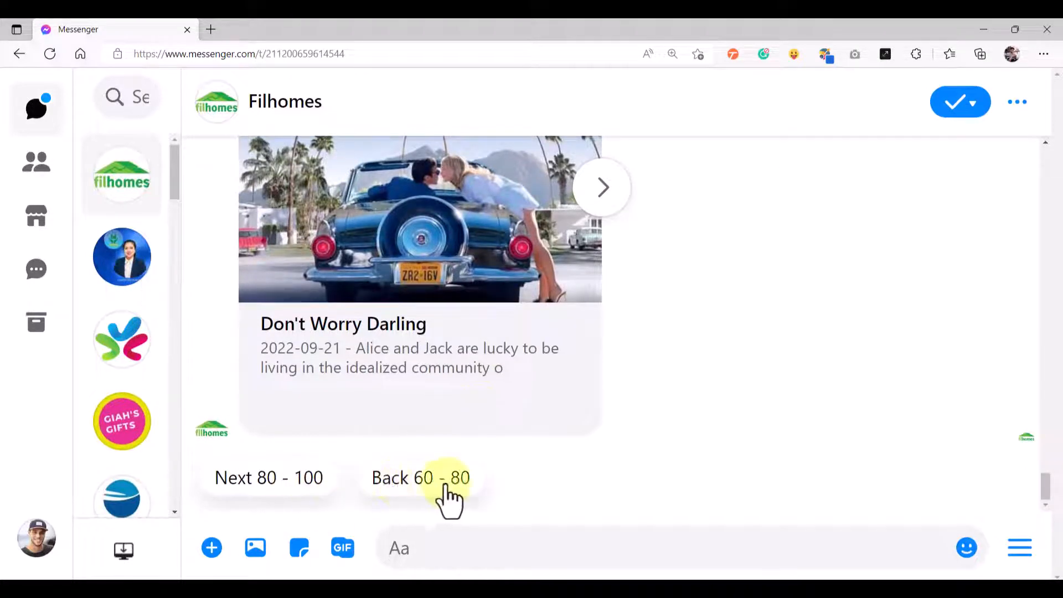
{"action": "scroll", "coordinate": [560, 368], "scroll_direction": "up", "scroll_amount": 5}
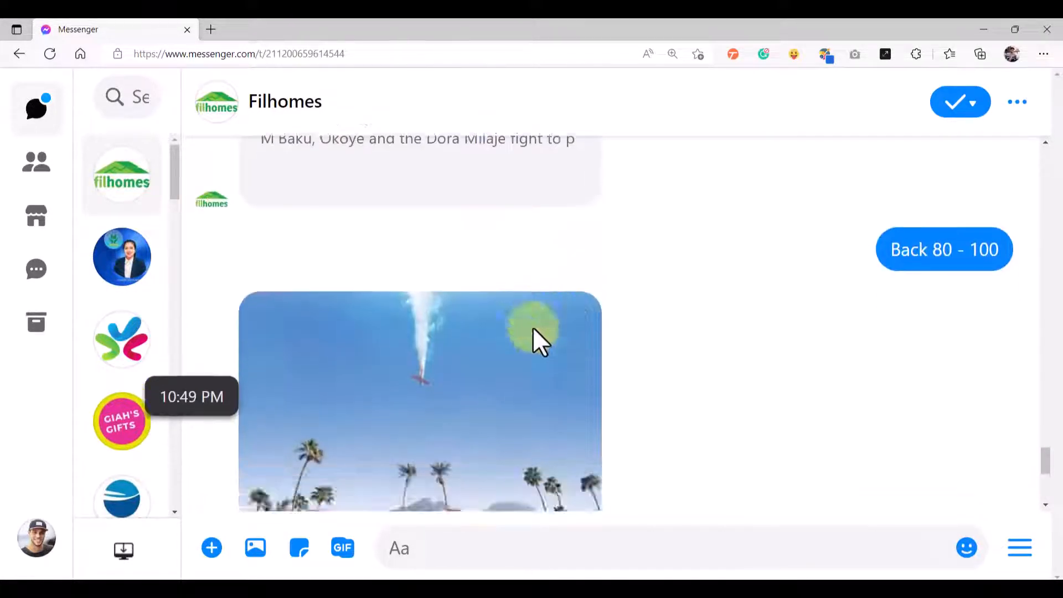
{"action": "scroll", "coordinate": [535, 328], "scroll_direction": "down", "scroll_amount": 5}
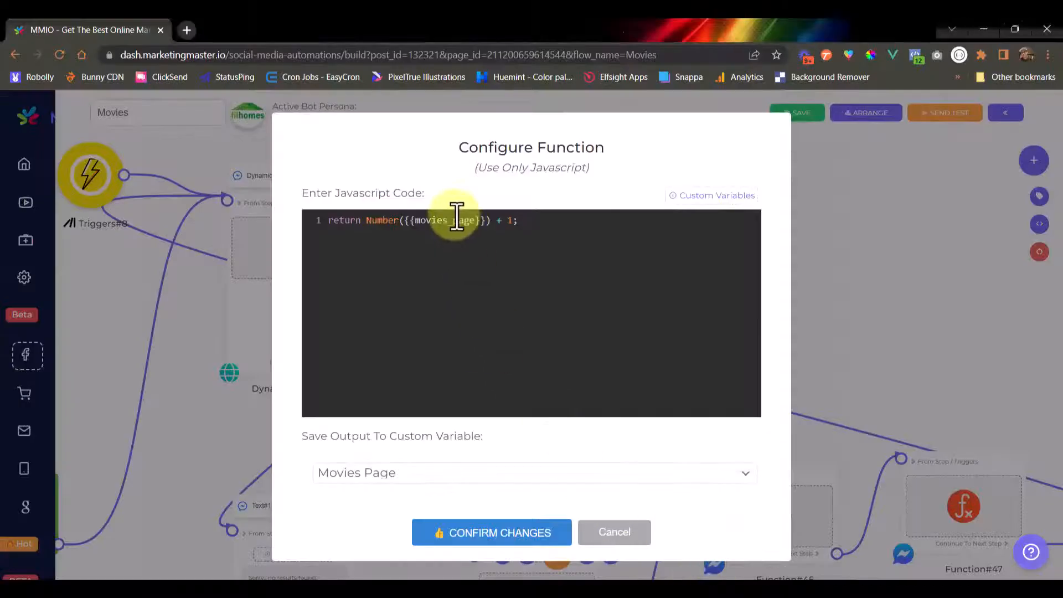
- Return to the Movies flow in Chrome, close the Function#41 configuration, and review the JavaScript of Function#43 without changing it
{"action": "left_click", "coordinate": [614, 532]}
{"action": "left_click_drag", "start_coordinate": [618, 449], "coordinate": [491, 254]}
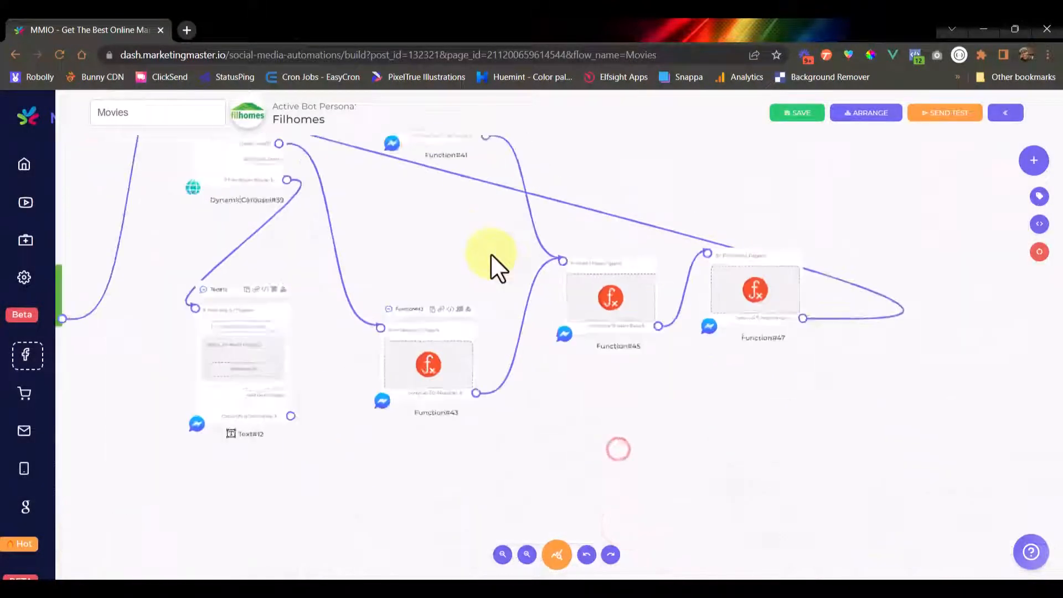
{"action": "double_click", "coordinate": [434, 351]}
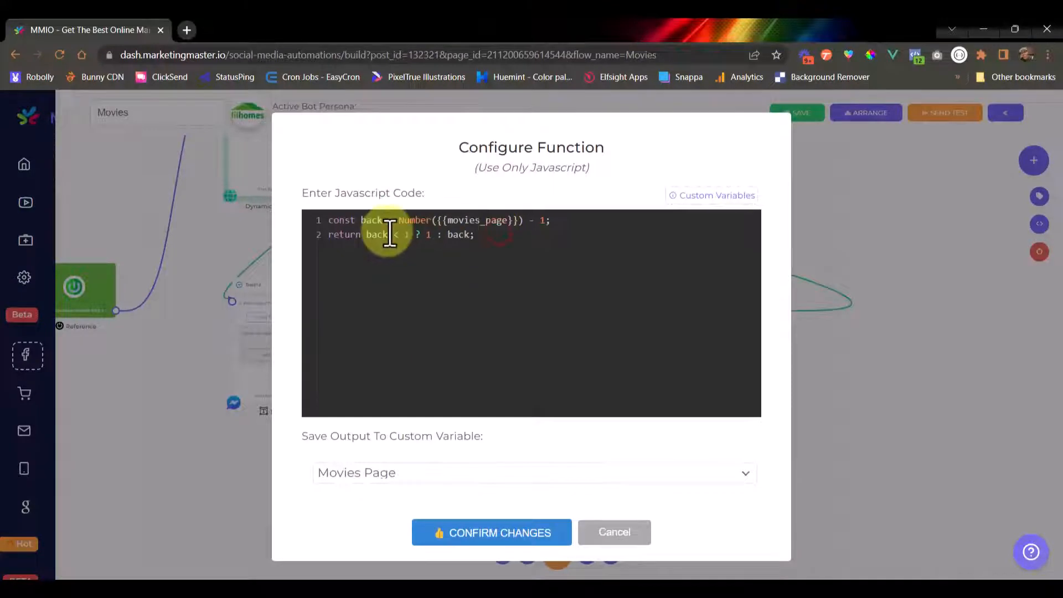
{"action": "left_click", "coordinate": [613, 533]}
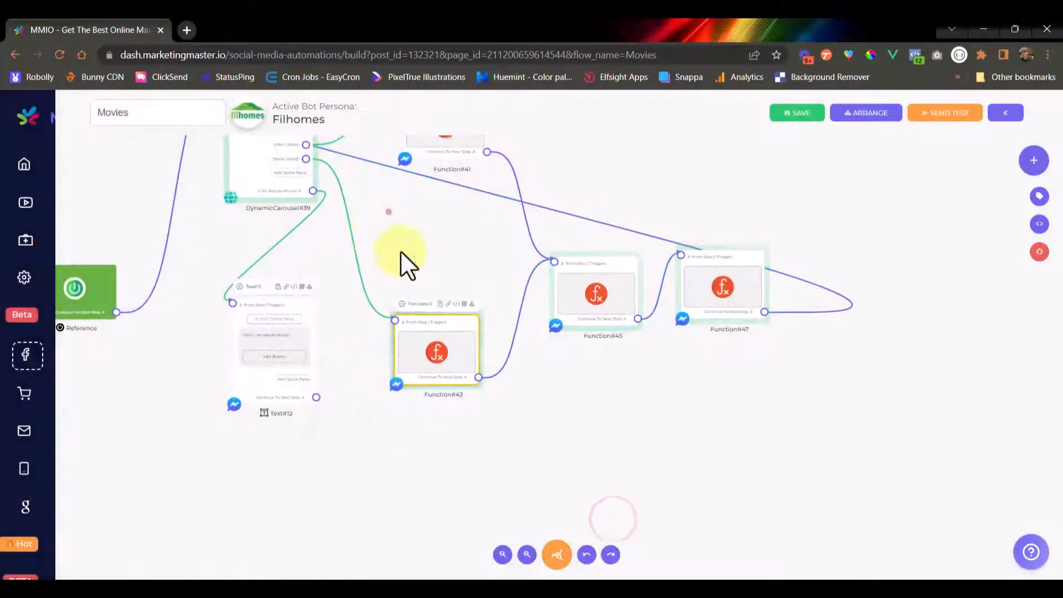
- Open Function#45, review the JavaScript that builds the Next Label variable, and leave it without changes
{"action": "scroll", "coordinate": [327, 277], "scroll_direction": "up", "scroll_amount": 6}
{"action": "scroll", "coordinate": [534, 387], "scroll_direction": "down", "scroll_amount": 6}
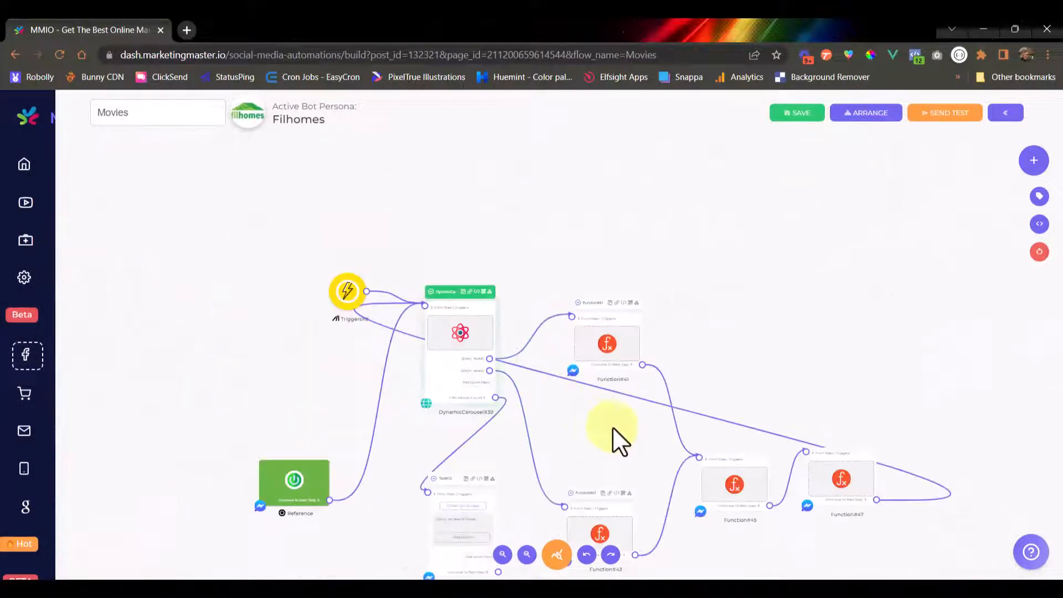
{"action": "left_click_drag", "start_coordinate": [654, 446], "coordinate": [391, 323]}
{"action": "scroll", "coordinate": [478, 326], "scroll_direction": "up", "scroll_amount": 5}
{"action": "left_click", "coordinate": [475, 399]}
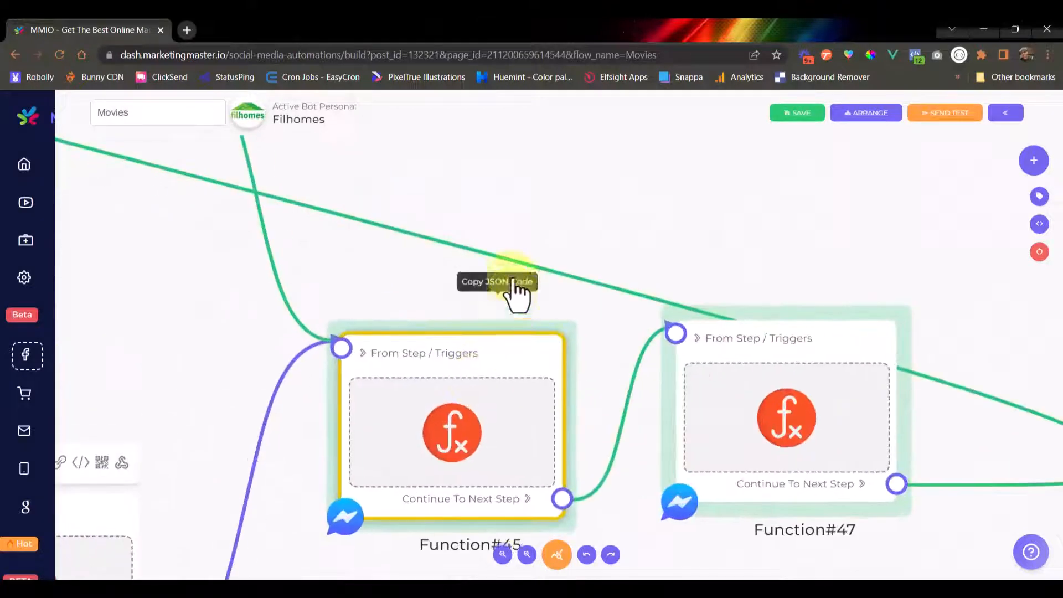
{"action": "double_click", "coordinate": [474, 365]}
{"action": "left_click", "coordinate": [428, 244]}
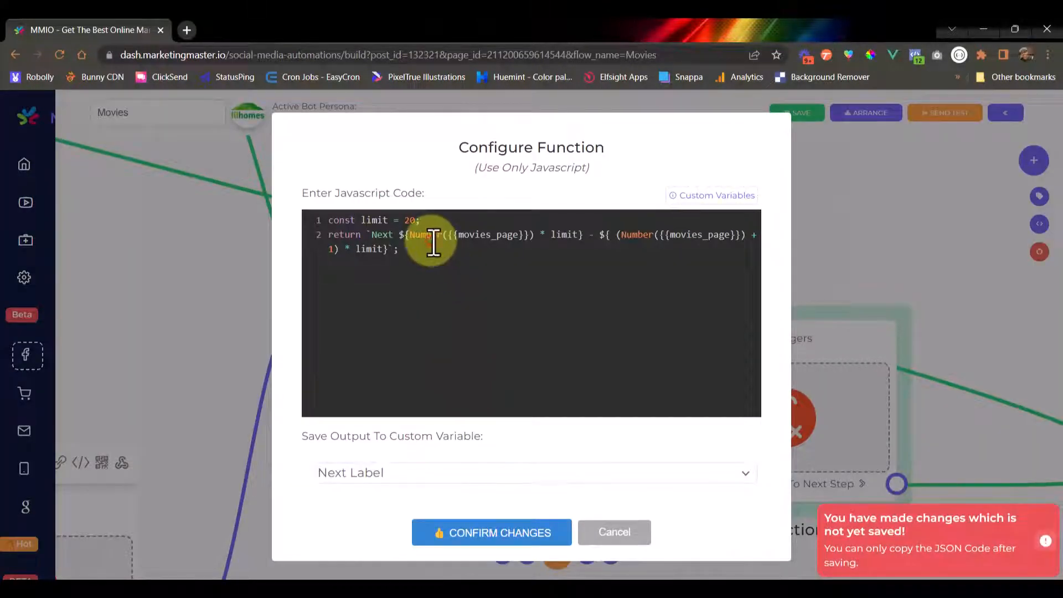
{"action": "left_click", "coordinate": [844, 519]}
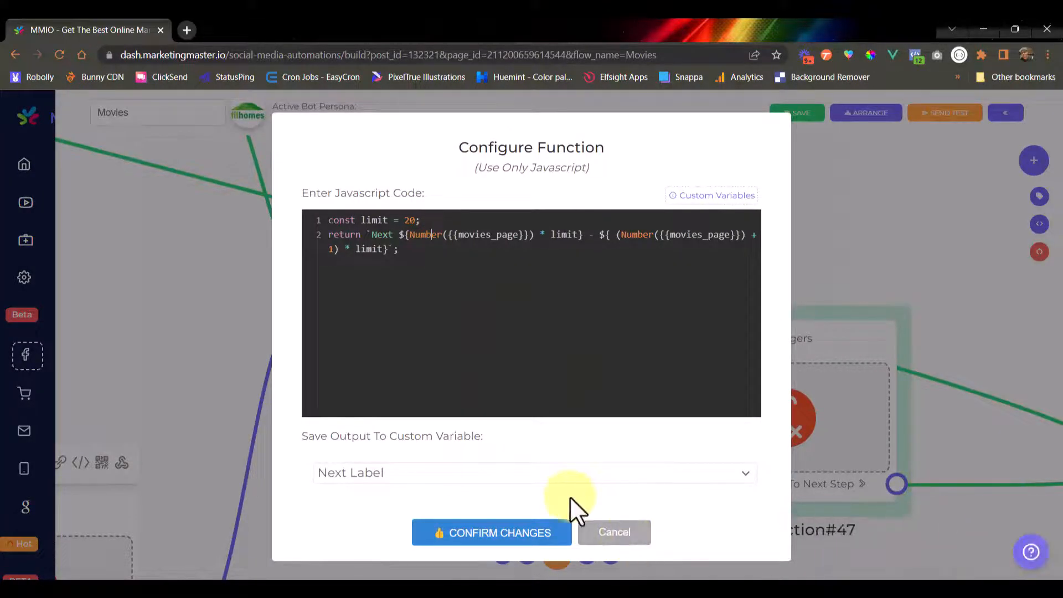
{"action": "left_click", "coordinate": [609, 540]}
- Compare the Back reply in the Filhomes Messenger chat with Function#47's JavaScript for the Back Label variable, without changing the code
{"action": "scroll", "coordinate": [619, 493], "scroll_direction": "down", "scroll_amount": 2}
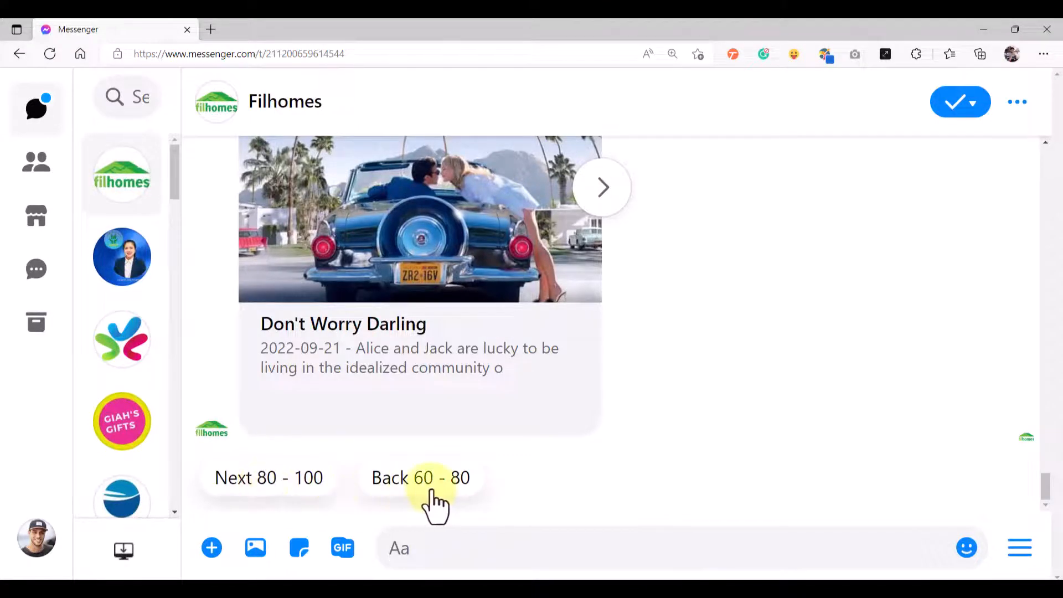
{"action": "left_click", "coordinate": [712, 588]}
{"action": "left_click", "coordinate": [605, 443]}
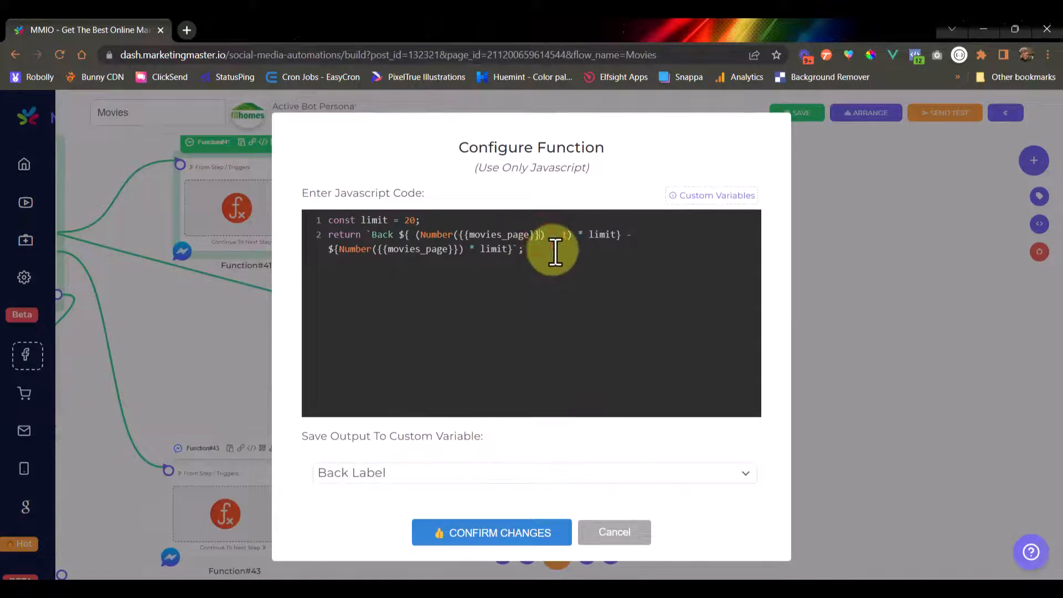
{"action": "double_click", "coordinate": [498, 236]}
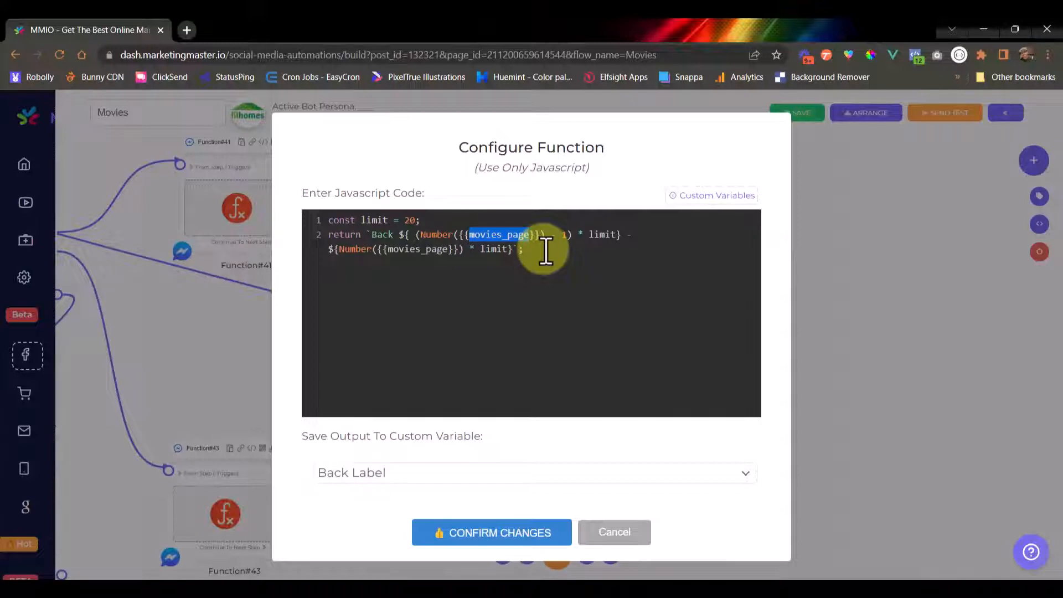
{"action": "left_click", "coordinate": [621, 536]}
{"action": "scroll", "coordinate": [554, 487], "scroll_direction": "down", "scroll_amount": 5}
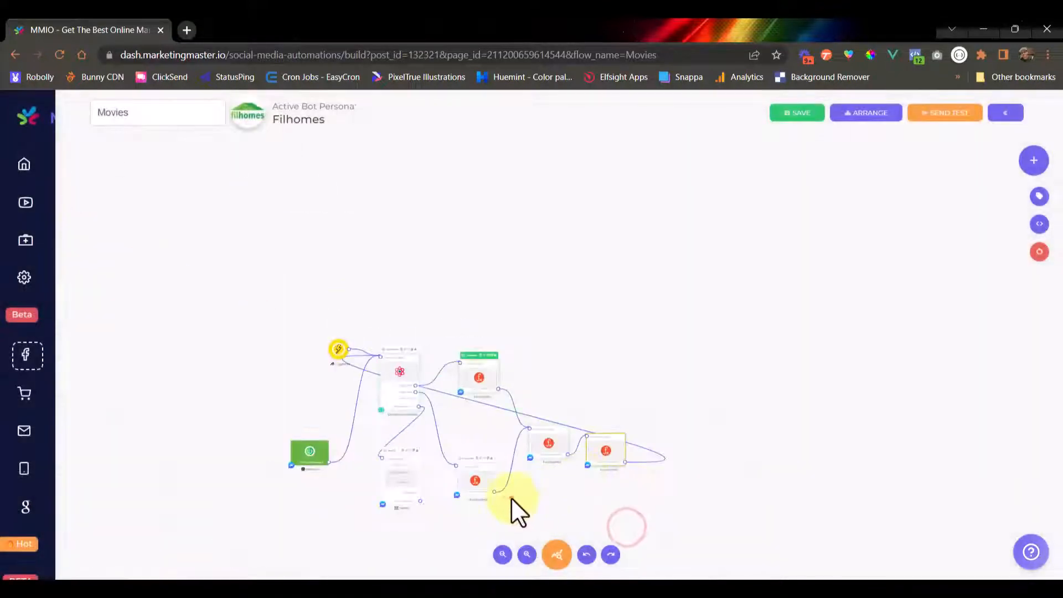
{"action": "left_click_drag", "start_coordinate": [512, 500], "coordinate": [618, 452]}
{"action": "scroll", "coordinate": [543, 393], "scroll_direction": "up", "scroll_amount": 3}
{"action": "scroll", "coordinate": [546, 390], "scroll_direction": "down", "scroll_amount": 2}
{"action": "left_click_drag", "start_coordinate": [547, 380], "coordinate": [503, 377]}
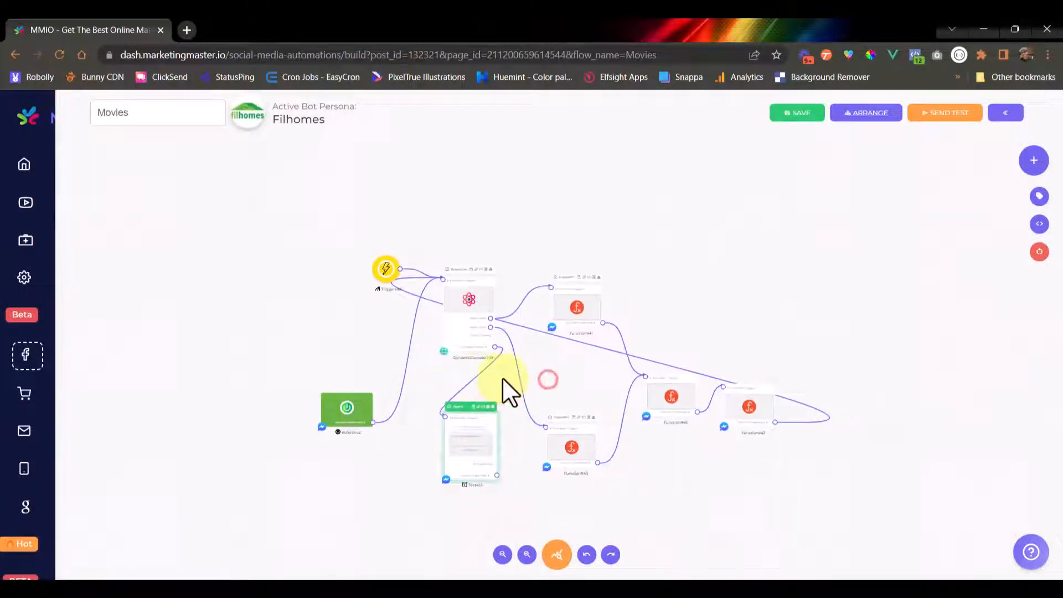
- Open dash.marketingmaster.io in a new browser tab and go to the Flow Builder Dashboard for Facebook & Instagram
{"action": "left_click", "coordinate": [187, 29]}
{"action": "type", "text": "das"}
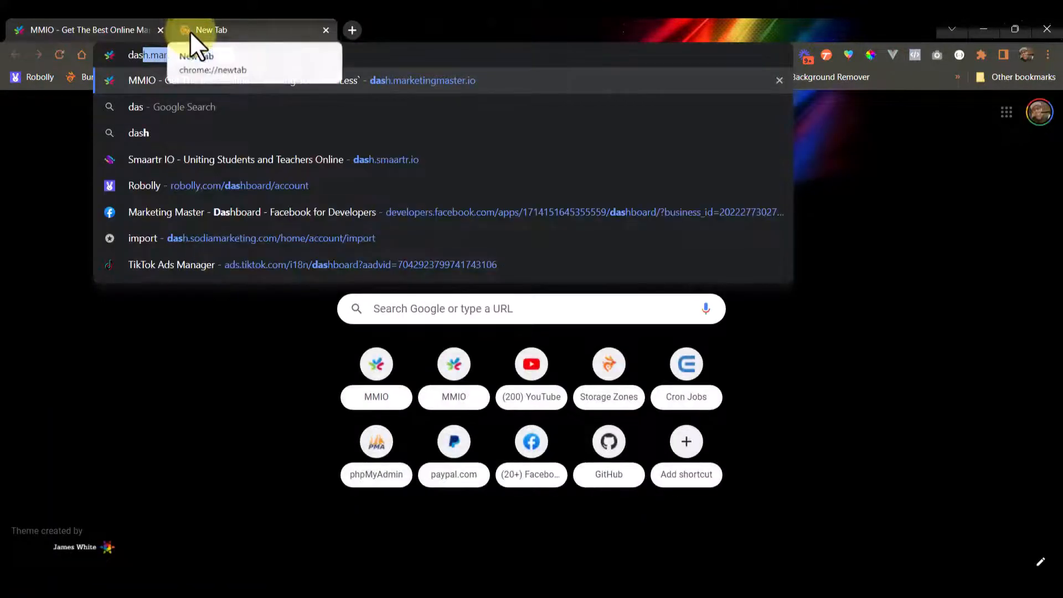
{"action": "key", "text": "Return"}
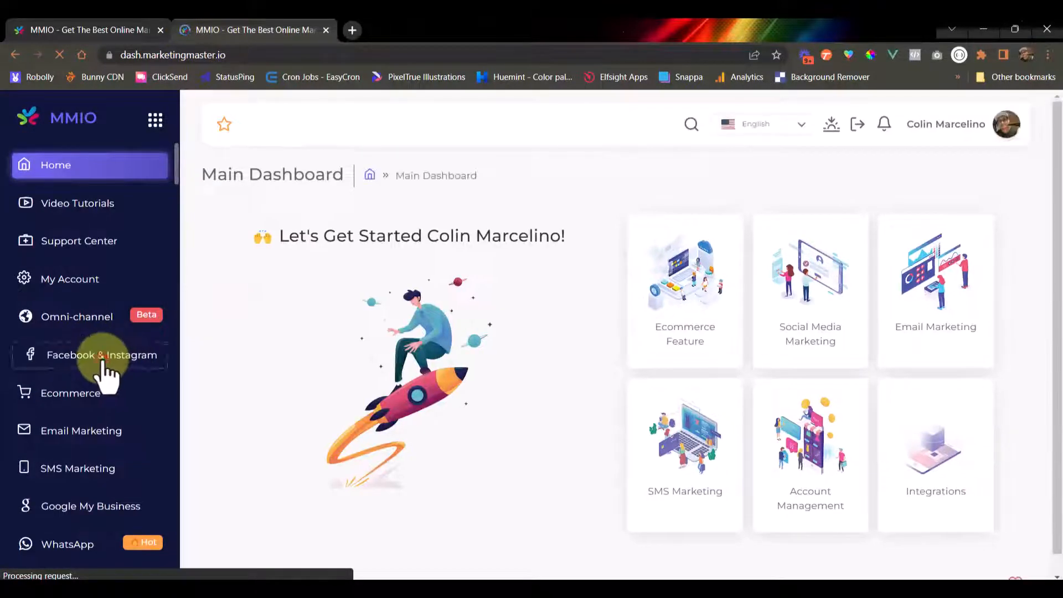
{"action": "left_click", "coordinate": [105, 363]}
{"action": "left_click", "coordinate": [285, 249]}
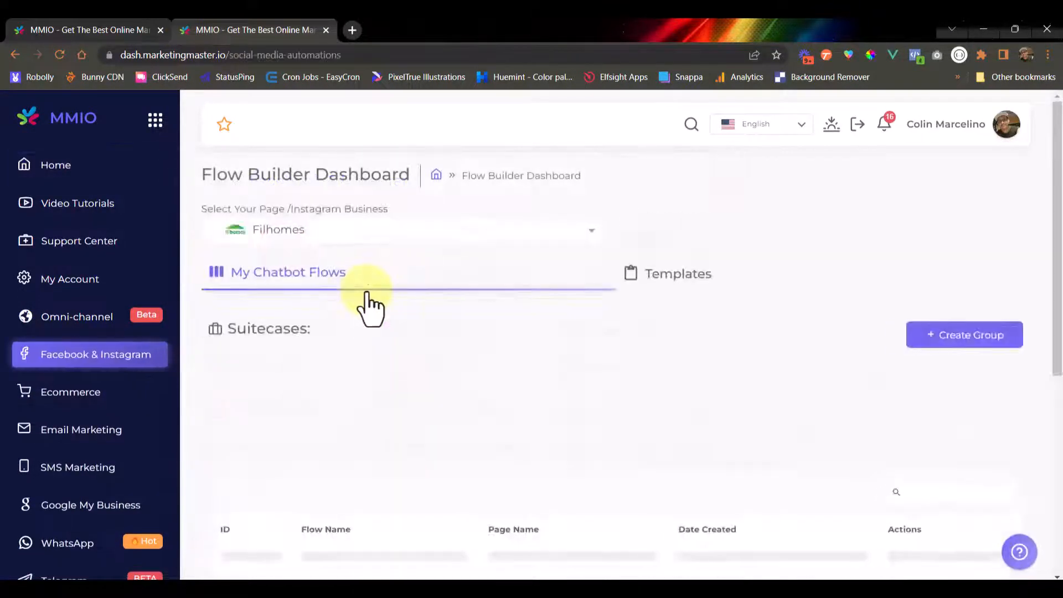
- Create a new Messenger flow named Movies Replicated for the Filhomes page
{"action": "scroll", "coordinate": [380, 293], "scroll_direction": "down", "scroll_amount": 1}
{"action": "left_click", "coordinate": [307, 425]}
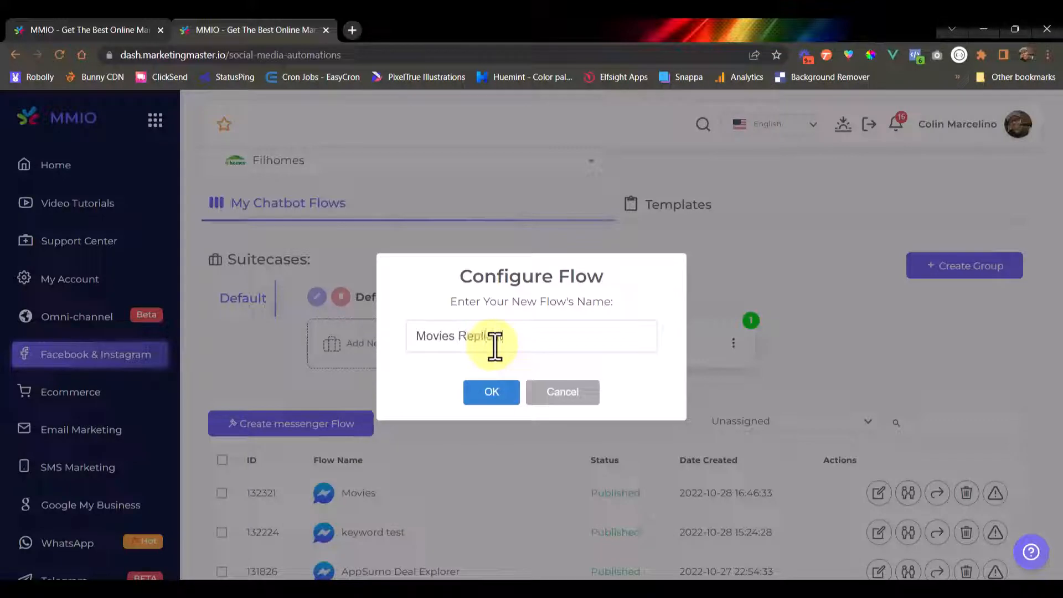
{"action": "left_click", "coordinate": [481, 390]}
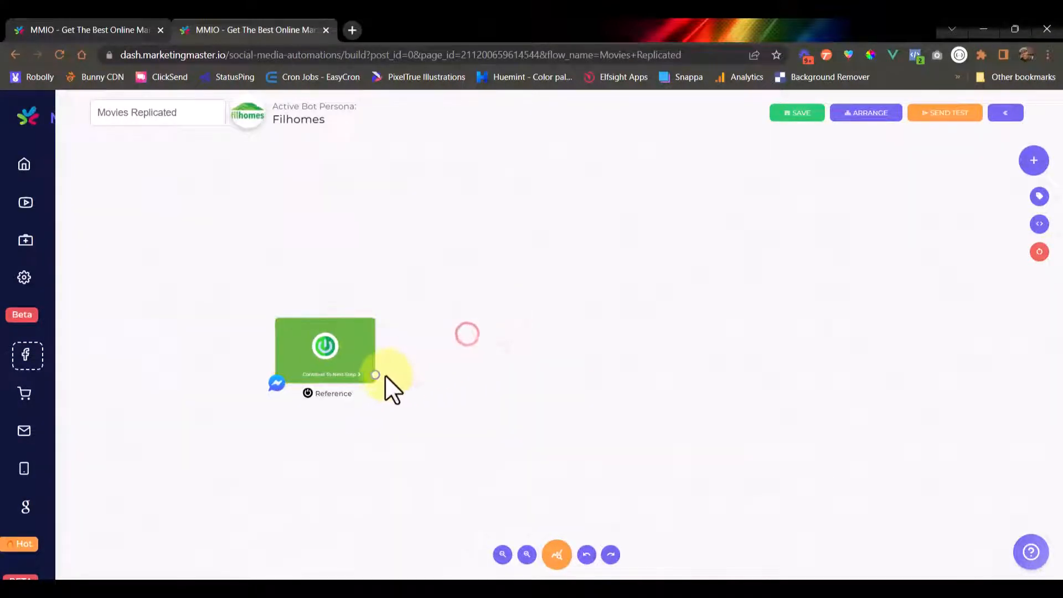
- Connect a new DynamicCarousel step to the Reference block's Continue To Next Step output
{"action": "left_click_drag", "start_coordinate": [375, 374], "coordinate": [519, 265]}
{"action": "left_click", "coordinate": [578, 281]}
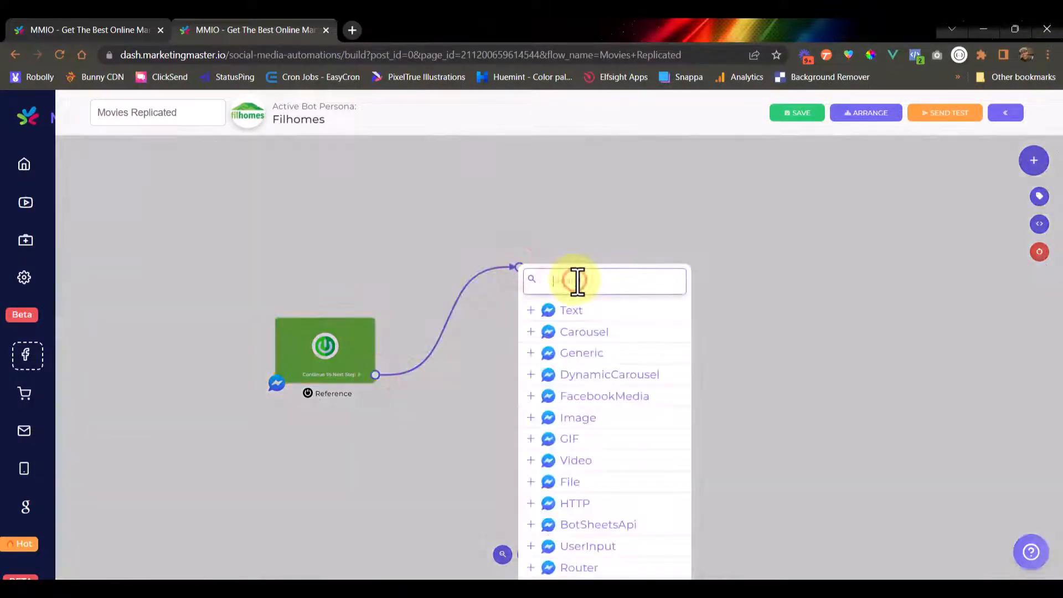
{"action": "type", "text": "dyna"}
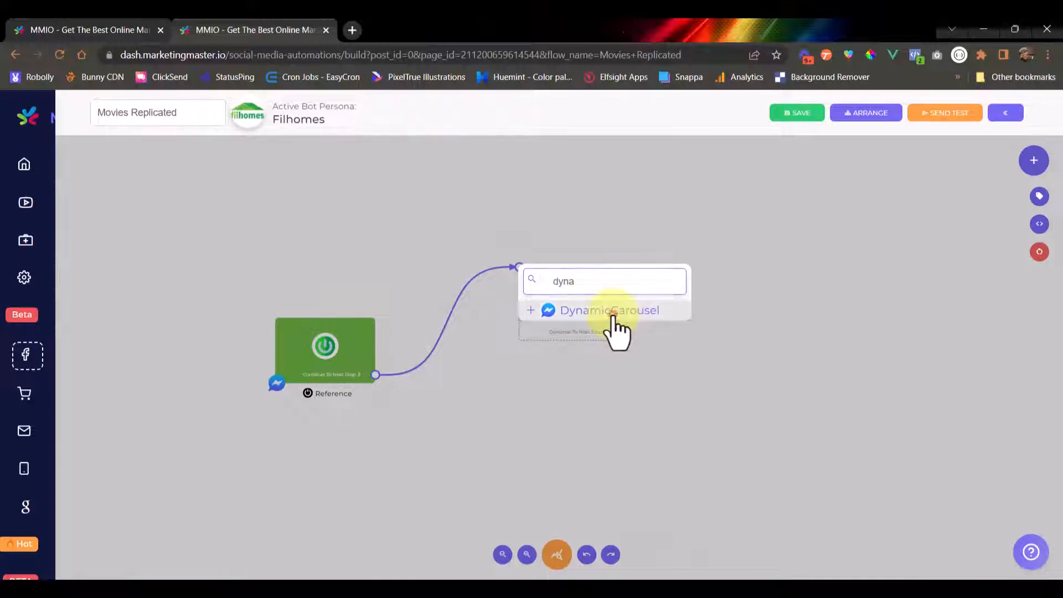
{"action": "left_click", "coordinate": [614, 311]}
{"action": "left_click_drag", "start_coordinate": [596, 278], "coordinate": [547, 274]}
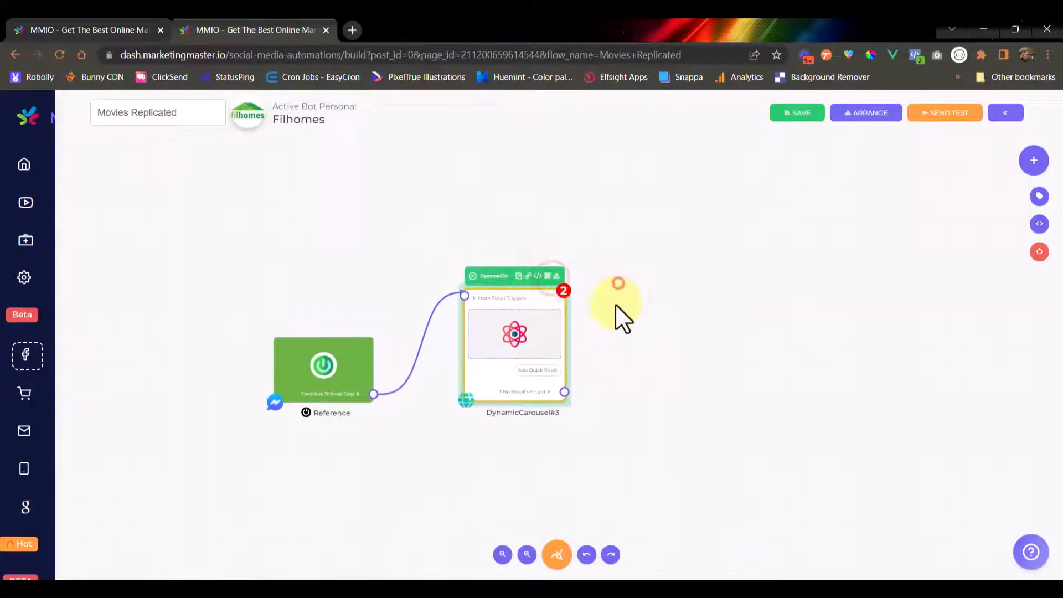
- Open the new carousel's setup, choose HTTP Request as its data source, and continue to the data source configuration
{"action": "scroll", "coordinate": [554, 316], "scroll_direction": "up", "scroll_amount": 2}
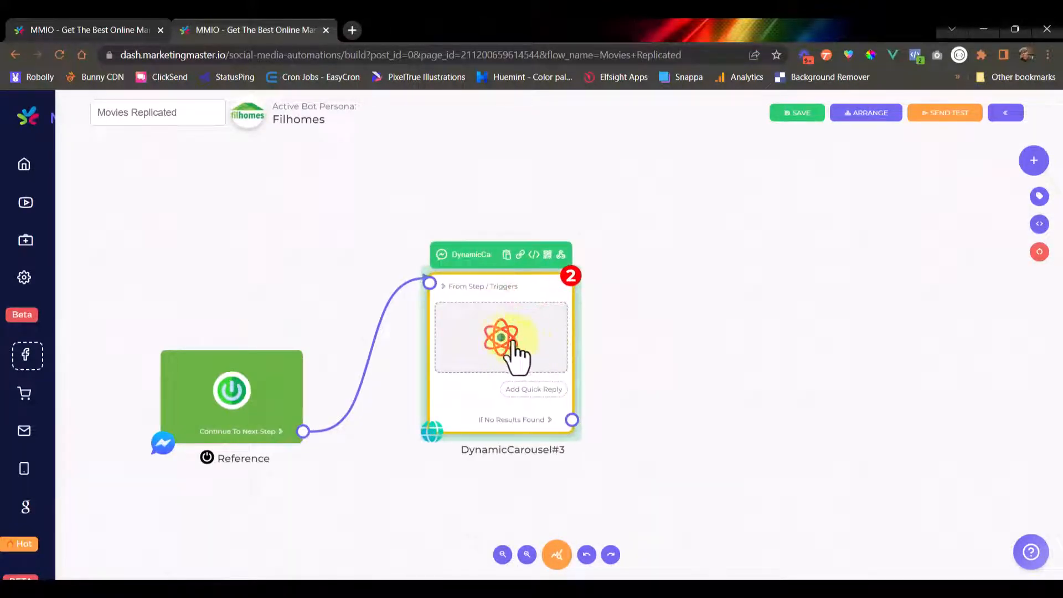
{"action": "left_click", "coordinate": [507, 338]}
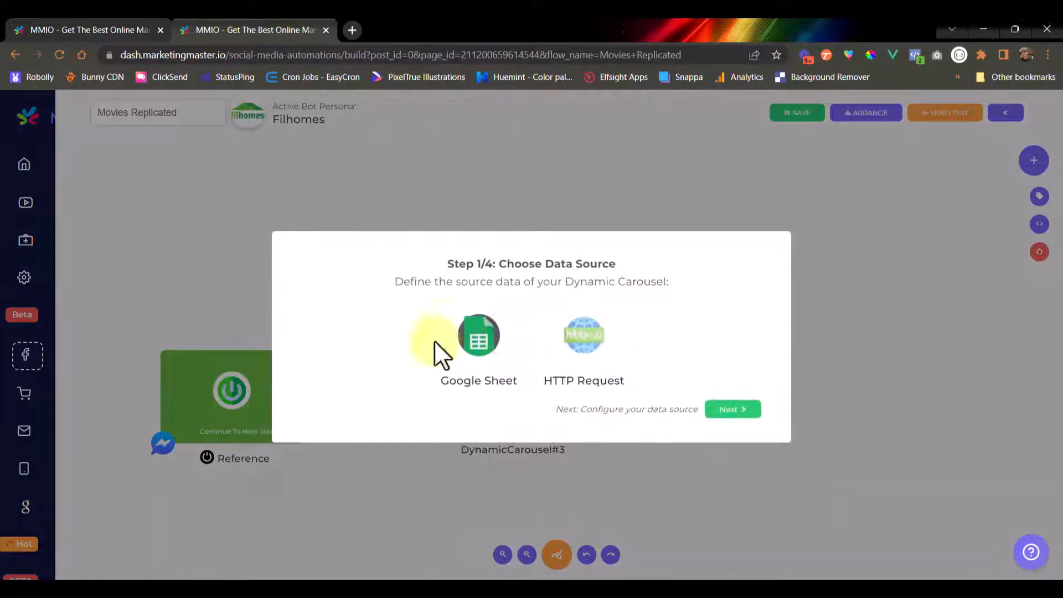
{"action": "left_click_drag", "start_coordinate": [626, 266], "coordinate": [506, 267]}
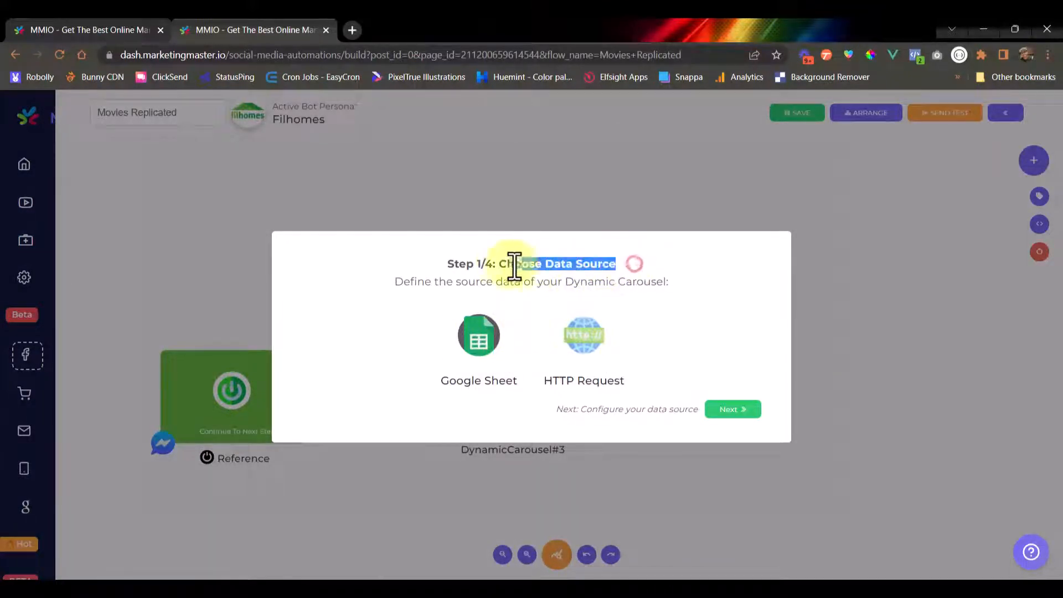
{"action": "left_click", "coordinate": [522, 282]}
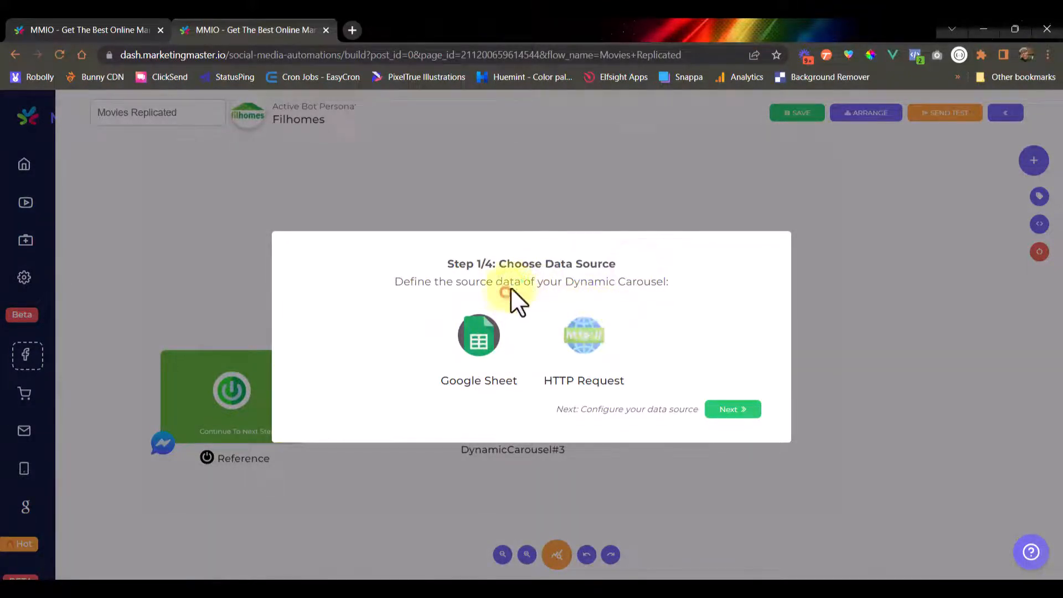
{"action": "left_click", "coordinate": [584, 349]}
{"action": "left_click", "coordinate": [735, 413]}
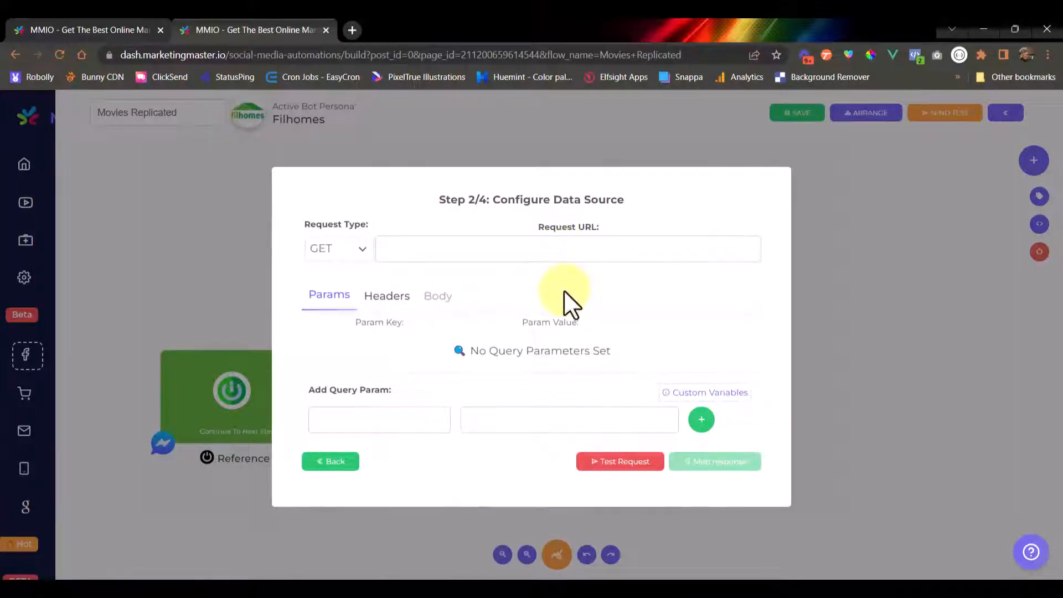
- Return to the original Movies flow and open its dynamic carousel's HTTP Request data source configuration
{"action": "left_click", "coordinate": [567, 238]}
{"action": "left_click", "coordinate": [402, 279]}
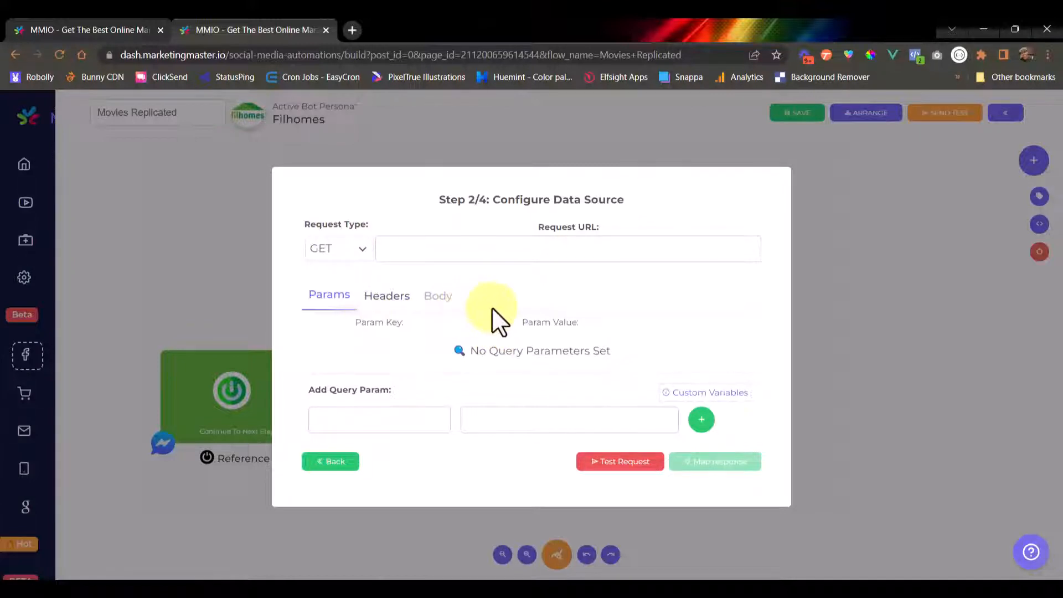
{"action": "left_click", "coordinate": [68, 18]}
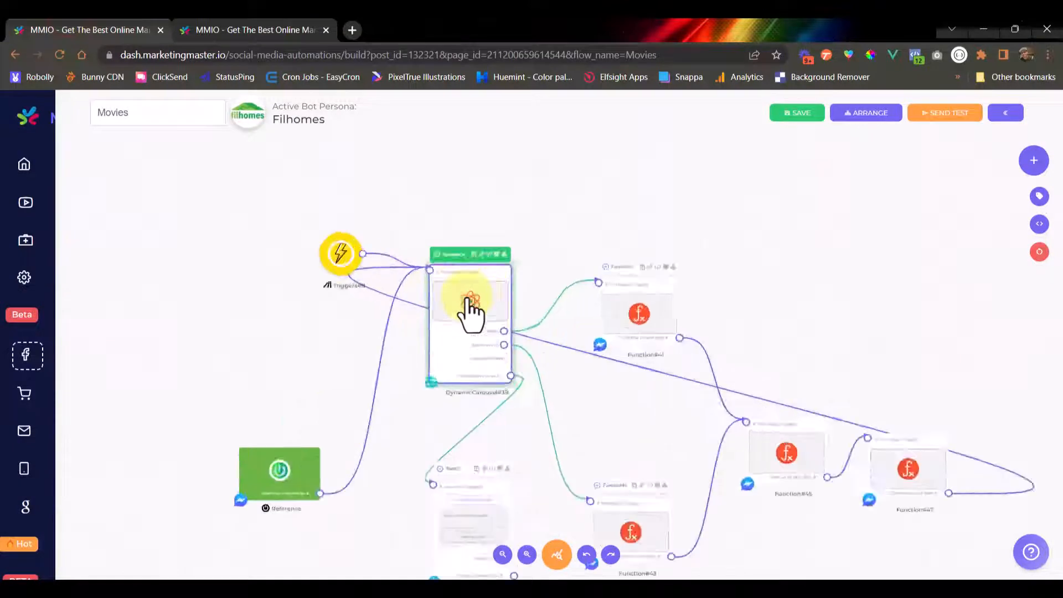
{"action": "left_click", "coordinate": [470, 311]}
{"action": "left_click", "coordinate": [582, 338]}
{"action": "left_click", "coordinate": [730, 410]}
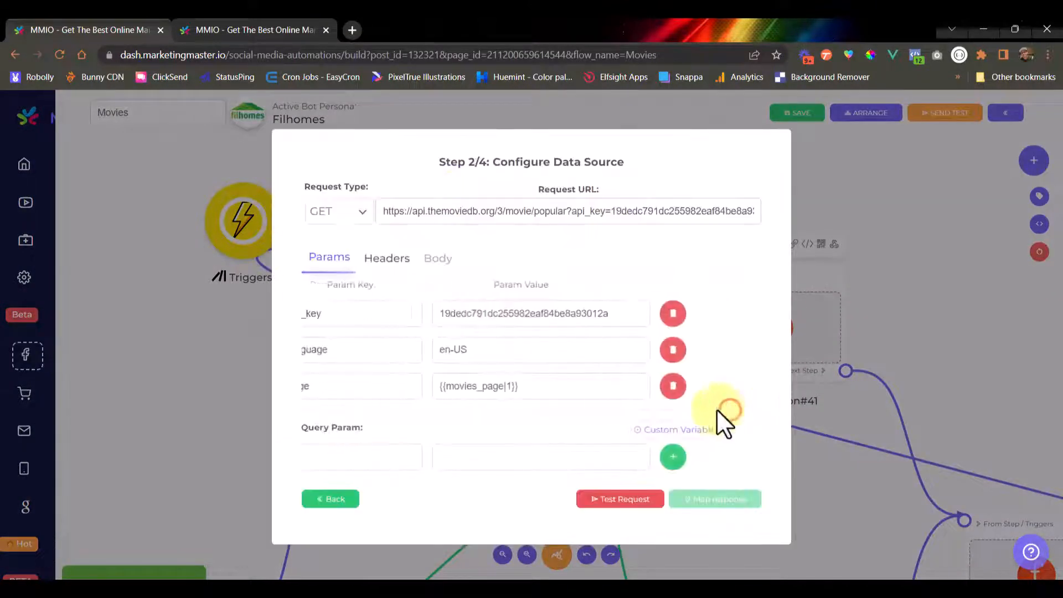
{"action": "left_click", "coordinate": [487, 211]}
{"action": "left_click_drag", "start_coordinate": [587, 211], "coordinate": [797, 214]}
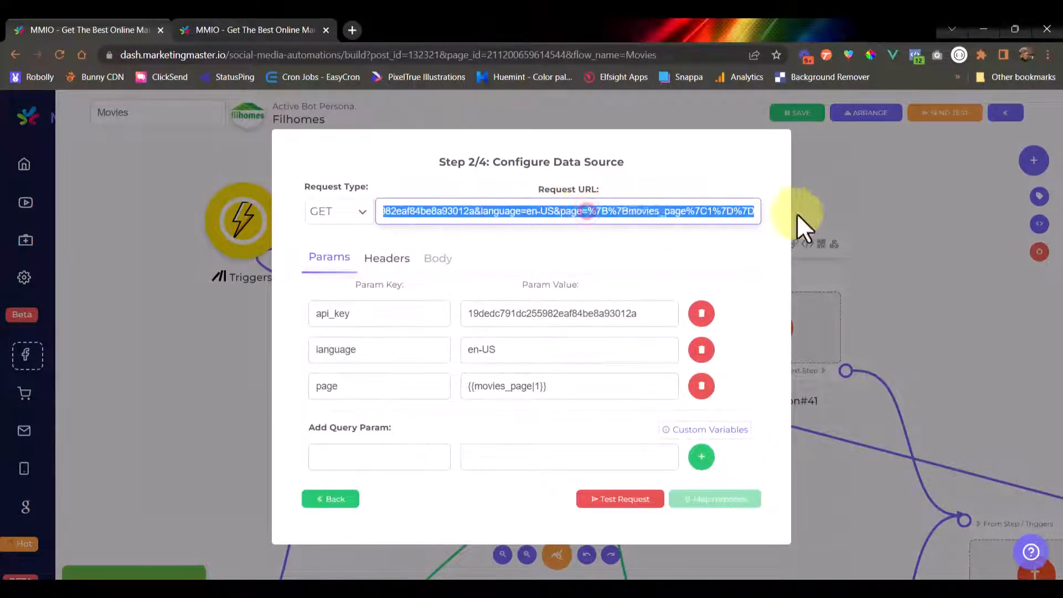
{"action": "left_click_drag", "start_coordinate": [636, 218], "coordinate": [304, 225]}
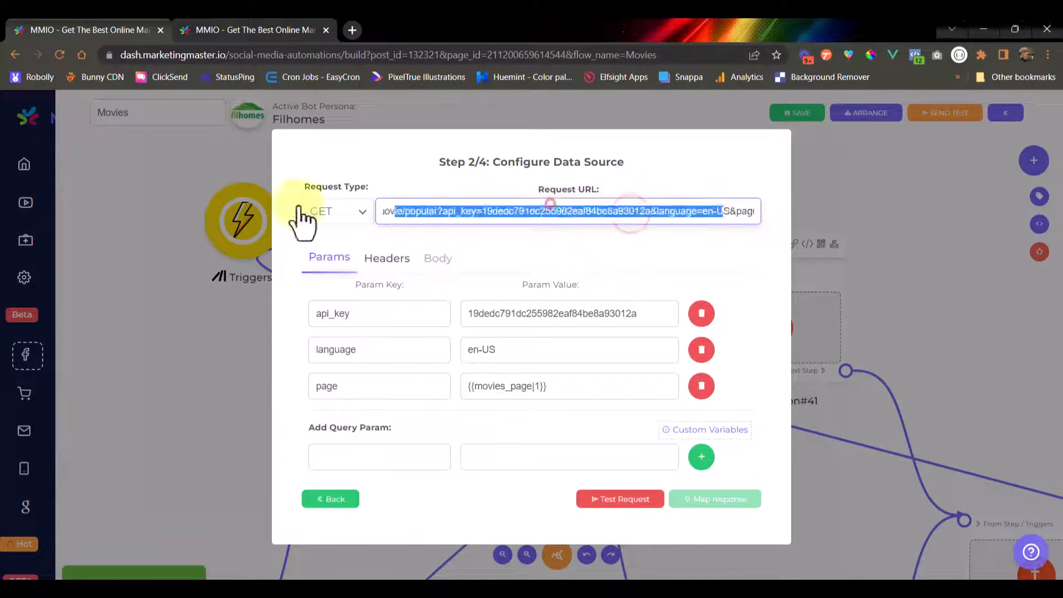
{"action": "left_click", "coordinate": [503, 212]}
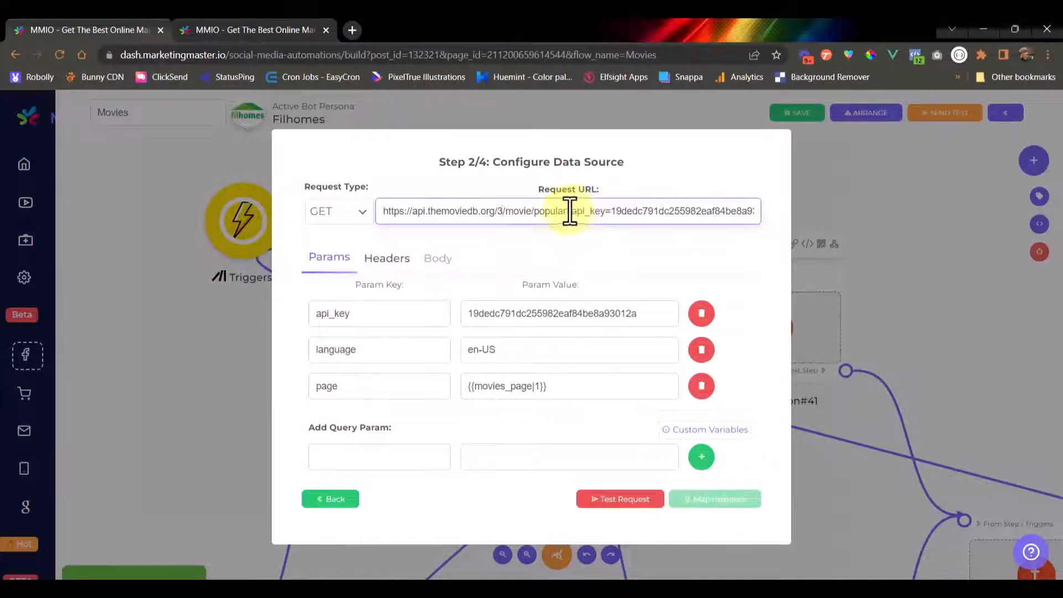
{"action": "left_click_drag", "start_coordinate": [570, 211], "coordinate": [368, 208]}
{"action": "key", "text": "ctrl+c"}
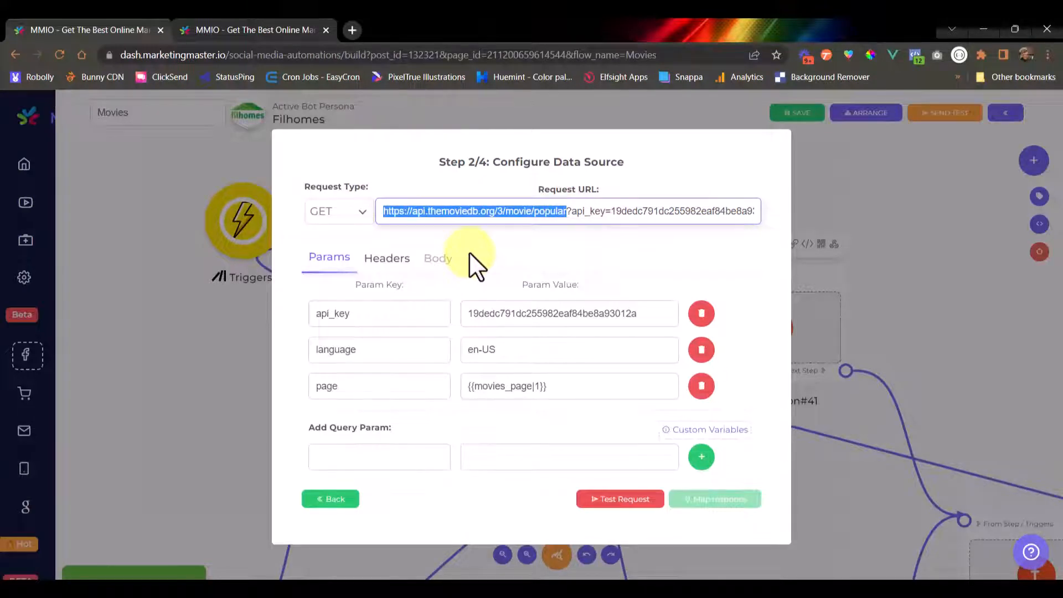
{"action": "left_click", "coordinate": [510, 245]}
{"action": "left_click", "coordinate": [380, 387]}
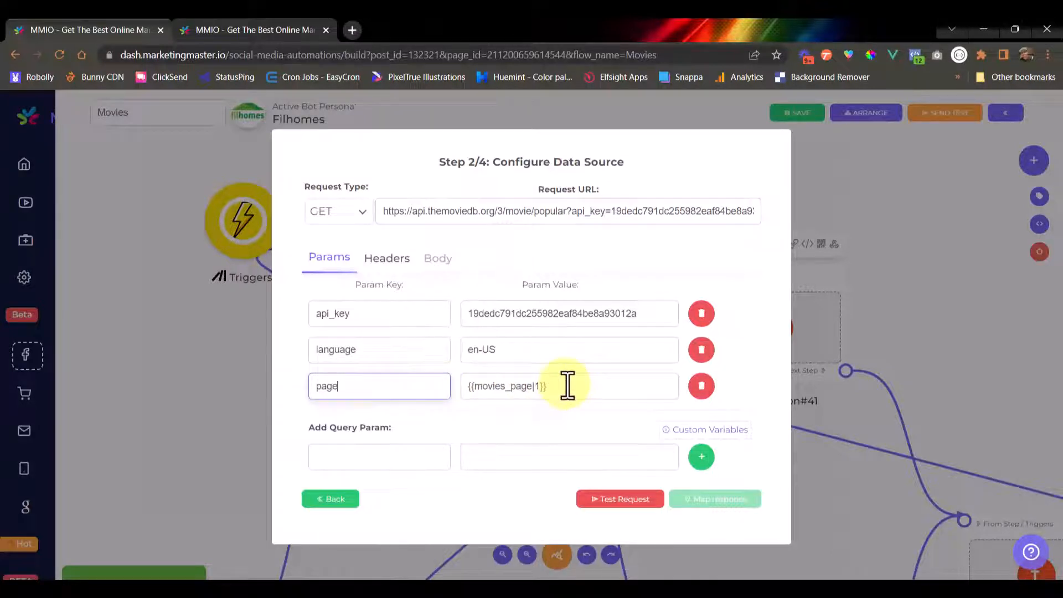
{"action": "double_click", "coordinate": [326, 388]}
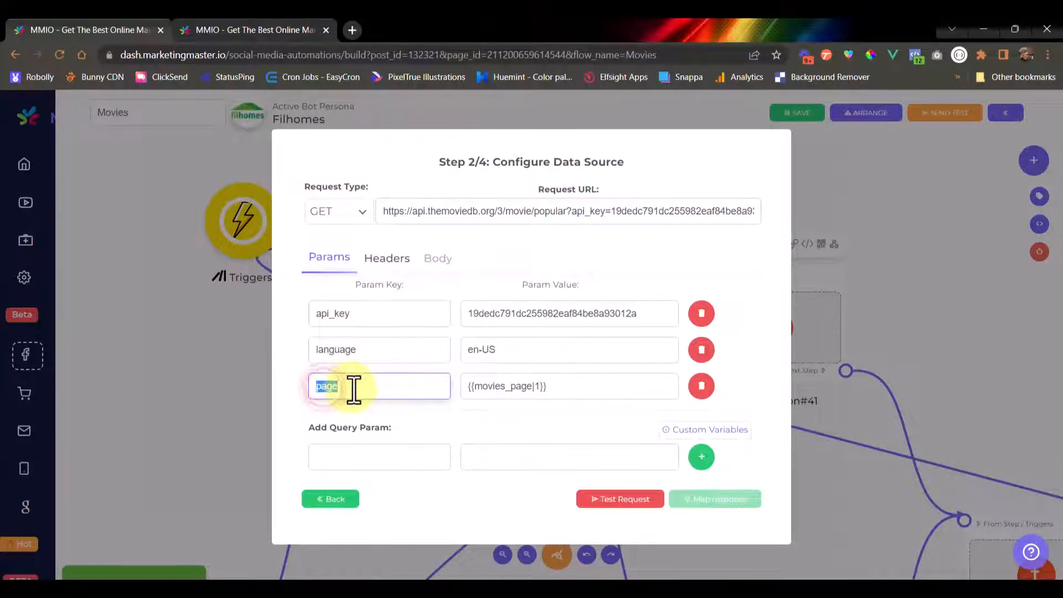
{"action": "left_click", "coordinate": [216, 22]}
{"action": "left_click", "coordinate": [430, 248]}
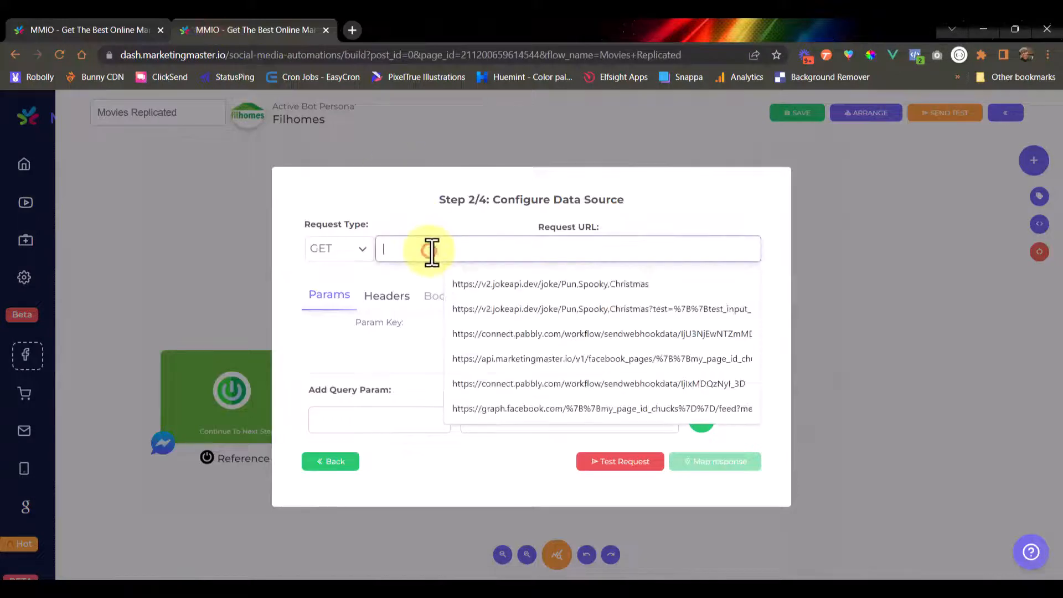
{"action": "key", "text": "ctrl+v"}
{"action": "left_click", "coordinate": [443, 277]}
{"action": "left_click", "coordinate": [520, 225]}
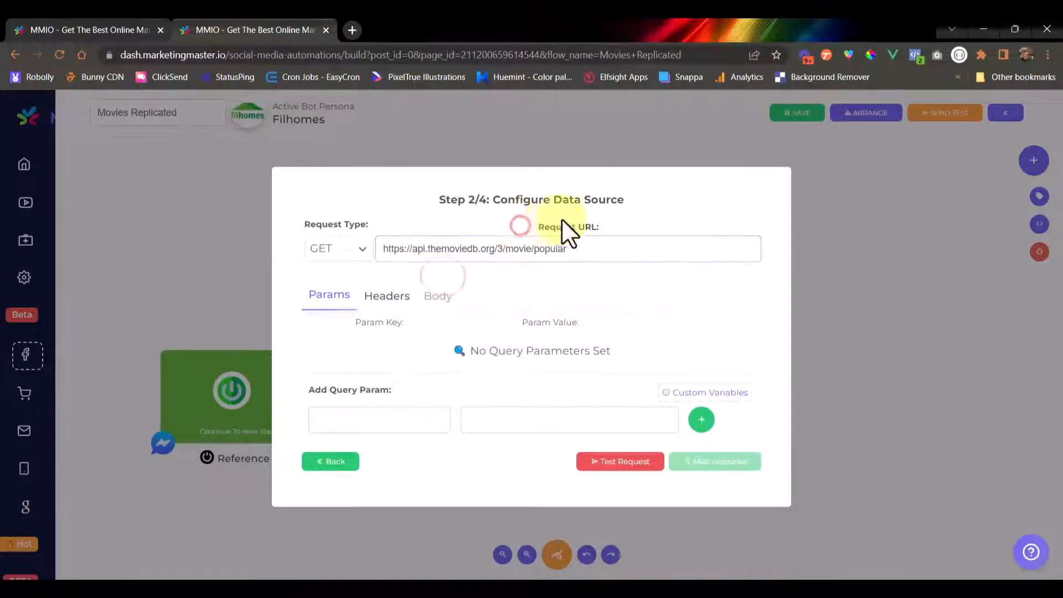
{"action": "left_click_drag", "start_coordinate": [600, 249], "coordinate": [321, 226]}
{"action": "left_click", "coordinate": [397, 210]}
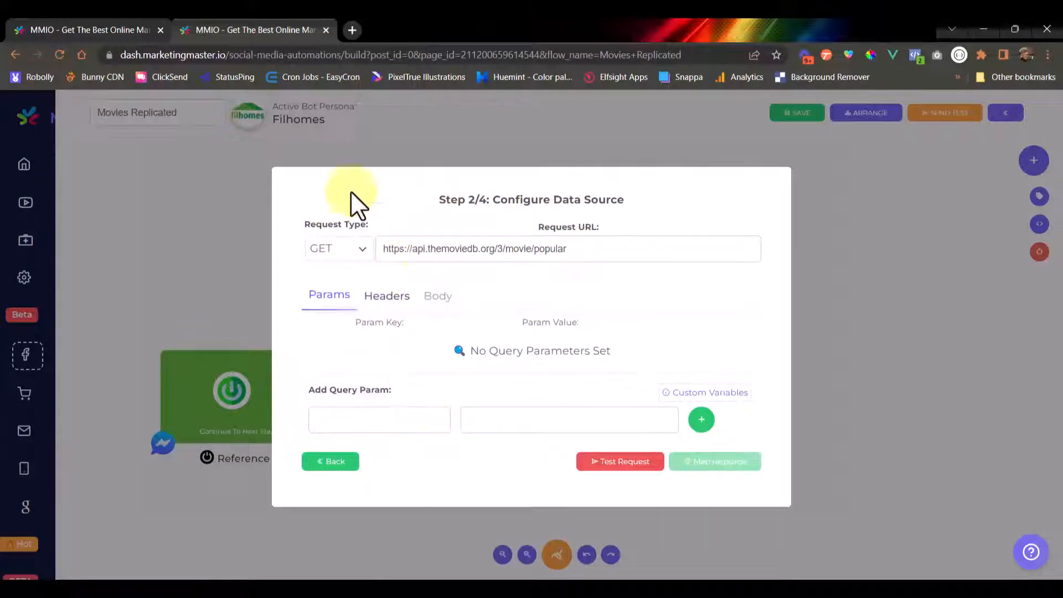
- Copy the api_key parameter name from the original Movies flow into the new query parameter's key in the Movies Replicated flow
{"action": "left_click", "coordinate": [115, 23]}
{"action": "left_click", "coordinate": [330, 312]}
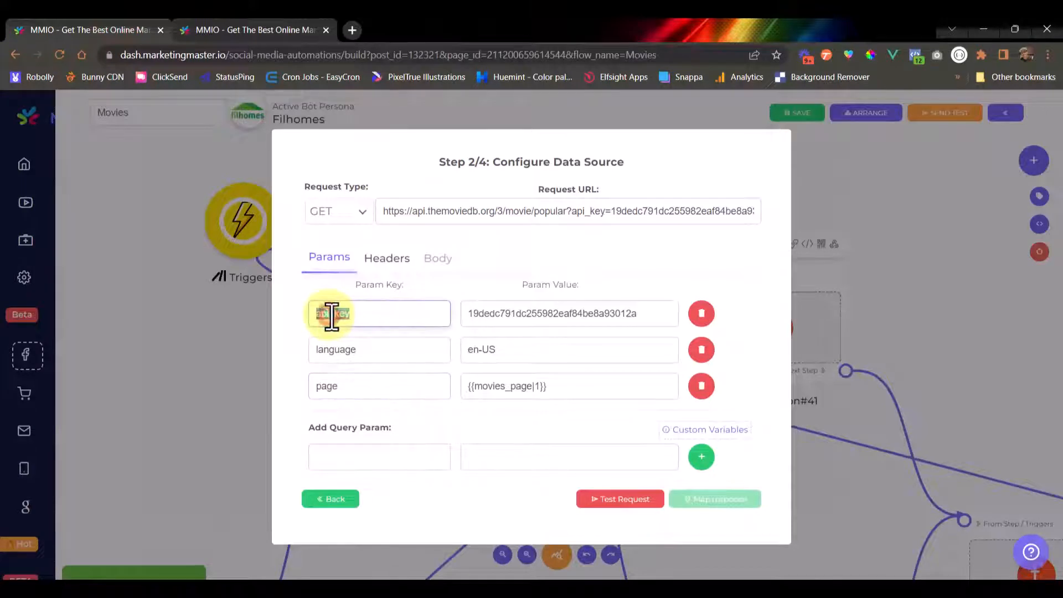
{"action": "double_click", "coordinate": [330, 312]}
{"action": "key", "text": "ctrl+c"}
{"action": "left_click", "coordinate": [266, 30]}
{"action": "left_click", "coordinate": [386, 415]}
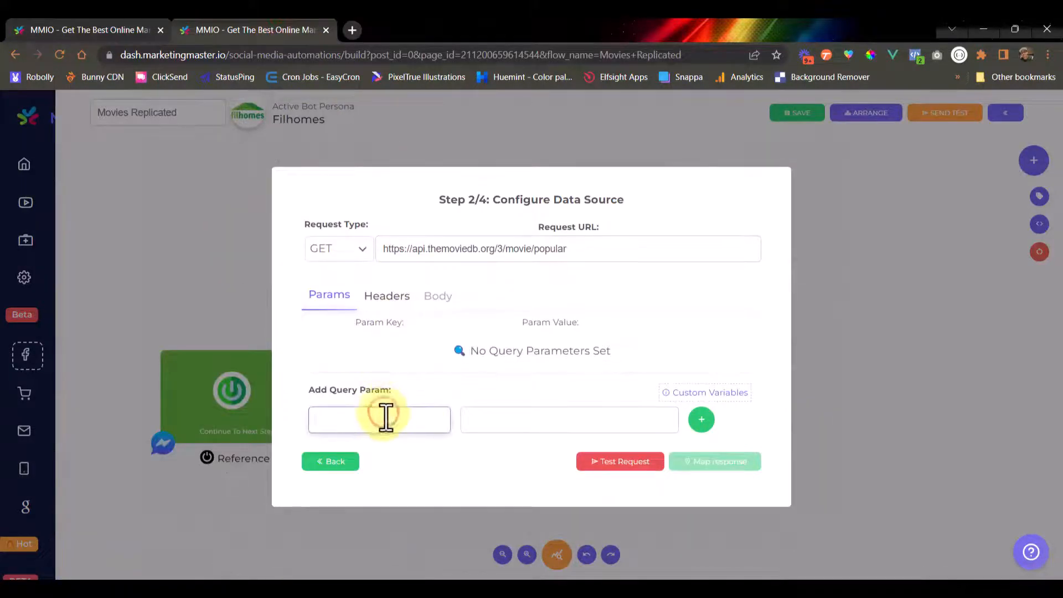
{"action": "key", "text": "ctrl+v"}
- Copy the API key from the original Movies flow as the api_key parameter's value and add the parameter to the Movies Replicated request
{"action": "left_click", "coordinate": [112, 23]}
{"action": "double_click", "coordinate": [515, 316]}
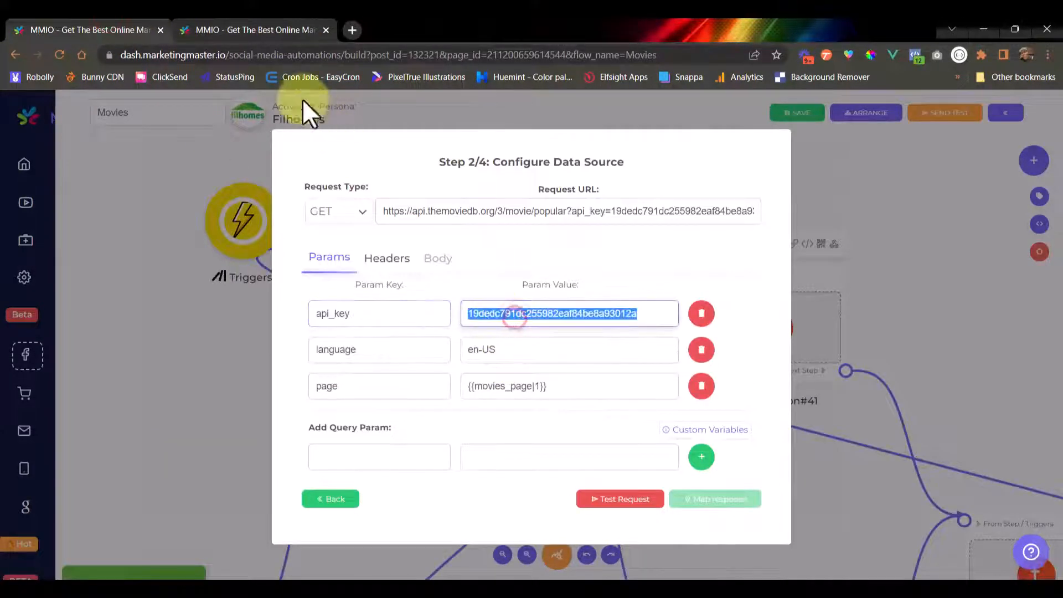
{"action": "key", "text": "ctrl+c"}
{"action": "key", "text": "ctrl+Tab"}
{"action": "left_click", "coordinate": [523, 418]}
{"action": "key", "text": "ctrl+v"}
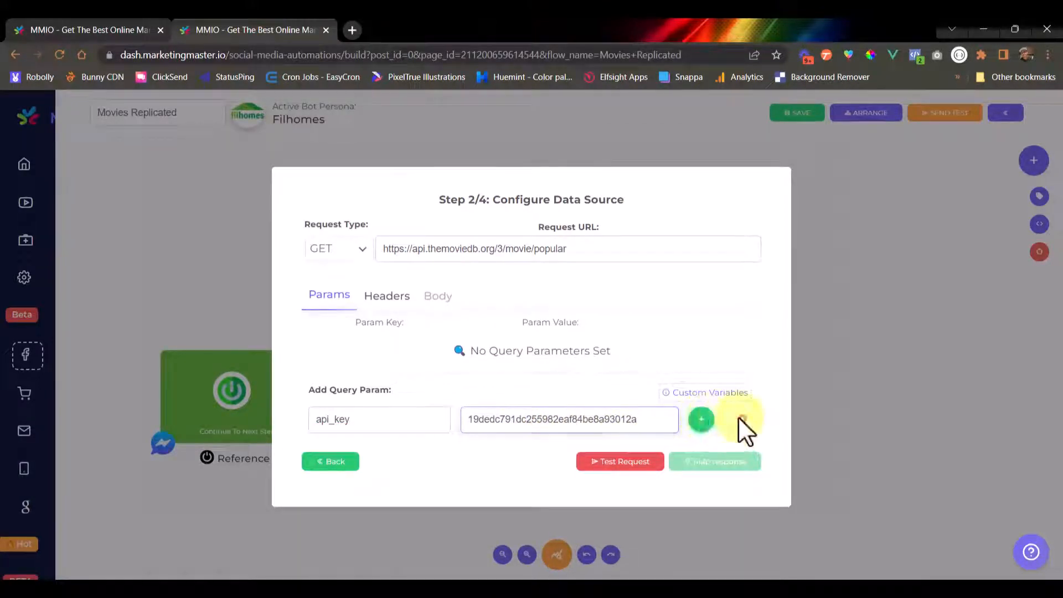
{"action": "left_click", "coordinate": [741, 420]}
{"action": "left_click", "coordinate": [702, 423]}
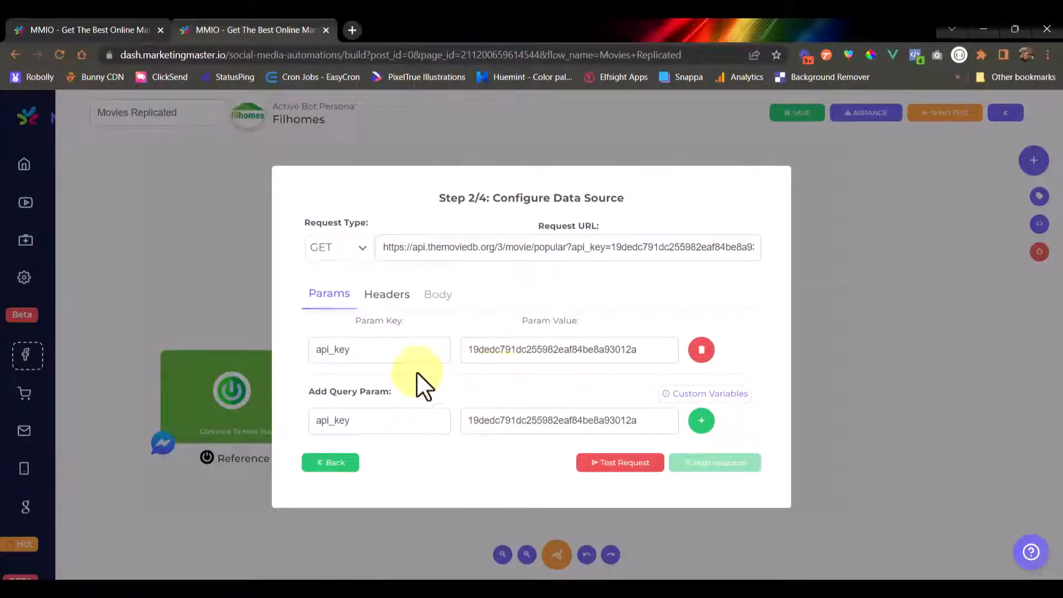
- Add a language query parameter with the value en-US, copying its key and value from the original Movies flow
{"action": "left_click", "coordinate": [120, 26]}
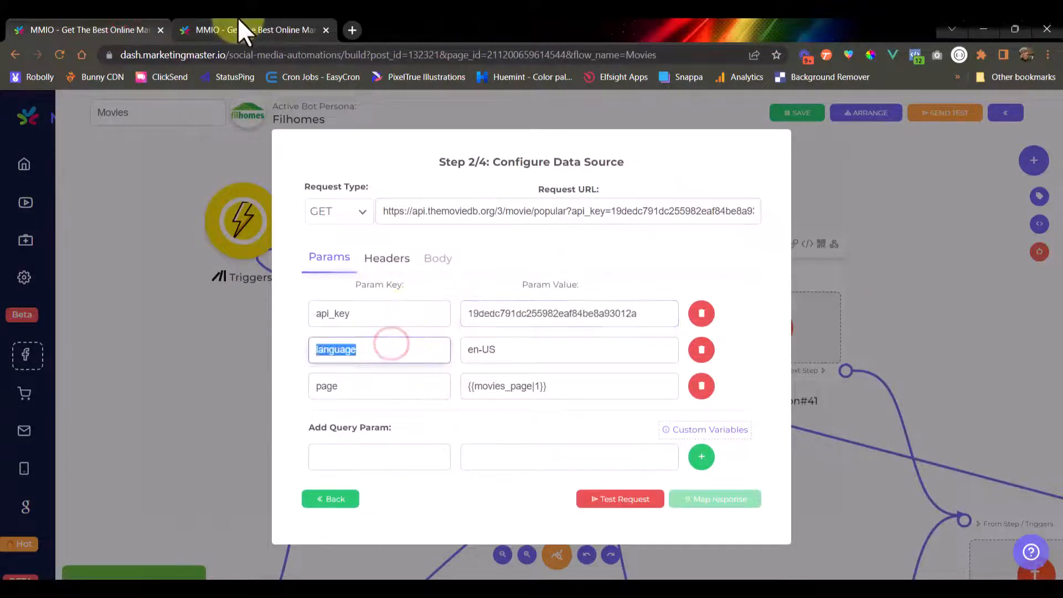
{"action": "left_click", "coordinate": [244, 34]}
{"action": "double_click", "coordinate": [392, 421]}
{"action": "key", "text": "ctrl+v"}
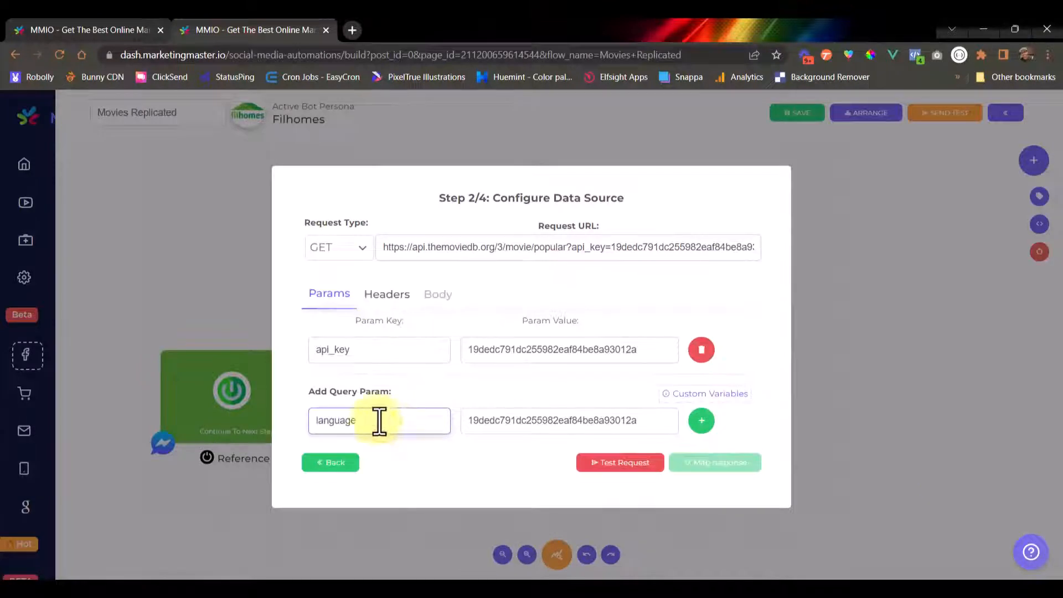
{"action": "left_click", "coordinate": [88, 30]}
{"action": "double_click", "coordinate": [480, 349]}
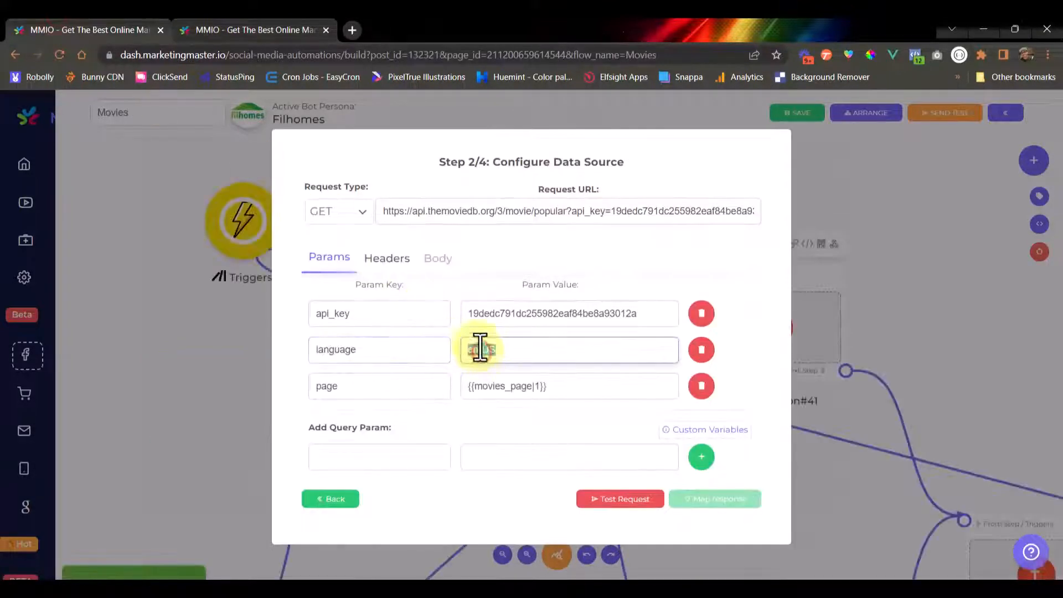
{"action": "key", "text": "ctrl+c"}
{"action": "left_click", "coordinate": [244, 30]}
{"action": "double_click", "coordinate": [496, 422]}
{"action": "key", "text": "ctrl+v"}
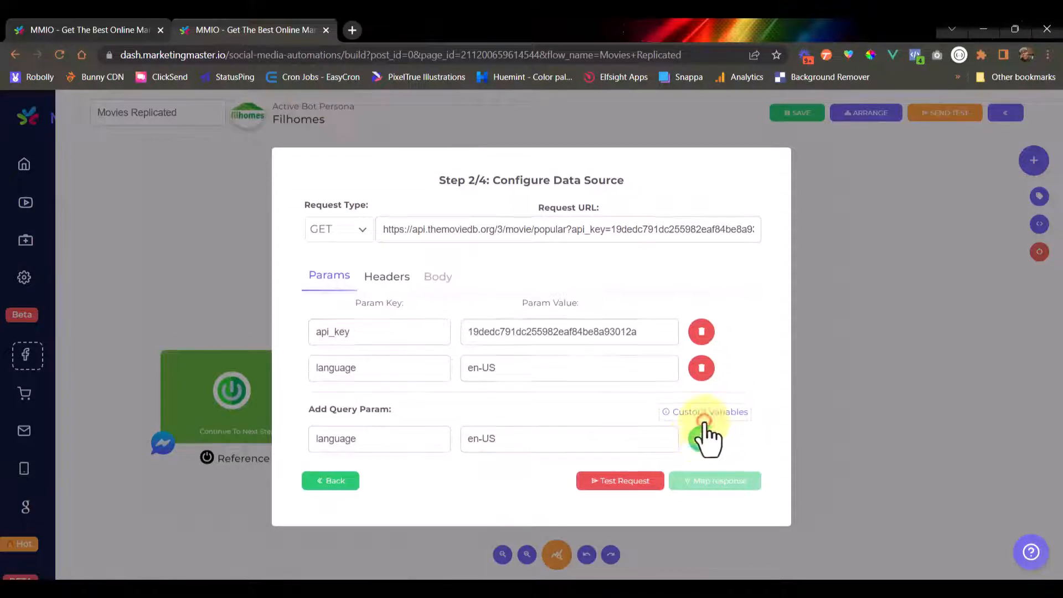
- Add a page query parameter with the value 1, copying only its key from the original Movies flow
{"action": "left_click", "coordinate": [109, 22]}
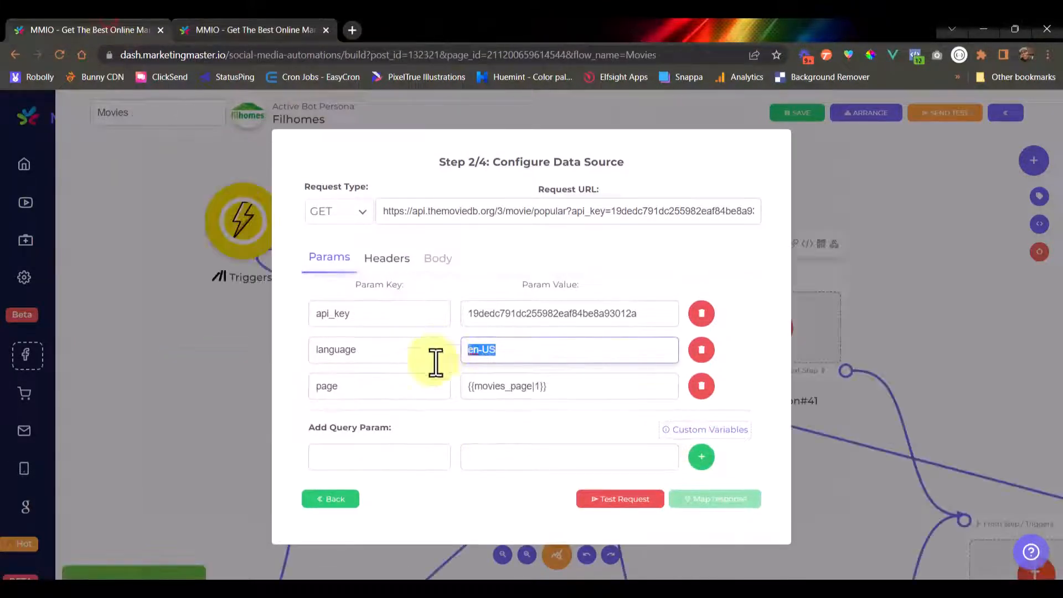
{"action": "double_click", "coordinate": [381, 382]}
{"action": "left_click", "coordinate": [244, 28]}
{"action": "left_click", "coordinate": [377, 439]}
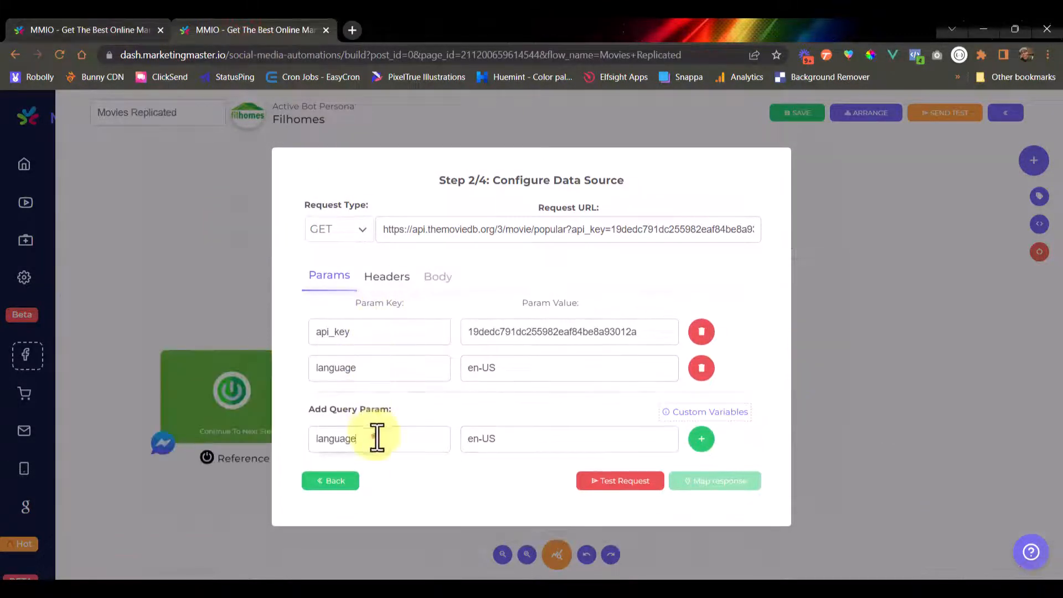
{"action": "key", "text": "ctrl+v"}
{"action": "triple_click", "coordinate": [514, 443]}
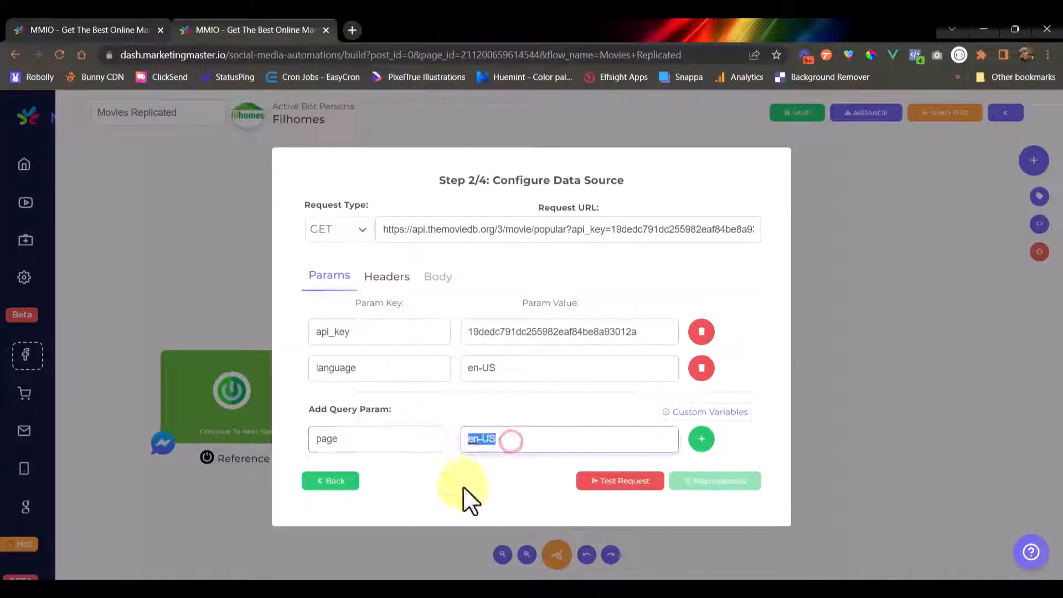
{"action": "type", "text": "1"}
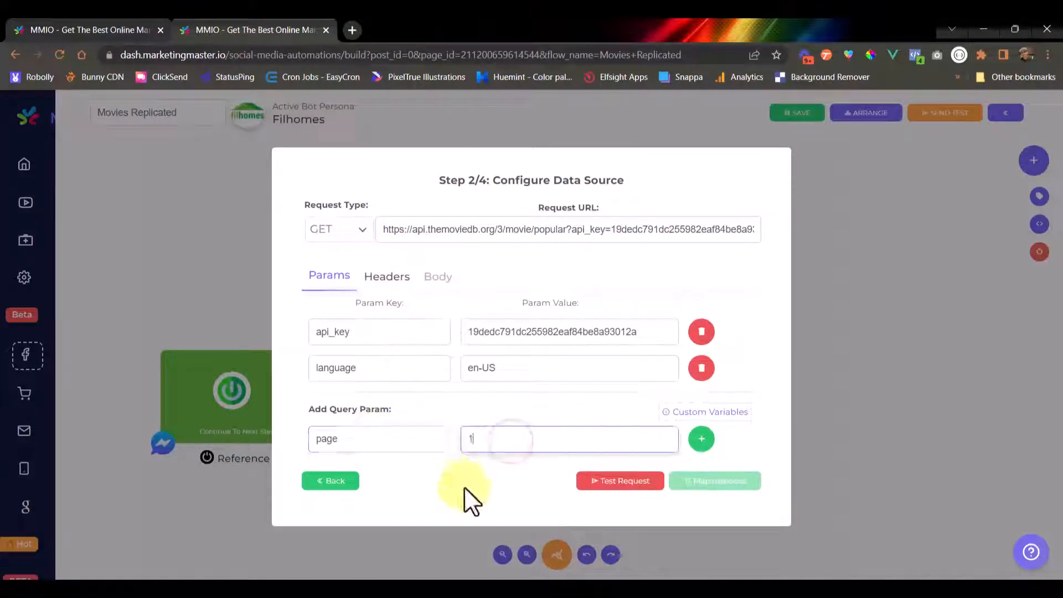
{"action": "left_click", "coordinate": [702, 439]}
{"action": "left_click", "coordinate": [532, 386]}
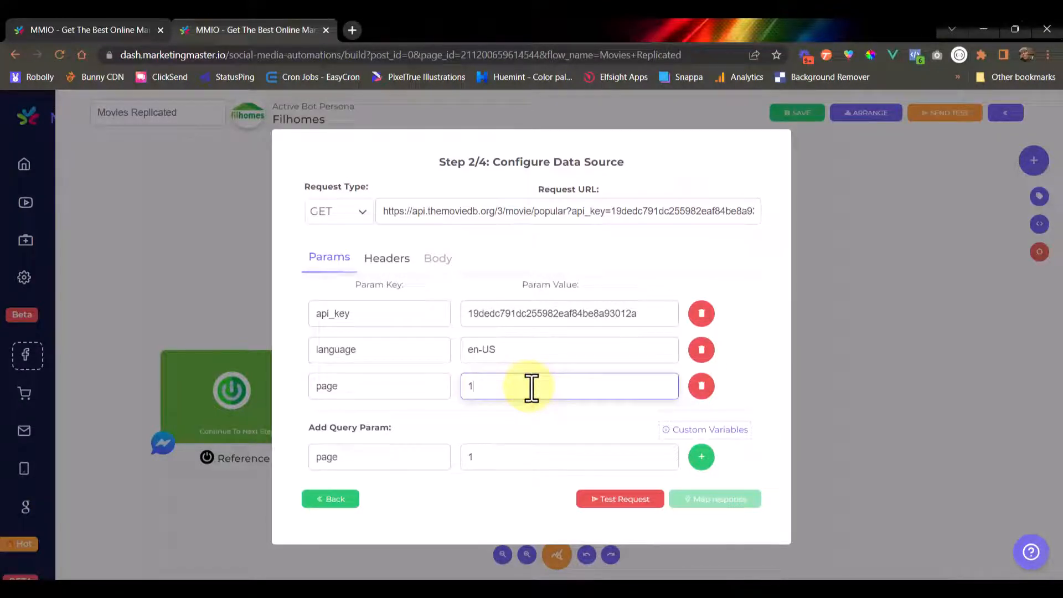
{"action": "double_click", "coordinate": [487, 386]}
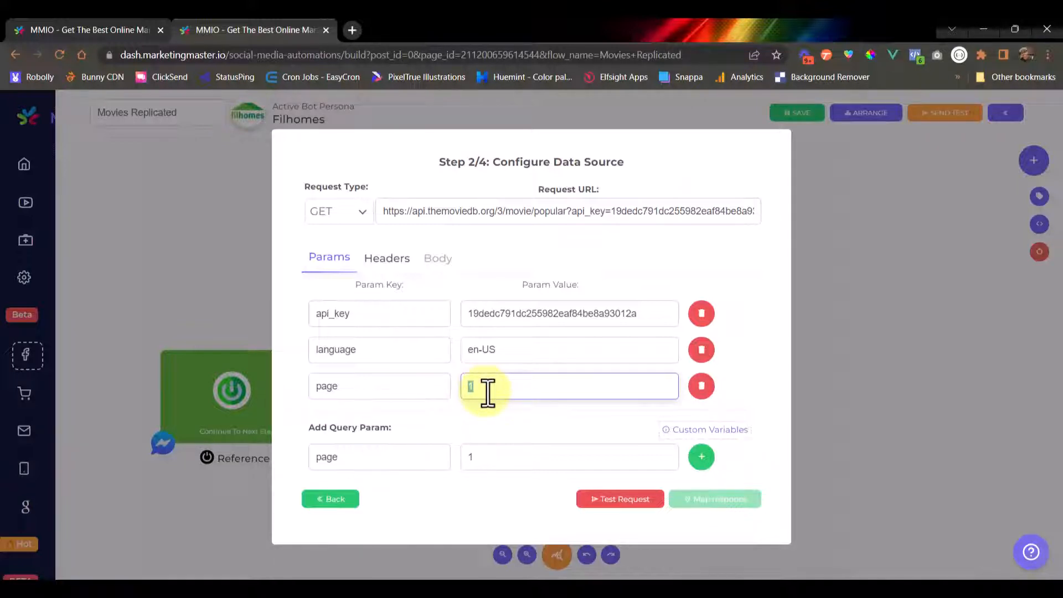
{"action": "left_click", "coordinate": [488, 411]}
{"action": "left_click", "coordinate": [491, 386]}
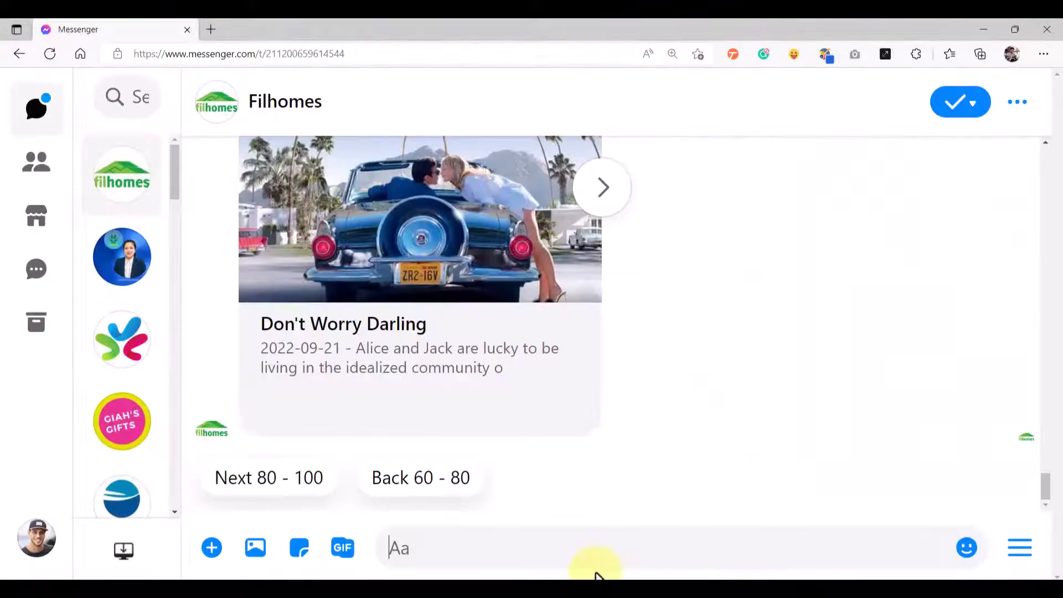
- Switch to the Filhomes chat in Messenger, request Next 80 - 100, browse the new movie carousel, and return to the flow builder
{"action": "left_click", "coordinate": [237, 482]}
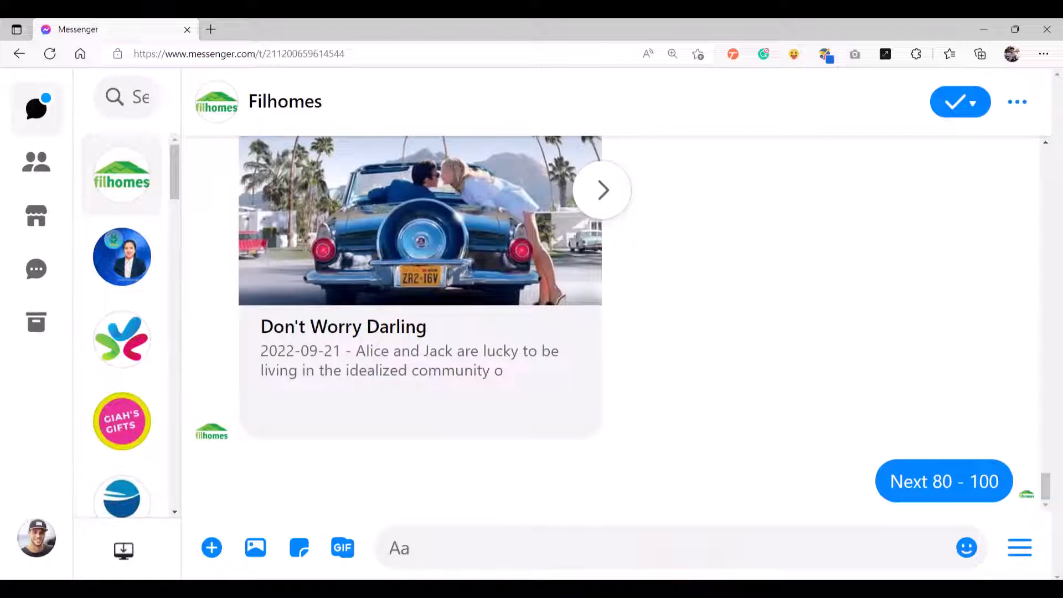
{"action": "scroll", "coordinate": [529, 326], "scroll_direction": "up", "scroll_amount": 1}
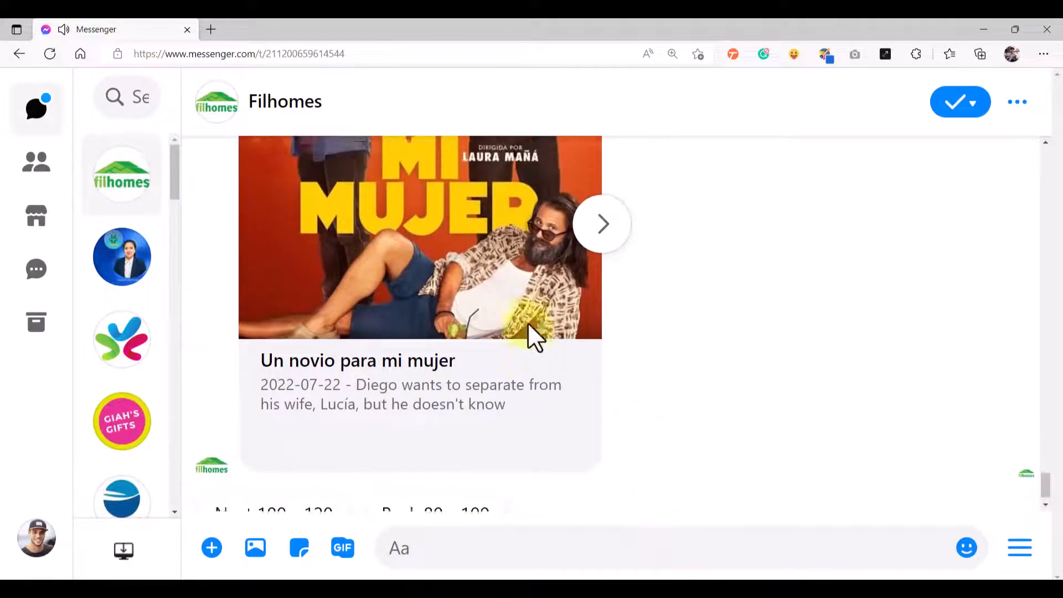
{"action": "scroll", "coordinate": [529, 329], "scroll_direction": "up", "scroll_amount": 4}
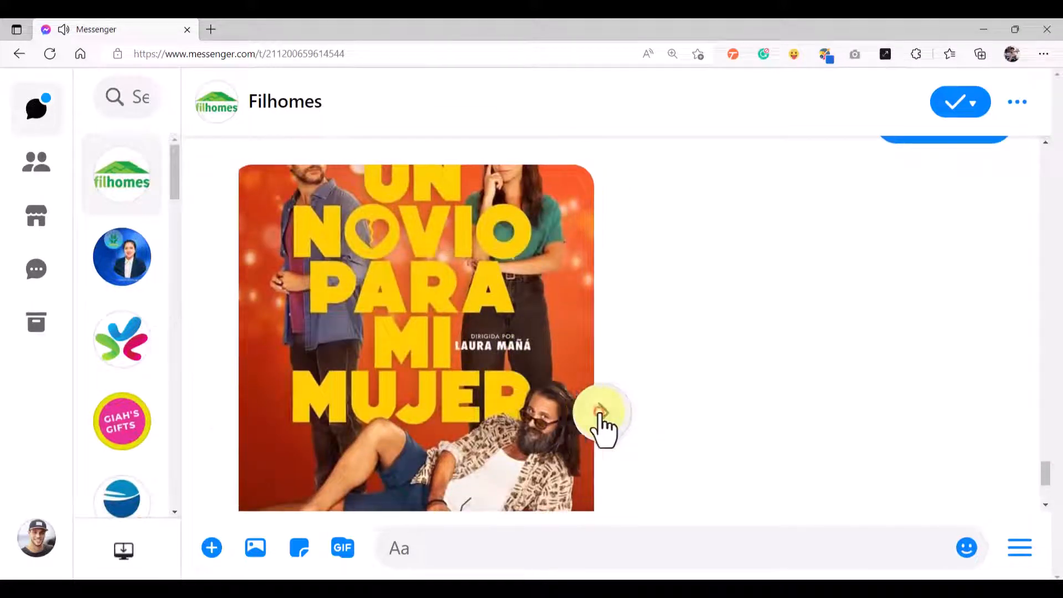
{"action": "left_click", "coordinate": [601, 414]}
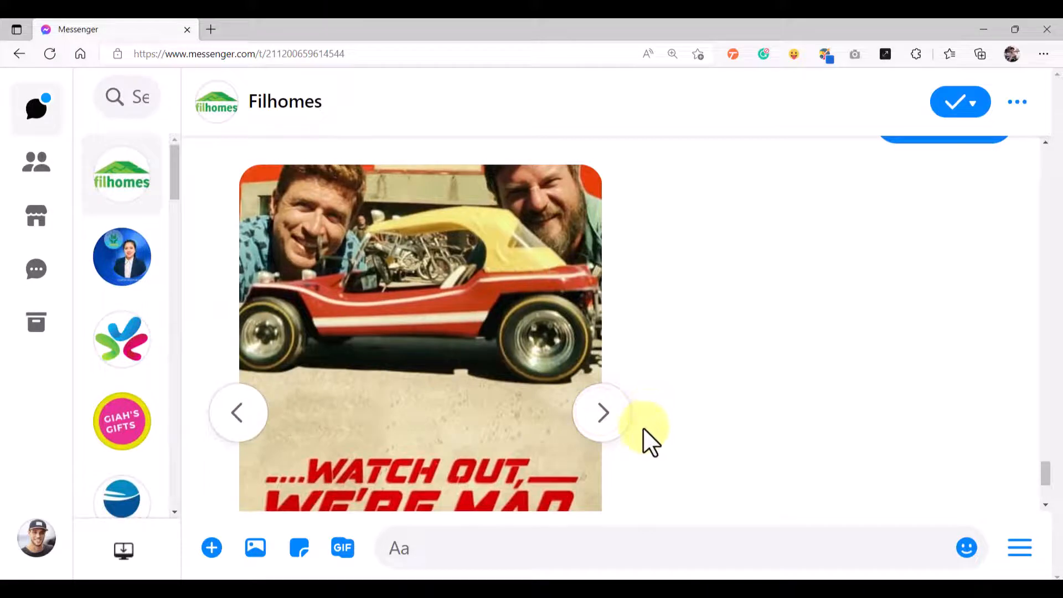
{"action": "scroll", "coordinate": [615, 421], "scroll_direction": "down", "scroll_amount": 4}
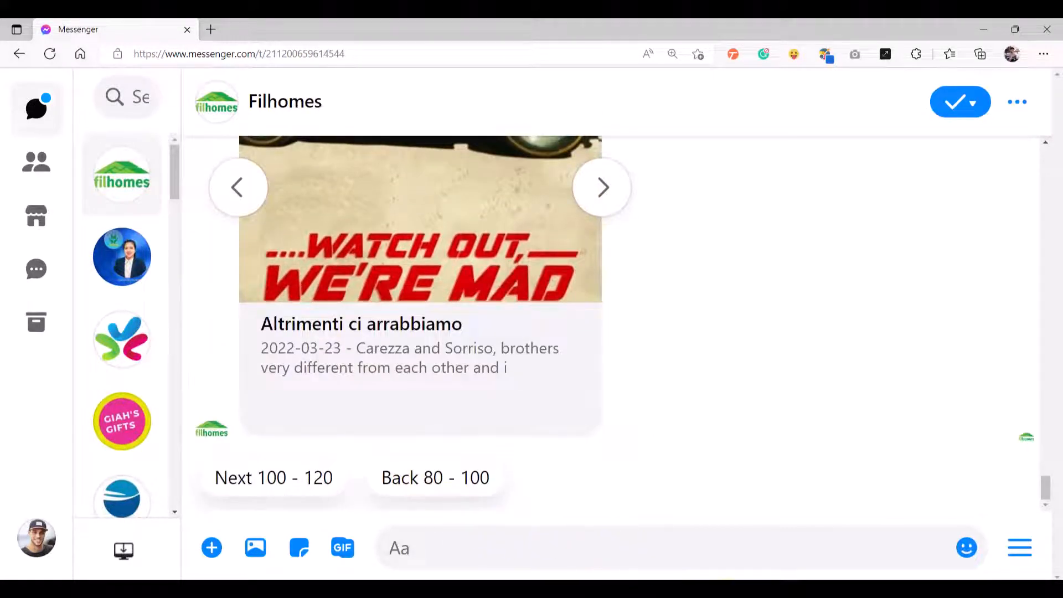
{"action": "key", "text": "alt+Tab"}
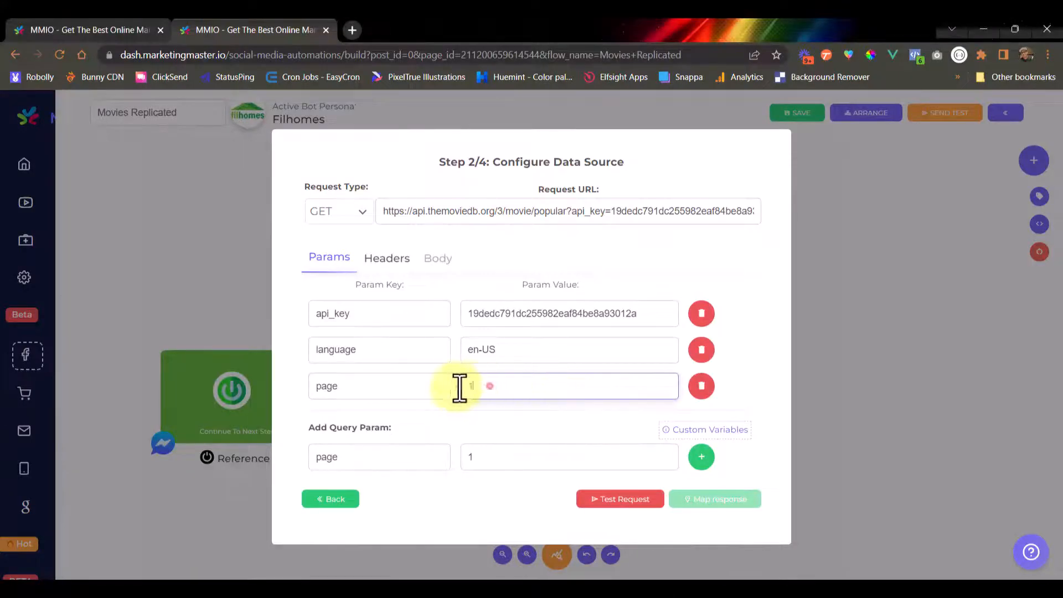
{"action": "left_click", "coordinate": [493, 413]}
{"action": "left_click_drag", "start_coordinate": [501, 387], "coordinate": [436, 393]}
{"action": "left_click", "coordinate": [490, 406]}
{"action": "left_click", "coordinate": [492, 411]}
{"action": "left_click", "coordinate": [491, 422]}
{"action": "left_click", "coordinate": [491, 416]}
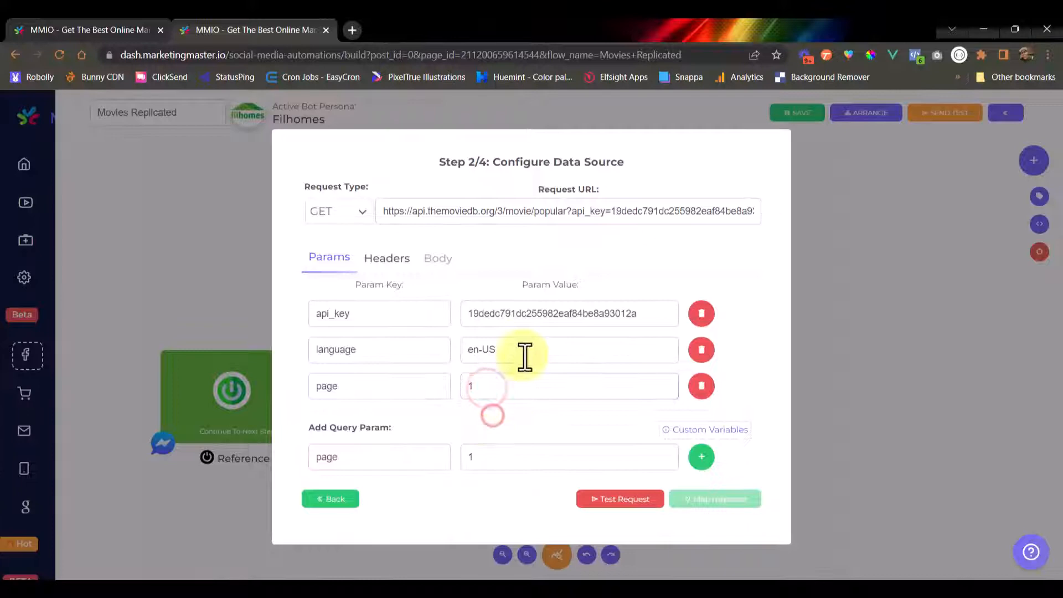
- Test the popular movies request and open the mapping of its response to a source array
{"action": "left_click", "coordinate": [597, 500]}
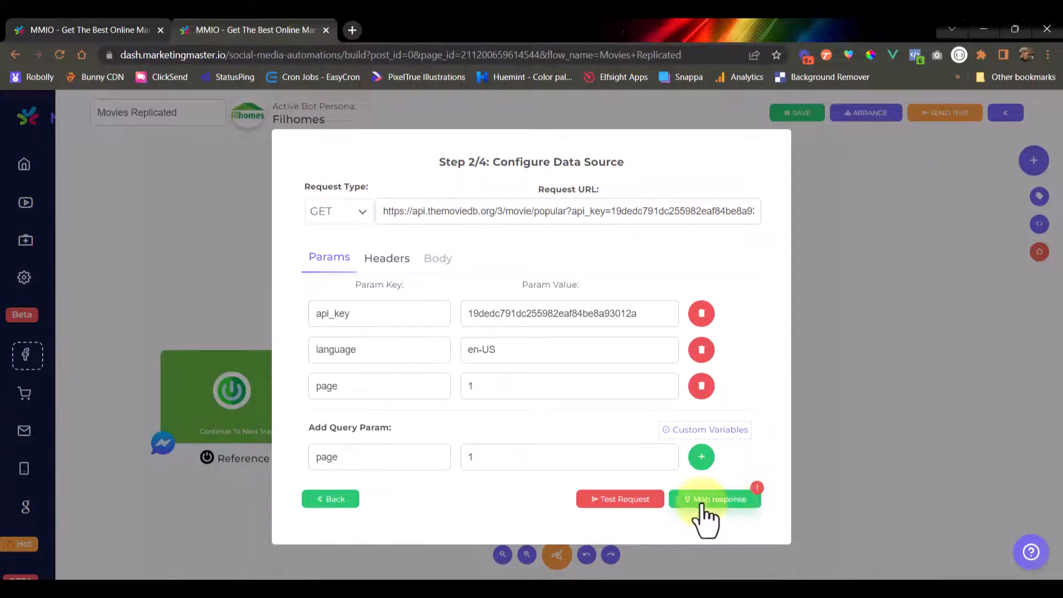
{"action": "left_click", "coordinate": [702, 501]}
{"action": "scroll", "coordinate": [445, 355], "scroll_direction": "down", "scroll_amount": 2}
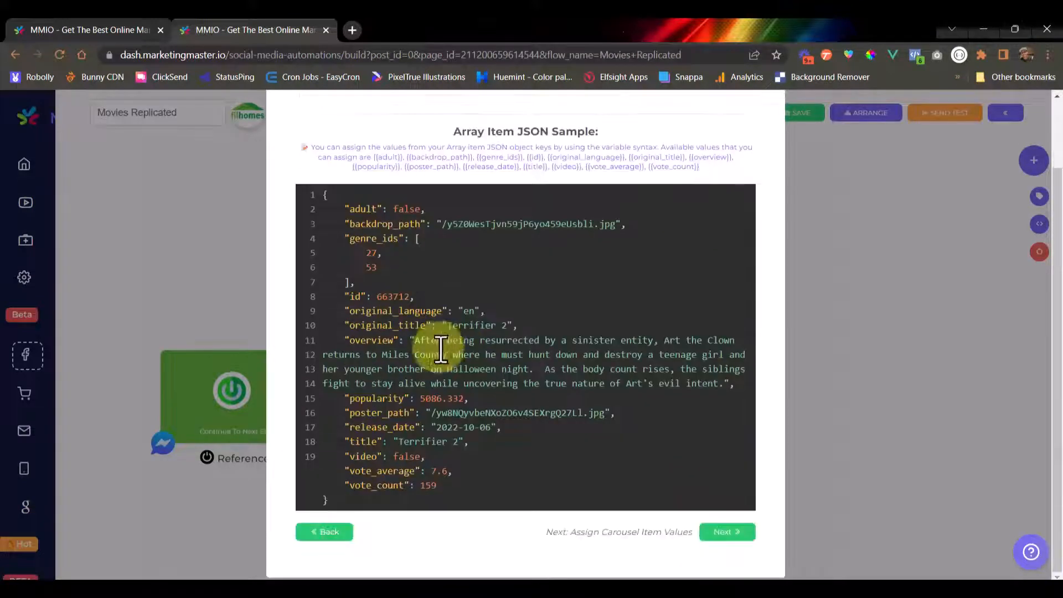
{"action": "scroll", "coordinate": [393, 280], "scroll_direction": "up", "scroll_amount": 2}
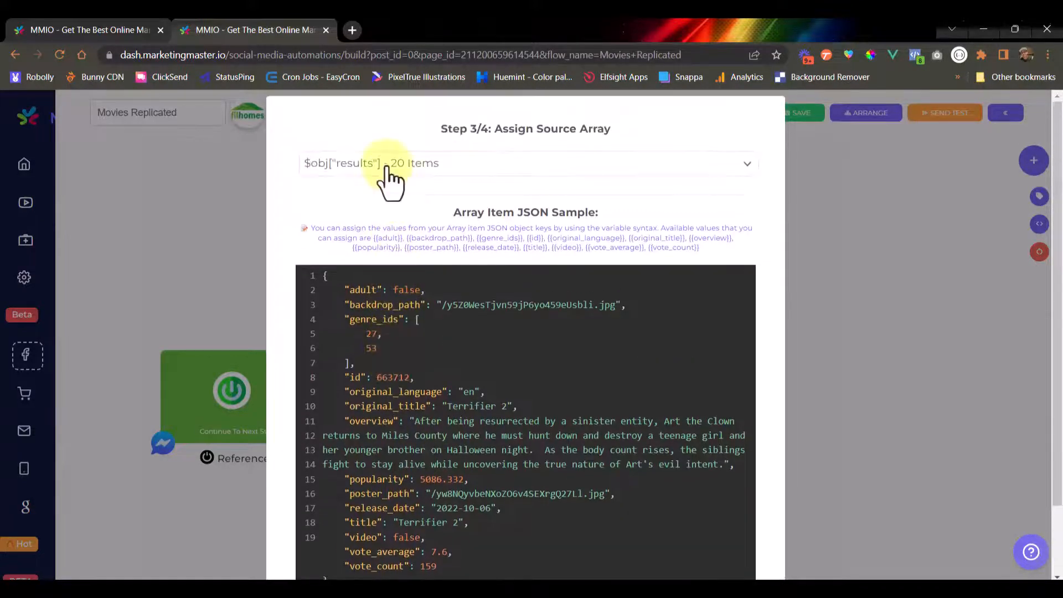
- Look through the available source arrays in the response, keeping $obj["results"] as the selection
{"action": "left_click", "coordinate": [483, 163]}
{"action": "scroll", "coordinate": [471, 266], "scroll_direction": "down", "scroll_amount": 5}
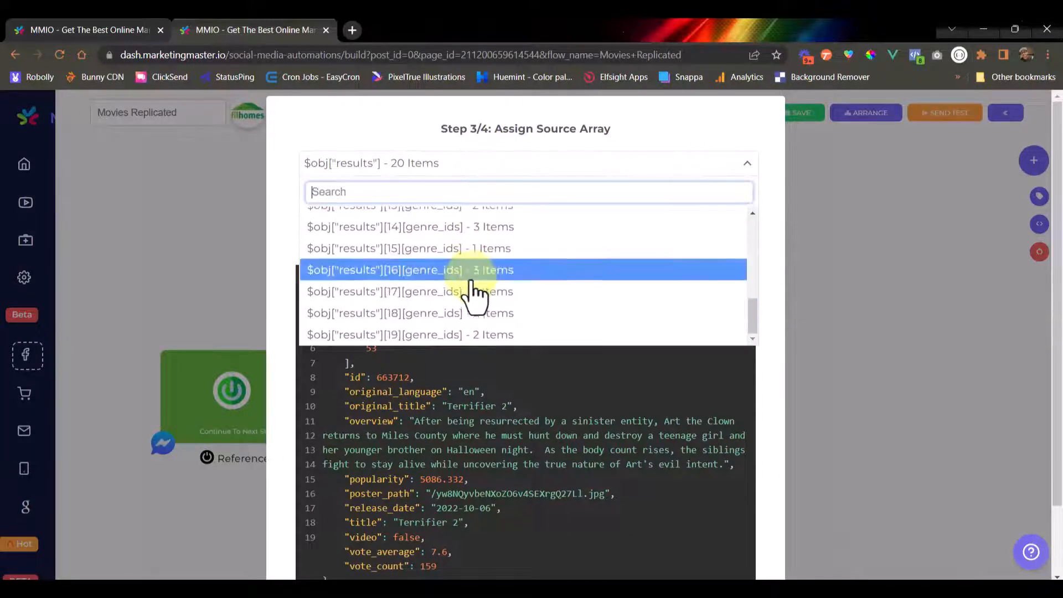
{"action": "scroll", "coordinate": [473, 277], "scroll_direction": "up", "scroll_amount": 5}
{"action": "scroll", "coordinate": [473, 266], "scroll_direction": "down", "scroll_amount": 5}
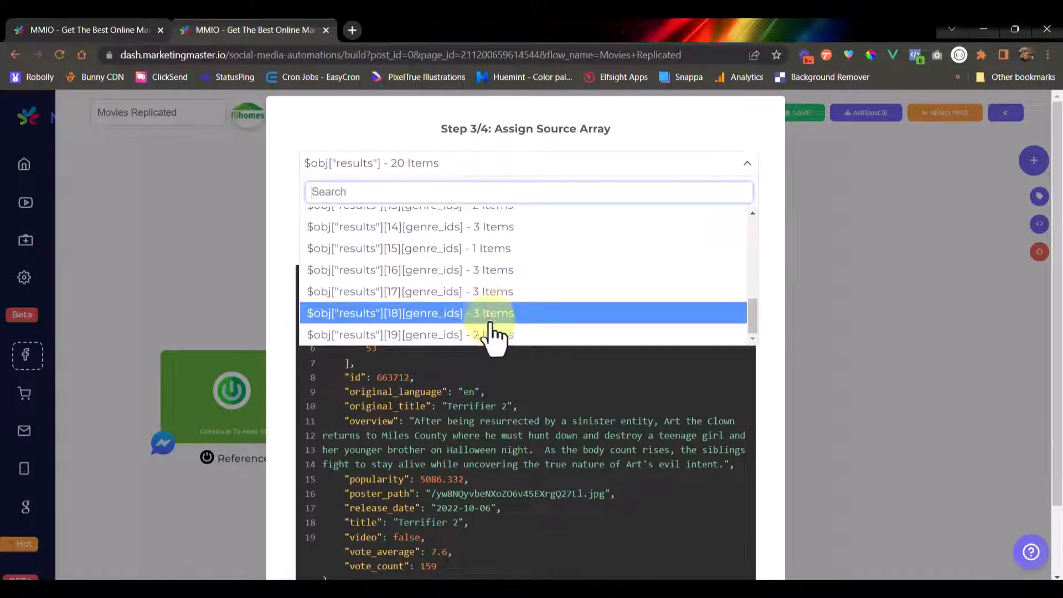
{"action": "scroll", "coordinate": [487, 327], "scroll_direction": "up", "scroll_amount": 5}
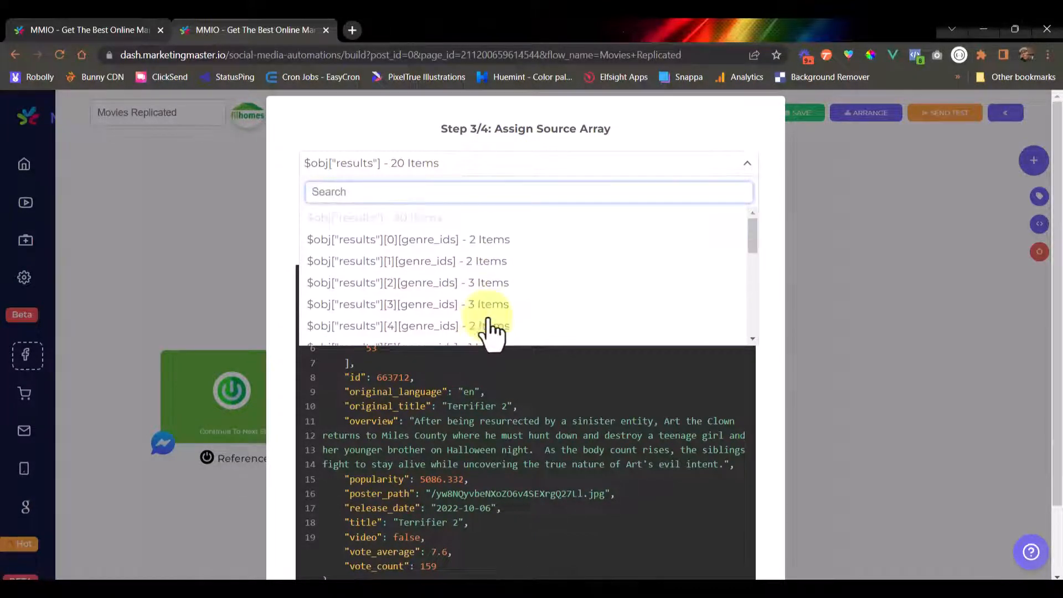
{"action": "left_click", "coordinate": [431, 171]}
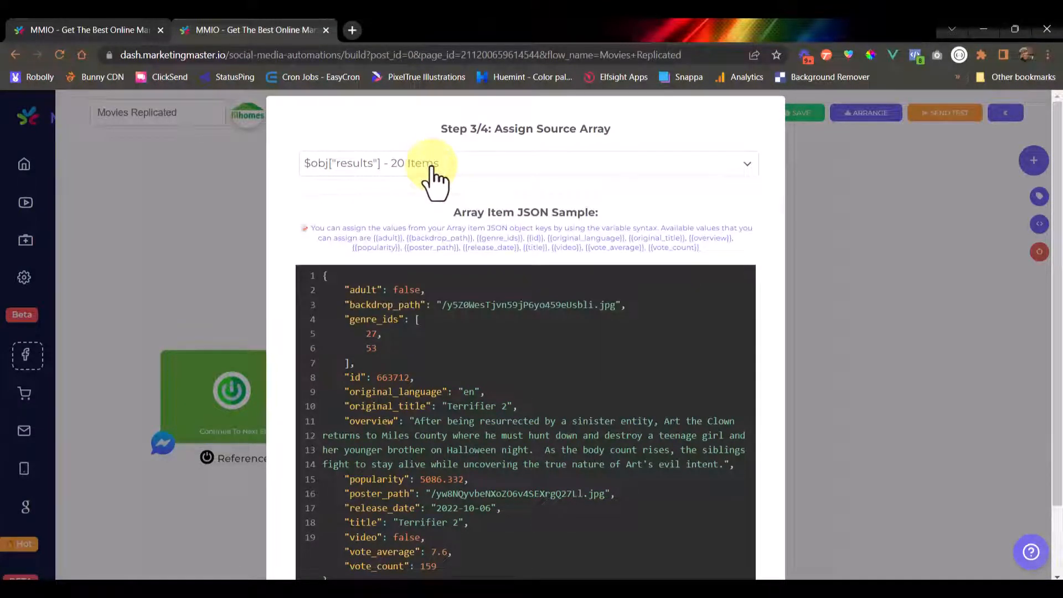
- Examine the JSON sample of a single movie item from the $obj["results"] array and the keys it offers
{"action": "scroll", "coordinate": [439, 349], "scroll_direction": "down", "scroll_amount": 3}
{"action": "scroll", "coordinate": [442, 368], "scroll_direction": "up", "scroll_amount": 3}
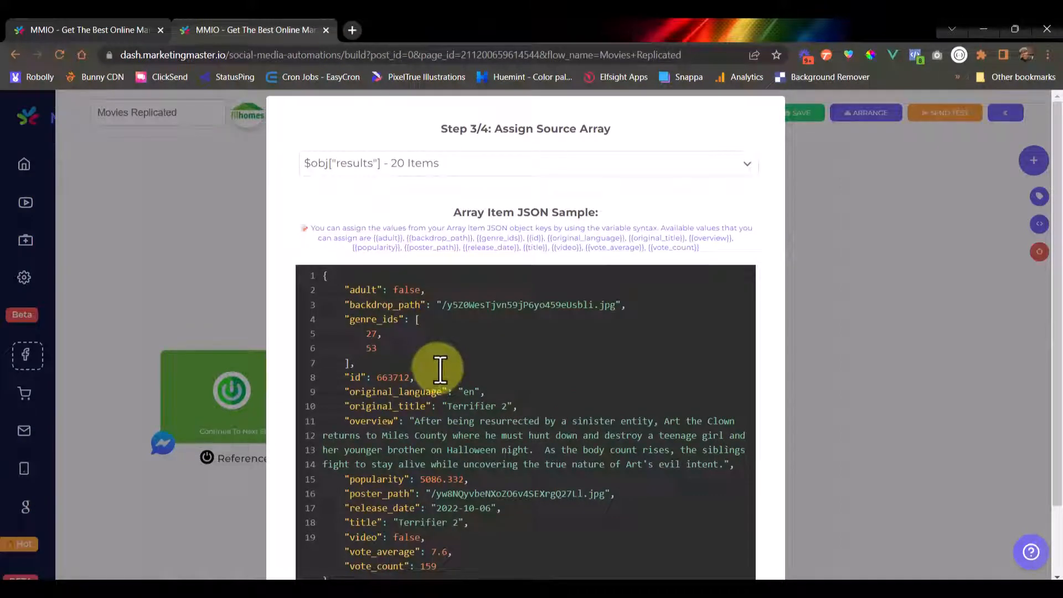
{"action": "scroll", "coordinate": [421, 356], "scroll_direction": "down", "scroll_amount": 3}
{"action": "scroll", "coordinate": [451, 361], "scroll_direction": "up", "scroll_amount": 3}
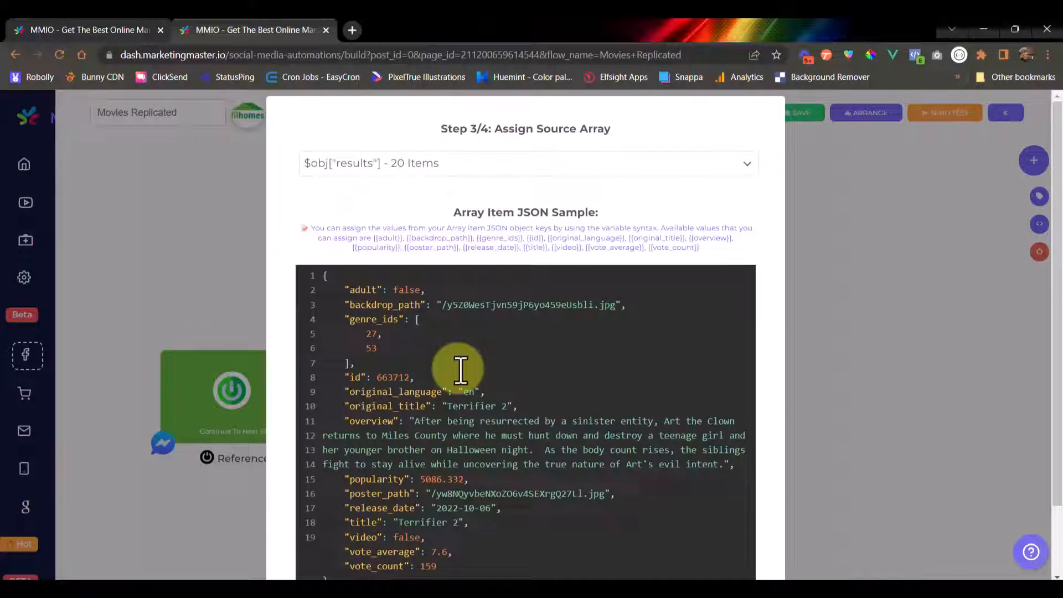
{"action": "left_click", "coordinate": [423, 166]}
{"action": "left_click", "coordinate": [373, 146]}
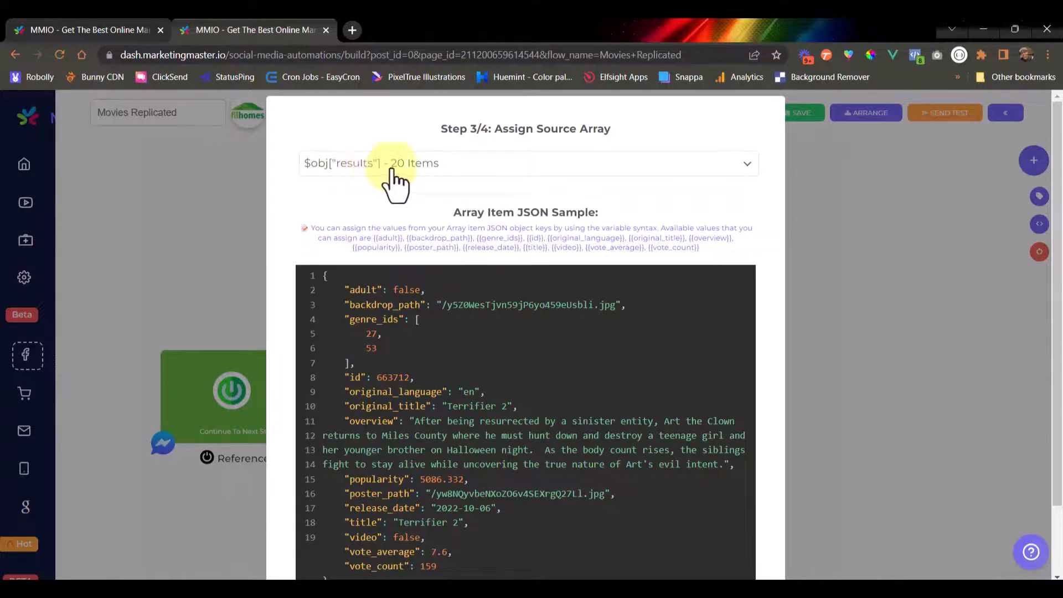
{"action": "scroll", "coordinate": [479, 365], "scroll_direction": "down", "scroll_amount": 2}
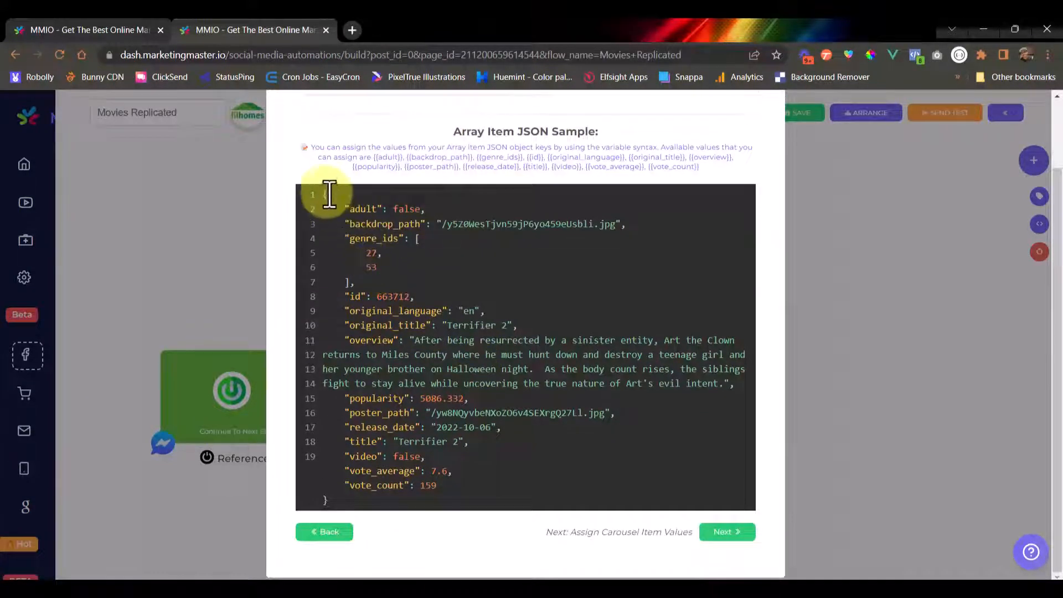
{"action": "left_click_drag", "start_coordinate": [325, 191], "coordinate": [415, 498]}
{"action": "left_click", "coordinate": [477, 473]}
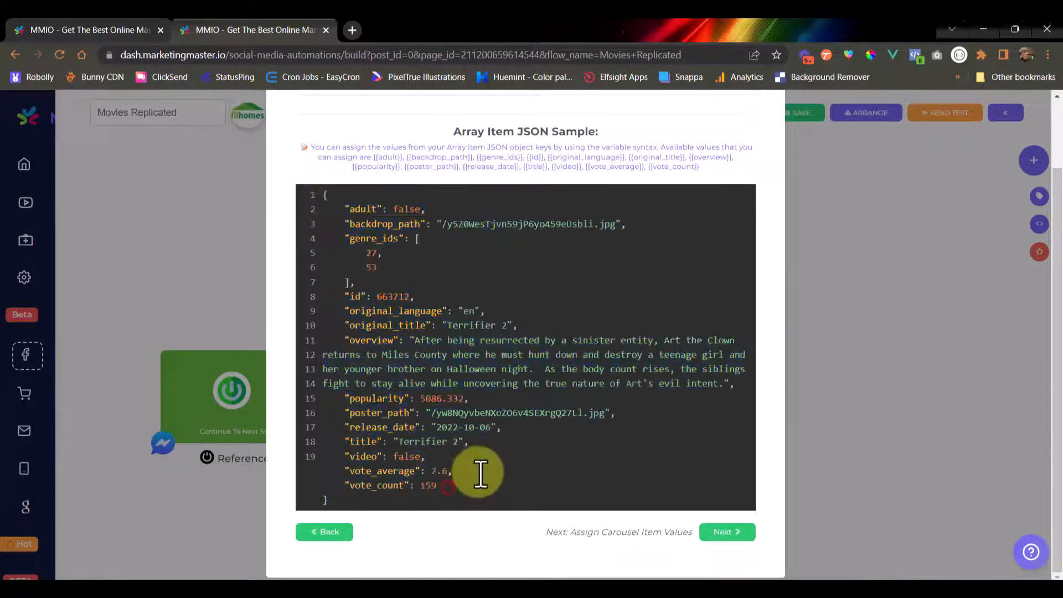
- Examine the original_title and overview keys and their values in the array item JSON sample
{"action": "scroll", "coordinate": [451, 394], "scroll_direction": "up", "scroll_amount": 2}
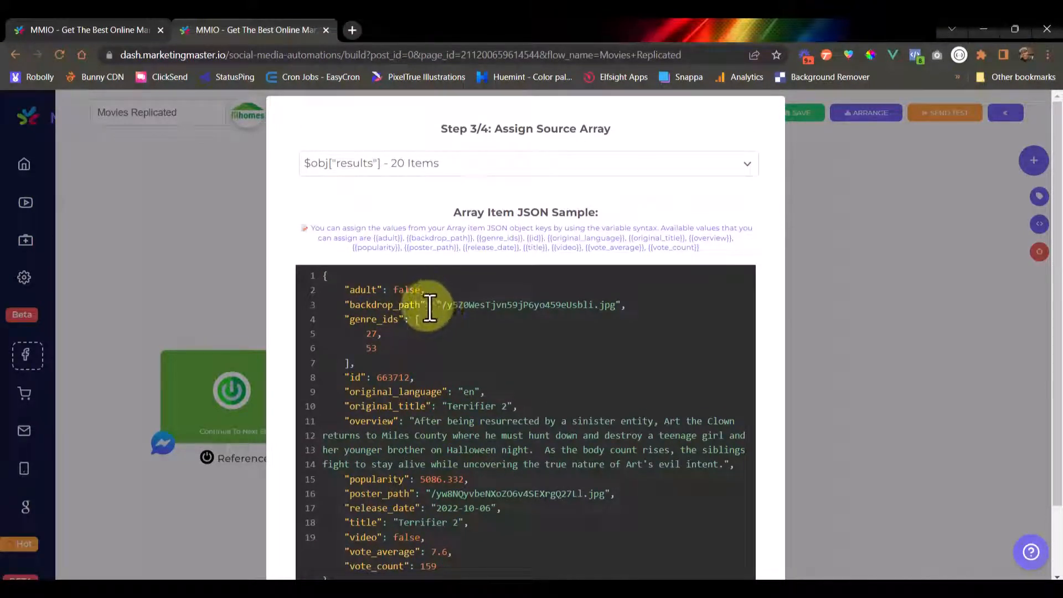
{"action": "double_click", "coordinate": [361, 393]}
{"action": "left_click", "coordinate": [368, 398]}
{"action": "double_click", "coordinate": [378, 406]}
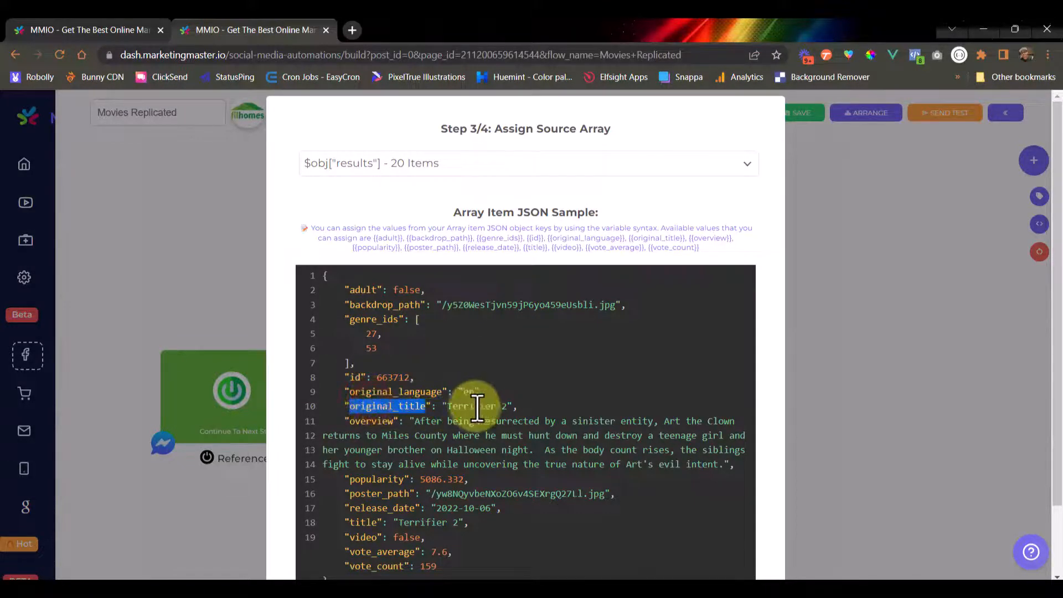
{"action": "left_click_drag", "start_coordinate": [447, 408], "coordinate": [508, 407]}
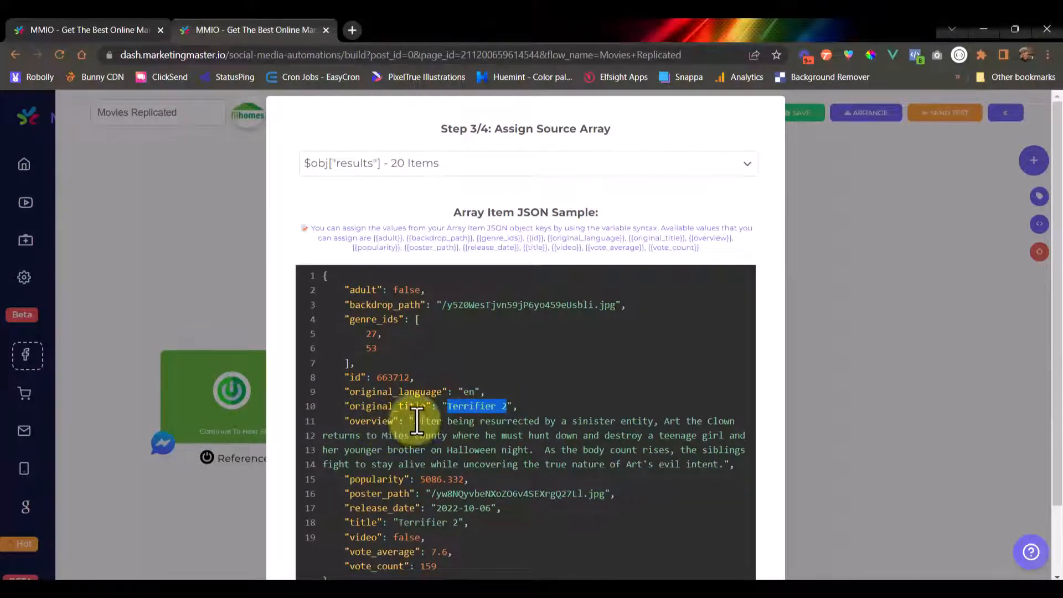
{"action": "left_click_drag", "start_coordinate": [415, 421], "coordinate": [540, 477]}
{"action": "left_click", "coordinate": [540, 478]}
{"action": "scroll", "coordinate": [540, 478], "scroll_direction": "down", "scroll_amount": 2}
{"action": "scroll", "coordinate": [505, 396], "scroll_direction": "up", "scroll_amount": 2}
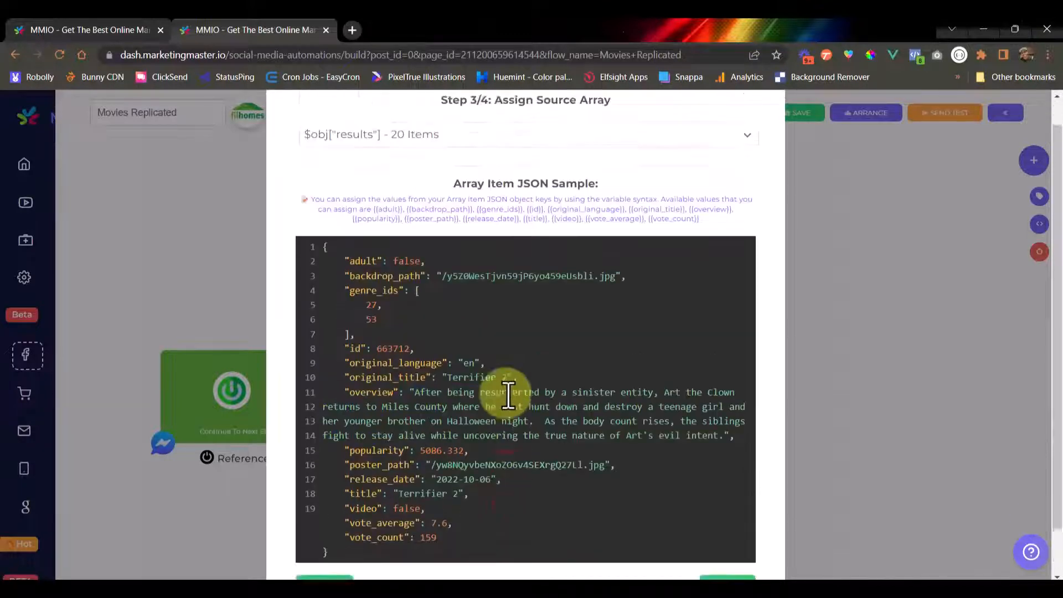
- Examine the backdrop_path and poster_path image values in the array item JSON sample
{"action": "left_click_drag", "start_coordinate": [485, 305], "coordinate": [616, 304]}
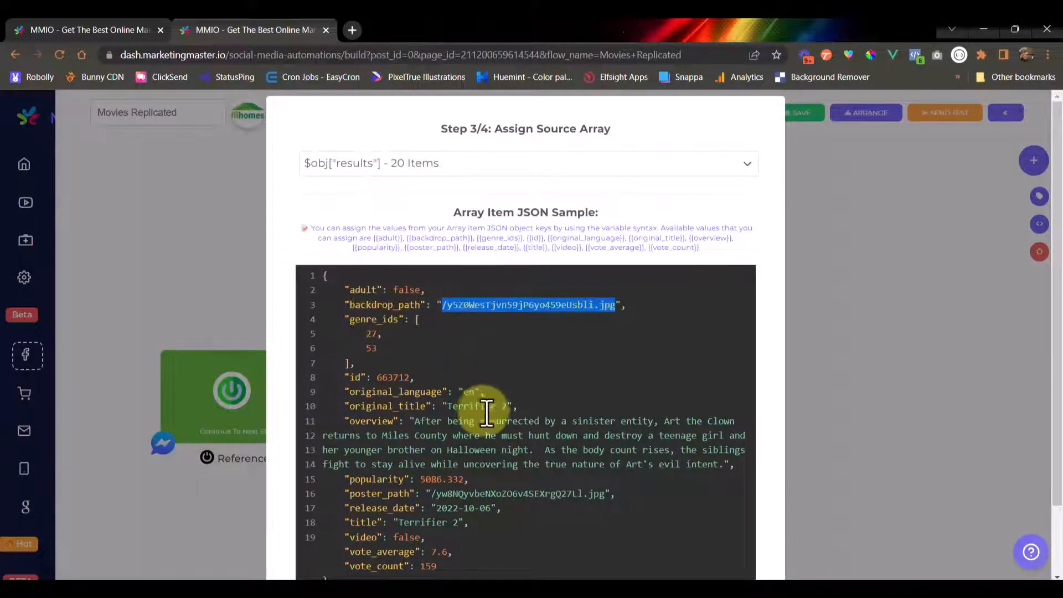
{"action": "scroll", "coordinate": [482, 410], "scroll_direction": "down", "scroll_amount": 2}
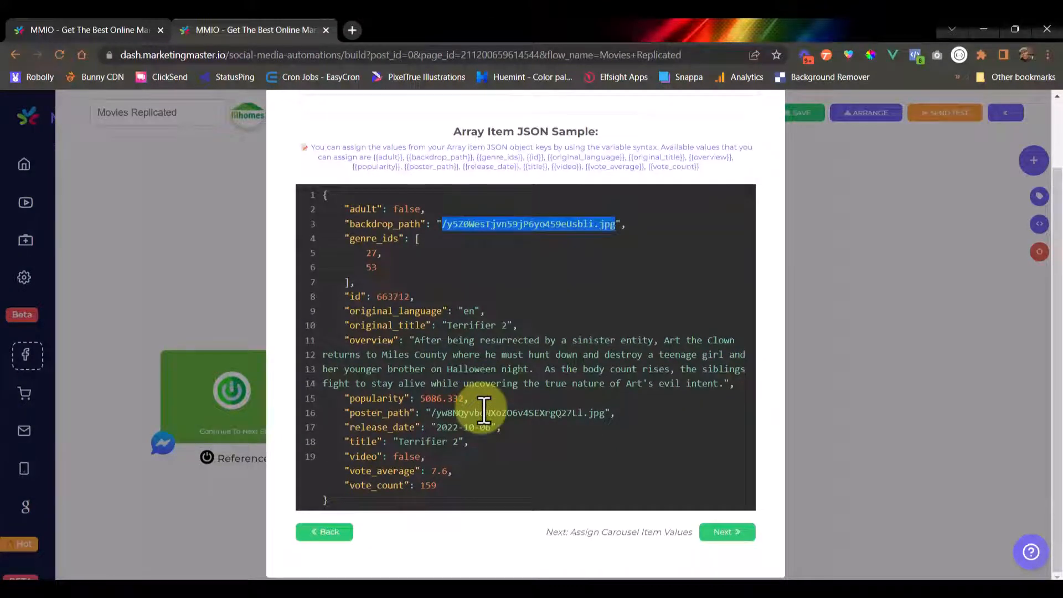
{"action": "left_click_drag", "start_coordinate": [427, 413], "coordinate": [657, 414]}
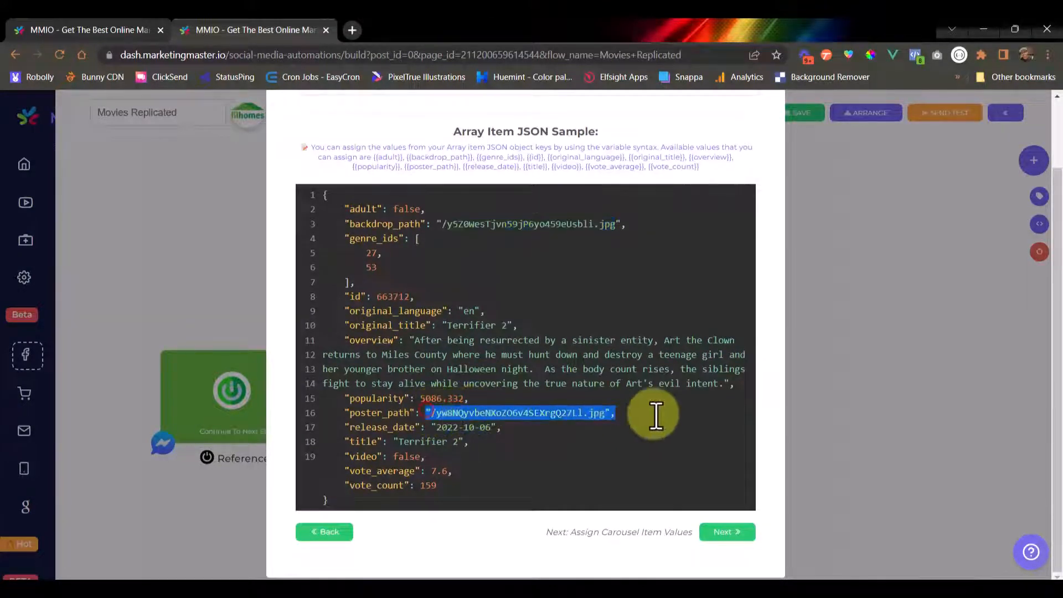
{"action": "left_click_drag", "start_coordinate": [431, 414], "coordinate": [601, 415]}
{"action": "left_click", "coordinate": [546, 443]}
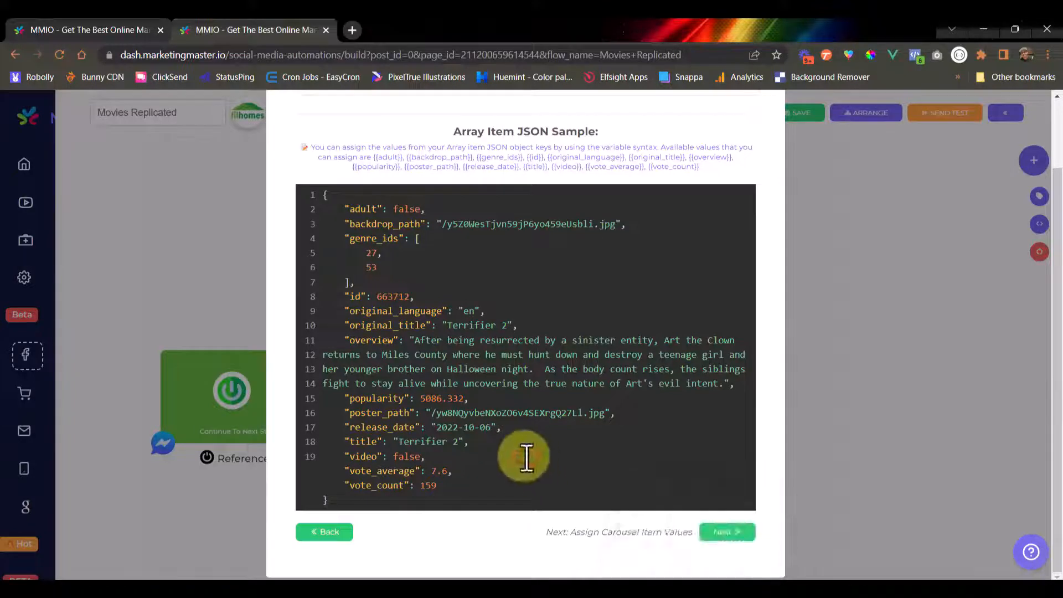
{"action": "scroll", "coordinate": [537, 394], "scroll_direction": "up", "scroll_amount": 3}
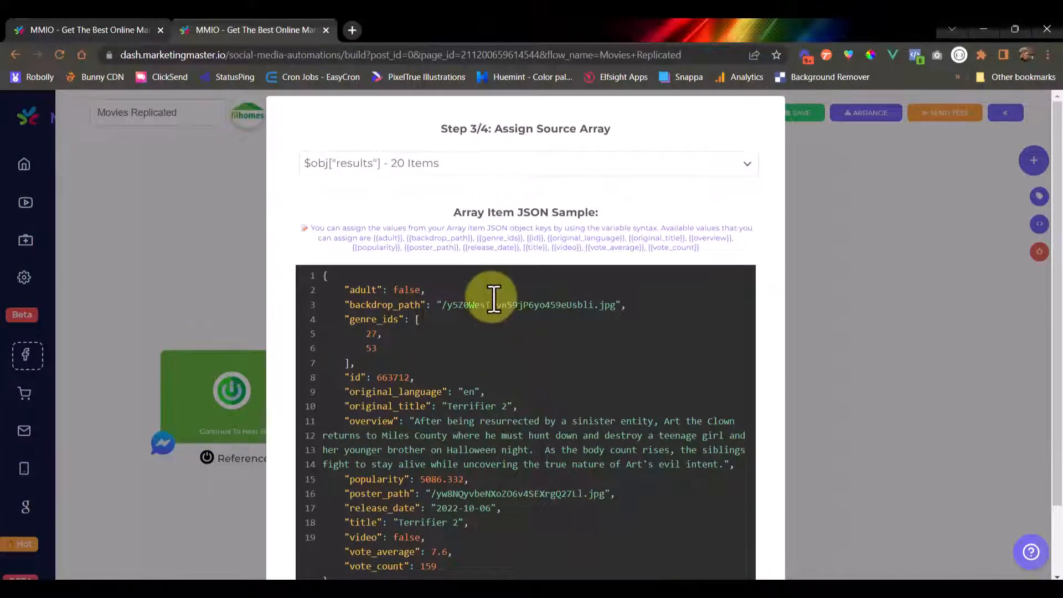
{"action": "scroll", "coordinate": [580, 363], "scroll_direction": "down", "scroll_amount": 3}
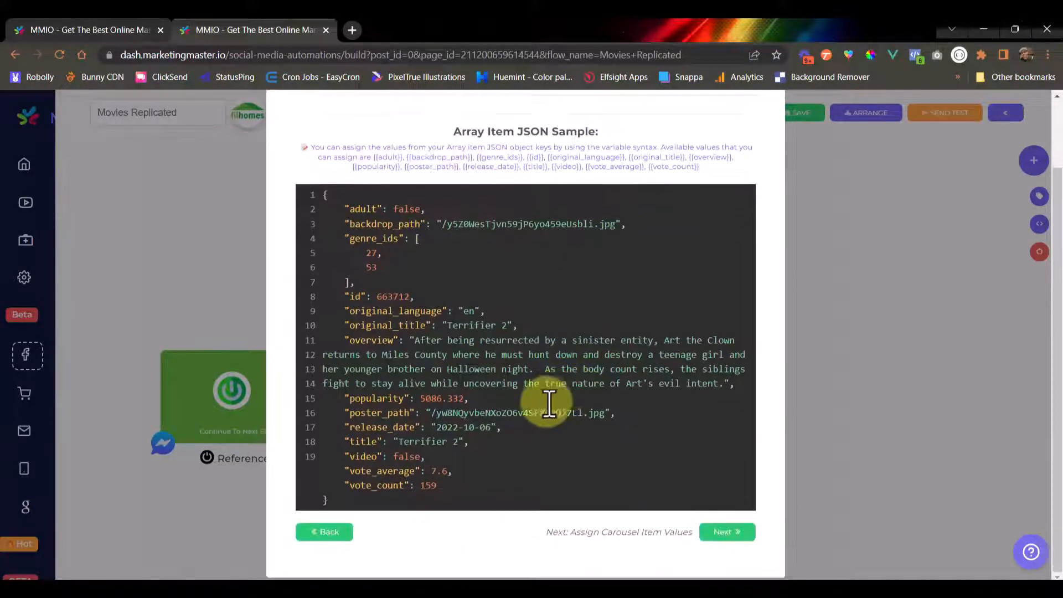
- Proceed to assigning the carousel item values and review the Title, Text, Image and Image Redirect parts
{"action": "left_click", "coordinate": [725, 533]}
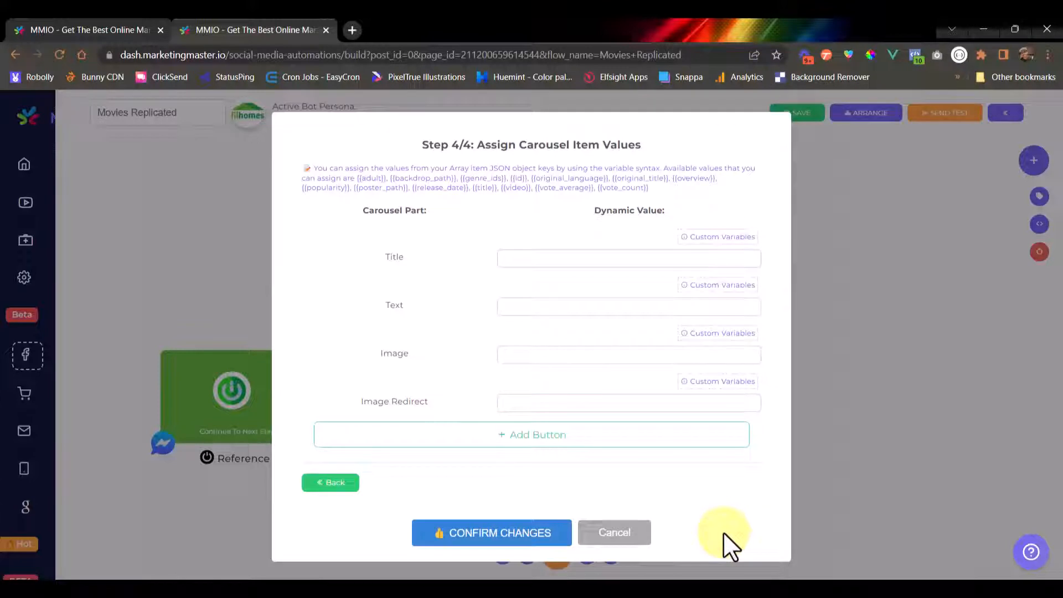
{"action": "left_click", "coordinate": [578, 257]}
{"action": "left_click", "coordinate": [420, 231]}
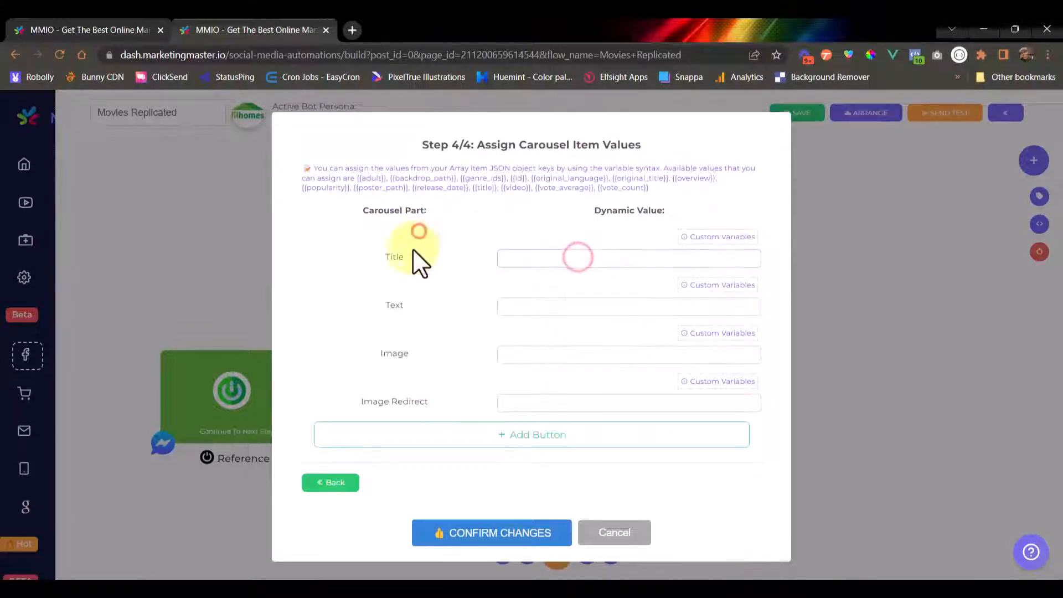
{"action": "double_click", "coordinate": [394, 306]}
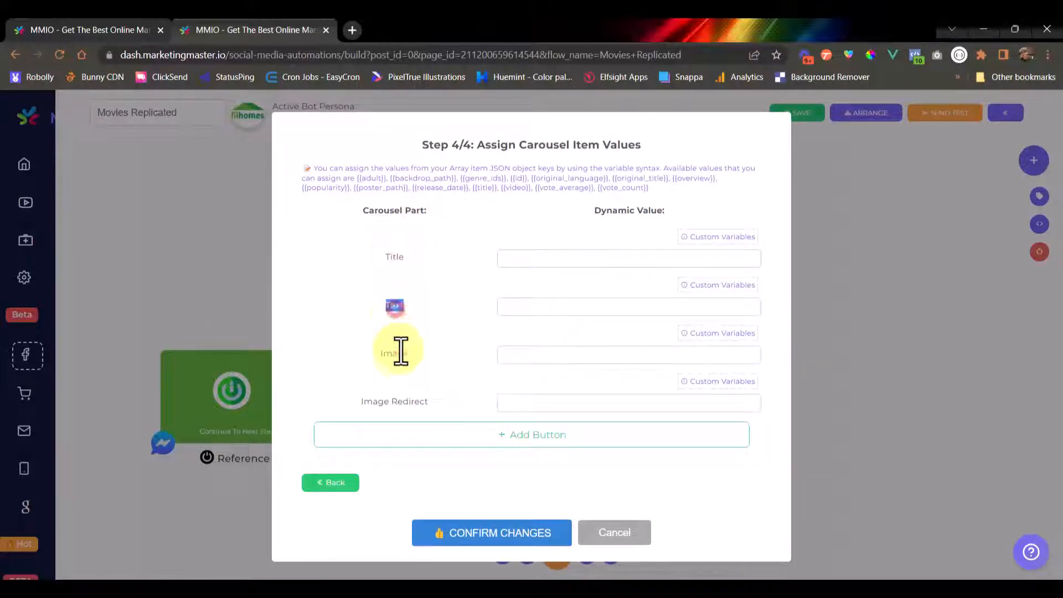
{"action": "double_click", "coordinate": [398, 353]}
{"action": "left_click", "coordinate": [421, 405]}
{"action": "left_click_drag", "start_coordinate": [451, 406], "coordinate": [344, 394]}
{"action": "left_click", "coordinate": [465, 334]}
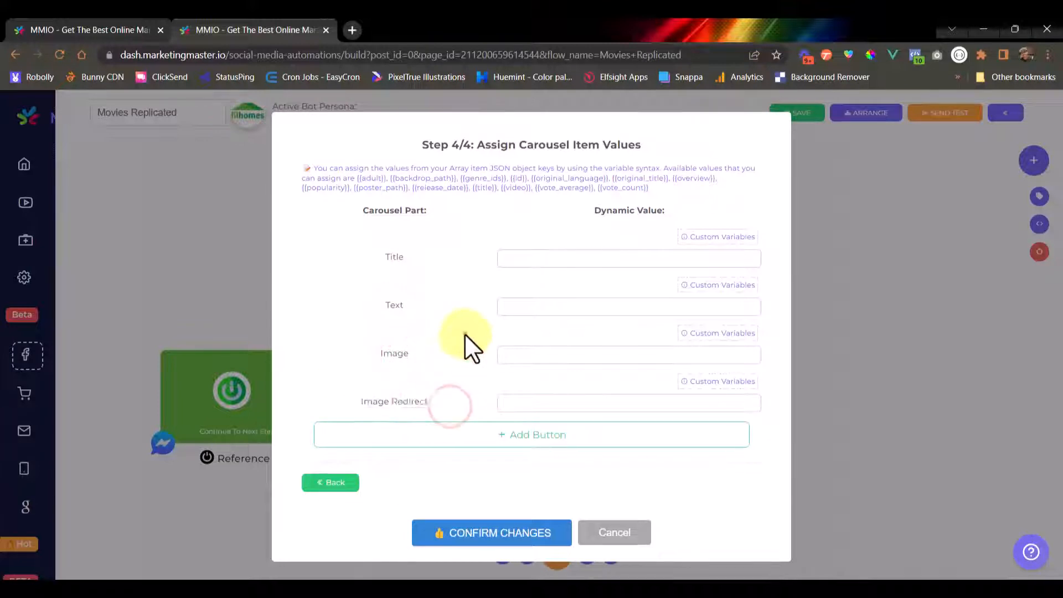
{"action": "left_click", "coordinate": [564, 256]}
{"action": "left_click", "coordinate": [461, 239]}
{"action": "left_click", "coordinate": [566, 267]}
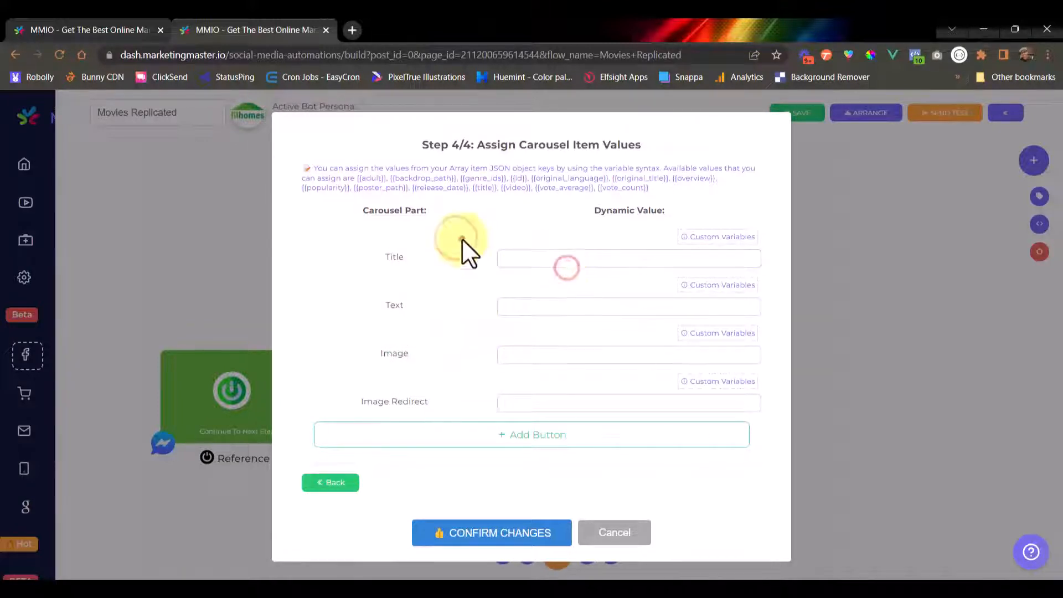
{"action": "left_click", "coordinate": [462, 238]}
- Recheck the original_title key in the JSON sample, and return to the carousel item values to read the available variables
{"action": "left_click", "coordinate": [345, 481]}
{"action": "scroll", "coordinate": [399, 324], "scroll_direction": "down", "scroll_amount": 2}
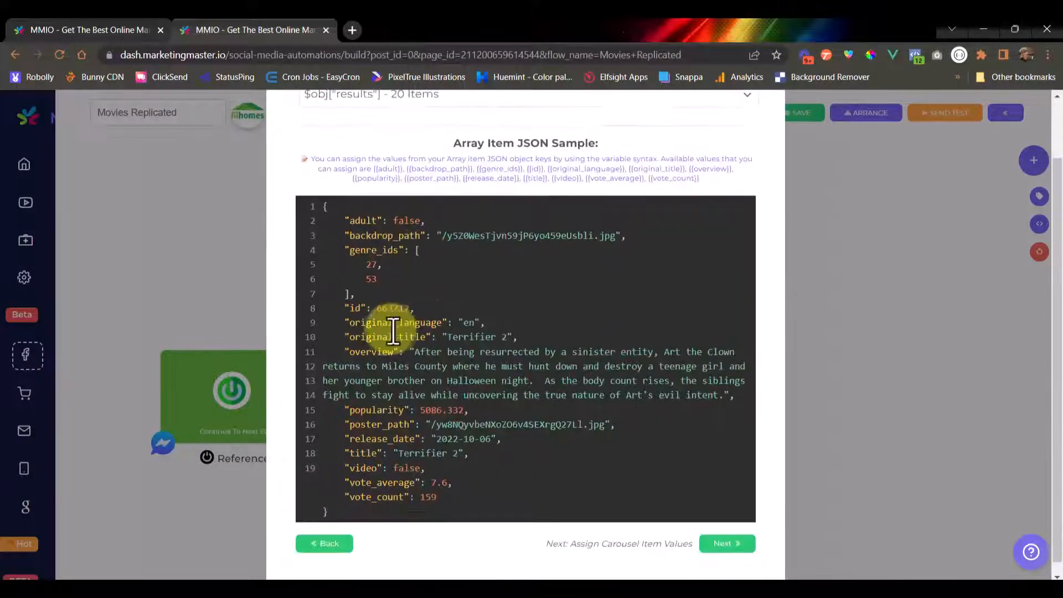
{"action": "left_click_drag", "start_coordinate": [350, 337], "coordinate": [428, 339]}
{"action": "left_click", "coordinate": [731, 544]}
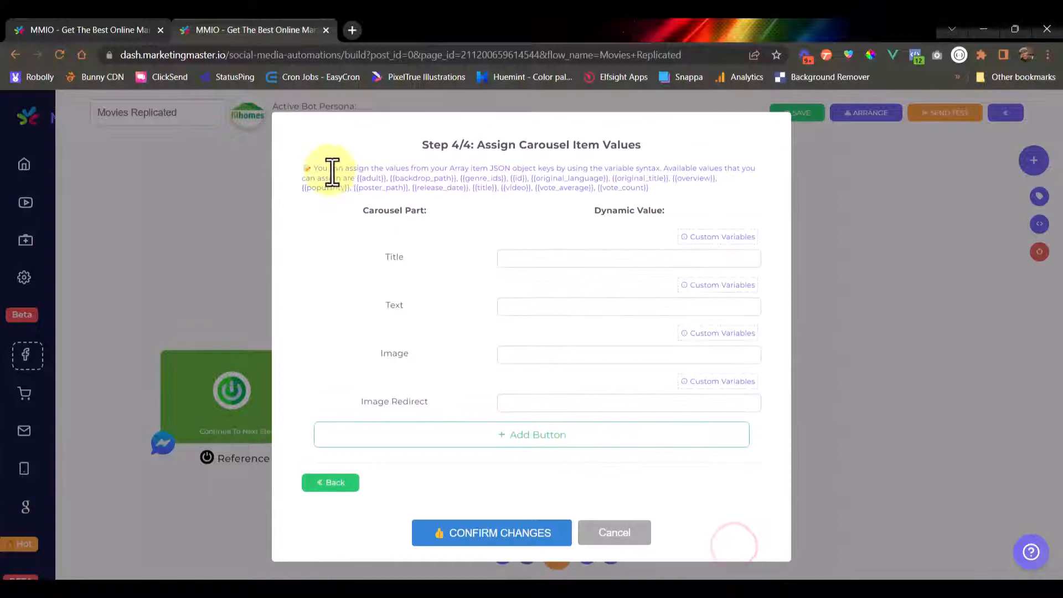
{"action": "left_click_drag", "start_coordinate": [308, 168], "coordinate": [677, 188]}
{"action": "left_click", "coordinate": [680, 191]}
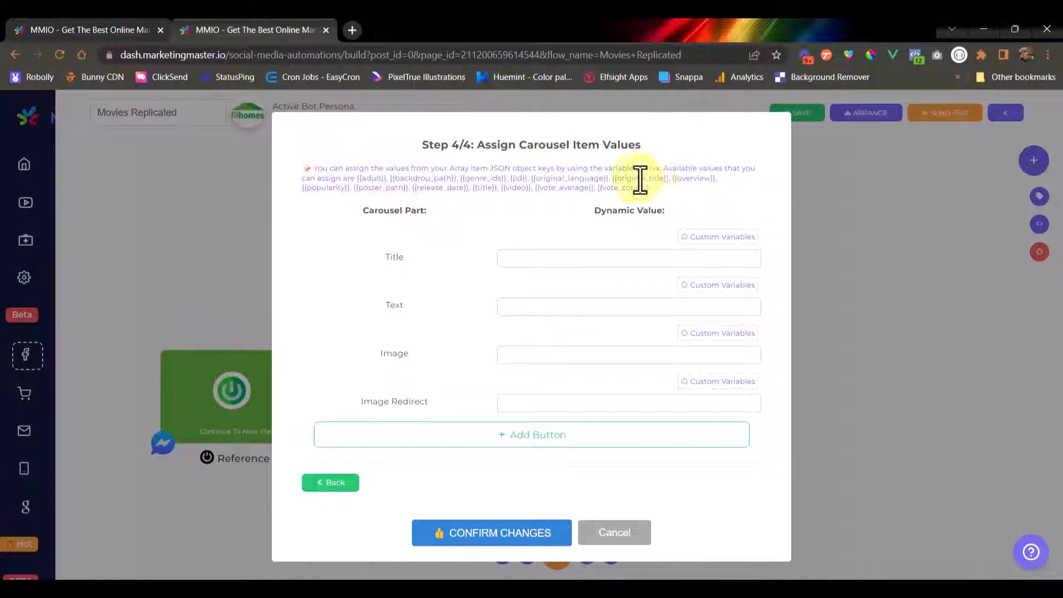
{"action": "left_click_drag", "start_coordinate": [612, 177], "coordinate": [672, 178]}
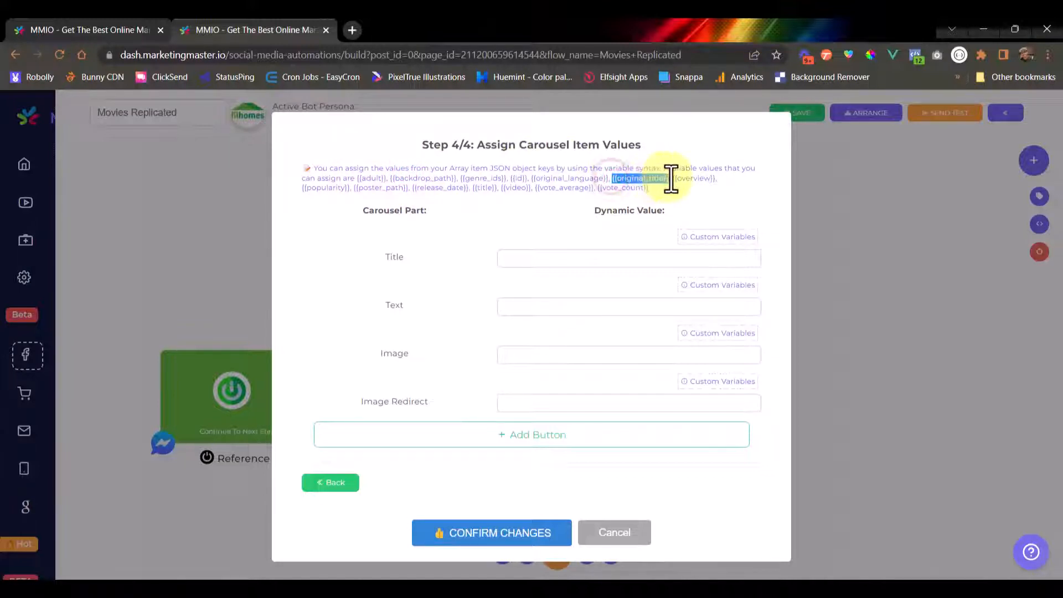
- Assign the array item variable original_title to the carousel item's Title
{"action": "left_click", "coordinate": [668, 255]}
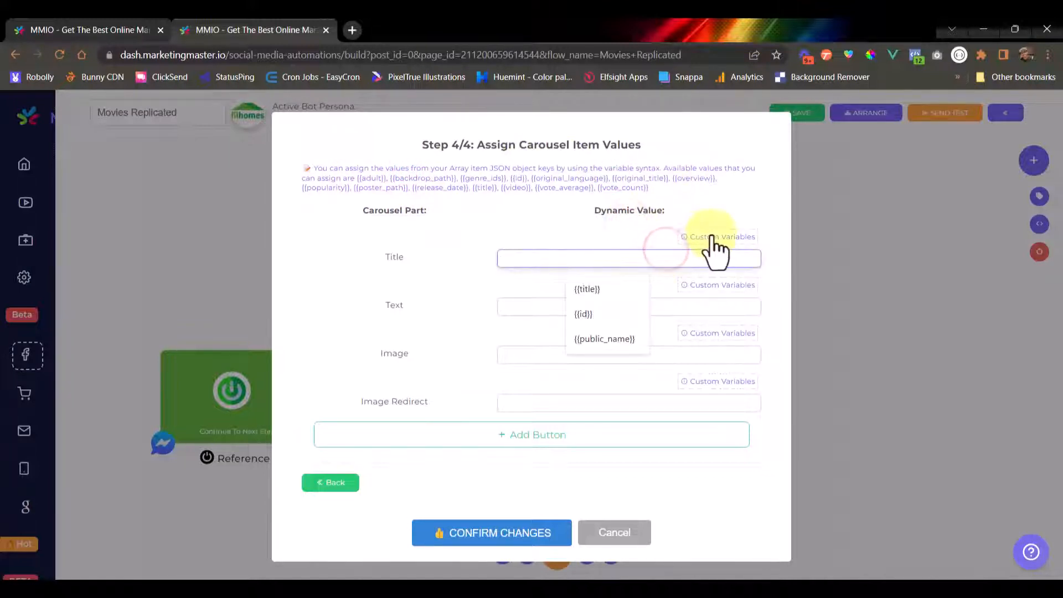
{"action": "left_click", "coordinate": [712, 237]}
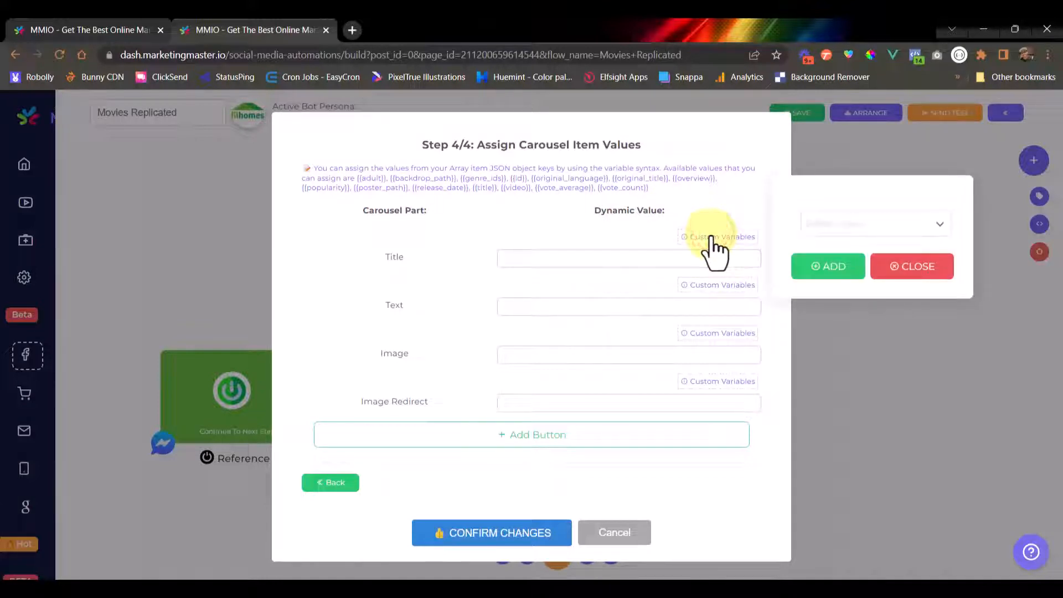
{"action": "left_click", "coordinate": [856, 223]}
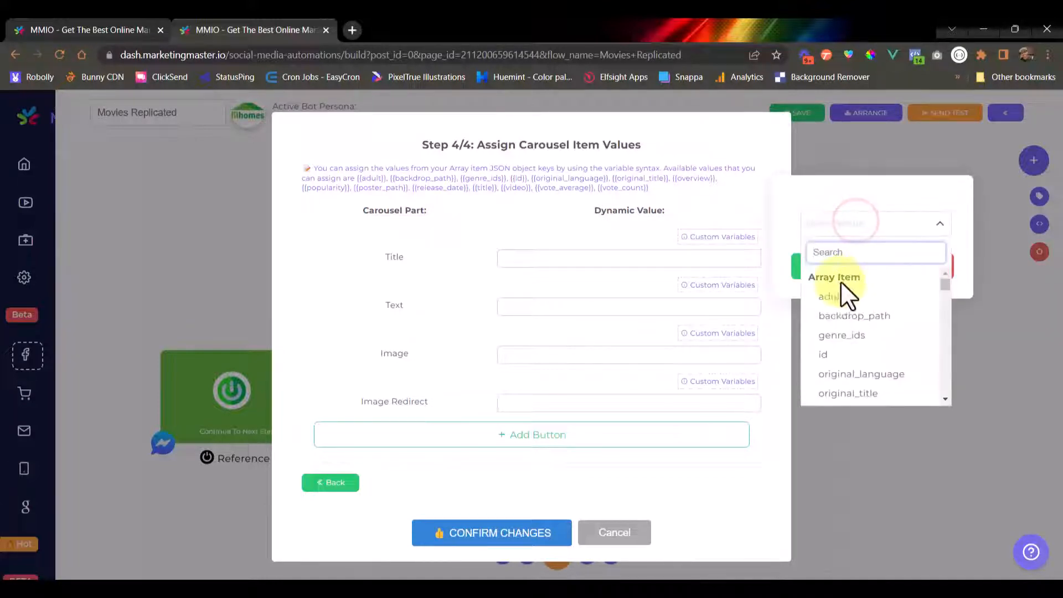
{"action": "scroll", "coordinate": [842, 308], "scroll_direction": "down", "scroll_amount": 5}
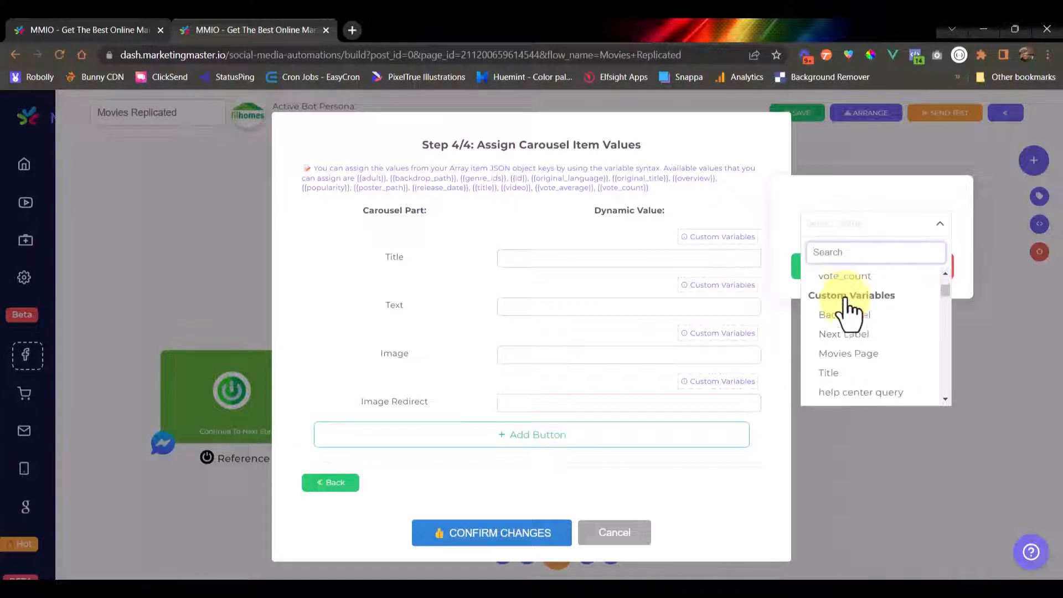
{"action": "scroll", "coordinate": [847, 311], "scroll_direction": "up", "scroll_amount": 5}
{"action": "scroll", "coordinate": [847, 311], "scroll_direction": "down", "scroll_amount": 6}
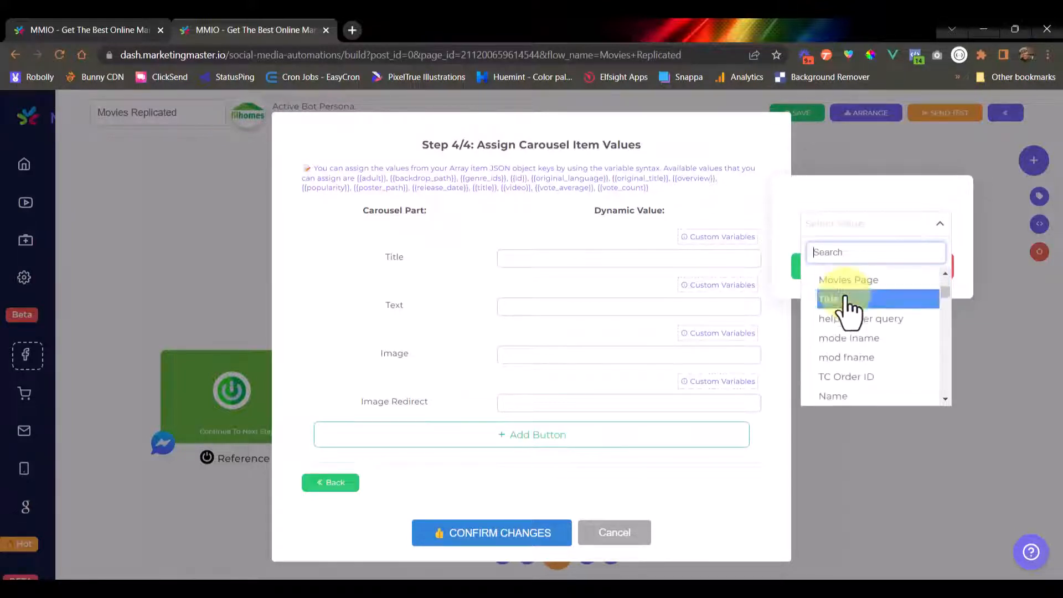
{"action": "scroll", "coordinate": [850, 312], "scroll_direction": "up", "scroll_amount": 2}
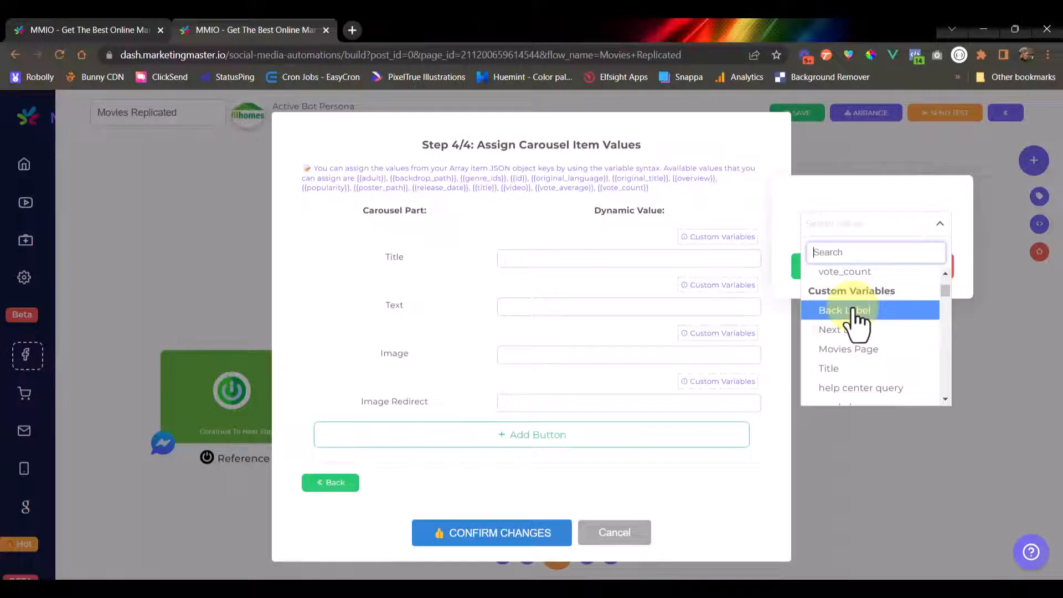
{"action": "scroll", "coordinate": [863, 354], "scroll_direction": "up", "scroll_amount": 4}
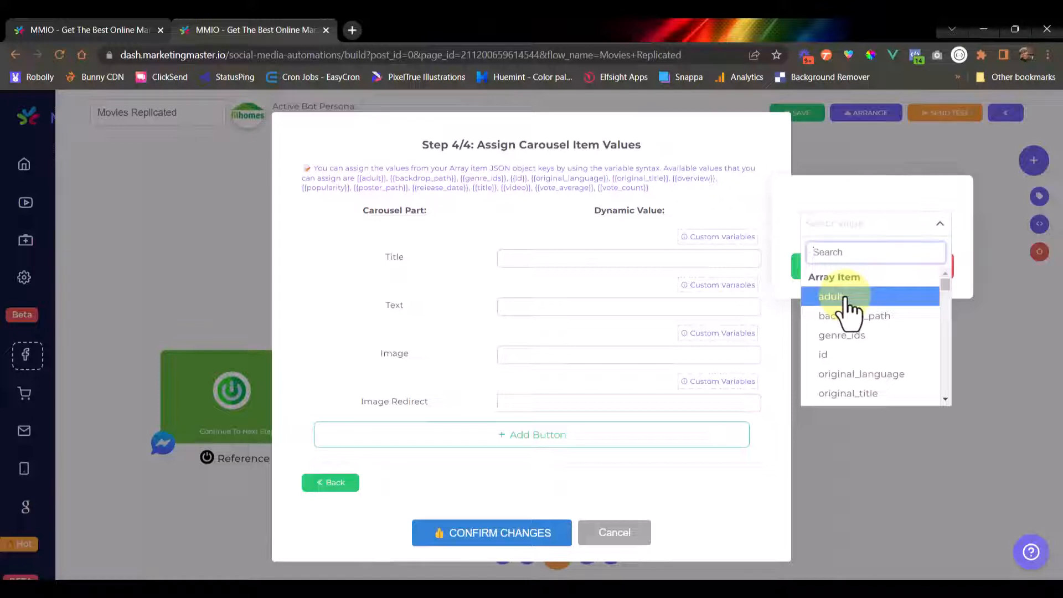
{"action": "scroll", "coordinate": [850, 313], "scroll_direction": "down", "scroll_amount": 2}
{"action": "scroll", "coordinate": [852, 310], "scroll_direction": "up", "scroll_amount": 2}
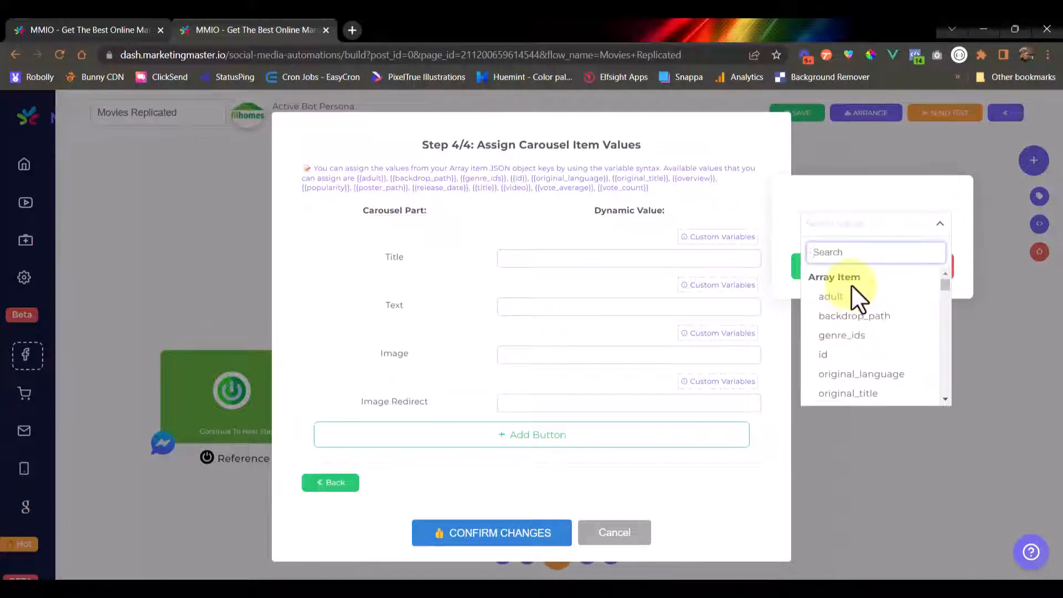
{"action": "scroll", "coordinate": [866, 313], "scroll_direction": "down", "scroll_amount": 1}
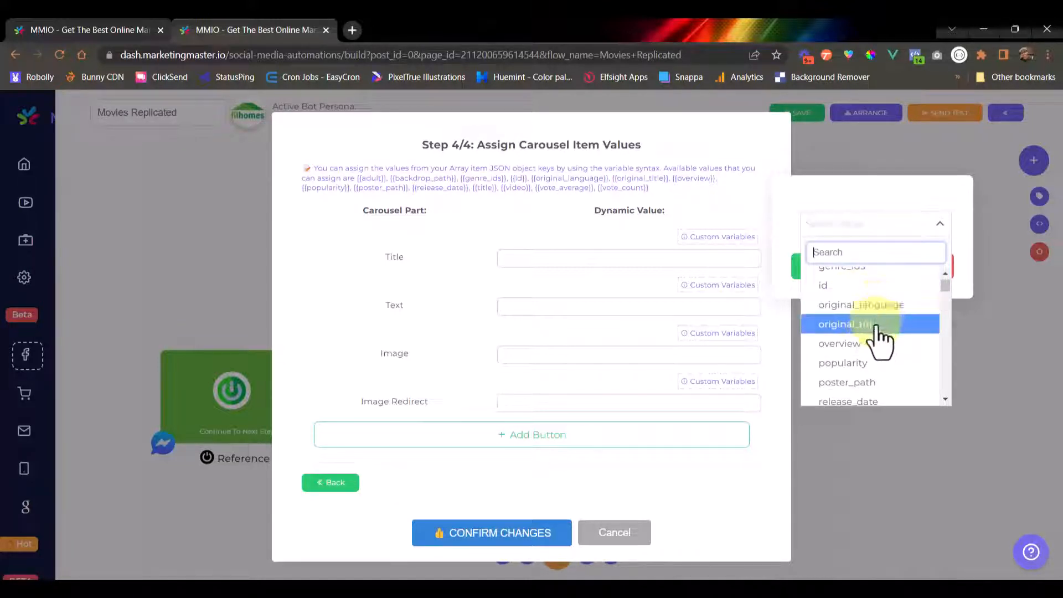
{"action": "left_click", "coordinate": [877, 327]}
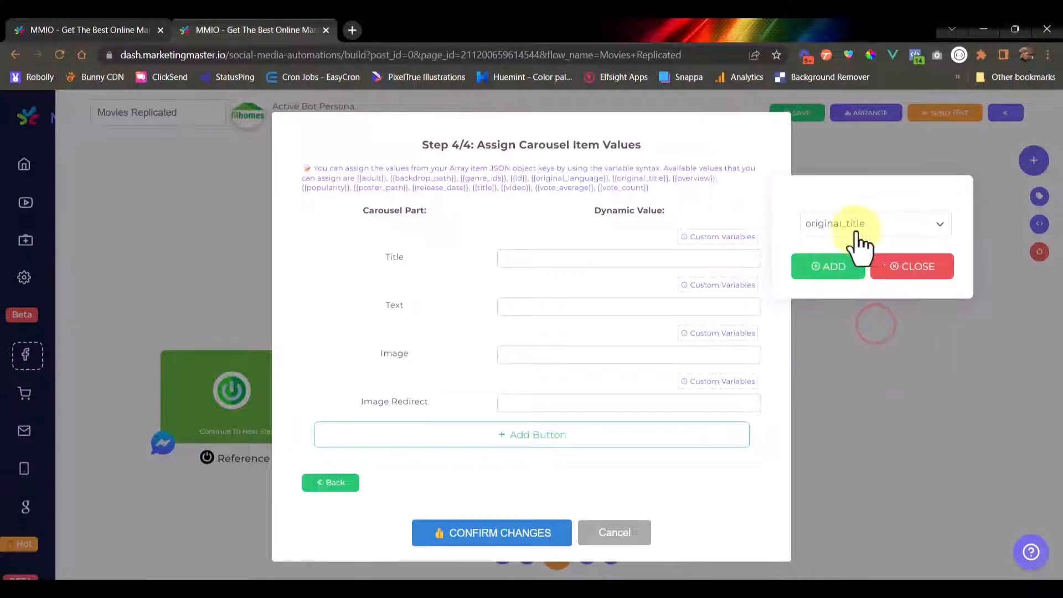
{"action": "left_click", "coordinate": [830, 269]}
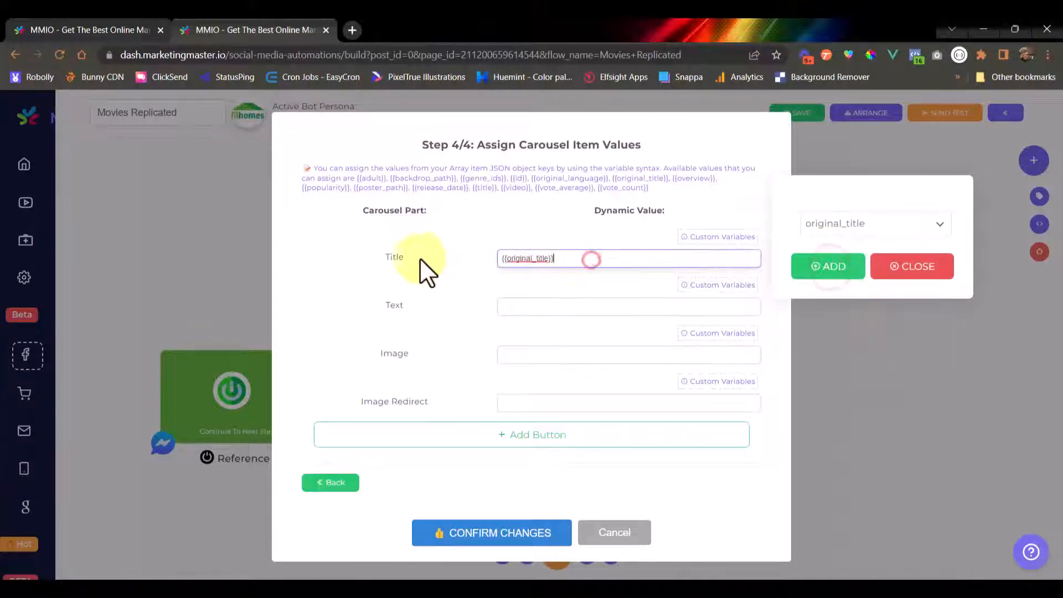
{"action": "double_click", "coordinate": [395, 257]}
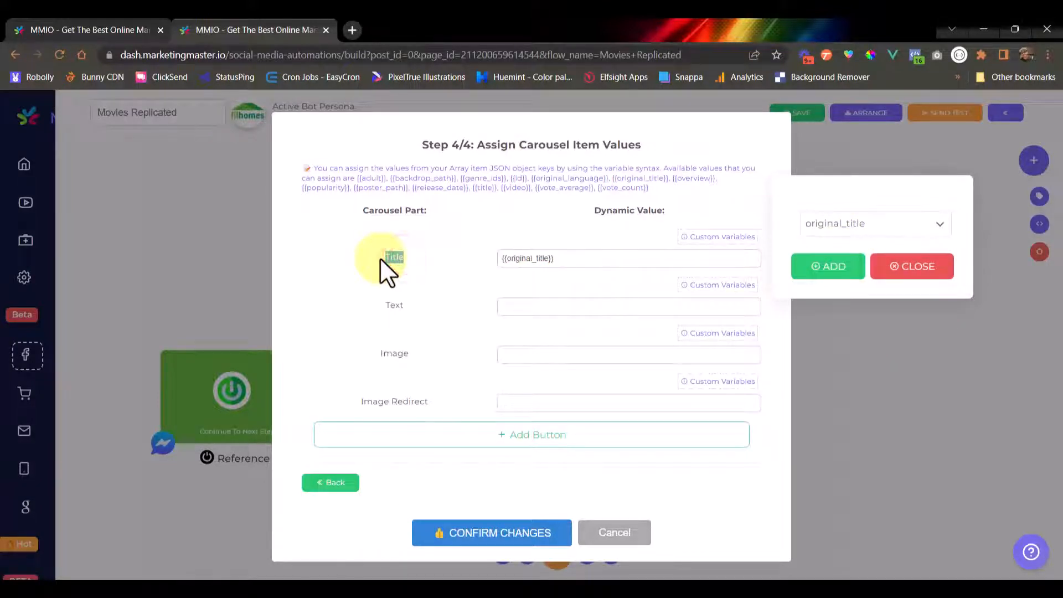
- Assign the array item variable overview to the carousel item's Text
{"action": "left_click", "coordinate": [509, 316]}
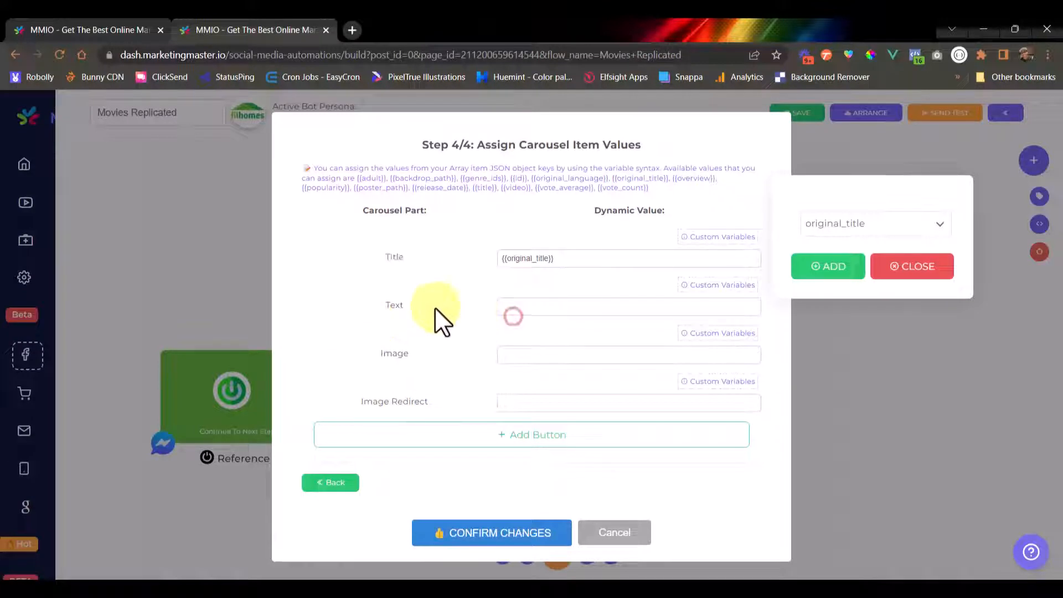
{"action": "double_click", "coordinate": [390, 306]}
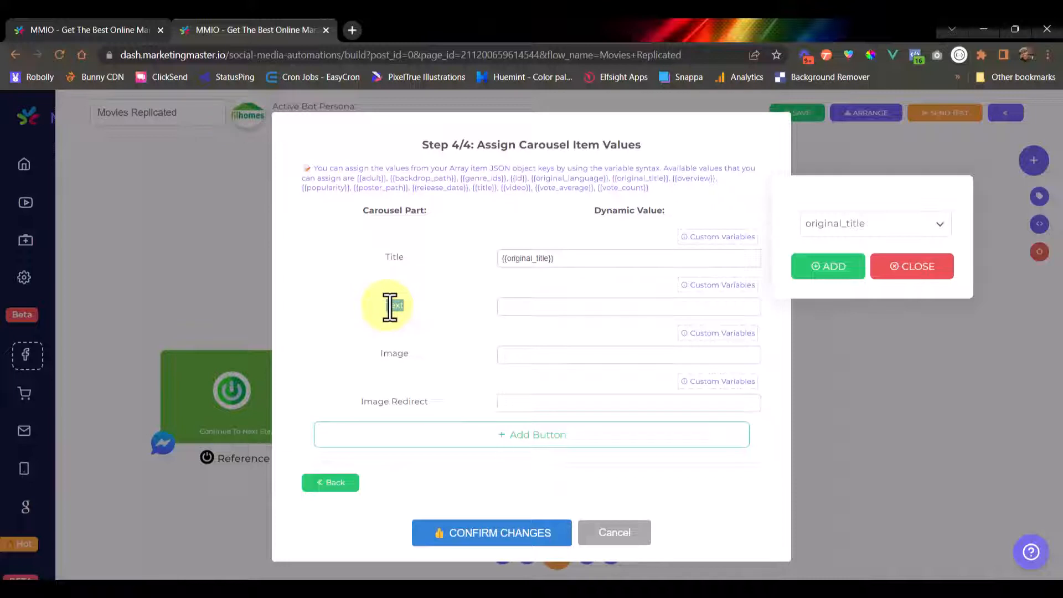
{"action": "left_click", "coordinate": [886, 223]}
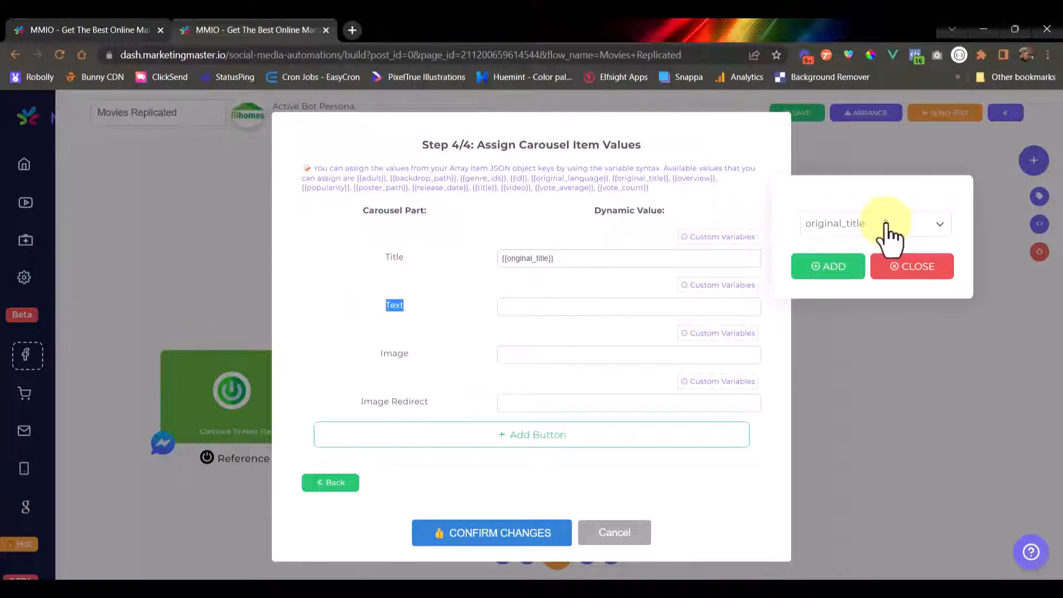
{"action": "left_click", "coordinate": [663, 314]}
{"action": "left_click", "coordinate": [720, 284]}
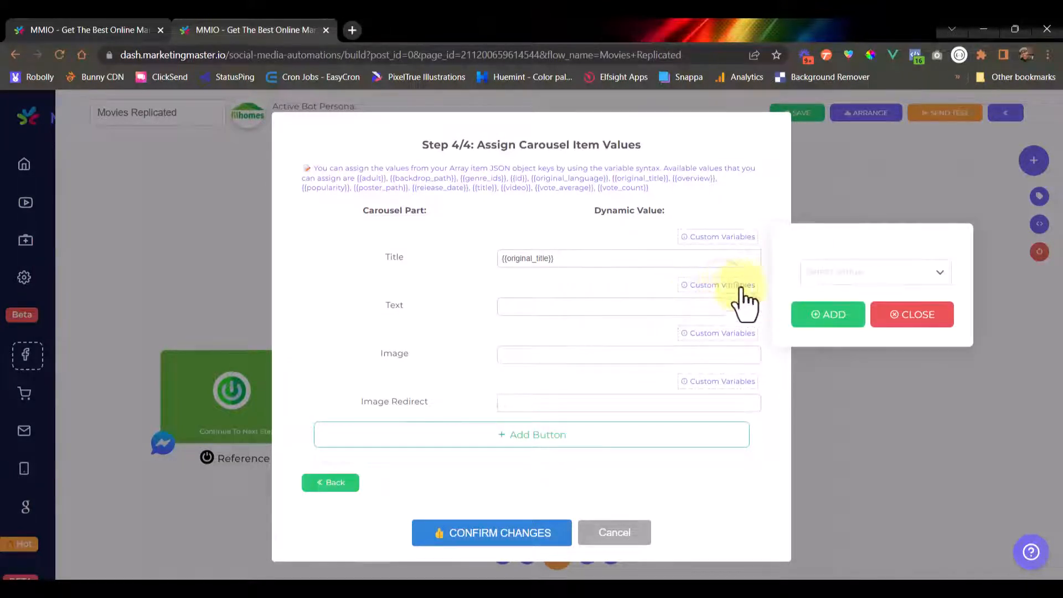
{"action": "left_click", "coordinate": [839, 274]}
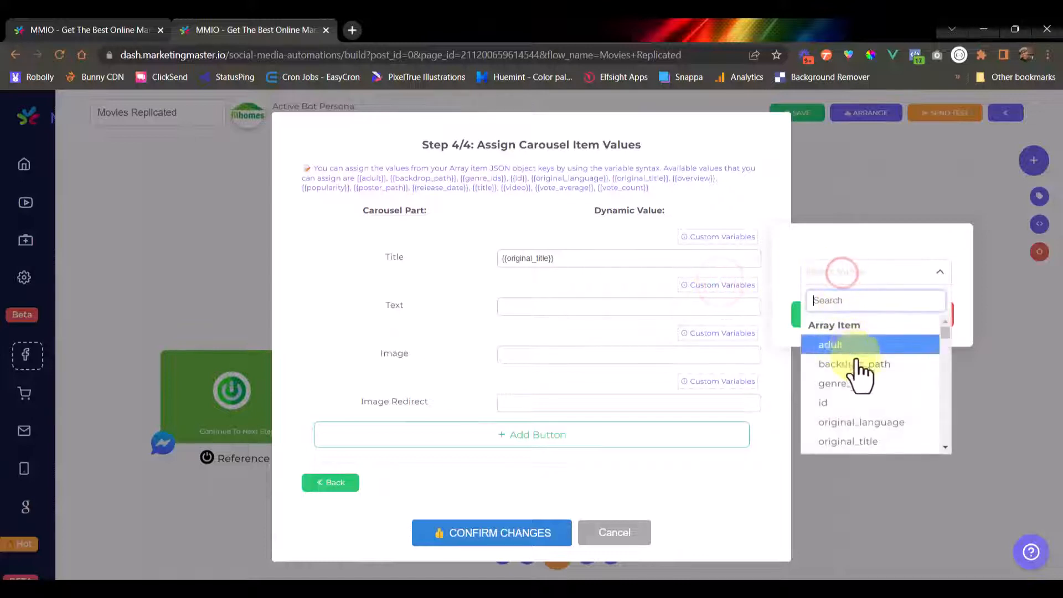
{"action": "scroll", "coordinate": [861, 371], "scroll_direction": "down", "scroll_amount": 3}
{"action": "scroll", "coordinate": [862, 375], "scroll_direction": "up", "scroll_amount": 3}
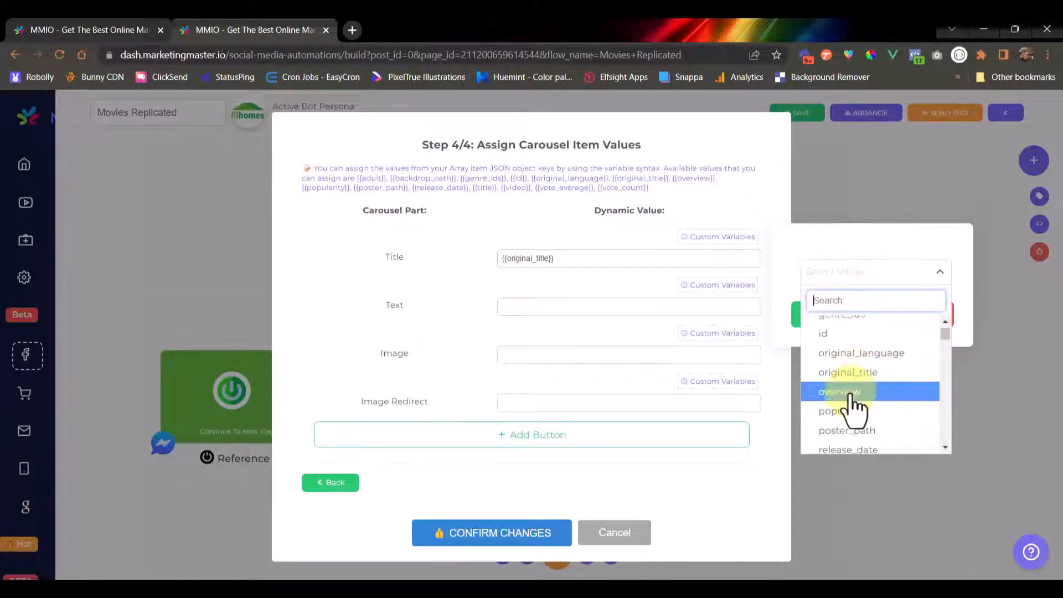
{"action": "left_click", "coordinate": [850, 391]}
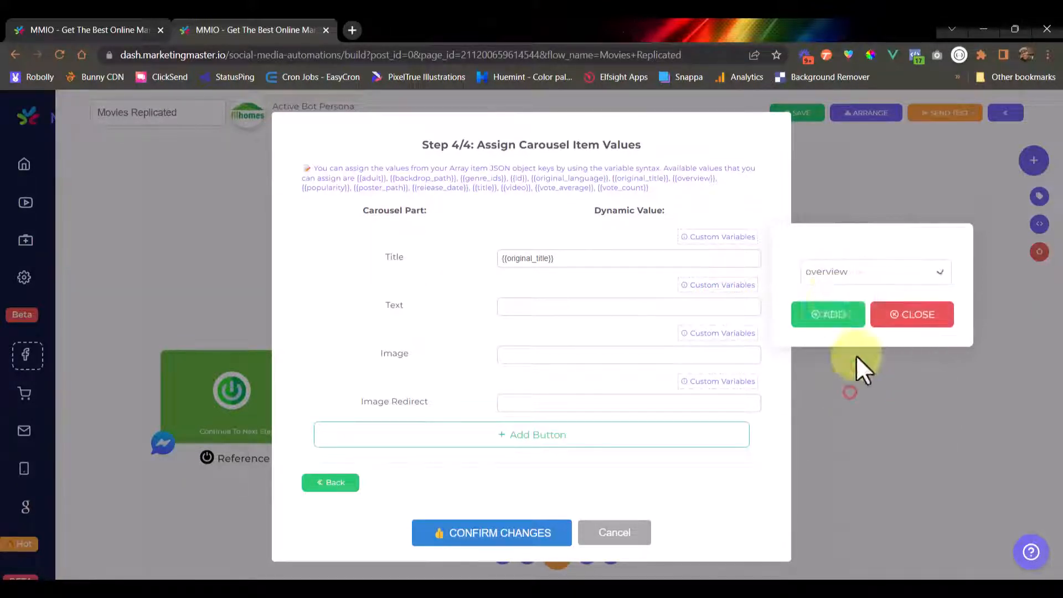
{"action": "left_click", "coordinate": [936, 312]}
- Return to the source array assignment and examine the overview value in the array item JSON sample
{"action": "left_click", "coordinate": [332, 485]}
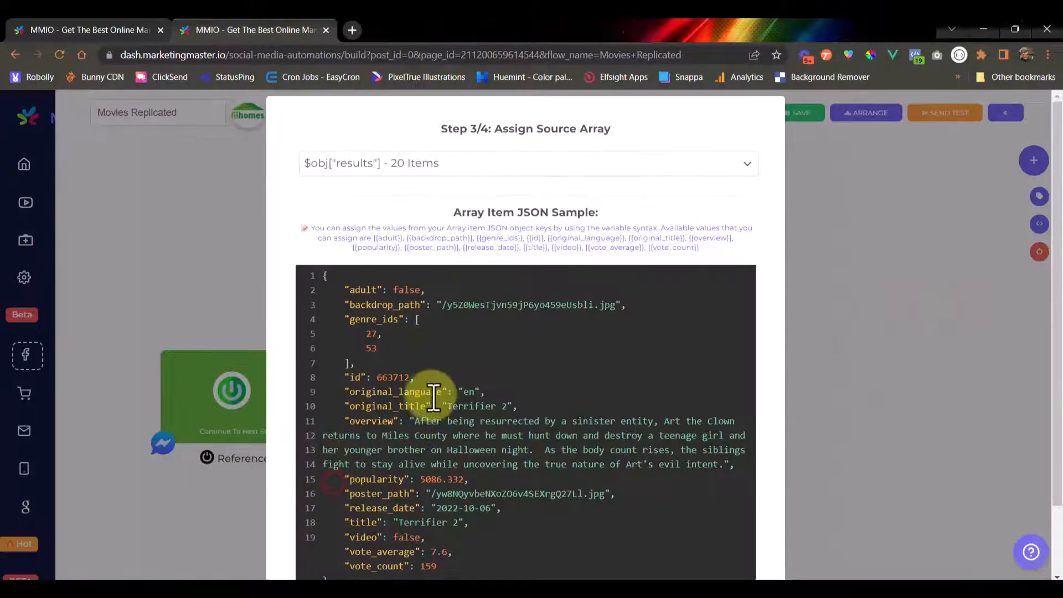
{"action": "scroll", "coordinate": [432, 396], "scroll_direction": "down", "scroll_amount": 2}
{"action": "left_click_drag", "start_coordinate": [413, 352], "coordinate": [759, 510]}
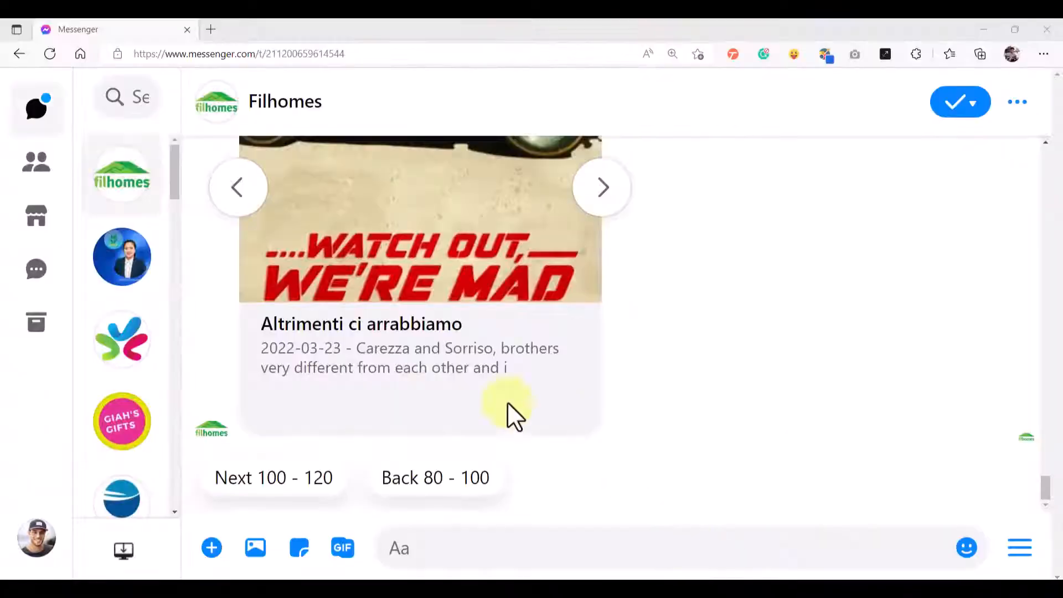
- Switch to the Messenger chat and examine the title and description text on the Altrimenti ci arrabbiamo movie card
{"action": "scroll", "coordinate": [397, 347], "scroll_direction": "up", "scroll_amount": 2}
{"action": "scroll", "coordinate": [269, 399], "scroll_direction": "down", "scroll_amount": 1}
{"action": "left_click_drag", "start_coordinate": [268, 399], "coordinate": [523, 431]}
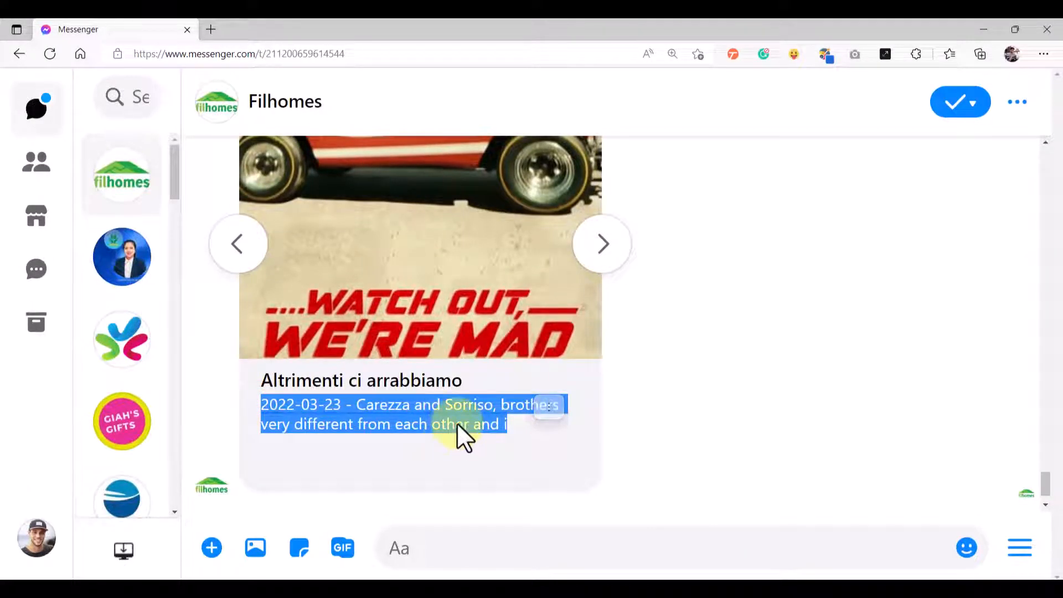
{"action": "left_click", "coordinate": [361, 419]}
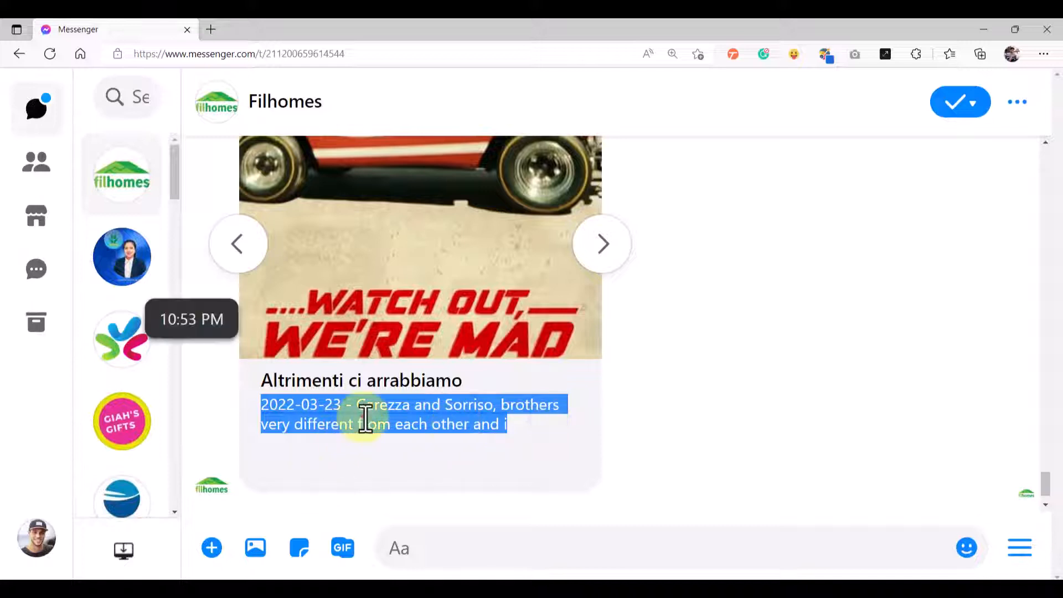
{"action": "left_click_drag", "start_coordinate": [258, 380], "coordinate": [480, 381]}
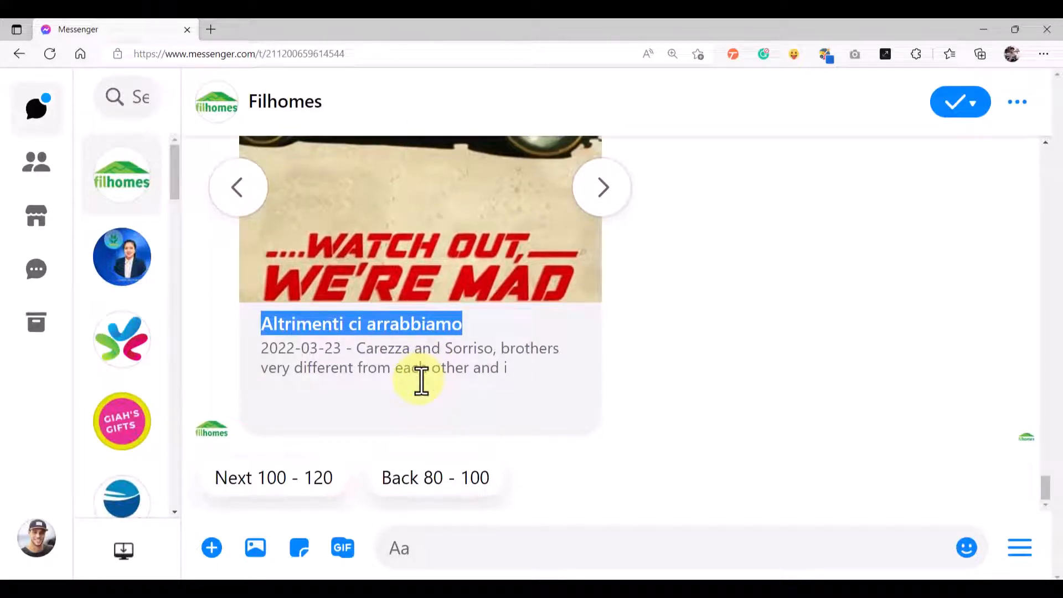
{"action": "left_click_drag", "start_coordinate": [263, 347], "coordinate": [505, 366]}
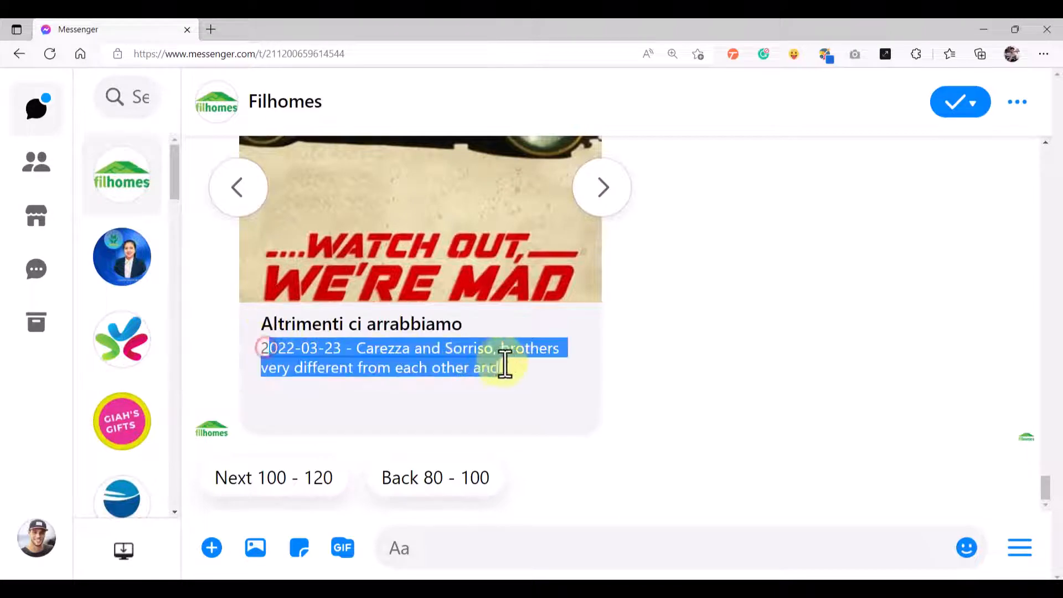
{"action": "left_click", "coordinate": [265, 351]}
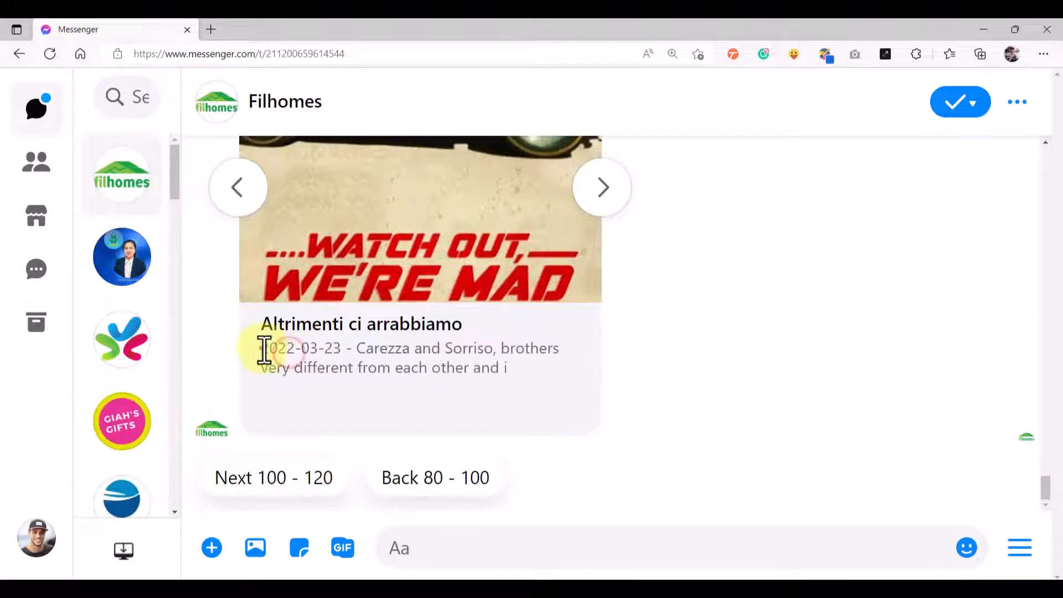
{"action": "left_click_drag", "start_coordinate": [271, 353], "coordinate": [529, 366]}
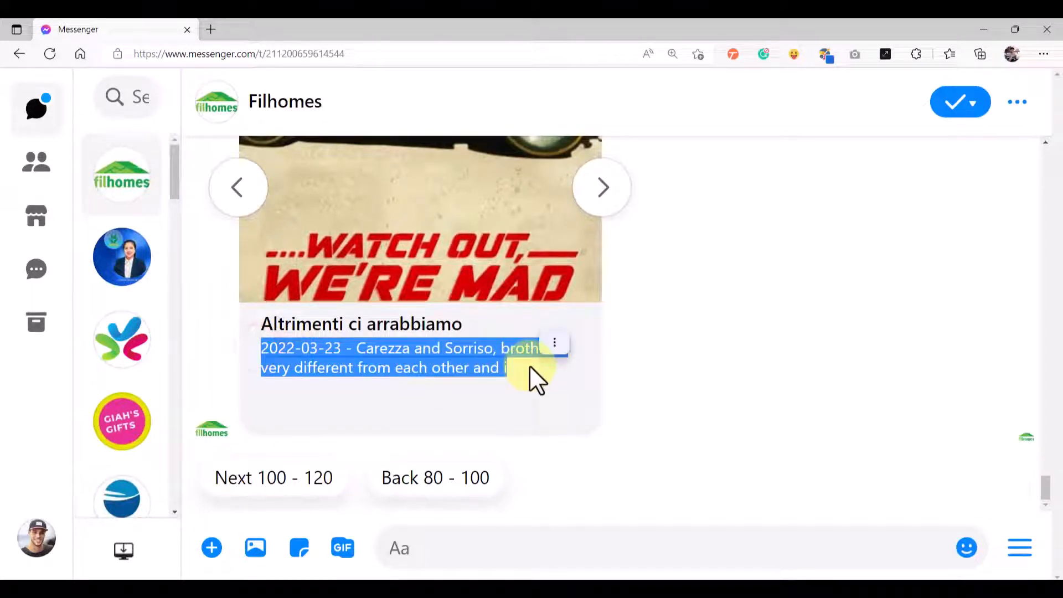
{"action": "left_click", "coordinate": [299, 355]}
{"action": "left_click_drag", "start_coordinate": [270, 351], "coordinate": [451, 368]}
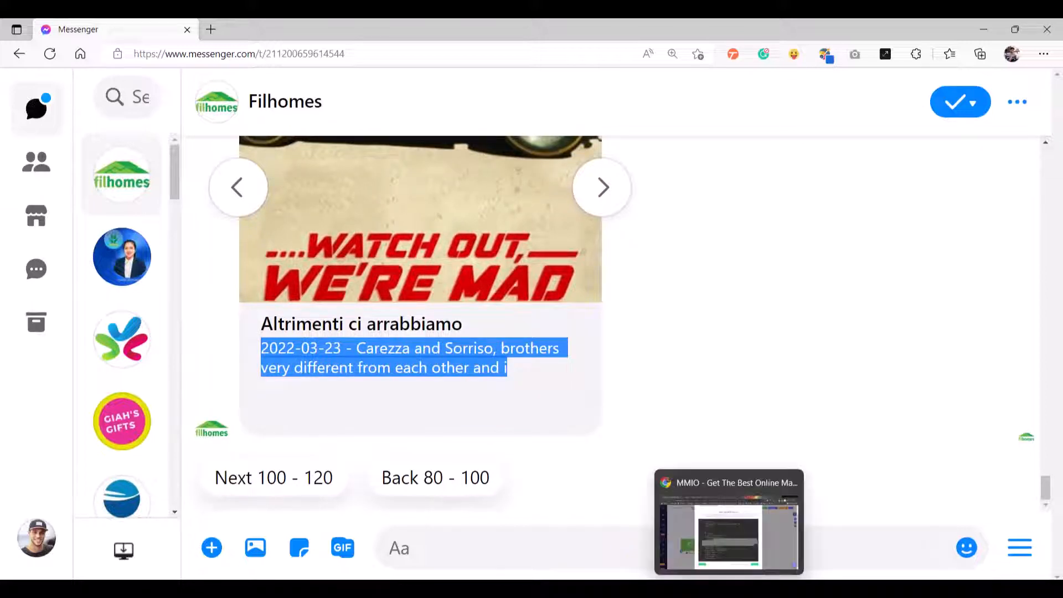
{"action": "left_click", "coordinate": [518, 394]}
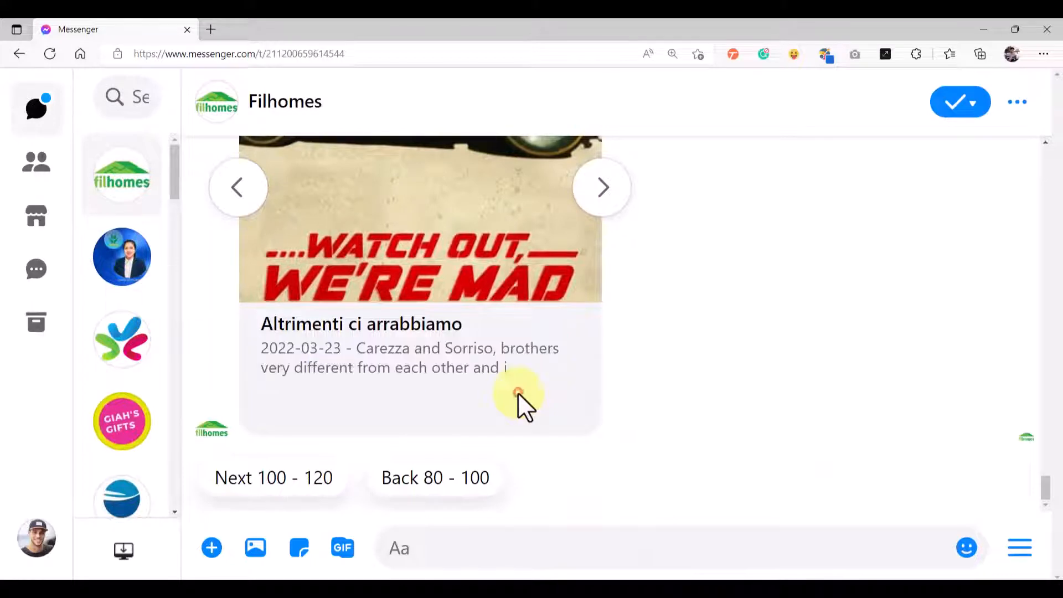
- Advance the movie carousel to The Jack in the Box: Awakening and examine its title and description text
{"action": "scroll", "coordinate": [540, 379], "scroll_direction": "up", "scroll_amount": 3}
{"action": "scroll", "coordinate": [546, 382], "scroll_direction": "up", "scroll_amount": 3}
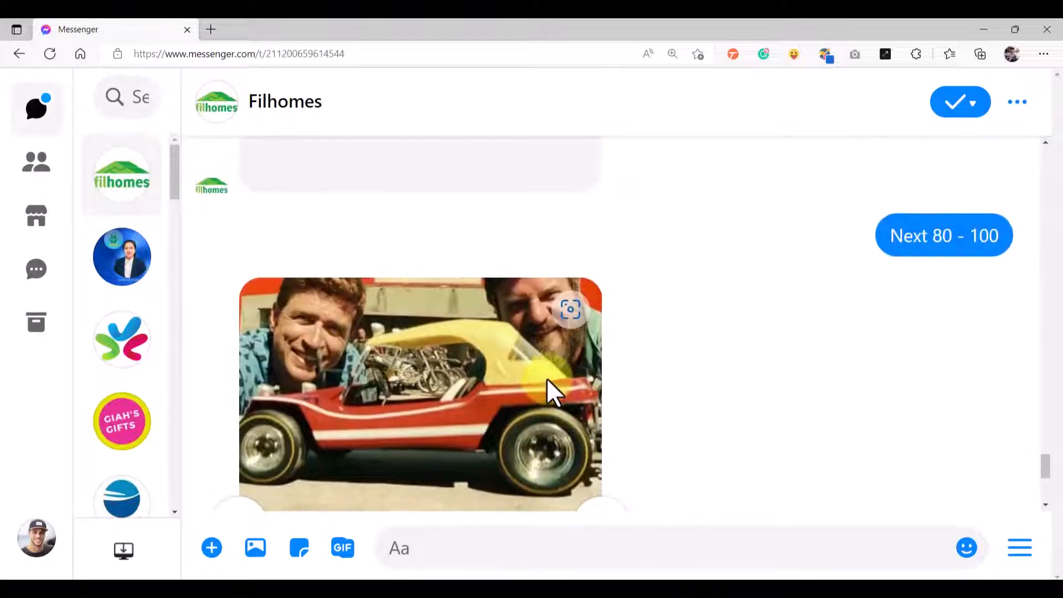
{"action": "scroll", "coordinate": [546, 383], "scroll_direction": "down", "scroll_amount": 4}
{"action": "left_click", "coordinate": [616, 293]}
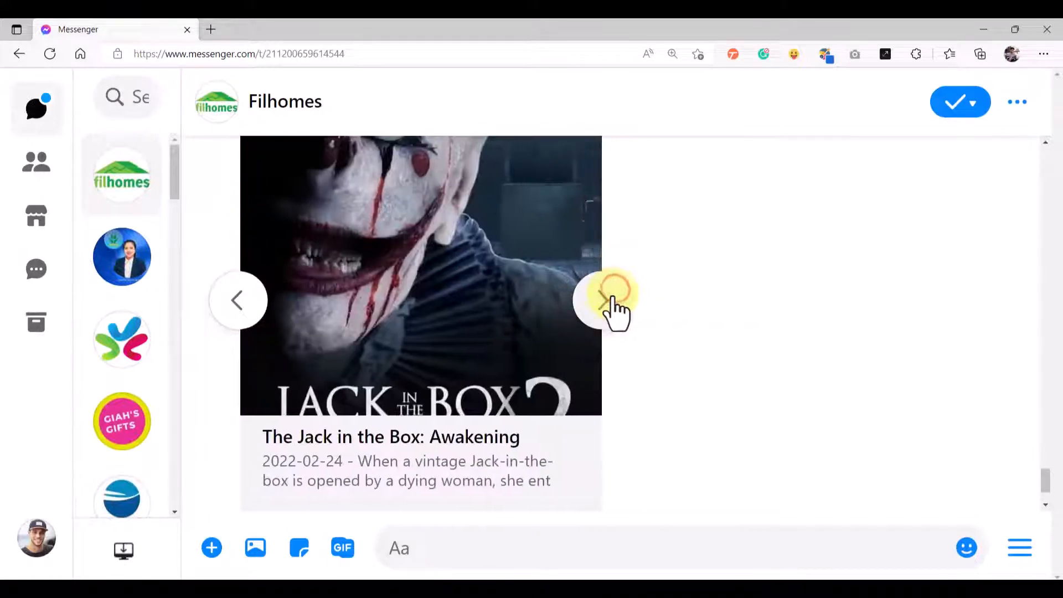
{"action": "scroll", "coordinate": [536, 316], "scroll_direction": "up", "scroll_amount": 1}
{"action": "scroll", "coordinate": [482, 316], "scroll_direction": "down", "scroll_amount": 3}
{"action": "left_click_drag", "start_coordinate": [321, 313], "coordinate": [480, 321]}
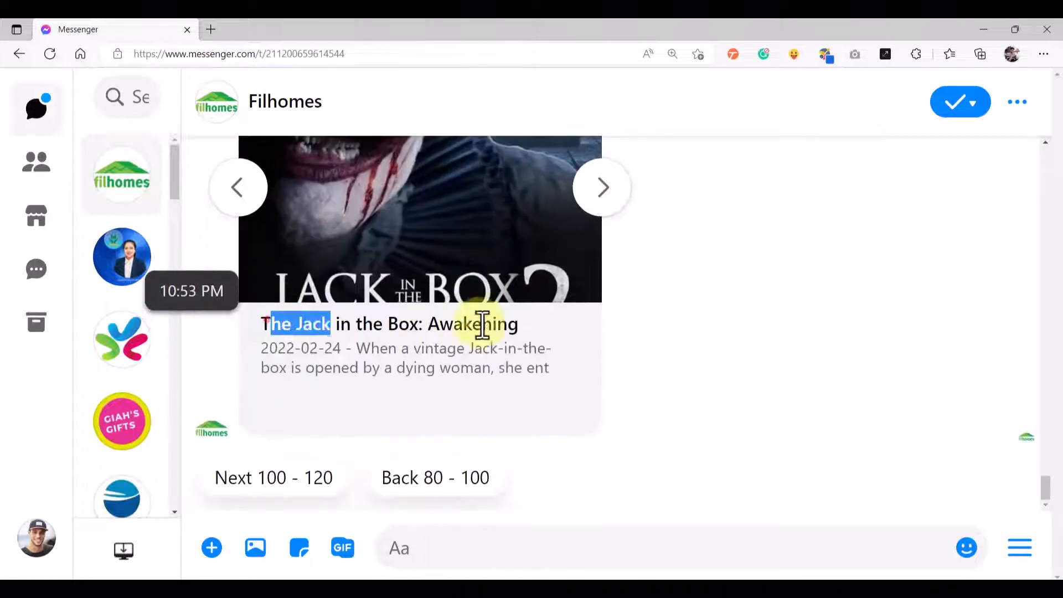
{"action": "left_click", "coordinate": [264, 316]}
{"action": "left_click_drag", "start_coordinate": [247, 342], "coordinate": [493, 386]}
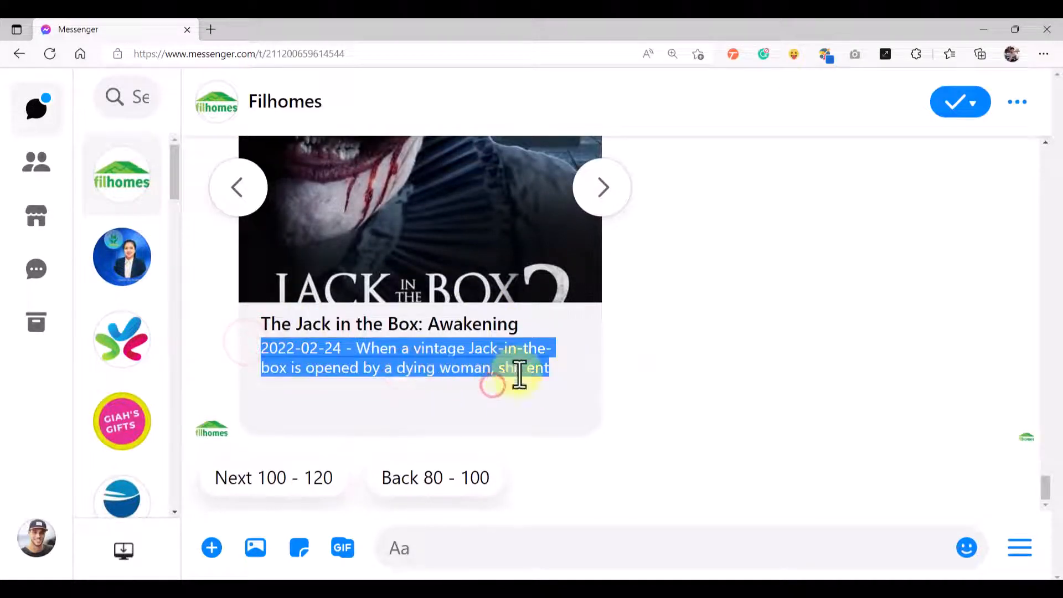
{"action": "left_click", "coordinate": [617, 401]}
{"action": "left_click_drag", "start_coordinate": [551, 368], "coordinate": [373, 381]}
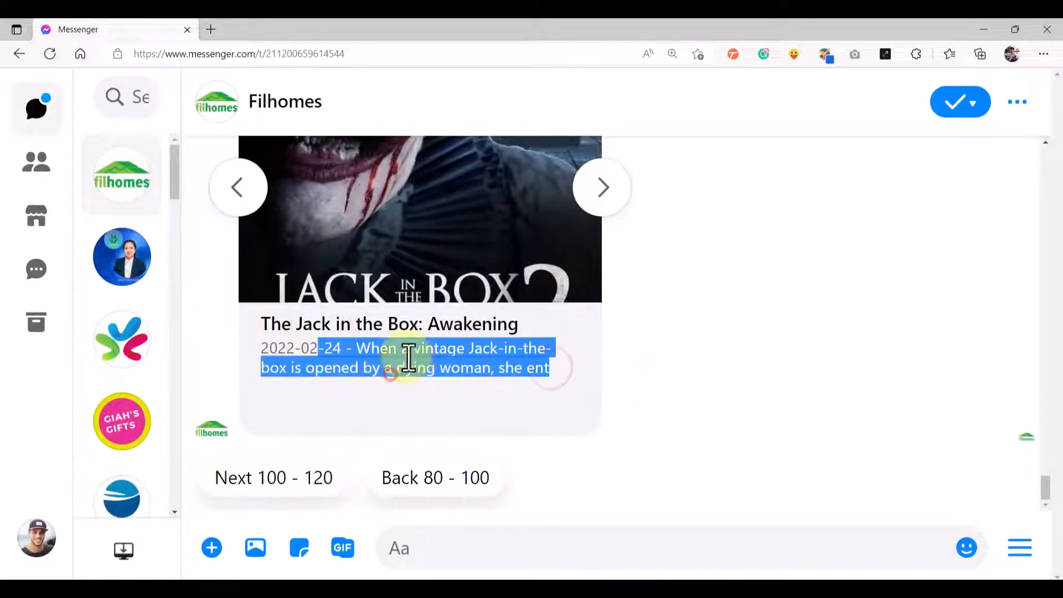
{"action": "left_click", "coordinate": [539, 385]}
- Switch back to the MMIO flow builder, proceed to the carousel item values and review the Text value
{"action": "left_click", "coordinate": [723, 593]}
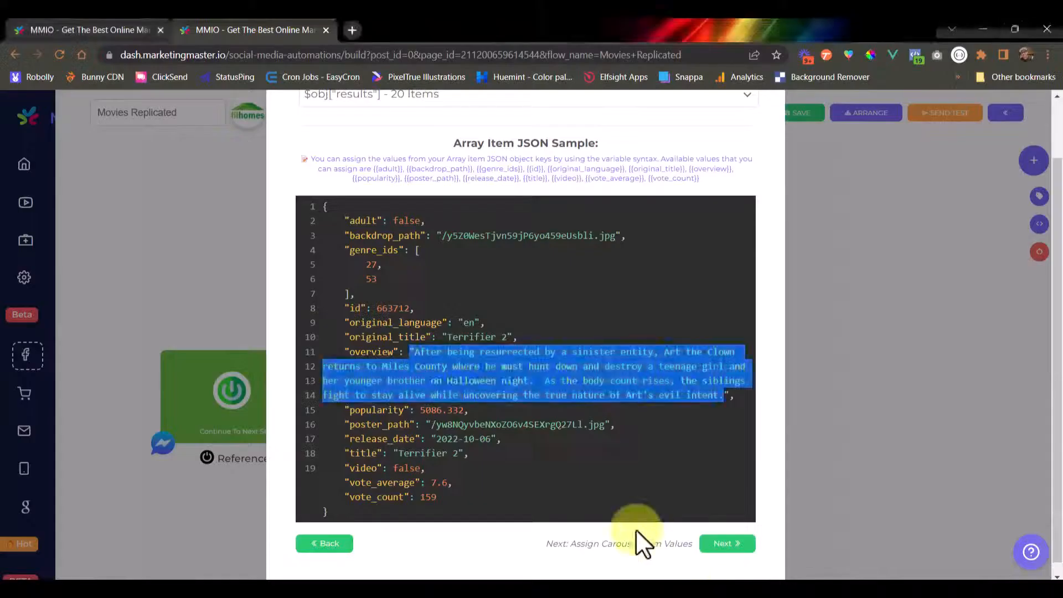
{"action": "left_click", "coordinate": [647, 451]}
{"action": "scroll", "coordinate": [658, 459], "scroll_direction": "down", "scroll_amount": 1}
{"action": "left_click", "coordinate": [727, 532]}
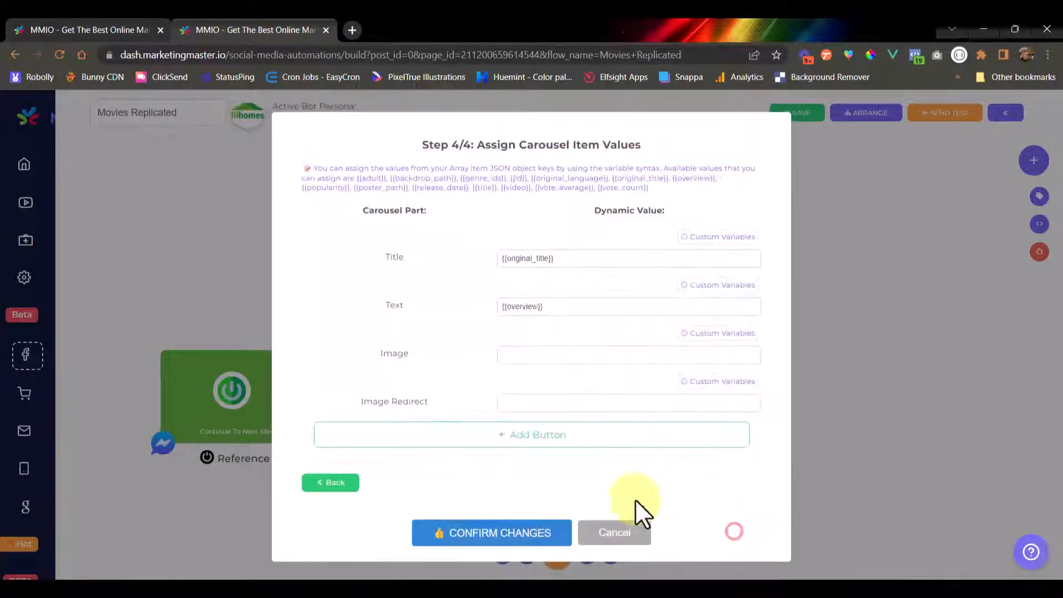
{"action": "left_click_drag", "start_coordinate": [573, 308], "coordinate": [417, 299]}
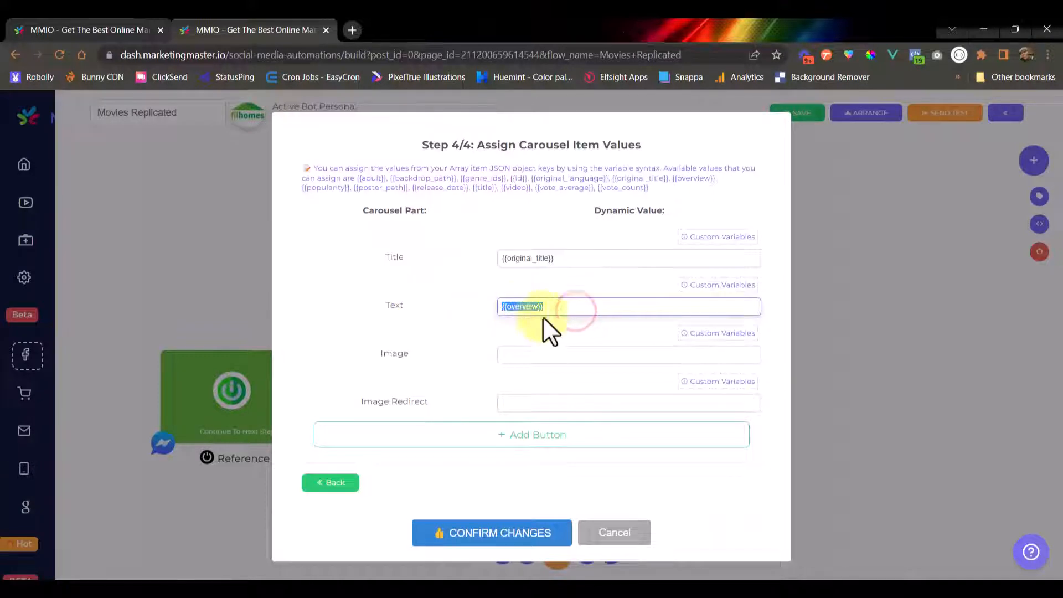
- Recheck the overview entry in the array item JSON sample, and return to the carousel item values
{"action": "left_click", "coordinate": [331, 482]}
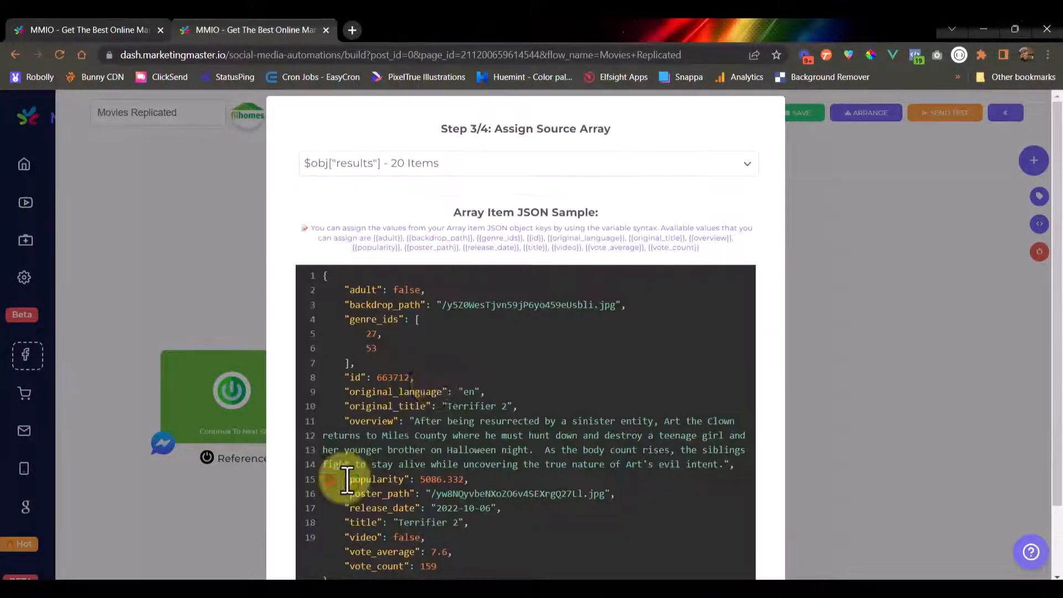
{"action": "triple_click", "coordinate": [371, 421]}
{"action": "triple_click", "coordinate": [371, 421]}
{"action": "scroll", "coordinate": [368, 427], "scroll_direction": "down", "scroll_amount": 1}
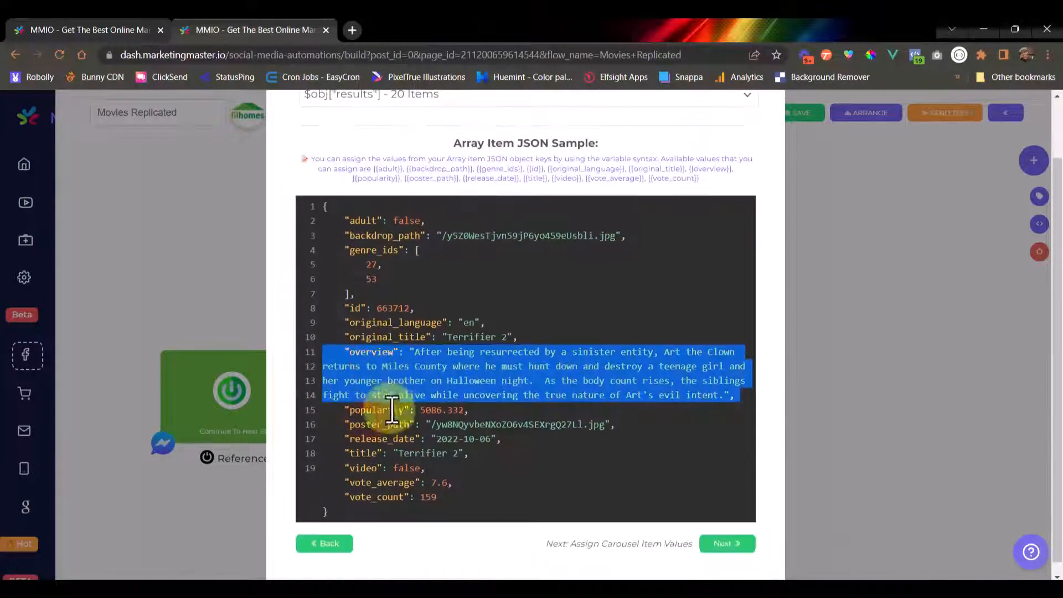
{"action": "left_click", "coordinate": [727, 544]}
- For the carousel item's Image, go back and examine the poster_path value in the array item JSON sample
{"action": "left_click", "coordinate": [529, 354]}
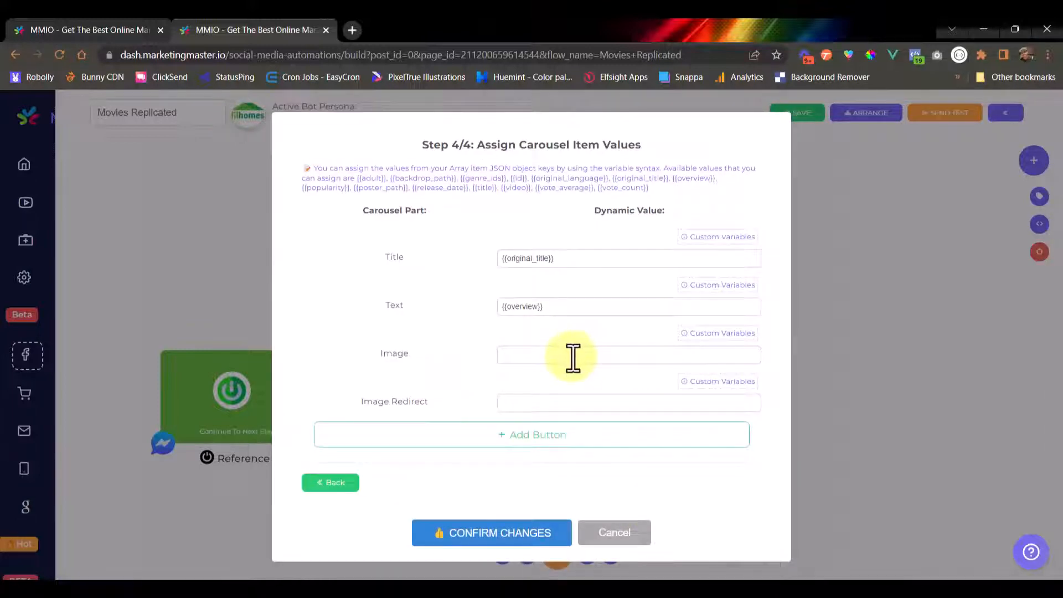
{"action": "left_click", "coordinate": [344, 483]}
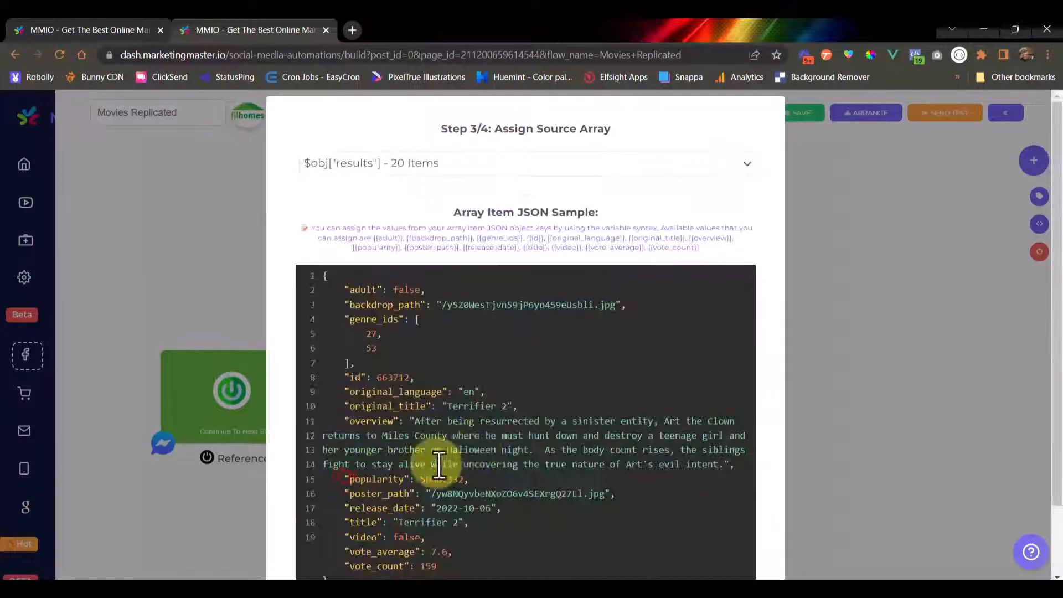
{"action": "scroll", "coordinate": [480, 446], "scroll_direction": "down", "scroll_amount": 1}
{"action": "left_click_drag", "start_coordinate": [431, 425], "coordinate": [610, 426]}
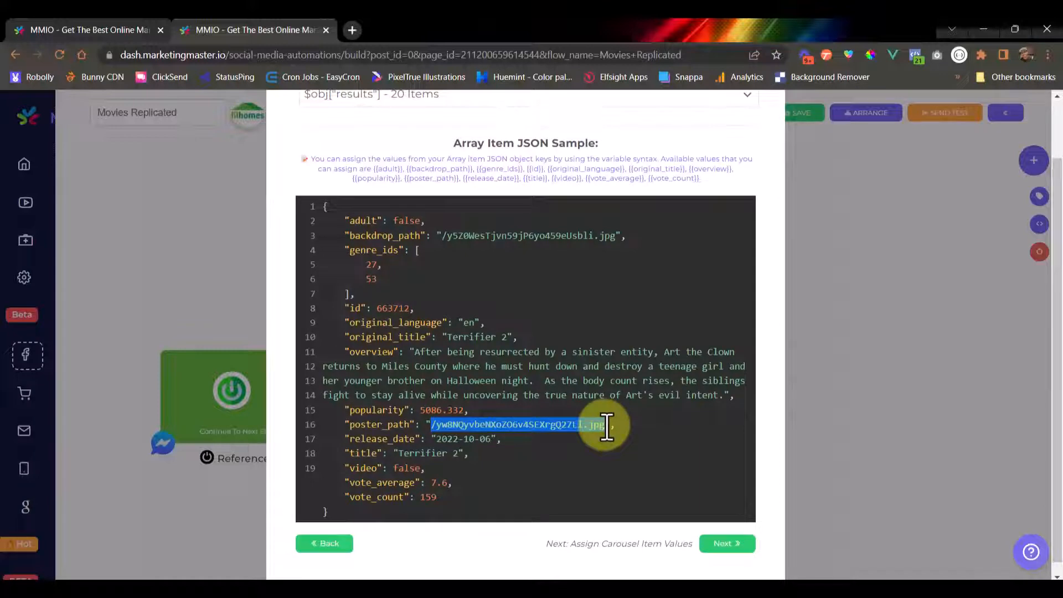
- In the original Movies flow, test the API request, map the response and proceed to the carousel item values
{"action": "left_click", "coordinate": [54, 22]}
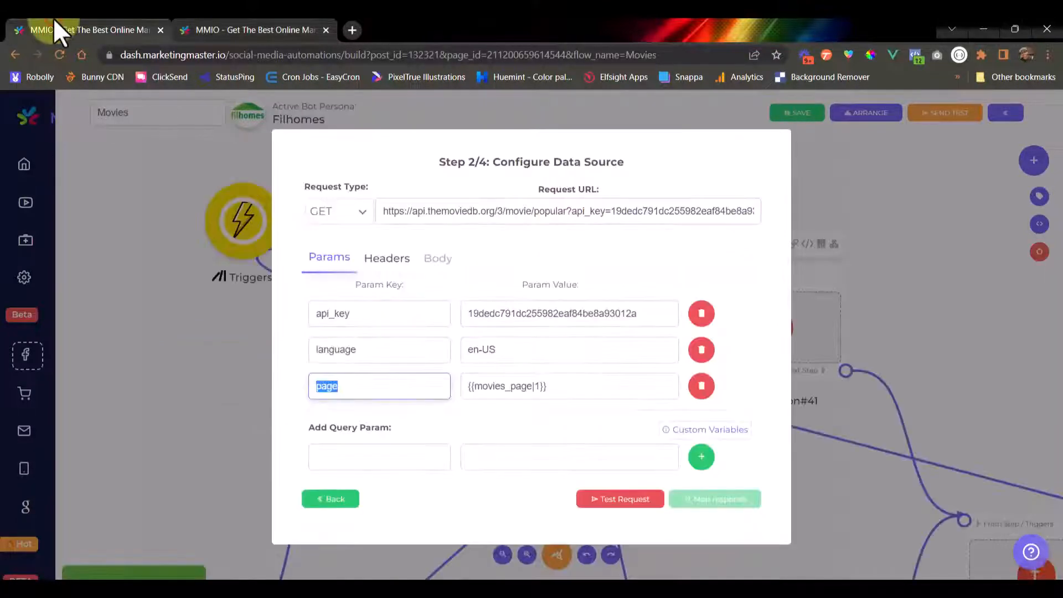
{"action": "left_click", "coordinate": [619, 500]}
{"action": "left_click", "coordinate": [716, 500]}
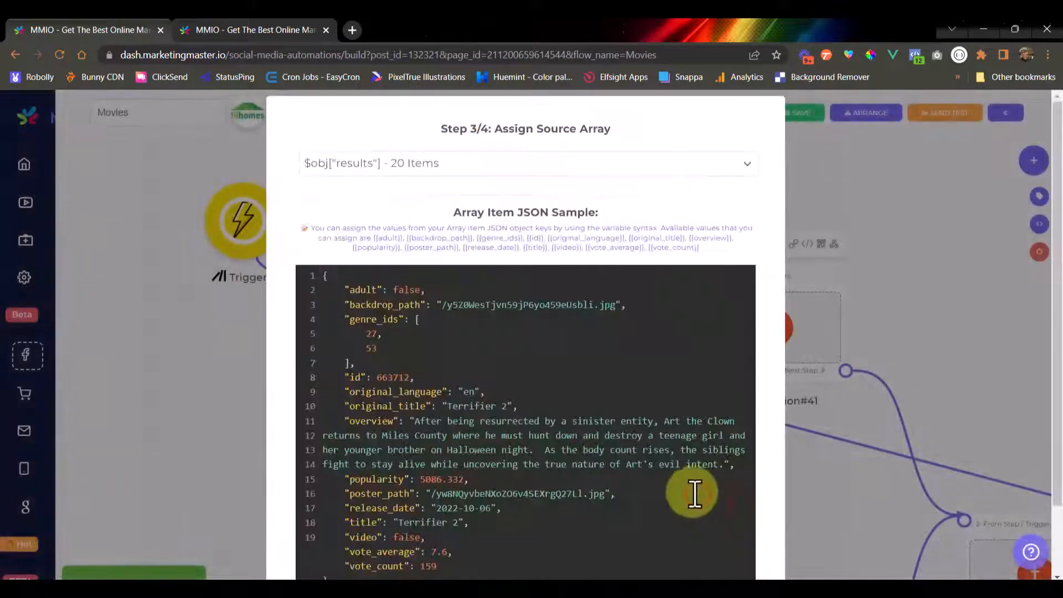
{"action": "scroll", "coordinate": [560, 469], "scroll_direction": "down", "scroll_amount": 1}
{"action": "left_click", "coordinate": [731, 545]}
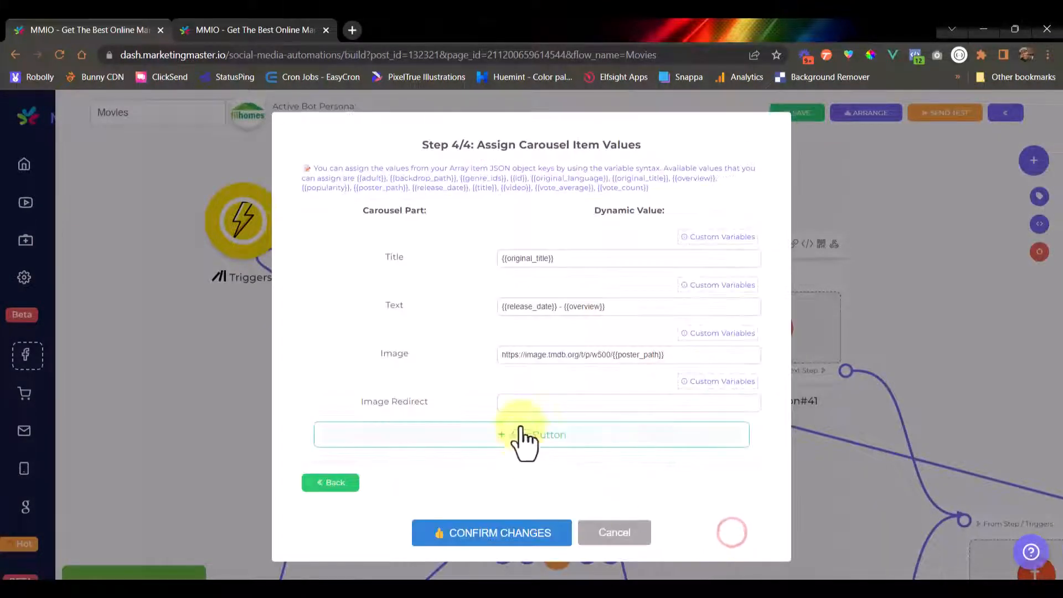
{"action": "left_click", "coordinate": [586, 355]}
{"action": "left_click", "coordinate": [679, 351]}
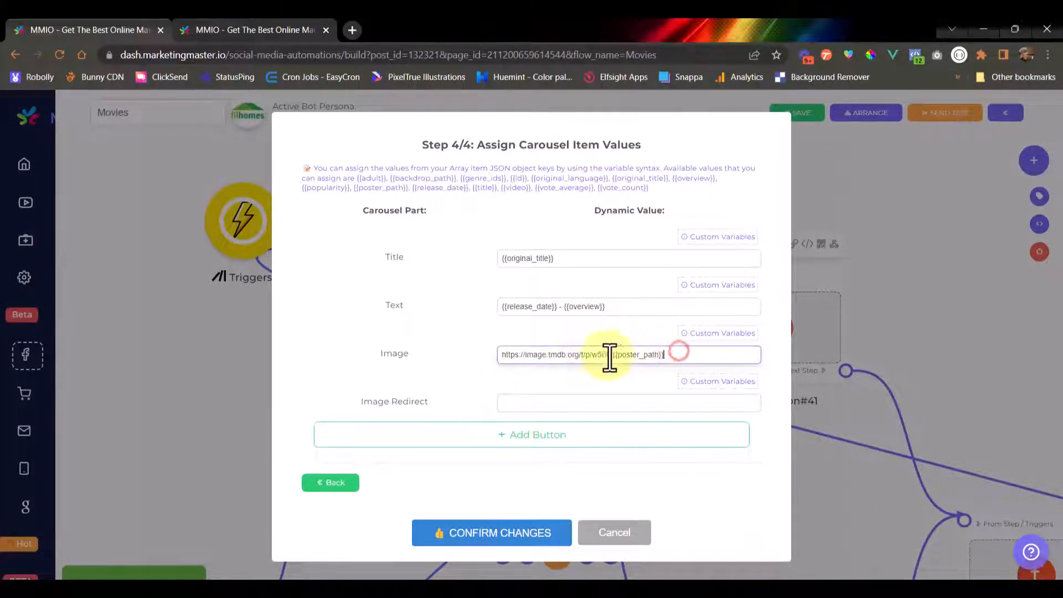
{"action": "left_click_drag", "start_coordinate": [613, 354], "coordinate": [461, 353]}
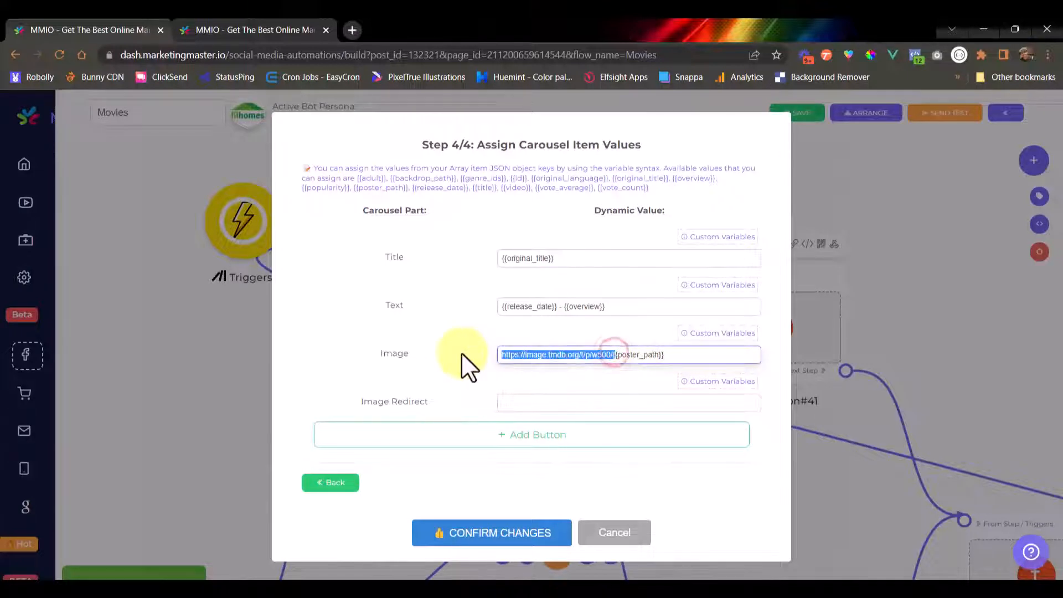
- Copy the selected base URL from the original Movies carousel's Image value
{"action": "right_click", "coordinate": [540, 355]}
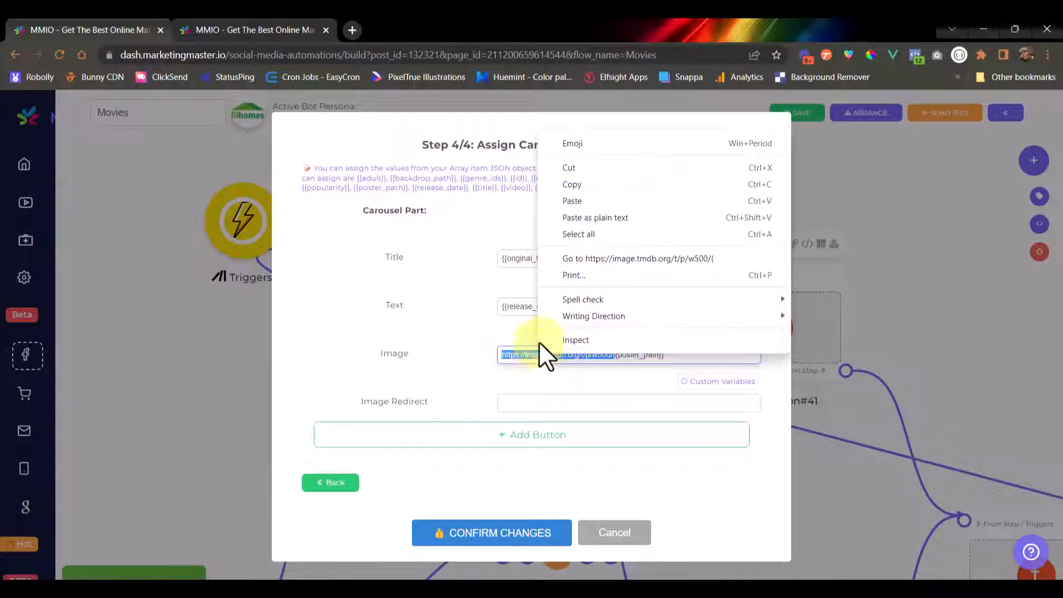
{"action": "left_click", "coordinate": [571, 185]}
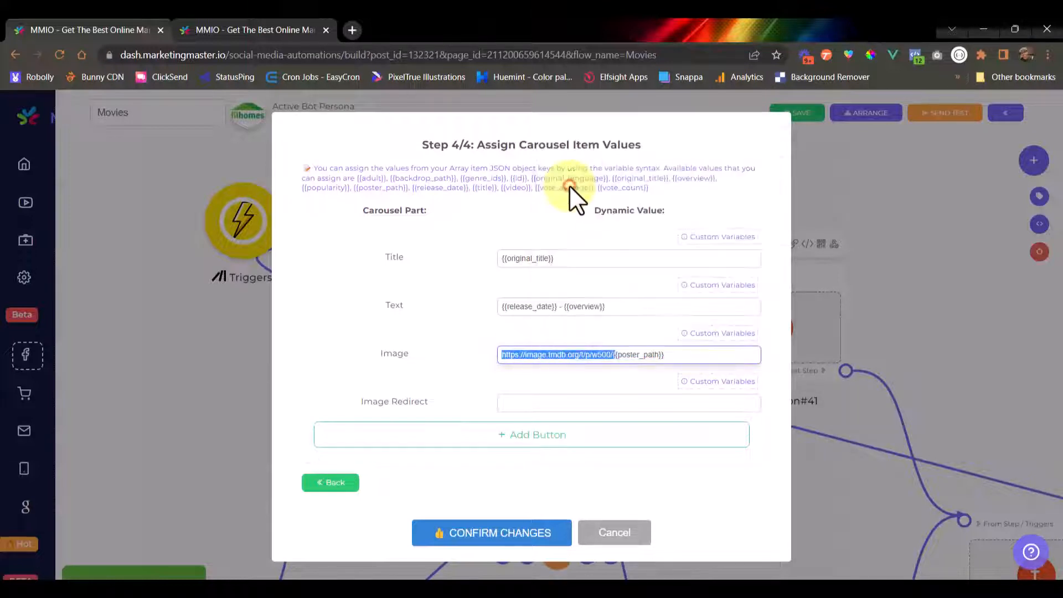
{"action": "left_click", "coordinate": [453, 363]}
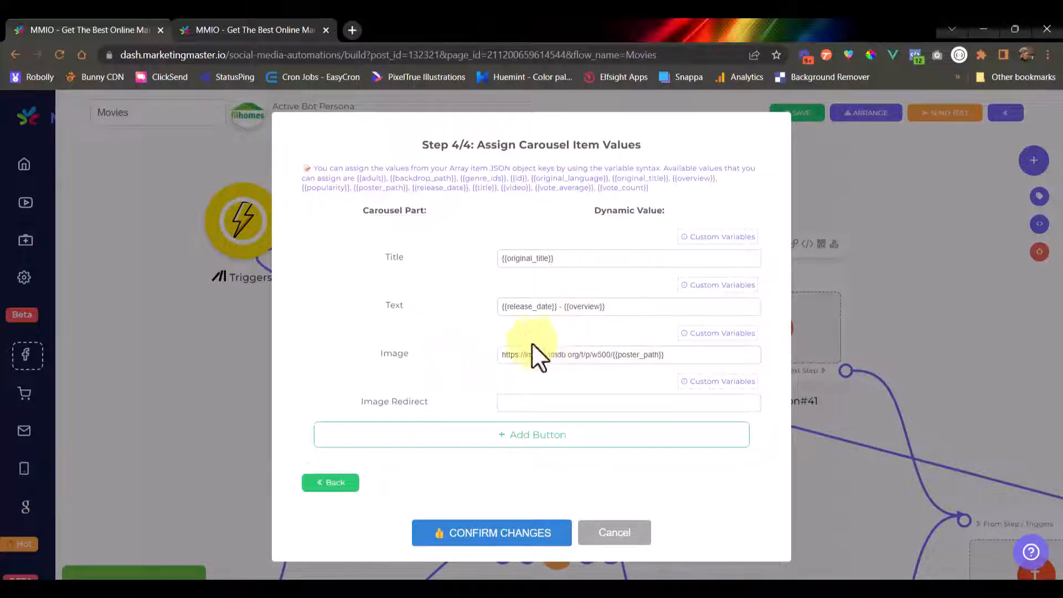
- Switch to the Movies Replicated flow and proceed from the array item JSON sample to the carousel item values
{"action": "left_click", "coordinate": [236, 21]}
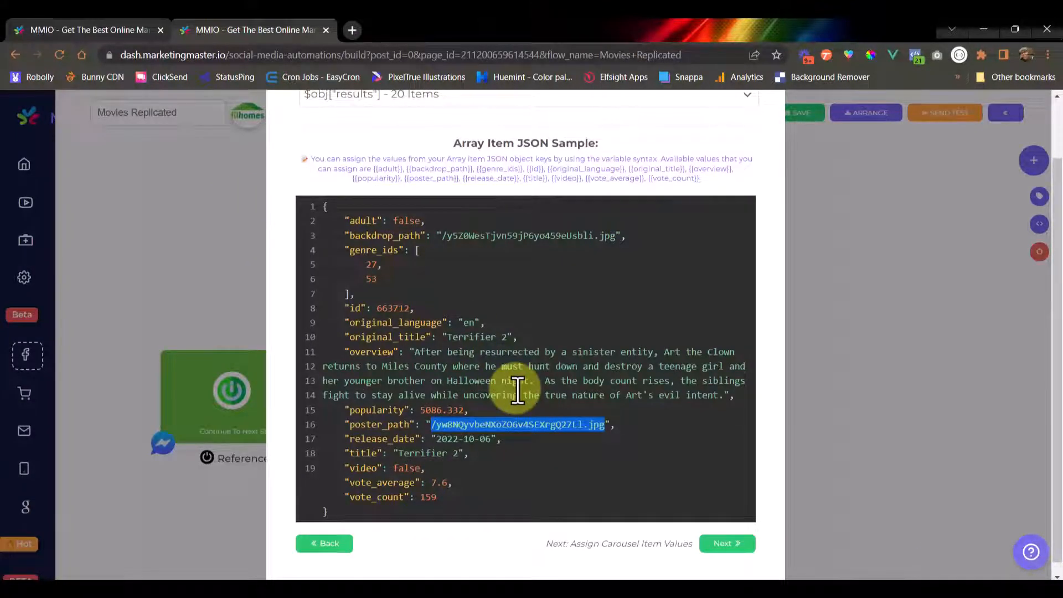
{"action": "scroll", "coordinate": [570, 407], "scroll_direction": "up", "scroll_amount": 1}
{"action": "left_click", "coordinate": [570, 409]}
{"action": "scroll", "coordinate": [576, 432], "scroll_direction": "down", "scroll_amount": 2}
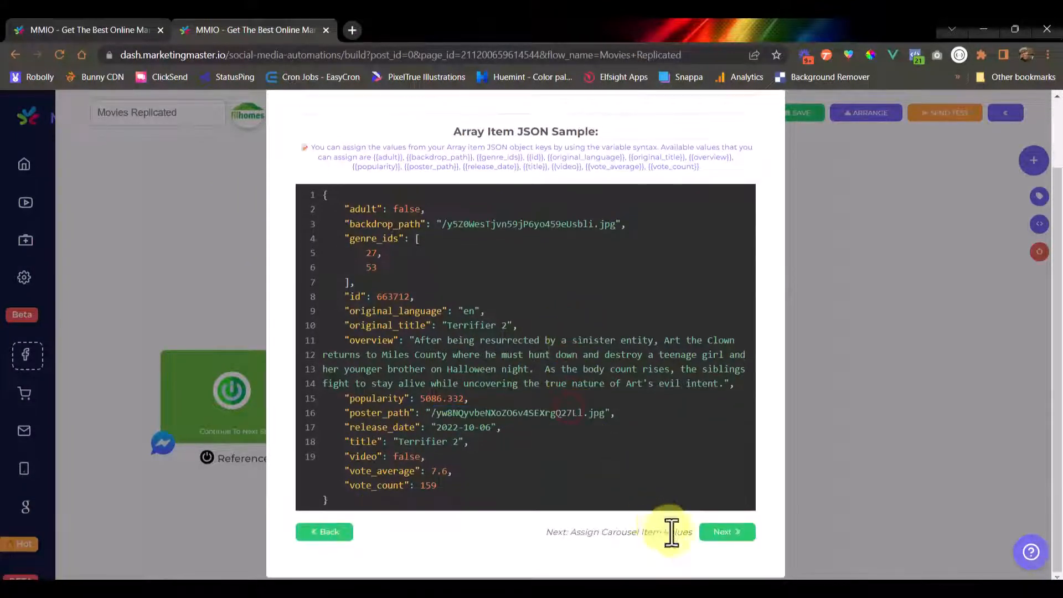
{"action": "left_click", "coordinate": [728, 532]}
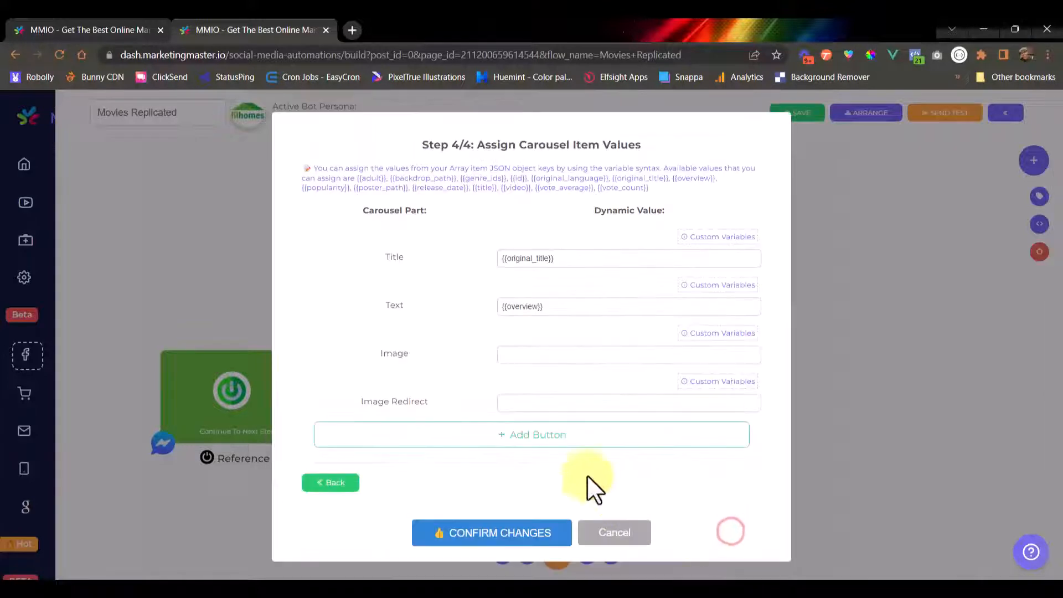
{"action": "left_click", "coordinate": [502, 354]}
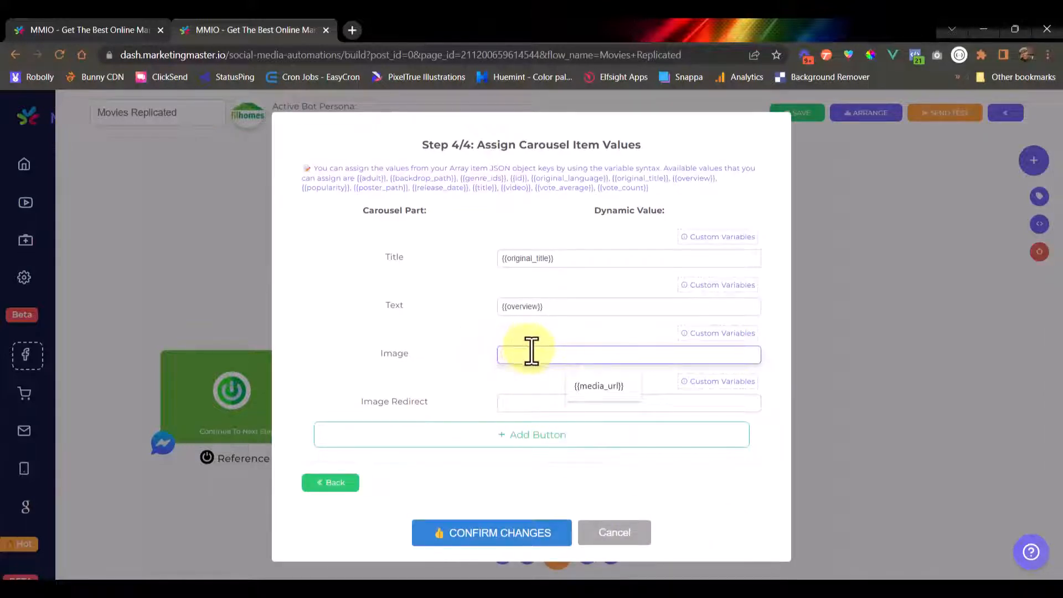
{"action": "left_click", "coordinate": [541, 355]}
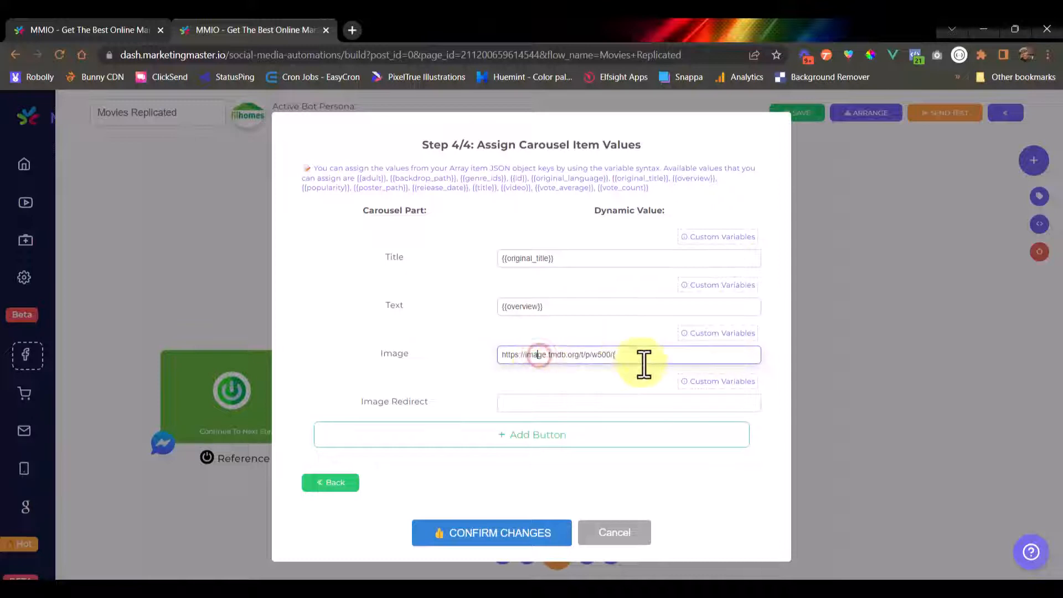
{"action": "left_click", "coordinate": [644, 354]}
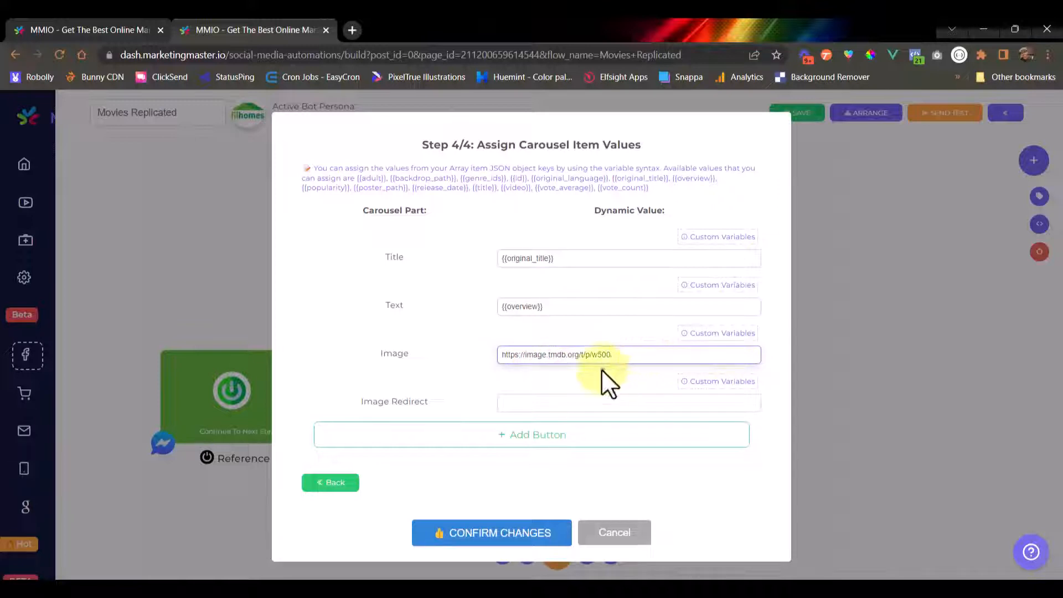
{"action": "left_click_drag", "start_coordinate": [636, 352], "coordinate": [368, 356]}
{"action": "left_click", "coordinate": [577, 384]}
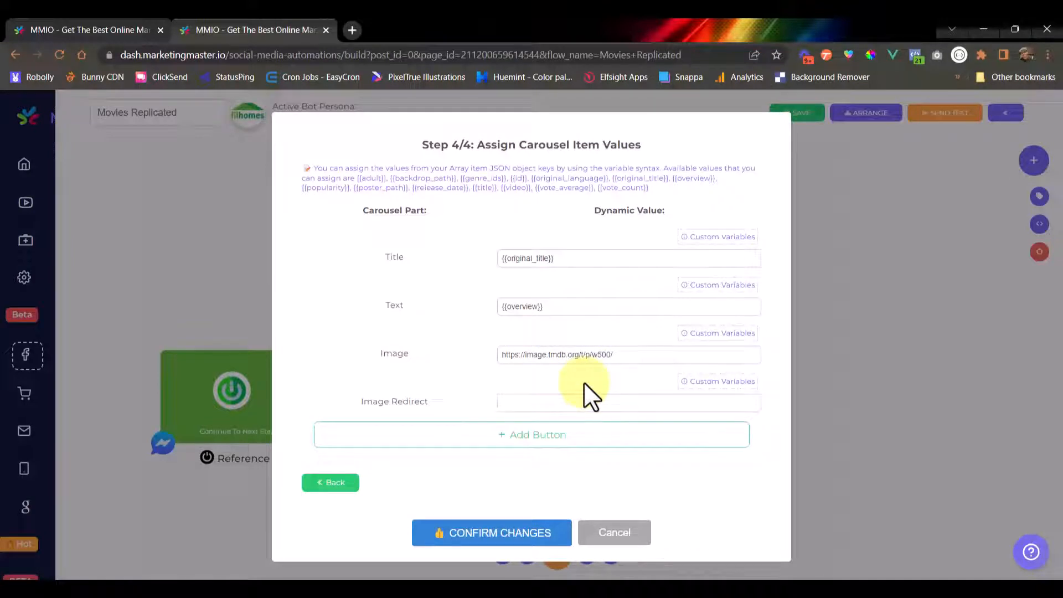
{"action": "left_click", "coordinate": [660, 354]}
{"action": "left_click", "coordinate": [603, 382]}
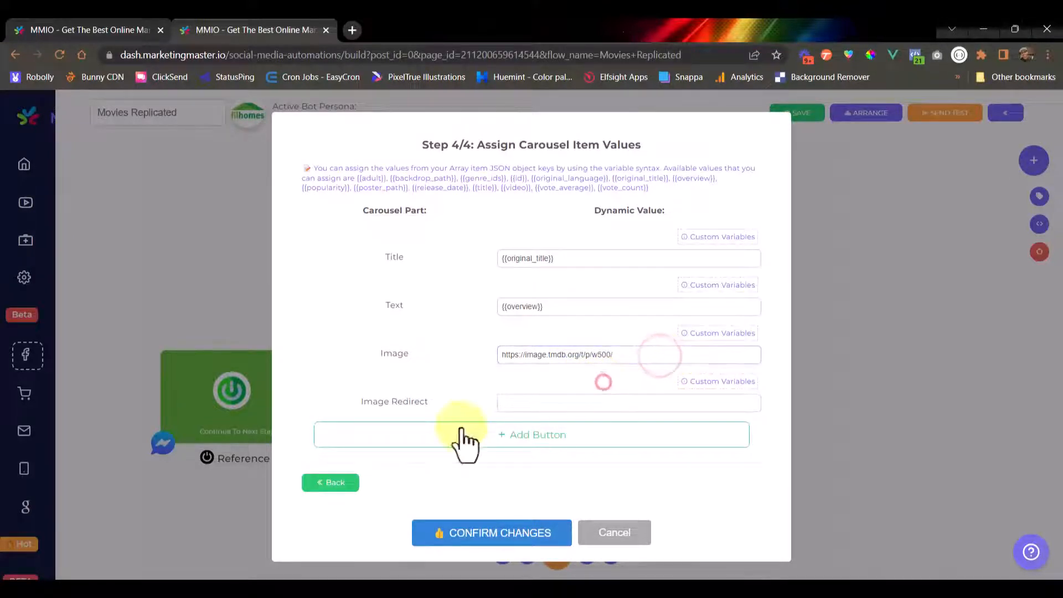
- Recheck the poster_path key and its value in the array item JSON sample, and return to the carousel item values
{"action": "left_click", "coordinate": [330, 483]}
{"action": "left_click_drag", "start_coordinate": [623, 484], "coordinate": [429, 483]}
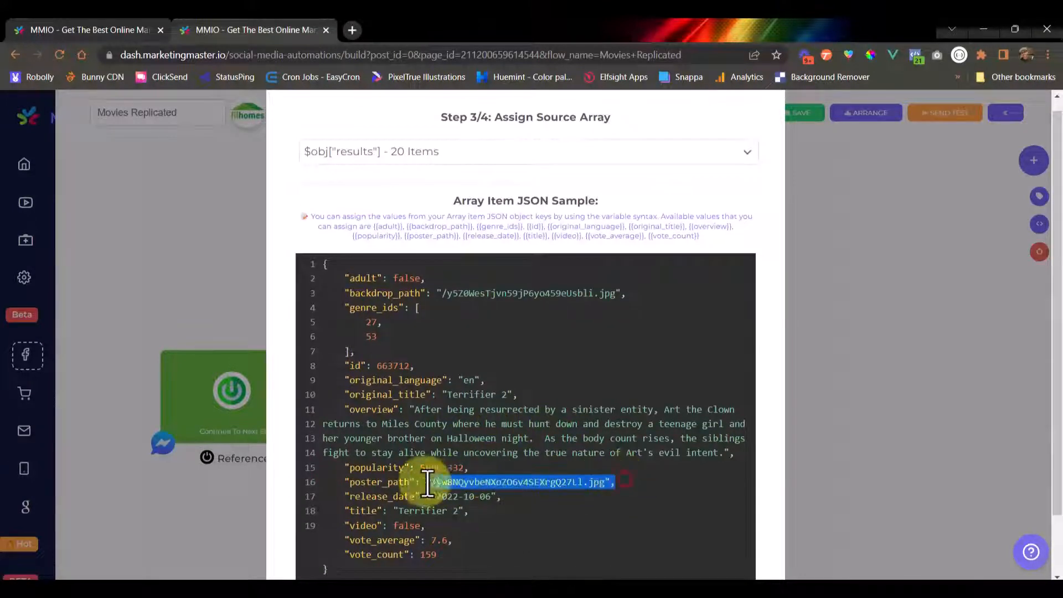
{"action": "double_click", "coordinate": [376, 483]}
{"action": "scroll", "coordinate": [465, 477], "scroll_direction": "down", "scroll_amount": 1}
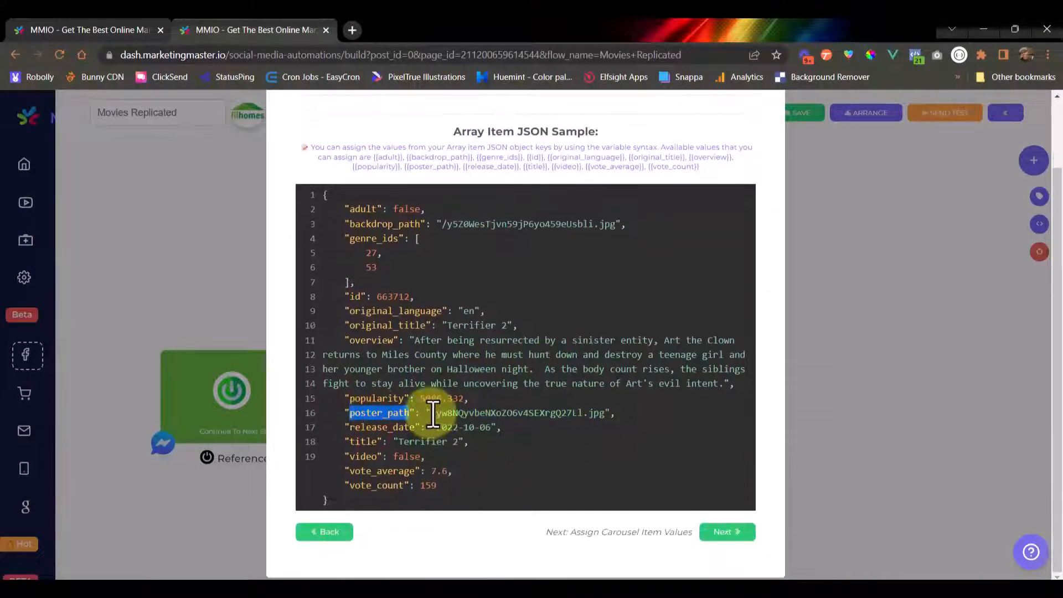
{"action": "left_click_drag", "start_coordinate": [431, 413], "coordinate": [606, 413]}
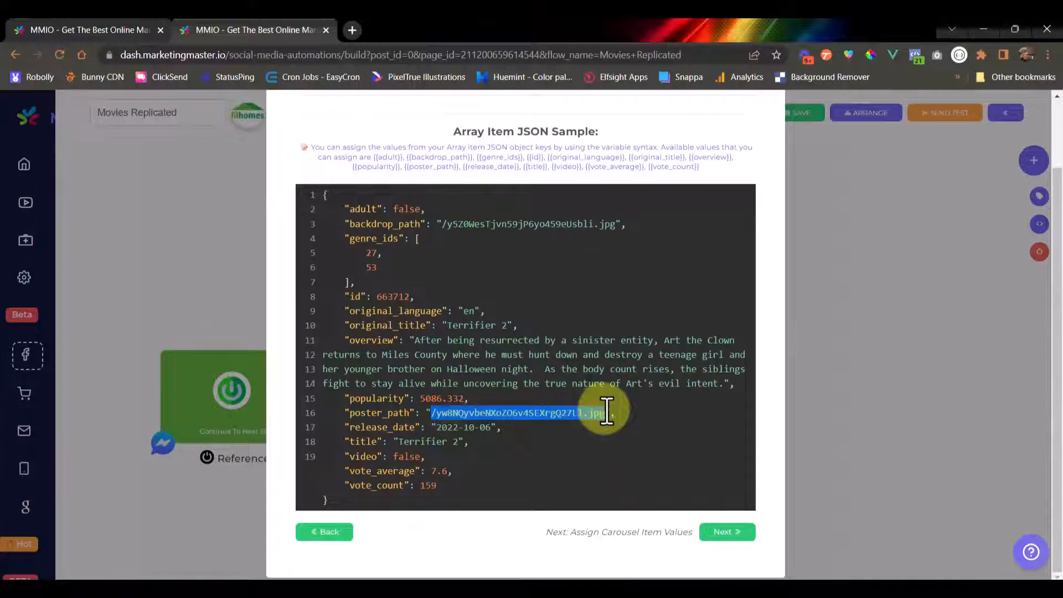
{"action": "left_click", "coordinate": [724, 532]}
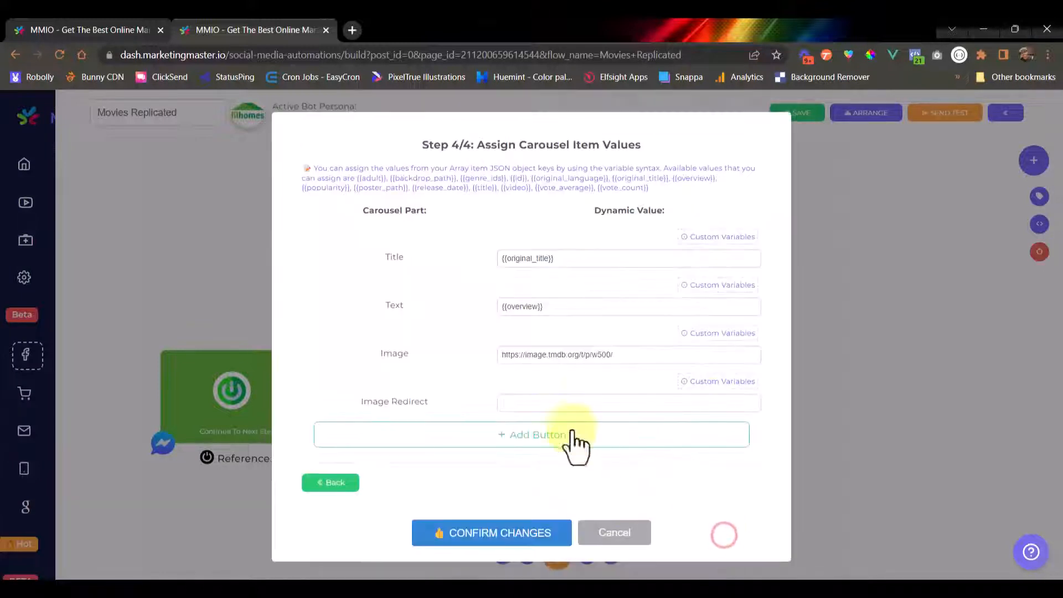
- Append the poster_path custom variable to the base URL in the carousel item's Image value
{"action": "left_click", "coordinate": [633, 356]}
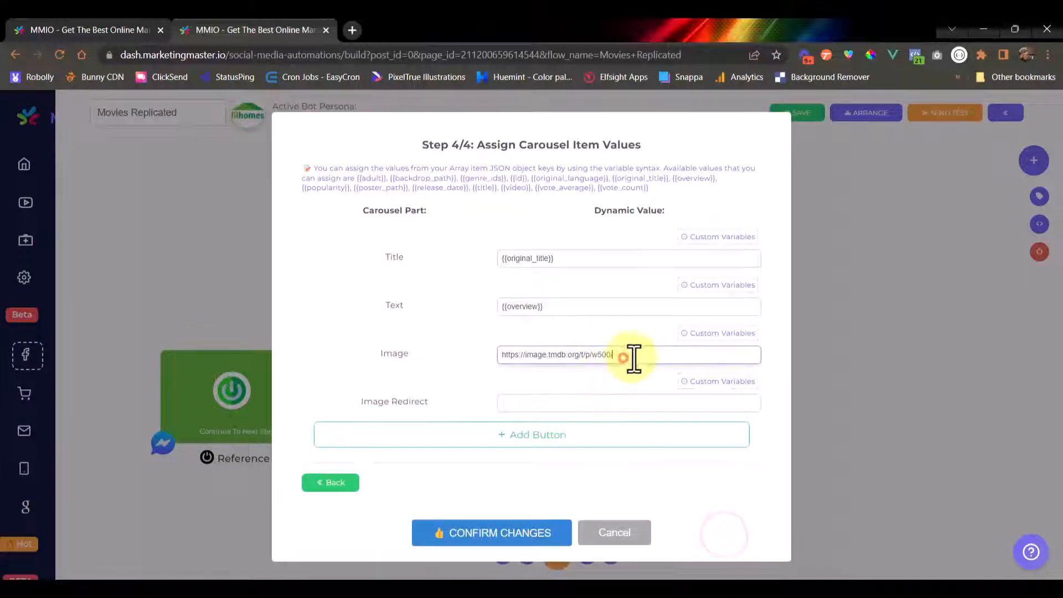
{"action": "left_click", "coordinate": [716, 334]}
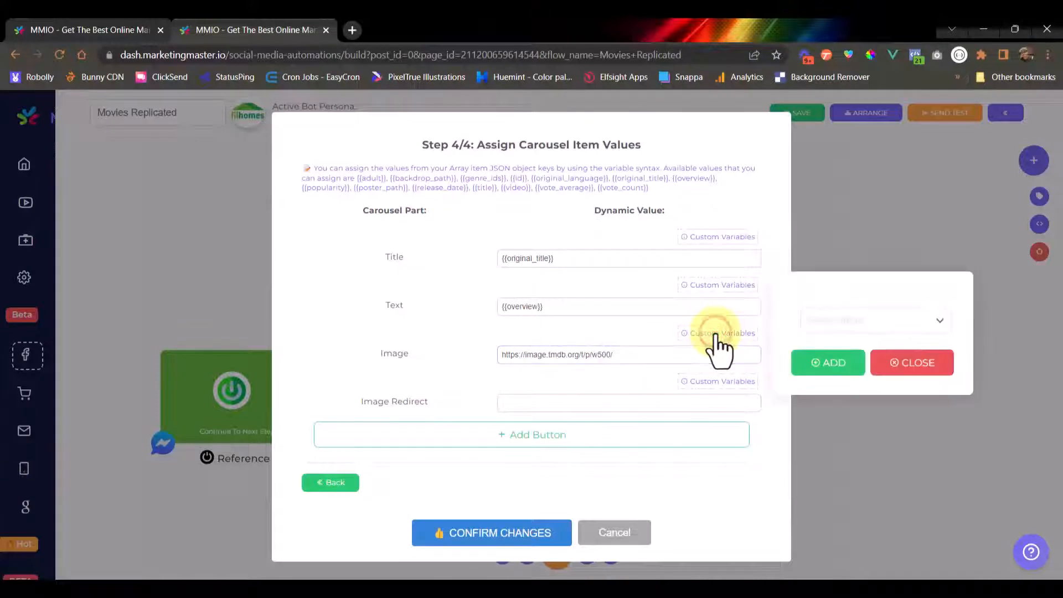
{"action": "left_click", "coordinate": [820, 324]}
{"action": "scroll", "coordinate": [858, 416], "scroll_direction": "down", "scroll_amount": 1}
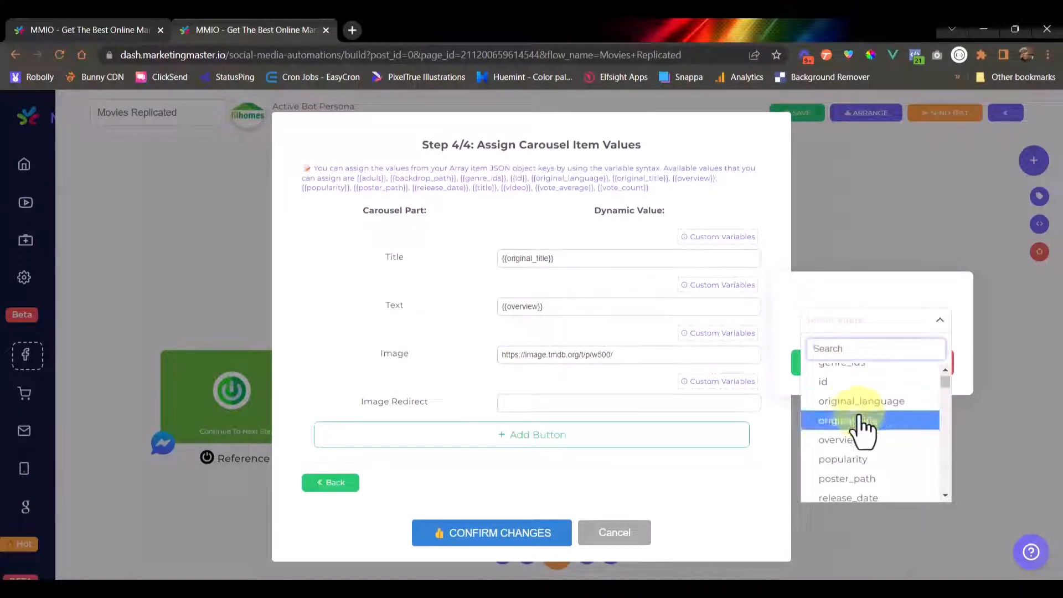
{"action": "scroll", "coordinate": [861, 427], "scroll_direction": "down", "scroll_amount": 3}
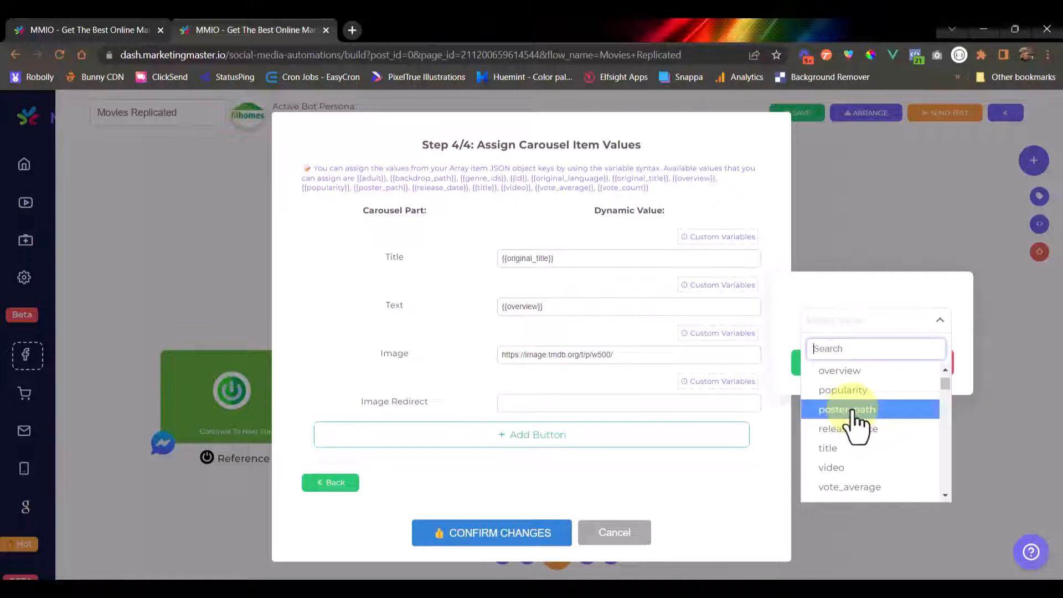
{"action": "left_click", "coordinate": [858, 410]}
{"action": "left_click", "coordinate": [824, 363]}
{"action": "left_click", "coordinate": [913, 363]}
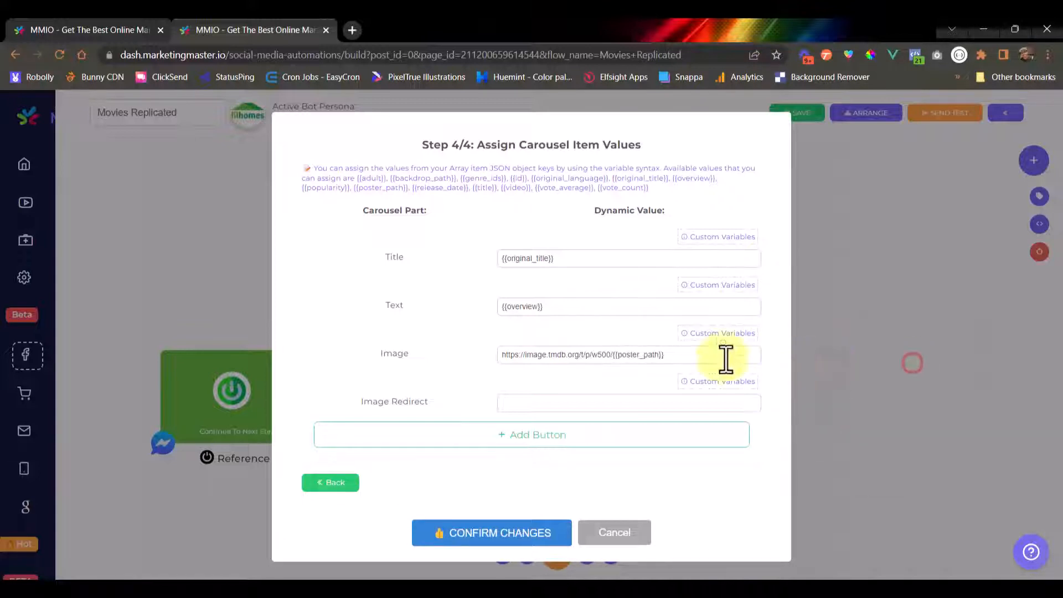
- Review the carousel item's combined Image value of base URL and {{poster_path}}
{"action": "left_click_drag", "start_coordinate": [700, 357], "coordinate": [344, 368]}
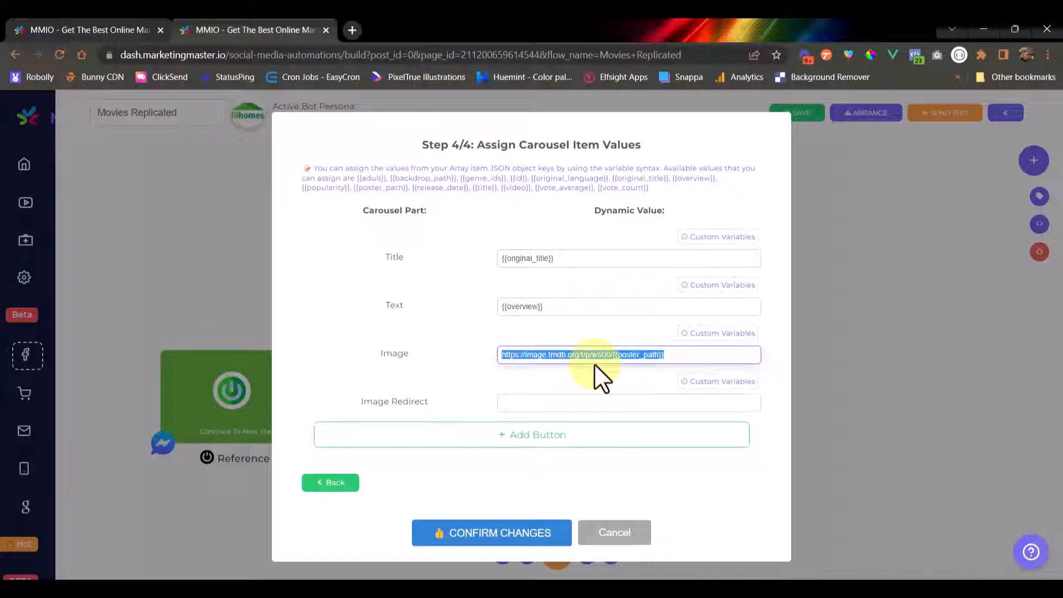
{"action": "left_click", "coordinate": [612, 355]}
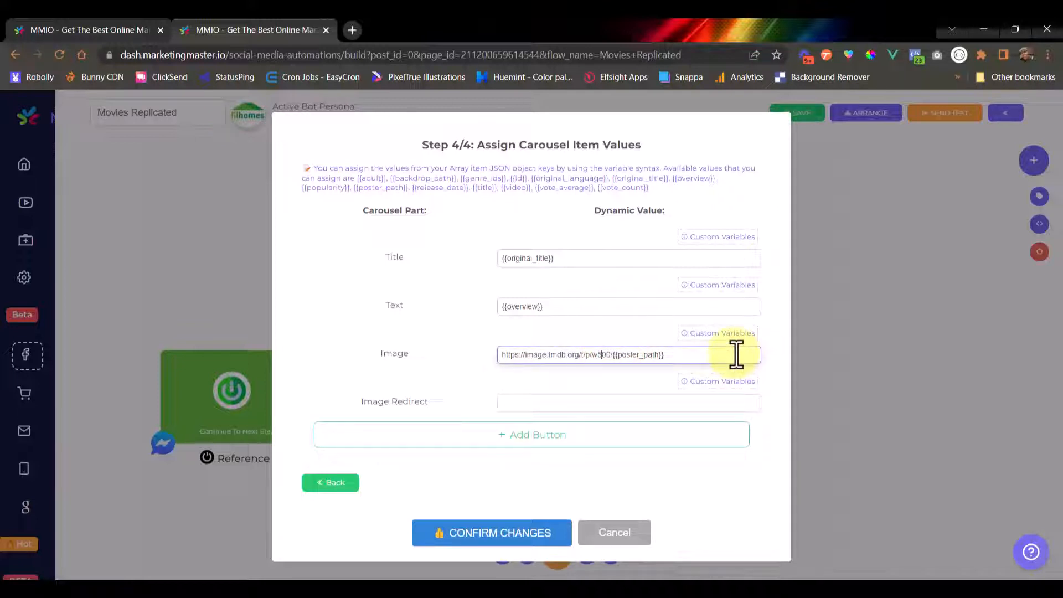
{"action": "left_click", "coordinate": [591, 386]}
- For Image Redirect, examine the movie card's image, title and text in the Filhomes chat in Messenger, and return to the flow builder
{"action": "triple_click", "coordinate": [424, 401]}
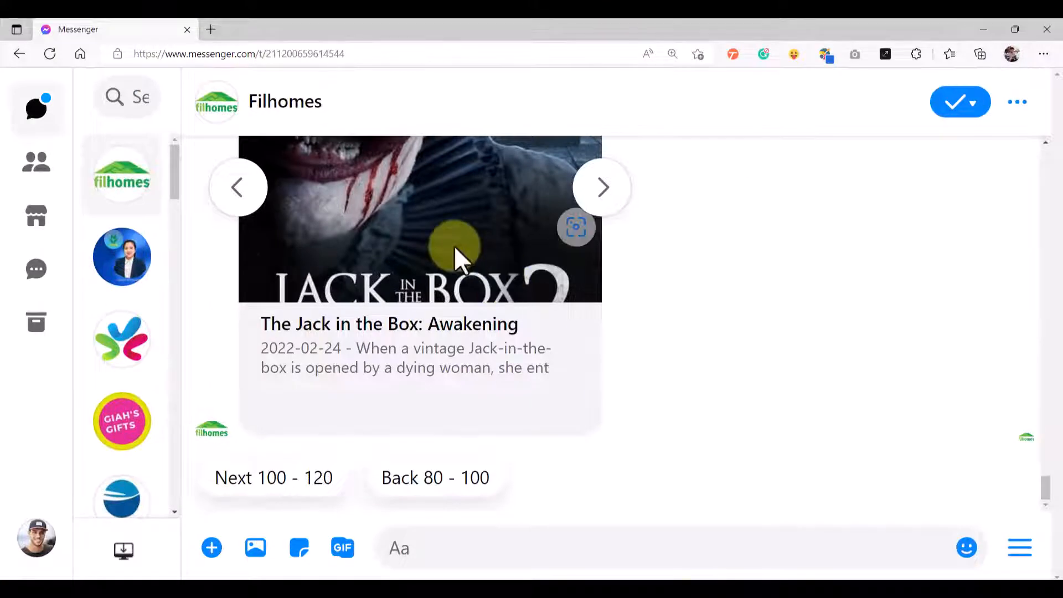
{"action": "scroll", "coordinate": [454, 245], "scroll_direction": "up", "scroll_amount": 5}
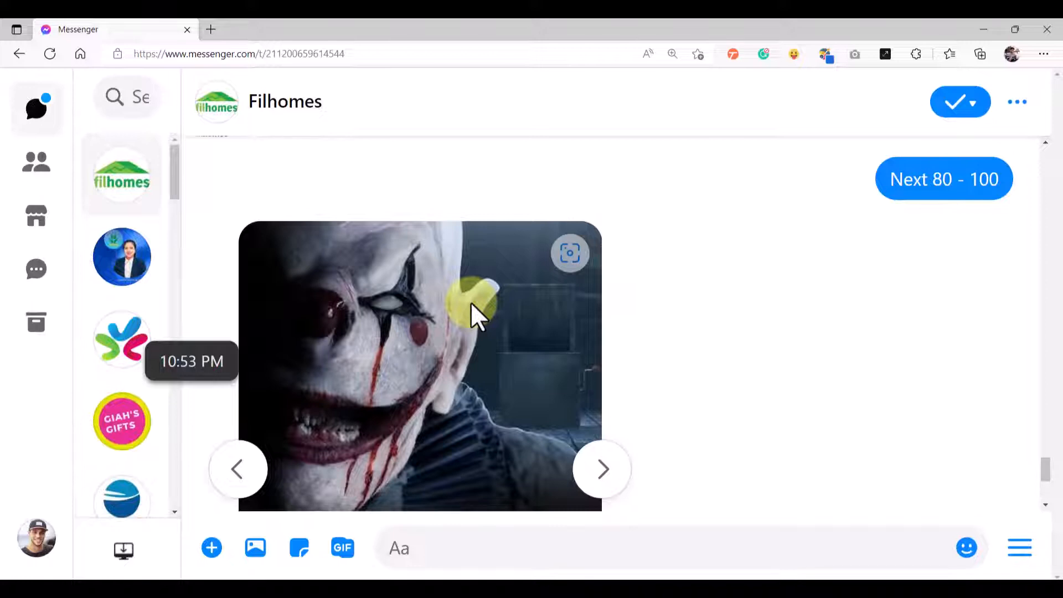
{"action": "scroll", "coordinate": [474, 304], "scroll_direction": "down", "scroll_amount": 3}
{"action": "scroll", "coordinate": [476, 299], "scroll_direction": "up", "scroll_amount": 2}
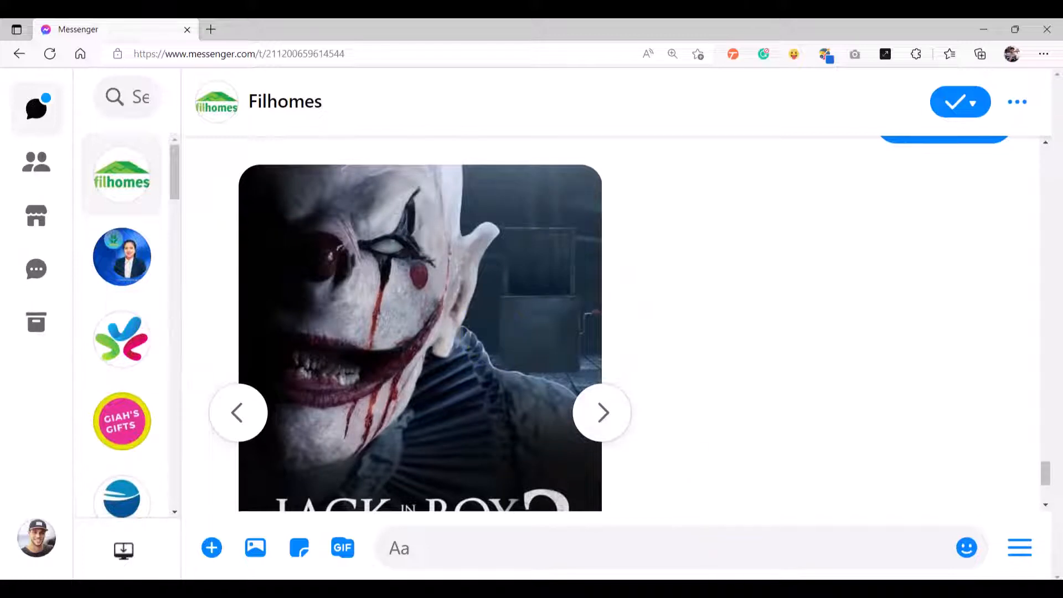
{"action": "scroll", "coordinate": [492, 418], "scroll_direction": "down", "scroll_amount": 4}
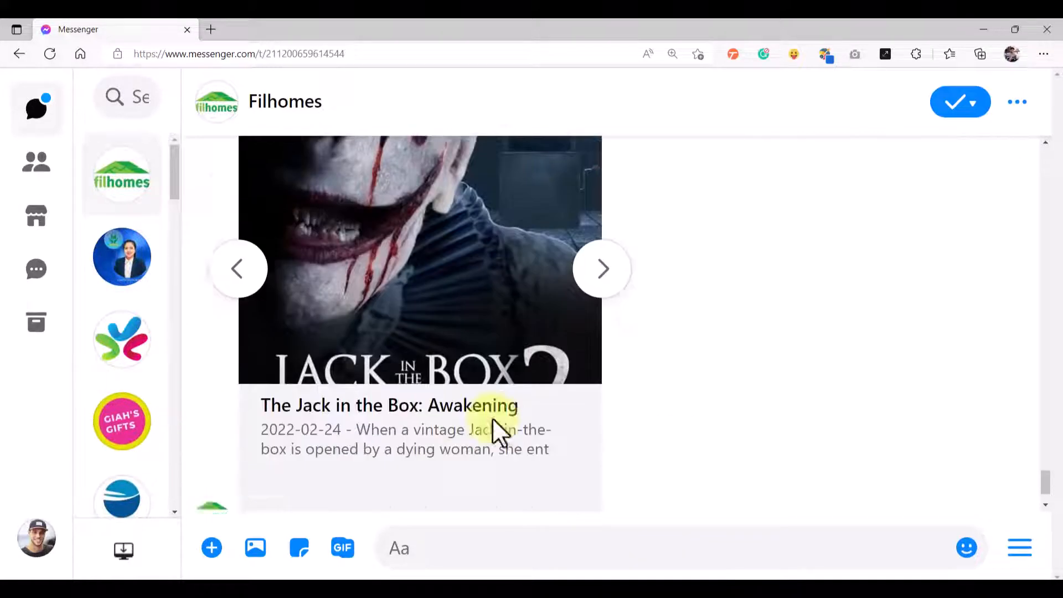
{"action": "left_click", "coordinate": [709, 588]}
- Look through the array item JSON sample for a value suitable as the carousel item's Image Redirect link
{"action": "left_click", "coordinate": [559, 398]}
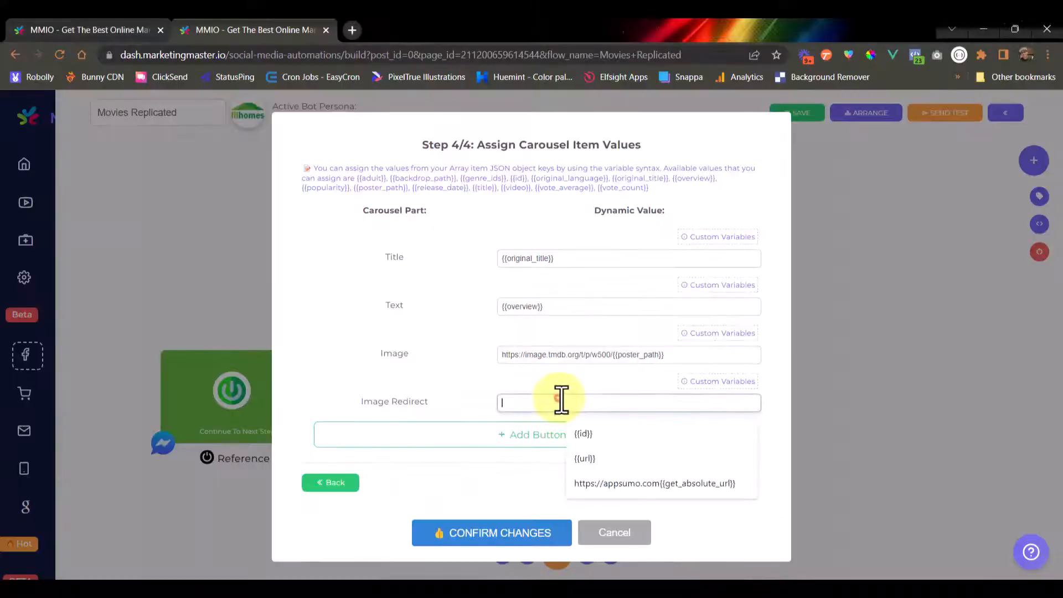
{"action": "left_click", "coordinate": [445, 387]}
{"action": "left_click", "coordinate": [340, 482]}
{"action": "scroll", "coordinate": [482, 392], "scroll_direction": "down", "scroll_amount": 3}
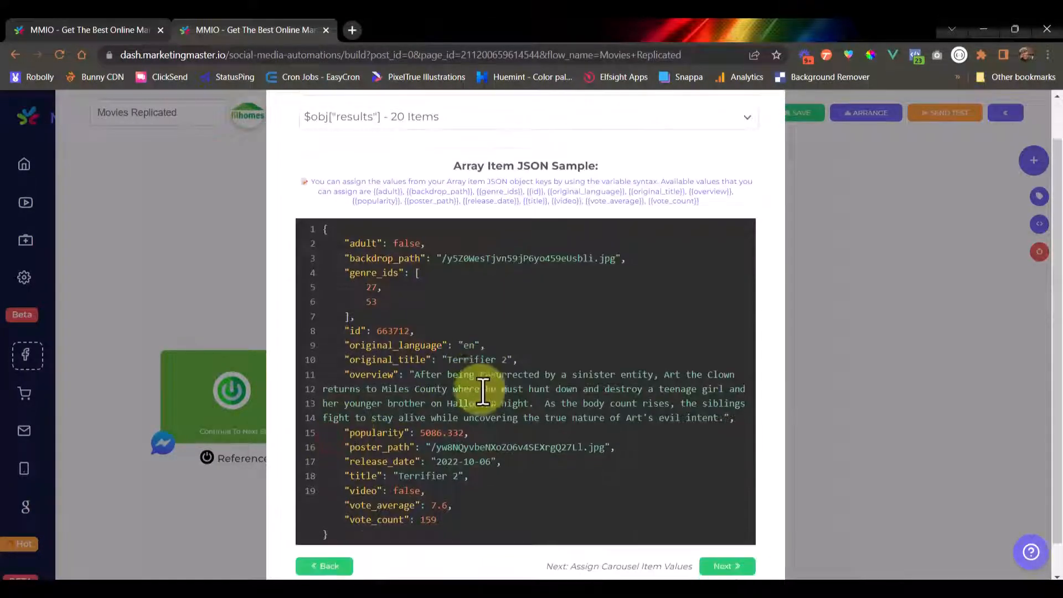
{"action": "left_click_drag", "start_coordinate": [456, 464], "coordinate": [344, 209]}
{"action": "left_click", "coordinate": [436, 275]}
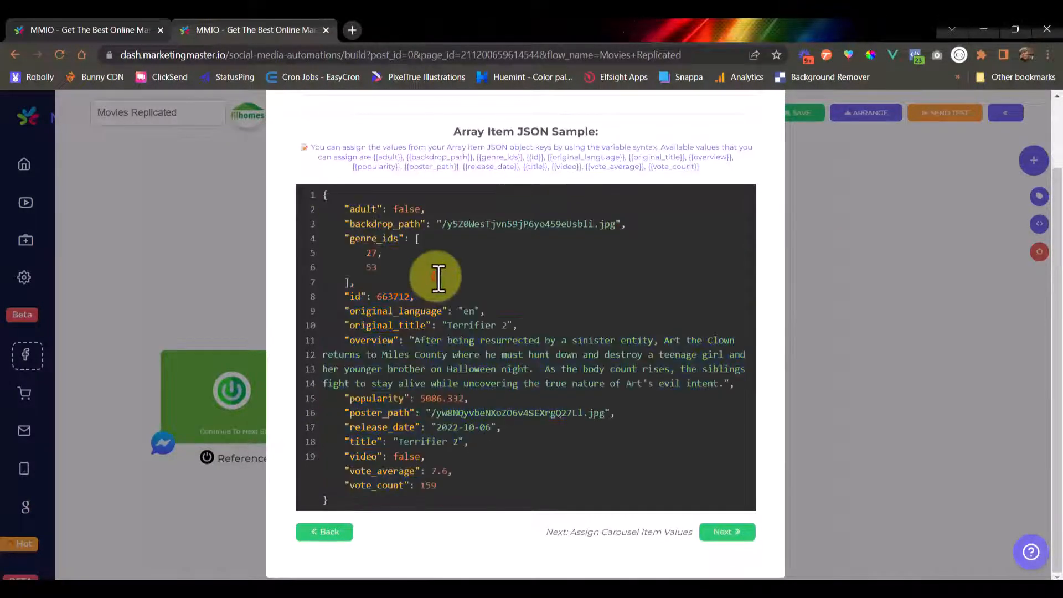
{"action": "left_click", "coordinate": [729, 532]}
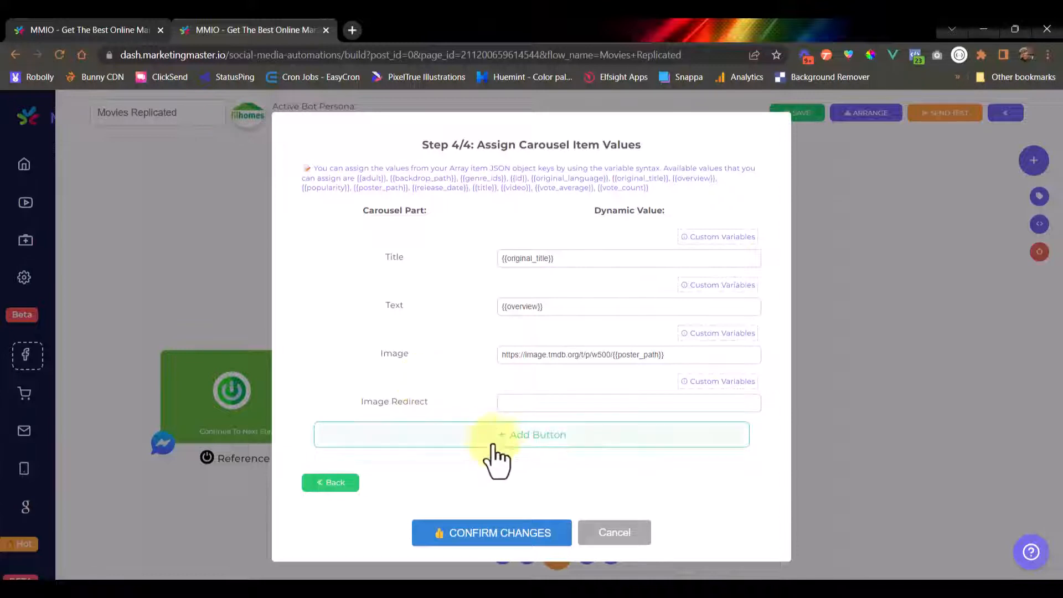
{"action": "left_click", "coordinate": [341, 483]}
{"action": "scroll", "coordinate": [503, 408], "scroll_direction": "down", "scroll_amount": 3}
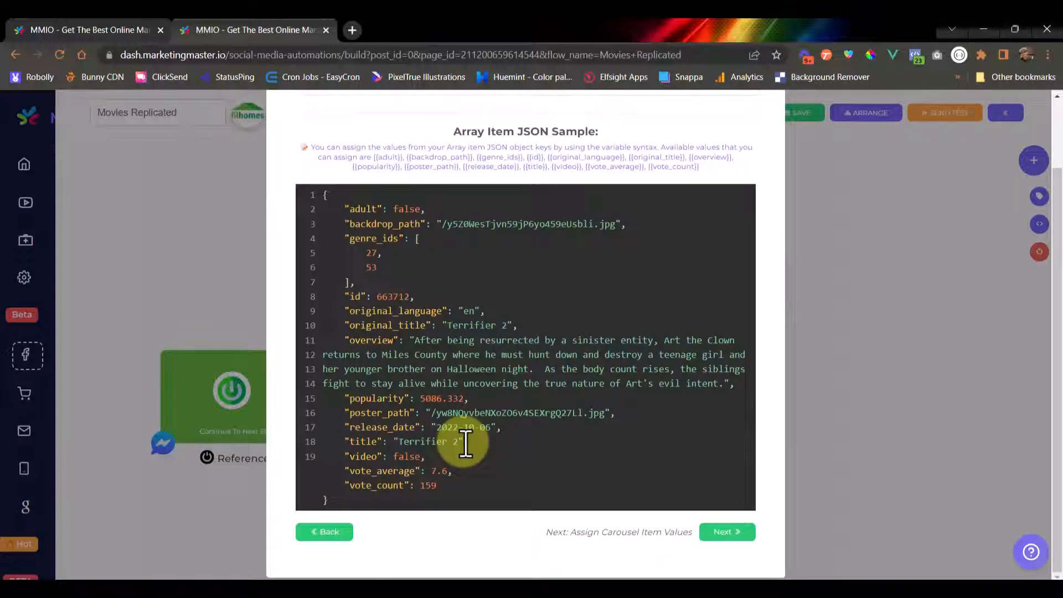
- Advance the dynamic carousel setup to the stage for assigning carousel item values
{"action": "left_click", "coordinate": [720, 532]}
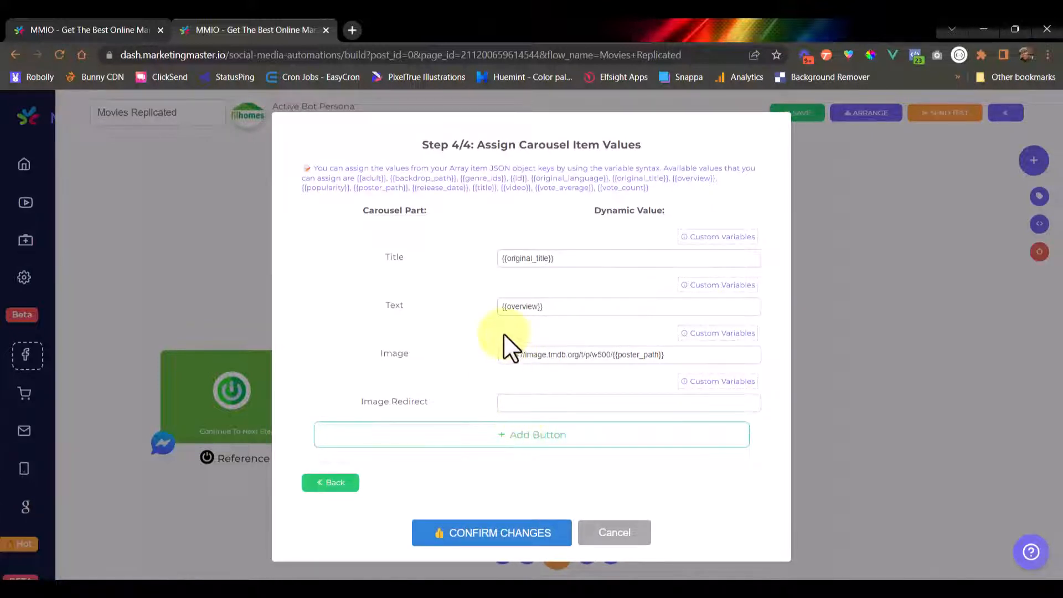
{"action": "left_click", "coordinate": [503, 434]}
{"action": "left_click", "coordinate": [504, 446]}
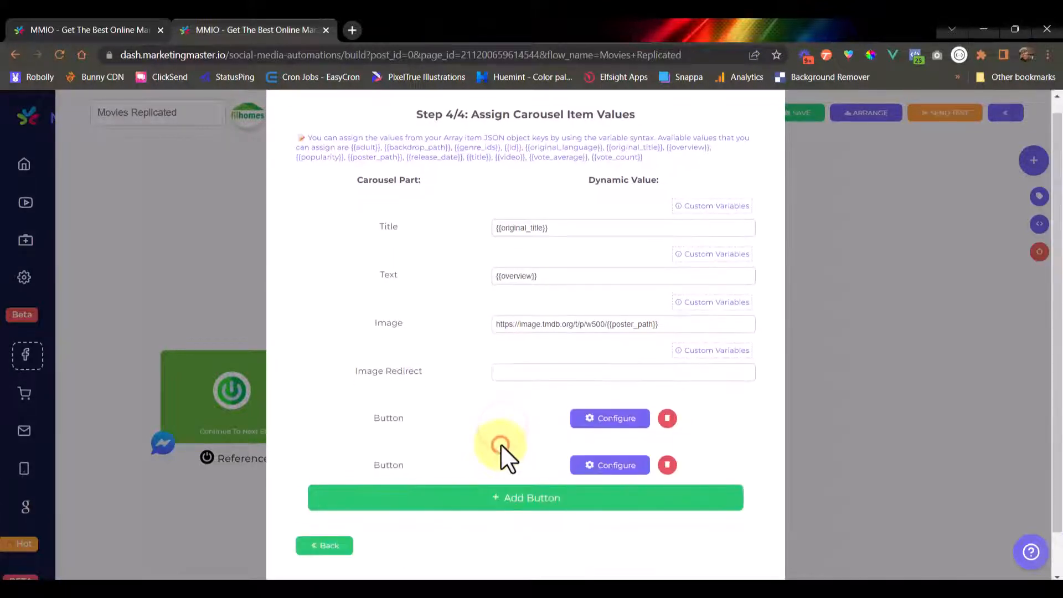
{"action": "scroll", "coordinate": [504, 460], "scroll_direction": "down", "scroll_amount": 1}
{"action": "left_click", "coordinate": [503, 449]}
{"action": "scroll", "coordinate": [515, 455], "scroll_direction": "down", "scroll_amount": 1}
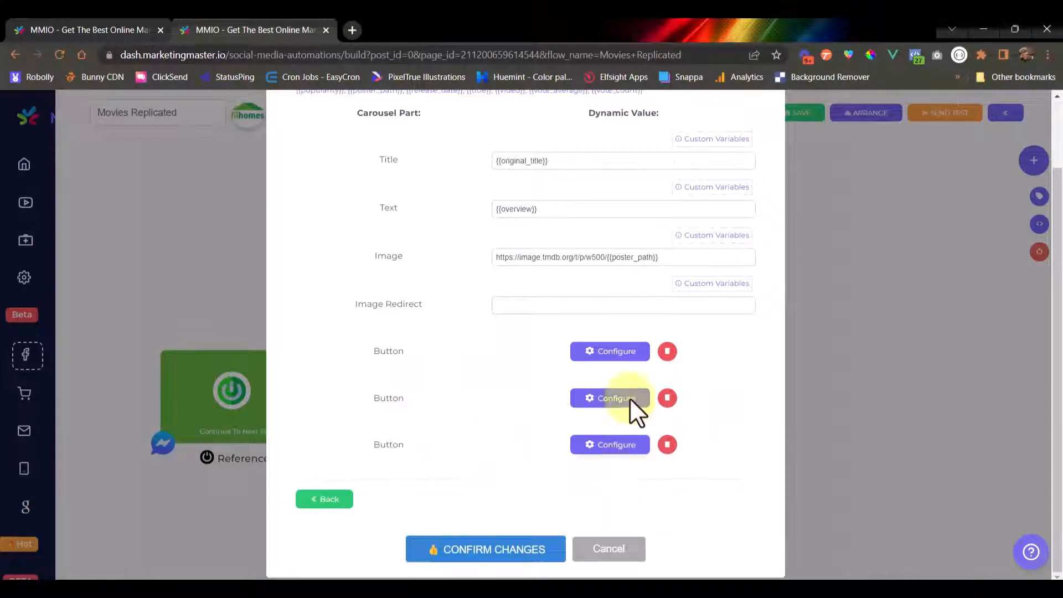
{"action": "scroll", "coordinate": [550, 335], "scroll_direction": "up", "scroll_amount": 2}
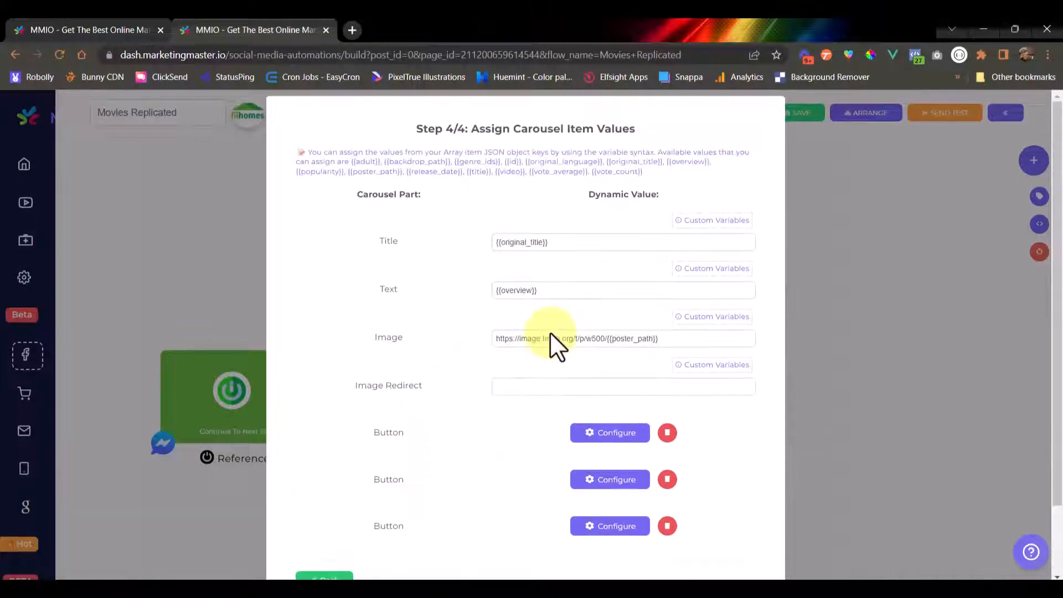
{"action": "scroll", "coordinate": [554, 338], "scroll_direction": "down", "scroll_amount": 2}
{"action": "left_click", "coordinate": [668, 351]}
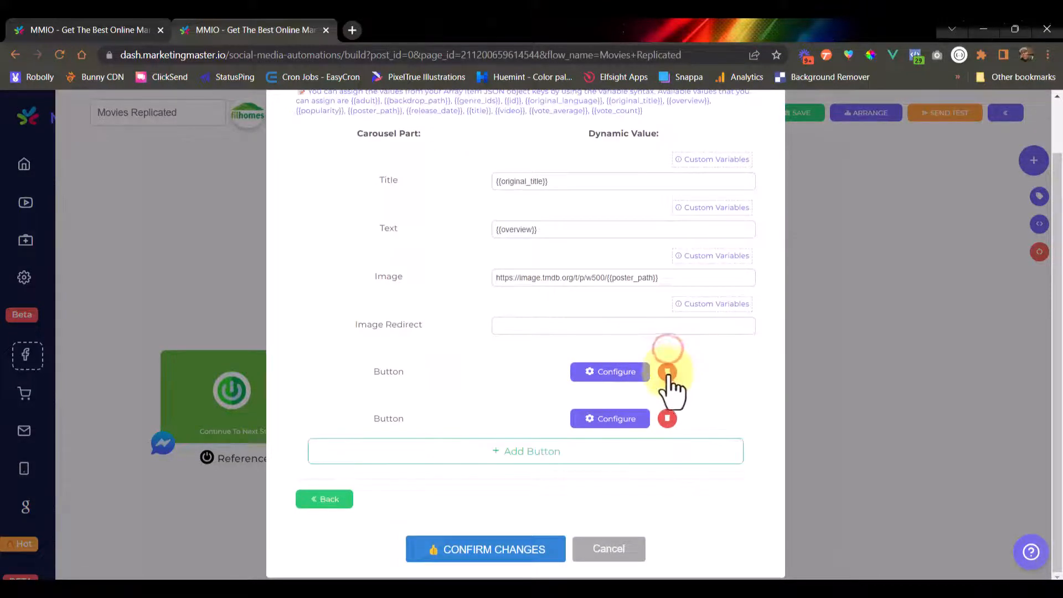
{"action": "left_click", "coordinate": [668, 370]}
{"action": "left_click", "coordinate": [667, 418]}
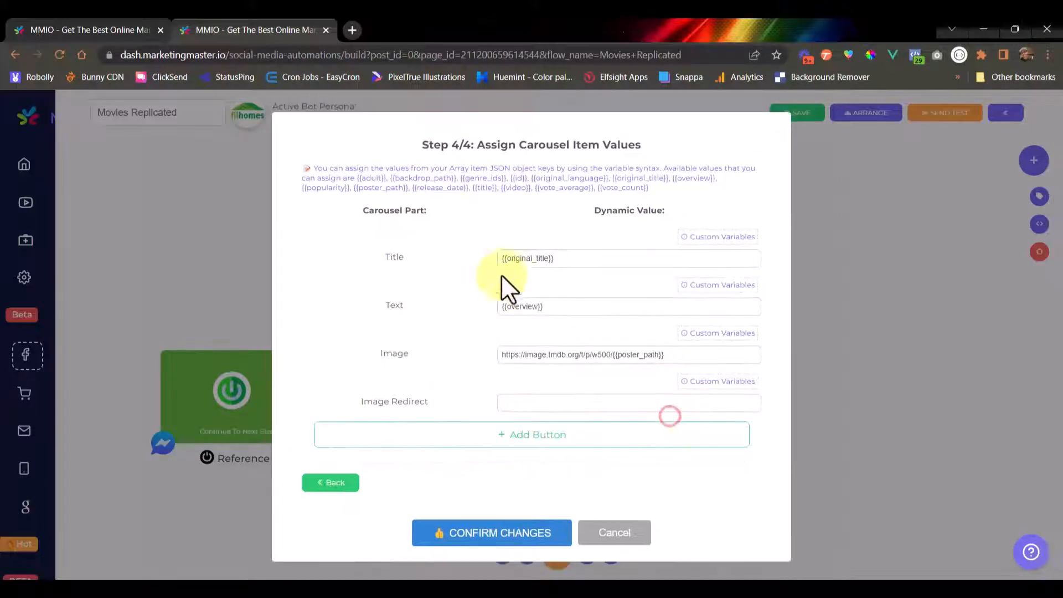
- Confirm the dynamic carousel's item values without any buttons
{"action": "left_click", "coordinate": [491, 531]}
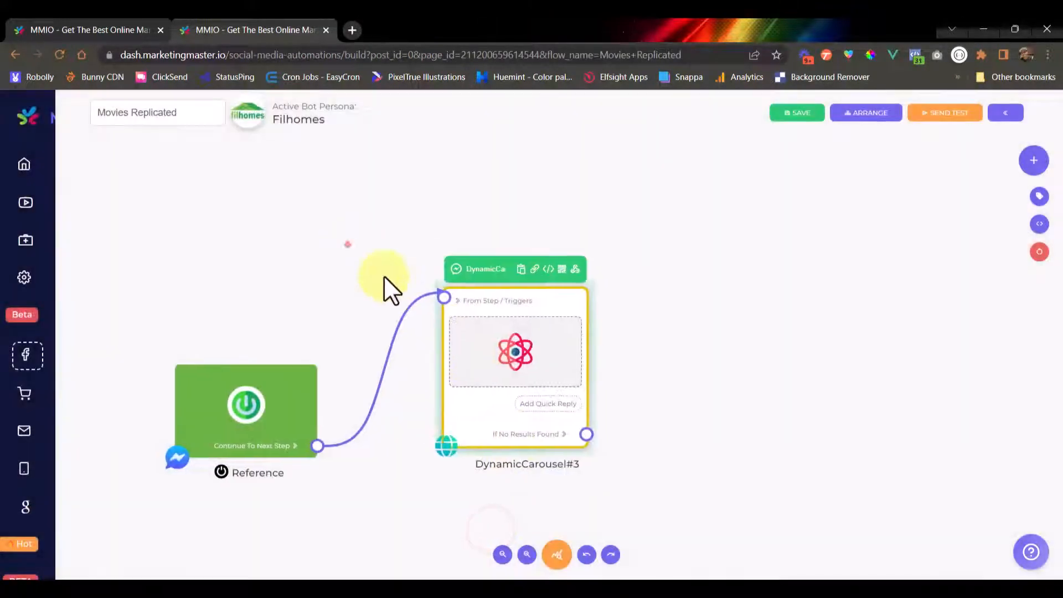
- Add a Triggers block above the Reference block and connect its output to the dynamic carousel's input
{"action": "right_click", "coordinate": [359, 212]}
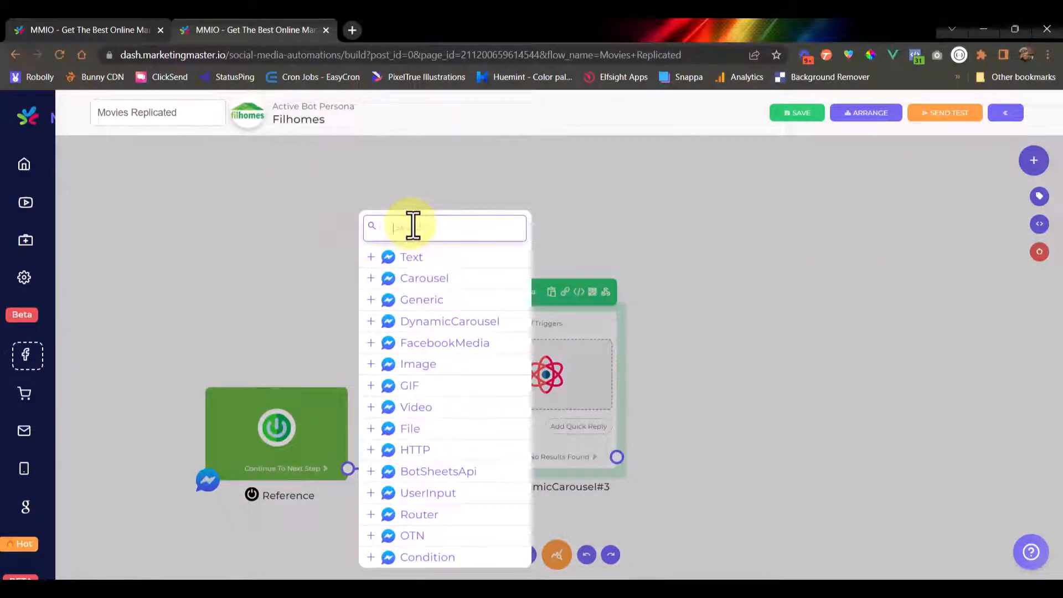
{"action": "type", "text": "tri"}
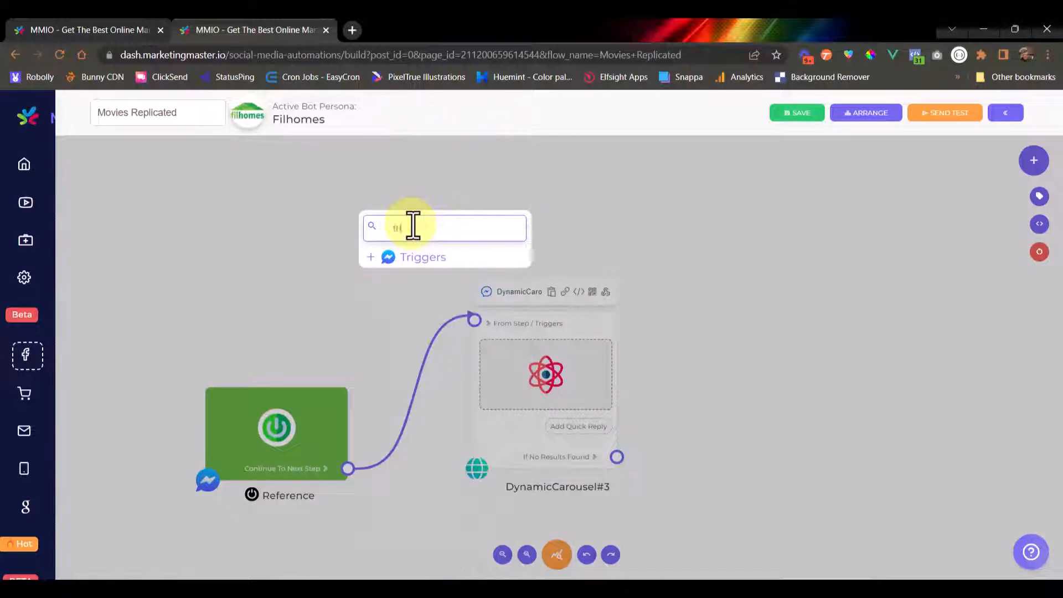
{"action": "left_click", "coordinate": [414, 257]}
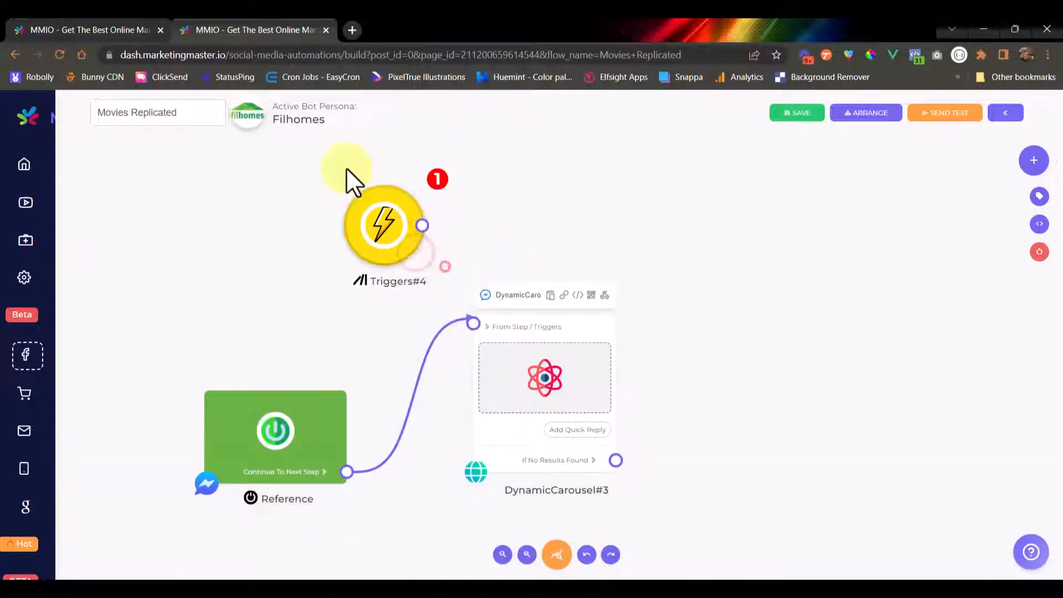
{"action": "mouse_move", "coordinate": [395, 205]}
{"action": "left_mouse_down"}
{"action": "mouse_move", "coordinate": [451, 314]}
{"action": "mouse_move", "coordinate": [470, 321]}
{"action": "left_mouse_up"}
{"action": "scroll", "coordinate": [372, 311], "scroll_direction": "down", "scroll_amount": 5}
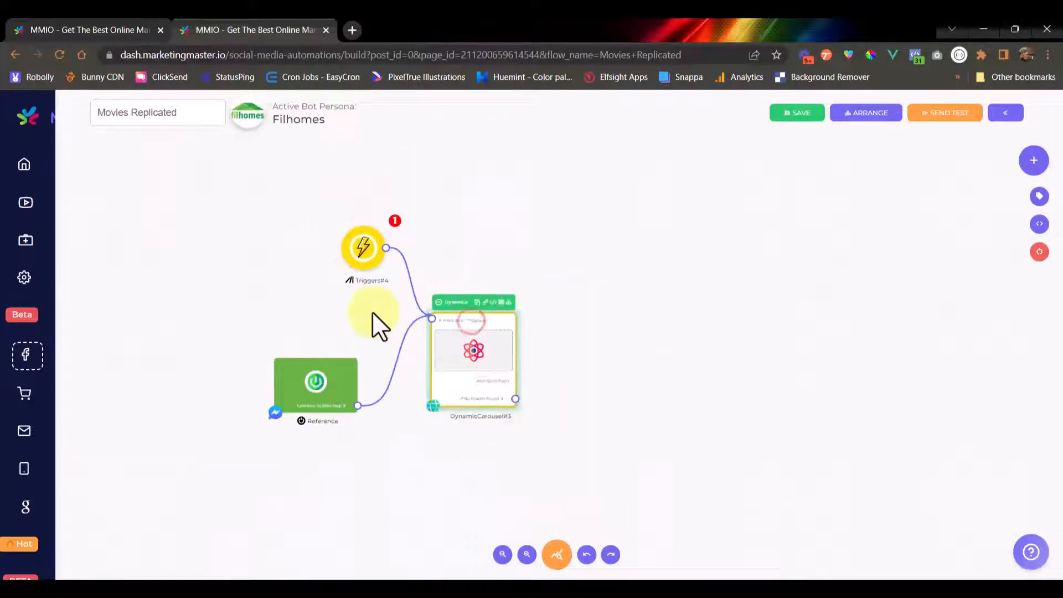
- Configure the trigger as a Keyword trigger with the keyword "movies-test" and Strict matching
{"action": "left_click_drag", "start_coordinate": [372, 312], "coordinate": [375, 350]}
{"action": "left_click", "coordinate": [365, 290]}
{"action": "left_click", "coordinate": [506, 344]}
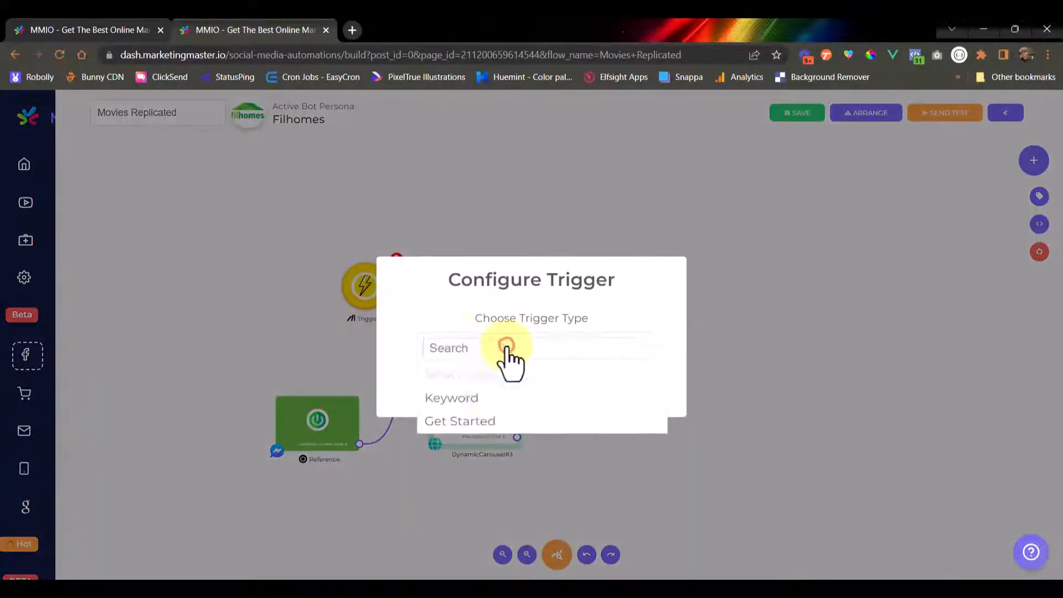
{"action": "left_click", "coordinate": [492, 398]}
{"action": "left_click", "coordinate": [480, 356]}
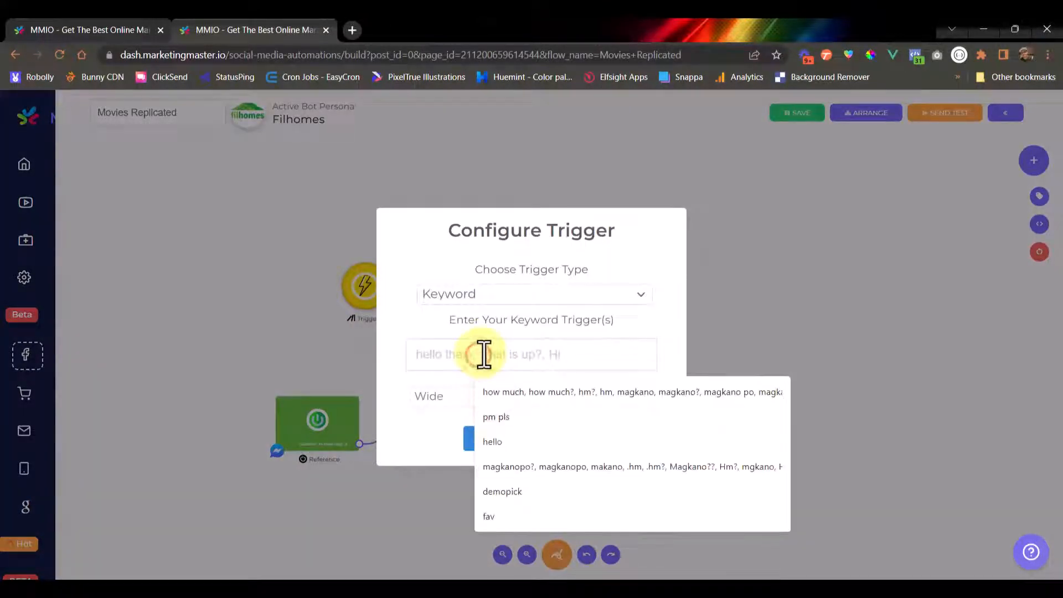
{"action": "type", "text": "-"}
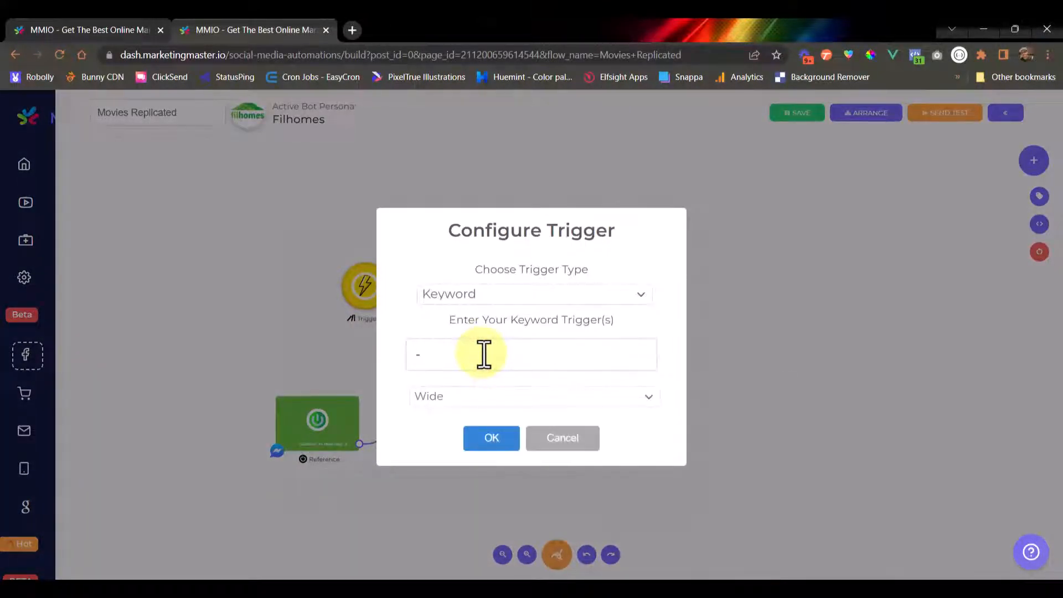
{"action": "type", "text": "movies-test"}
{"action": "left_click", "coordinate": [439, 404]}
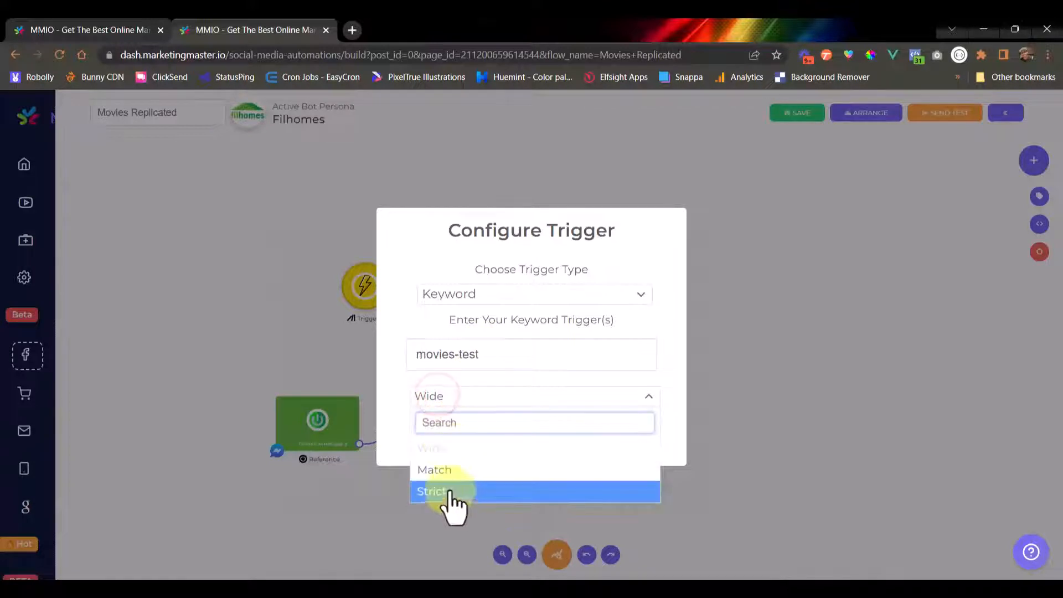
{"action": "left_click", "coordinate": [449, 490]}
{"action": "triple_click", "coordinate": [506, 353]}
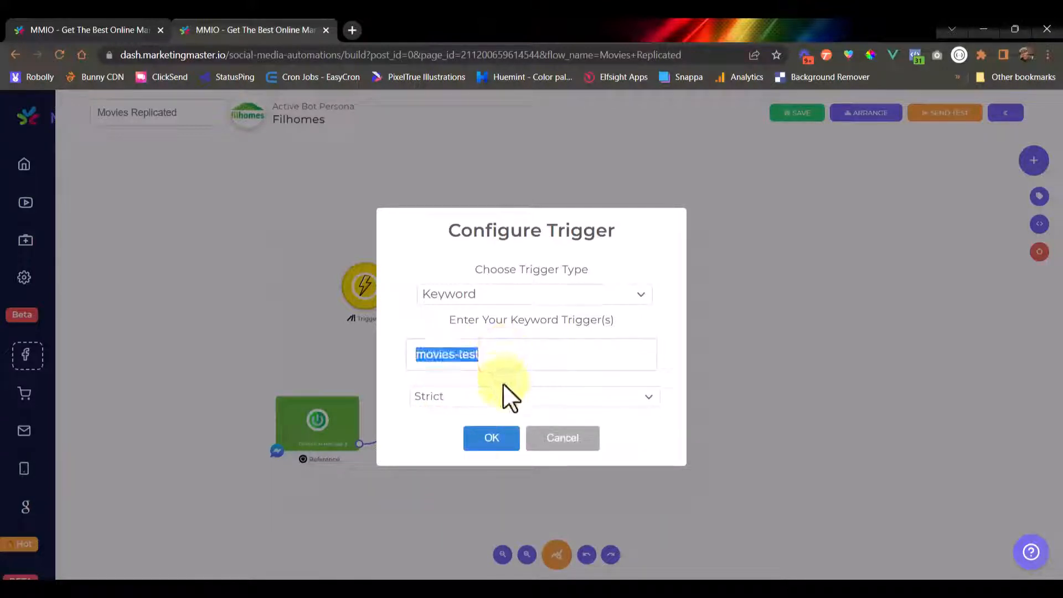
{"action": "left_click", "coordinate": [491, 438]}
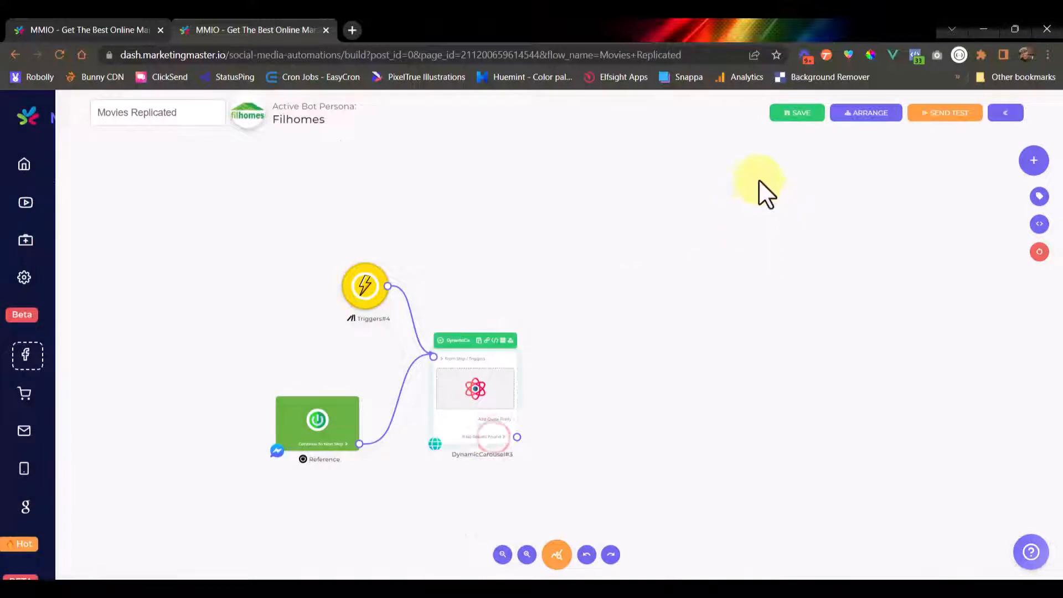
- Try to save the Movies Replicated flow
{"action": "left_click", "coordinate": [789, 115]}
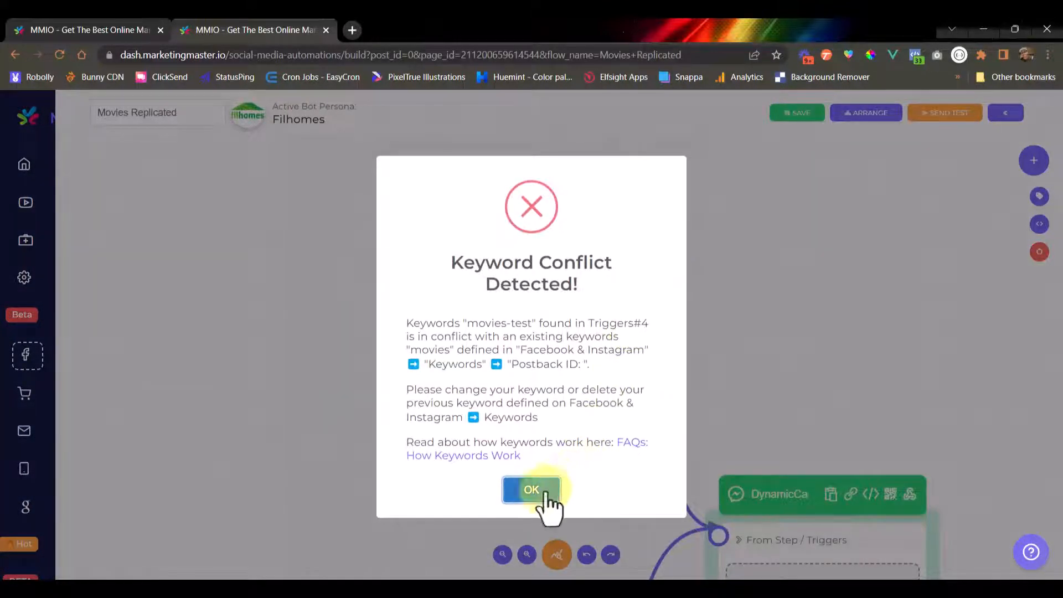
{"action": "left_click", "coordinate": [537, 479]}
- Change the trigger's keyword to "---test", keeping Strict matching
{"action": "left_click", "coordinate": [545, 377]}
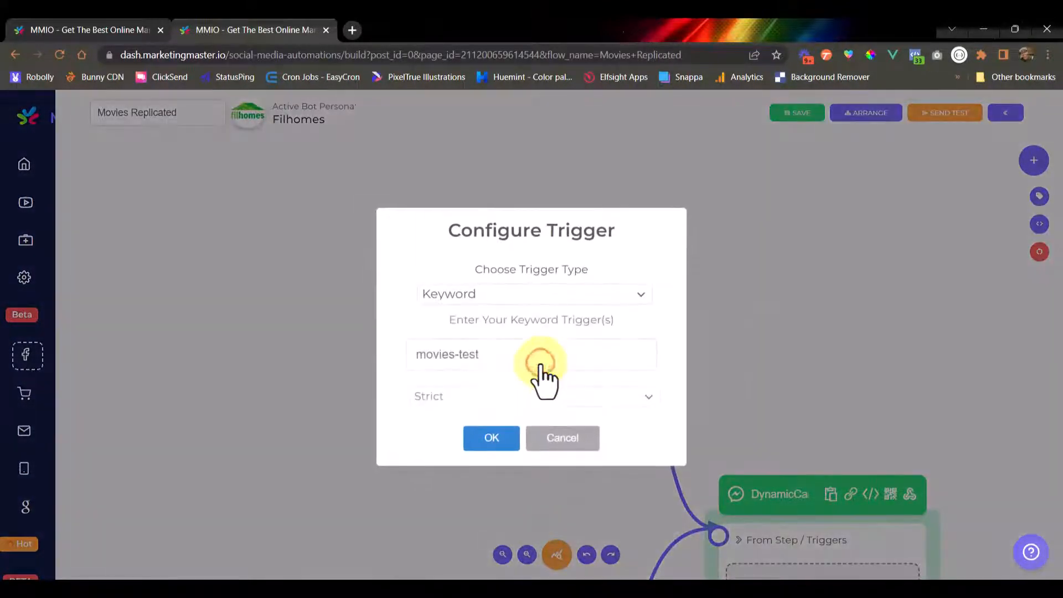
{"action": "double_click", "coordinate": [450, 354]}
{"action": "left_click", "coordinate": [461, 356]}
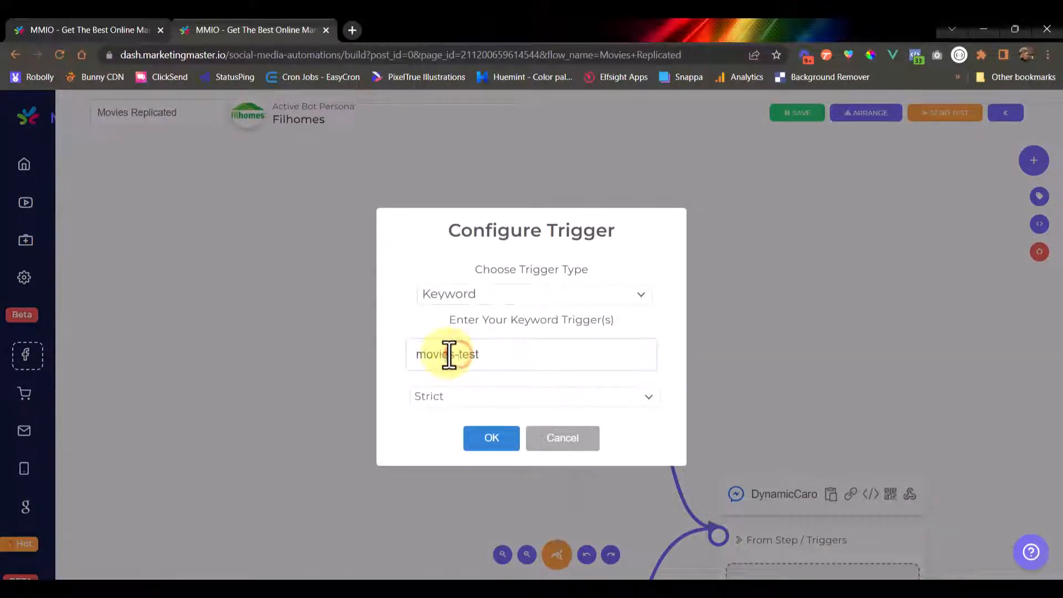
{"action": "double_click", "coordinate": [449, 355]}
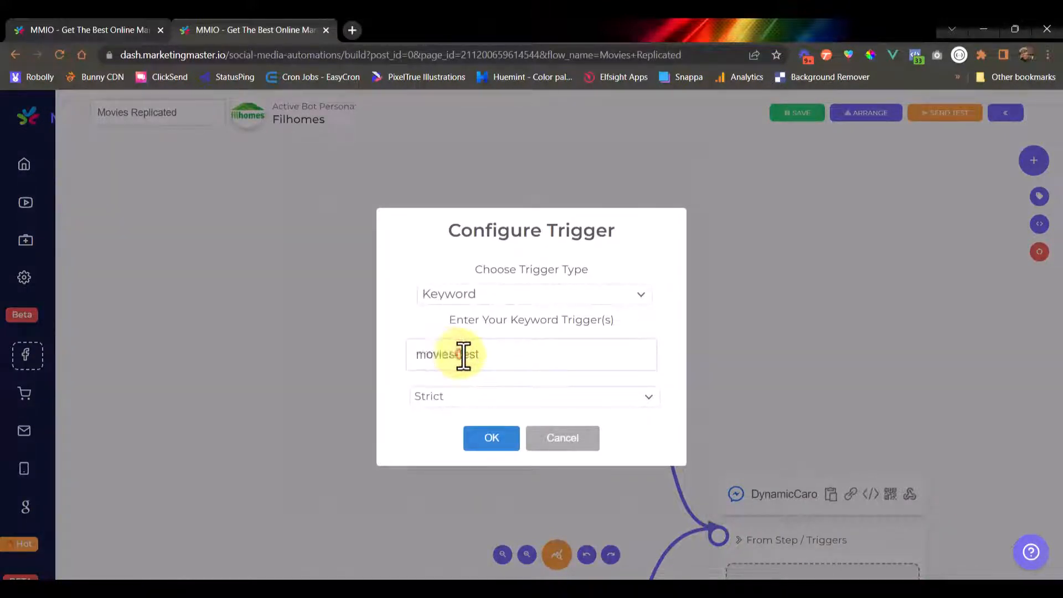
{"action": "left_click_drag", "start_coordinate": [463, 356], "coordinate": [380, 373]}
{"action": "key", "text": "BackSpace"}
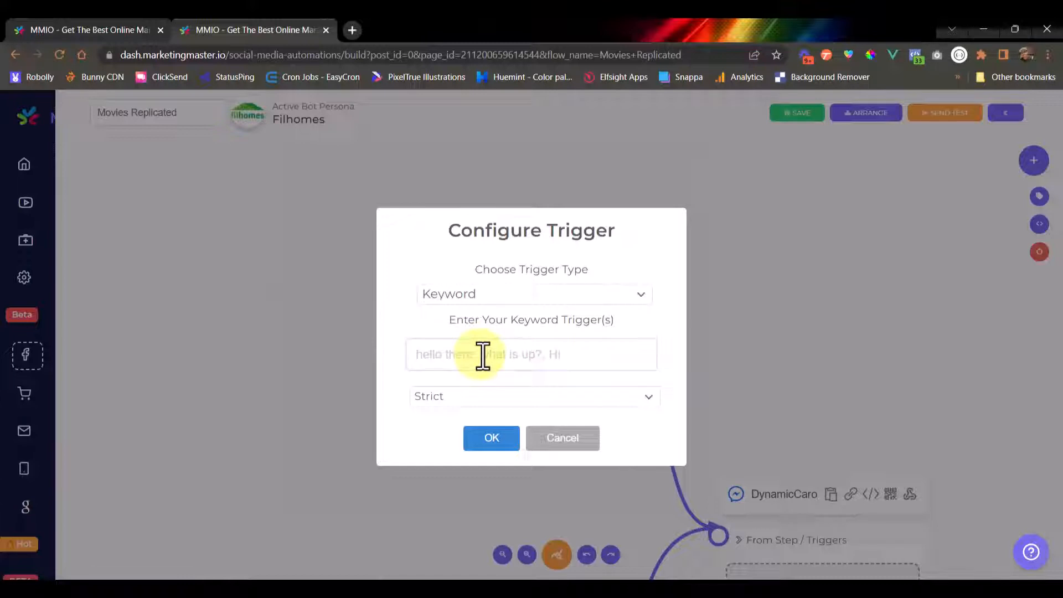
{"action": "type", "text": "test-"}
{"action": "key", "text": "ctrl+a"}
{"action": "key", "text": "BackSpace"}
{"action": "type", "text": "-"}
{"action": "key", "text": "ctrl+a"}
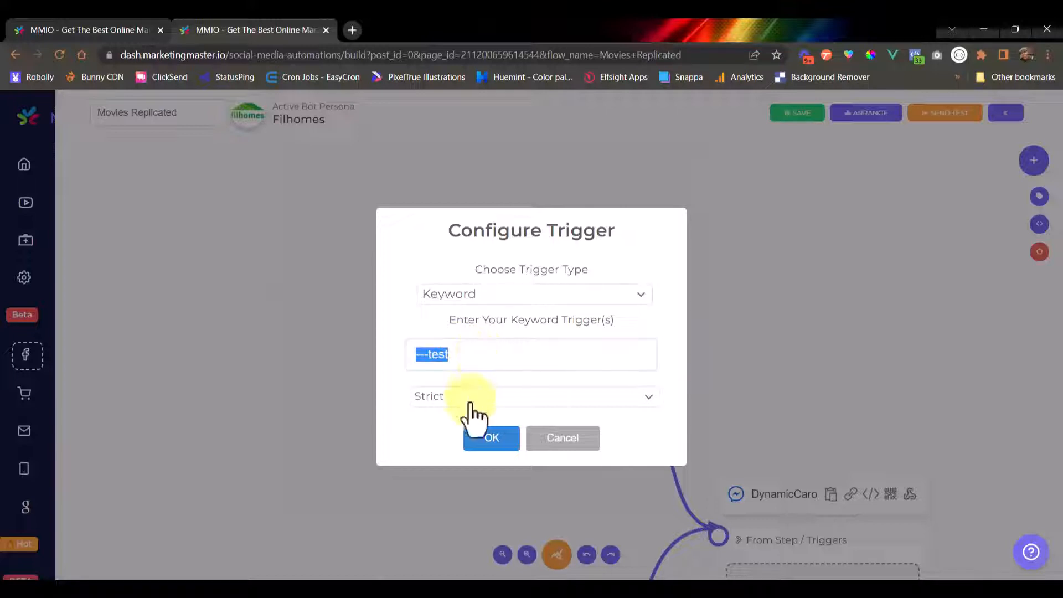
{"action": "left_click", "coordinate": [488, 446]}
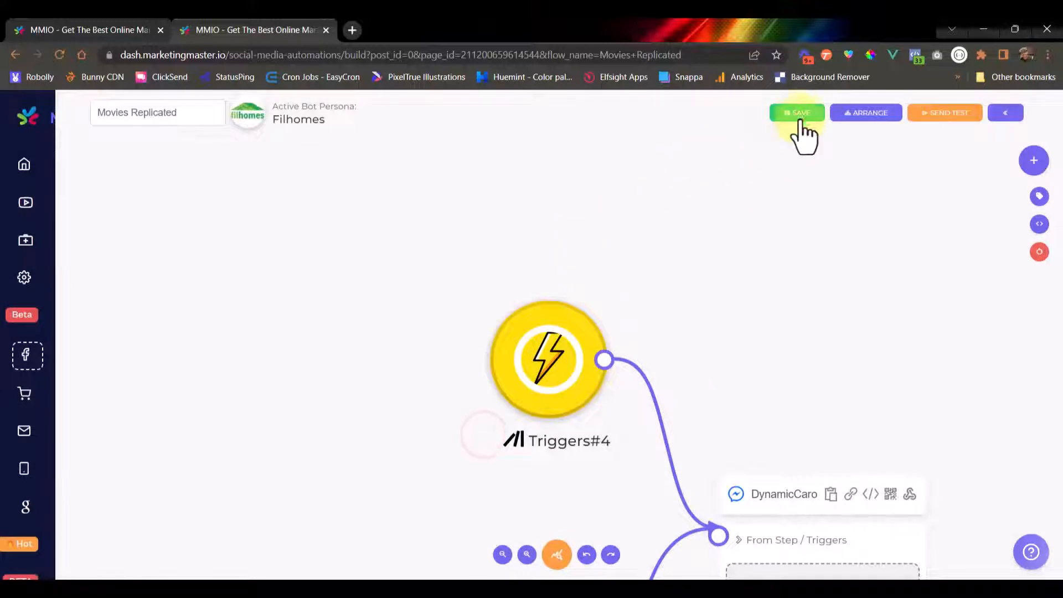
- Save the Movies Replicated flow with the new trigger keyword
{"action": "left_click", "coordinate": [798, 115]}
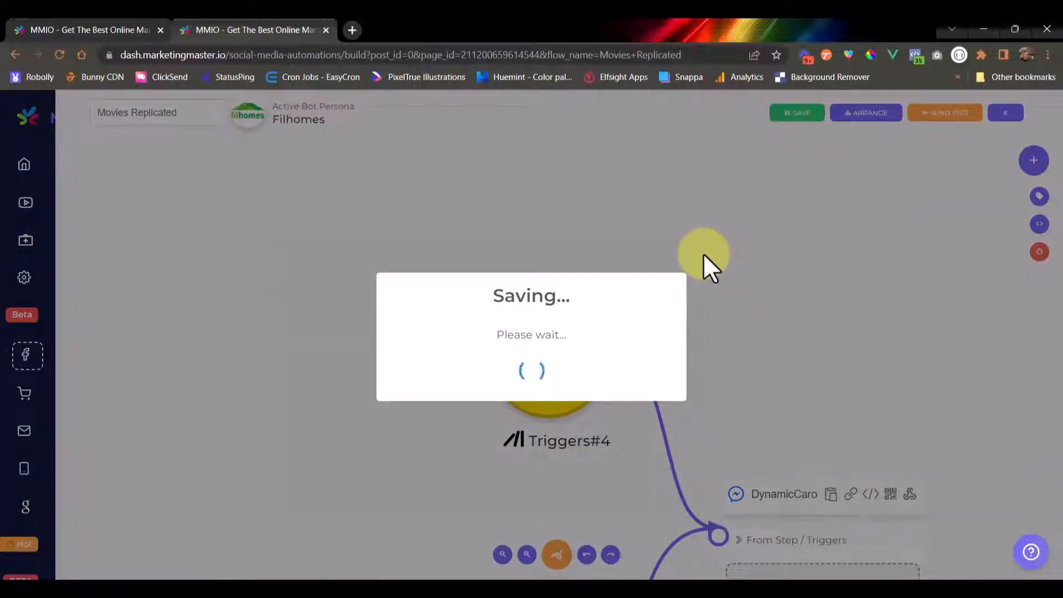
{"action": "left_click", "coordinate": [557, 418]}
- Copy the "---test" keyword from the trigger's configuration and close it without changes
{"action": "scroll", "coordinate": [561, 424], "scroll_direction": "down", "scroll_amount": 5}
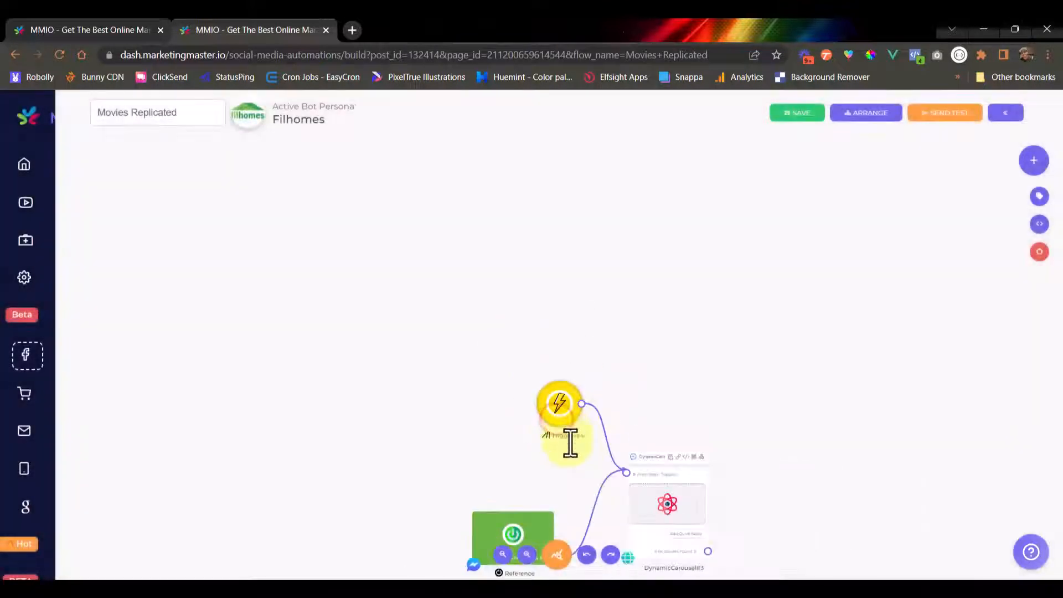
{"action": "left_click_drag", "start_coordinate": [507, 452], "coordinate": [345, 319]}
{"action": "left_click", "coordinate": [402, 273]}
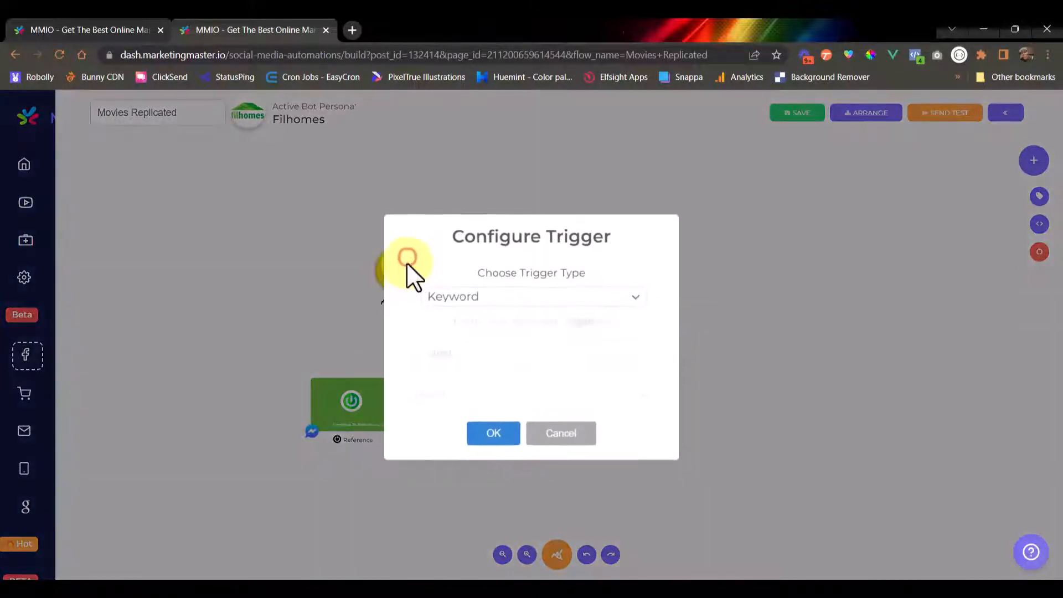
{"action": "triple_click", "coordinate": [525, 360]}
{"action": "key", "text": "ctrl+c"}
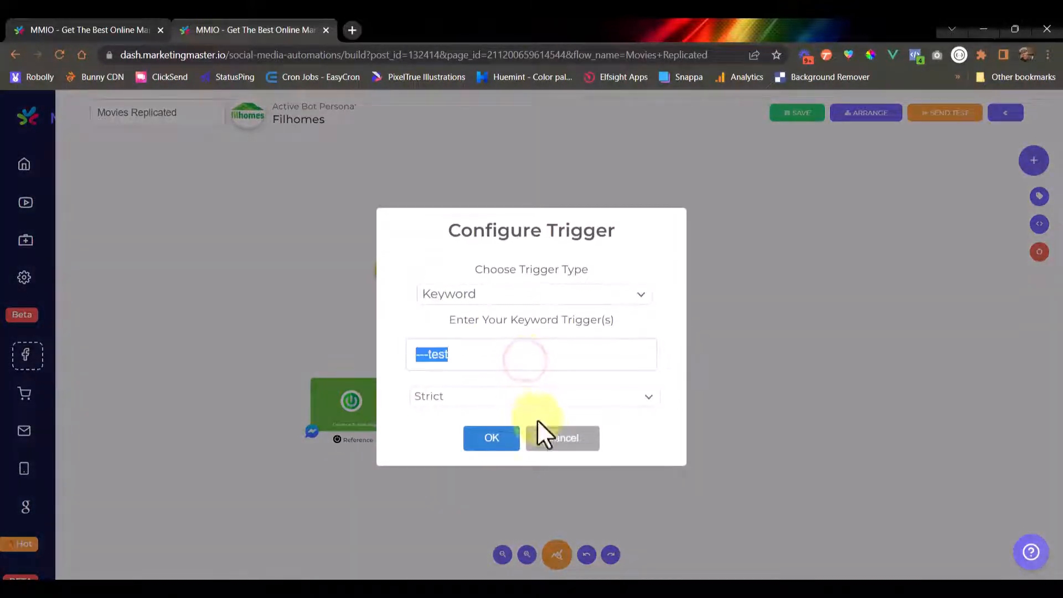
{"action": "left_click", "coordinate": [561, 439]}
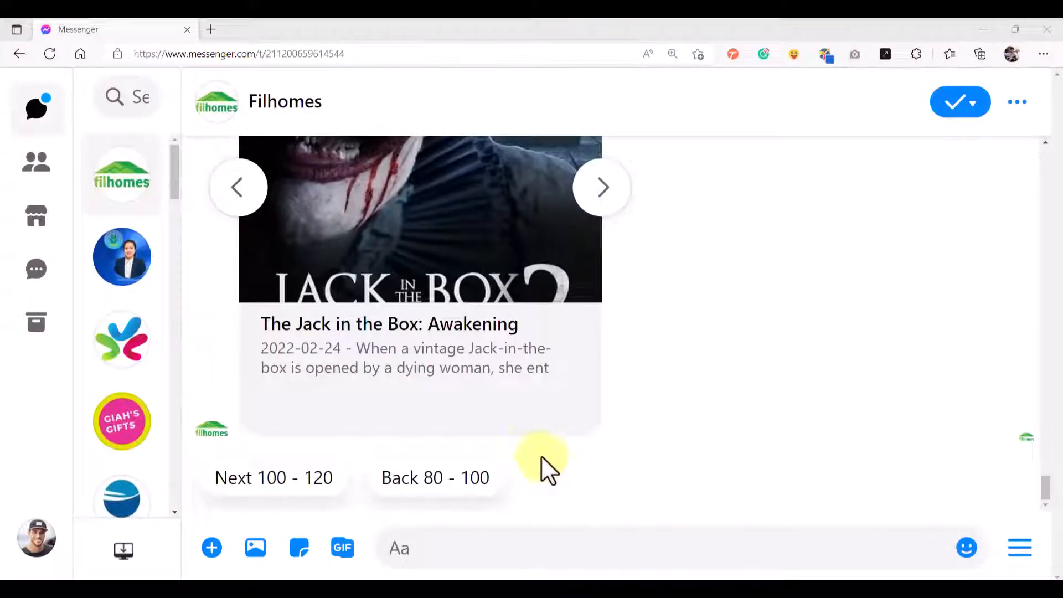
- Switch to Messenger and send the copied keyword "---test" in the Filhomes chat
{"action": "left_click", "coordinate": [540, 532]}
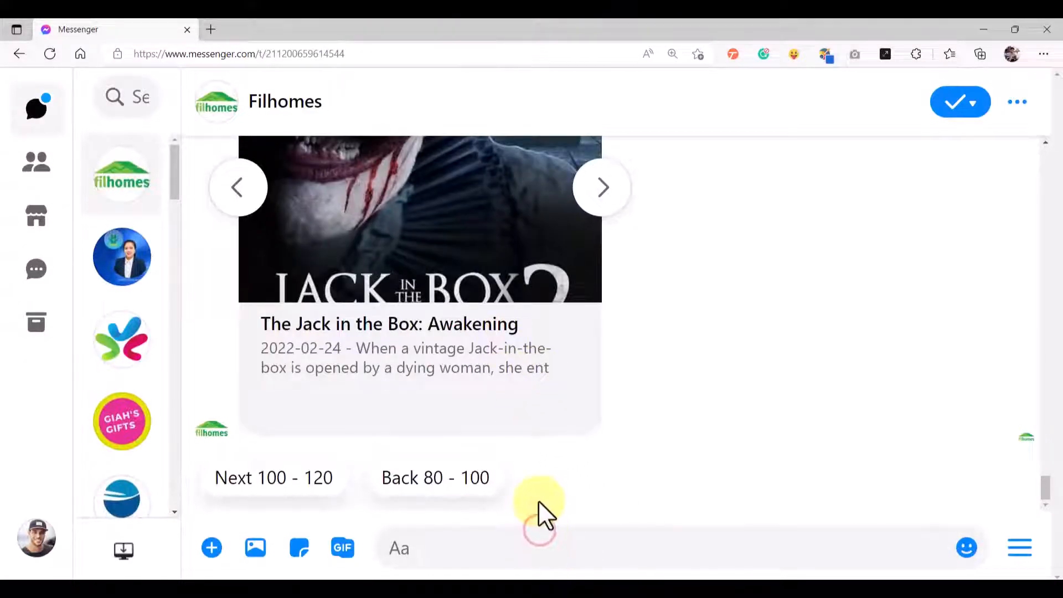
{"action": "key", "text": "ctrl+v"}
{"action": "key", "text": "Return"}
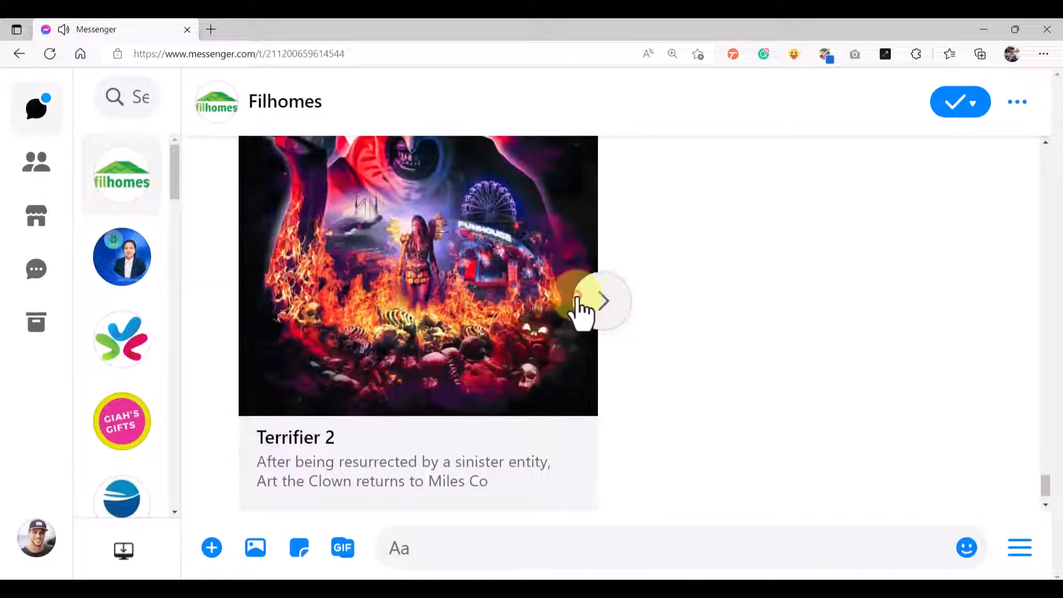
- Browse through the movie cards in the carousel reply, checking their posters, titles and descriptions
{"action": "left_click", "coordinate": [576, 299]}
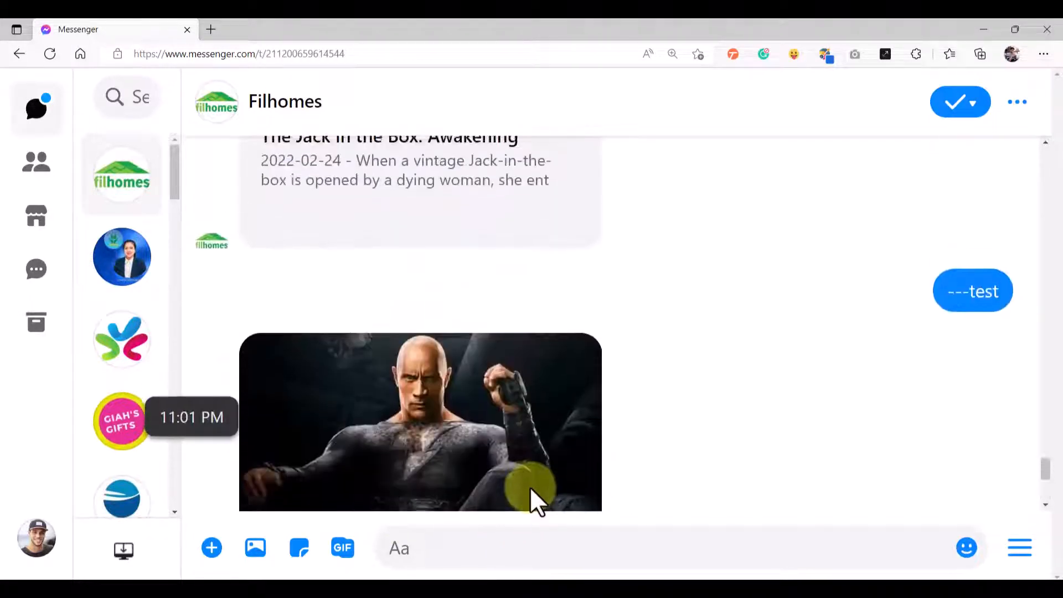
{"action": "left_click", "coordinate": [608, 261]}
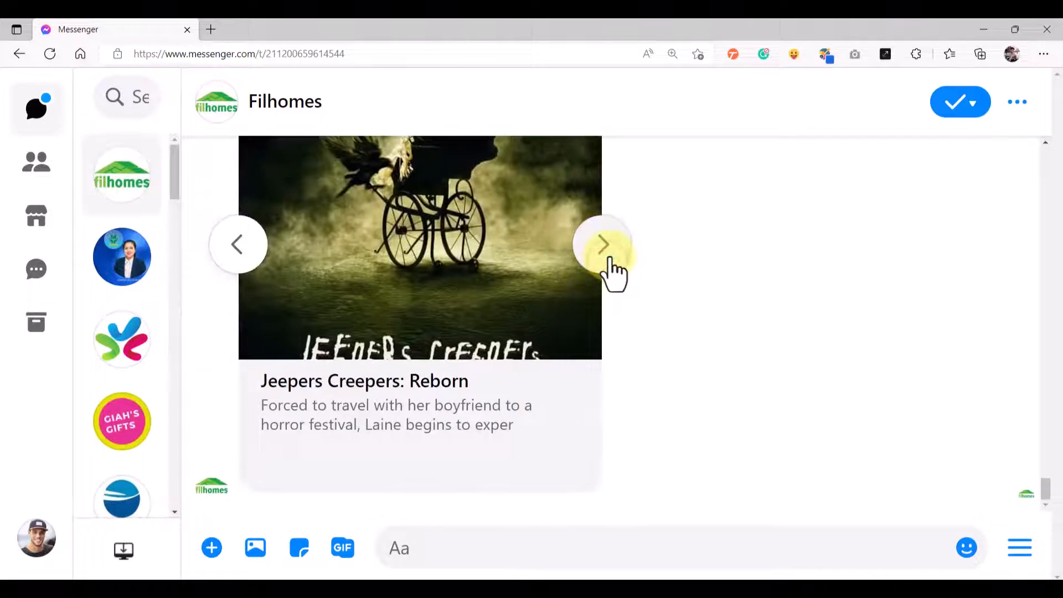
{"action": "left_click", "coordinate": [608, 259]}
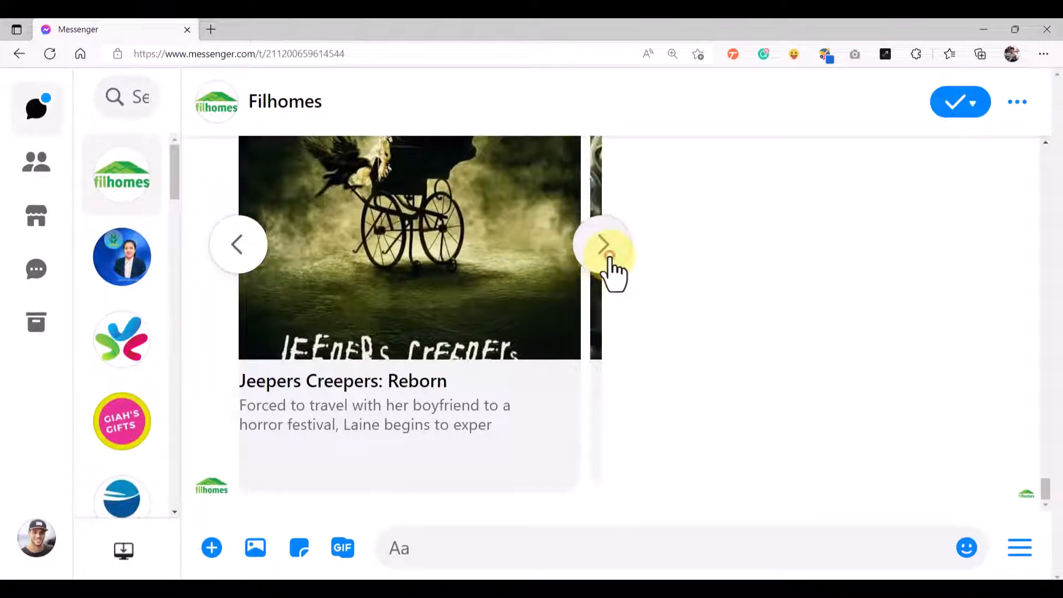
{"action": "left_click", "coordinate": [611, 256]}
{"action": "left_click", "coordinate": [613, 258]}
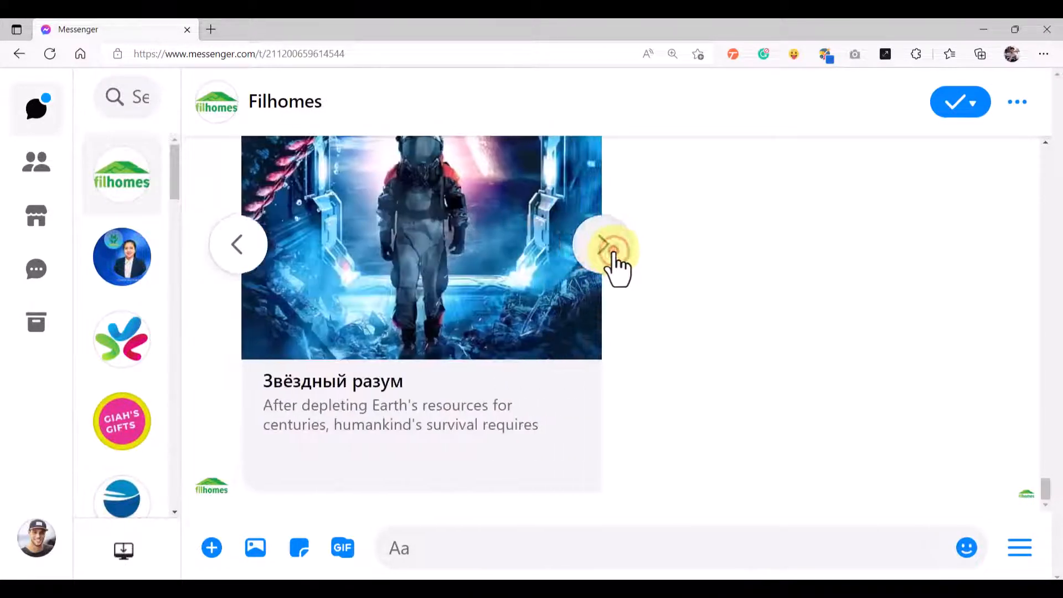
- Page back and forth through the remaining movie cards up to the View More Items card at the carousel's end
{"action": "left_click", "coordinate": [612, 258]}
{"action": "left_click", "coordinate": [612, 258]}
{"action": "left_click", "coordinate": [612, 258]}
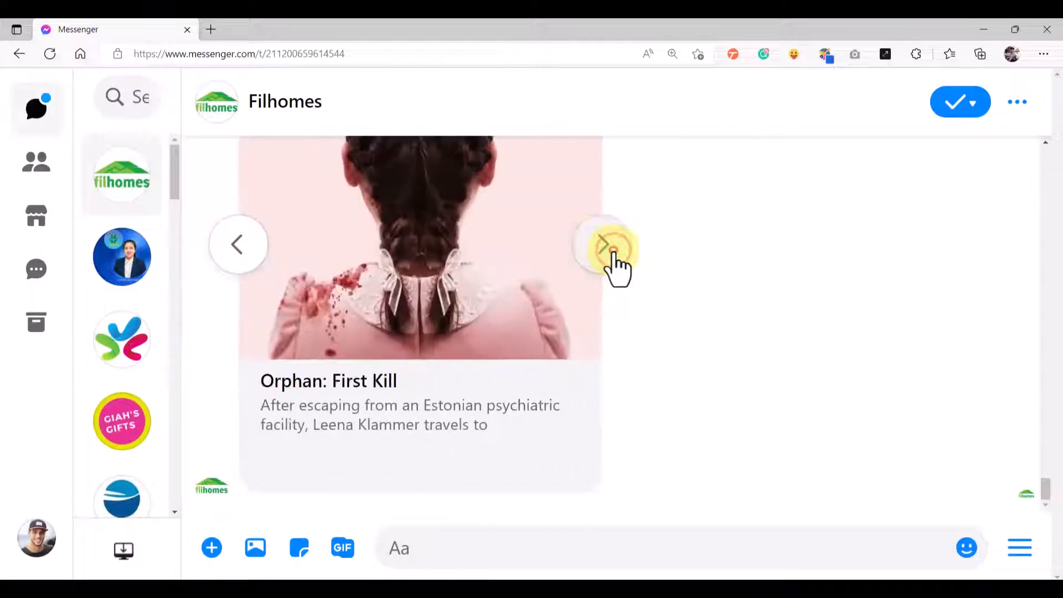
{"action": "left_click", "coordinate": [613, 257]}
{"action": "left_click", "coordinate": [226, 248]}
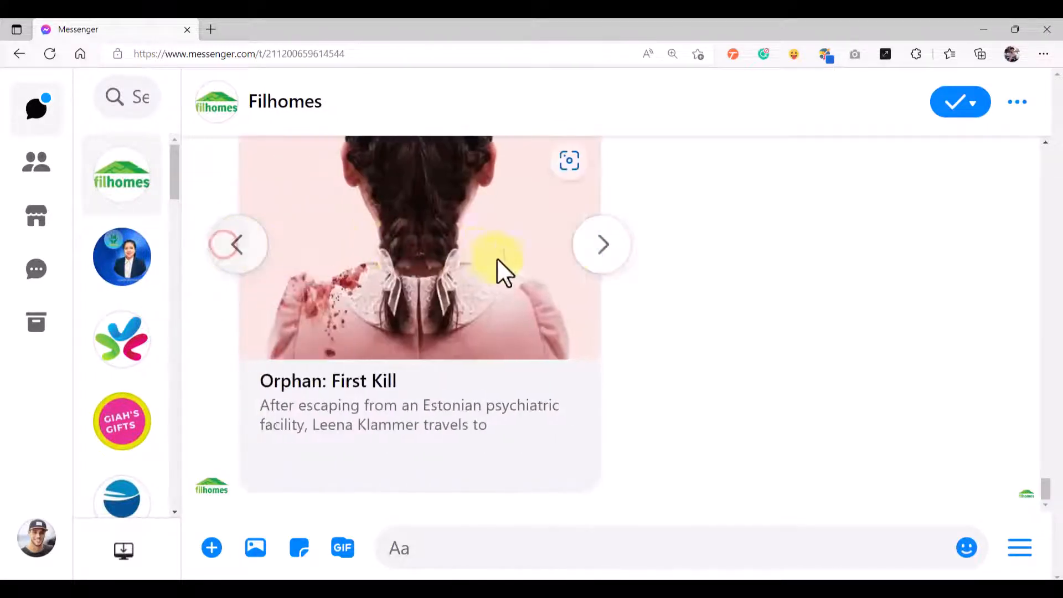
{"action": "left_click", "coordinate": [597, 246]}
{"action": "left_click", "coordinate": [238, 247]}
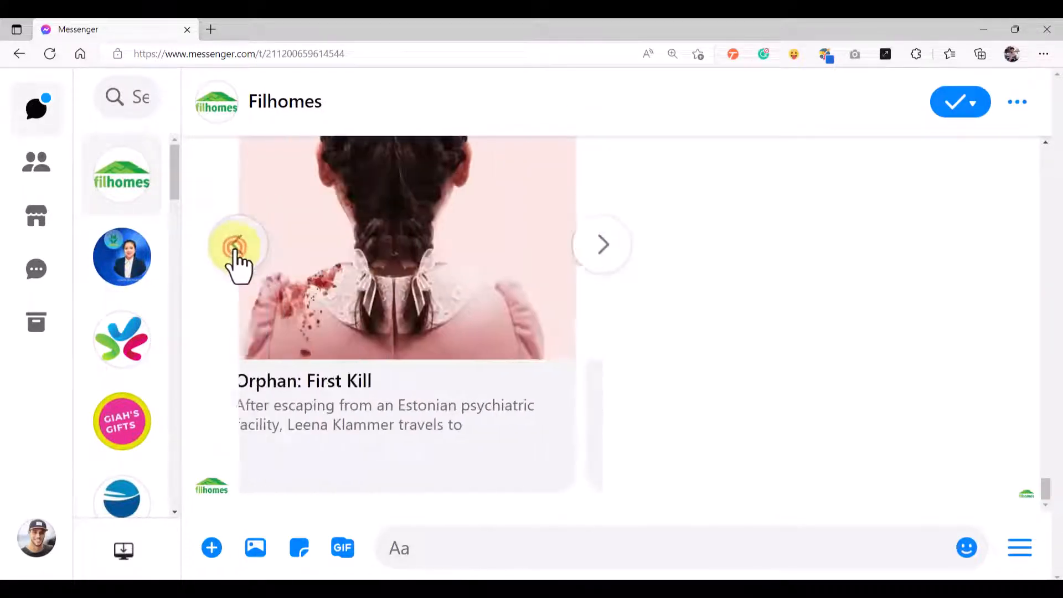
{"action": "left_click", "coordinate": [603, 245]}
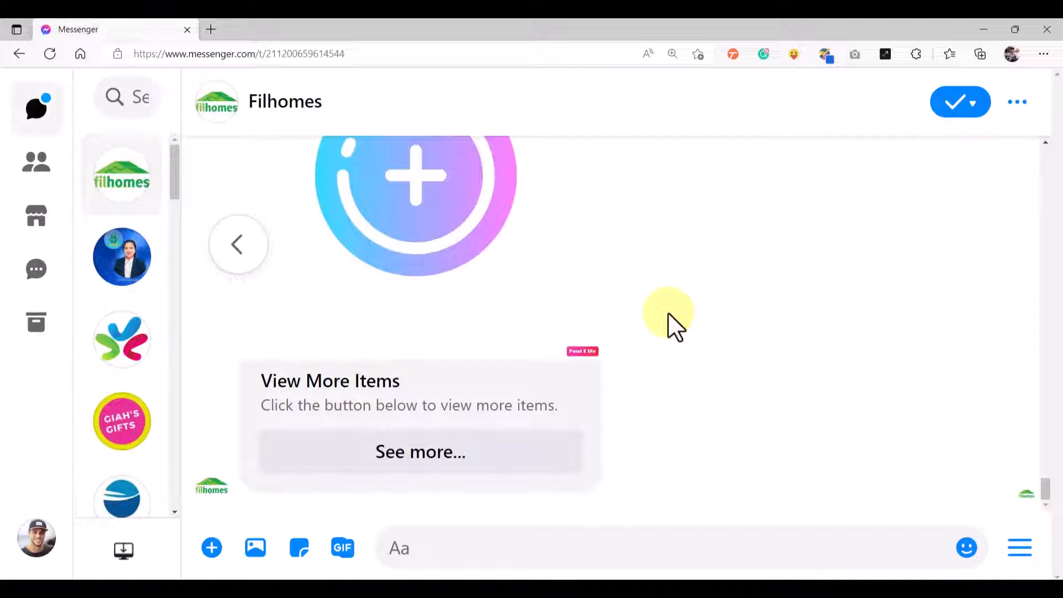
{"action": "left_click", "coordinate": [249, 245]}
{"action": "left_click", "coordinate": [250, 245]}
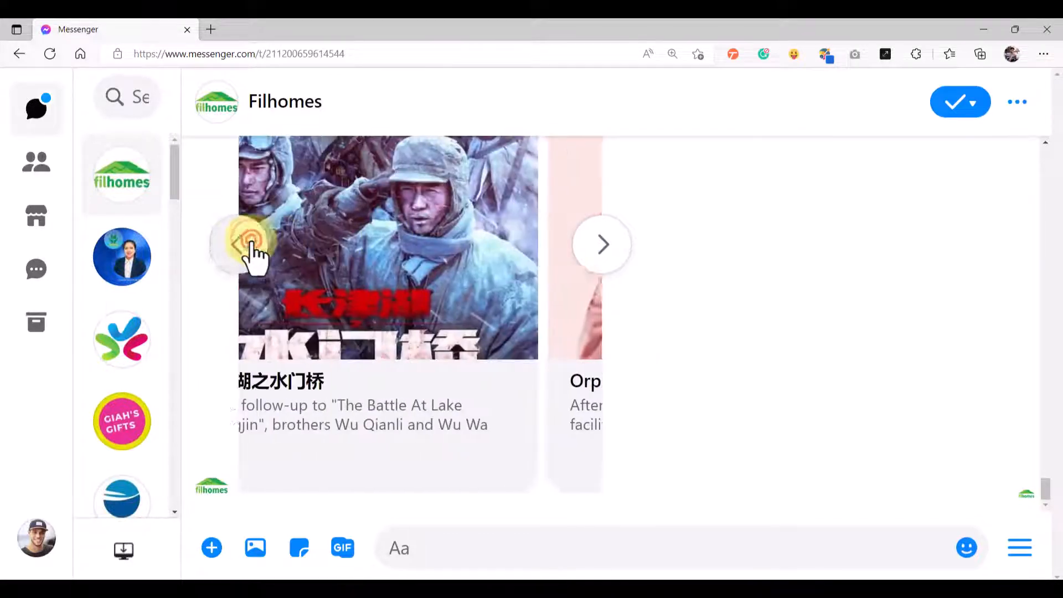
{"action": "left_click", "coordinate": [249, 245]}
{"action": "left_click", "coordinate": [616, 246]}
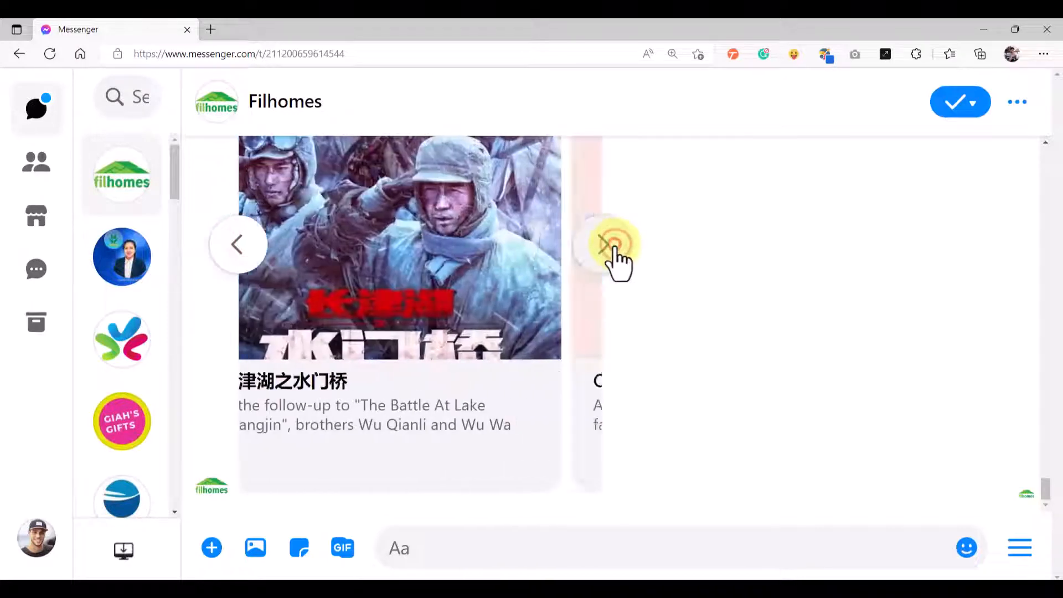
{"action": "left_click", "coordinate": [615, 245]}
{"action": "left_click", "coordinate": [616, 245]}
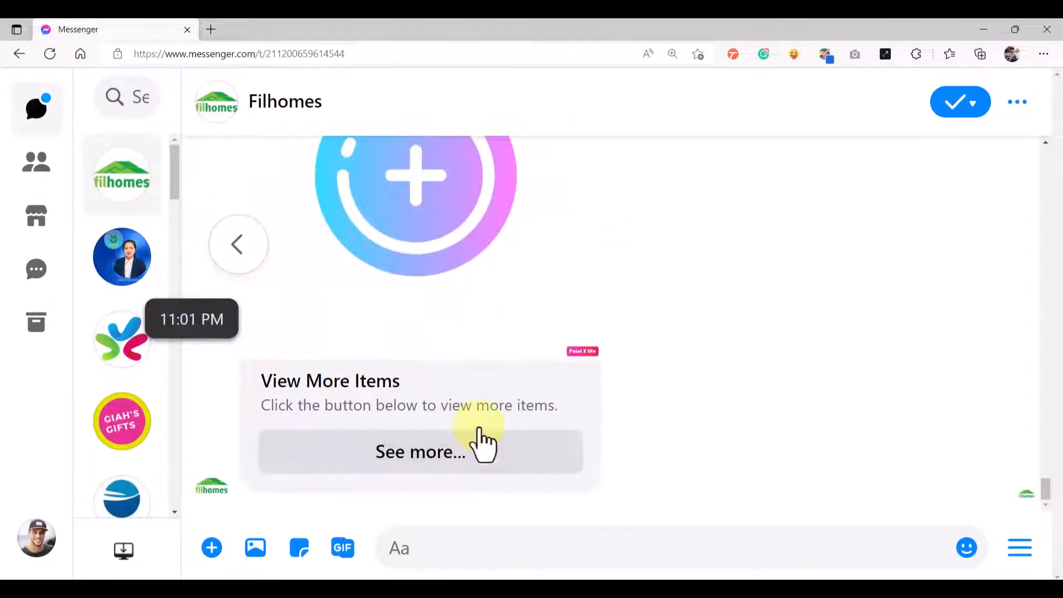
- Request more movies with "See more..." and page through the second carousel to its View More Items card
{"action": "left_click", "coordinate": [445, 457]}
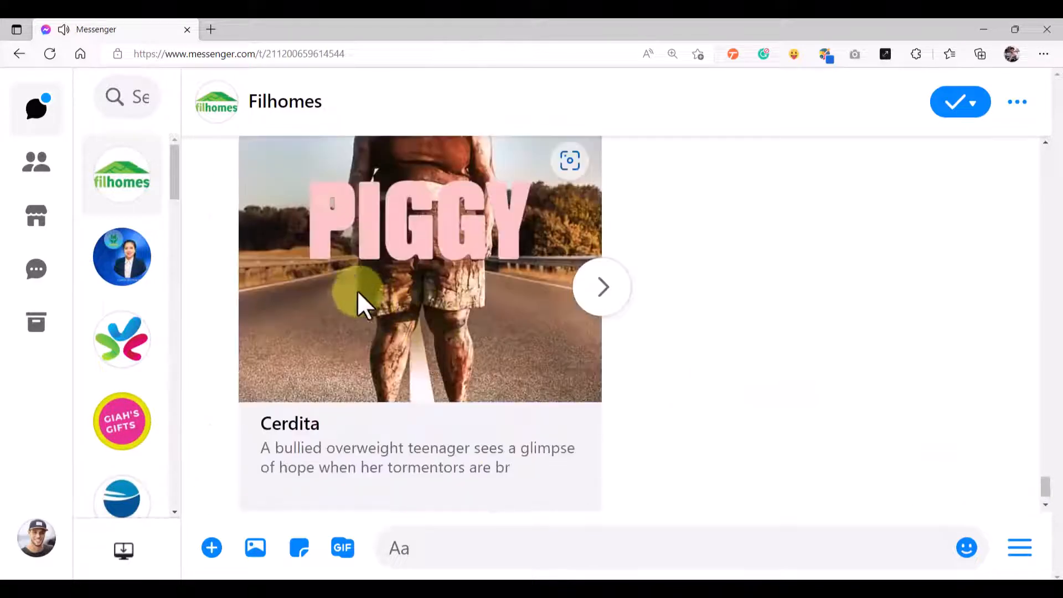
{"action": "left_click", "coordinate": [606, 310]}
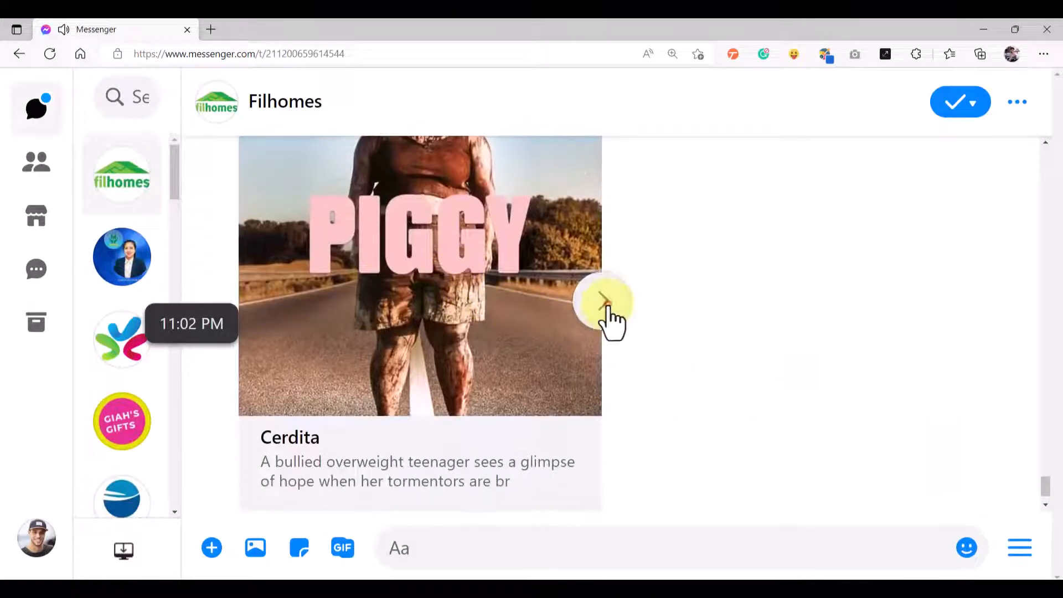
{"action": "left_click", "coordinate": [607, 311]}
{"action": "left_click", "coordinate": [609, 313]}
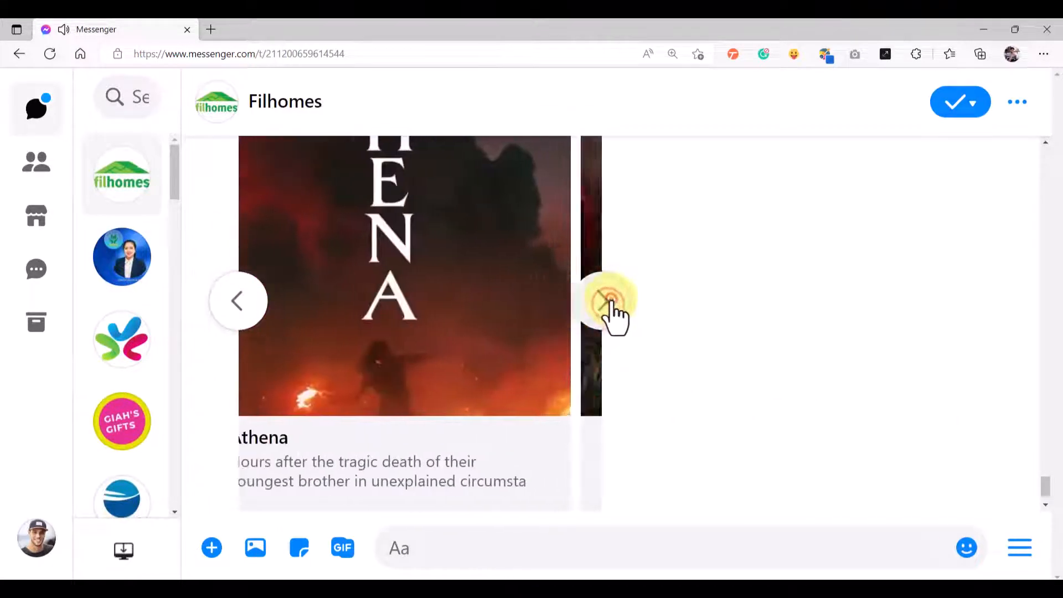
{"action": "left_click", "coordinate": [610, 313]}
{"action": "left_click", "coordinate": [609, 313]}
{"action": "left_click", "coordinate": [610, 312]}
{"action": "left_click", "coordinate": [609, 312]}
{"action": "left_click", "coordinate": [610, 313]}
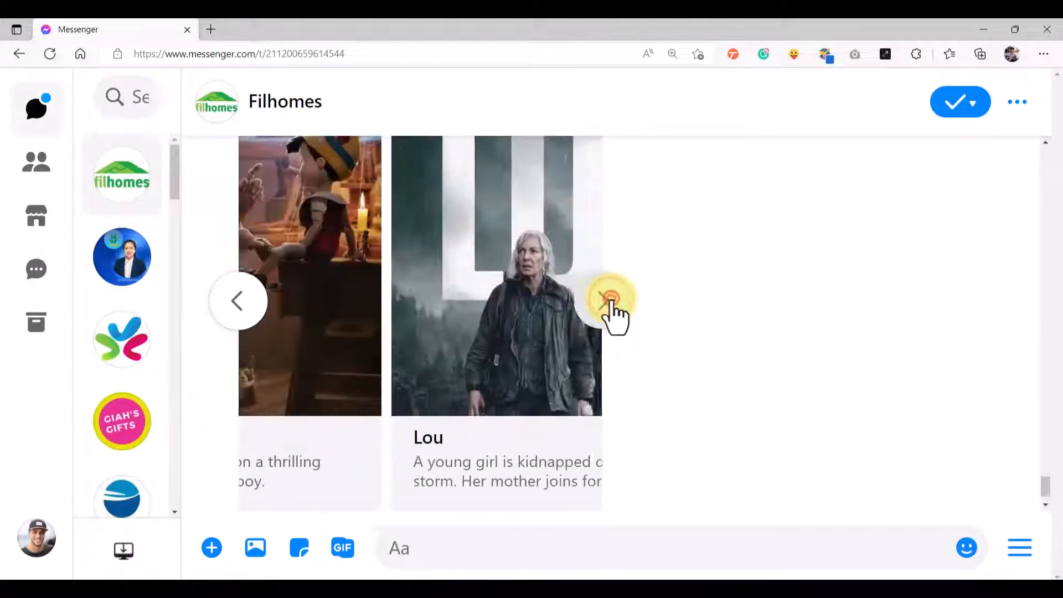
{"action": "left_click", "coordinate": [610, 313]}
{"action": "scroll", "coordinate": [388, 401], "scroll_direction": "down", "scroll_amount": 1}
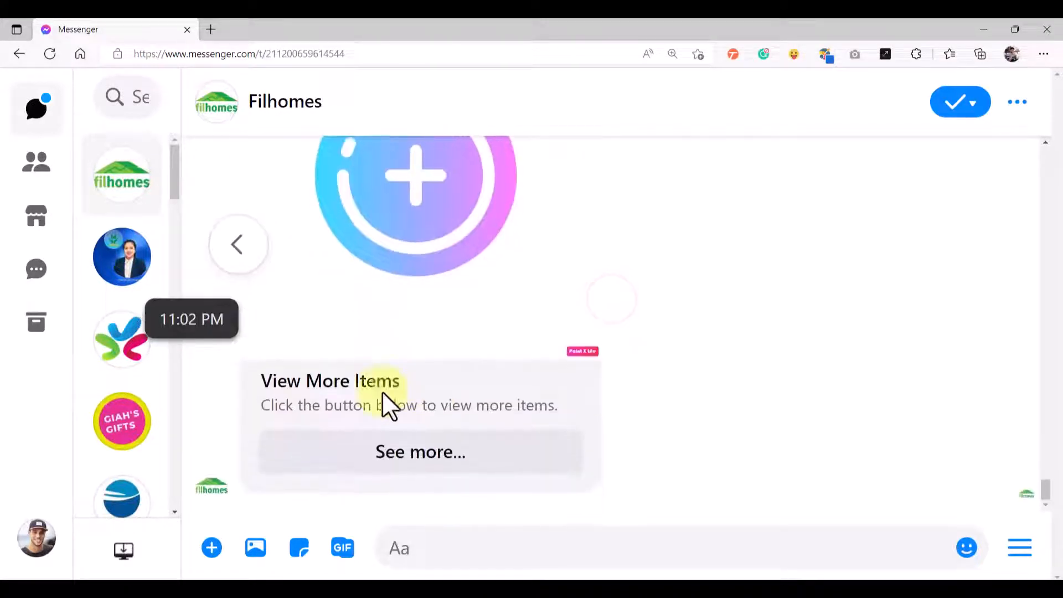
- Request another batch of movies with "See more..." from the second carousel's View More Items card
{"action": "left_click", "coordinate": [464, 453]}
{"action": "scroll", "coordinate": [467, 361], "scroll_direction": "up", "scroll_amount": 3}
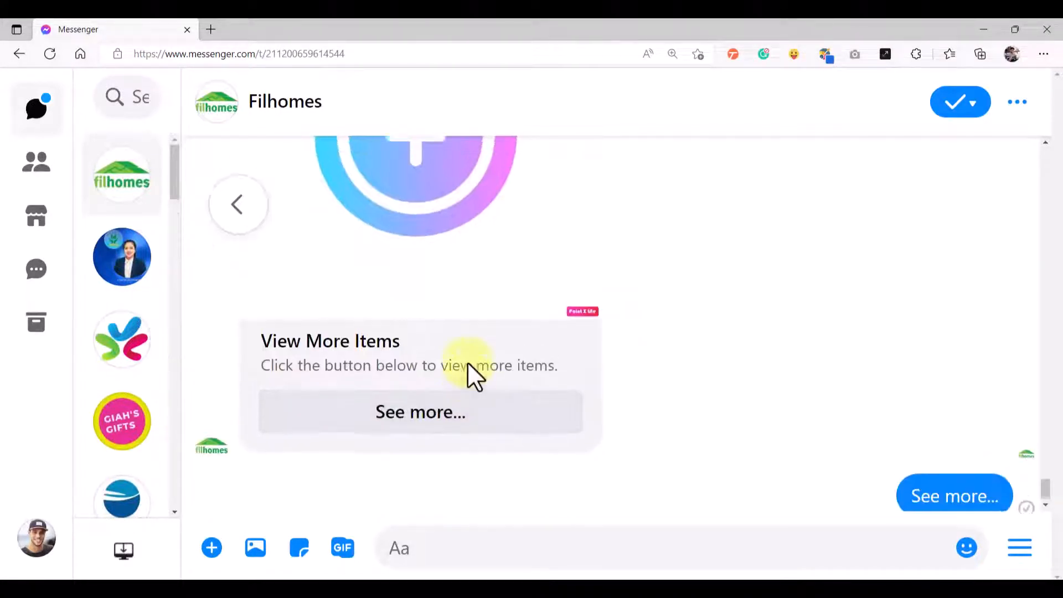
{"action": "scroll", "coordinate": [449, 357], "scroll_direction": "down", "scroll_amount": 3}
{"action": "scroll", "coordinate": [506, 337], "scroll_direction": "up", "scroll_amount": 3}
{"action": "scroll", "coordinate": [506, 336], "scroll_direction": "down", "scroll_amount": 3}
{"action": "scroll", "coordinate": [507, 337], "scroll_direction": "up", "scroll_amount": 4}
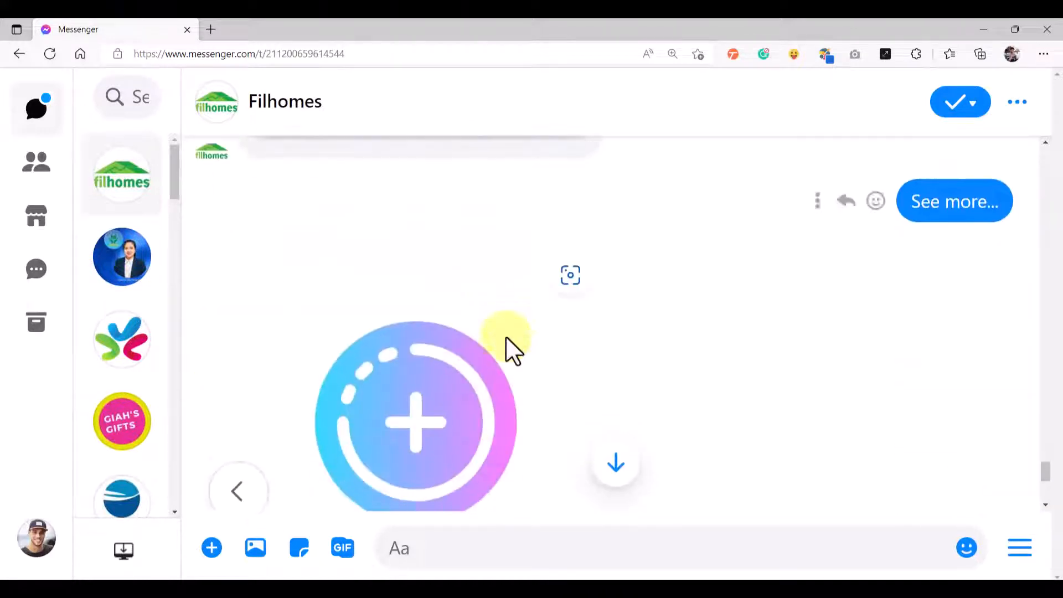
{"action": "scroll", "coordinate": [506, 336], "scroll_direction": "down", "scroll_amount": 4}
{"action": "scroll", "coordinate": [504, 332], "scroll_direction": "up", "scroll_amount": 3}
{"action": "scroll", "coordinate": [501, 326], "scroll_direction": "down", "scroll_amount": 3}
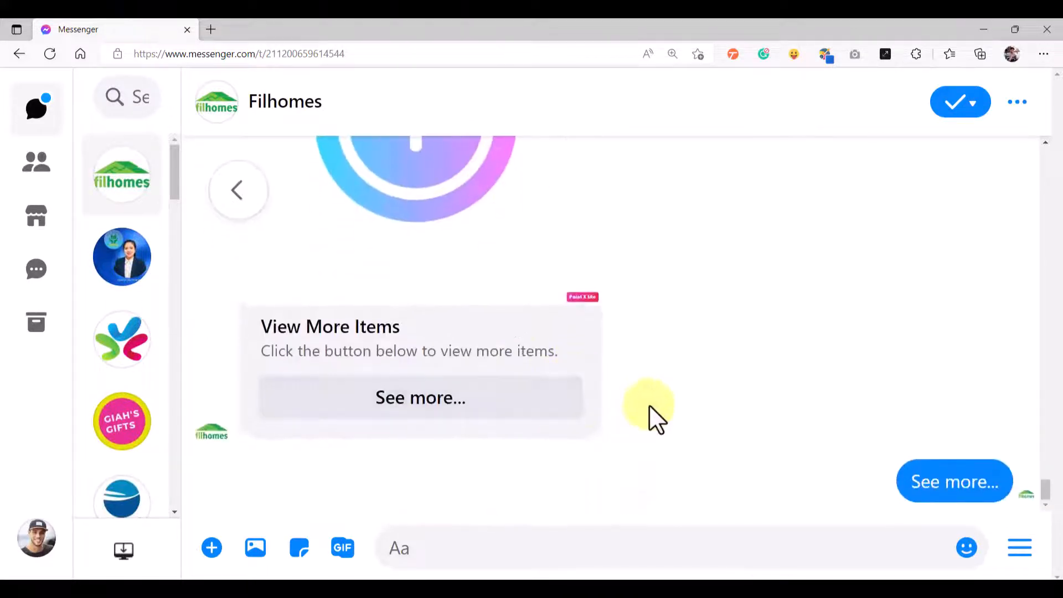
- Check the Beast and Code Name Banshee cards of the last carousel and compare it with the previous carousel reply
{"action": "left_click", "coordinate": [599, 277]}
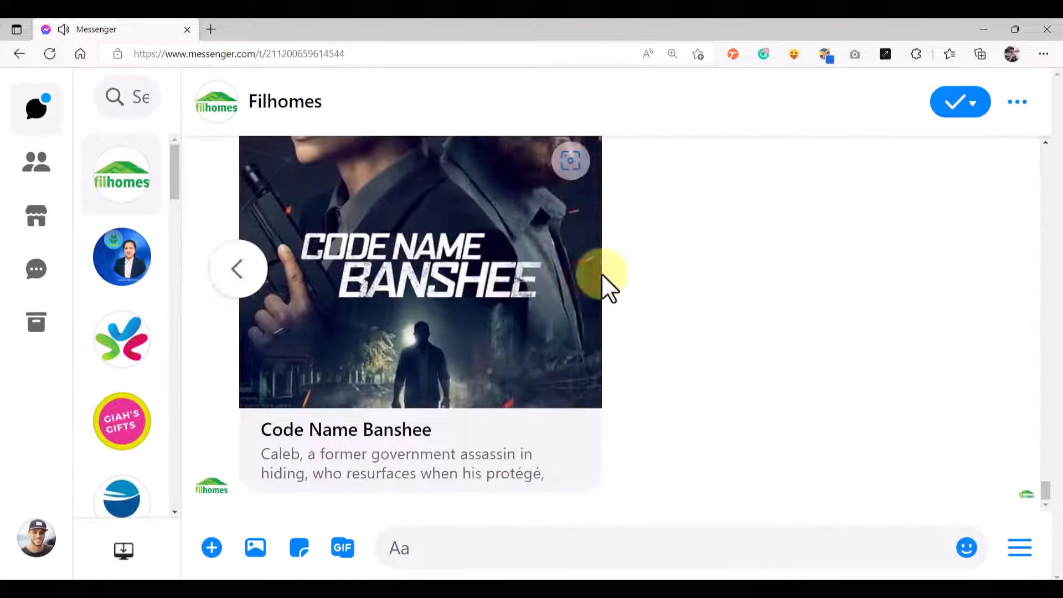
{"action": "left_click", "coordinate": [252, 399]}
{"action": "scroll", "coordinate": [581, 349], "scroll_direction": "down", "scroll_amount": 1}
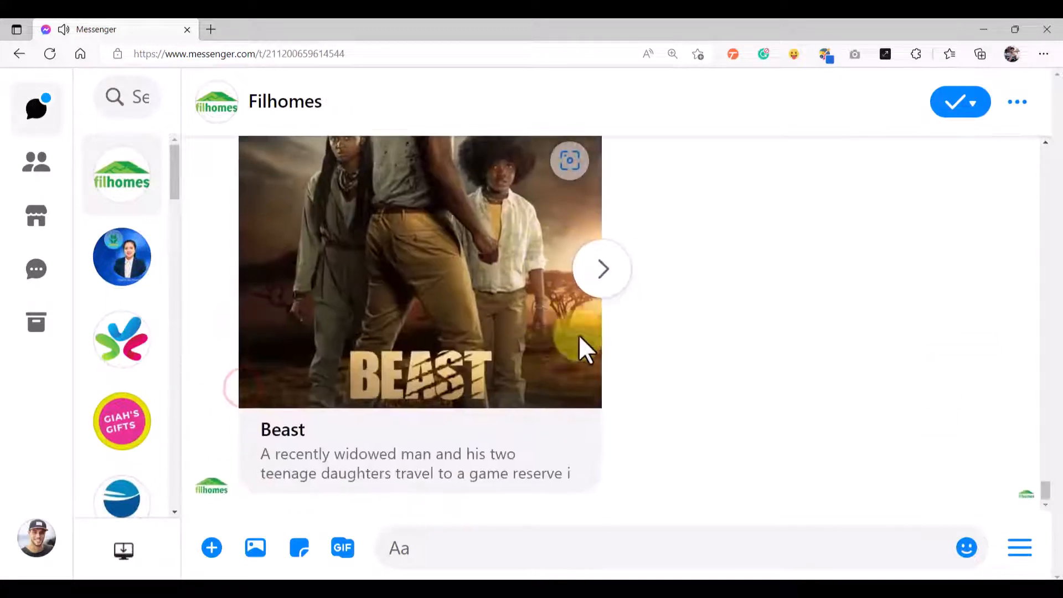
{"action": "left_click", "coordinate": [601, 274]}
{"action": "scroll", "coordinate": [626, 337], "scroll_direction": "up", "scroll_amount": 5}
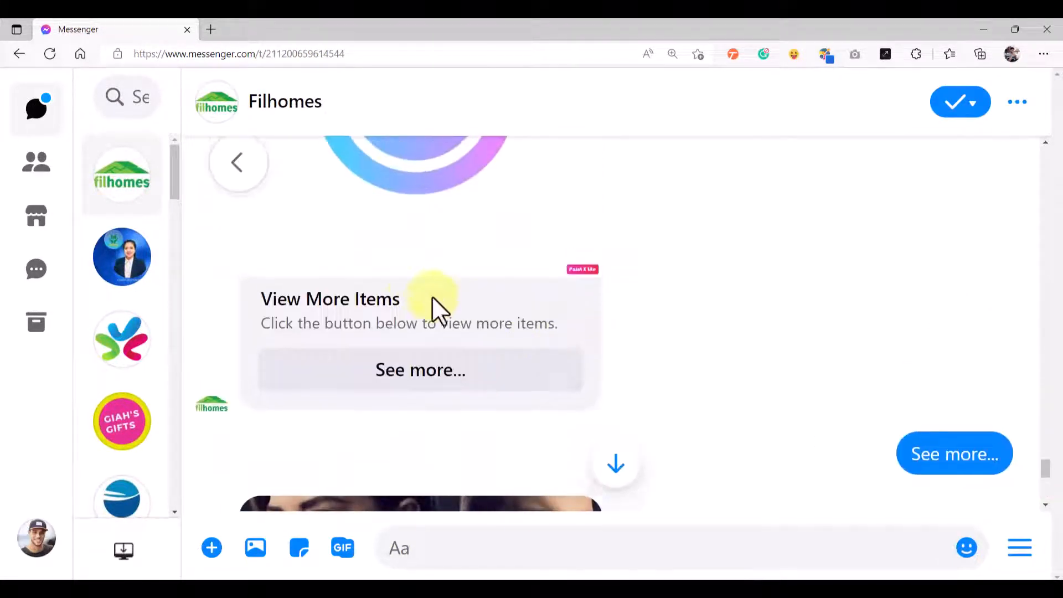
{"action": "scroll", "coordinate": [434, 307], "scroll_direction": "down", "scroll_amount": 5}
{"action": "scroll", "coordinate": [366, 318], "scroll_direction": "down", "scroll_amount": 2}
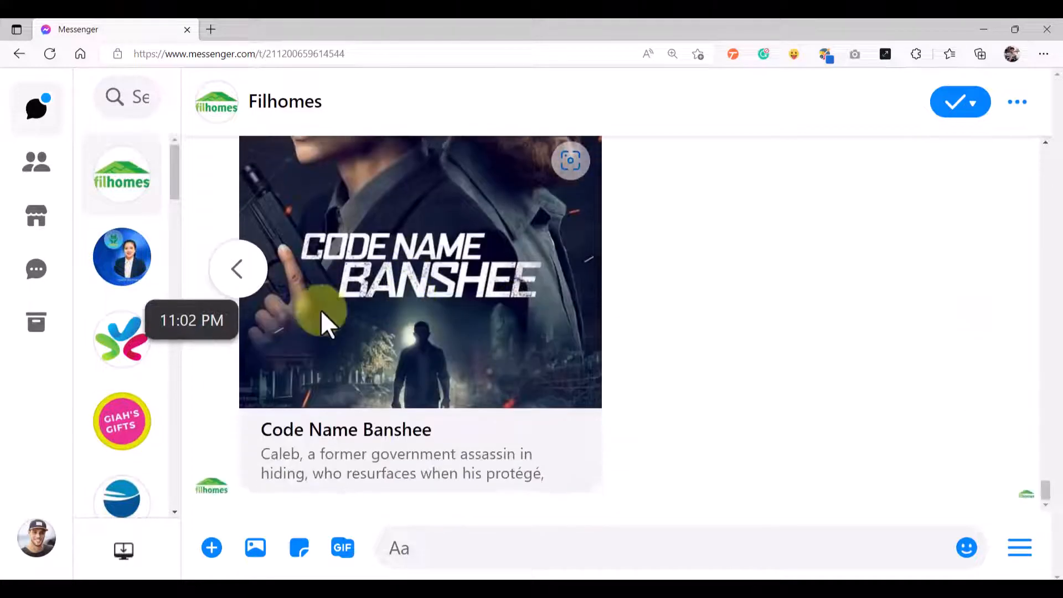
{"action": "left_click", "coordinate": [252, 277]}
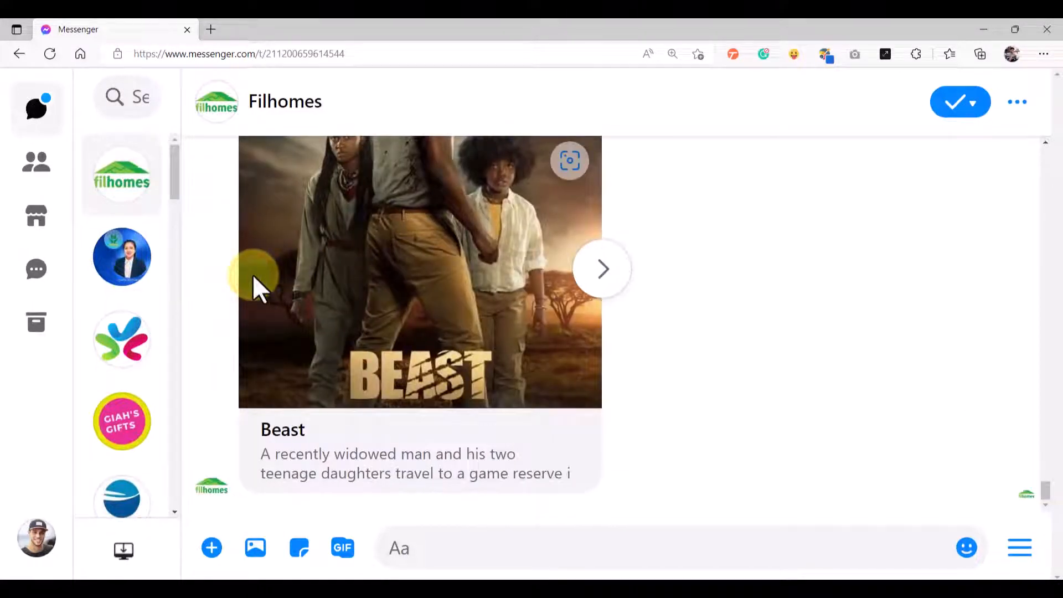
{"action": "left_click", "coordinate": [623, 269]}
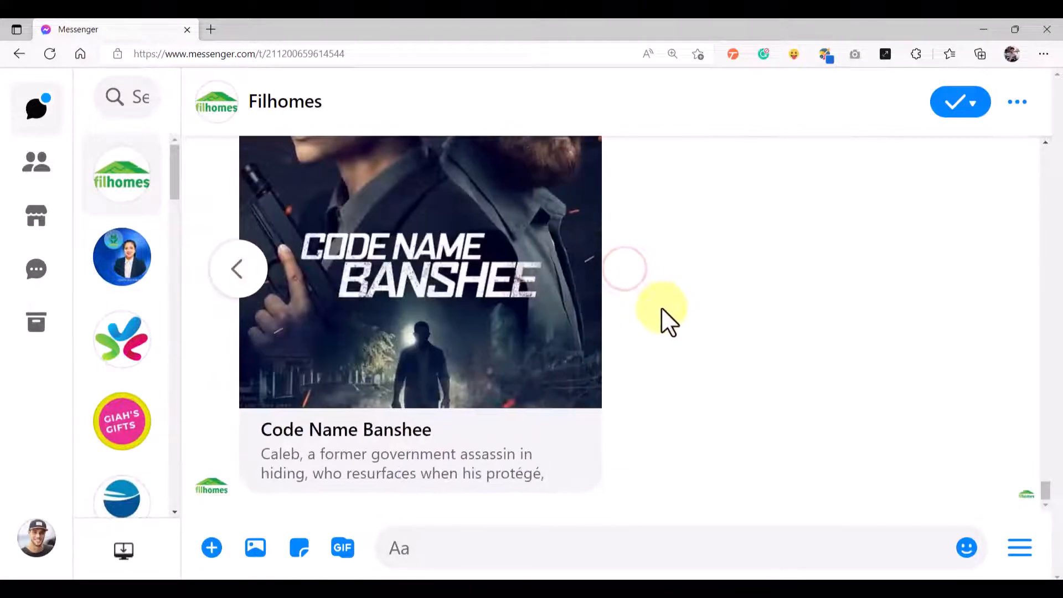
{"action": "scroll", "coordinate": [596, 327], "scroll_direction": "up", "scroll_amount": 4}
{"action": "scroll", "coordinate": [646, 385], "scroll_direction": "down", "scroll_amount": 4}
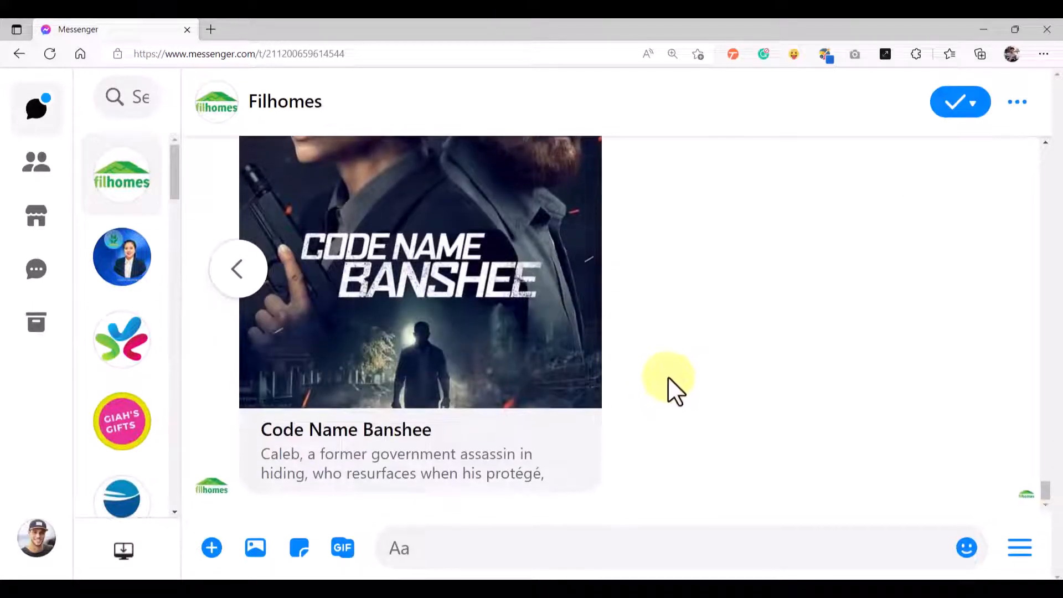
{"action": "scroll", "coordinate": [668, 382], "scroll_direction": "up", "scroll_amount": 5}
{"action": "scroll", "coordinate": [668, 382], "scroll_direction": "down", "scroll_amount": 3}
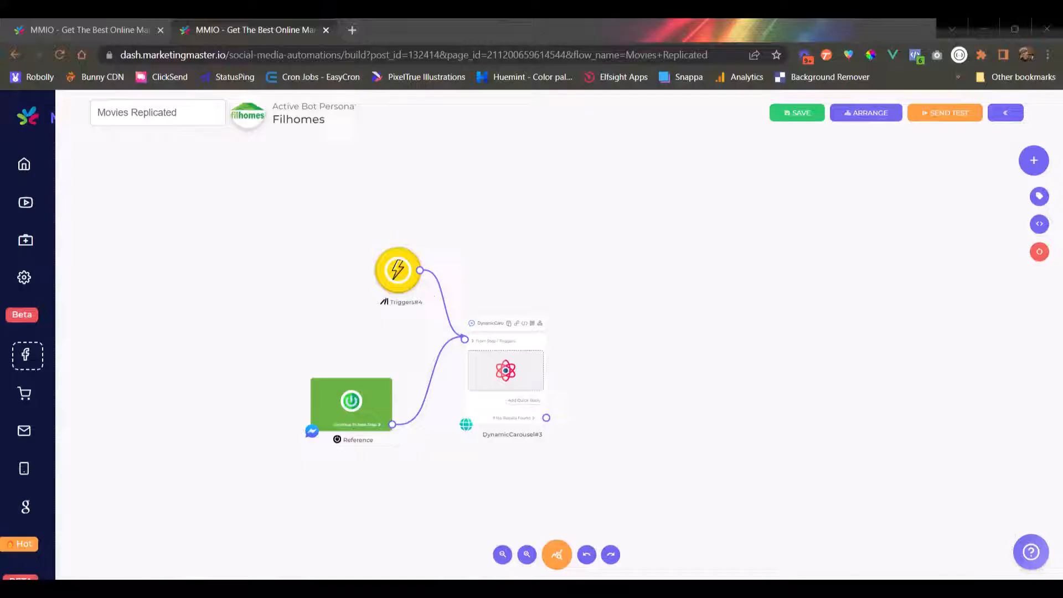
- Switch to the MMIO flow builder and reposition the trigger and dynamic carousel nodes on the canvas
{"action": "left_click", "coordinate": [500, 342]}
{"action": "scroll", "coordinate": [498, 341], "scroll_direction": "up", "scroll_amount": 5}
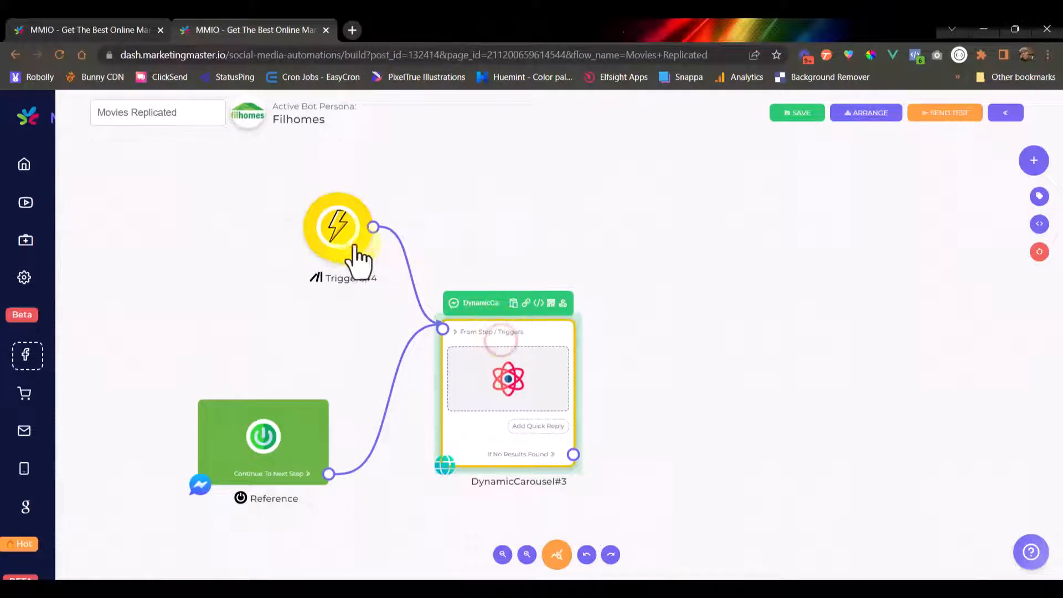
{"action": "left_click_drag", "start_coordinate": [354, 248], "coordinate": [297, 266]}
{"action": "left_click_drag", "start_coordinate": [484, 323], "coordinate": [487, 289]}
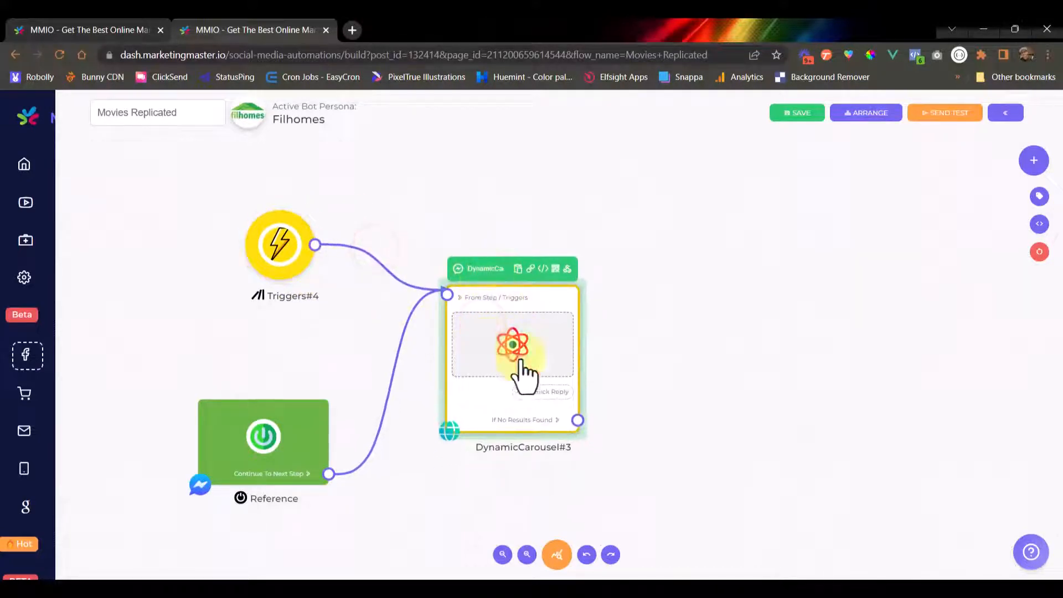
{"action": "left_click_drag", "start_coordinate": [805, 449], "coordinate": [743, 416]}
{"action": "scroll", "coordinate": [467, 362], "scroll_direction": "up", "scroll_amount": 5}
{"action": "scroll", "coordinate": [468, 362], "scroll_direction": "down", "scroll_amount": 6}
{"action": "left_click_drag", "start_coordinate": [599, 377], "coordinate": [502, 373]}
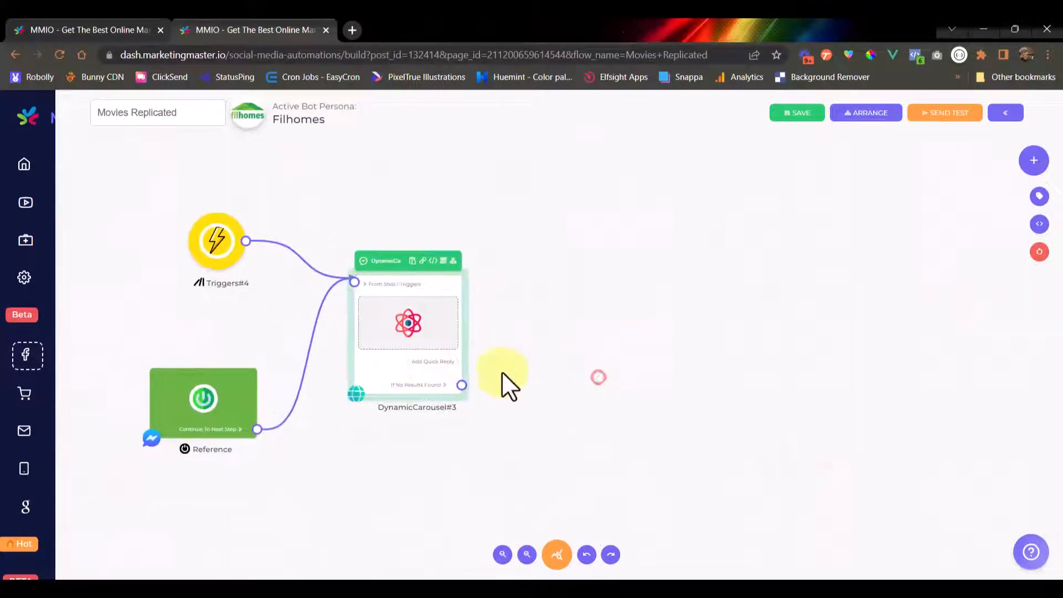
- Connect the dynamic carousel's "If No Results Found" output to a new text message node placed below it
{"action": "scroll", "coordinate": [450, 367], "scroll_direction": "up", "scroll_amount": 5}
{"action": "left_click_drag", "start_coordinate": [574, 363], "coordinate": [658, 372]}
{"action": "scroll", "coordinate": [446, 369], "scroll_direction": "down", "scroll_amount": 3}
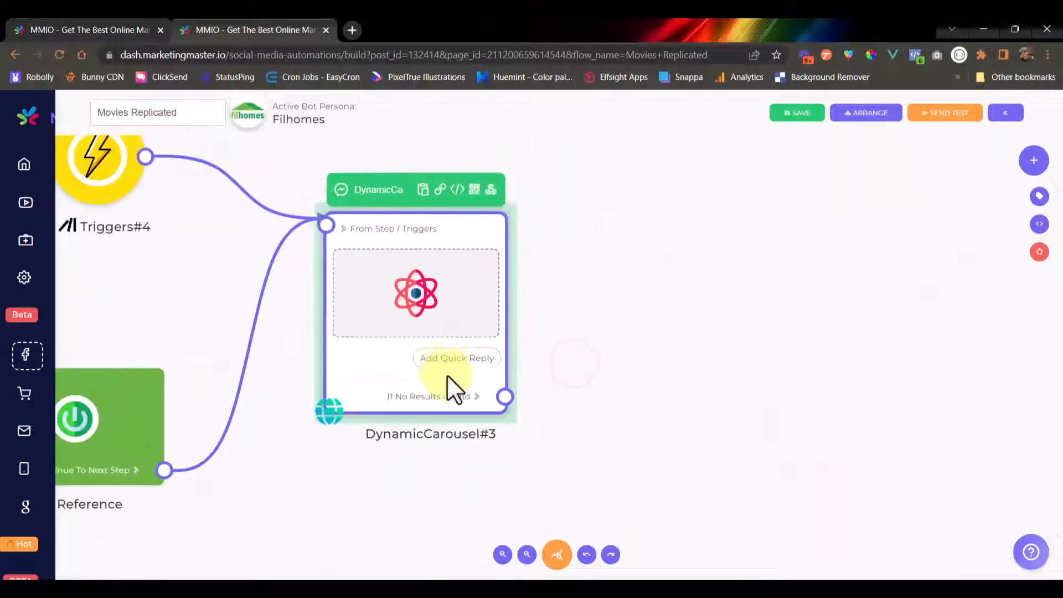
{"action": "scroll", "coordinate": [403, 377], "scroll_direction": "up", "scroll_amount": 5}
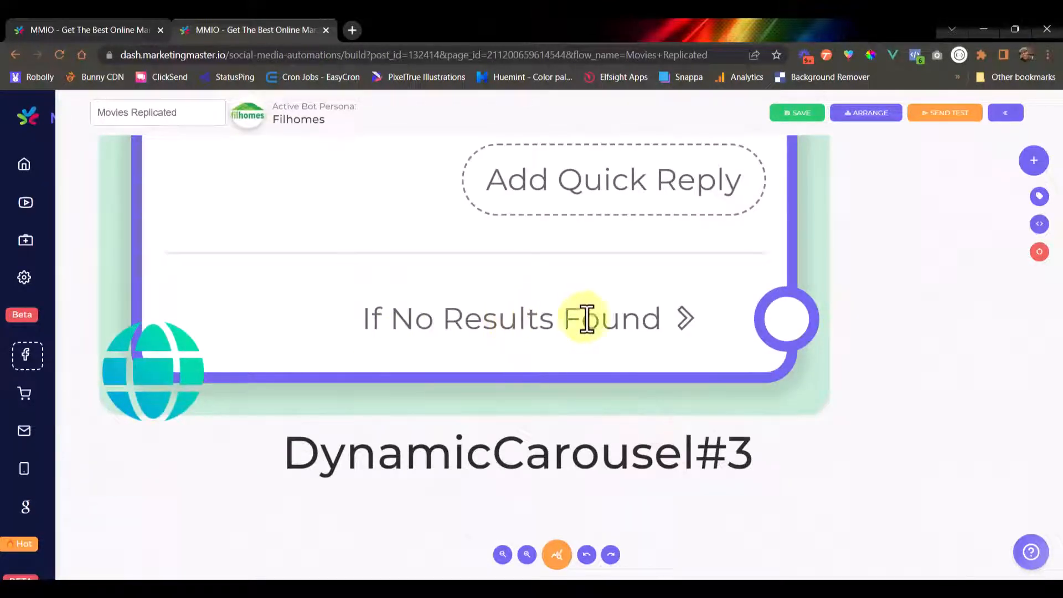
{"action": "scroll", "coordinate": [697, 349], "scroll_direction": "down", "scroll_amount": 5}
{"action": "left_click_drag", "start_coordinate": [783, 392], "coordinate": [635, 329]}
{"action": "left_click_drag", "start_coordinate": [580, 276], "coordinate": [385, 422]}
{"action": "left_click", "coordinate": [427, 464]}
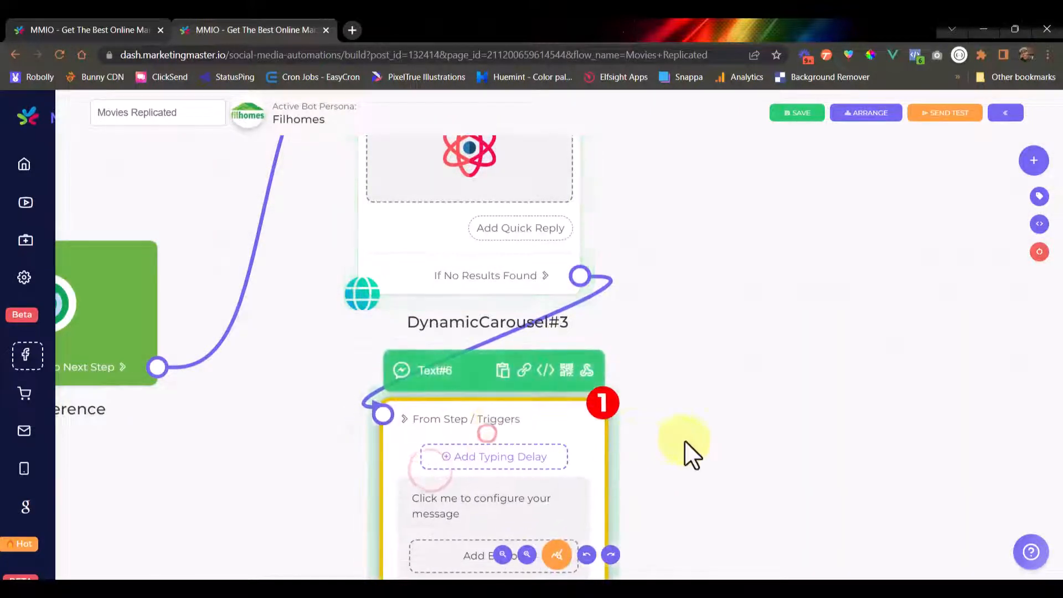
- Set the new text node's message to "Sorry... no more movies to display" and confirm it
{"action": "left_click", "coordinate": [525, 439]}
{"action": "left_click", "coordinate": [504, 355]}
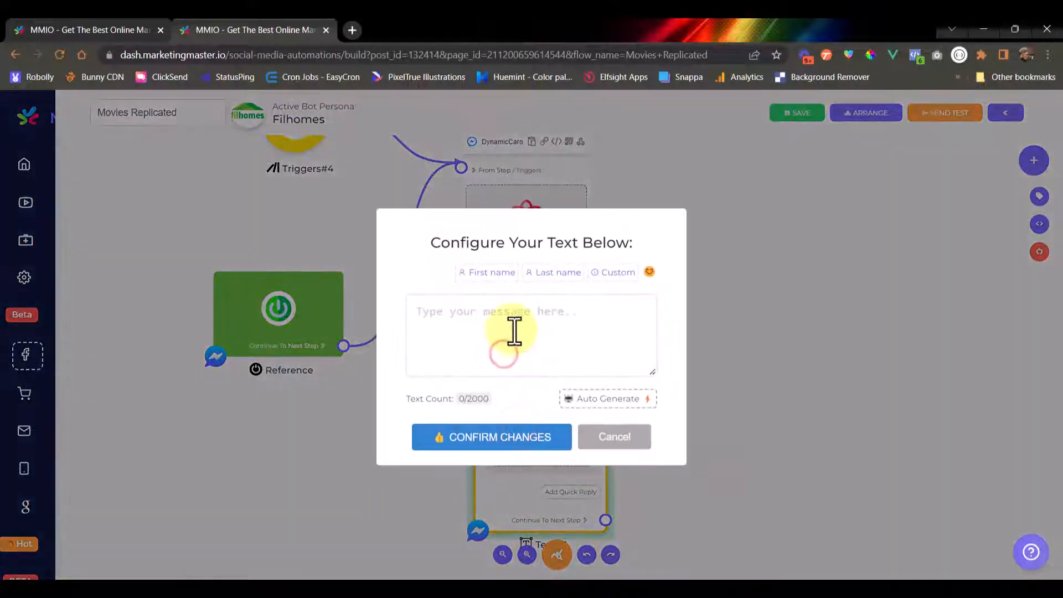
{"action": "type", "text": "Sorr"}
{"action": "type", "text": "y//"}
{"action": "key", "text": "BackSpace"}
{"action": "key", "text": "BackSpace"}
{"action": "type", "text": ","}
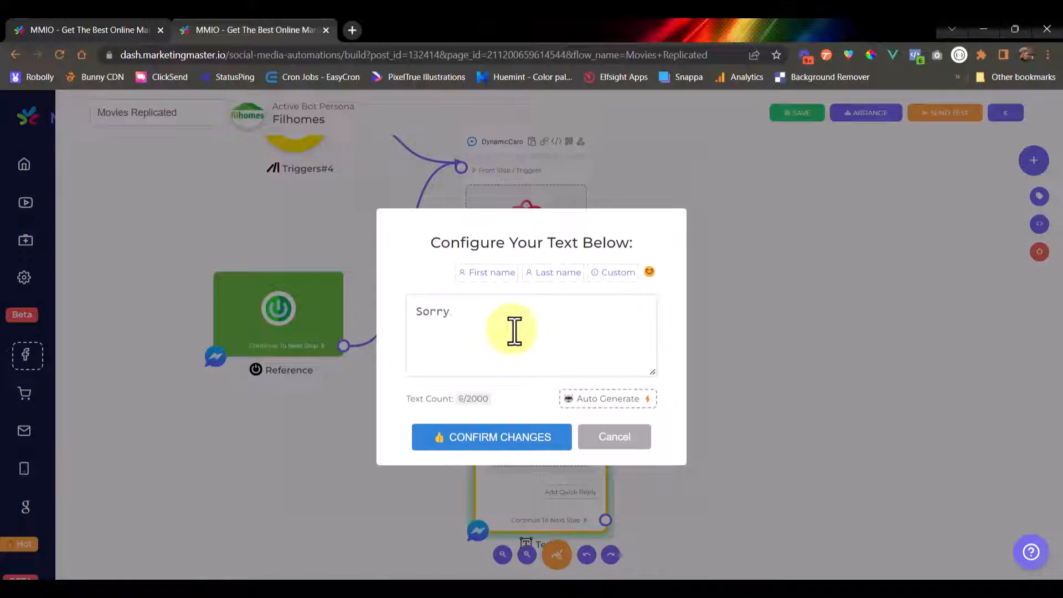
{"action": "type", "text": ".. no more movies to display"}
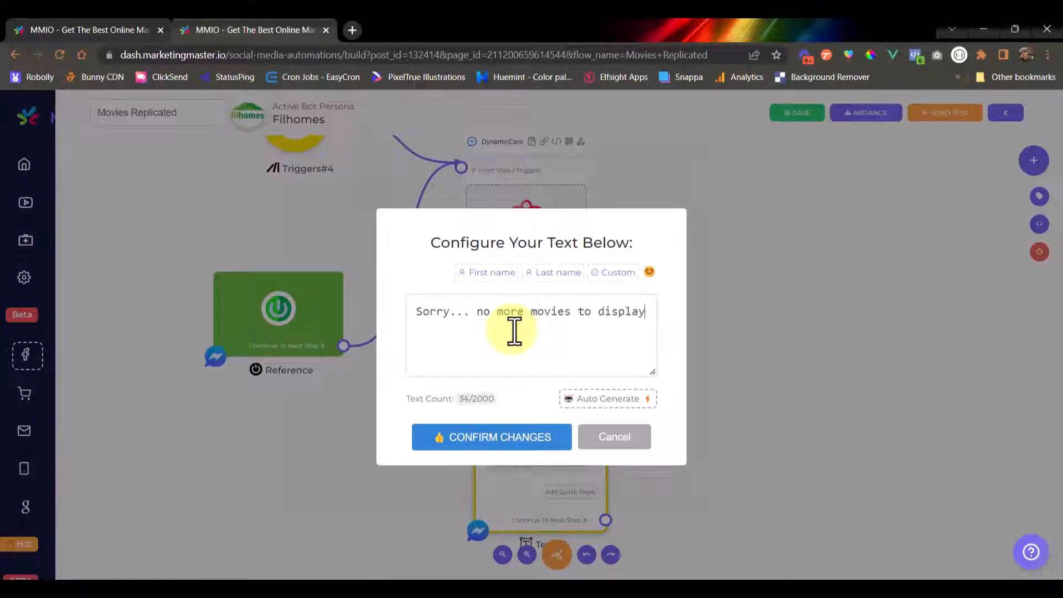
{"action": "left_click", "coordinate": [490, 432]}
- Align the text message node beneath the dynamic carousel node and review the resulting flow layout
{"action": "left_click", "coordinate": [653, 305]}
{"action": "left_click_drag", "start_coordinate": [595, 362], "coordinate": [585, 372]}
{"action": "left_click_drag", "start_coordinate": [646, 277], "coordinate": [640, 314]}
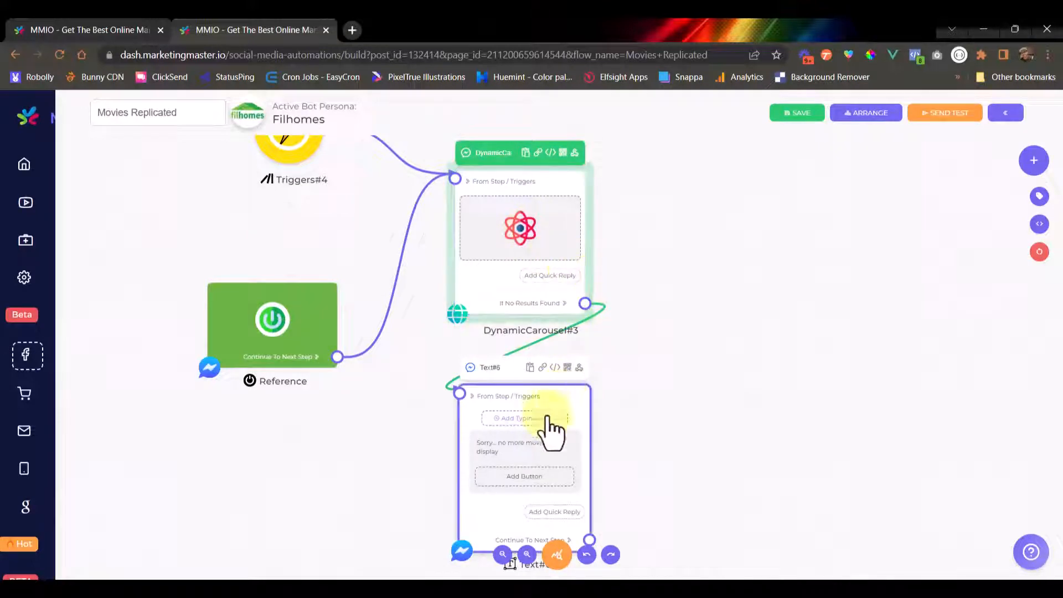
{"action": "scroll", "coordinate": [513, 462], "scroll_direction": "up", "scroll_amount": 3}
{"action": "scroll", "coordinate": [464, 438], "scroll_direction": "down", "scroll_amount": 3}
{"action": "scroll", "coordinate": [482, 427], "scroll_direction": "down", "scroll_amount": 5}
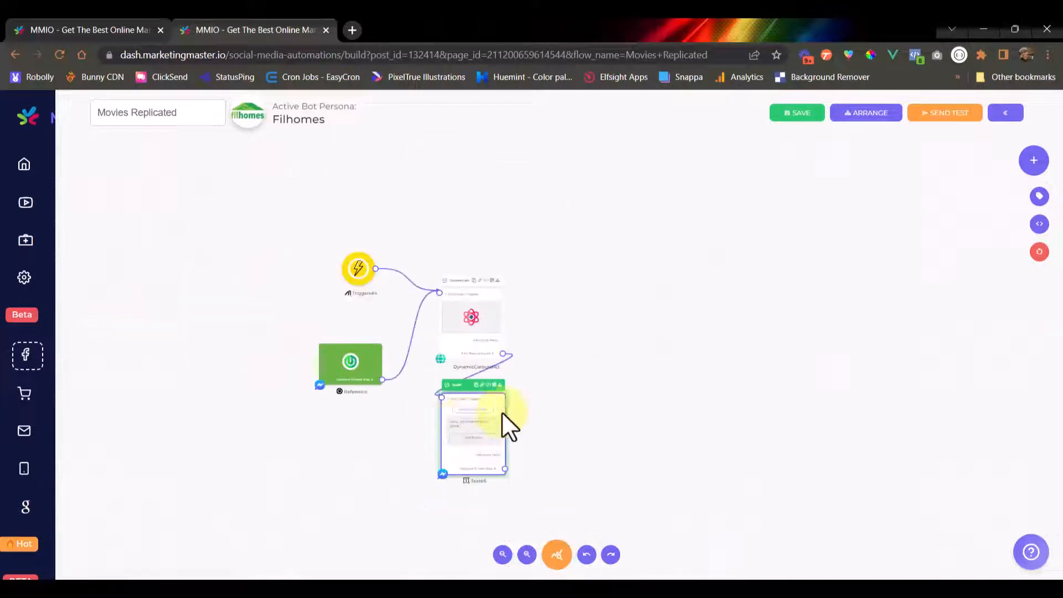
{"action": "scroll", "coordinate": [463, 432], "scroll_direction": "up", "scroll_amount": 5}
{"action": "scroll", "coordinate": [468, 430], "scroll_direction": "down", "scroll_amount": 1}
{"action": "scroll", "coordinate": [467, 424], "scroll_direction": "down", "scroll_amount": 5}
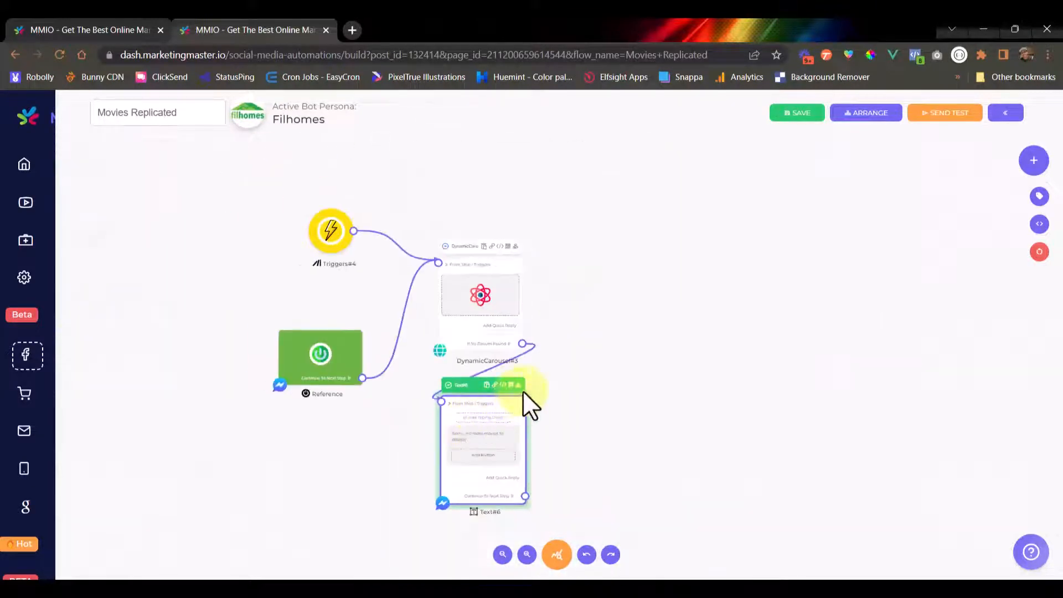
- Add a Next Step quick reply with the text "Next" to the dynamic carousel node
{"action": "scroll", "coordinate": [556, 395], "scroll_direction": "up", "scroll_amount": 5}
{"action": "scroll", "coordinate": [480, 367], "scroll_direction": "down", "scroll_amount": 5}
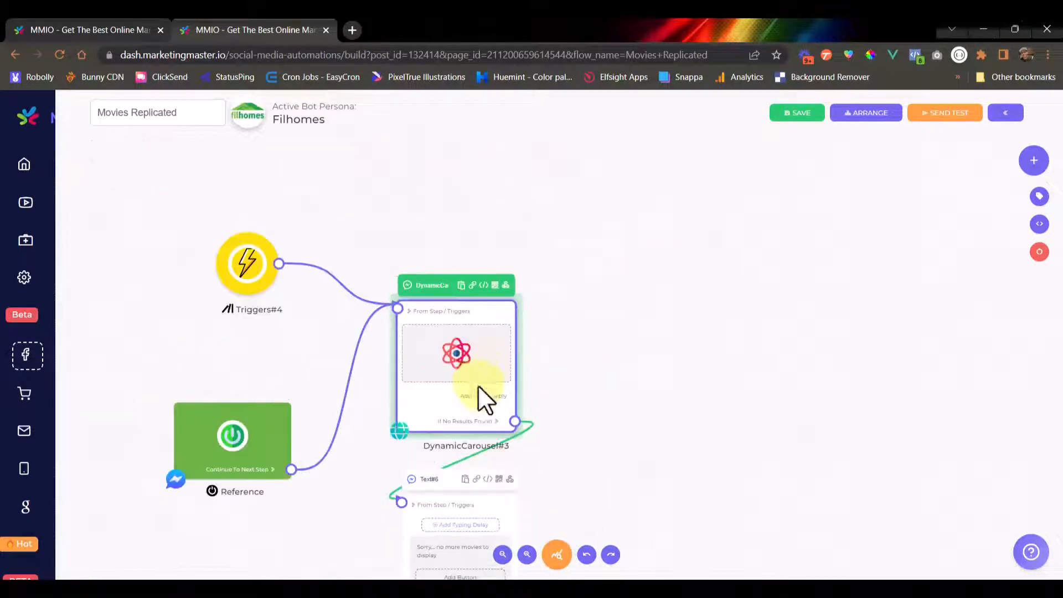
{"action": "scroll", "coordinate": [479, 388], "scroll_direction": "up", "scroll_amount": 3}
{"action": "left_click", "coordinate": [643, 392]}
{"action": "left_click", "coordinate": [470, 411]}
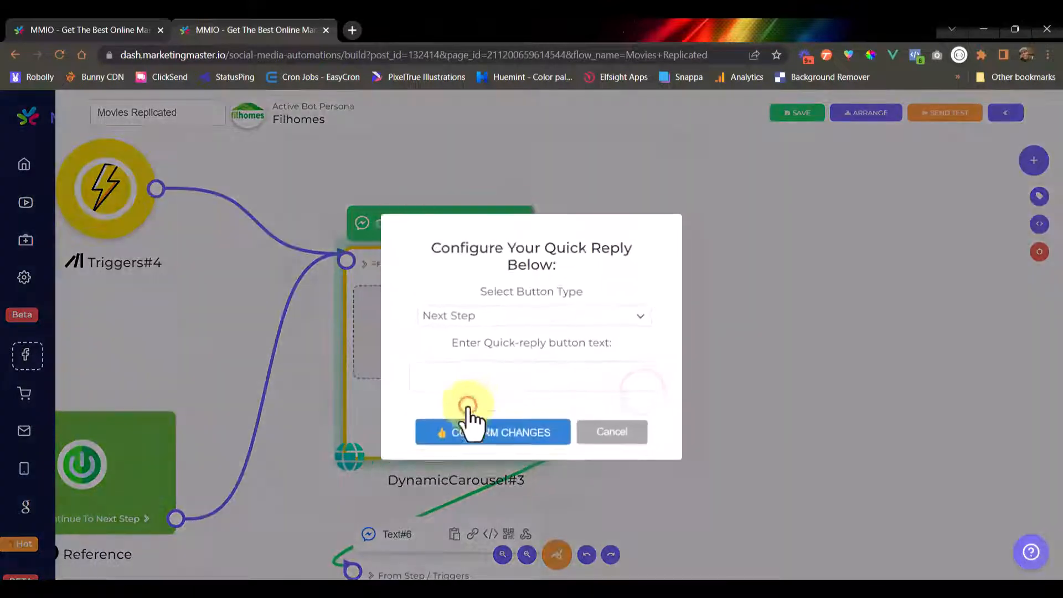
{"action": "left_click", "coordinate": [501, 373]}
{"action": "type", "text": "Next"}
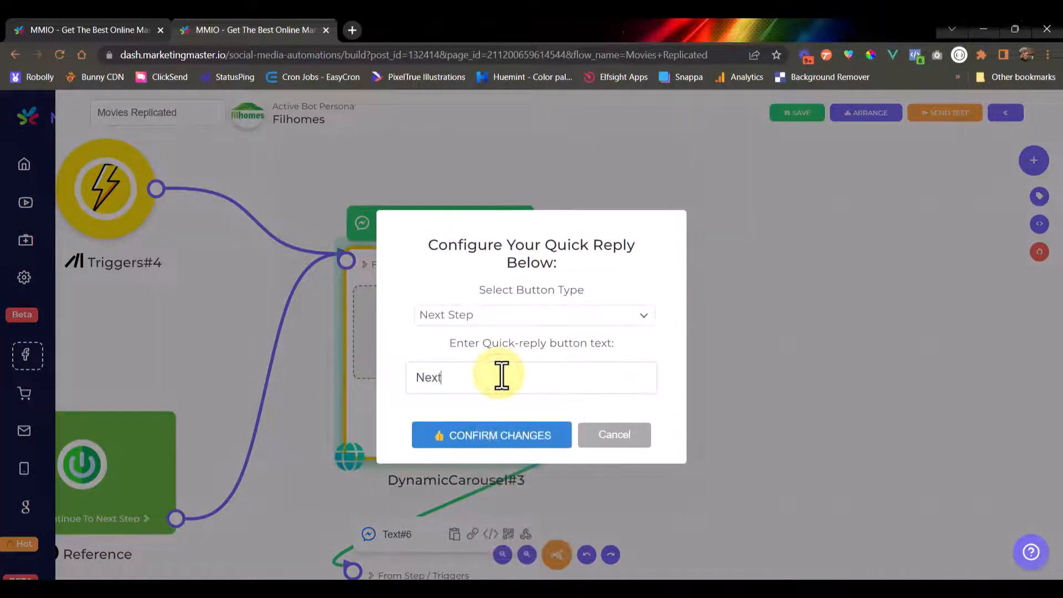
{"action": "left_click", "coordinate": [488, 432]}
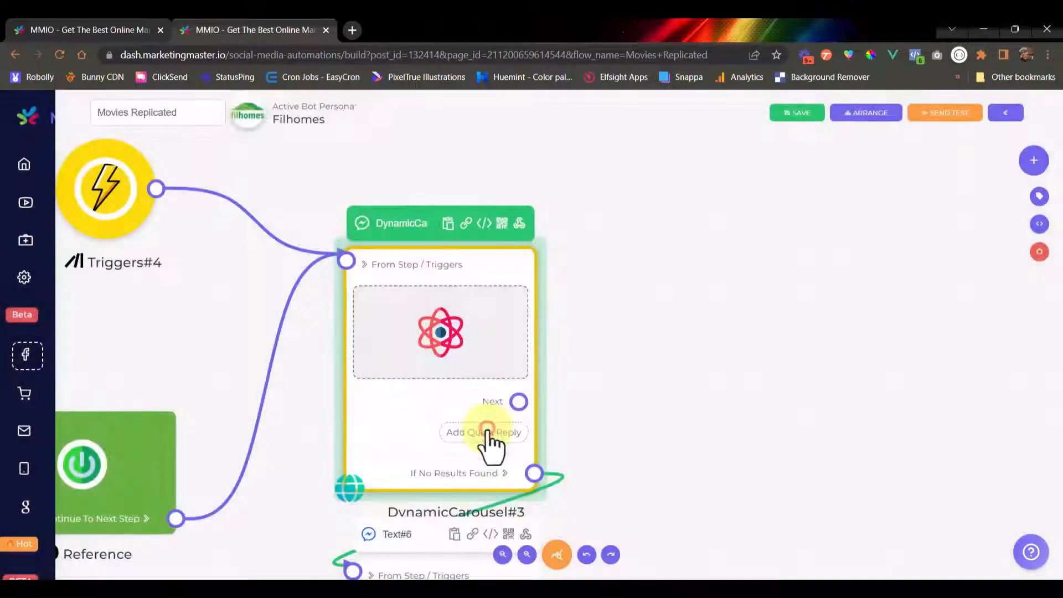
- Add a second quick reply with the text "Back" to the dynamic carousel node
{"action": "left_click", "coordinate": [487, 428]}
{"action": "left_click", "coordinate": [483, 378]}
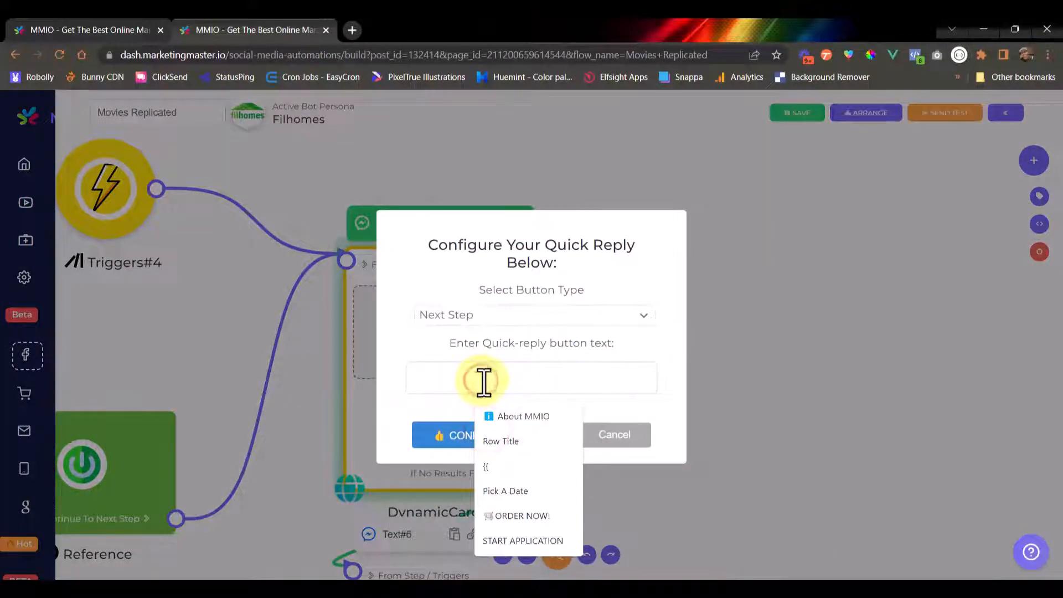
{"action": "type", "text": "Back"}
{"action": "left_click", "coordinate": [482, 437]}
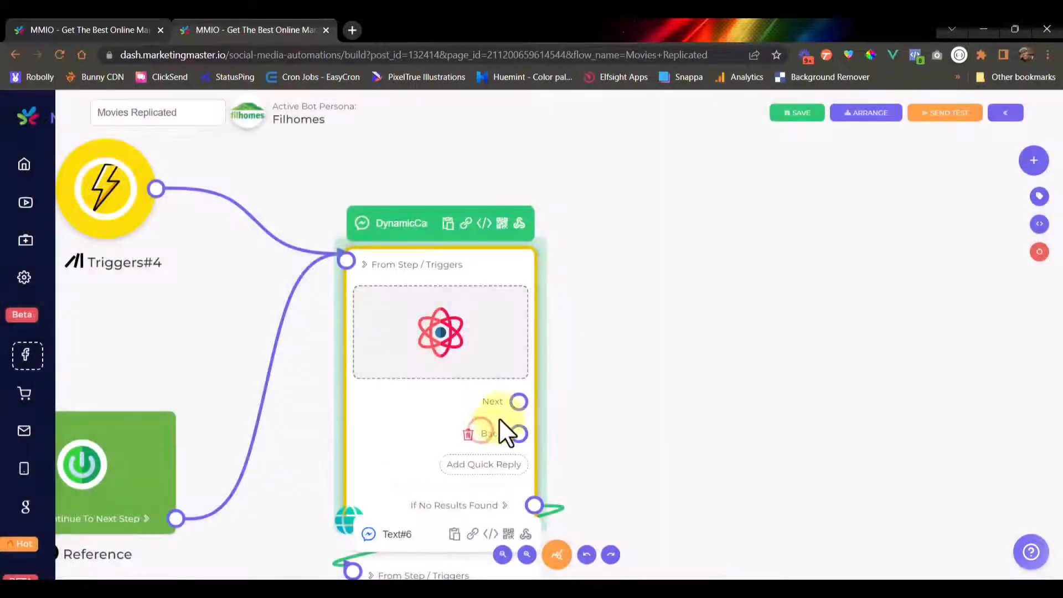
- Examine the Next and Back quick replies and their output connectors on the dynamic carousel node
{"action": "scroll", "coordinate": [507, 420], "scroll_direction": "up", "scroll_amount": 5}
{"action": "scroll", "coordinate": [501, 426], "scroll_direction": "down", "scroll_amount": 5}
{"action": "scroll", "coordinate": [505, 443], "scroll_direction": "up", "scroll_amount": 5}
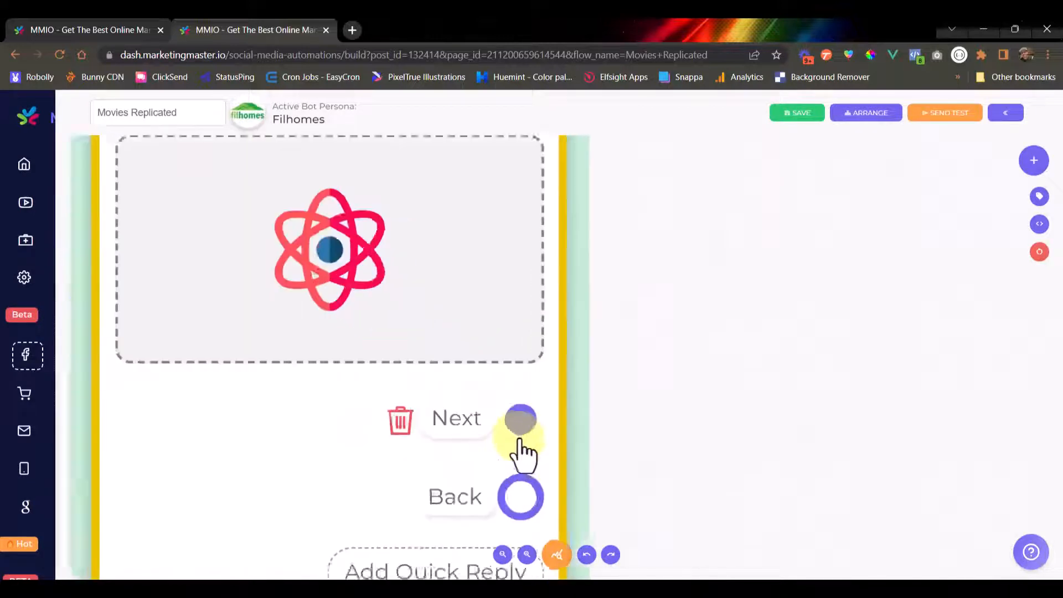
{"action": "scroll", "coordinate": [519, 455], "scroll_direction": "down", "scroll_amount": 5}
{"action": "scroll", "coordinate": [507, 464], "scroll_direction": "up", "scroll_amount": 5}
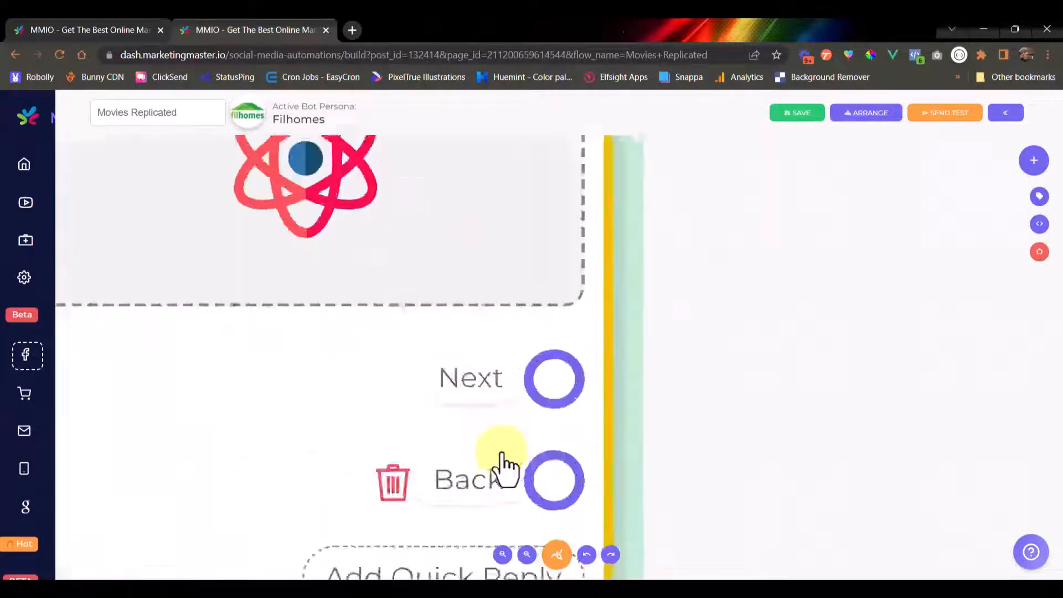
{"action": "scroll", "coordinate": [500, 438], "scroll_direction": "down", "scroll_amount": 6}
{"action": "scroll", "coordinate": [487, 435], "scroll_direction": "up", "scroll_amount": 5}
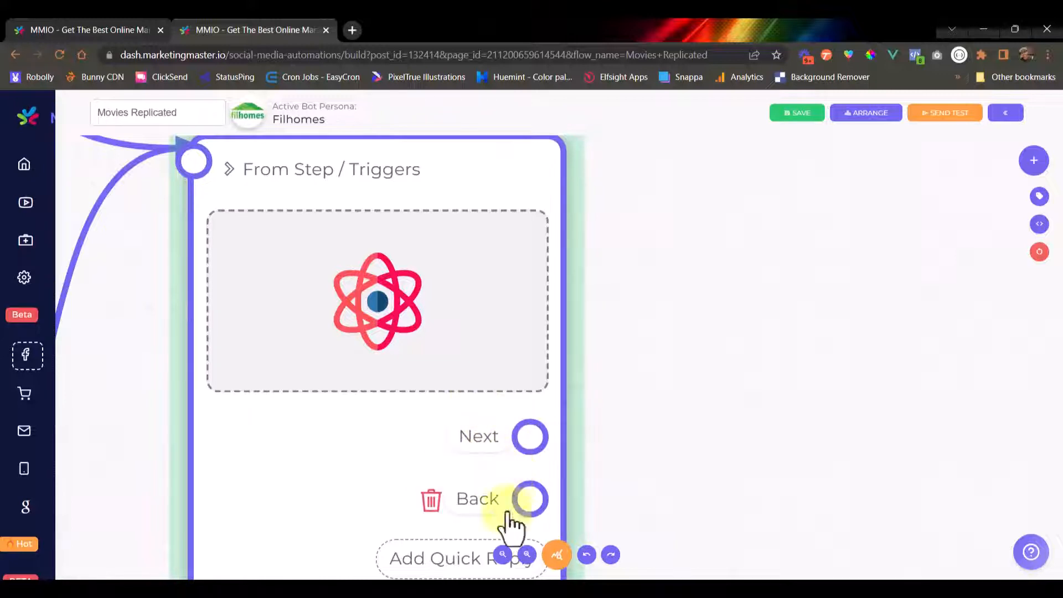
{"action": "scroll", "coordinate": [608, 437], "scroll_direction": "down", "scroll_amount": 5}
{"action": "left_click_drag", "start_coordinate": [643, 443], "coordinate": [566, 421]}
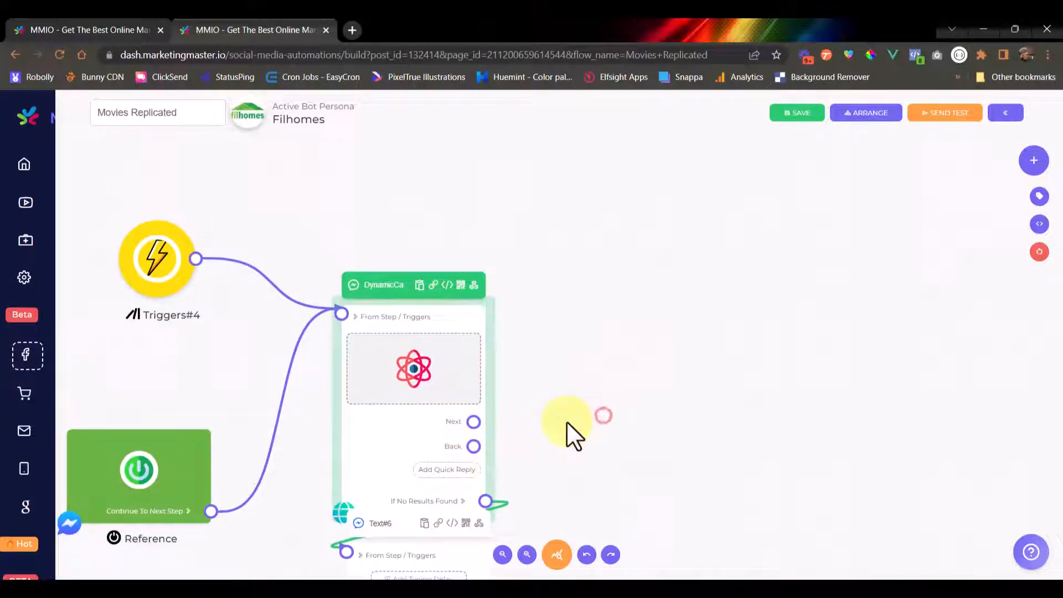
- Open the dynamic carousel's data source configuration and review its page parameter and request URL
{"action": "left_click", "coordinate": [430, 368]}
{"action": "left_click", "coordinate": [739, 413]}
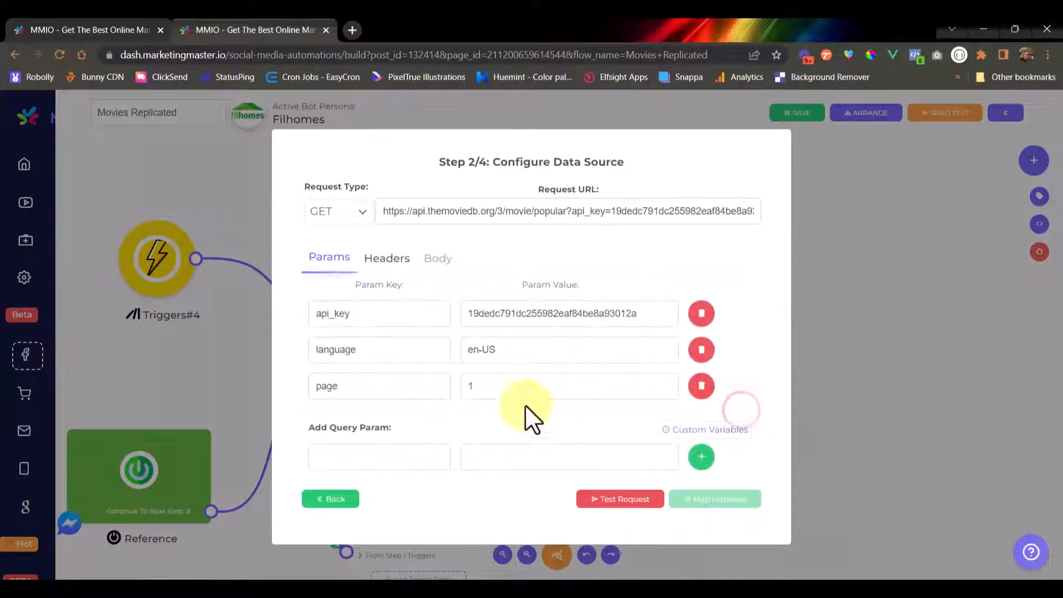
{"action": "left_click", "coordinate": [507, 386]}
{"action": "double_click", "coordinate": [479, 386]}
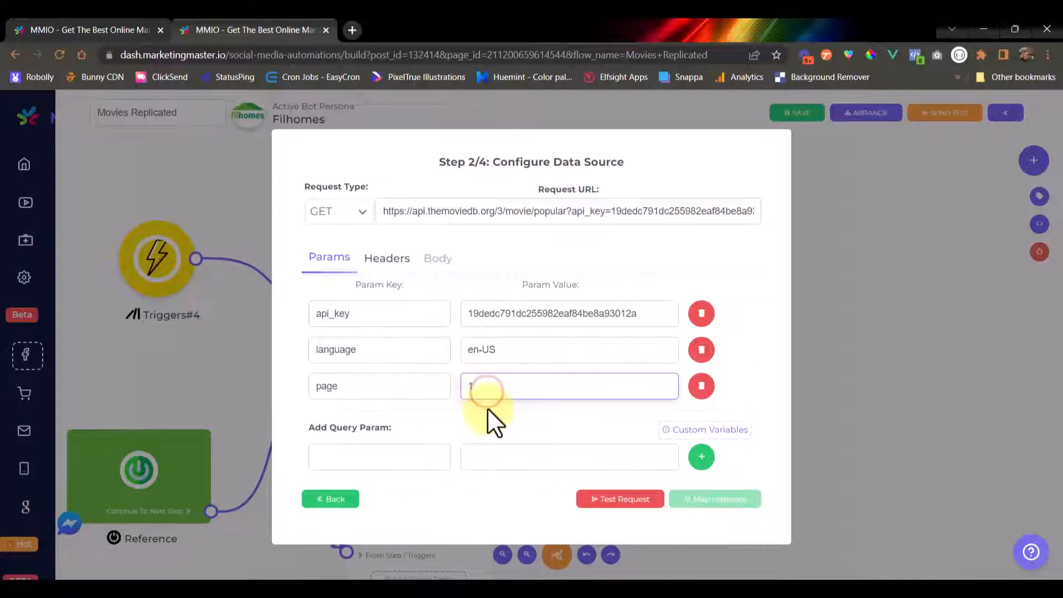
{"action": "left_click", "coordinate": [488, 406]}
{"action": "left_click", "coordinate": [489, 390]}
{"action": "left_click", "coordinate": [490, 388]}
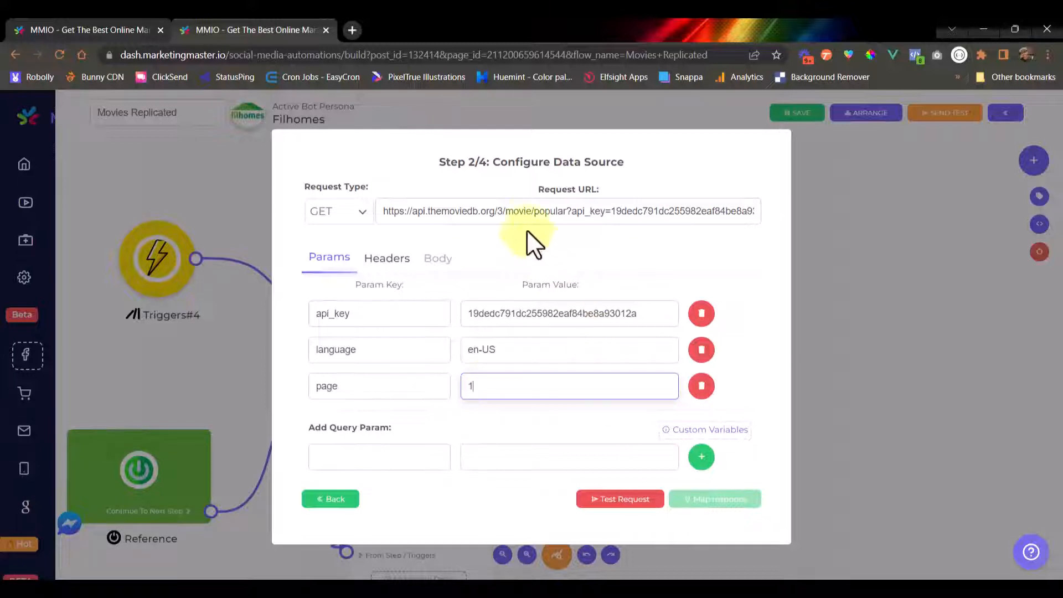
{"action": "left_click_drag", "start_coordinate": [572, 210], "coordinate": [368, 214]}
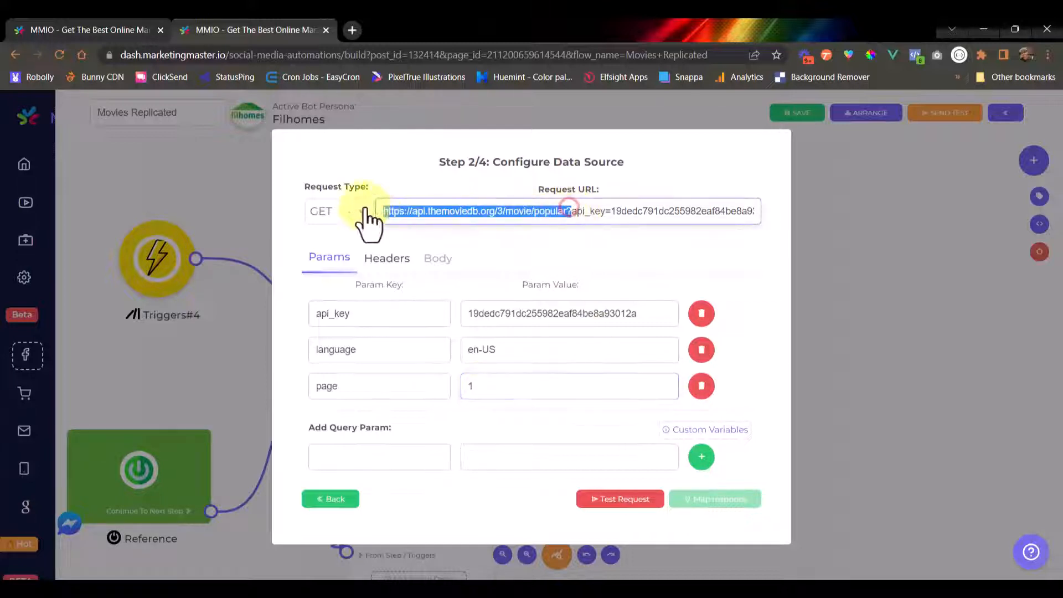
{"action": "left_click", "coordinate": [542, 244]}
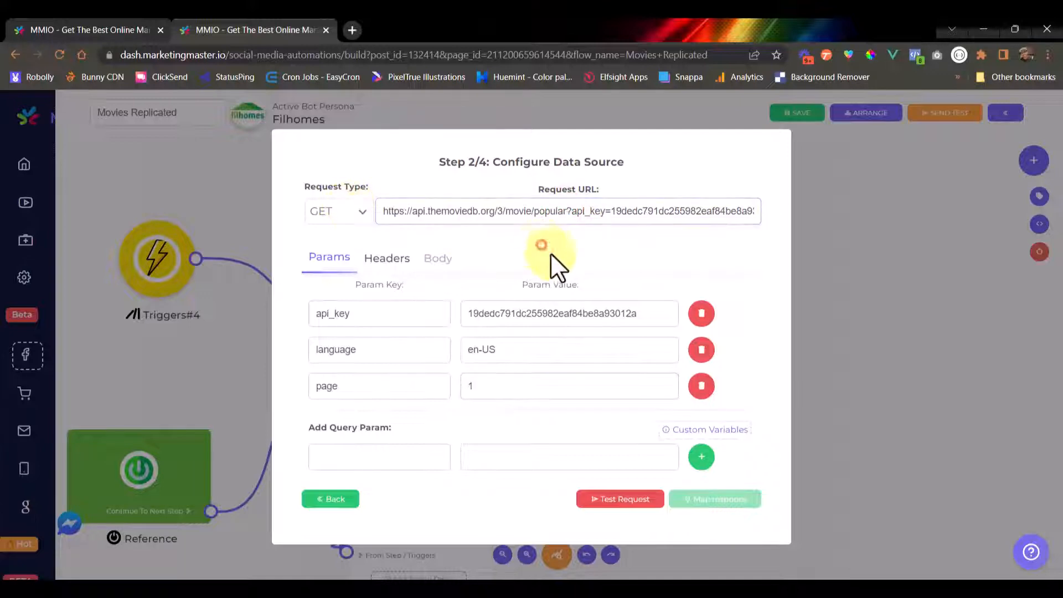
- Test the HTTP request, review the source array and its JSON item sample, and return to the data source settings
{"action": "left_click", "coordinate": [609, 497]}
{"action": "left_click", "coordinate": [719, 501]}
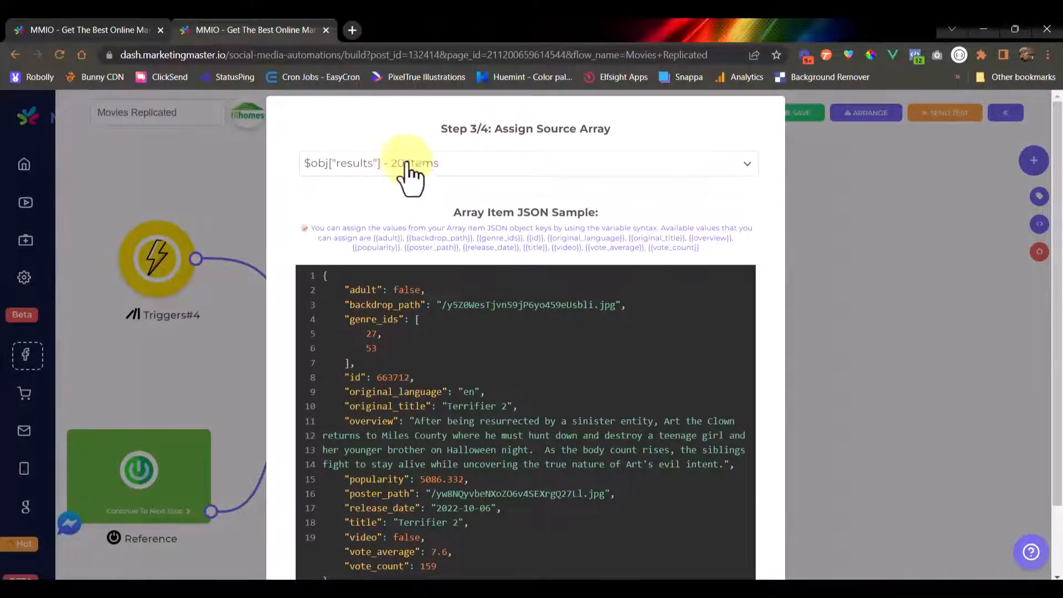
{"action": "scroll", "coordinate": [485, 385], "scroll_direction": "down", "scroll_amount": 2}
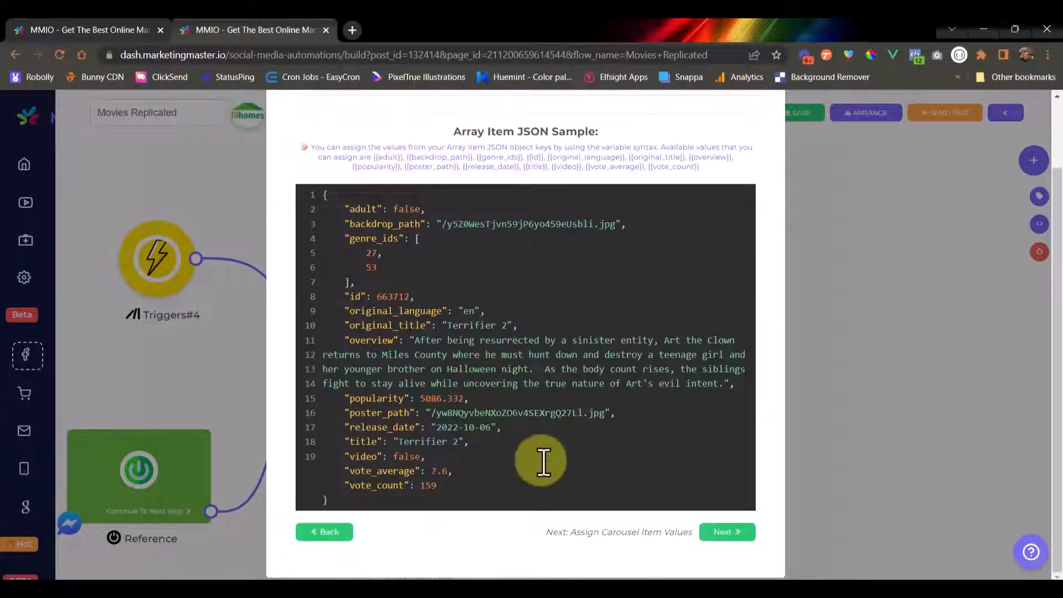
{"action": "left_click", "coordinate": [330, 533]}
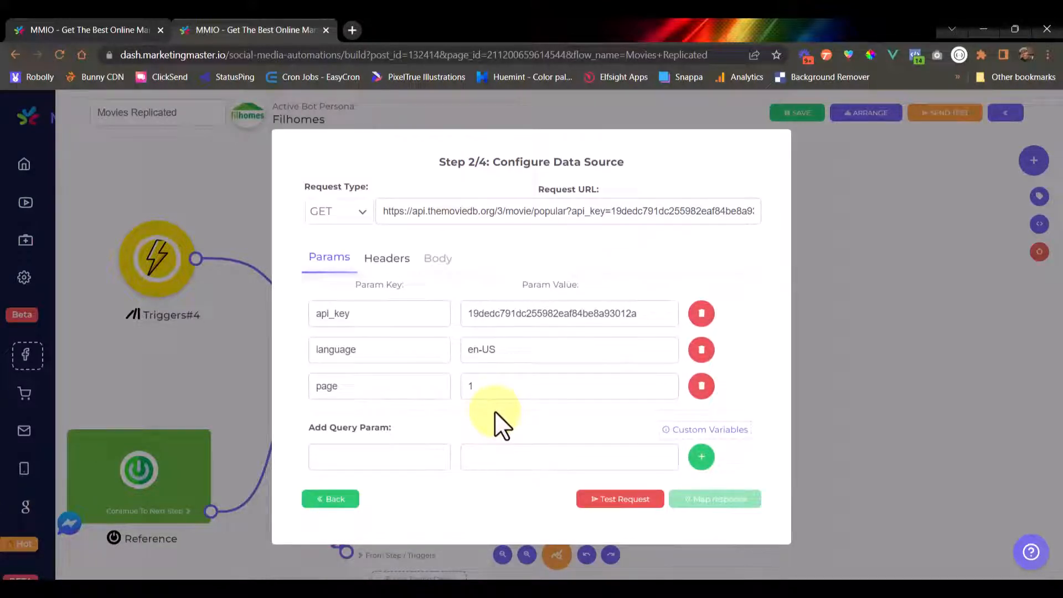
- Try the page parameter with the values 2 and 3, and close the data source configuration without saving
{"action": "left_click", "coordinate": [493, 383]}
{"action": "key", "text": "BackSpace"}
{"action": "type", "text": "2"}
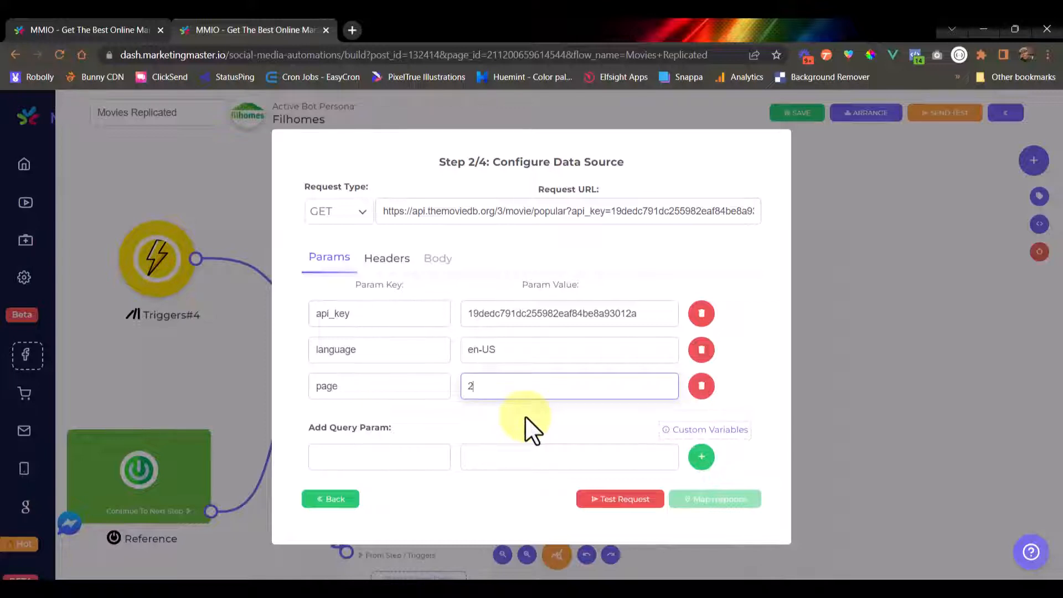
{"action": "left_click_drag", "start_coordinate": [512, 387], "coordinate": [407, 396]}
{"action": "type", "text": "3"}
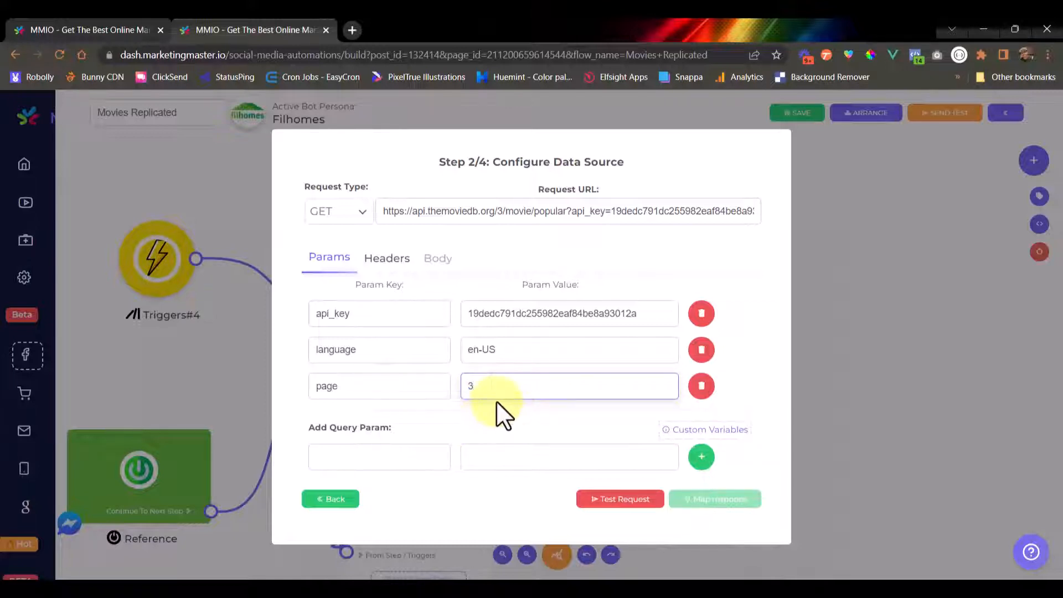
{"action": "mouse_move", "coordinate": [493, 387]}
{"action": "left_mouse_down"}
{"action": "mouse_move", "coordinate": [417, 386]}
{"action": "mouse_move", "coordinate": [491, 387]}
{"action": "left_mouse_up"}
{"action": "double_click", "coordinate": [490, 385]}
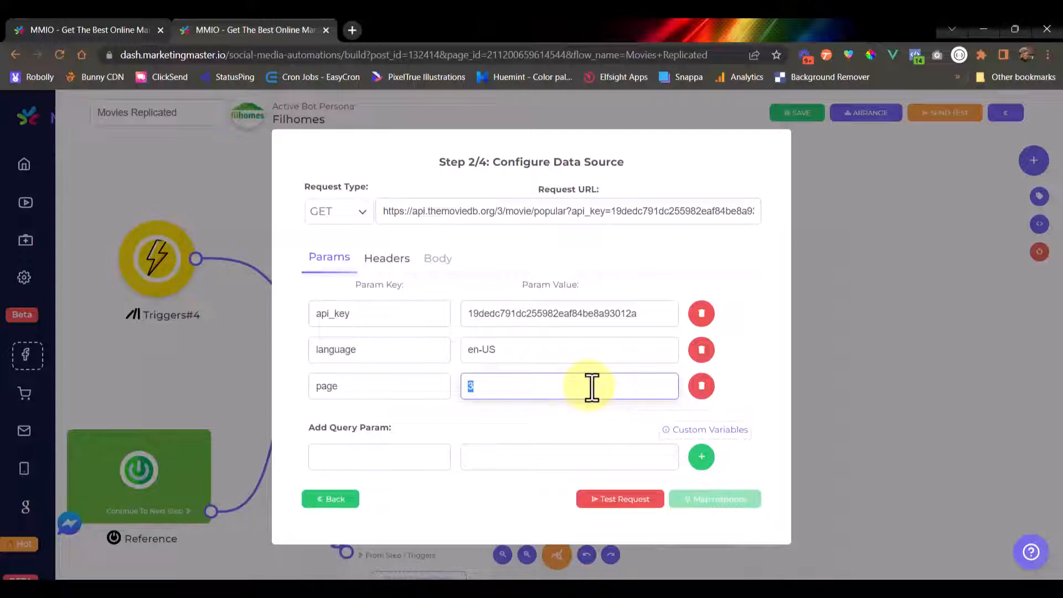
{"action": "left_click", "coordinate": [945, 315]}
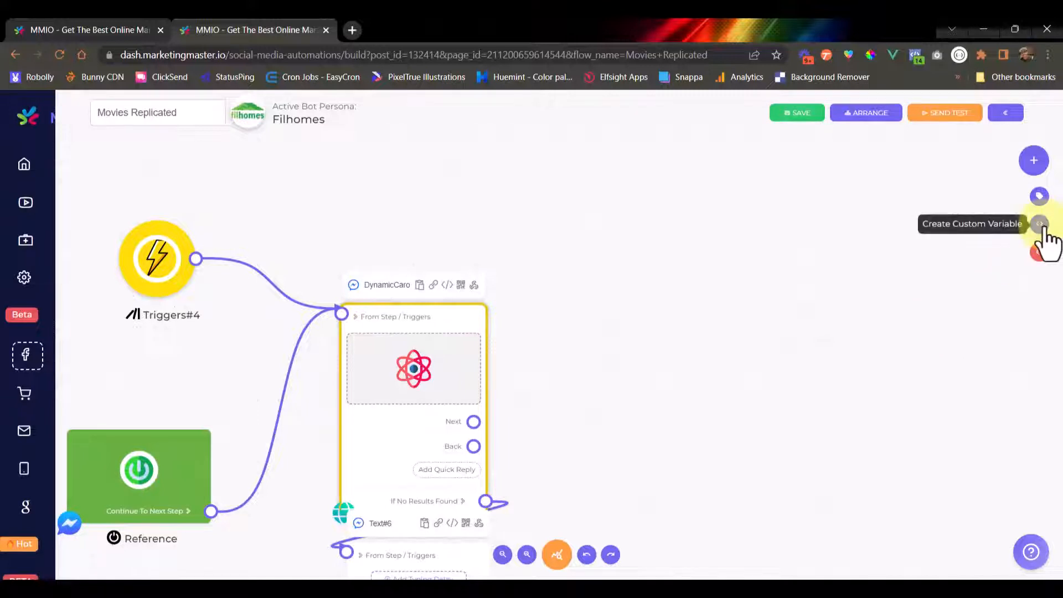
- Create a user-specific custom variable named "Demo Movie Page Value" with a fallback value of 1
{"action": "left_click", "coordinate": [1041, 227]}
{"action": "left_click", "coordinate": [546, 218]}
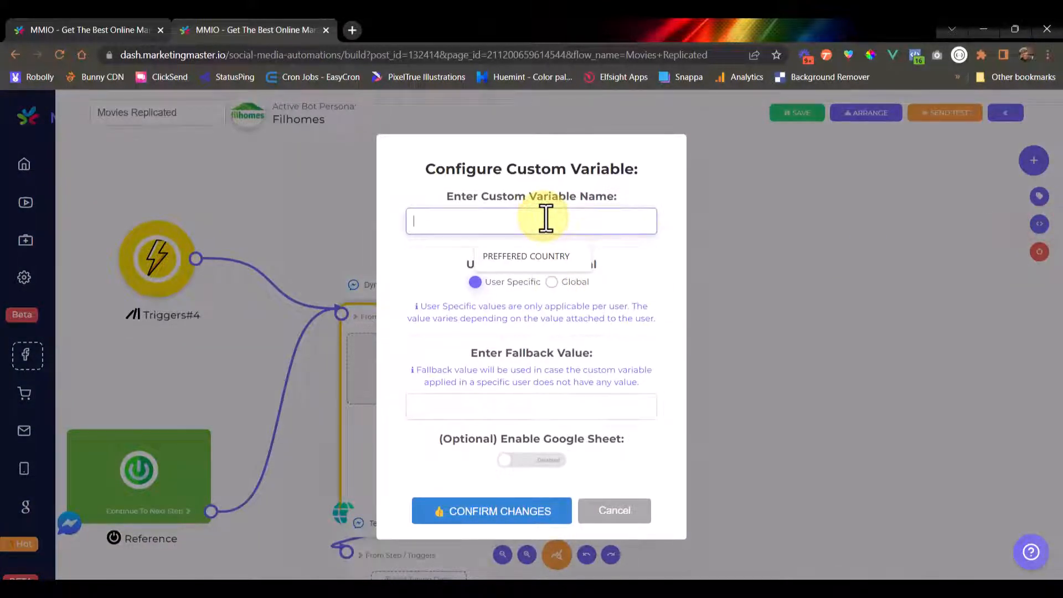
{"action": "type", "text": "Movie Page Value"}
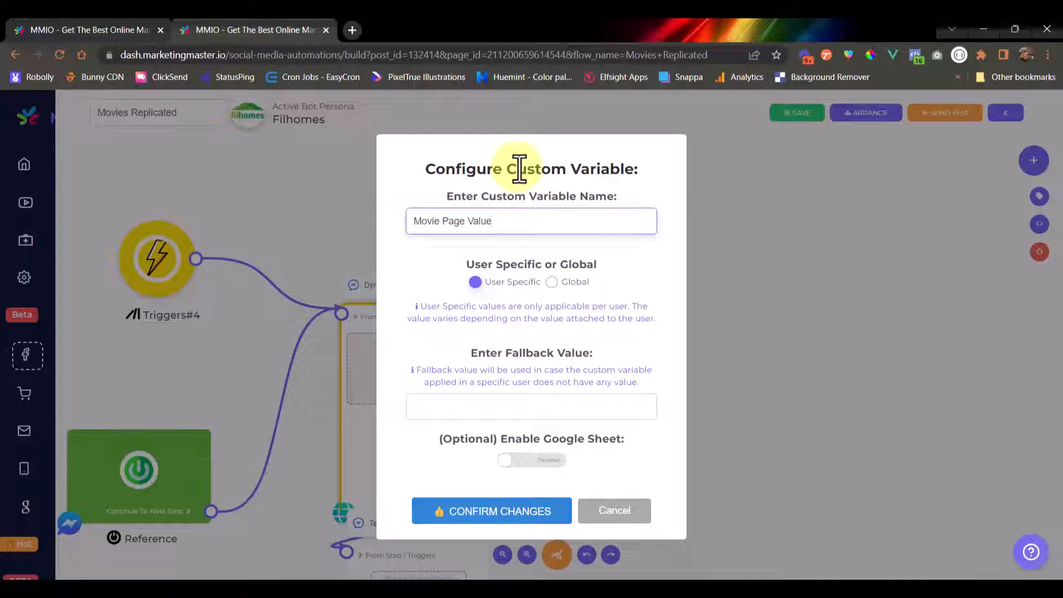
{"action": "type", "text": "Demo"}
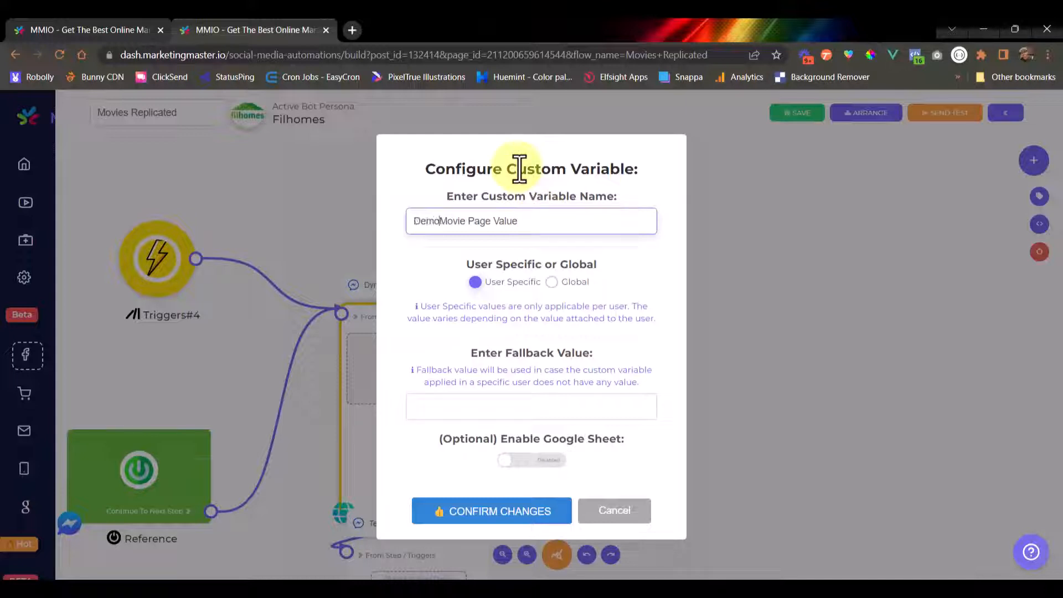
{"action": "key", "text": "ctrl+a"}
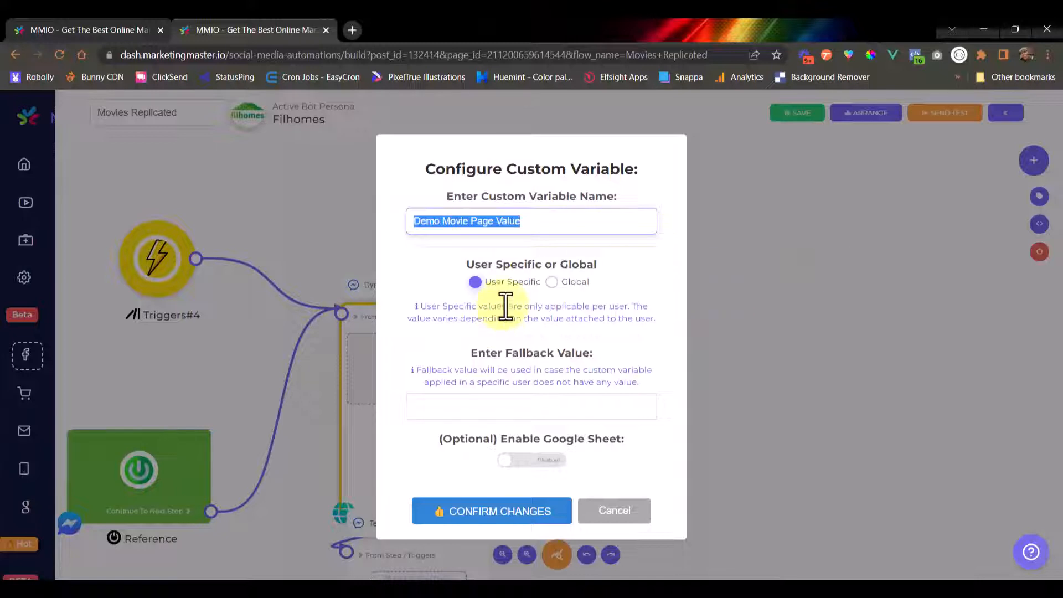
{"action": "left_click", "coordinate": [506, 409]}
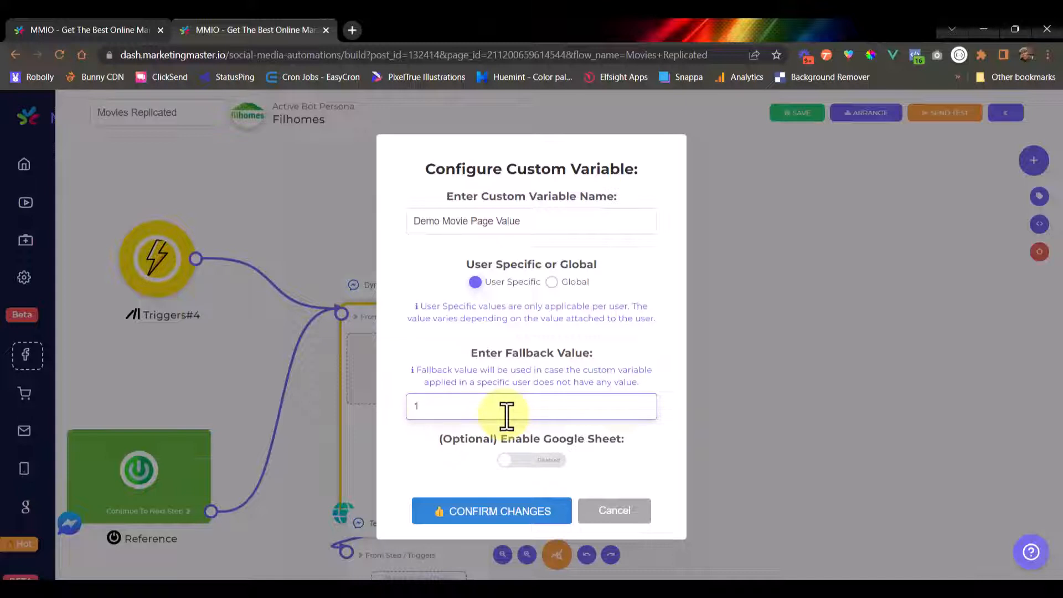
{"action": "double_click", "coordinate": [443, 404]}
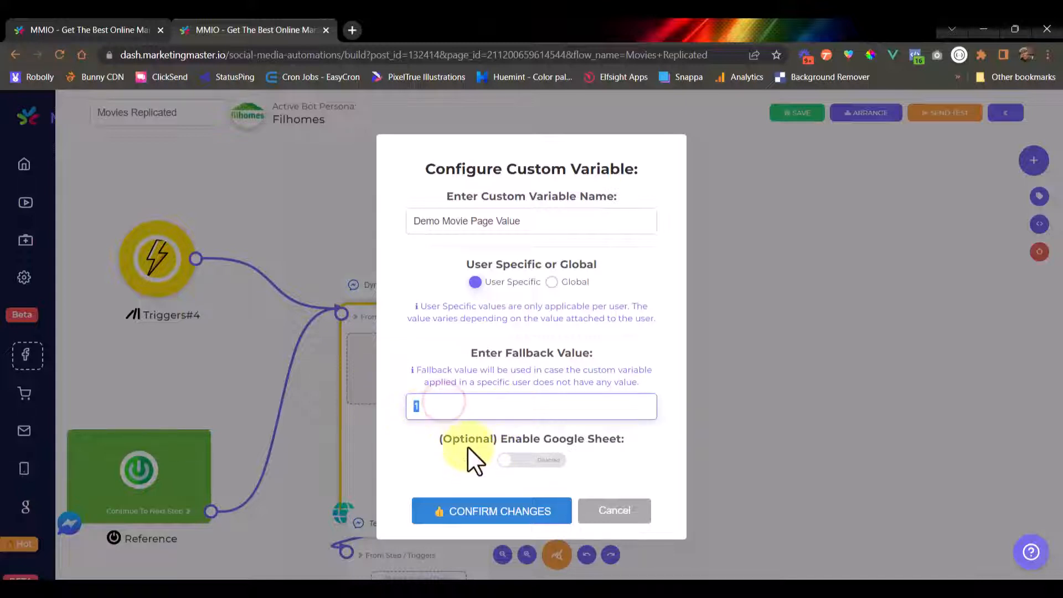
{"action": "left_click", "coordinate": [474, 508]}
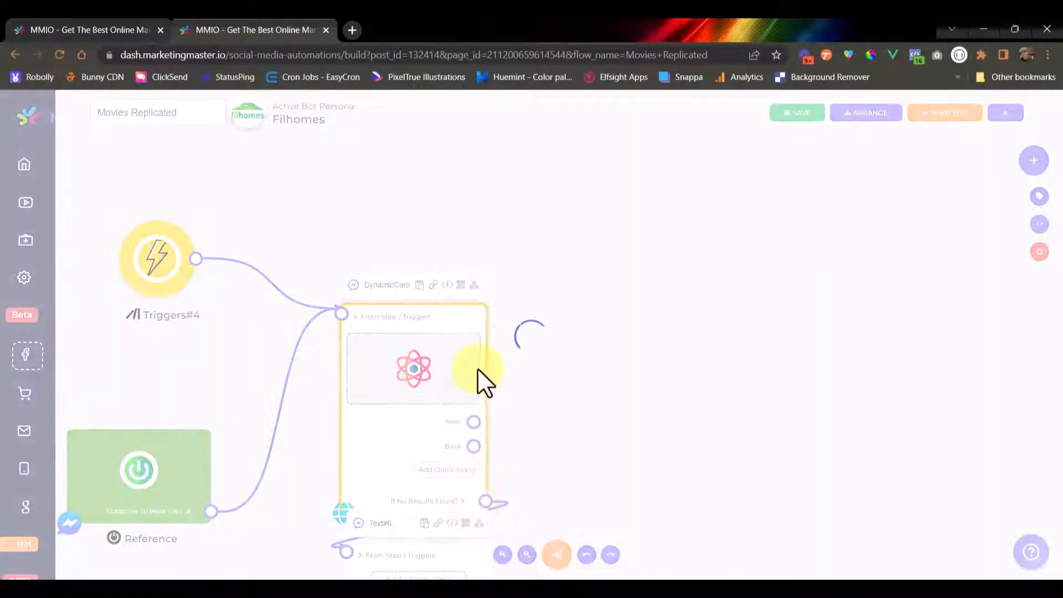
- Reopen the dynamic carousel's HTTP Request configuration and clear the page parameter's value
{"action": "left_click_drag", "start_coordinate": [476, 318], "coordinate": [476, 276]}
{"action": "scroll", "coordinate": [461, 300], "scroll_direction": "down", "scroll_amount": 3}
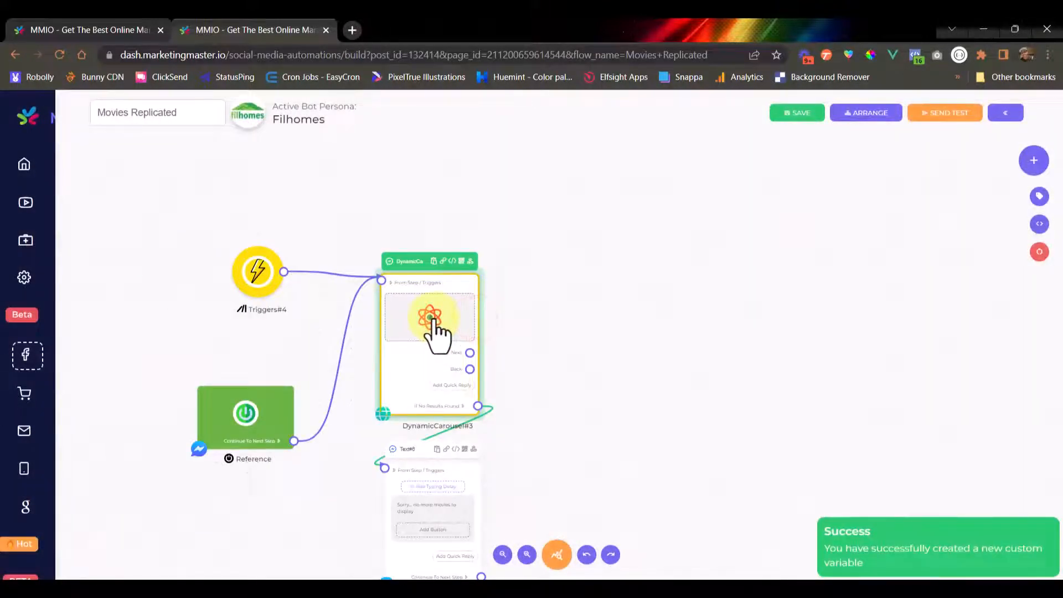
{"action": "left_click", "coordinate": [433, 327]}
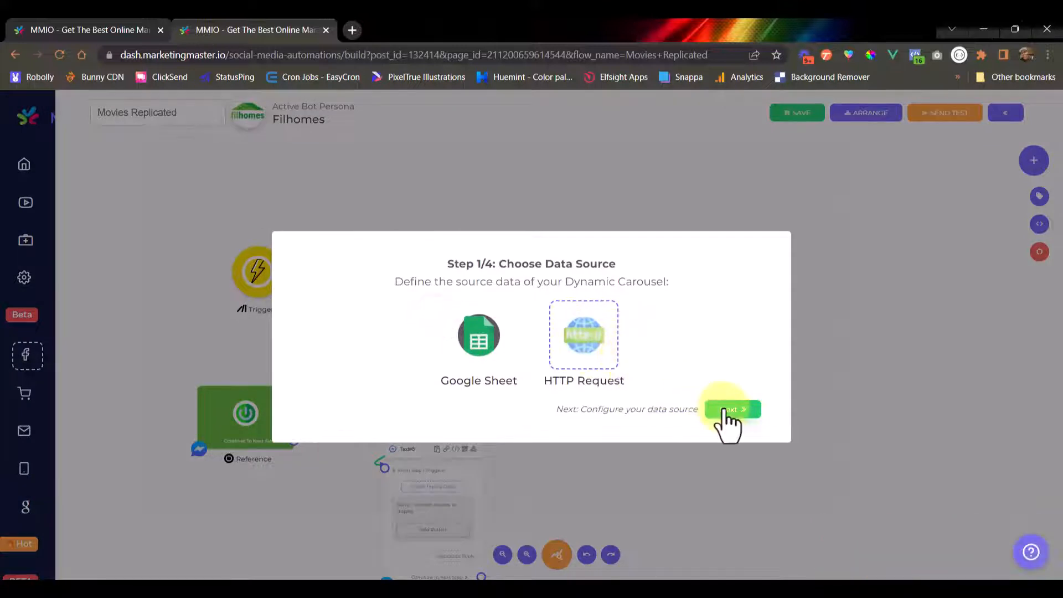
{"action": "left_click", "coordinate": [726, 410]}
{"action": "double_click", "coordinate": [510, 385]}
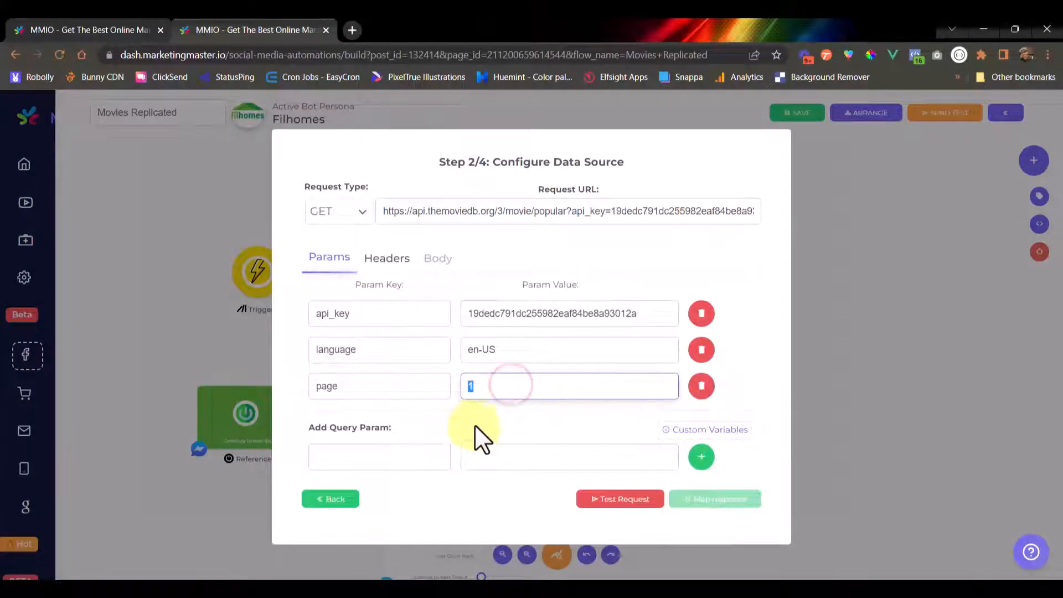
{"action": "key", "text": "BackSpace"}
{"action": "left_click", "coordinate": [692, 429]}
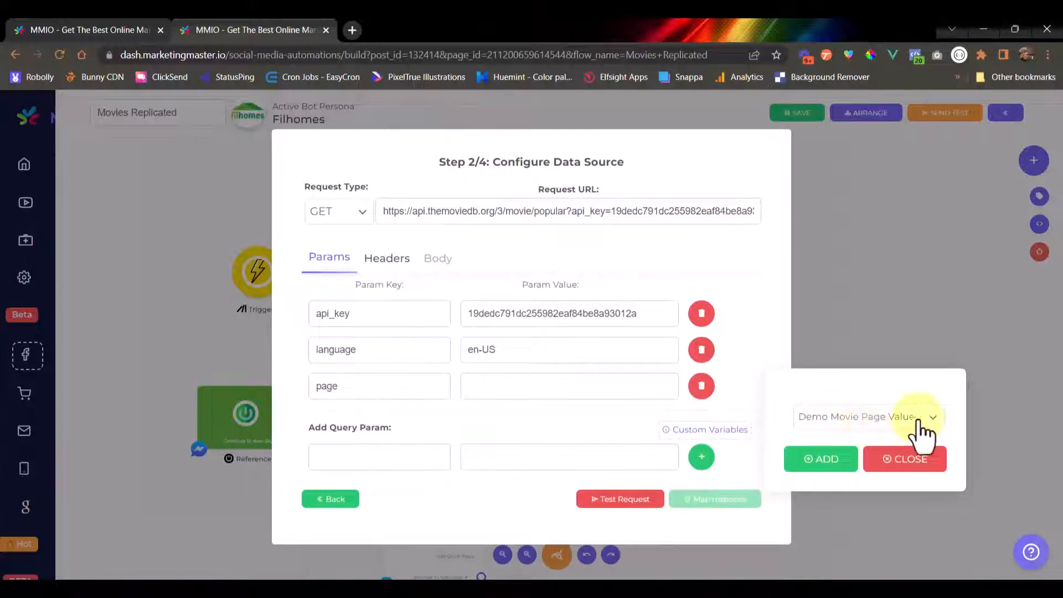
{"action": "left_click", "coordinate": [831, 463]}
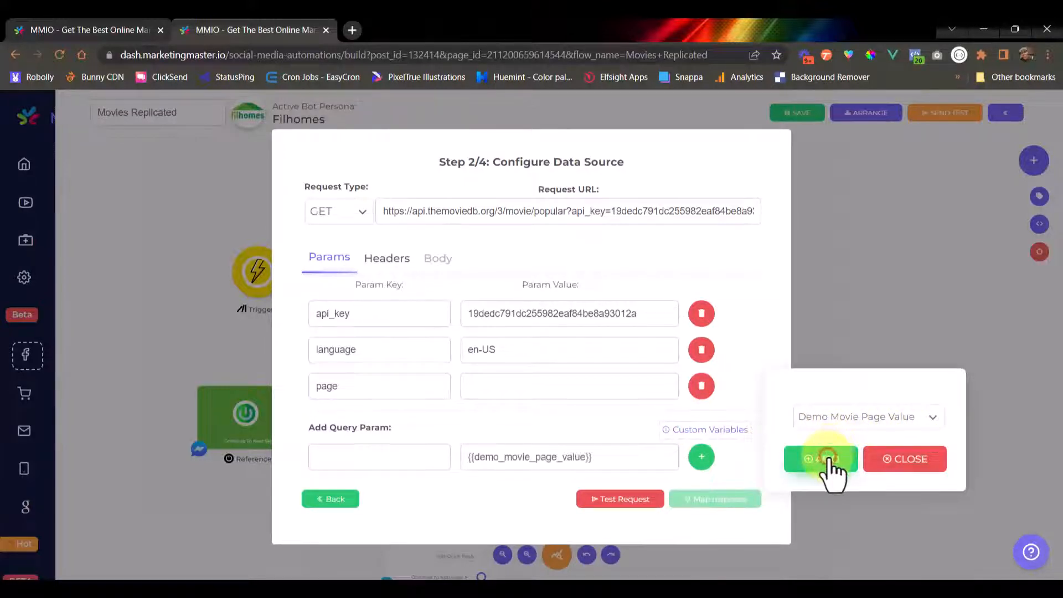
{"action": "left_click", "coordinate": [913, 459]}
{"action": "left_click_drag", "start_coordinate": [648, 461], "coordinate": [446, 427]}
{"action": "type", "text": "x"}
{"action": "left_click", "coordinate": [484, 384]}
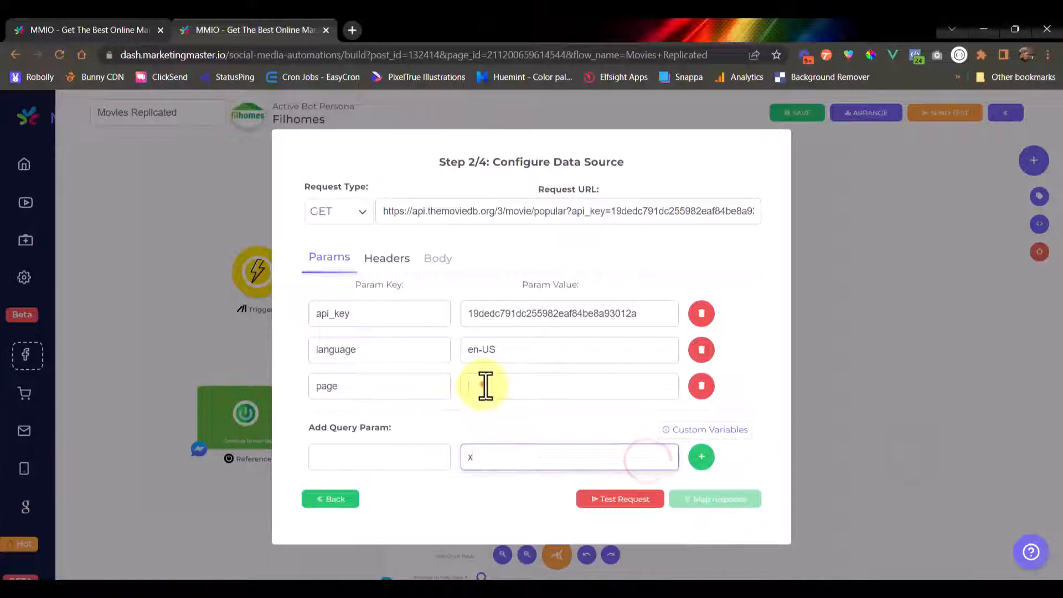
{"action": "left_click", "coordinate": [509, 459]}
{"action": "double_click", "coordinate": [507, 458]}
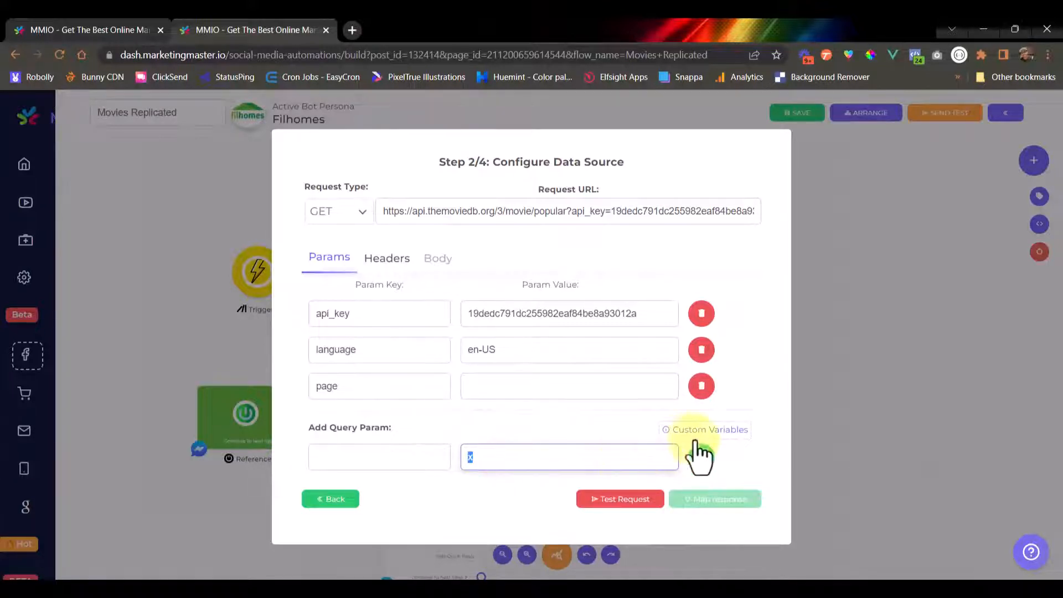
{"action": "key", "text": "BackSpace"}
- Set the page parameter's value to the Demo Movie Page Value custom variable, {{demo_movie_page_value}}, leaving the new query parameter row empty
{"action": "left_click", "coordinate": [704, 432]}
{"action": "left_click", "coordinate": [825, 459]}
{"action": "left_click", "coordinate": [905, 459]}
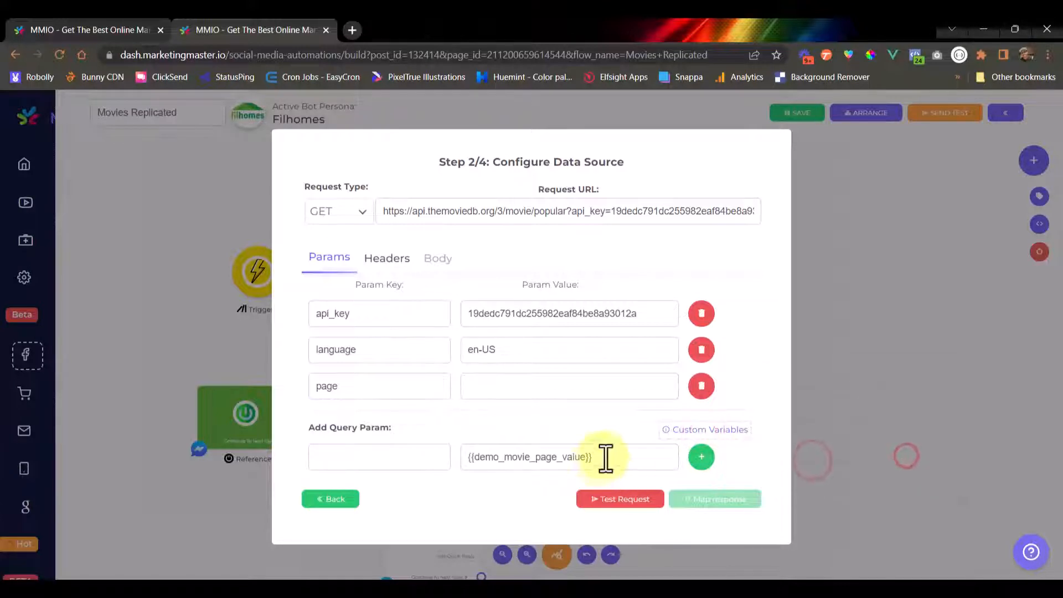
{"action": "left_click_drag", "start_coordinate": [609, 458], "coordinate": [444, 456]}
{"action": "key", "text": "ctrl+c"}
{"action": "key", "text": "BackSpace"}
{"action": "left_click", "coordinate": [522, 386]}
{"action": "key", "text": "ctrl+v"}
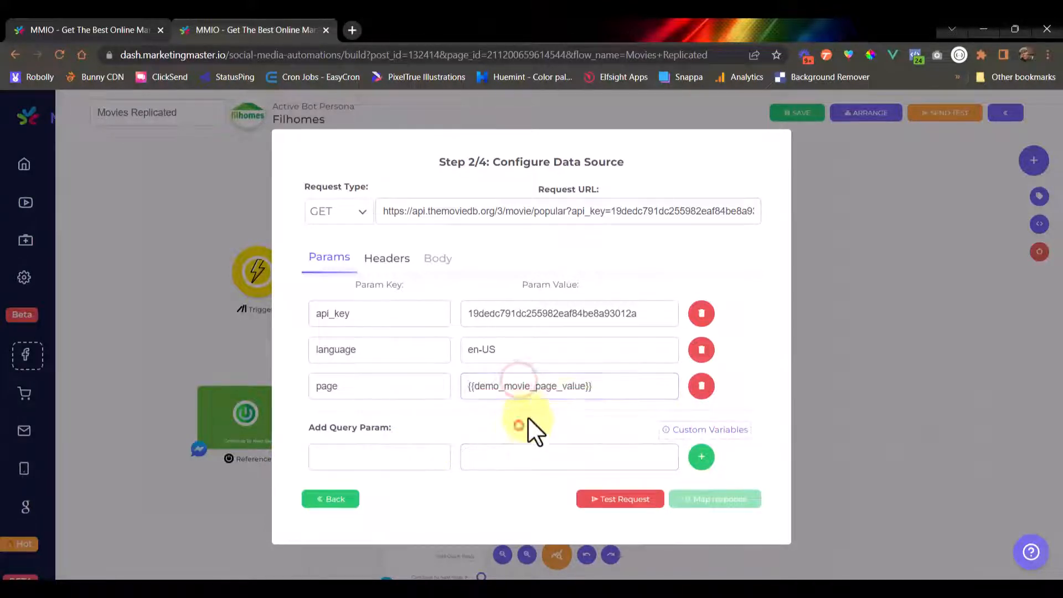
- Try adding the inline fallback "|default:5" inside the page parameter's variable, and remove it again
{"action": "left_click_drag", "start_coordinate": [610, 386], "coordinate": [385, 396]}
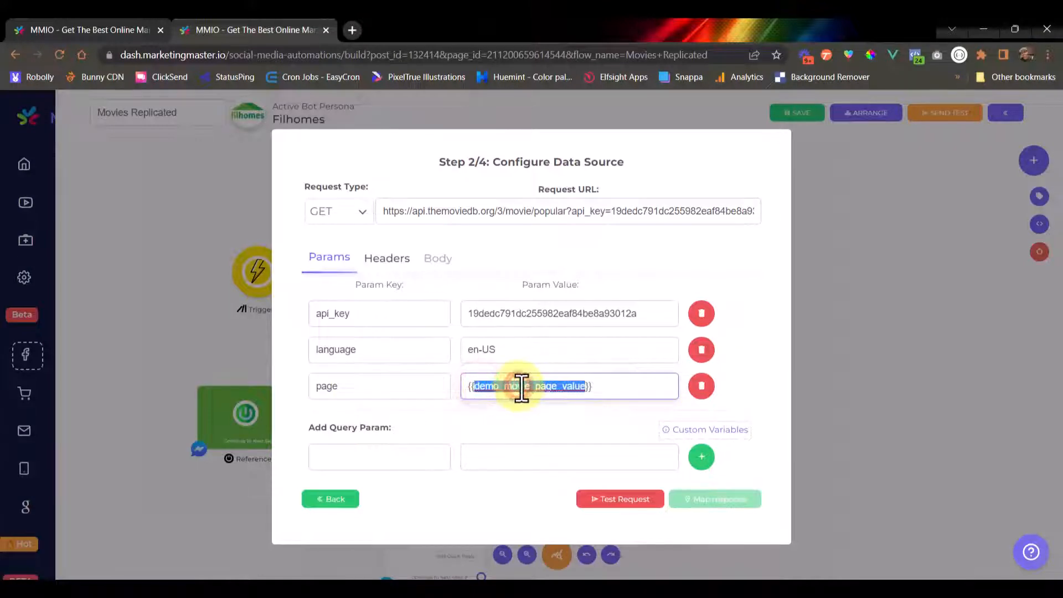
{"action": "left_click", "coordinate": [607, 386]}
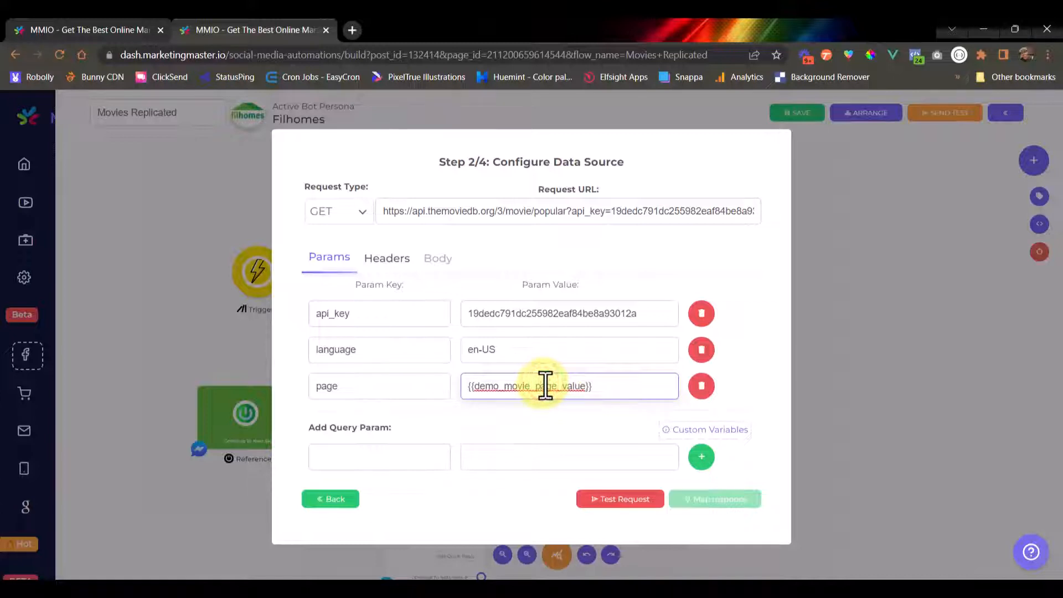
{"action": "triple_click", "coordinate": [619, 389]}
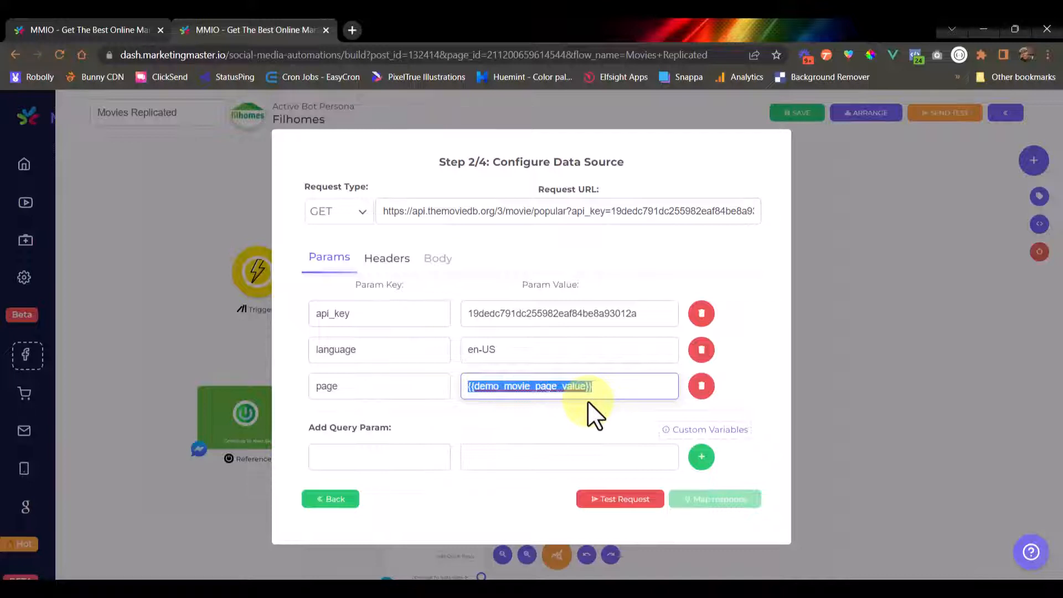
{"action": "left_click", "coordinate": [630, 386]}
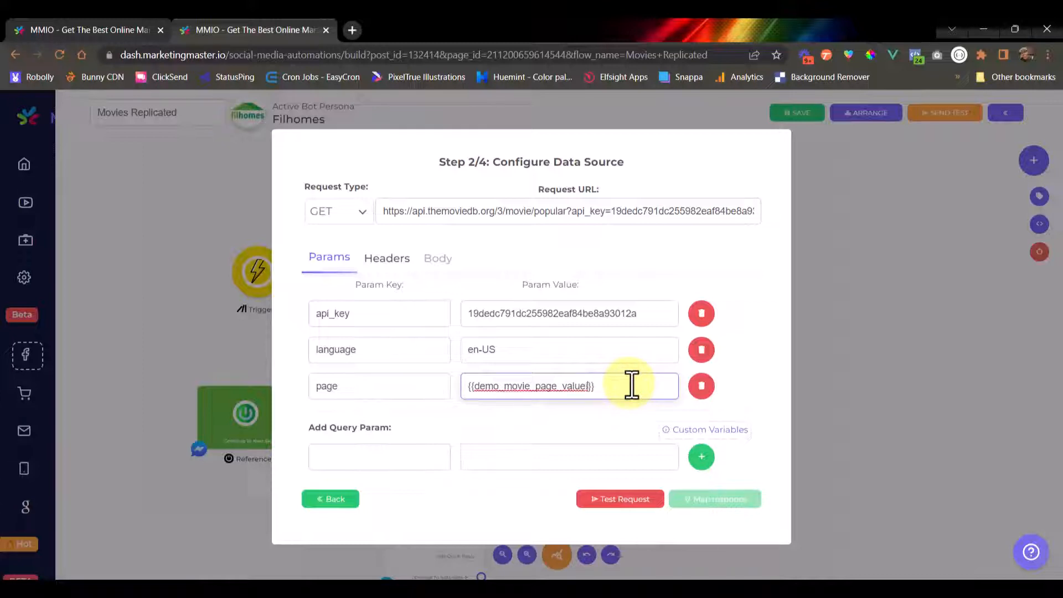
{"action": "type", "text": "|default:5"}
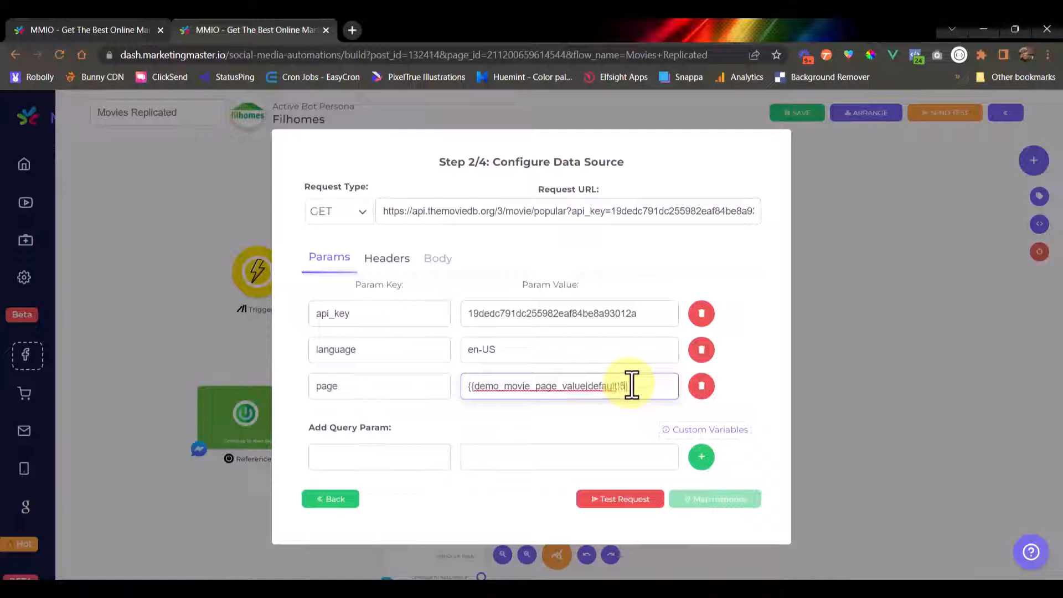
{"action": "left_click", "coordinate": [613, 406]}
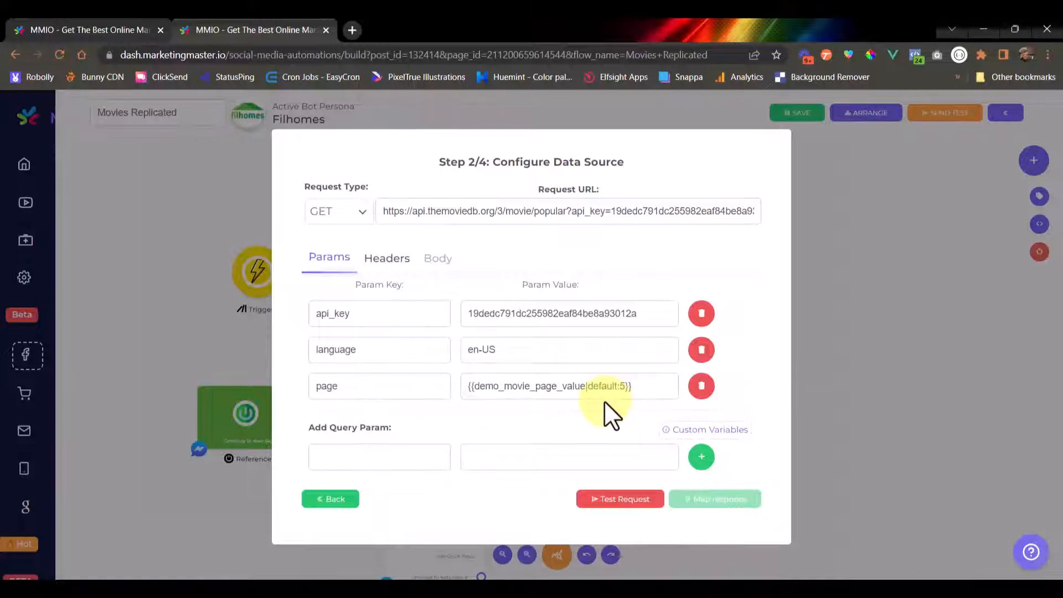
{"action": "double_click", "coordinate": [606, 387]}
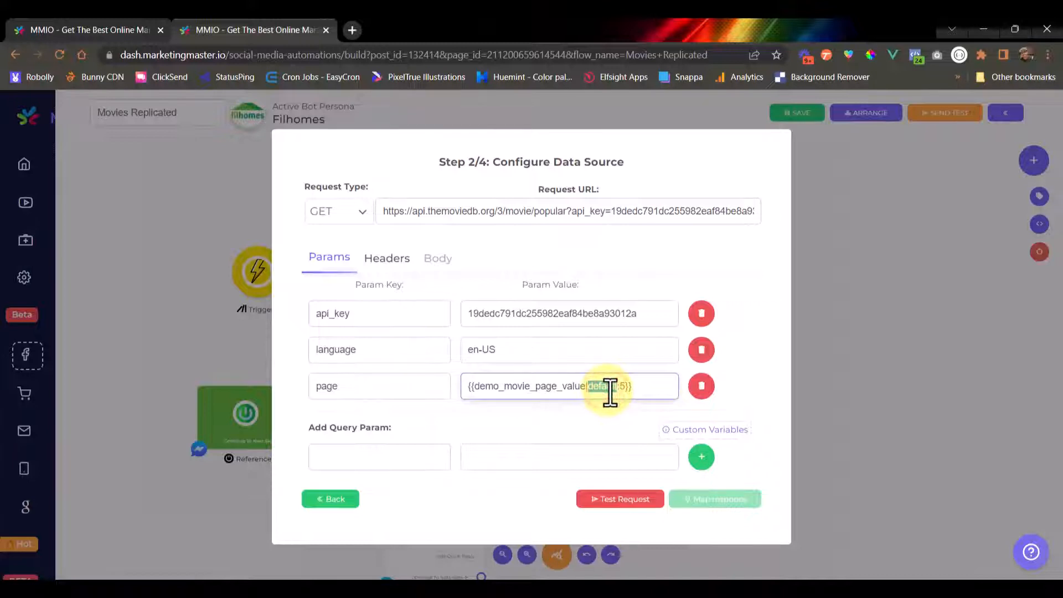
{"action": "key", "text": "Delete"}
{"action": "key", "text": "Delete"}
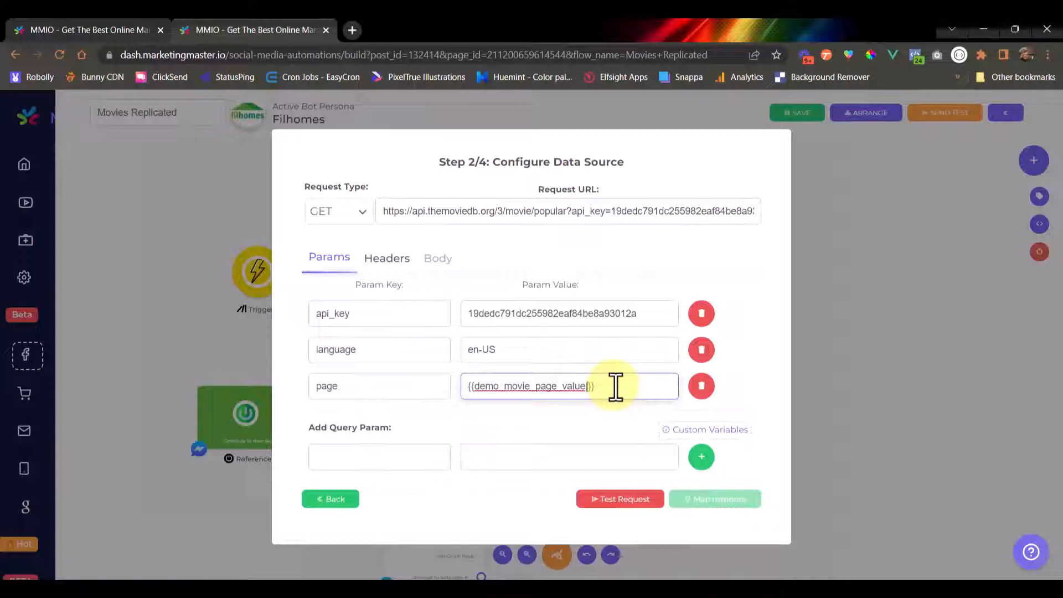
{"action": "key", "text": "Delete"}
{"action": "left_click_drag", "start_coordinate": [616, 386], "coordinate": [391, 426]}
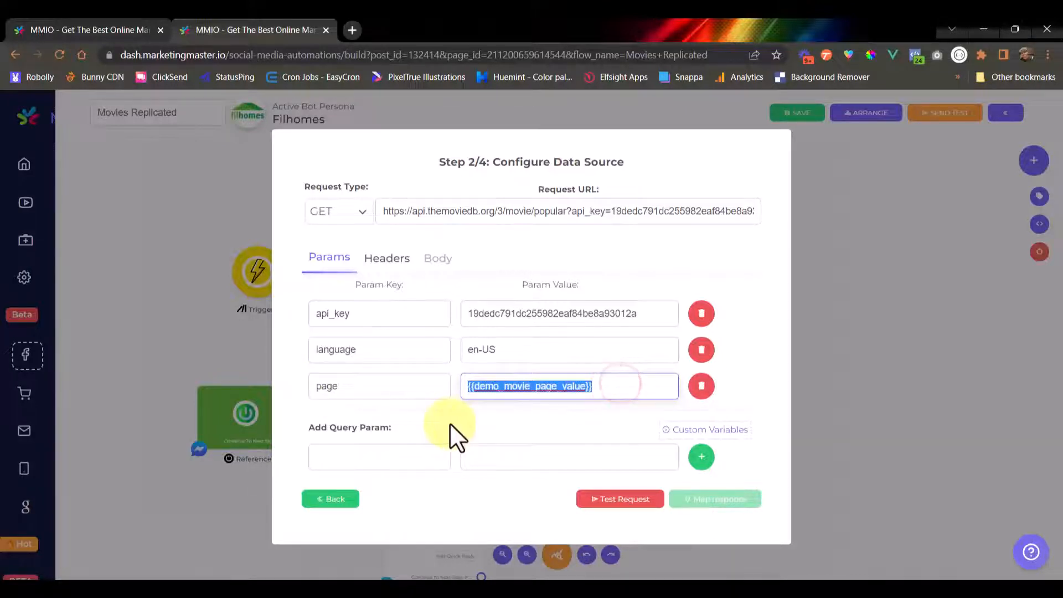
{"action": "left_click", "coordinate": [500, 431]}
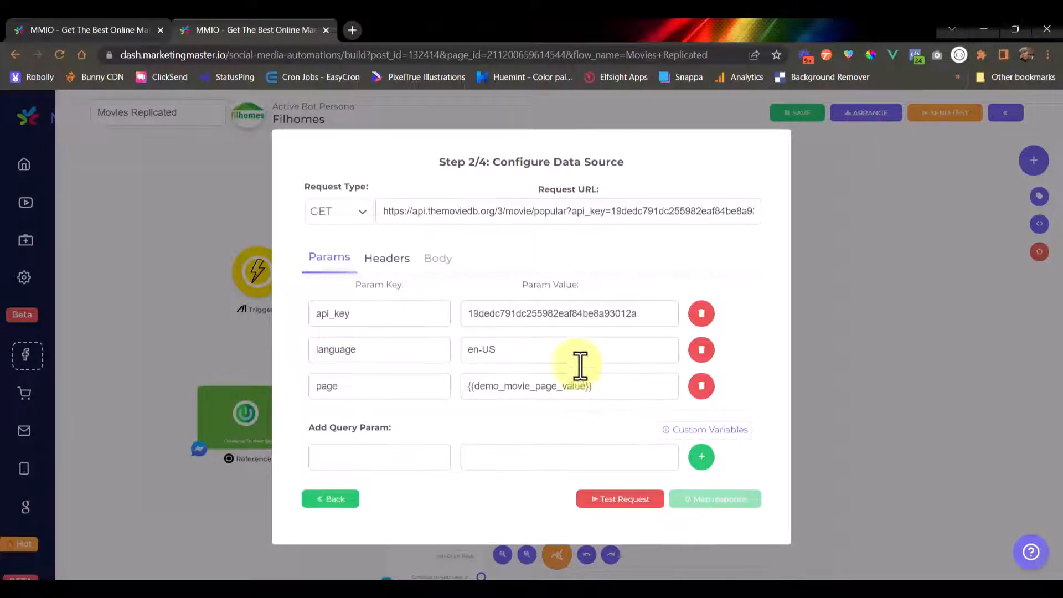
- Test the request, accept the mapped results array and existing carousel item values, and confirm the data source changes
{"action": "left_click", "coordinate": [590, 501]}
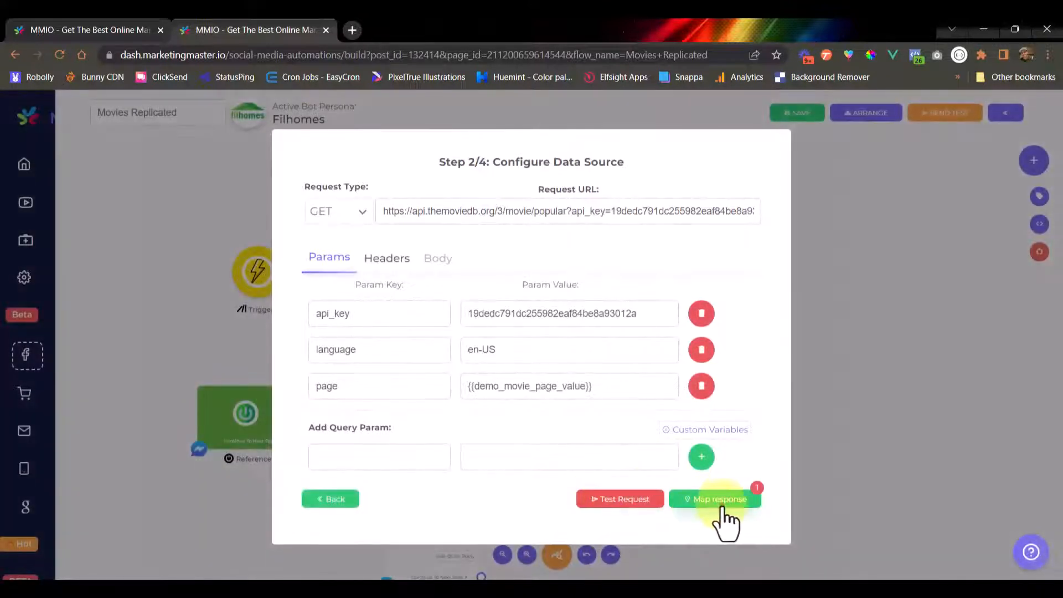
{"action": "left_click", "coordinate": [722, 507]}
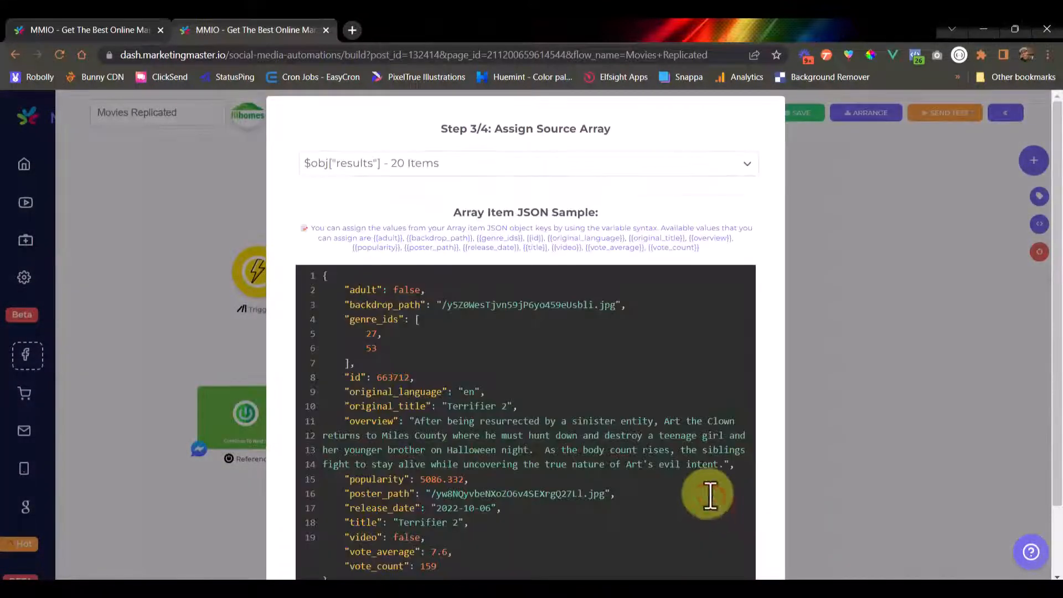
{"action": "scroll", "coordinate": [439, 356], "scroll_direction": "down", "scroll_amount": 2}
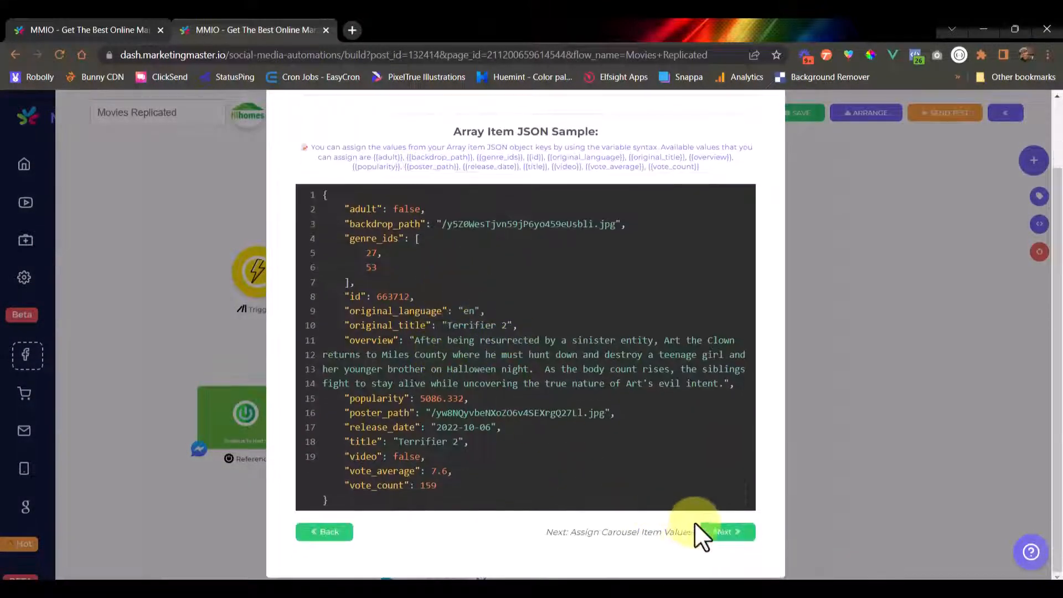
{"action": "left_click", "coordinate": [716, 532]}
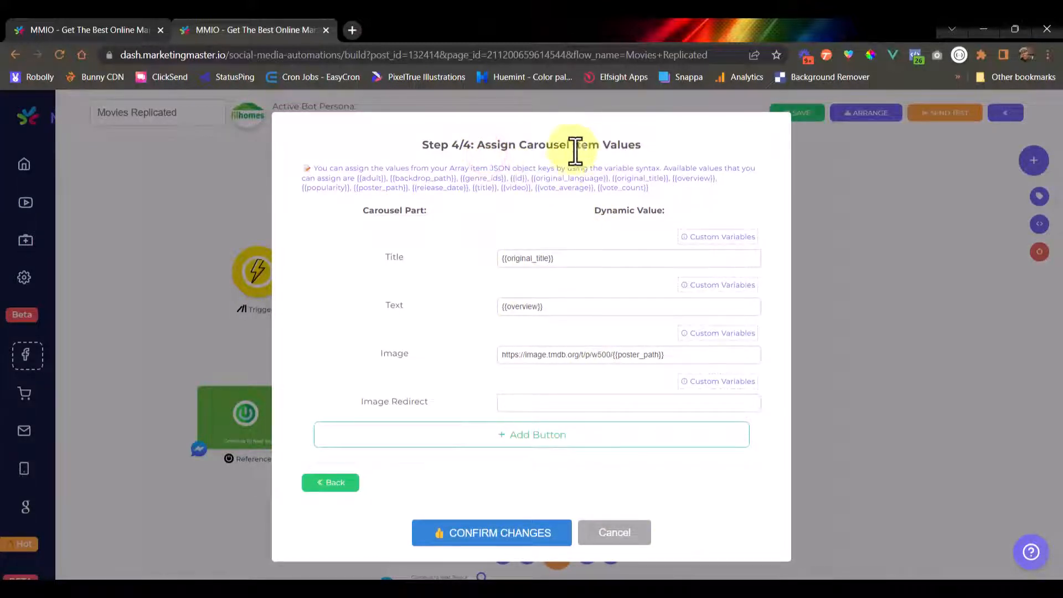
{"action": "left_click", "coordinate": [572, 265]}
{"action": "left_click", "coordinate": [484, 537]}
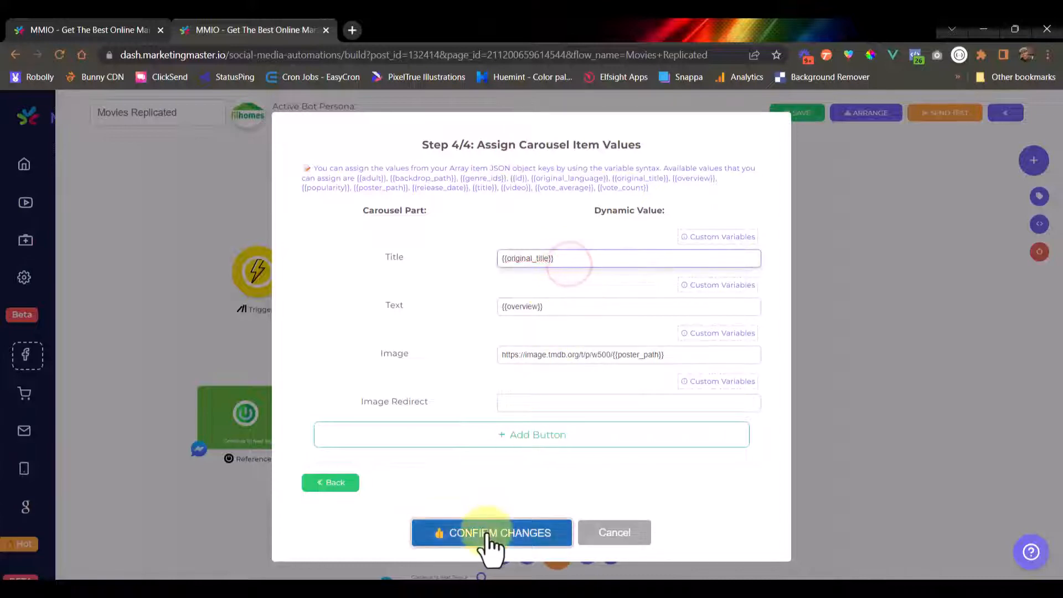
- Add a Function step connected to the dynamic carousel's Next quick reply
{"action": "scroll", "coordinate": [534, 354], "scroll_direction": "down", "scroll_amount": 2}
{"action": "left_click_drag", "start_coordinate": [569, 404], "coordinate": [510, 389]}
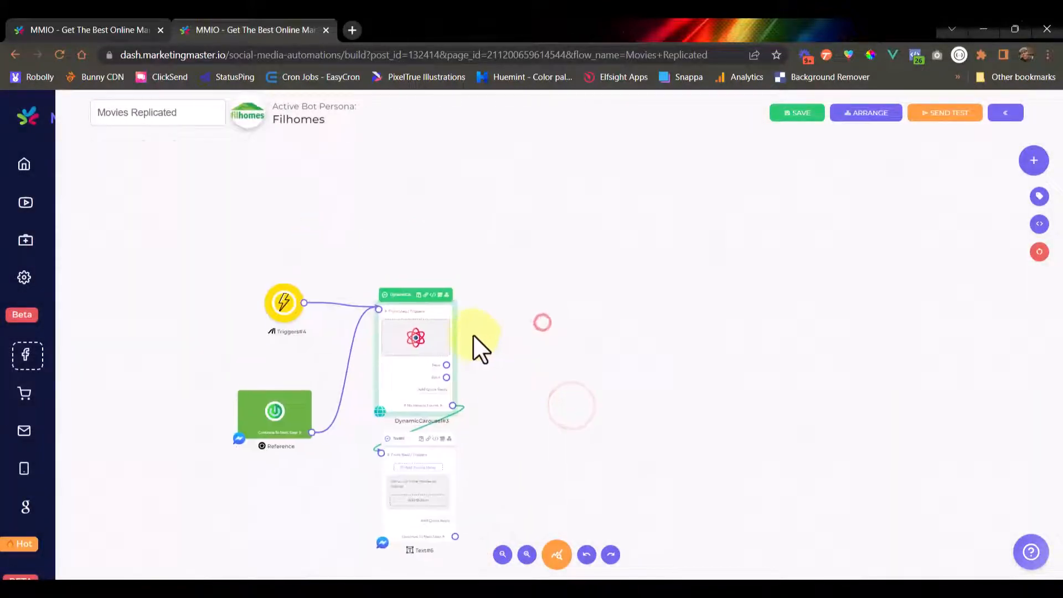
{"action": "scroll", "coordinate": [464, 339], "scroll_direction": "up", "scroll_amount": 6}
{"action": "scroll", "coordinate": [444, 360], "scroll_direction": "down", "scroll_amount": 4}
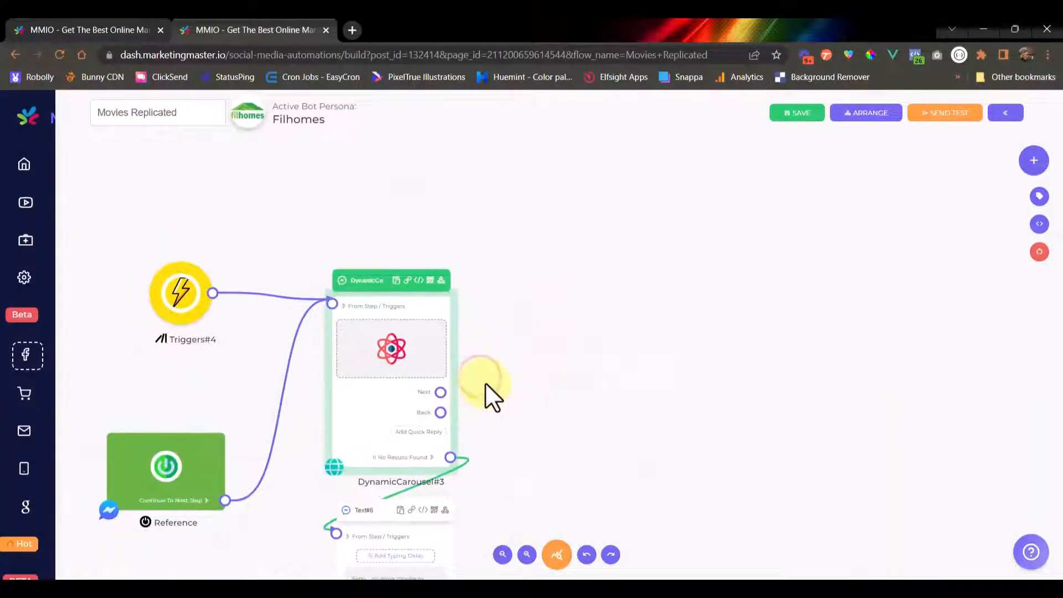
{"action": "scroll", "coordinate": [486, 390], "scroll_direction": "up", "scroll_amount": 3}
{"action": "left_click_drag", "start_coordinate": [424, 452], "coordinate": [557, 331]}
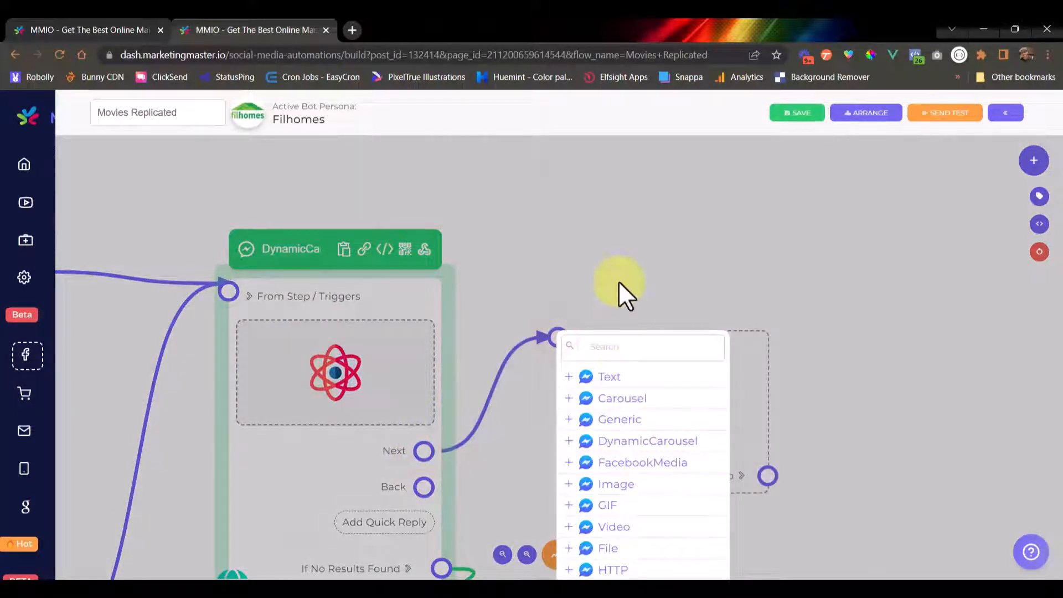
{"action": "left_click", "coordinate": [619, 280]}
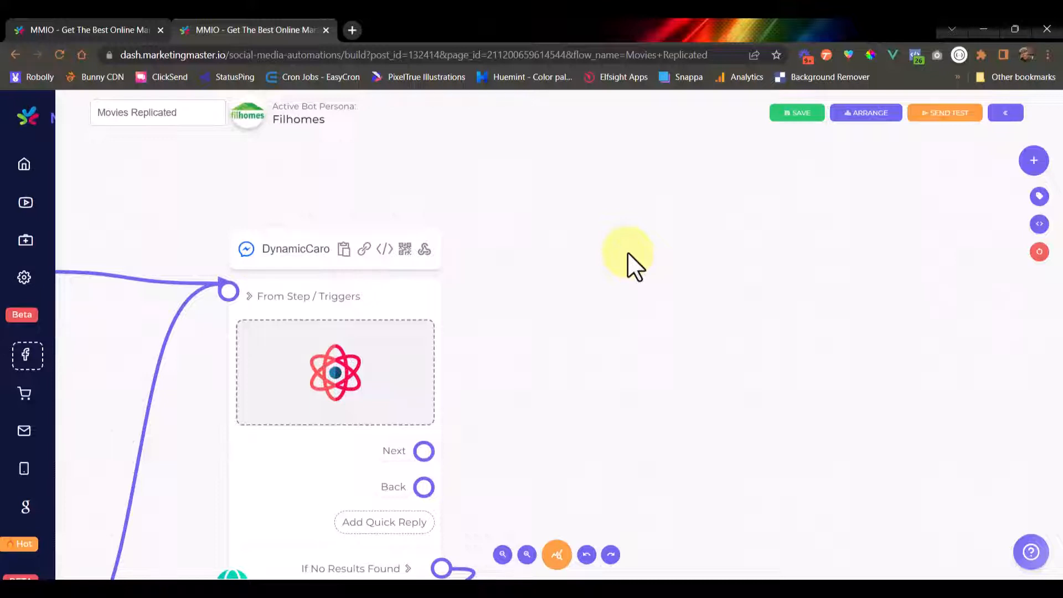
{"action": "left_click_drag", "start_coordinate": [424, 450], "coordinate": [647, 251]}
{"action": "type", "text": "func"}
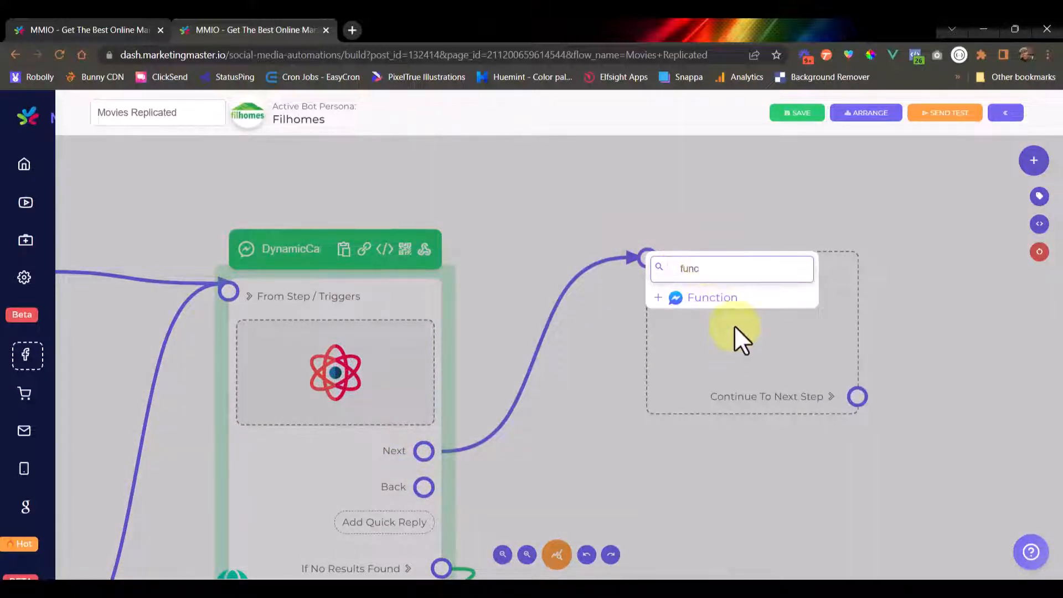
{"action": "left_click", "coordinate": [720, 299]}
{"action": "scroll", "coordinate": [622, 237], "scroll_direction": "down", "scroll_amount": 3}
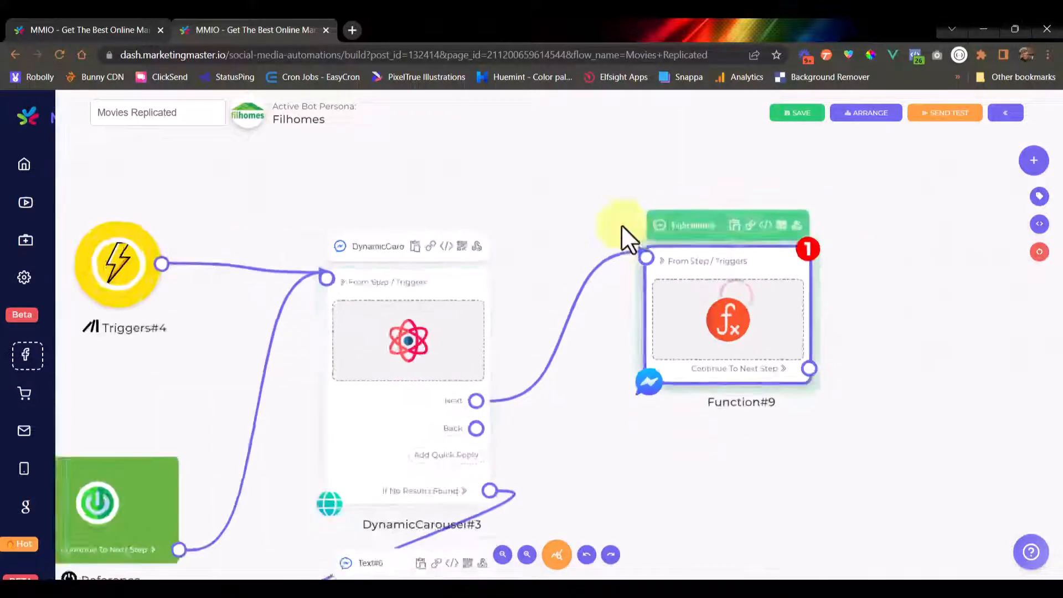
- Open the new Function step's configuration and clear its sample JavaScript code
{"action": "scroll", "coordinate": [502, 260], "scroll_direction": "up", "scroll_amount": 3}
{"action": "left_click_drag", "start_coordinate": [531, 261], "coordinate": [524, 248]}
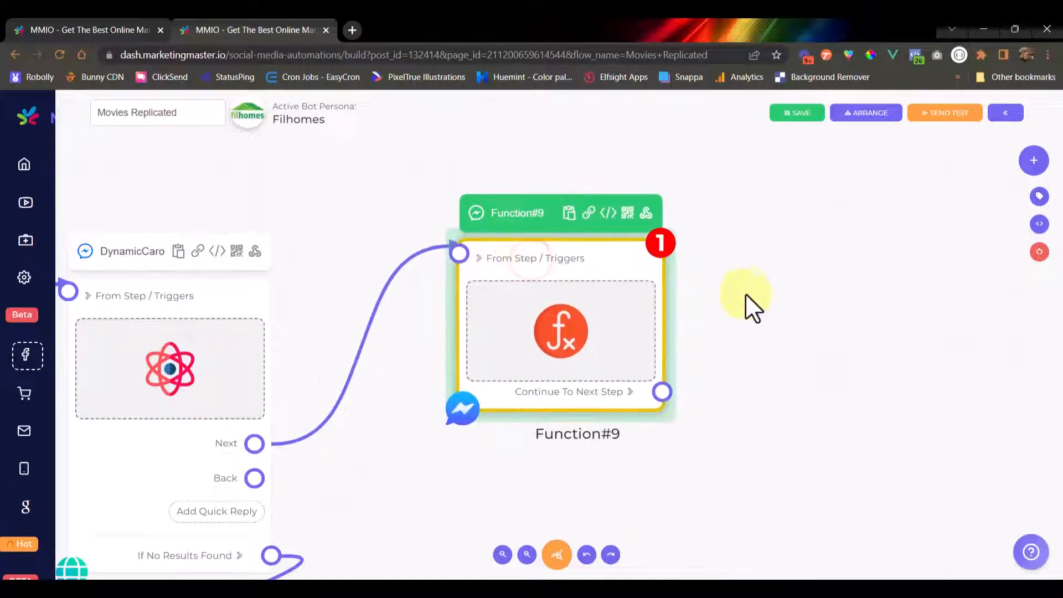
{"action": "double_click", "coordinate": [546, 334]}
{"action": "left_click", "coordinate": [439, 321]}
{"action": "key", "text": "ctrl+a"}
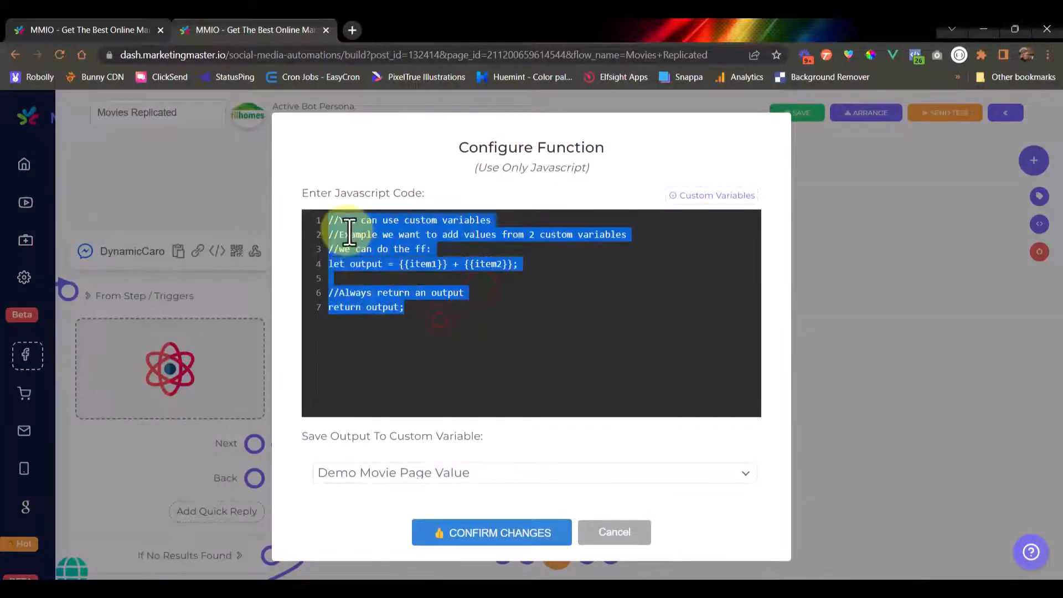
{"action": "left_click_drag", "start_coordinate": [409, 277], "coordinate": [342, 224]}
{"action": "key", "text": "BackSpace"}
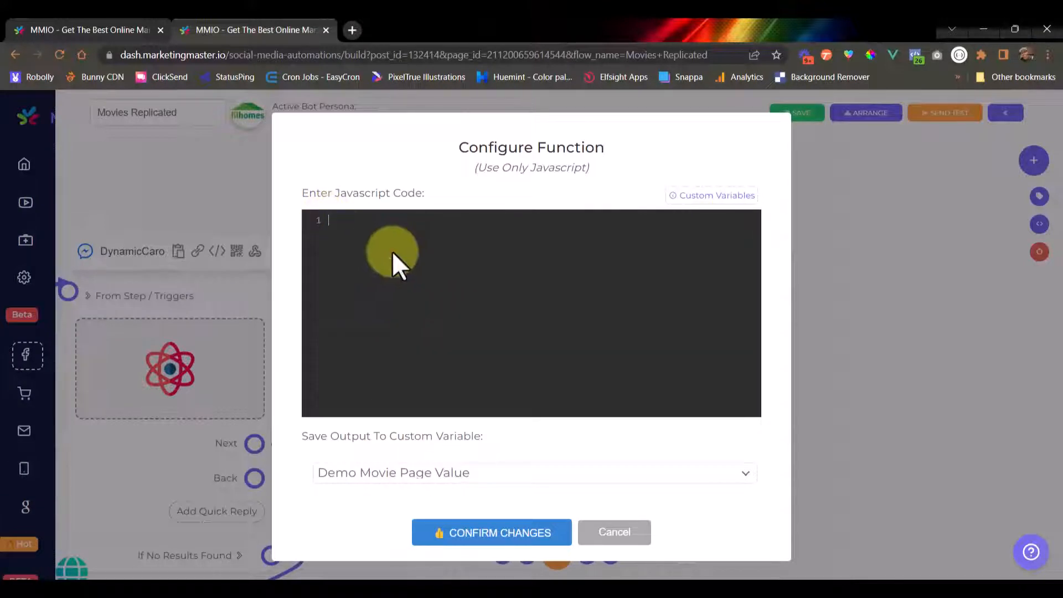
- Enter the code line "let page = Number({{demo_movie_page_value}})" in the function, using the Demo Movie Page Value custom variable
{"action": "left_click", "coordinate": [723, 199]}
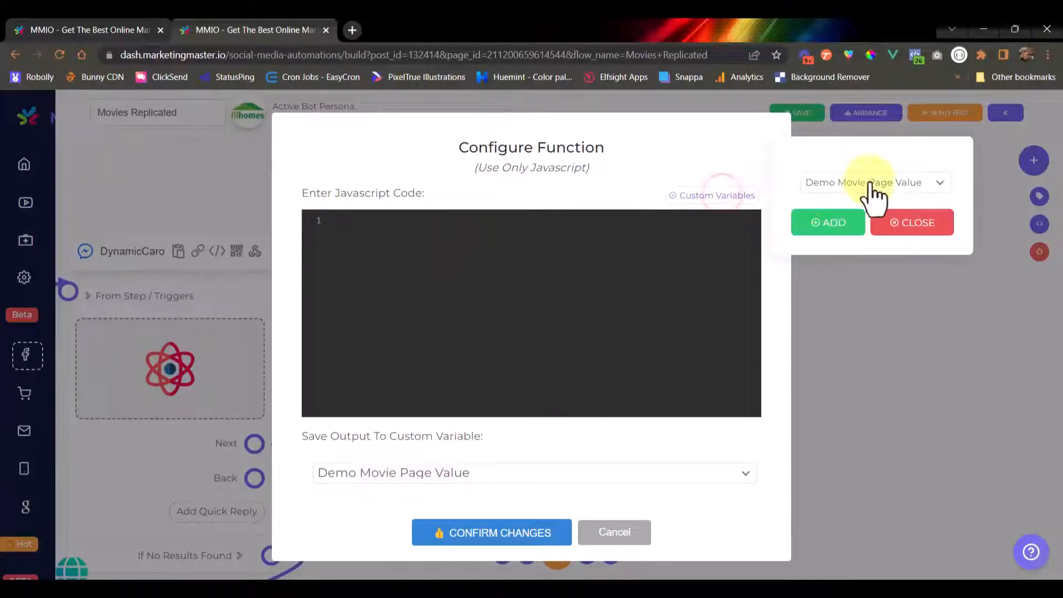
{"action": "left_click", "coordinate": [835, 224]}
{"action": "left_click", "coordinate": [920, 222]}
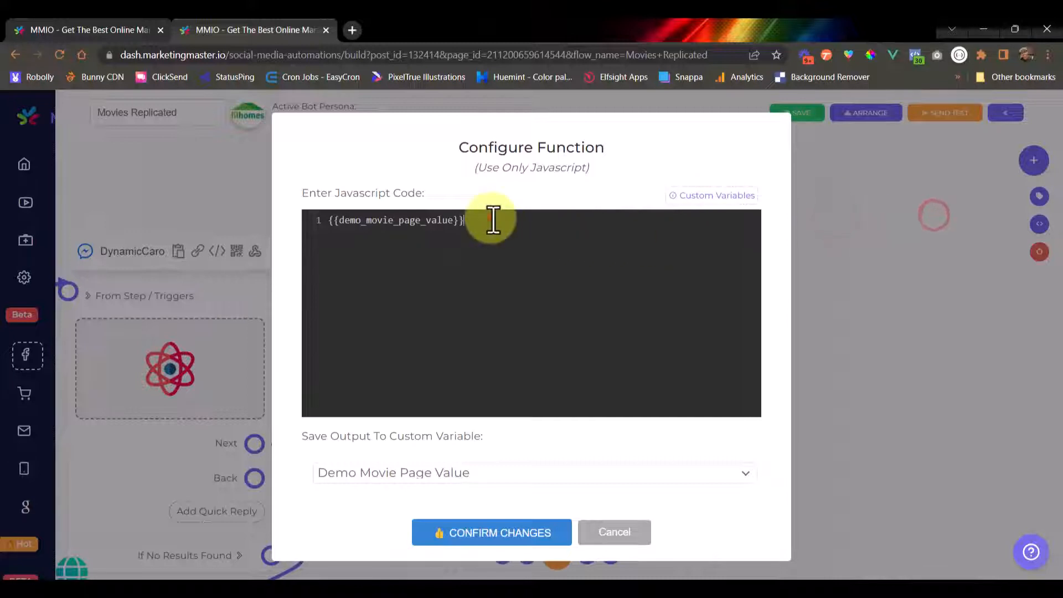
{"action": "left_click_drag", "start_coordinate": [490, 220], "coordinate": [330, 218]}
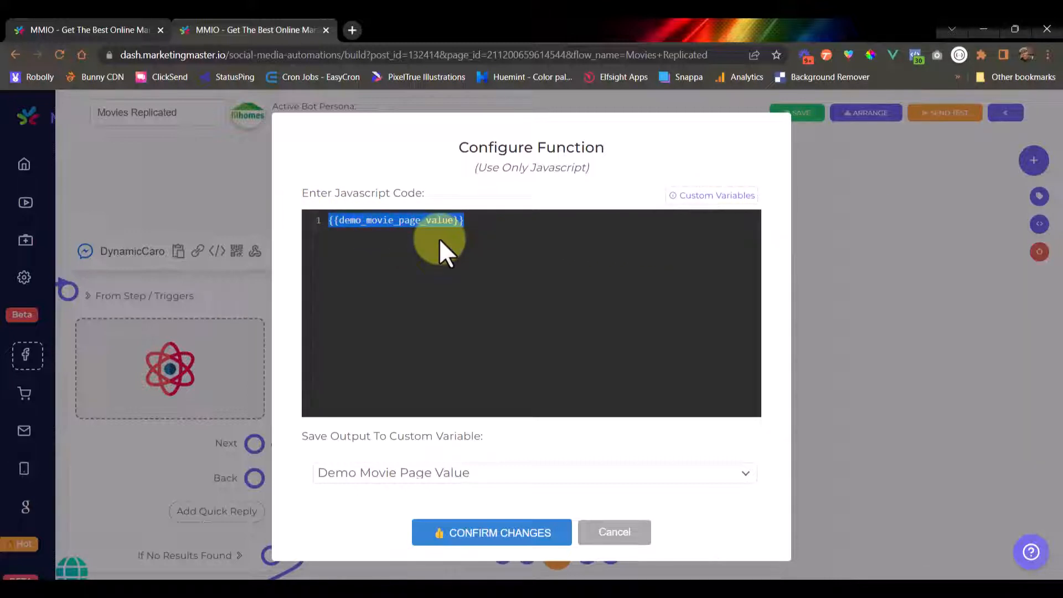
{"action": "key", "text": "ctrl+x"}
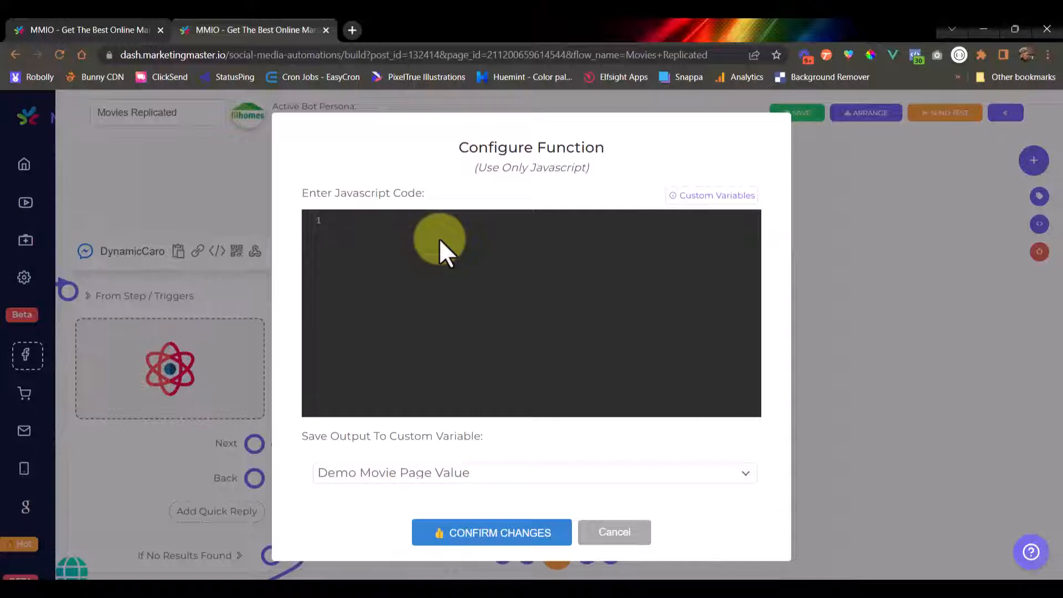
{"action": "type", "text": "let page = Number()"}
{"action": "key", "text": "Left"}
{"action": "key", "text": "ctrl+v"}
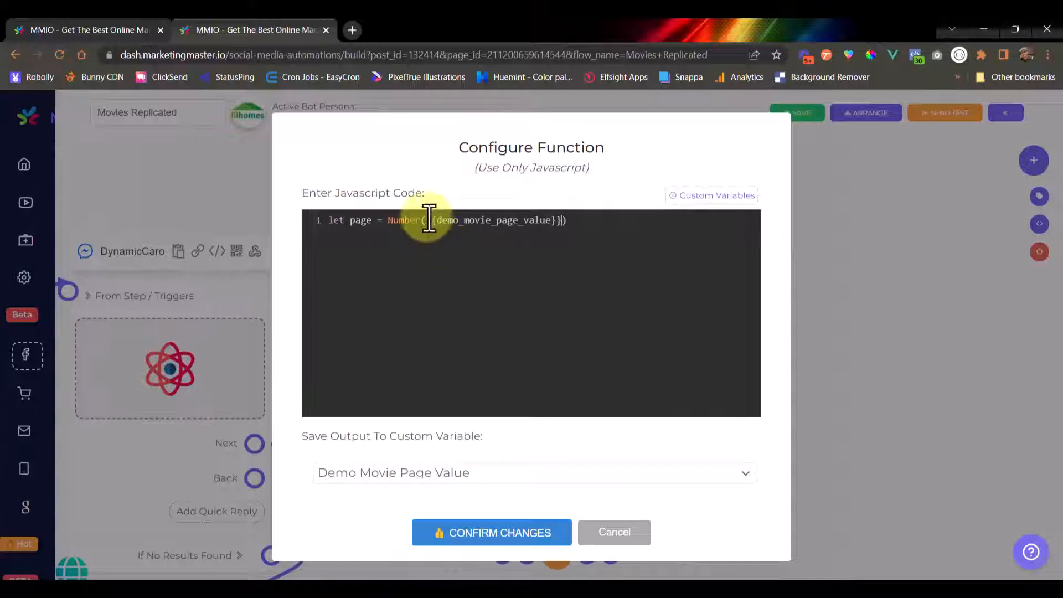
- Complete the function code by appending "+ 1" to the page line and adding "return page;" on a second line
{"action": "left_click", "coordinate": [427, 220], "text": "shift"}
{"action": "left_click", "coordinate": [591, 221]}
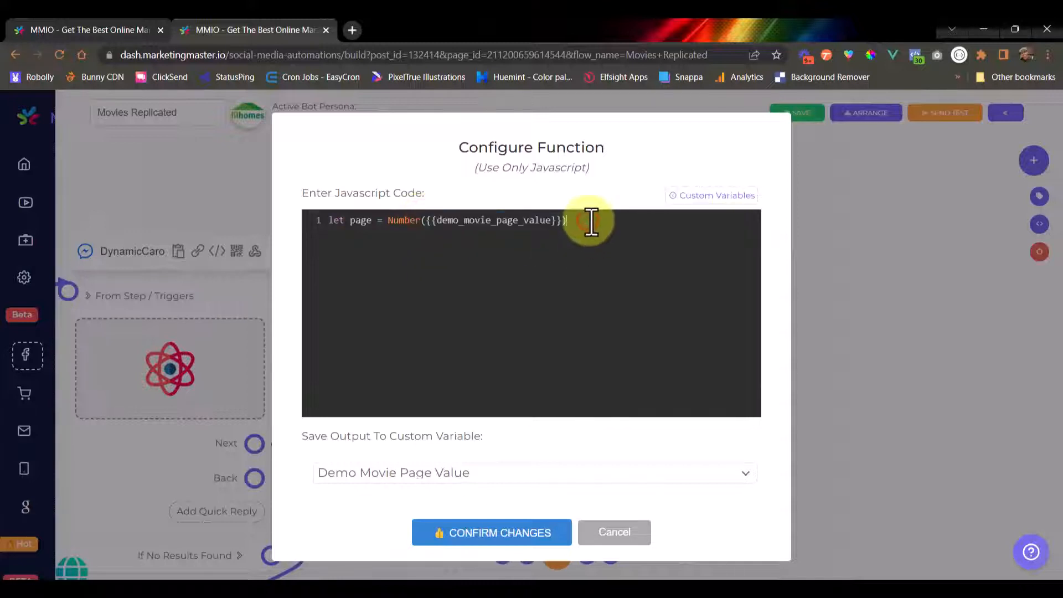
{"action": "type", "text": "+ 1"}
{"action": "double_click", "coordinate": [361, 221]}
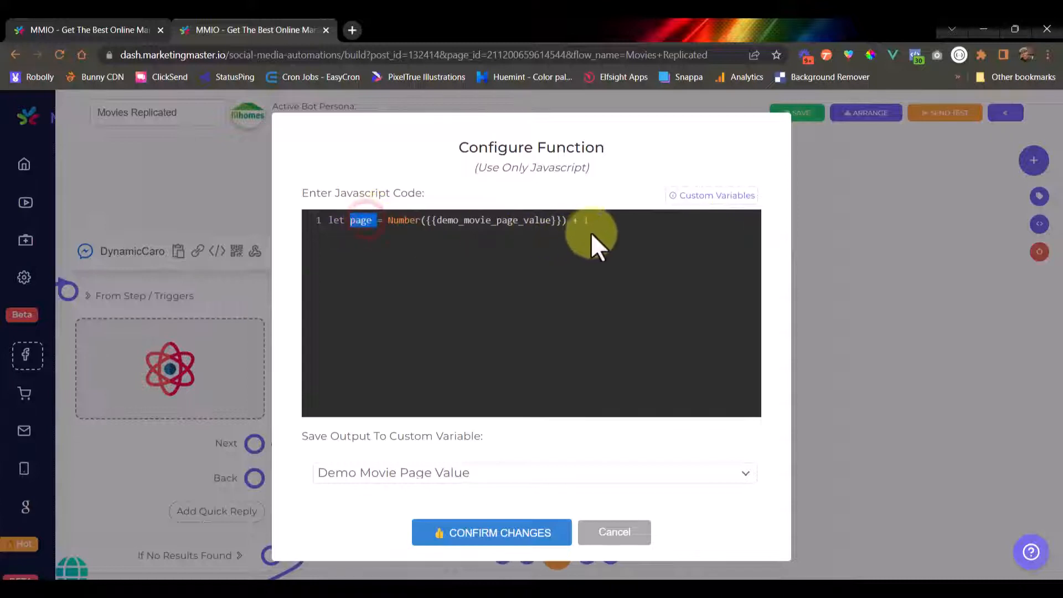
{"action": "left_click", "coordinate": [608, 221]}
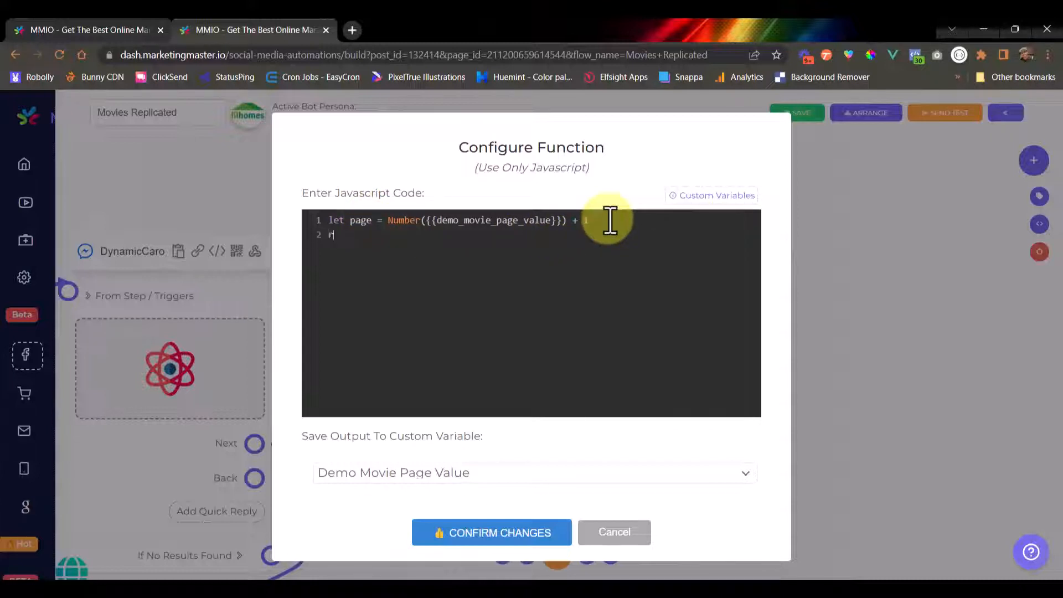
{"action": "type", "text": "return page ;"}
{"action": "left_click", "coordinate": [388, 234]}
- Review the page increment code and the Demo Movie Page Value output variable, and confirm the function changes
{"action": "double_click", "coordinate": [454, 220]}
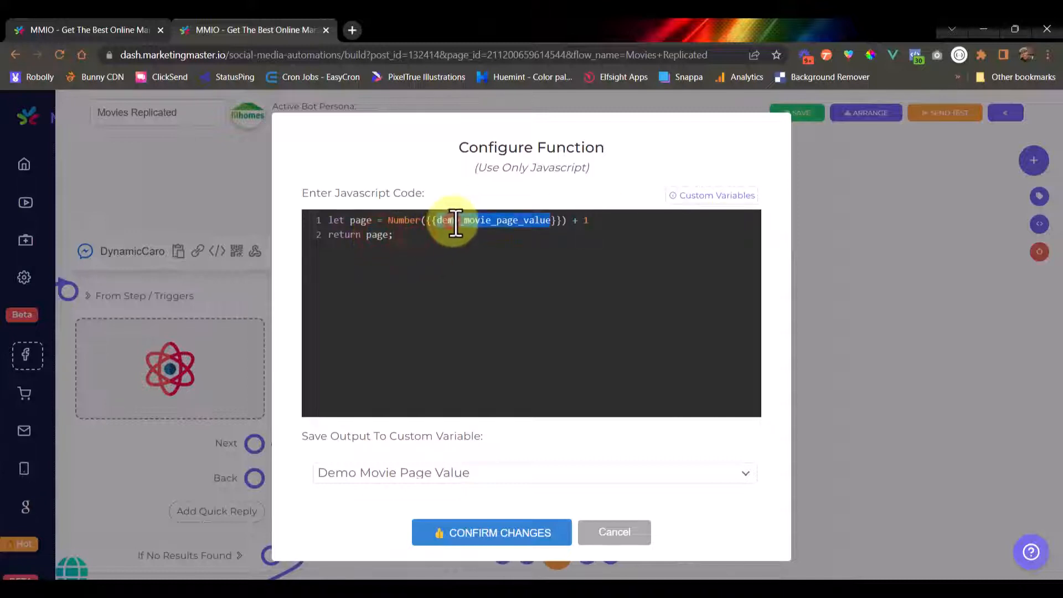
{"action": "left_click", "coordinate": [446, 237]}
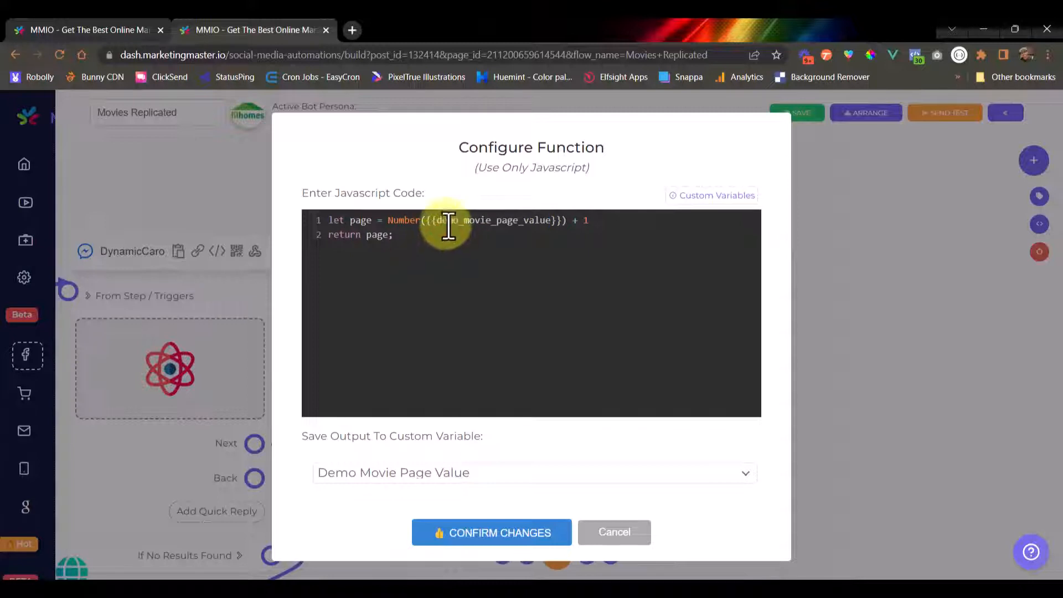
{"action": "left_click_drag", "start_coordinate": [436, 220], "coordinate": [609, 224]}
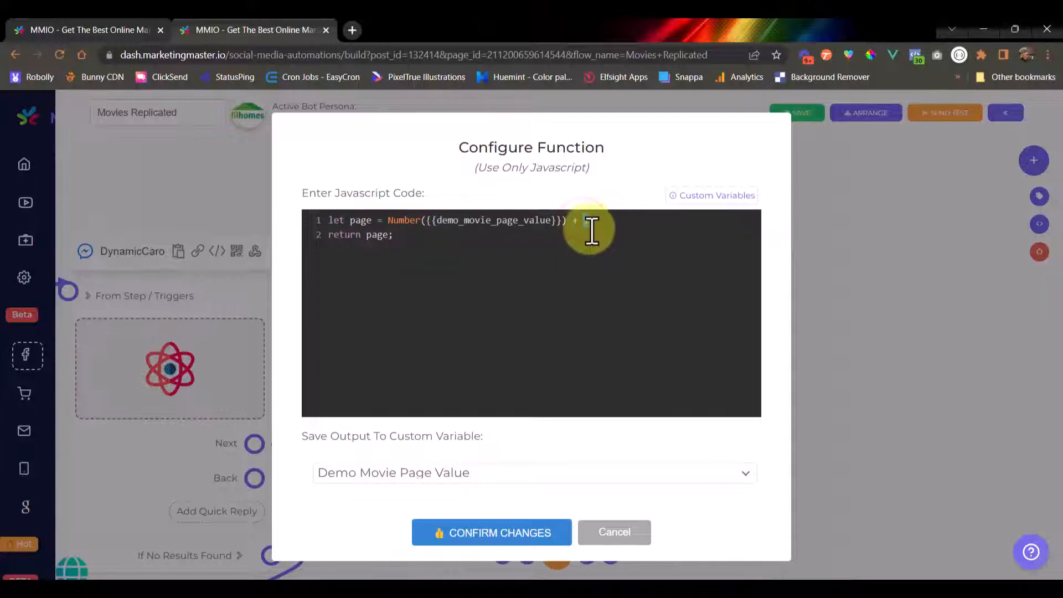
{"action": "left_click", "coordinate": [436, 236]}
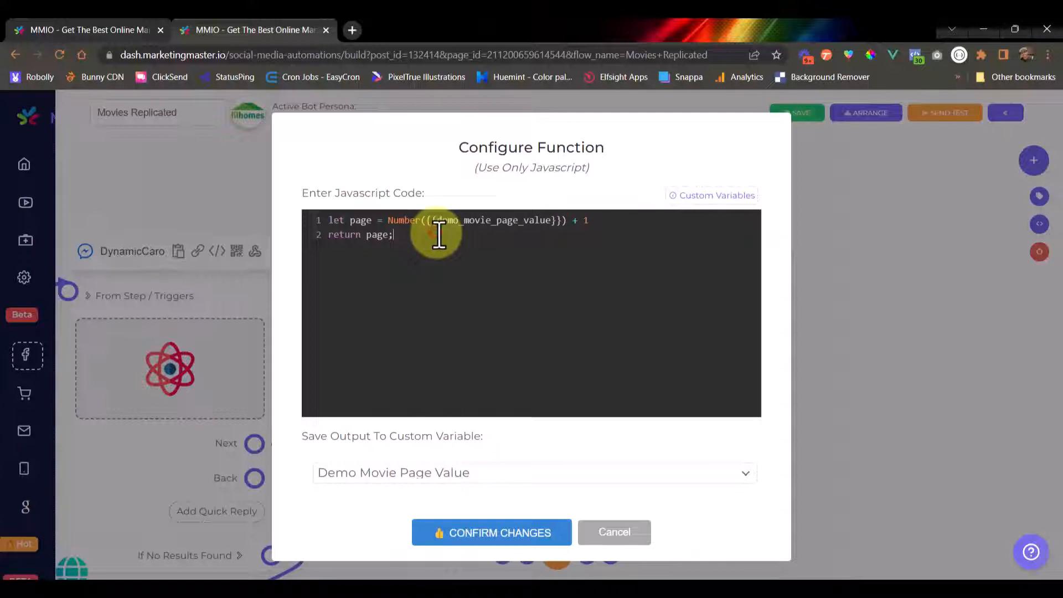
{"action": "double_click", "coordinate": [379, 236]}
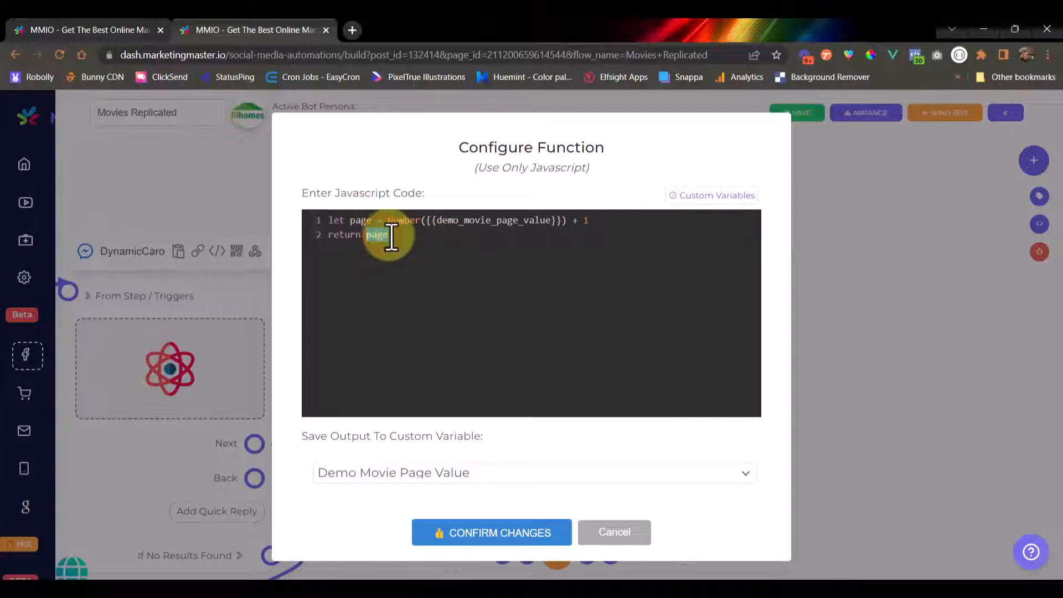
{"action": "left_click_drag", "start_coordinate": [487, 436], "coordinate": [373, 465]}
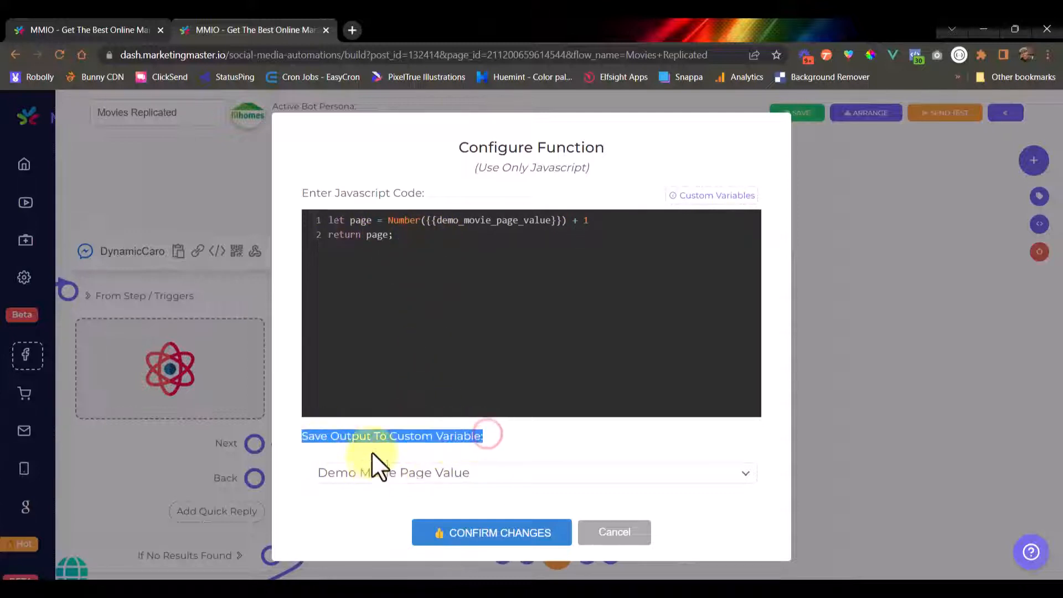
{"action": "left_click", "coordinate": [352, 436]}
{"action": "left_click", "coordinate": [382, 475]}
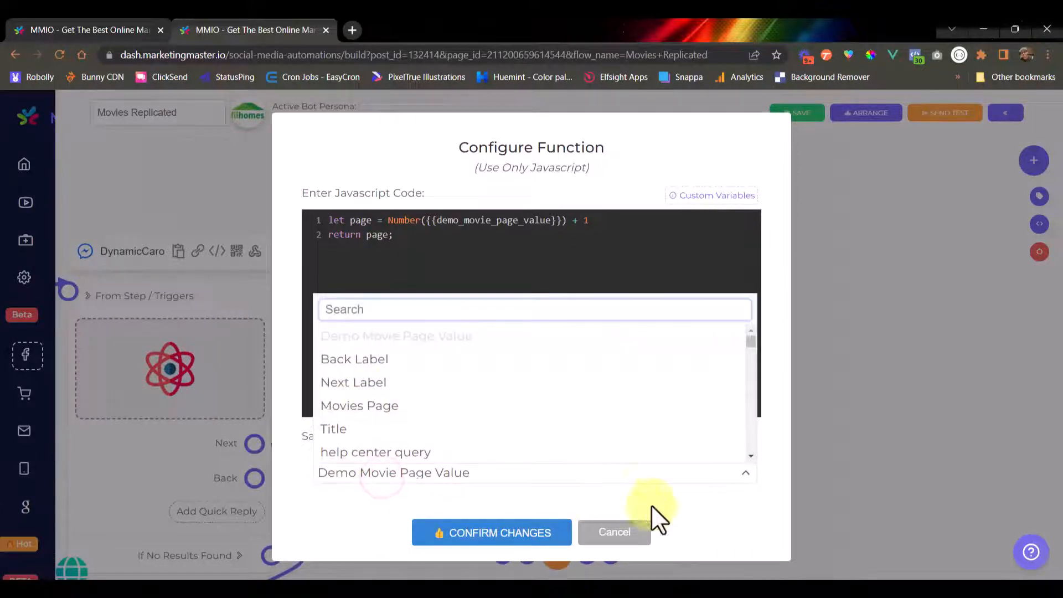
{"action": "left_click", "coordinate": [750, 521]}
{"action": "double_click", "coordinate": [494, 220]}
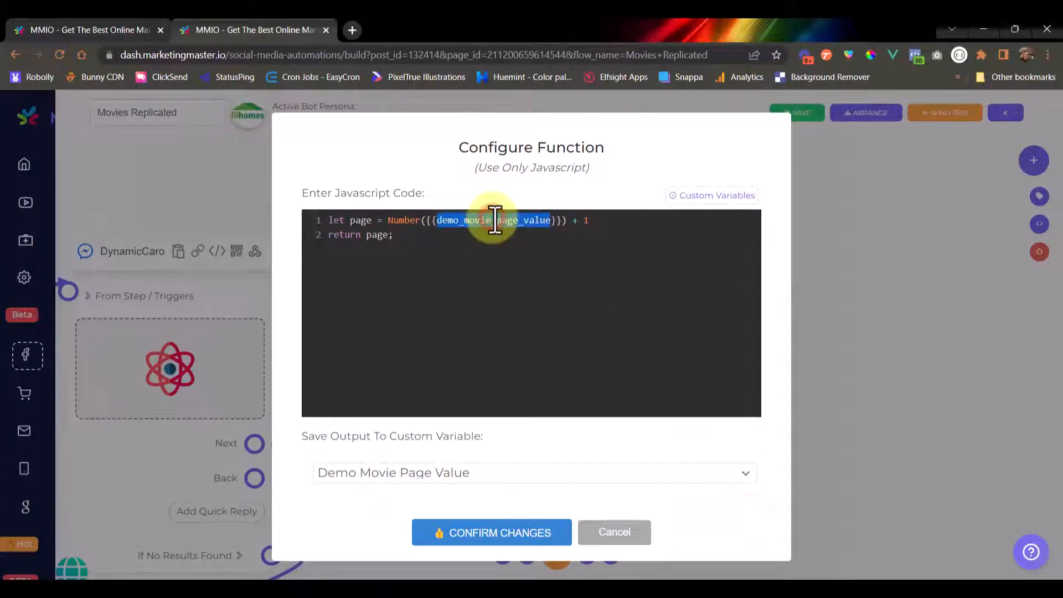
{"action": "left_click", "coordinate": [463, 235]}
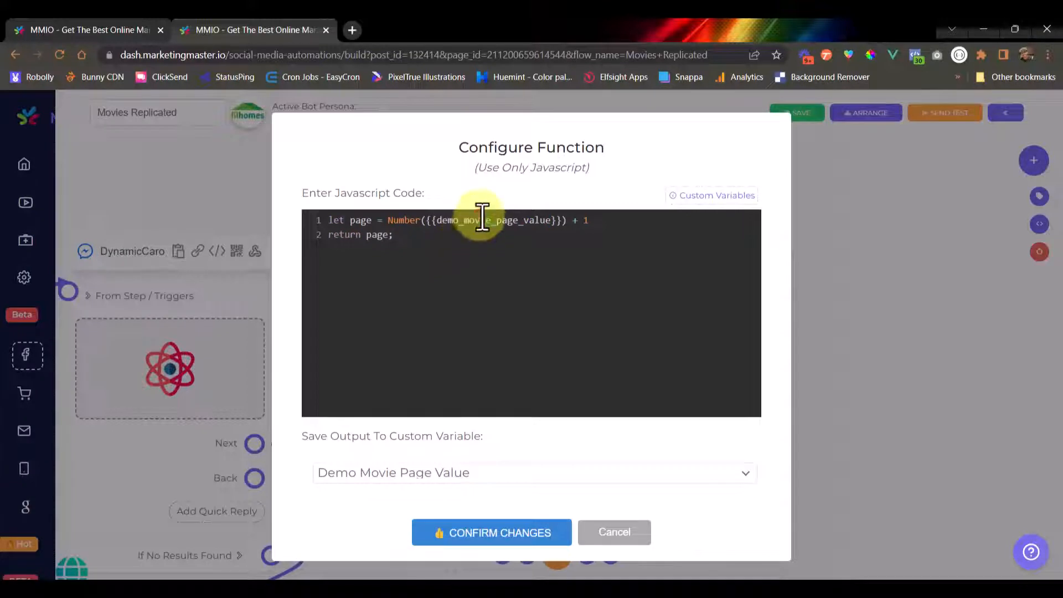
{"action": "double_click", "coordinate": [481, 220]}
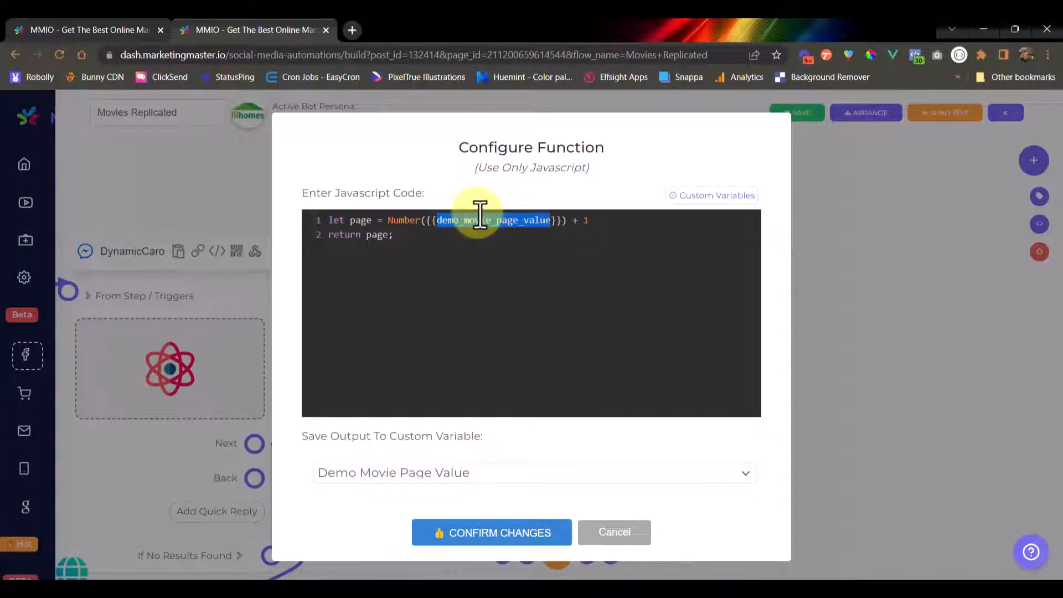
{"action": "left_click", "coordinate": [591, 221]}
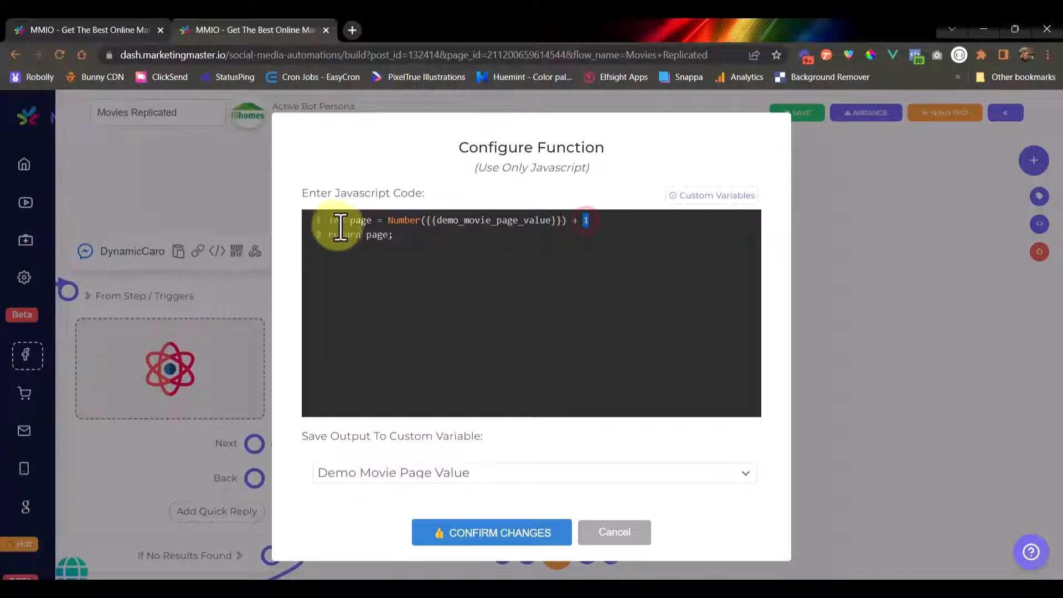
{"action": "double_click", "coordinate": [358, 221]}
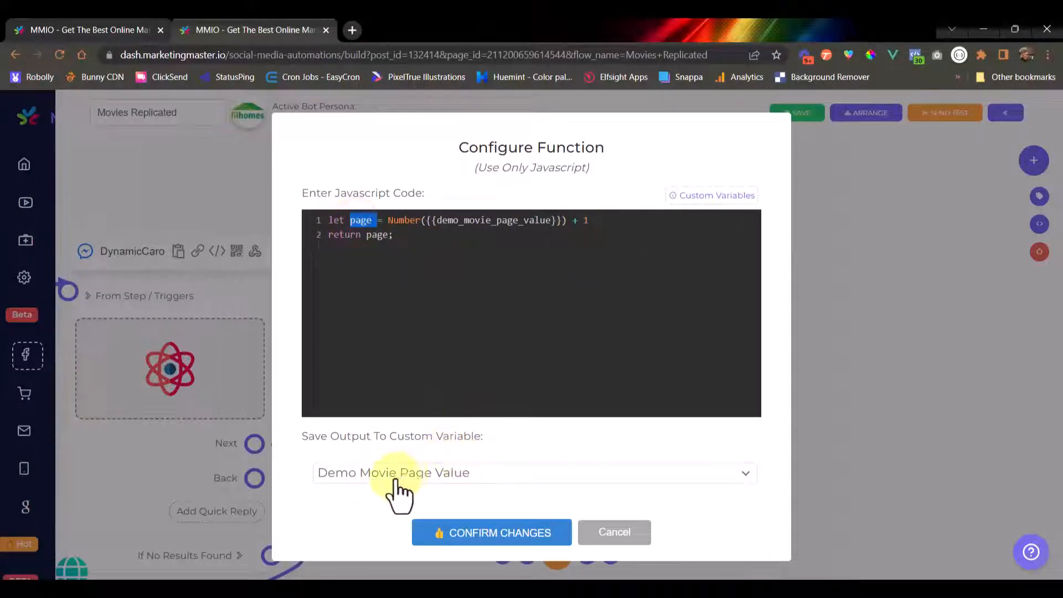
{"action": "left_click", "coordinate": [480, 534]}
- Add a Function step connected to the dynamic carousel's Back quick reply
{"action": "scroll", "coordinate": [344, 467], "scroll_direction": "down", "scroll_amount": 3}
{"action": "scroll", "coordinate": [313, 439], "scroll_direction": "up", "scroll_amount": 6}
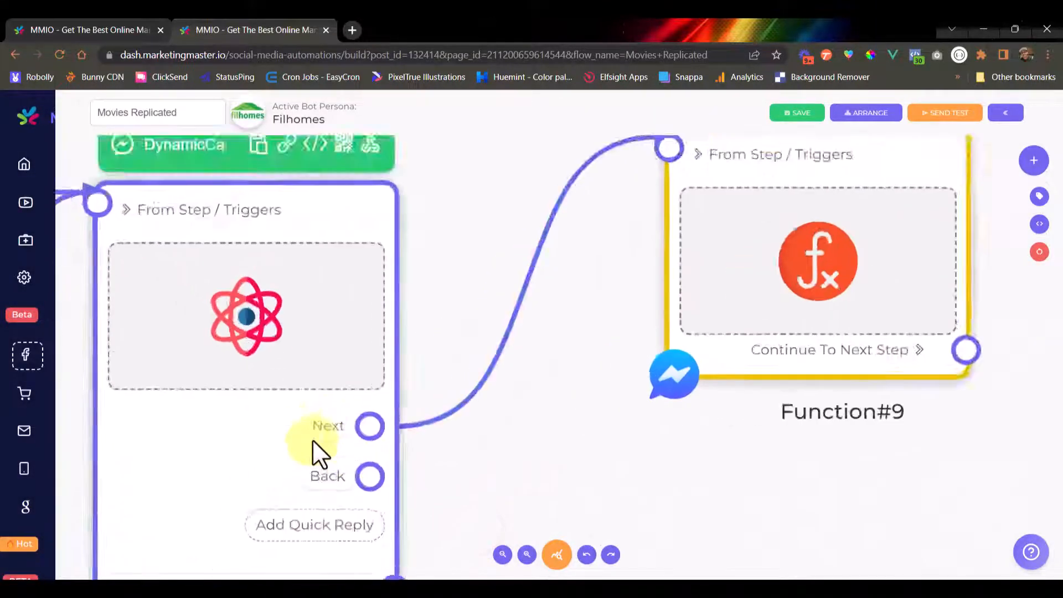
{"action": "scroll", "coordinate": [355, 438], "scroll_direction": "down", "scroll_amount": 5}
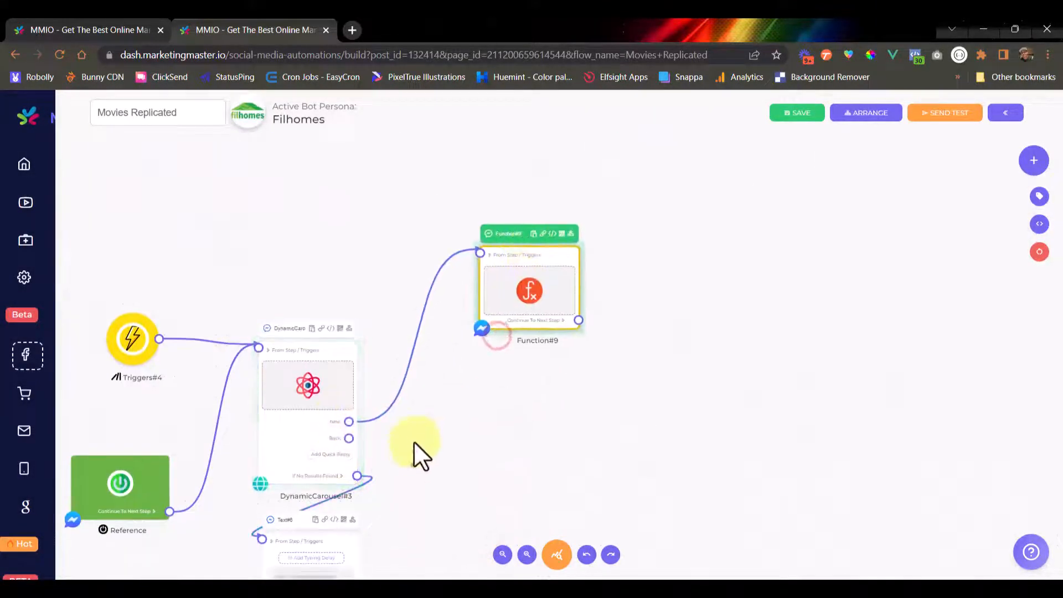
{"action": "scroll", "coordinate": [355, 349], "scroll_direction": "up", "scroll_amount": 5}
{"action": "scroll", "coordinate": [344, 344], "scroll_direction": "down", "scroll_amount": 4}
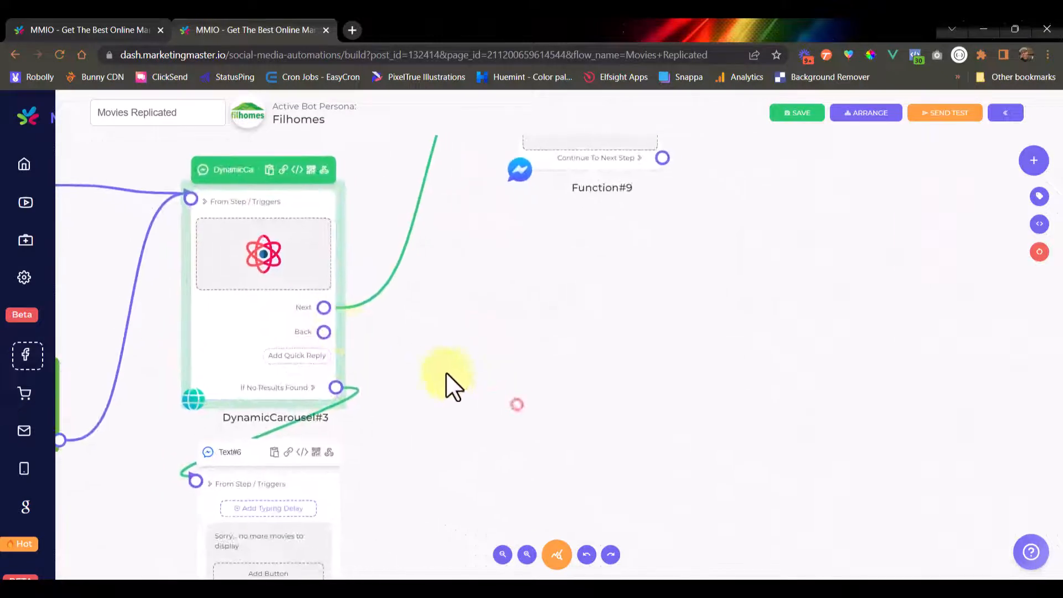
{"action": "left_click_drag", "start_coordinate": [324, 332], "coordinate": [524, 317]}
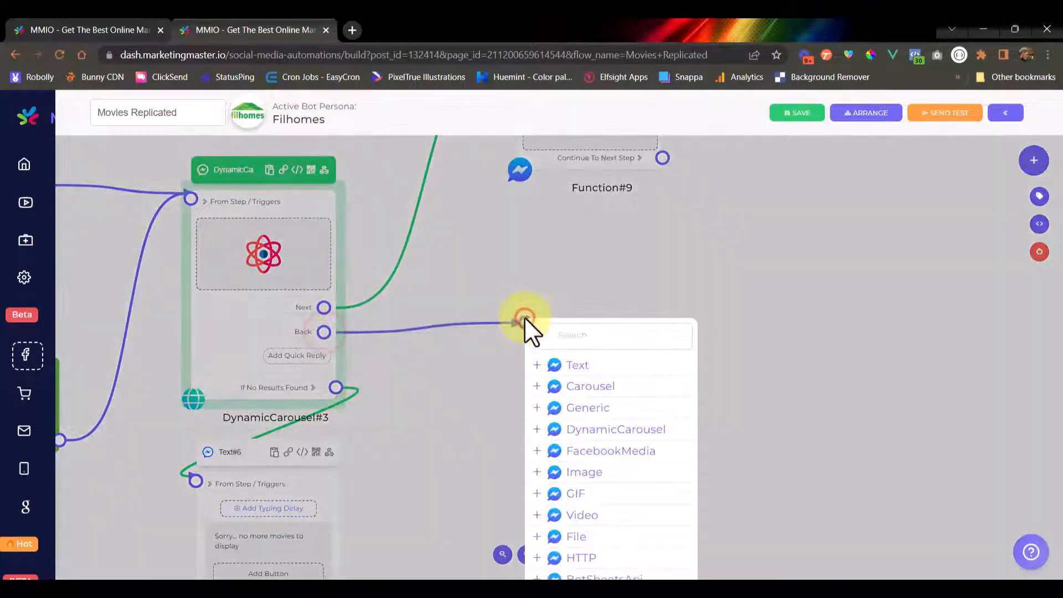
{"action": "left_click", "coordinate": [491, 262]}
{"action": "left_click", "coordinate": [322, 333]}
{"action": "left_click_drag", "start_coordinate": [570, 275], "coordinate": [571, 277]}
{"action": "left_click", "coordinate": [618, 292]}
{"action": "type", "text": "fun"}
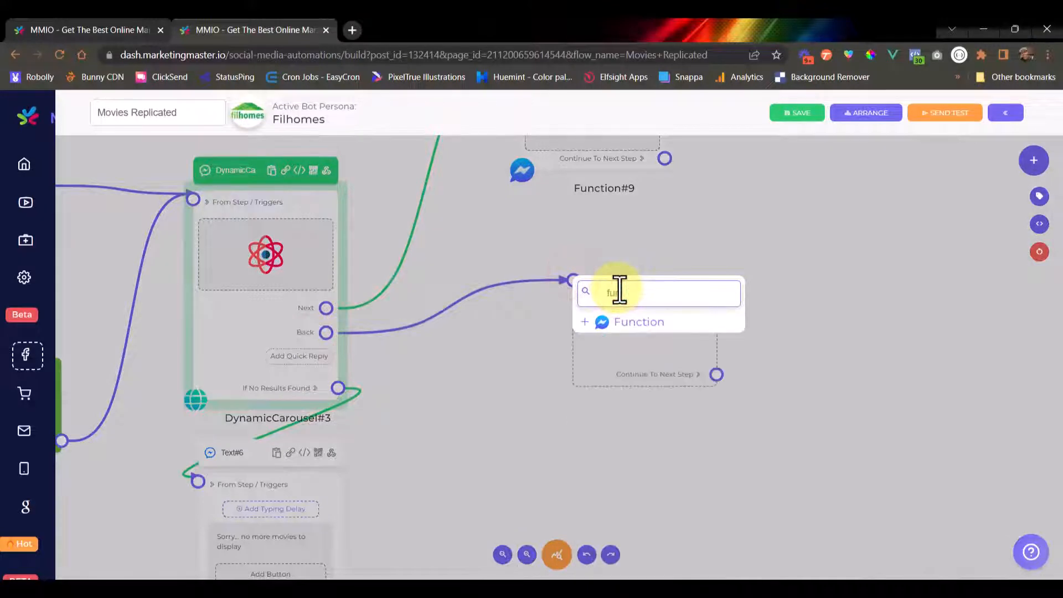
{"action": "left_click", "coordinate": [607, 324]}
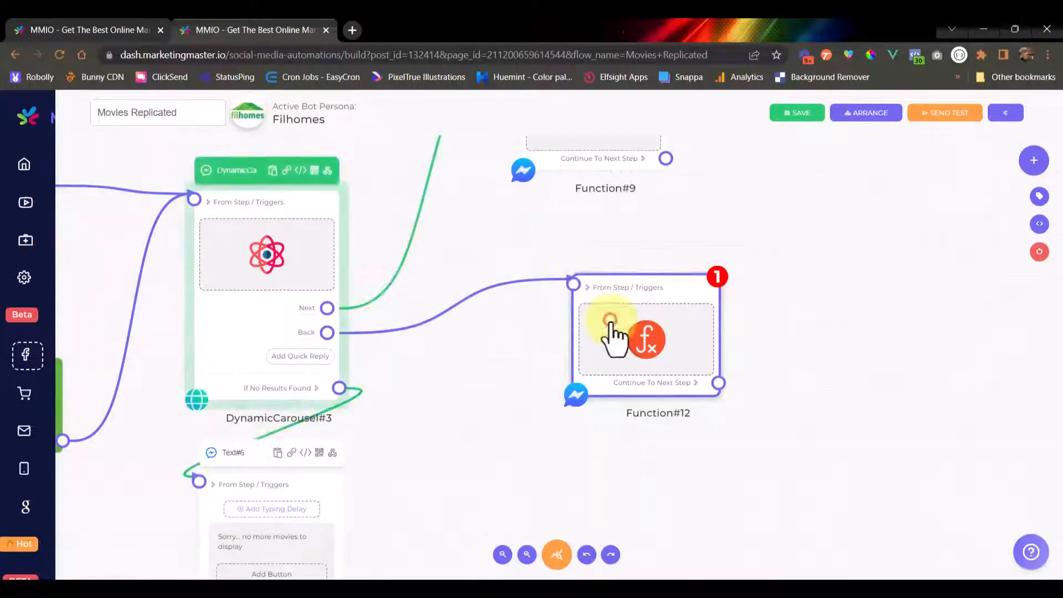
- Open the configuration of the Back reply's Function step and clear its sample JavaScript code
{"action": "left_click", "coordinate": [642, 340]}
{"action": "left_click", "coordinate": [520, 287]}
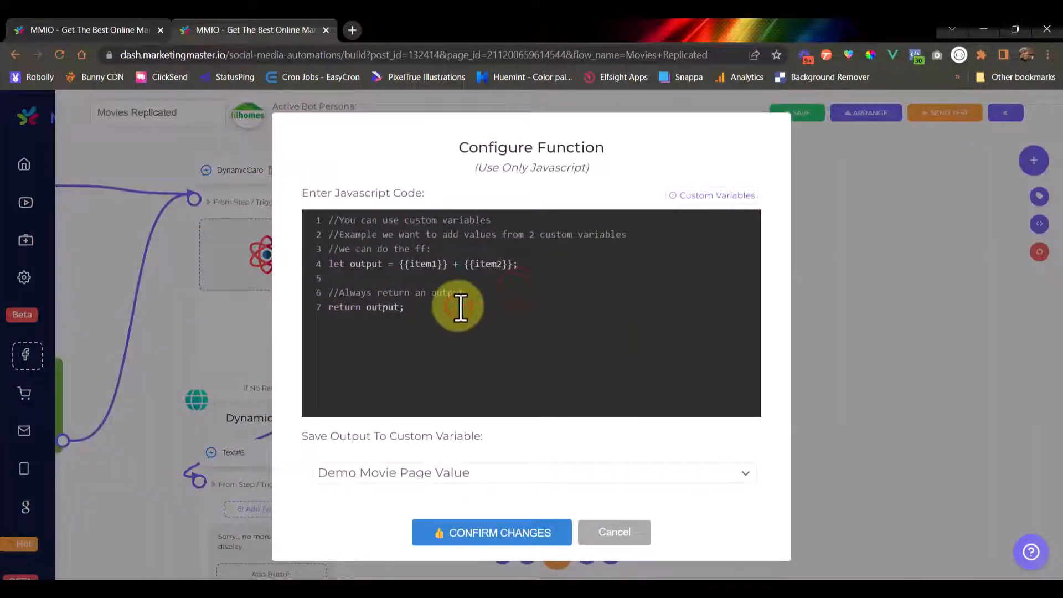
{"action": "key", "text": "ctrl+a"}
{"action": "key", "text": "BackSpace"}
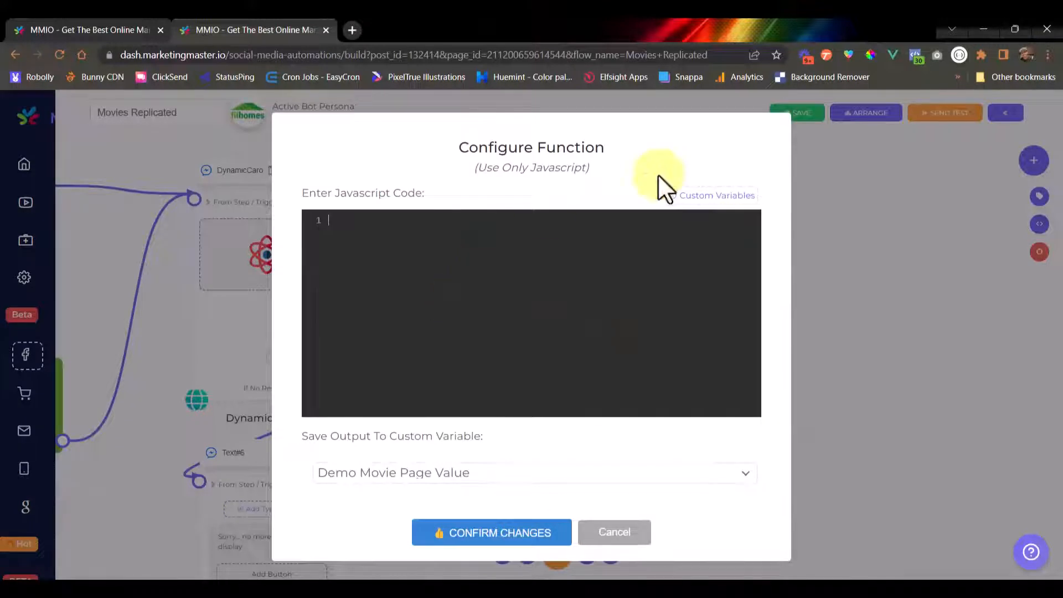
- Enter "let page = Number({{demo_movie_page_value}})" in the Back function, using the Demo Movie Page Value custom variable
{"action": "left_click", "coordinate": [702, 200]}
{"action": "left_click", "coordinate": [833, 224]}
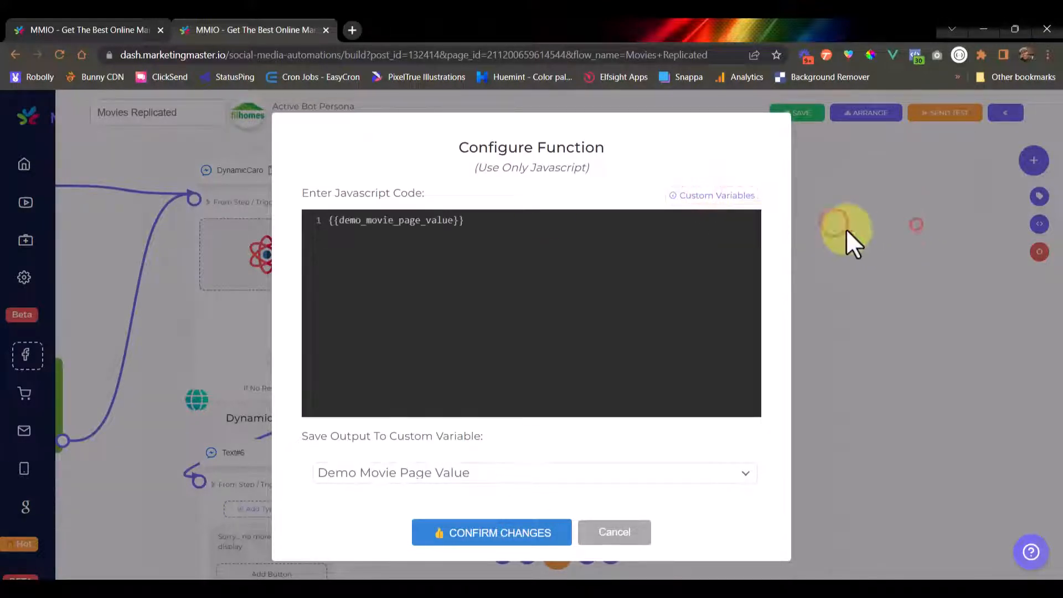
{"action": "left_click", "coordinate": [488, 224]}
{"action": "key", "text": "ctrl+z"}
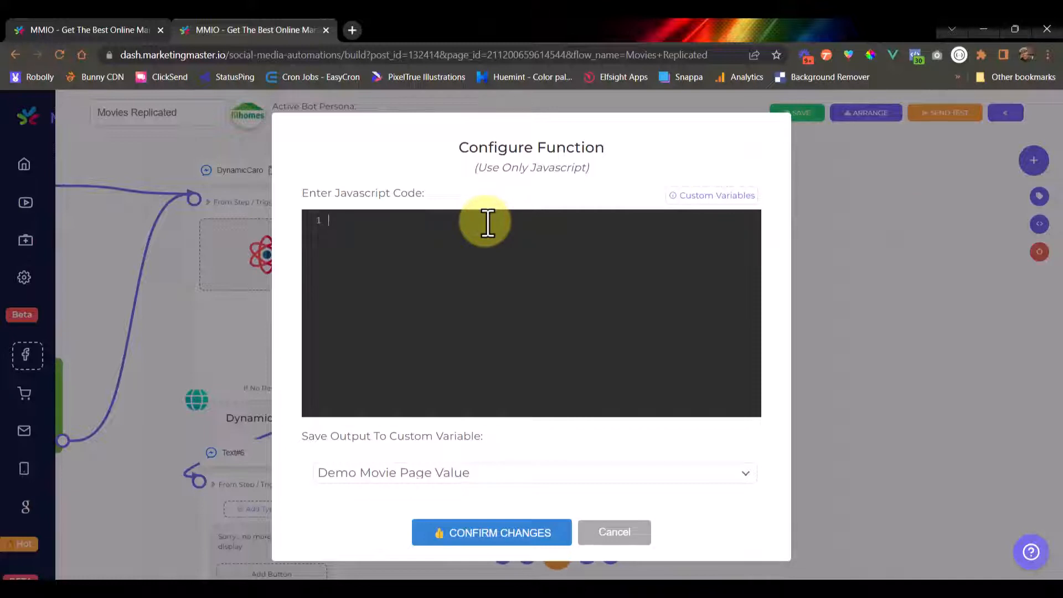
{"action": "type", "text": "let page = Numner()"}
{"action": "type", "text": "{{demo_movie_page_value}}"}
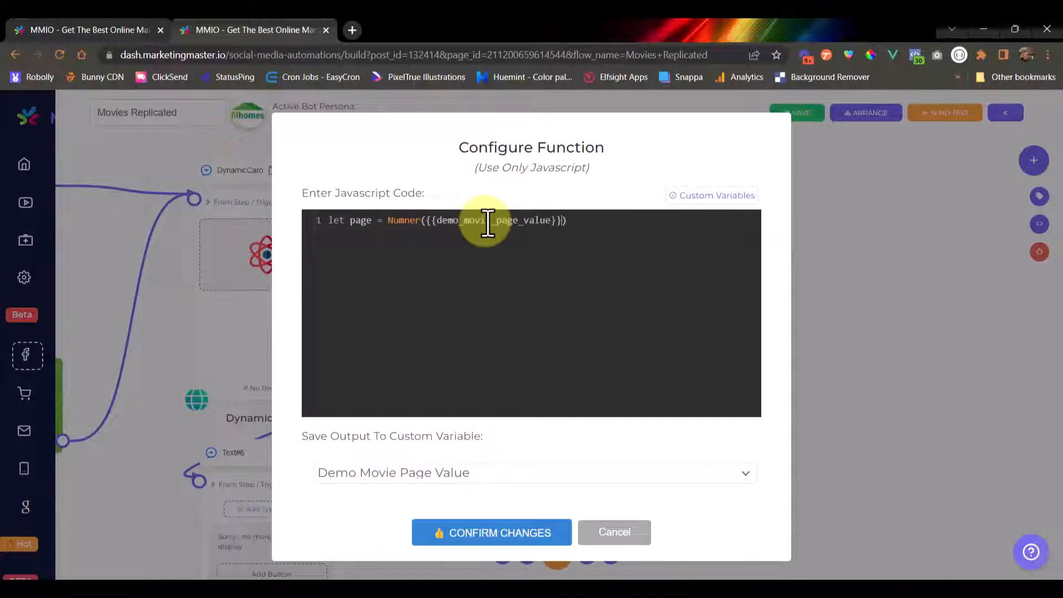
{"action": "left_click", "coordinate": [405, 221]}
{"action": "key", "text": "Delete"}
{"action": "type", "text": "b"}
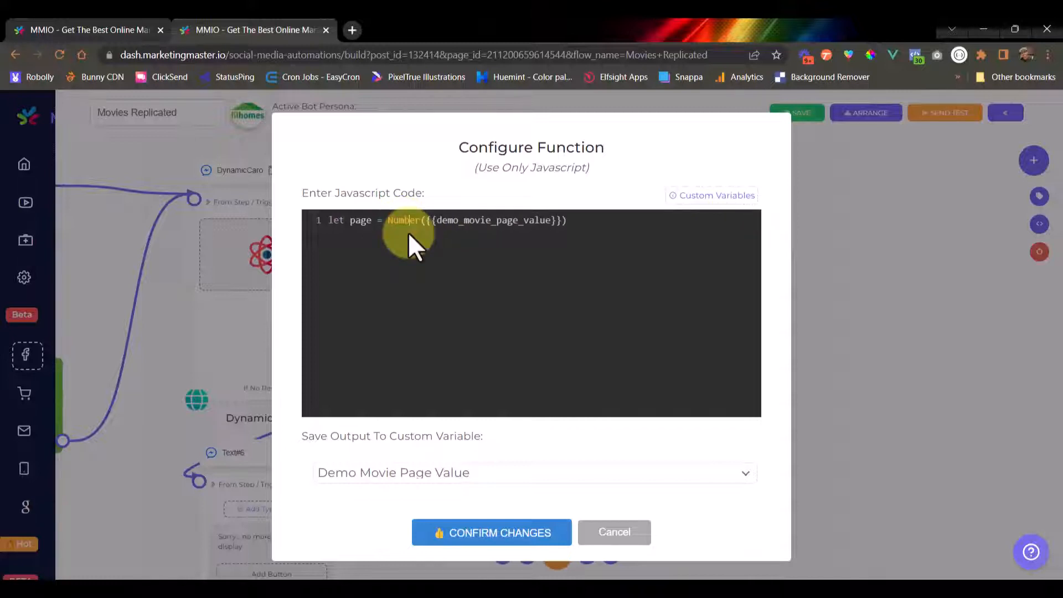
- Append "- 1;" to the Back function's page line and check the resulting expression
{"action": "left_click", "coordinate": [607, 224]}
{"action": "type", "text": "- "}
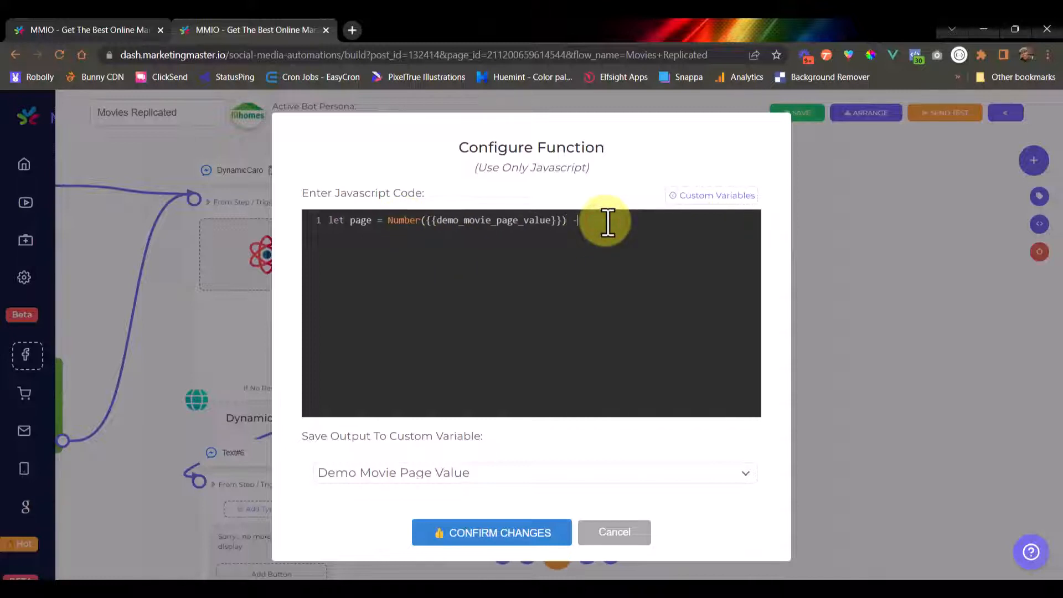
{"action": "type", "text": "1;"}
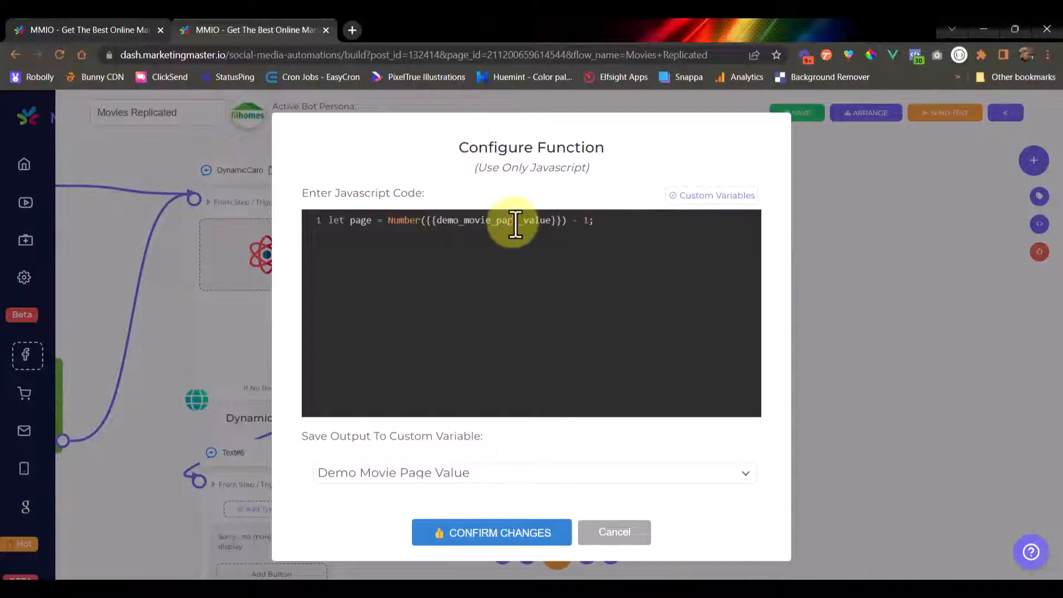
{"action": "double_click", "coordinate": [516, 224]}
{"action": "left_click", "coordinate": [594, 224]}
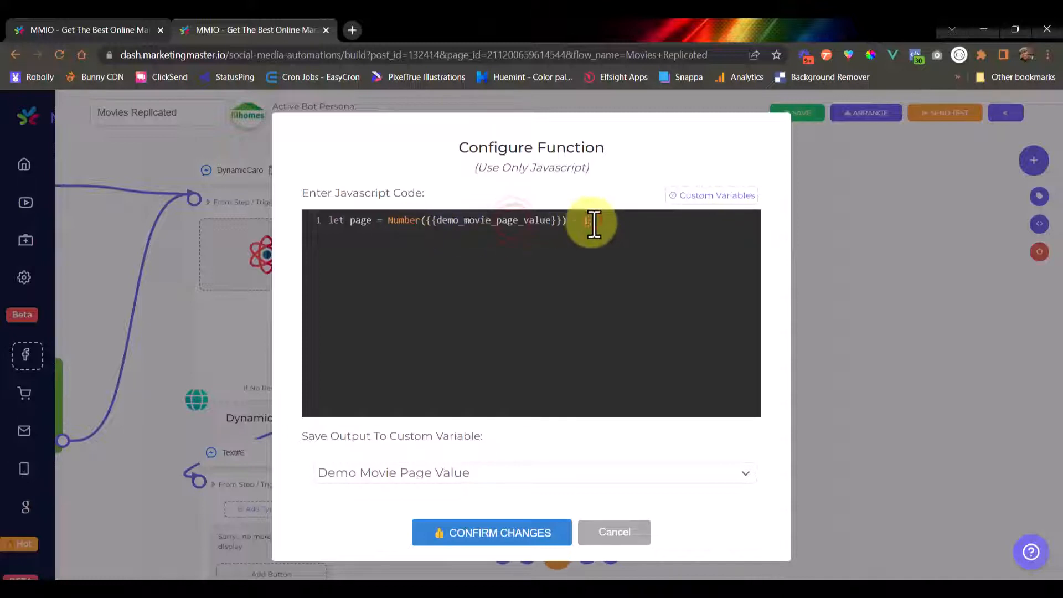
{"action": "double_click", "coordinate": [363, 223]}
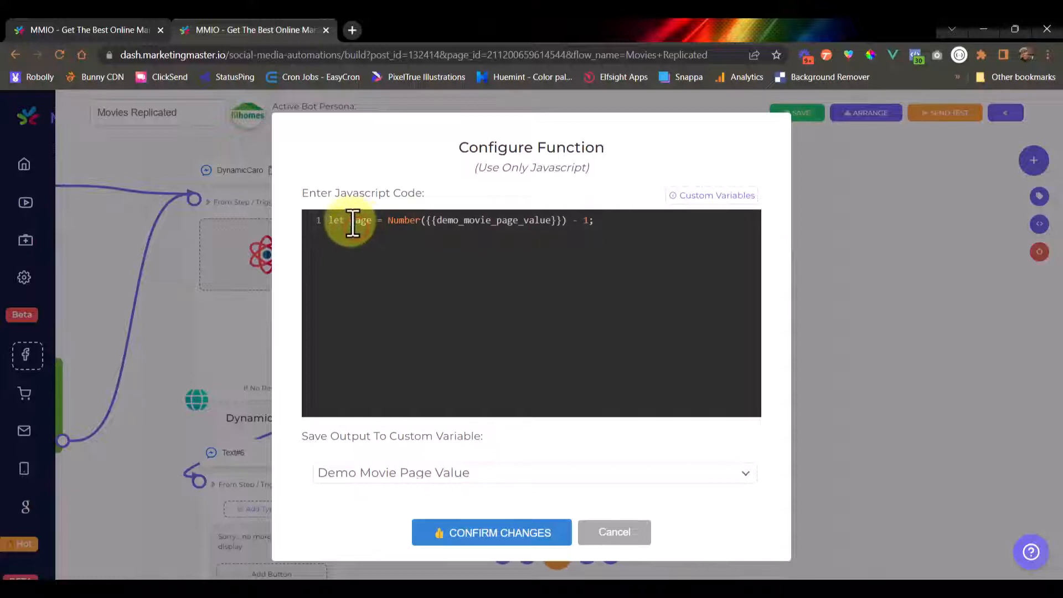
{"action": "double_click", "coordinate": [361, 221]}
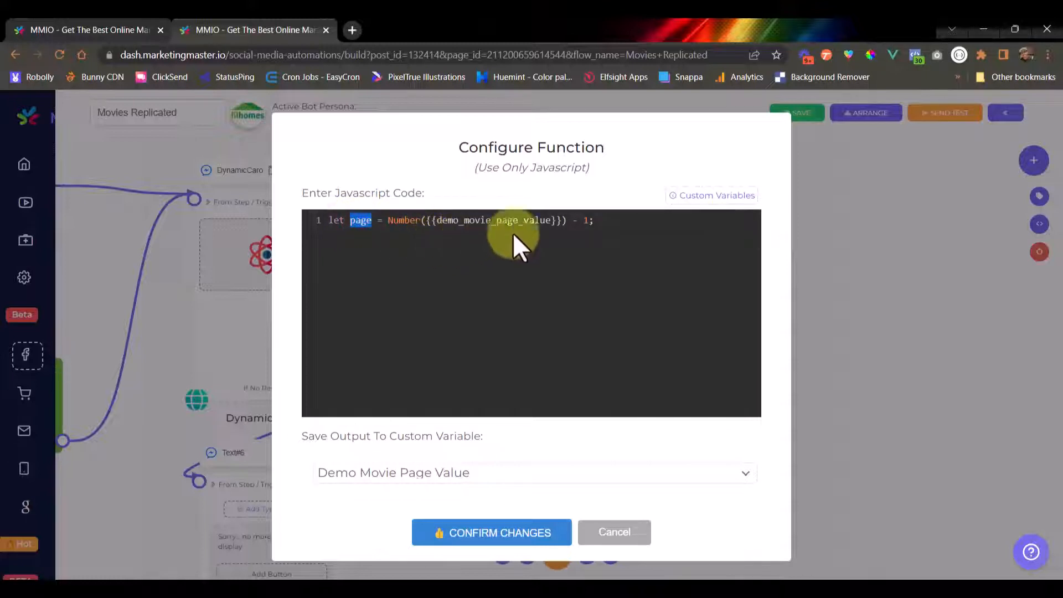
- Add an empty "if (page < 1) {}" block below the page line in the Back function's code
{"action": "left_click", "coordinate": [610, 220]}
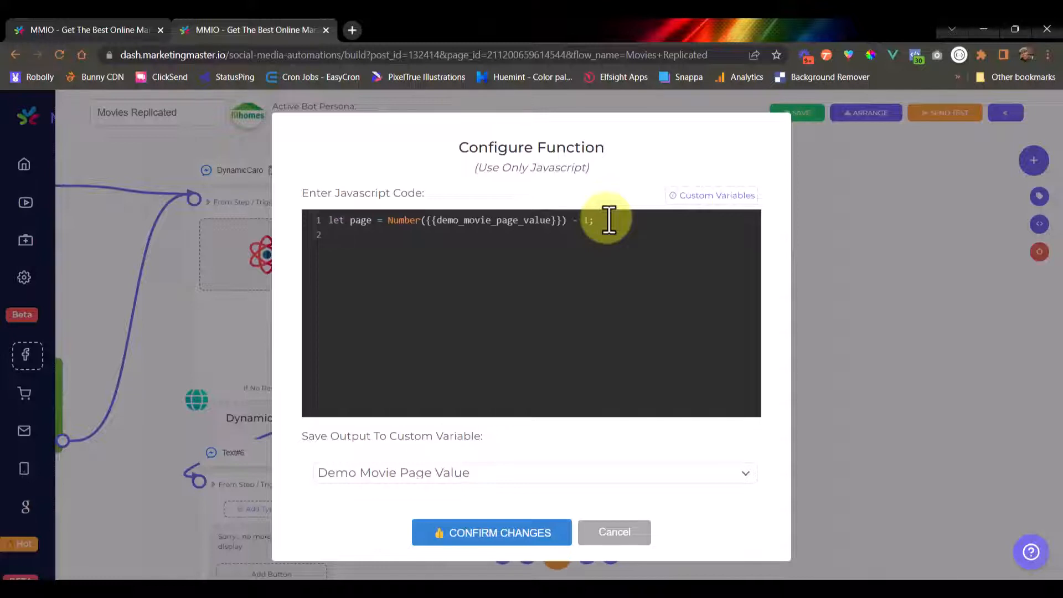
{"action": "type", "text": "page"}
{"action": "key", "text": "BackSpace"}
{"action": "key", "text": "BackSpace"}
{"action": "key", "text": "BackSpace"}
{"action": "key", "text": "BackSpace"}
{"action": "key", "text": "BackSpace"}
{"action": "type", "text": "if () {}"}
{"action": "key", "text": "Return"}
{"action": "type", "text": "page < 1"}
{"action": "key", "text": "BackSpace"}
{"action": "type", "text": "1"}
{"action": "left_click", "coordinate": [459, 250]}
{"action": "key", "text": "Return"}
{"action": "key", "text": "Tab"}
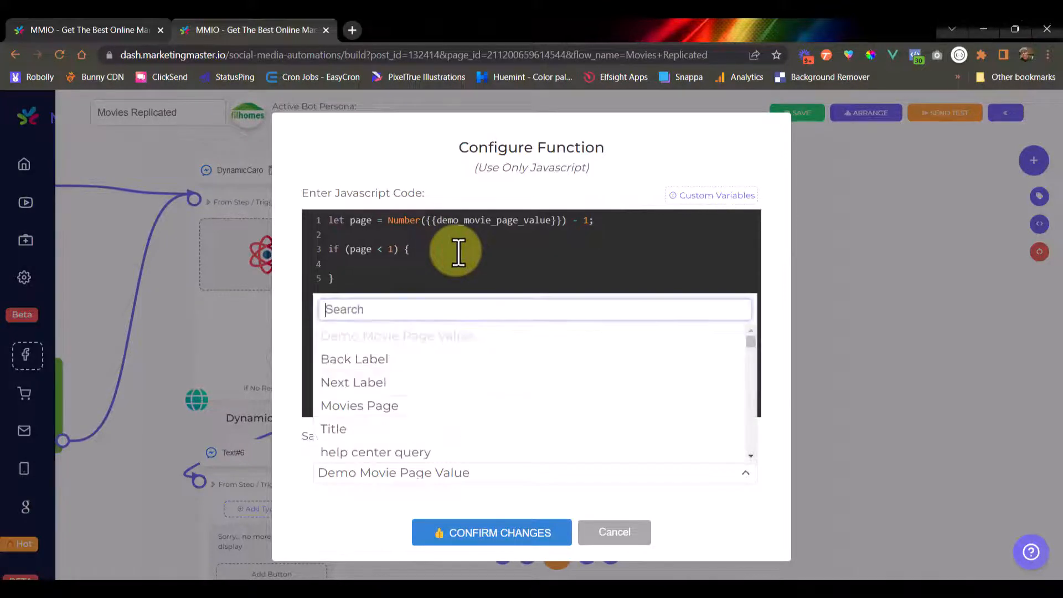
{"action": "left_click", "coordinate": [456, 262]}
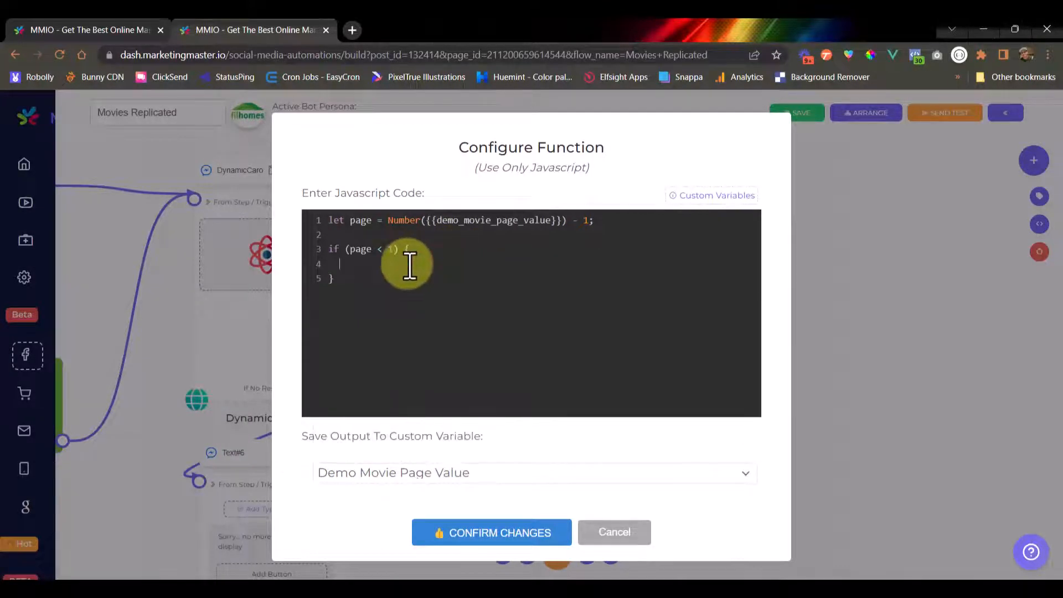
- Set "page = 1;" inside the if block and add "return page;" below it
{"action": "type", "text": "page = 1;"}
{"action": "left_click", "coordinate": [376, 275]}
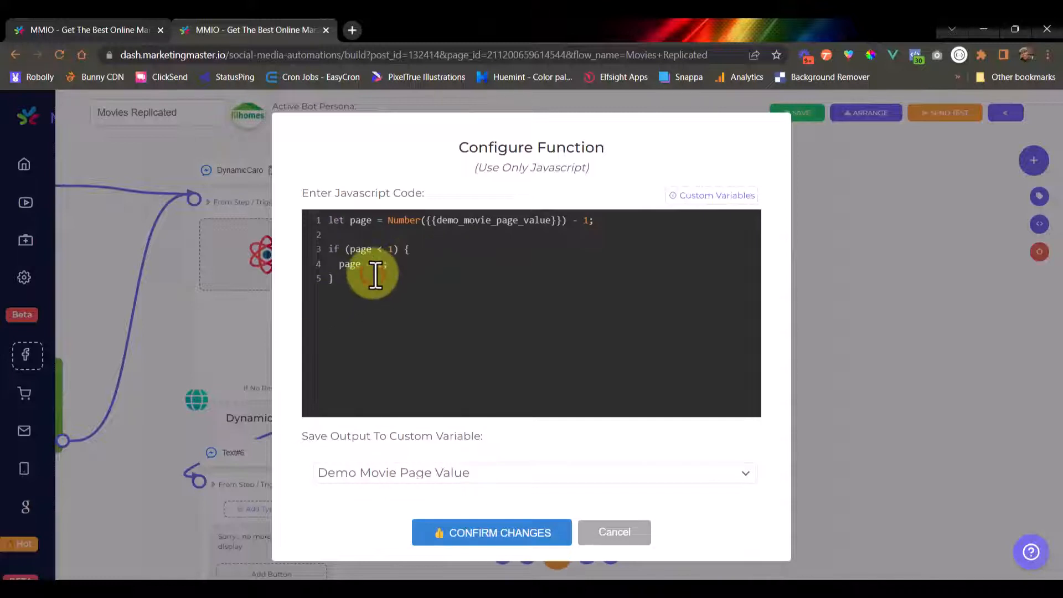
{"action": "type", "text": "return page;"}
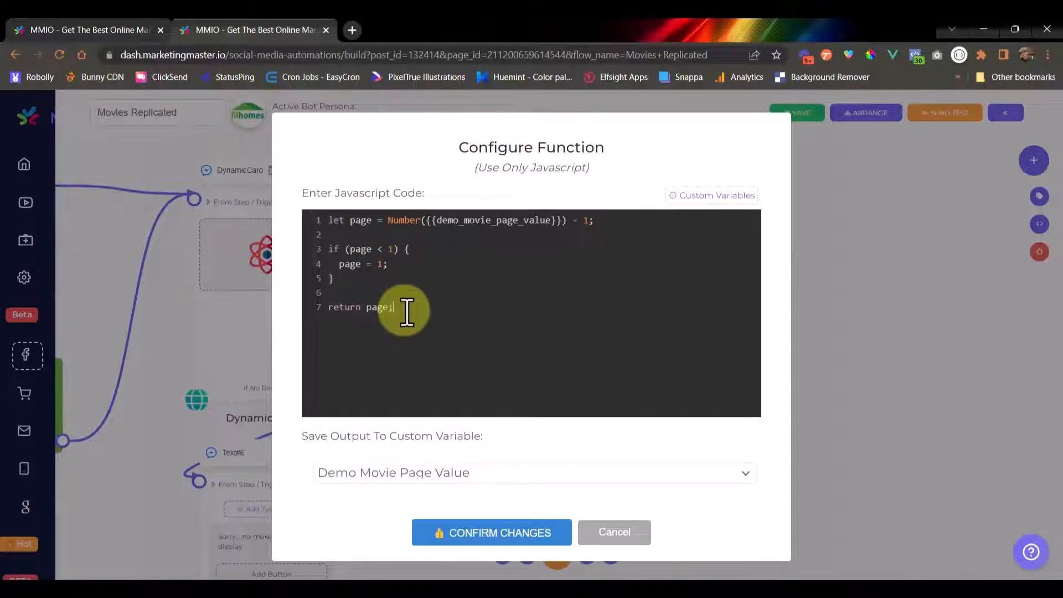
- Replace the if block and return statement with "return page < 1 ? 1 : page;" directly under the page line and review the expression
{"action": "left_click_drag", "start_coordinate": [396, 308], "coordinate": [328, 249]}
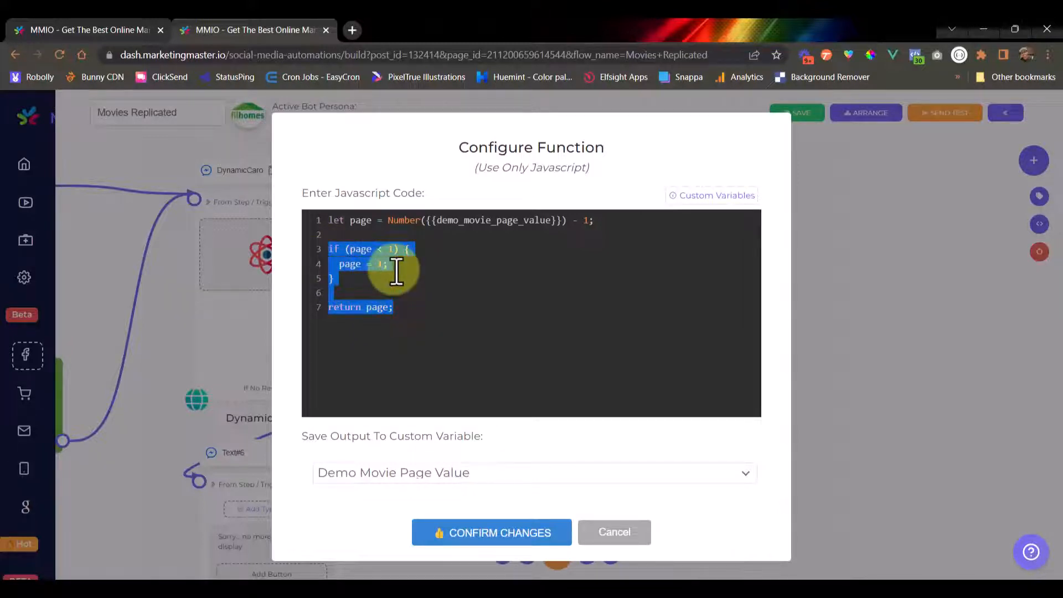
{"action": "type", "text": "return page"}
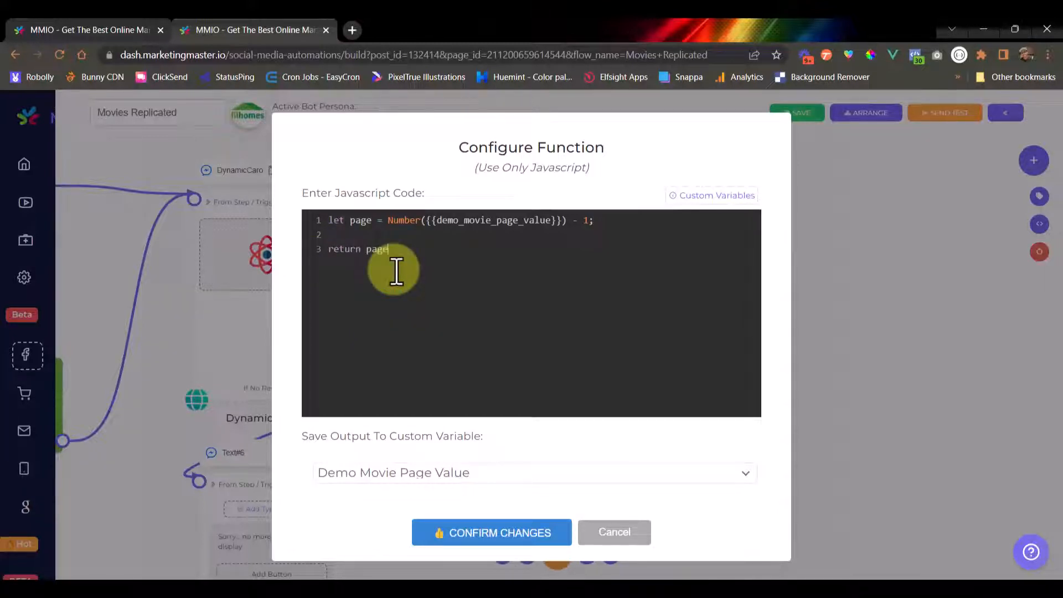
{"action": "type", "text": " < 1 ? 1 : page;"}
{"action": "left_click", "coordinate": [378, 238]}
{"action": "key", "text": "BackSpace"}
{"action": "left_click_drag", "start_coordinate": [516, 234], "coordinate": [405, 234]}
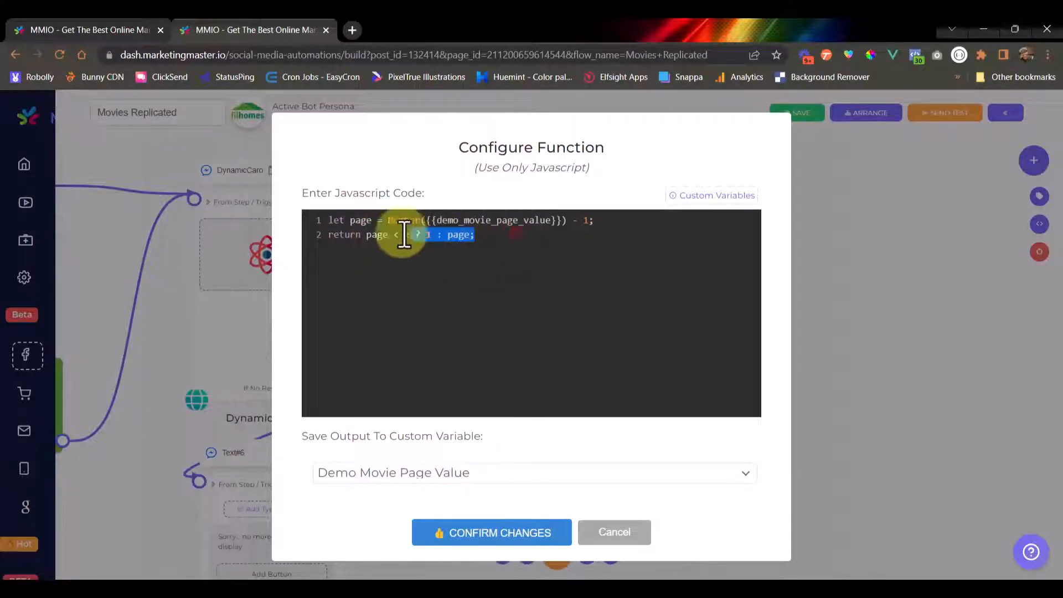
{"action": "left_click", "coordinate": [431, 257]}
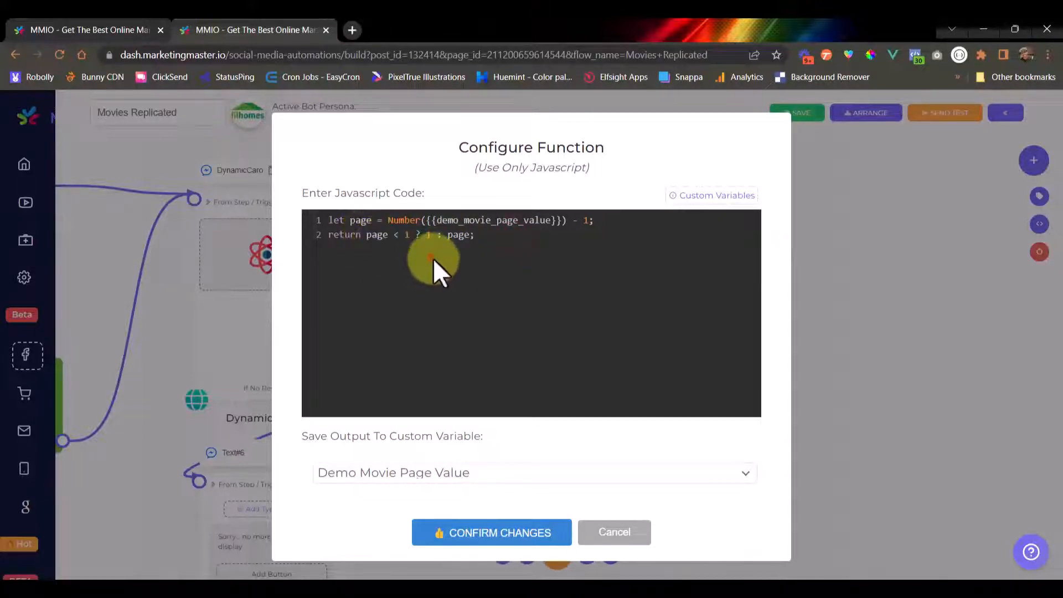
{"action": "left_click_drag", "start_coordinate": [367, 236], "coordinate": [413, 237]}
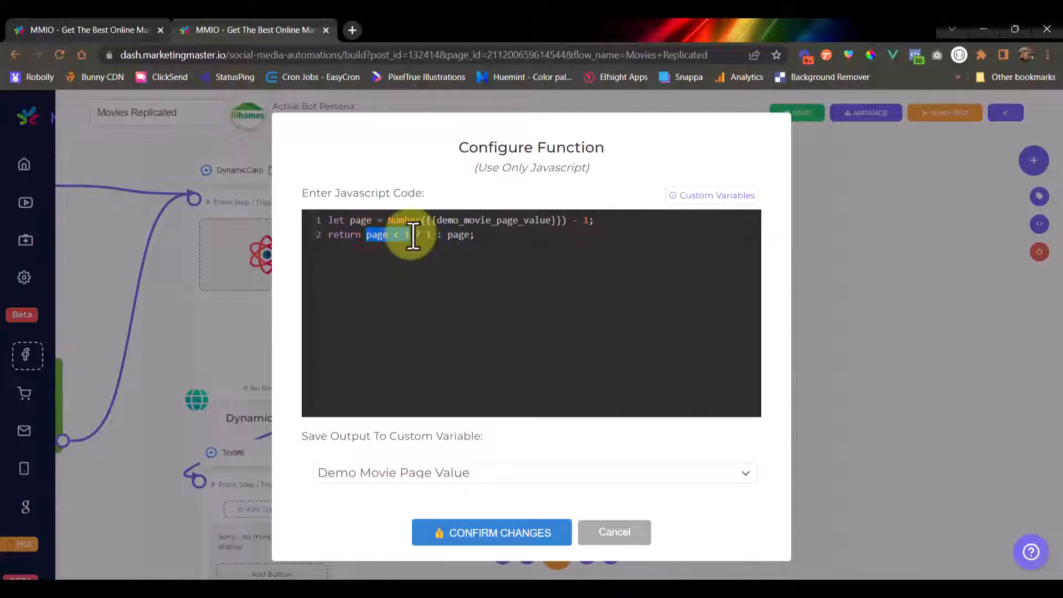
{"action": "left_click", "coordinate": [496, 238]}
{"action": "left_click_drag", "start_coordinate": [487, 238], "coordinate": [386, 244]}
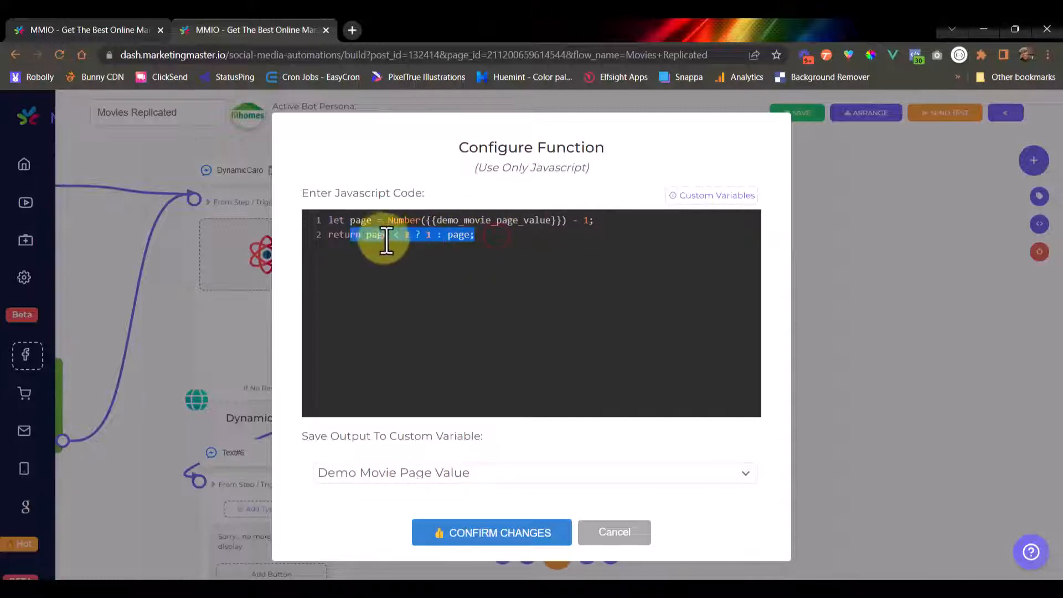
{"action": "left_click", "coordinate": [472, 239]}
- Replace the ternary return line in the Back function with an "if (page < 1) {}" block
{"action": "left_click_drag", "start_coordinate": [516, 237], "coordinate": [323, 238]}
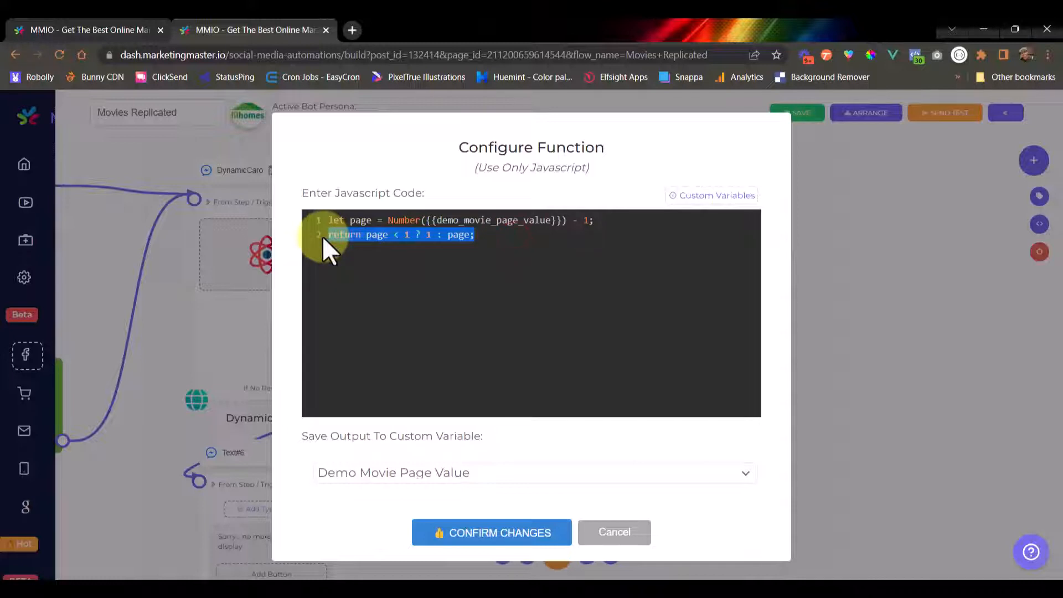
{"action": "key", "text": "BackSpace"}
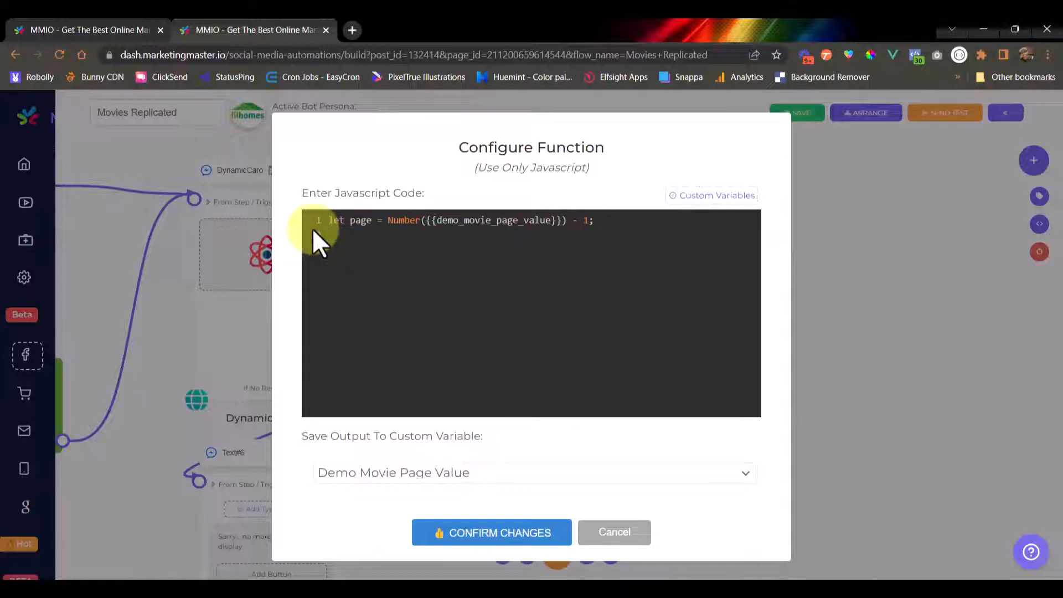
{"action": "type", "text": "if"}
{"action": "type", "text": " () {}"}
{"action": "type", "text": "page < 1"}
{"action": "key", "text": "Right"}
{"action": "key", "text": "Right"}
{"action": "key", "text": "Right"}
{"action": "key", "text": "Return"}
- Put "page = 1;" inside the if block, add "return page;" after it, and confirm the function's changes
{"action": "key", "text": "Return"}
{"action": "type", "text": "page = 1;"}
{"action": "key", "text": "Return"}
{"action": "key", "text": "Return"}
{"action": "type", "text": "return page;"}
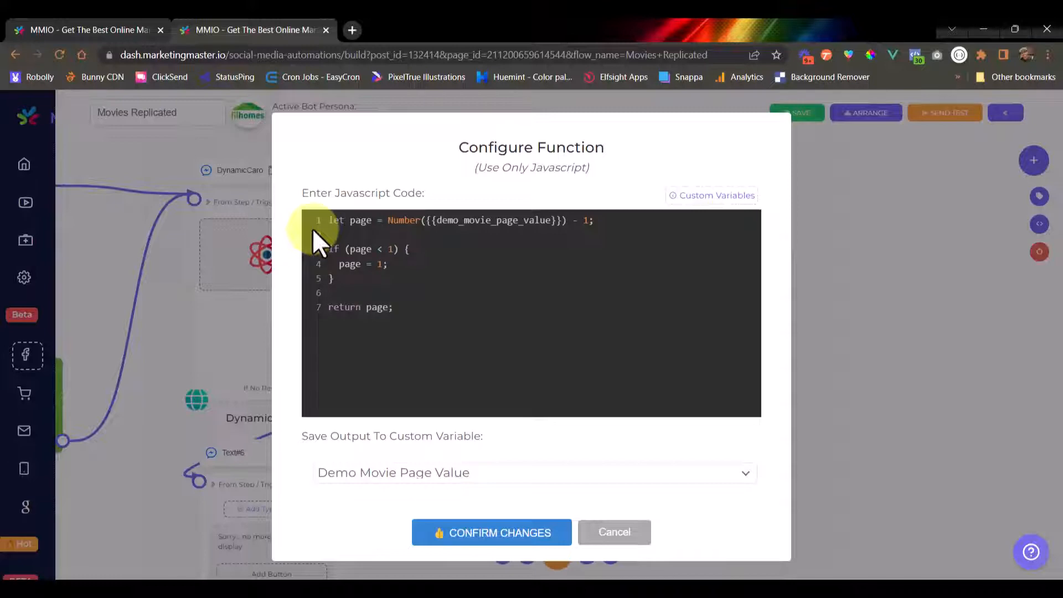
{"action": "left_click", "coordinate": [457, 531]}
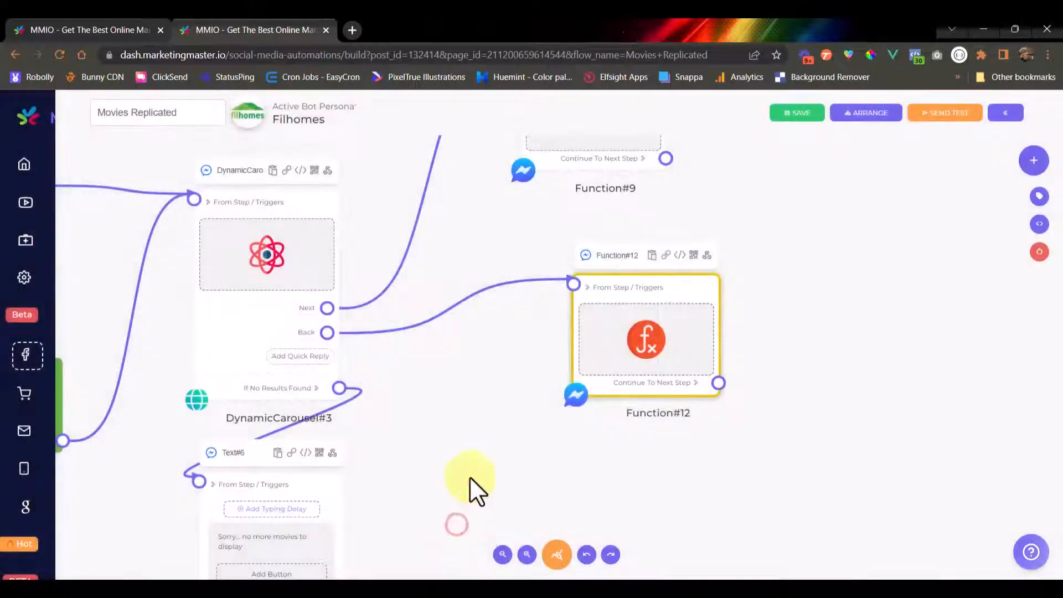
- Move the dynamic carousel higher and place the Back reply's Function step beneath the Next reply's Function step on the canvas
{"action": "scroll", "coordinate": [487, 421], "scroll_direction": "down", "scroll_amount": 3}
{"action": "scroll", "coordinate": [482, 346], "scroll_direction": "up", "scroll_amount": 3}
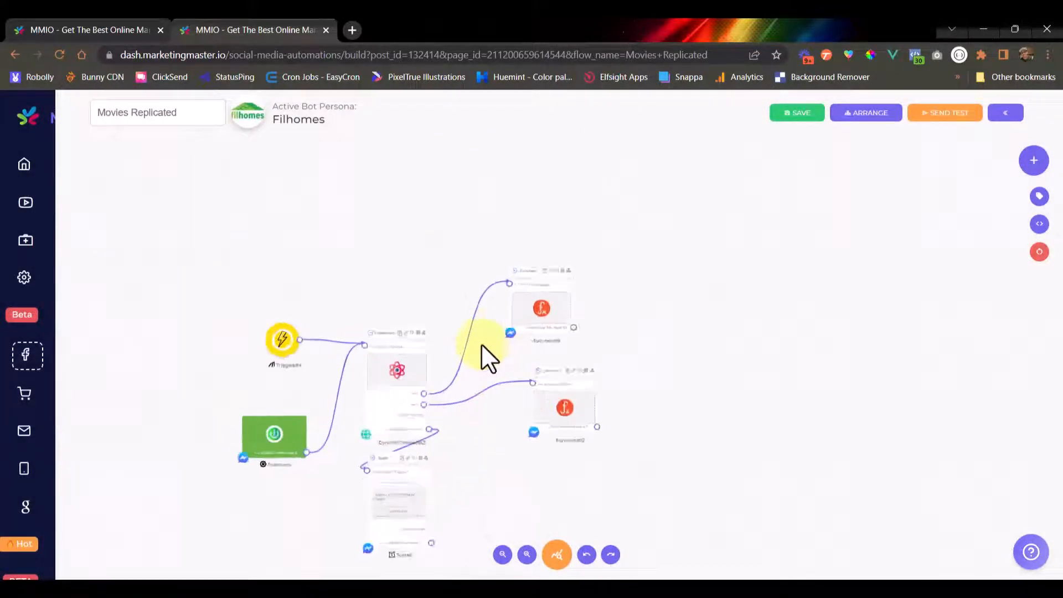
{"action": "scroll", "coordinate": [436, 397], "scroll_direction": "up", "scroll_amount": 5}
{"action": "left_click", "coordinate": [365, 400]}
{"action": "scroll", "coordinate": [366, 399], "scroll_direction": "down", "scroll_amount": 3}
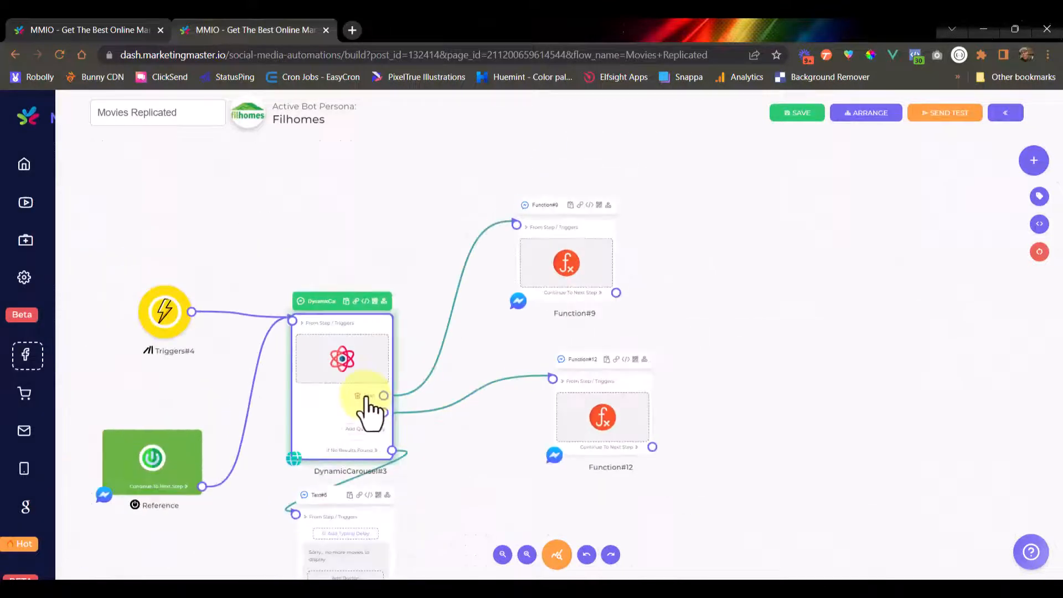
{"action": "left_click_drag", "start_coordinate": [461, 359], "coordinate": [599, 334]}
{"action": "left_click_drag", "start_coordinate": [534, 305], "coordinate": [557, 251]}
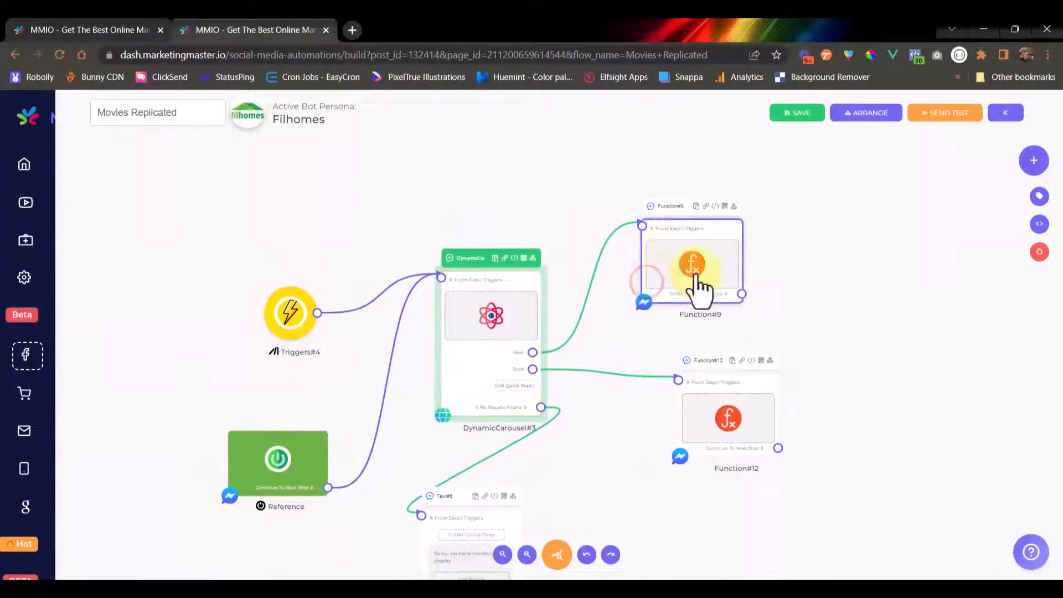
{"action": "left_click_drag", "start_coordinate": [720, 370], "coordinate": [686, 387]}
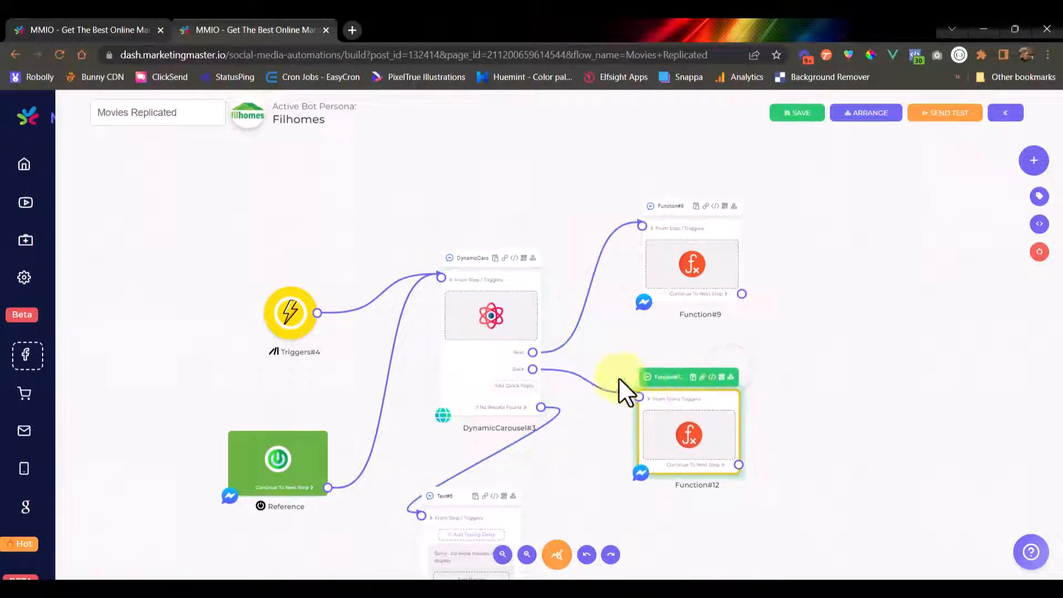
- Check the page parameter's value in the dynamic carousel's HTTP request configuration, then close it
{"action": "left_click", "coordinate": [485, 335]}
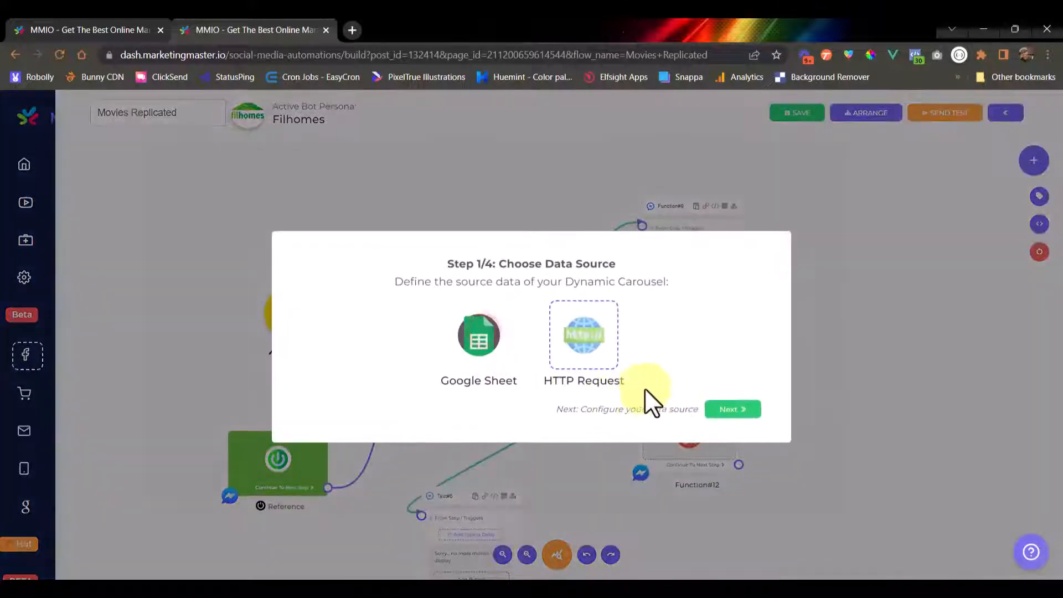
{"action": "left_click", "coordinate": [732, 411]}
{"action": "left_click_drag", "start_coordinate": [617, 386], "coordinate": [443, 388]}
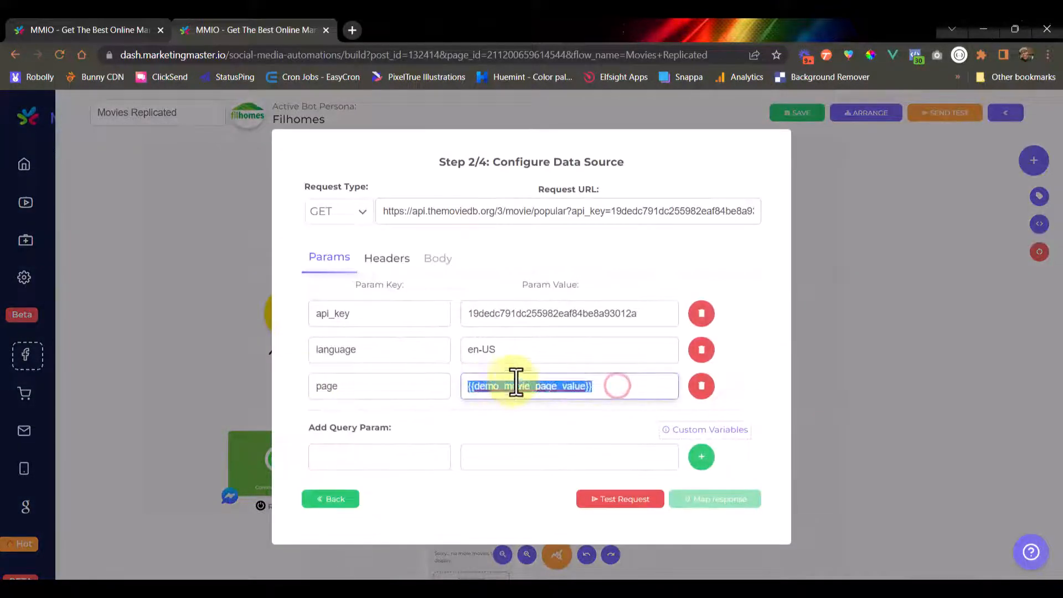
{"action": "left_click", "coordinate": [869, 313]}
- Connect the Next reply's Function step back to the dynamic carousel's input and move that Function step higher
{"action": "left_click", "coordinate": [739, 302]}
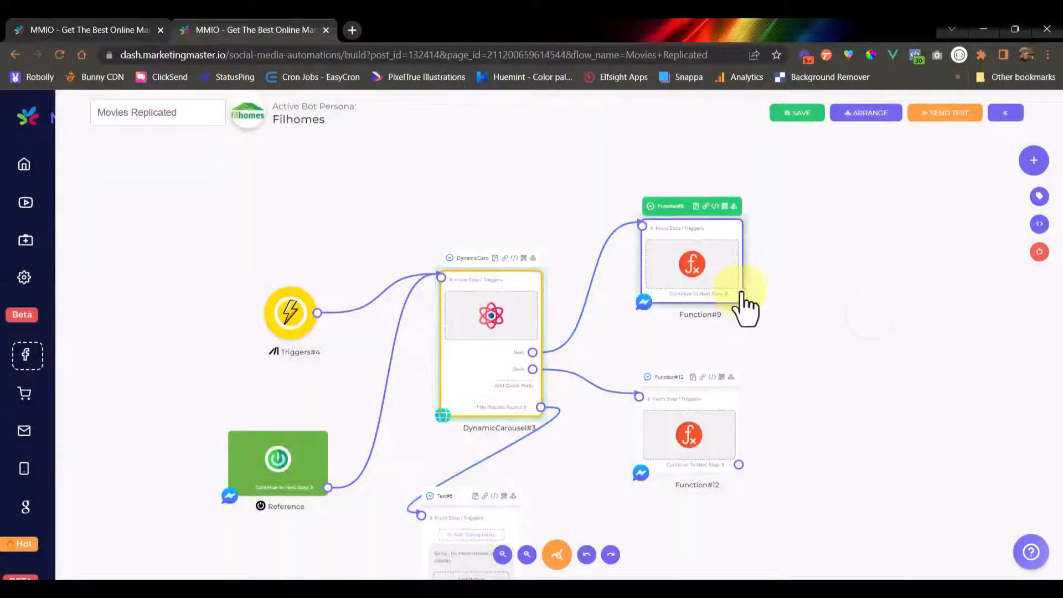
{"action": "left_click_drag", "start_coordinate": [742, 294], "coordinate": [441, 277]}
{"action": "left_click_drag", "start_coordinate": [712, 233], "coordinate": [690, 113]}
{"action": "scroll", "coordinate": [827, 305], "scroll_direction": "down", "scroll_amount": 5}
- Reposition the Back reply's Function step and connect its continuation to the dynamic carousel's input
{"action": "left_click_drag", "start_coordinate": [793, 306], "coordinate": [762, 309]}
{"action": "left_click_drag", "start_coordinate": [745, 351], "coordinate": [755, 366]}
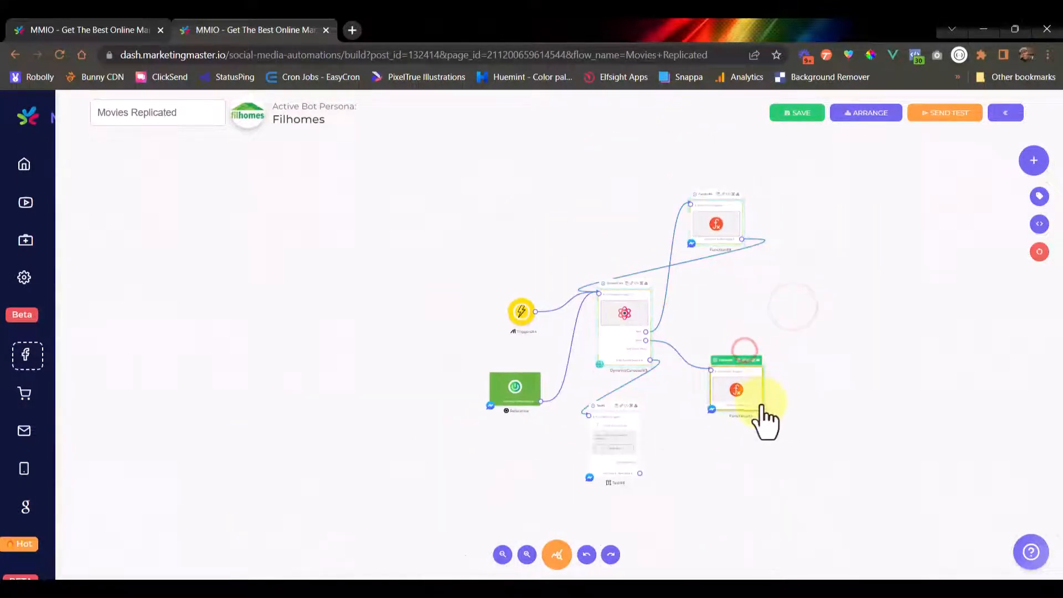
{"action": "left_click_drag", "start_coordinate": [762, 405], "coordinate": [602, 212]}
{"action": "scroll", "coordinate": [599, 334], "scroll_direction": "up", "scroll_amount": 5}
{"action": "scroll", "coordinate": [575, 291], "scroll_direction": "down", "scroll_amount": 4}
{"action": "scroll", "coordinate": [575, 291], "scroll_direction": "down", "scroll_amount": 3}
{"action": "left_click_drag", "start_coordinate": [732, 298], "coordinate": [636, 338]}
{"action": "scroll", "coordinate": [538, 328], "scroll_direction": "up", "scroll_amount": 5}
{"action": "scroll", "coordinate": [553, 329], "scroll_direction": "down", "scroll_amount": 5}
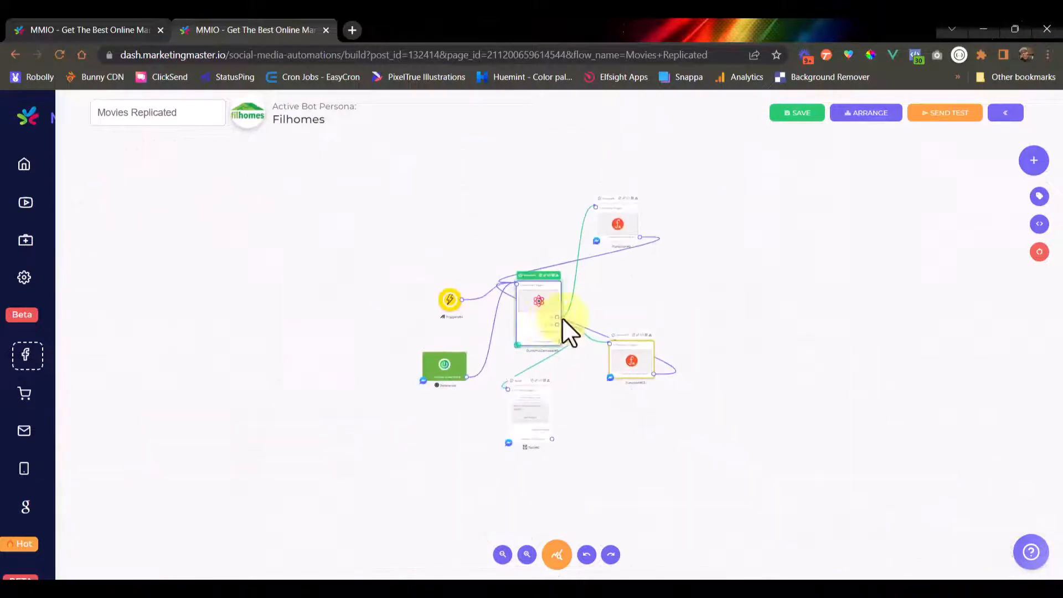
- Shift the no-results text step slightly on the canvas and save the flow
{"action": "left_click", "coordinate": [631, 301]}
{"action": "scroll", "coordinate": [626, 363], "scroll_direction": "up", "scroll_amount": 5}
{"action": "scroll", "coordinate": [593, 367], "scroll_direction": "down", "scroll_amount": 3}
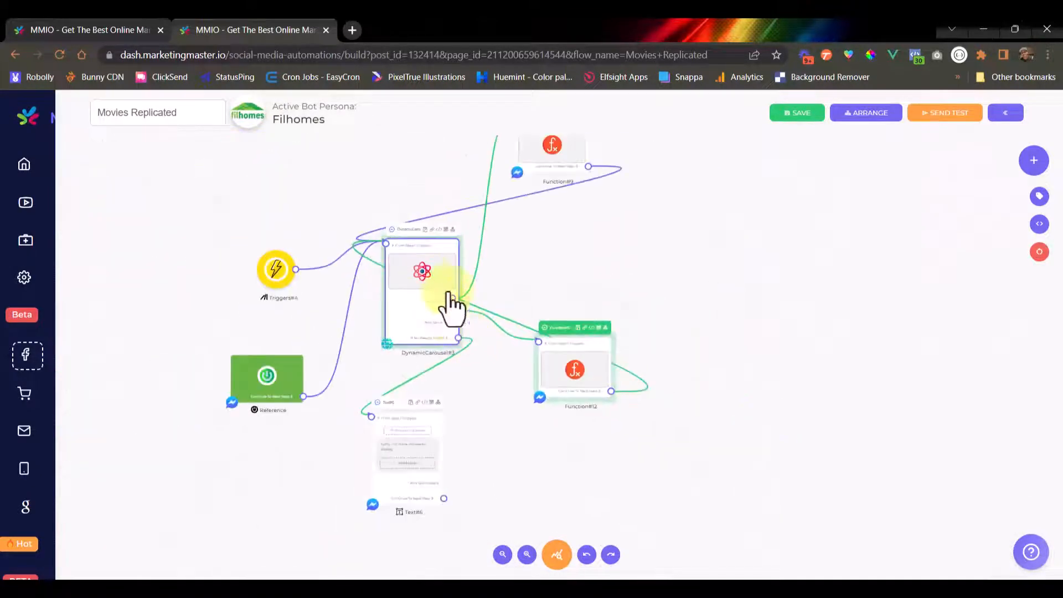
{"action": "left_click", "coordinate": [440, 410]}
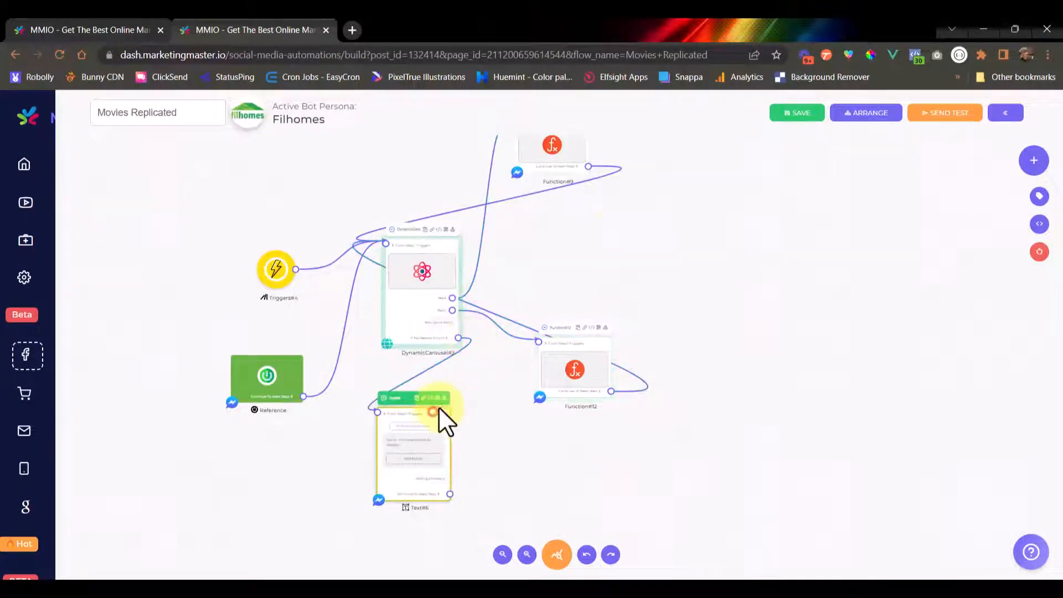
{"action": "left_click", "coordinate": [797, 115]}
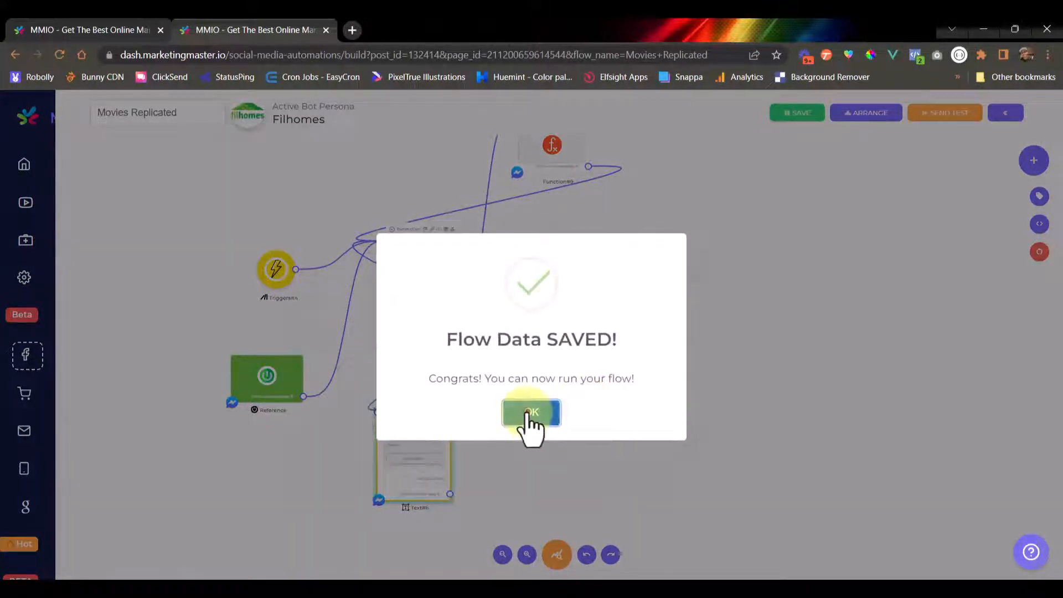
{"action": "left_click", "coordinate": [526, 411]}
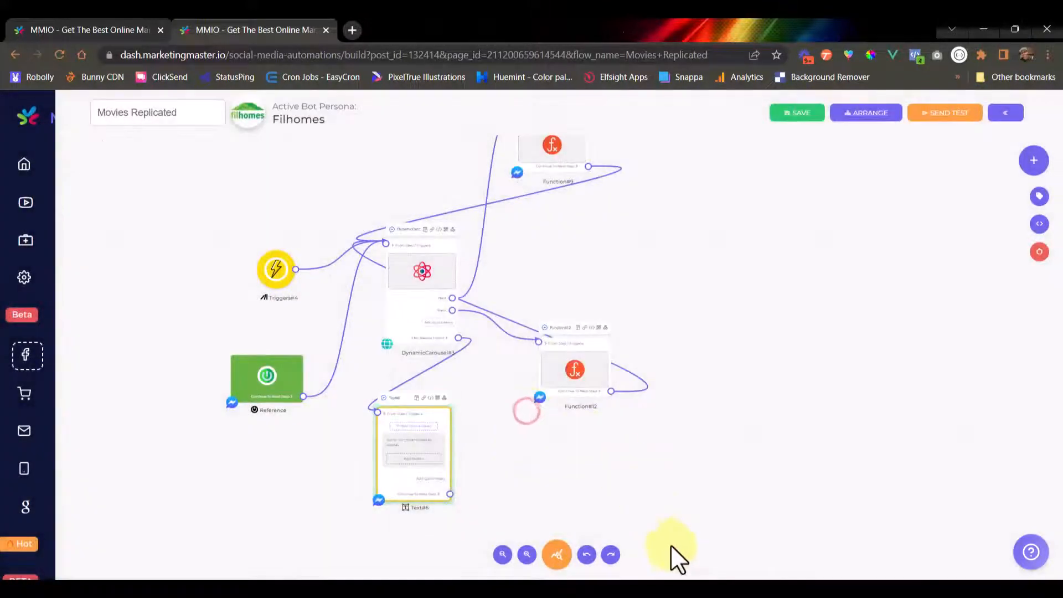
- Check the keyword set in the flow's trigger configuration and close it without changes
{"action": "left_click", "coordinate": [275, 271]}
{"action": "triple_click", "coordinate": [470, 356]}
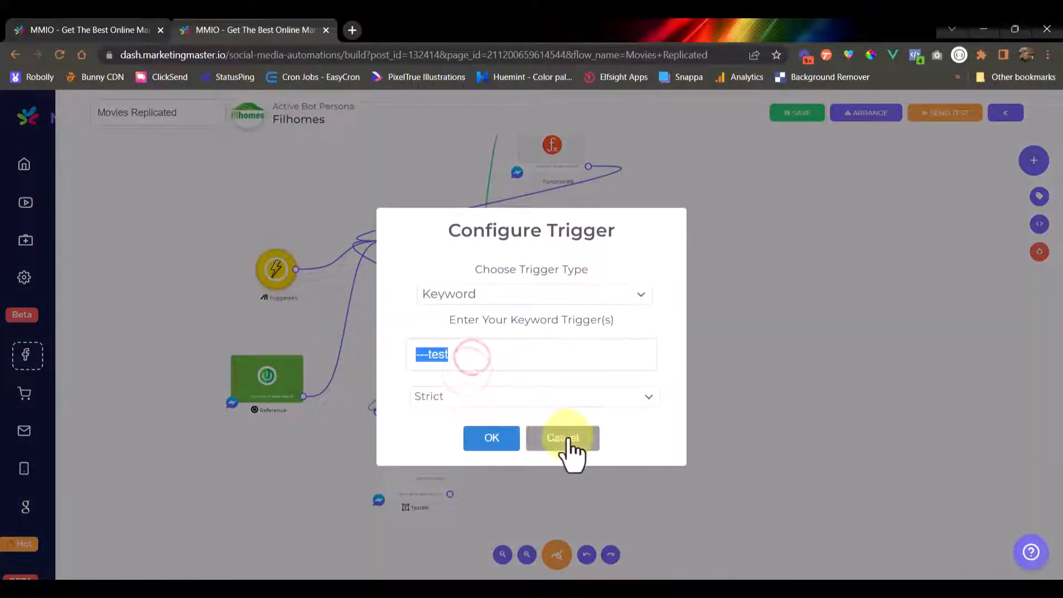
{"action": "left_click", "coordinate": [569, 437]}
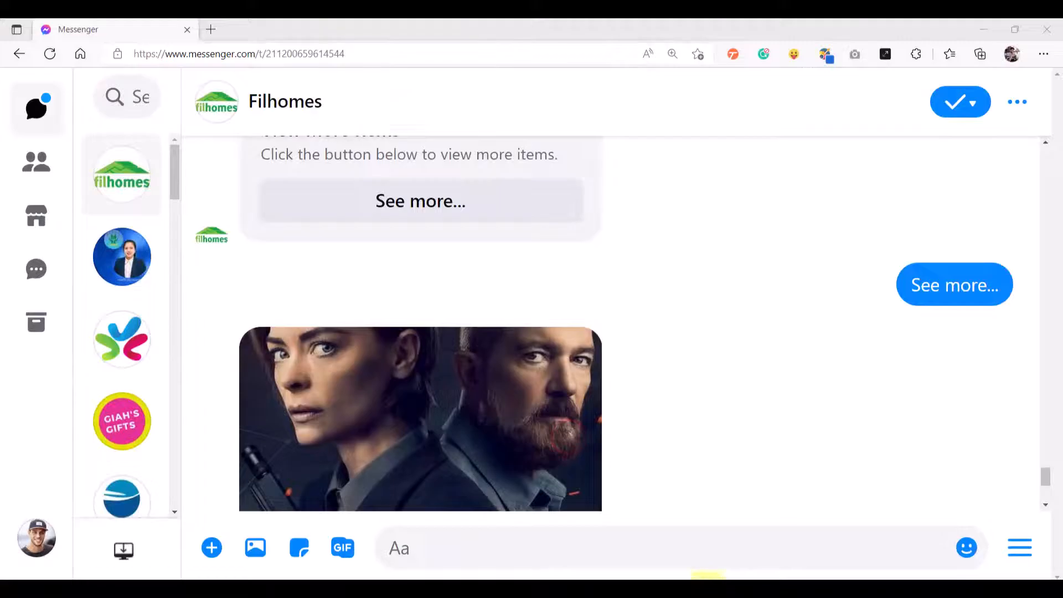
- Switch to Messenger and send the keyword "---test" in the Filhomes conversation
{"action": "left_click", "coordinate": [657, 541]}
{"action": "type", "text": "---test"}
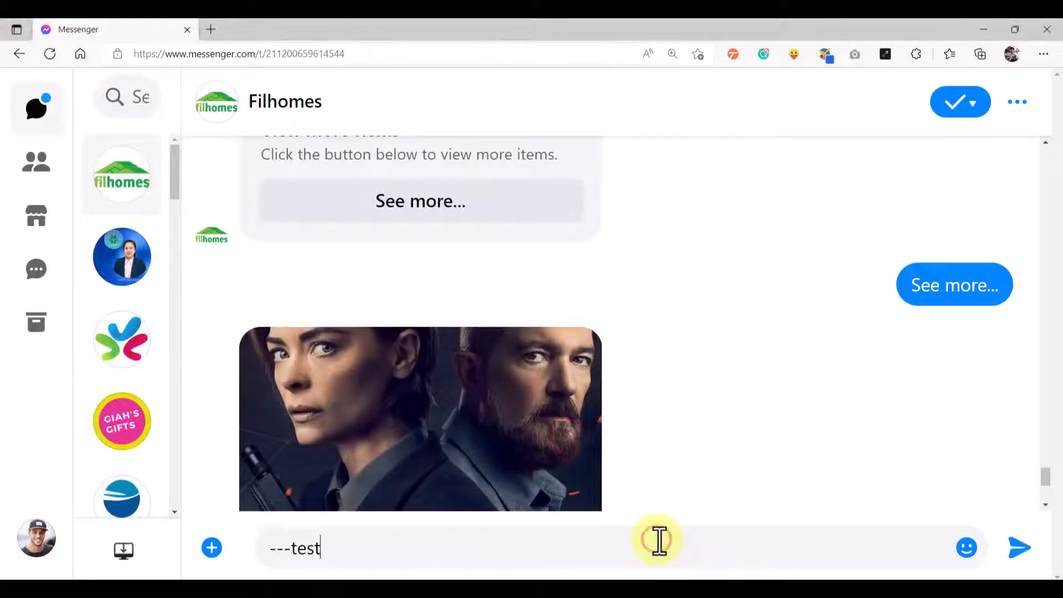
{"action": "key", "text": "Return"}
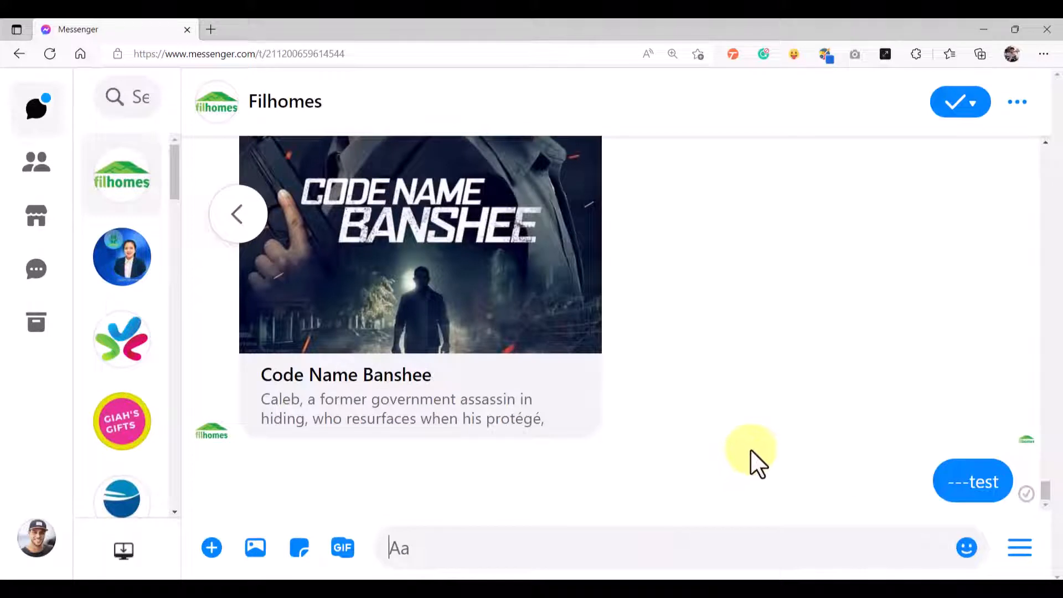
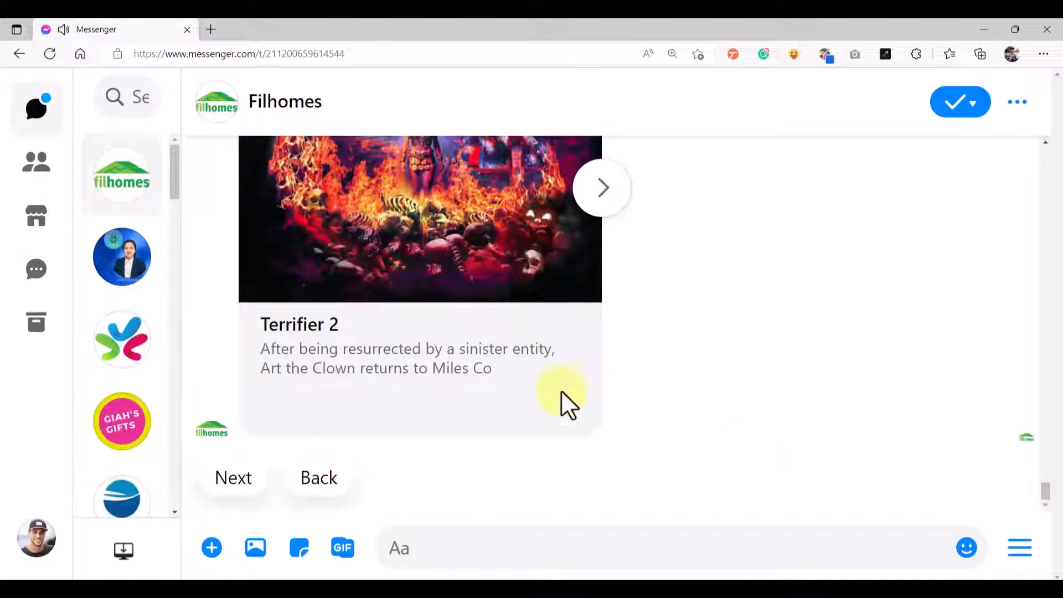
- Look through the first movie cards of the test reply's carousel and return to the Terrifier 2 card and its quick replies
{"action": "scroll", "coordinate": [488, 346], "scroll_direction": "up", "scroll_amount": 2}
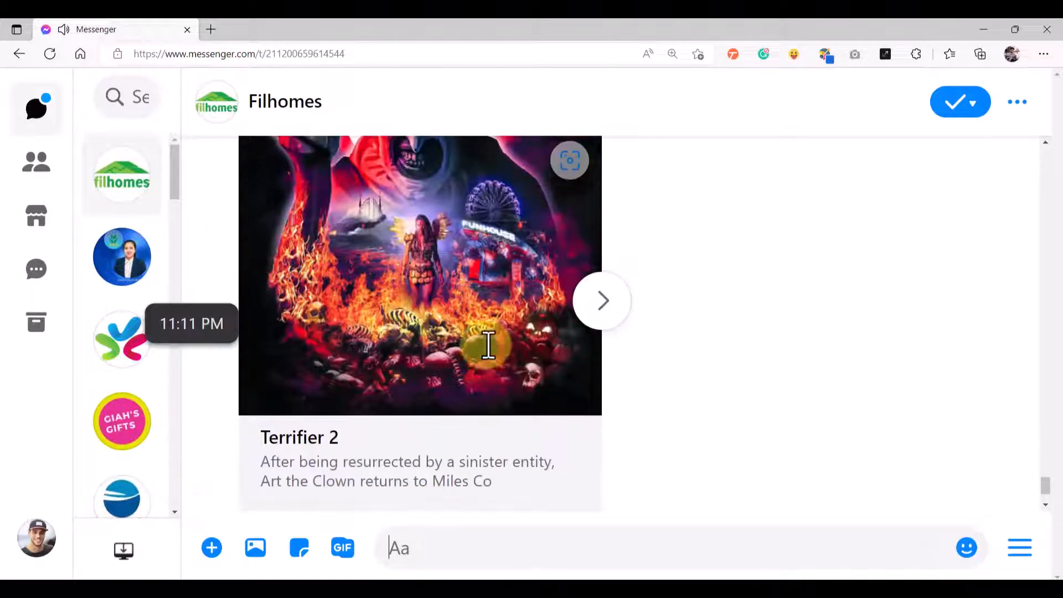
{"action": "left_click", "coordinate": [604, 304]}
{"action": "left_click", "coordinate": [605, 304]}
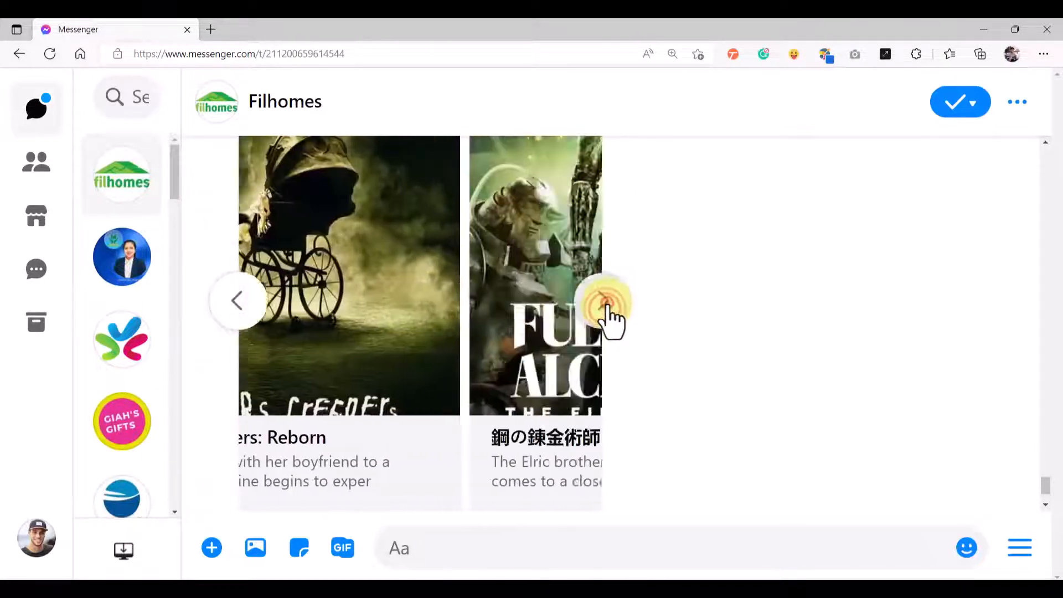
{"action": "left_click", "coordinate": [605, 305]}
{"action": "left_click", "coordinate": [606, 305]}
{"action": "left_click", "coordinate": [238, 302]}
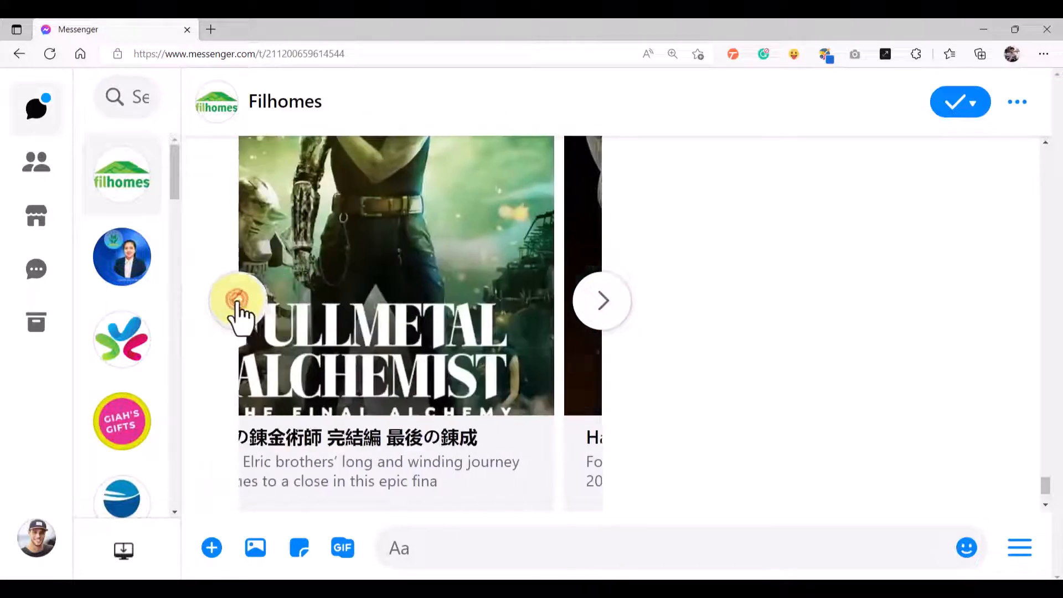
{"action": "left_click", "coordinate": [238, 302]}
{"action": "left_click", "coordinate": [238, 302]}
{"action": "left_click", "coordinate": [238, 302]}
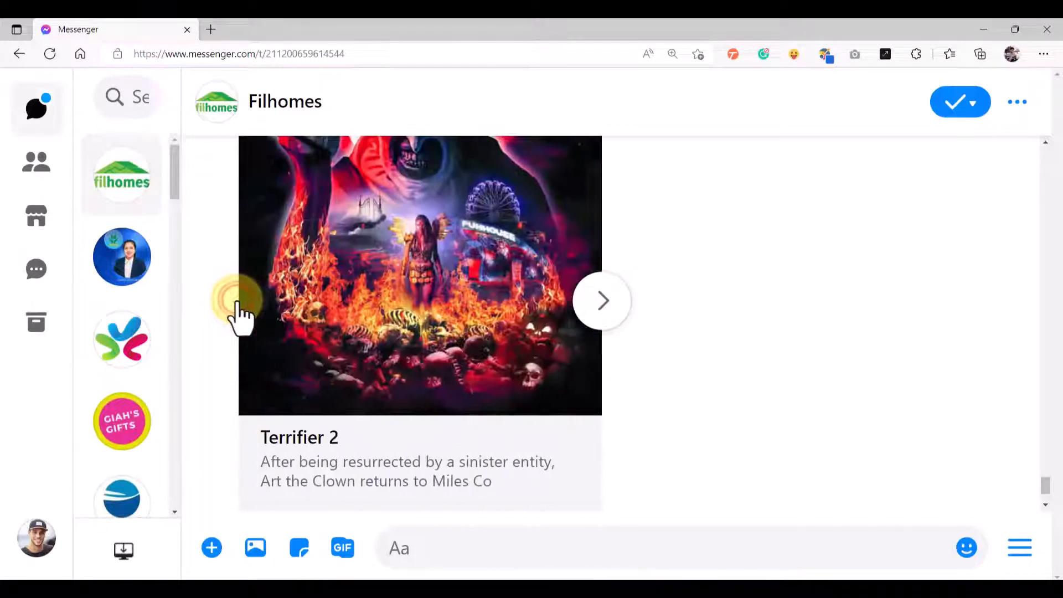
{"action": "scroll", "coordinate": [333, 325], "scroll_direction": "up", "scroll_amount": 3}
{"action": "scroll", "coordinate": [336, 325], "scroll_direction": "down", "scroll_amount": 3}
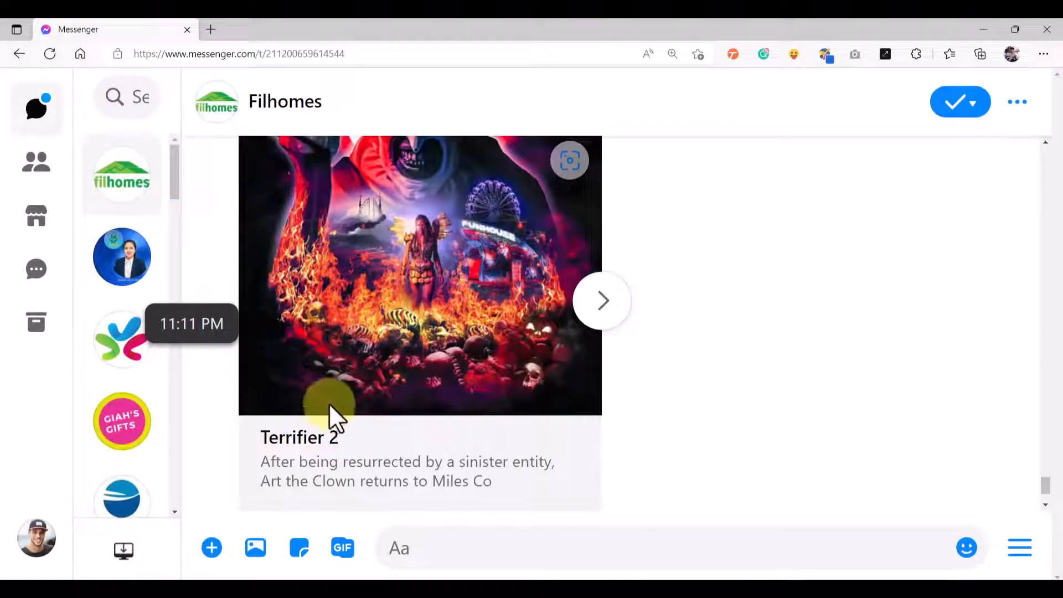
{"action": "scroll", "coordinate": [329, 403], "scroll_direction": "down", "scroll_amount": 2}
{"action": "left_click_drag", "start_coordinate": [268, 326], "coordinate": [336, 325]}
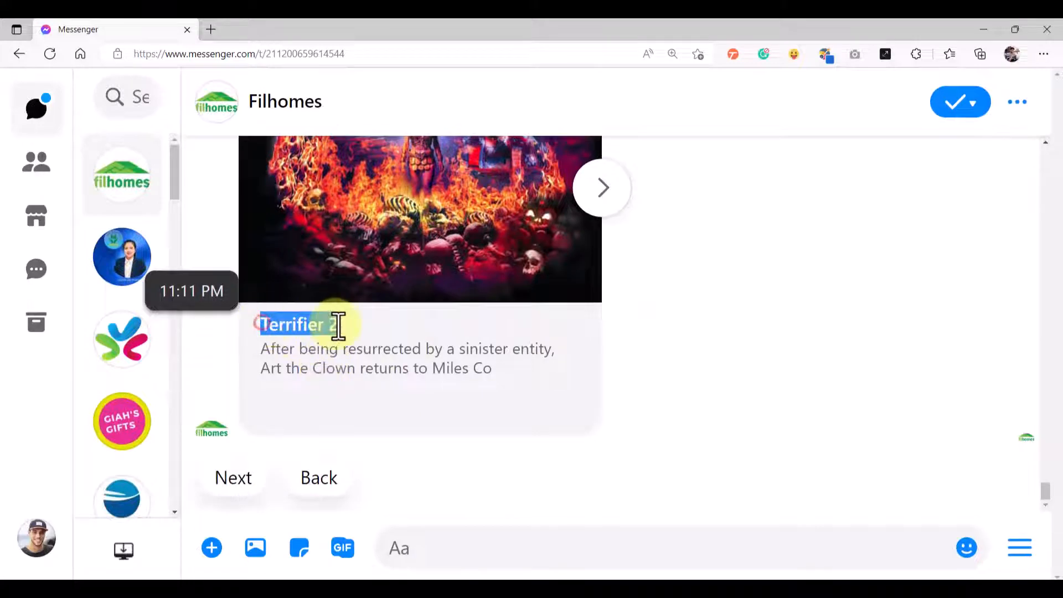
{"action": "left_click", "coordinate": [709, 441]}
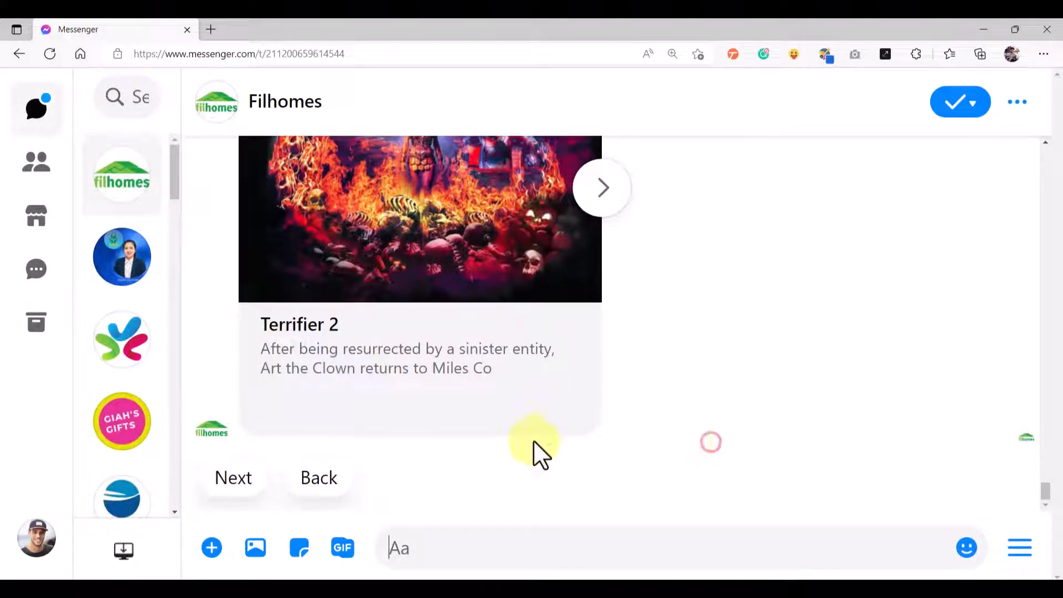
- Page through the first carousel to its View More Items card and request more items with "See more..."
{"action": "scroll", "coordinate": [554, 432], "scroll_direction": "up", "scroll_amount": 3}
{"action": "left_click", "coordinate": [600, 417]}
{"action": "left_click", "coordinate": [601, 416]}
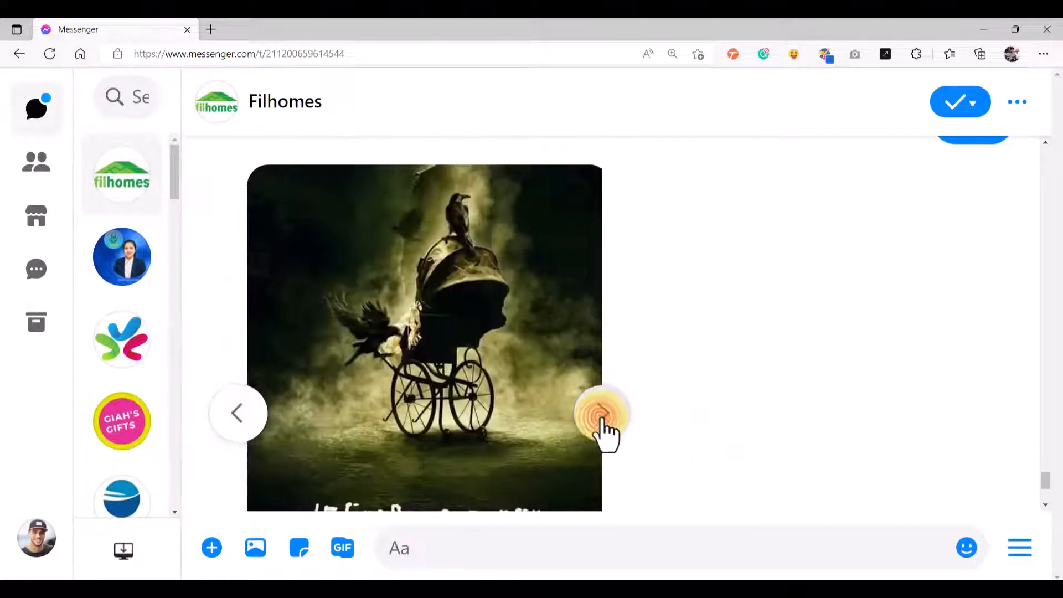
{"action": "left_click", "coordinate": [602, 416]}
{"action": "left_click", "coordinate": [603, 416]}
{"action": "left_click", "coordinate": [603, 416]}
{"action": "left_click", "coordinate": [603, 417]}
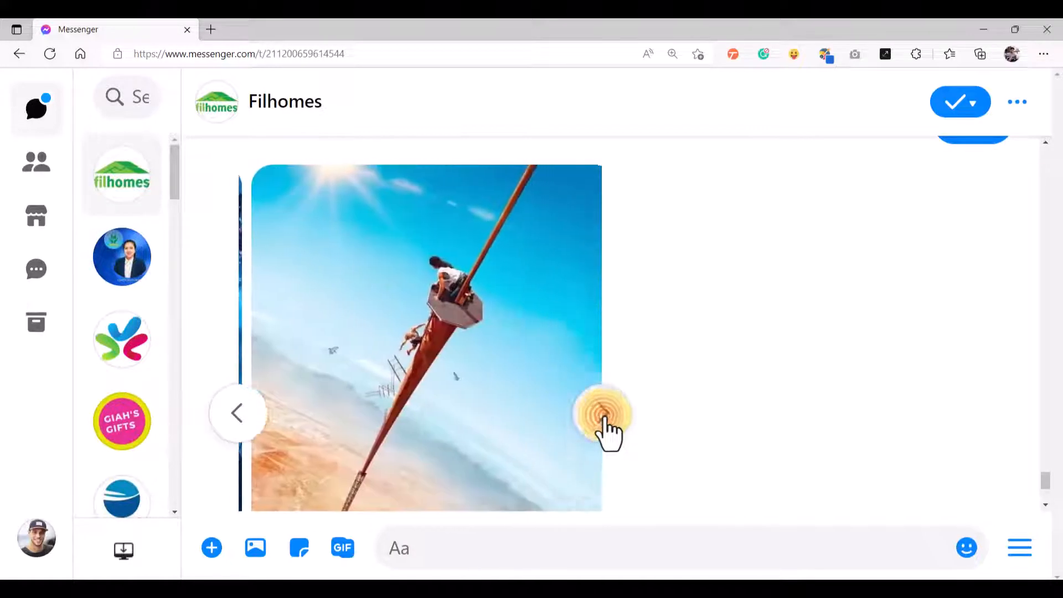
{"action": "left_click", "coordinate": [603, 417]}
{"action": "left_click", "coordinate": [604, 417]}
{"action": "left_click", "coordinate": [605, 415]}
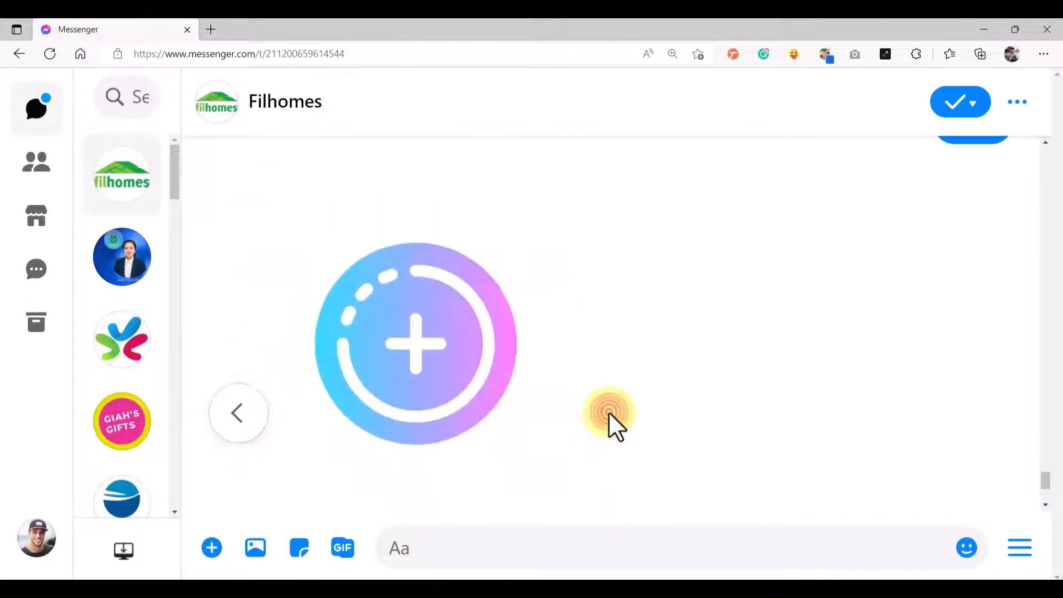
{"action": "scroll", "coordinate": [609, 421], "scroll_direction": "down", "scroll_amount": 4}
{"action": "left_click", "coordinate": [442, 394]}
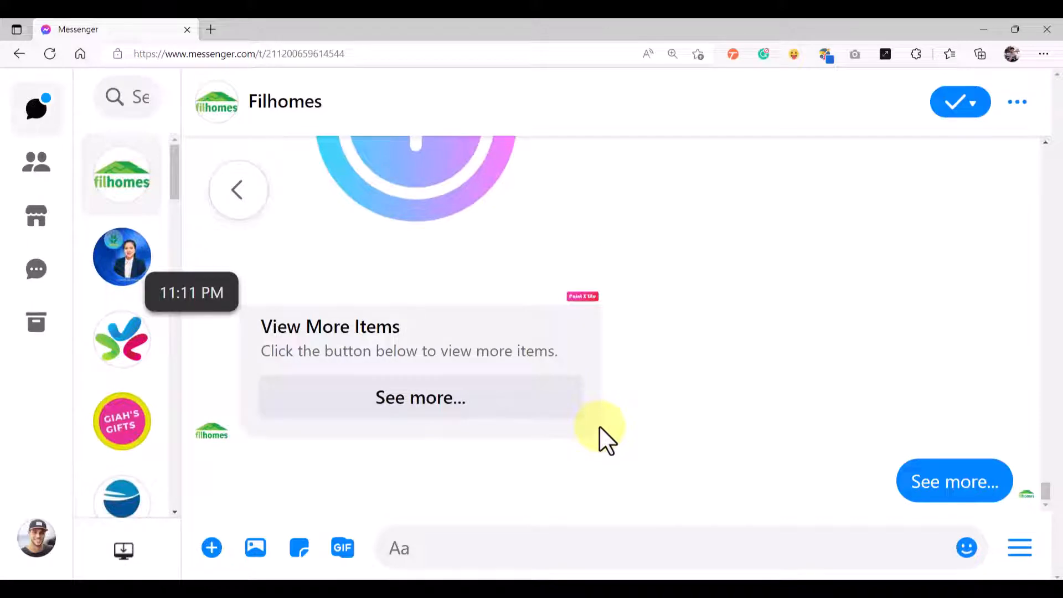
- Page through the second carousel, starting with Piggy, to its final card and request the remaining items with "See more..."
{"action": "scroll", "coordinate": [506, 330], "scroll_direction": "up", "scroll_amount": 4}
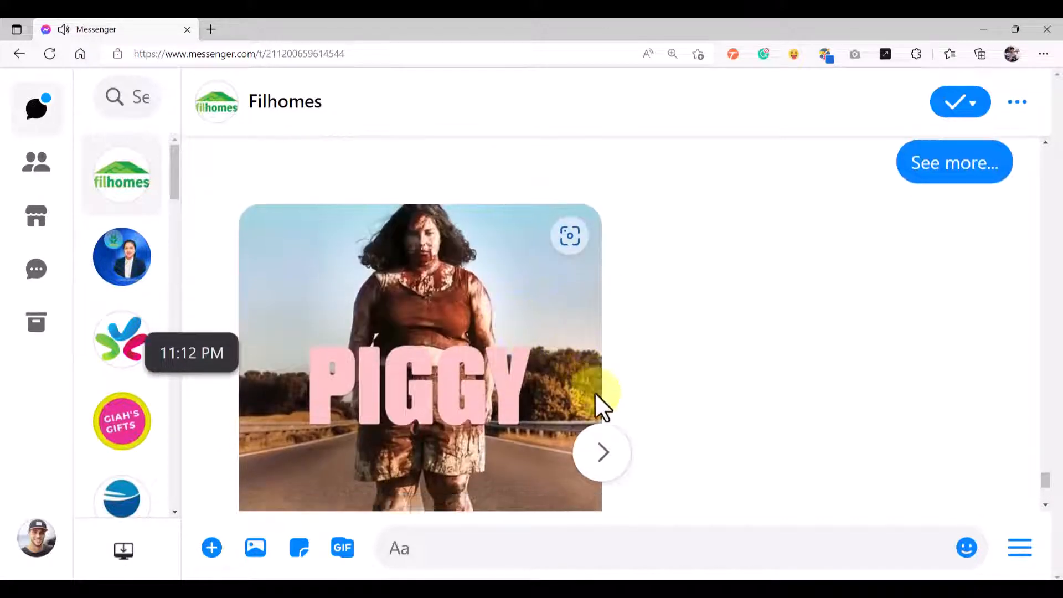
{"action": "scroll", "coordinate": [595, 392], "scroll_direction": "down", "scroll_amount": 4}
{"action": "left_click", "coordinate": [606, 245]}
{"action": "left_click", "coordinate": [608, 245]}
{"action": "left_click", "coordinate": [609, 246]}
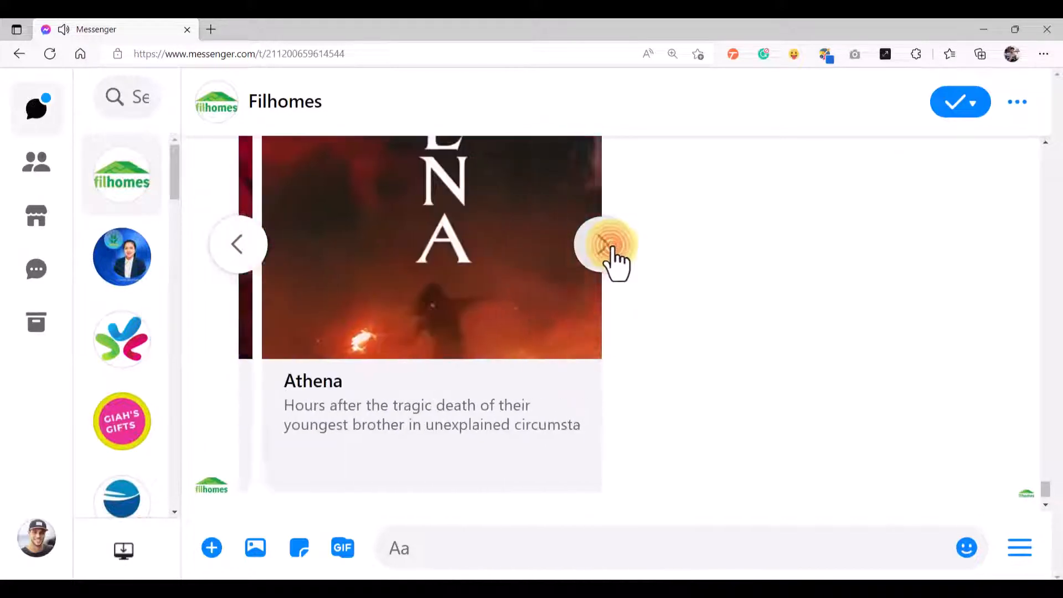
{"action": "left_click", "coordinate": [609, 246]}
{"action": "left_click", "coordinate": [609, 246]}
{"action": "left_click", "coordinate": [609, 247]}
{"action": "left_click", "coordinate": [609, 247]}
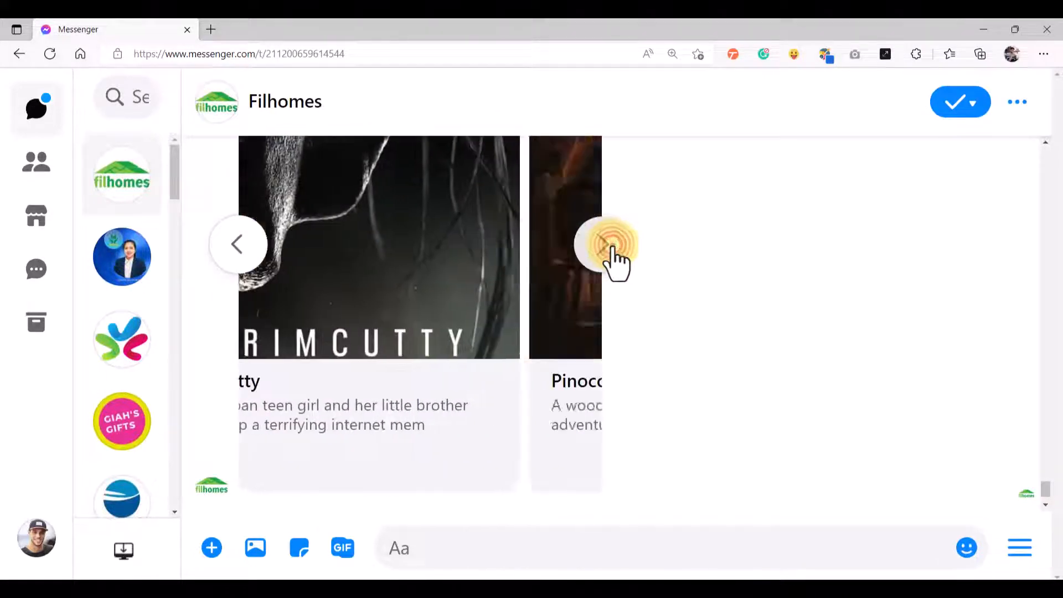
{"action": "left_click", "coordinate": [609, 246]}
{"action": "left_click", "coordinate": [609, 247]}
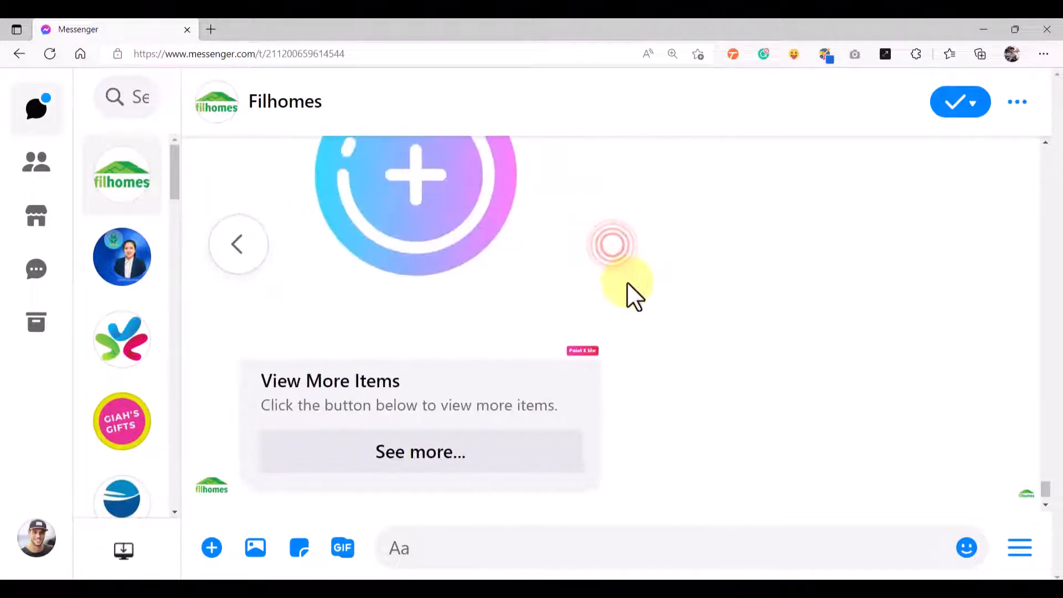
{"action": "left_click", "coordinate": [461, 413]}
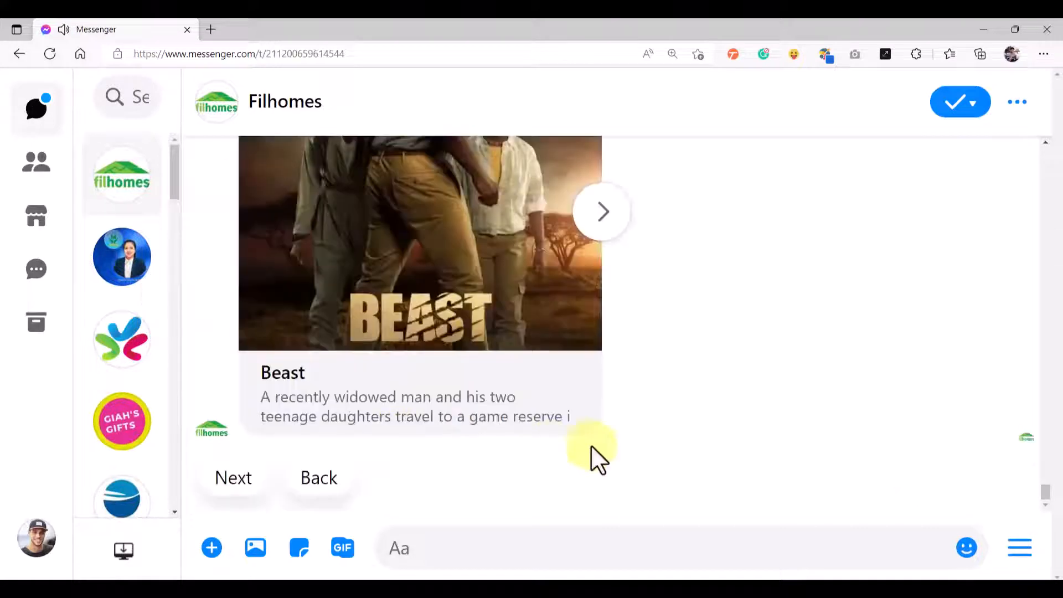
- Check the Beast and Code Name Banshee cards in the last batch and choose the Next quick reply for the following page
{"action": "scroll", "coordinate": [530, 396], "scroll_direction": "up", "scroll_amount": 2}
{"action": "left_click", "coordinate": [598, 337]}
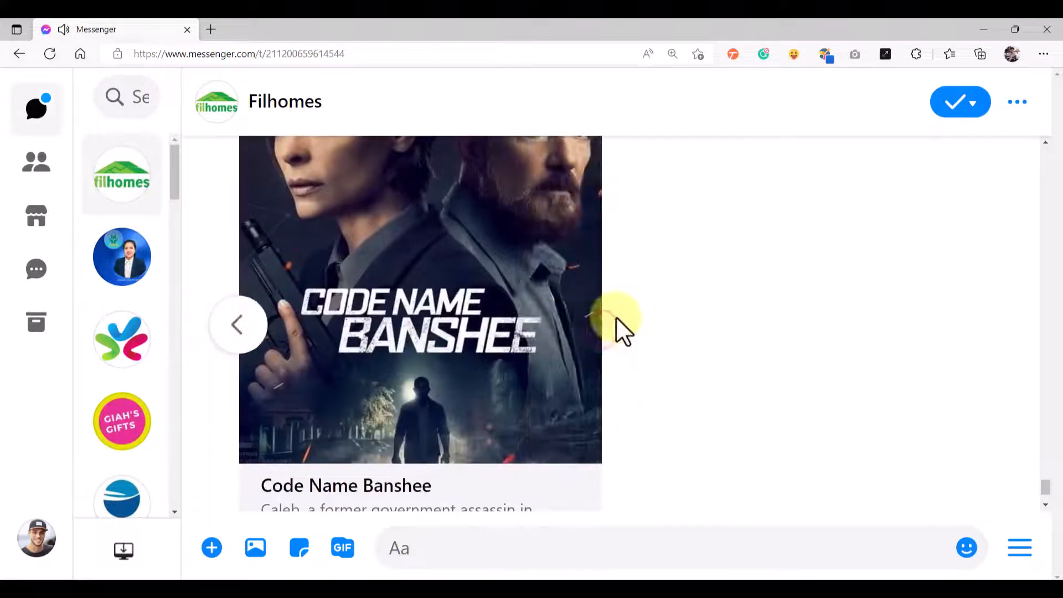
{"action": "scroll", "coordinate": [509, 365], "scroll_direction": "down", "scroll_amount": 2}
{"action": "scroll", "coordinate": [576, 363], "scroll_direction": "up", "scroll_amount": 5}
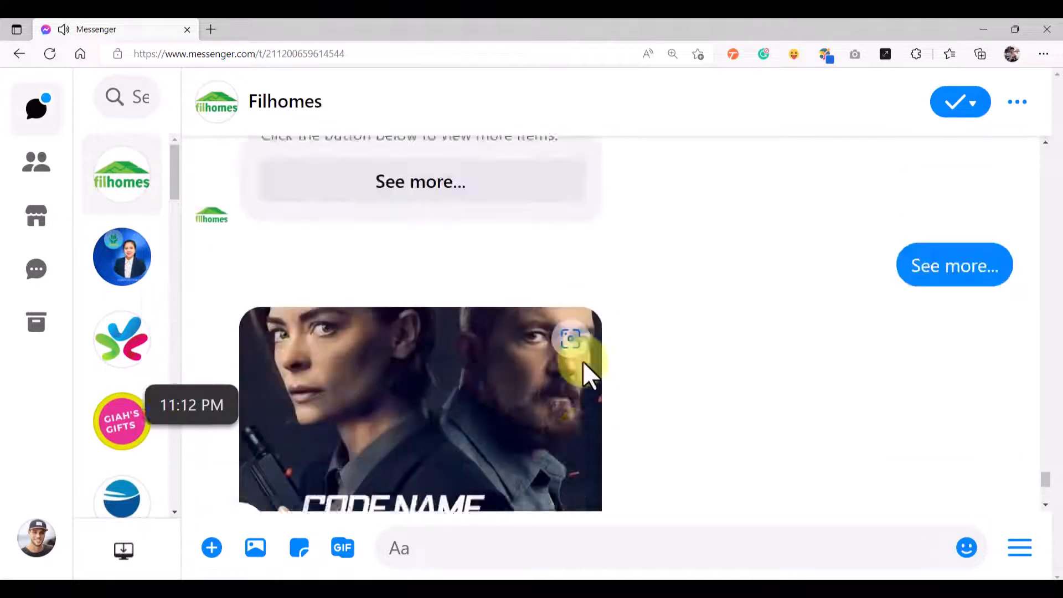
{"action": "scroll", "coordinate": [584, 363], "scroll_direction": "down", "scroll_amount": 8}
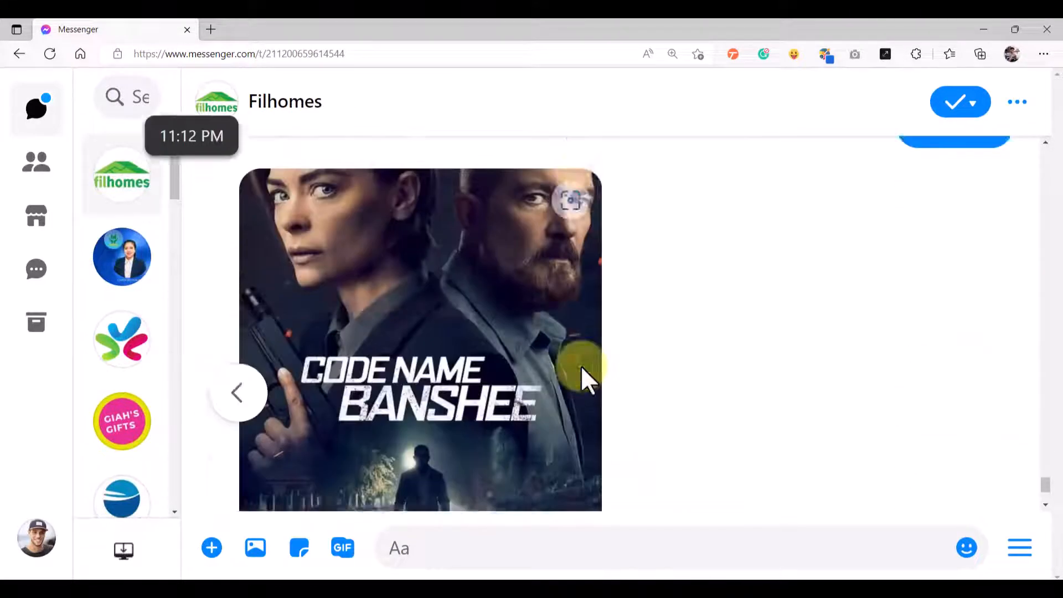
{"action": "scroll", "coordinate": [645, 386], "scroll_direction": "up", "scroll_amount": 2}
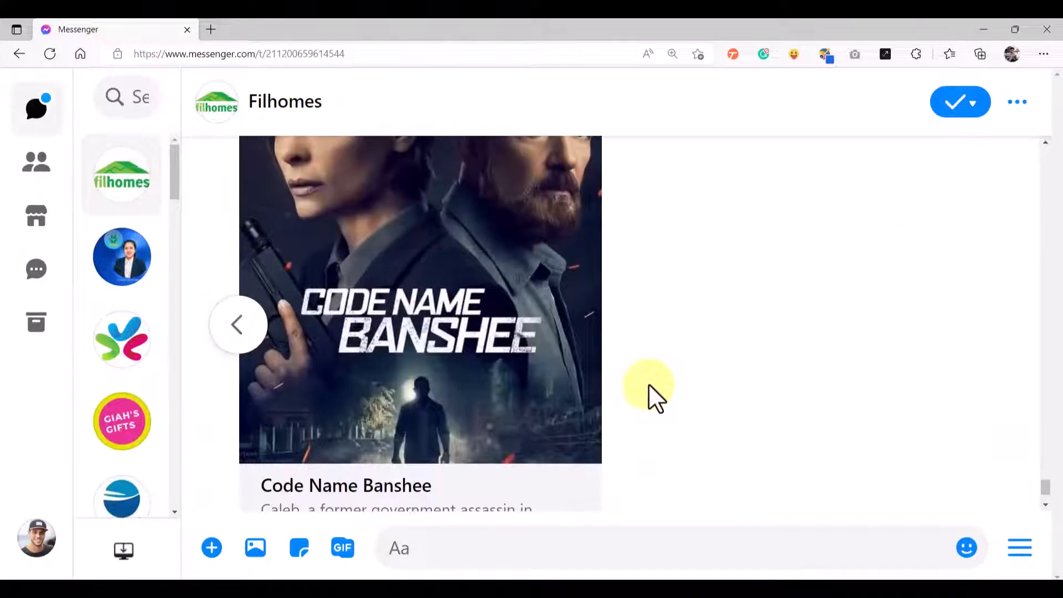
{"action": "scroll", "coordinate": [649, 388], "scroll_direction": "down", "scroll_amount": 2}
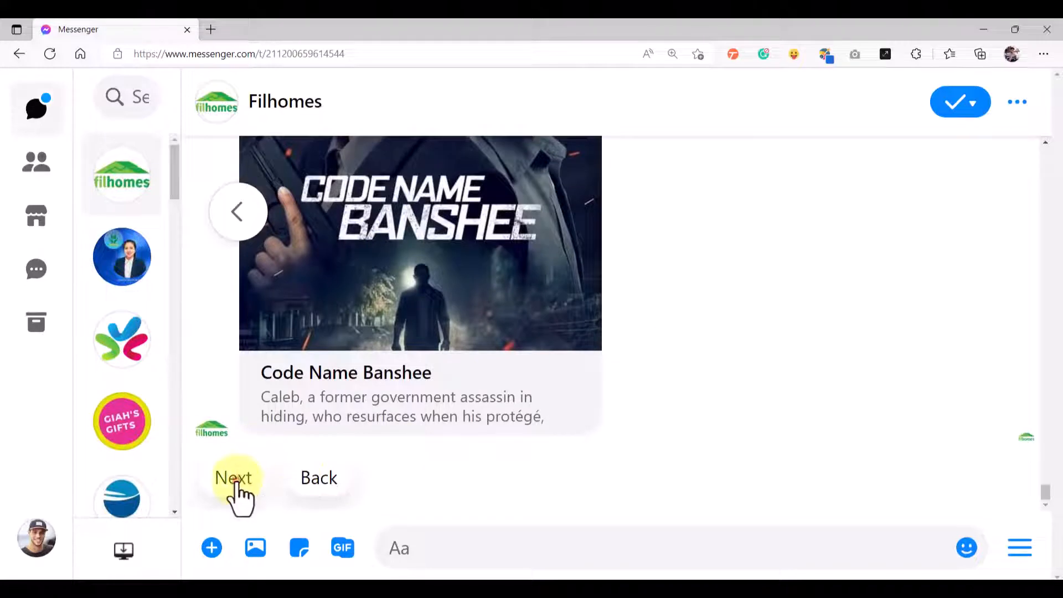
{"action": "left_click", "coordinate": [235, 485]}
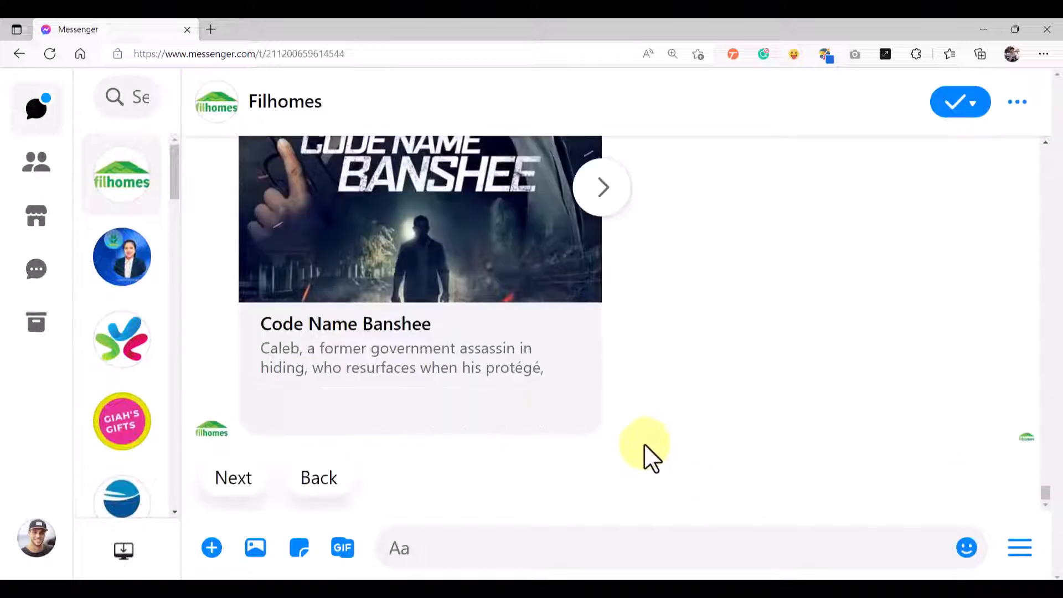
- Examine the movies in the new page's carousel, starting from Code Name Banshee
{"action": "scroll", "coordinate": [556, 394], "scroll_direction": "up", "scroll_amount": 6}
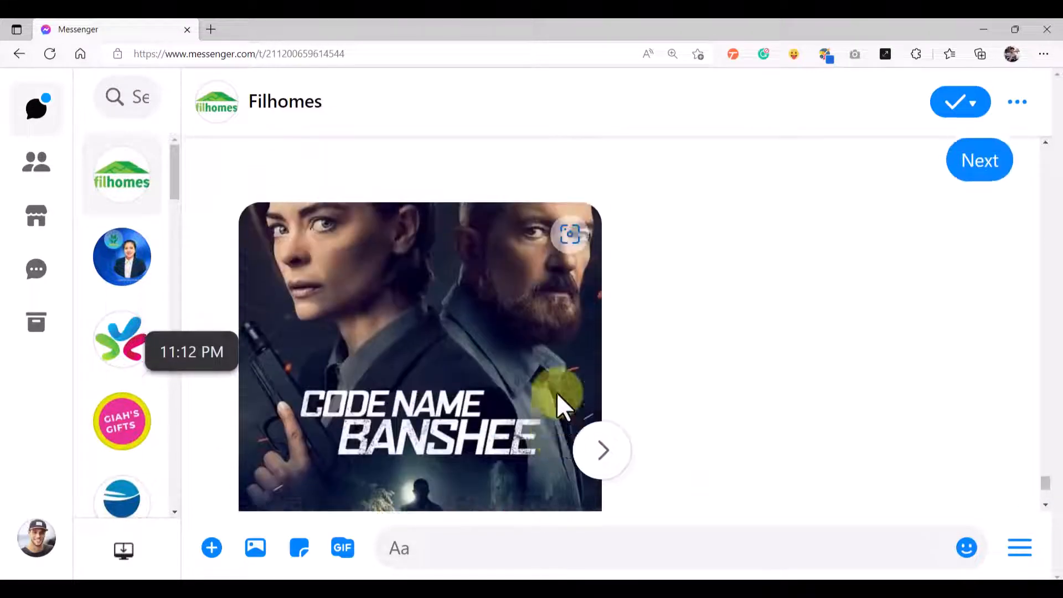
{"action": "scroll", "coordinate": [560, 352], "scroll_direction": "down", "scroll_amount": 4}
{"action": "scroll", "coordinate": [582, 346], "scroll_direction": "up", "scroll_amount": 1}
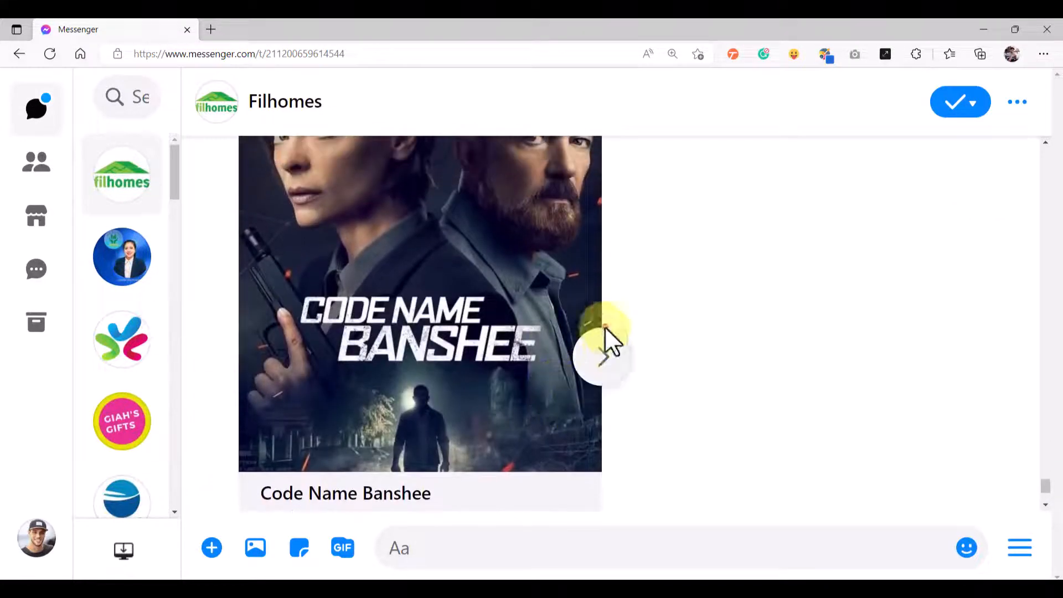
{"action": "scroll", "coordinate": [612, 360], "scroll_direction": "down", "scroll_amount": 3}
{"action": "scroll", "coordinate": [600, 316], "scroll_direction": "up", "scroll_amount": 3}
{"action": "left_click", "coordinate": [600, 354]}
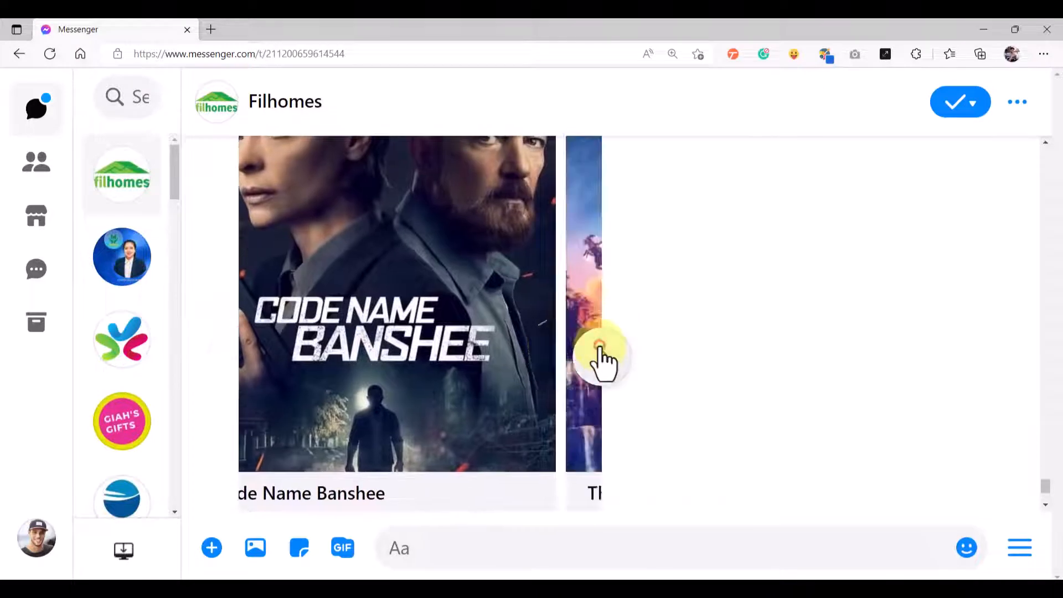
{"action": "left_click", "coordinate": [601, 357]}
{"action": "left_click", "coordinate": [603, 359]}
{"action": "left_click", "coordinate": [600, 356]}
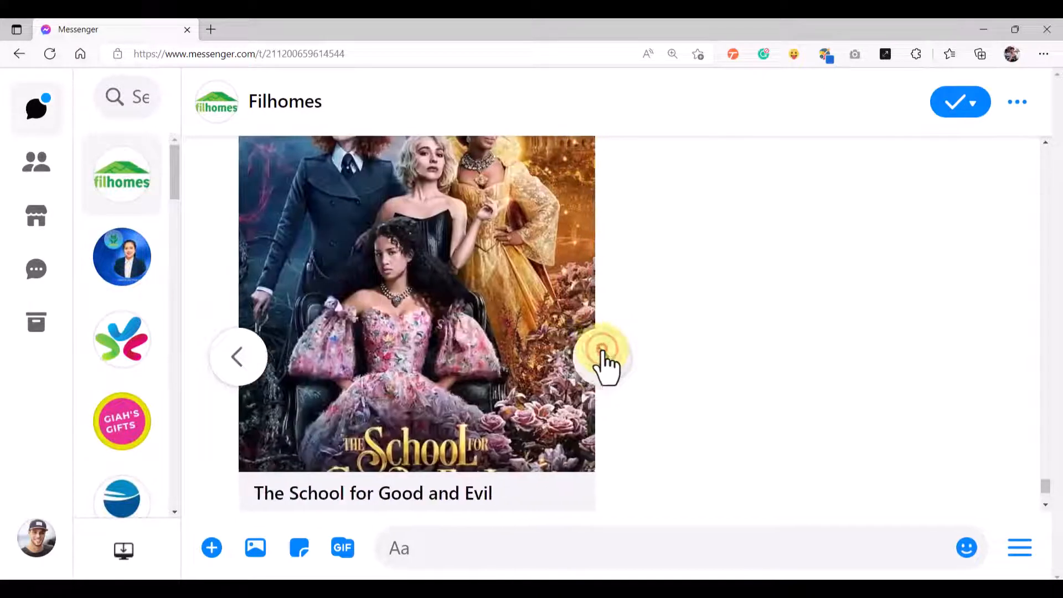
{"action": "left_click", "coordinate": [600, 356]}
{"action": "left_click", "coordinate": [601, 354]}
- Go back to the carousel below the "---test" message and page back to its first card to compare the movies
{"action": "scroll", "coordinate": [645, 354], "scroll_direction": "up", "scroll_amount": 20}
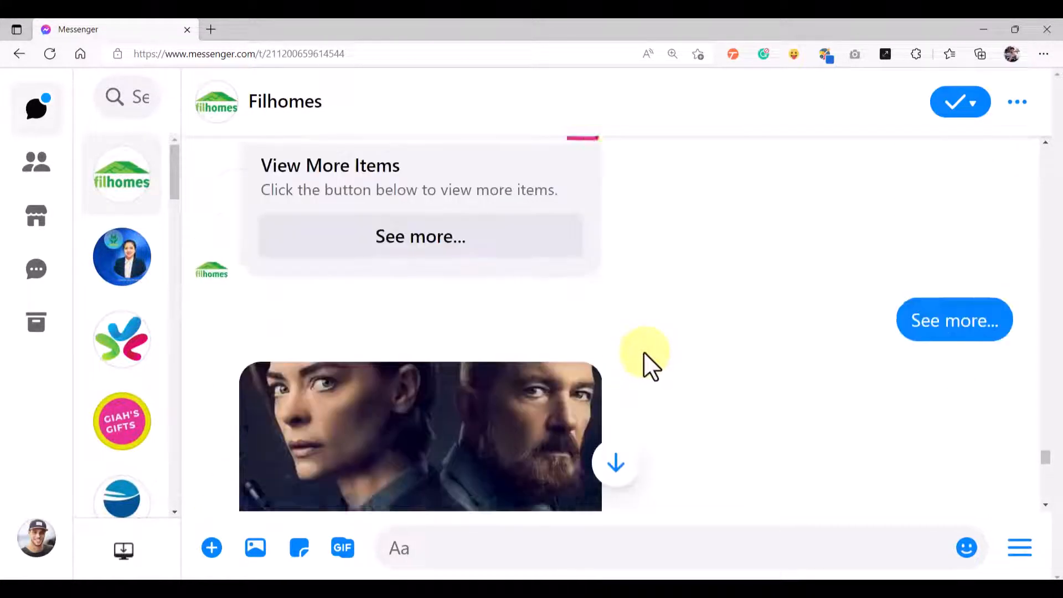
{"action": "scroll", "coordinate": [644, 351], "scroll_direction": "down", "scroll_amount": 5}
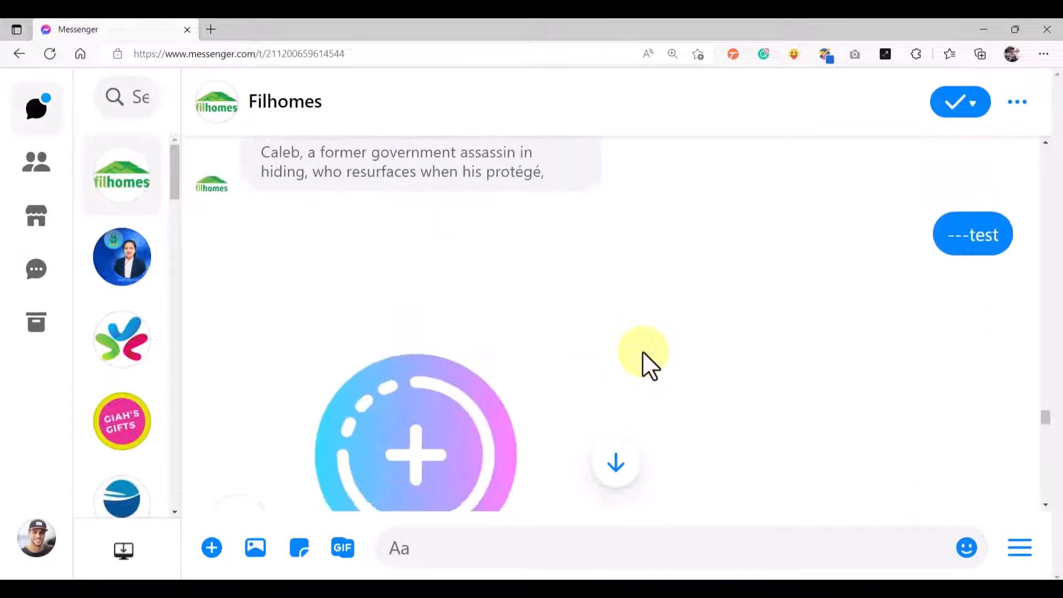
{"action": "scroll", "coordinate": [554, 366], "scroll_direction": "down", "scroll_amount": 2}
{"action": "left_click", "coordinate": [237, 408]}
{"action": "left_click", "coordinate": [237, 408]}
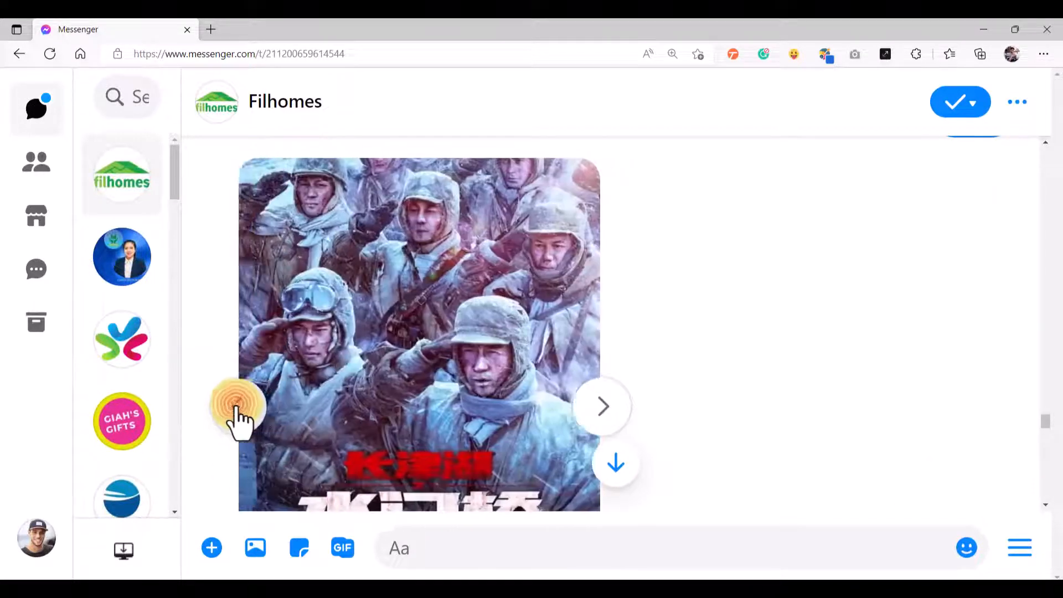
{"action": "left_click", "coordinate": [237, 409]}
{"action": "left_click", "coordinate": [238, 408]}
{"action": "left_click", "coordinate": [237, 409]}
{"action": "left_click", "coordinate": [237, 409]}
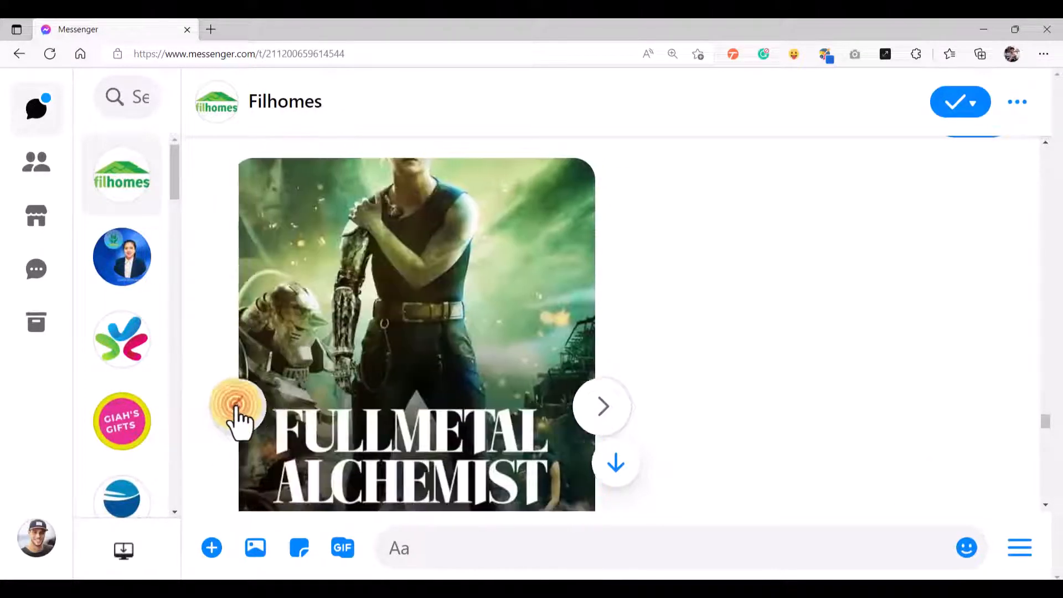
{"action": "left_click", "coordinate": [237, 409]}
{"action": "left_click", "coordinate": [237, 409]}
{"action": "left_click", "coordinate": [237, 409]}
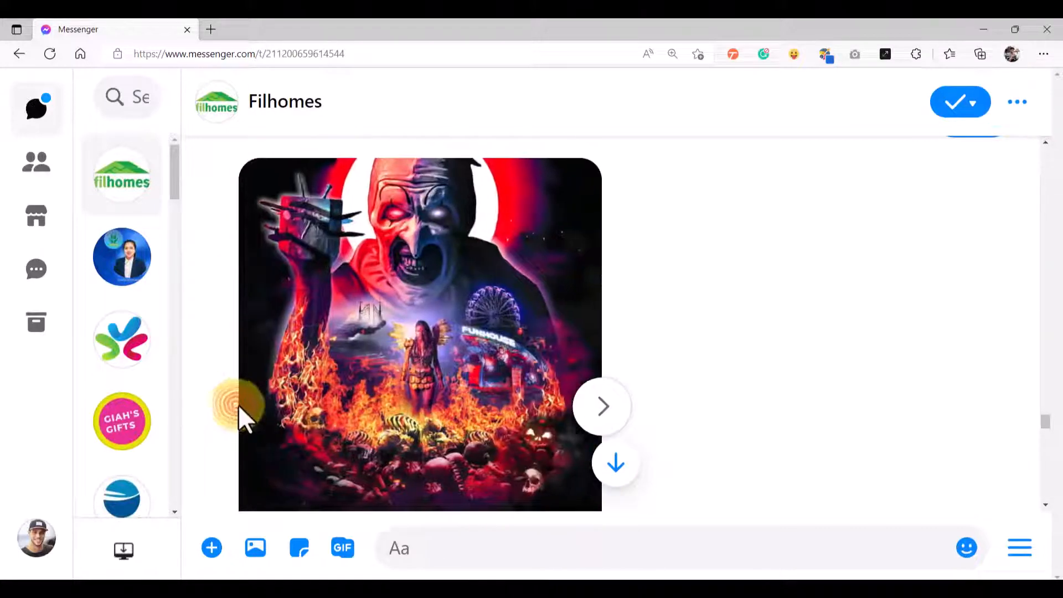
- Return to the newest carousel, page to its View More Items card and request more movies with "See more..."
{"action": "scroll", "coordinate": [294, 398], "scroll_direction": "down", "scroll_amount": 3}
{"action": "scroll", "coordinate": [524, 394], "scroll_direction": "down", "scroll_amount": 10}
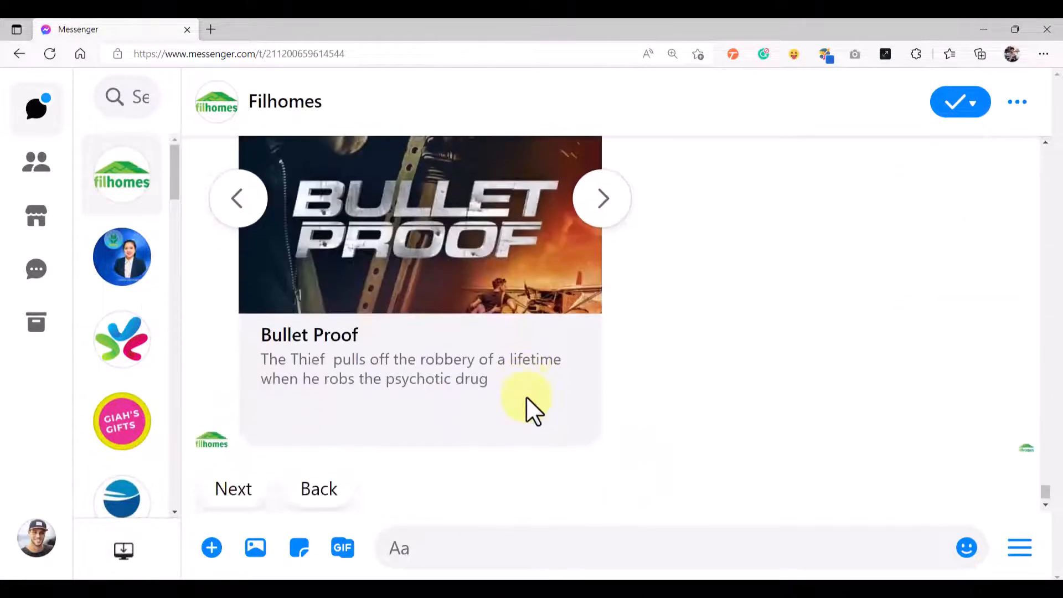
{"action": "scroll", "coordinate": [526, 397], "scroll_direction": "up", "scroll_amount": 3}
{"action": "left_click", "coordinate": [605, 370]}
{"action": "left_click", "coordinate": [606, 370]}
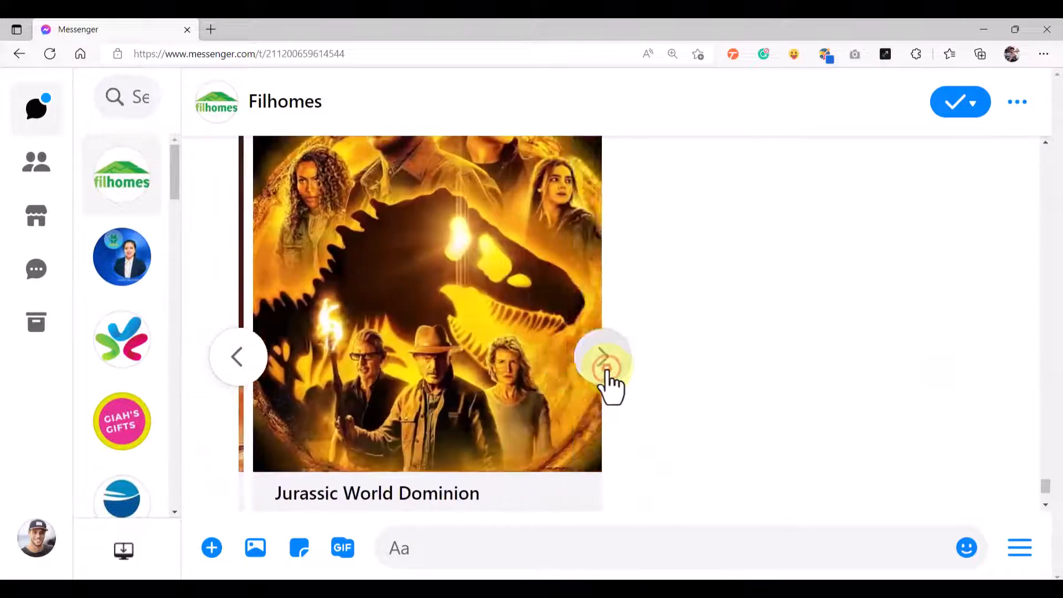
{"action": "left_click", "coordinate": [605, 370]}
{"action": "scroll", "coordinate": [471, 427], "scroll_direction": "down", "scroll_amount": 3}
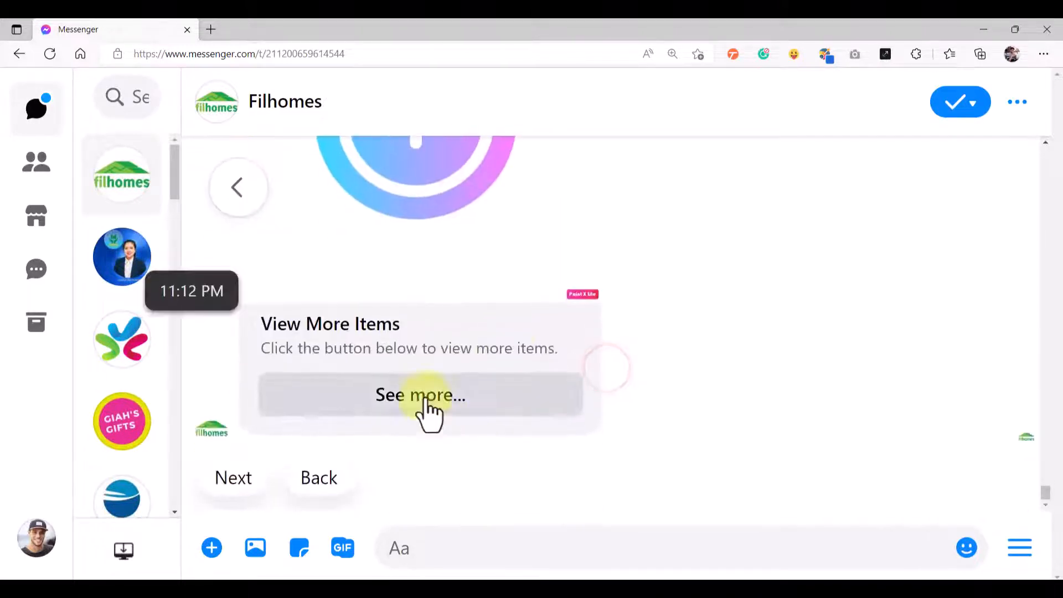
{"action": "left_click", "coordinate": [424, 398]}
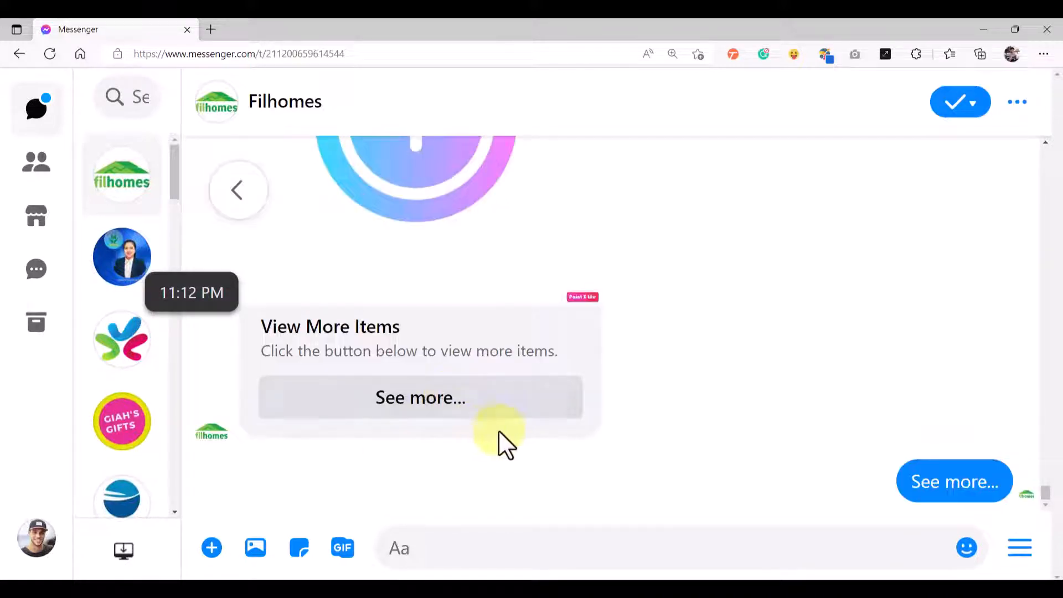
- Page through the new batch's carousel to its View More Items card and request more movies with "See more..."
{"action": "scroll", "coordinate": [437, 377], "scroll_direction": "up", "scroll_amount": 3}
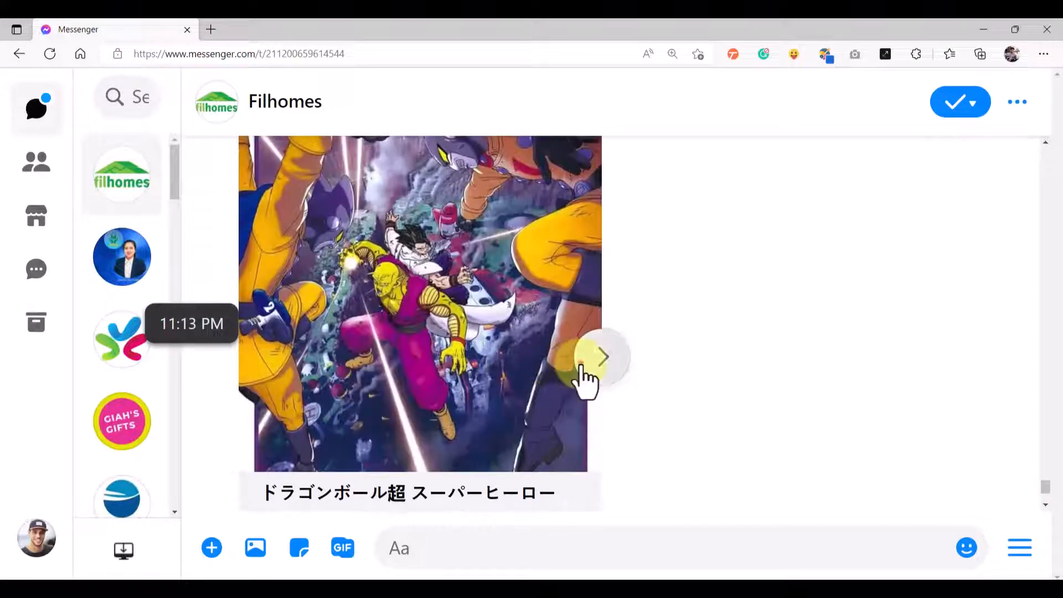
{"action": "left_click", "coordinate": [586, 365]}
{"action": "left_click", "coordinate": [586, 365]}
{"action": "left_click", "coordinate": [586, 366]}
{"action": "left_click", "coordinate": [586, 365]}
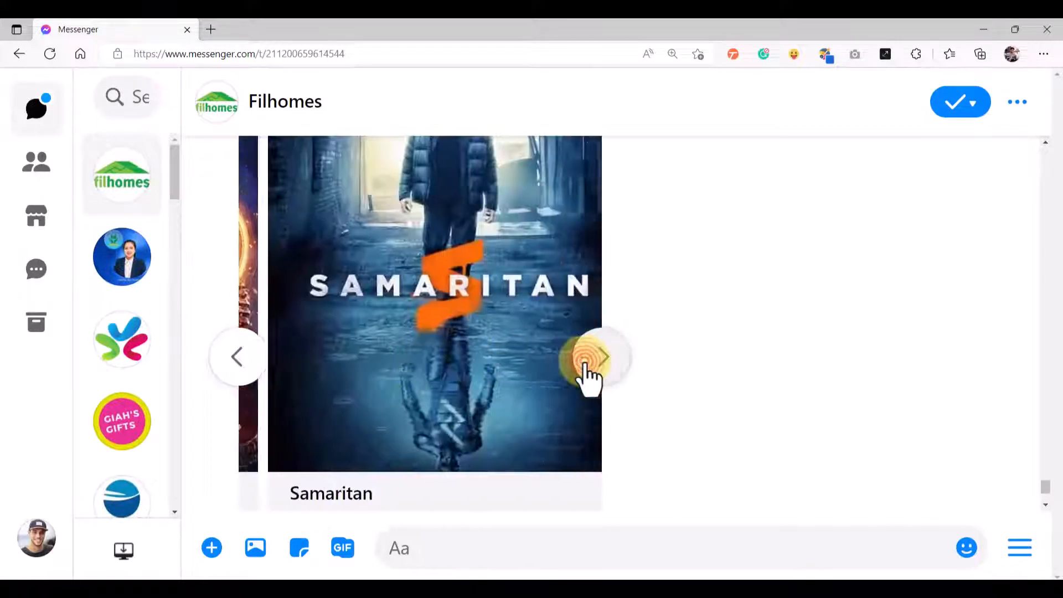
{"action": "left_click", "coordinate": [586, 366]}
{"action": "left_click", "coordinate": [587, 366]}
{"action": "left_click", "coordinate": [591, 365]}
{"action": "left_click", "coordinate": [591, 365]}
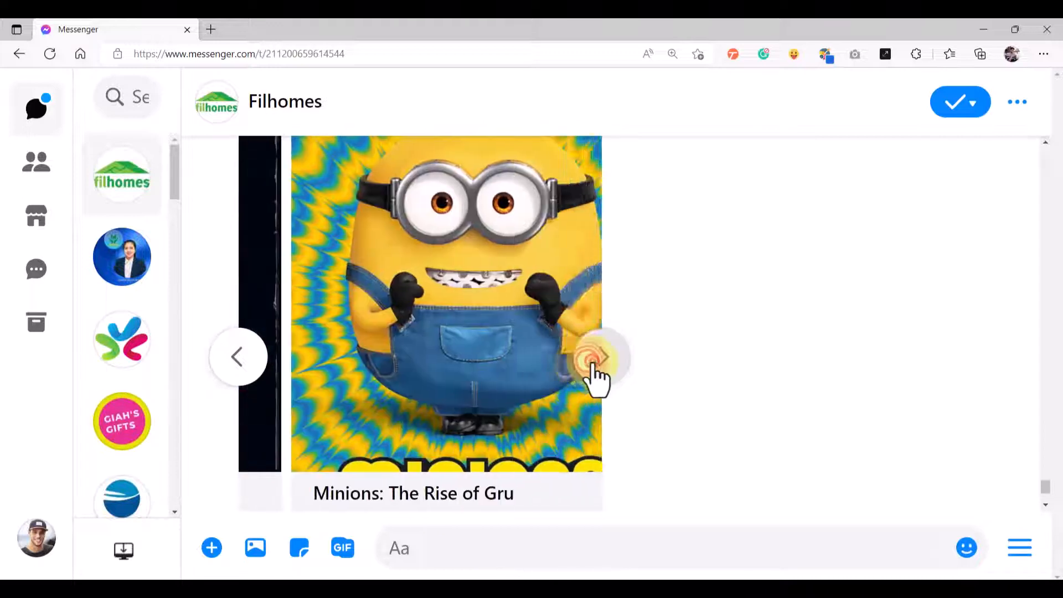
{"action": "left_click", "coordinate": [593, 366]}
{"action": "left_click", "coordinate": [393, 399]}
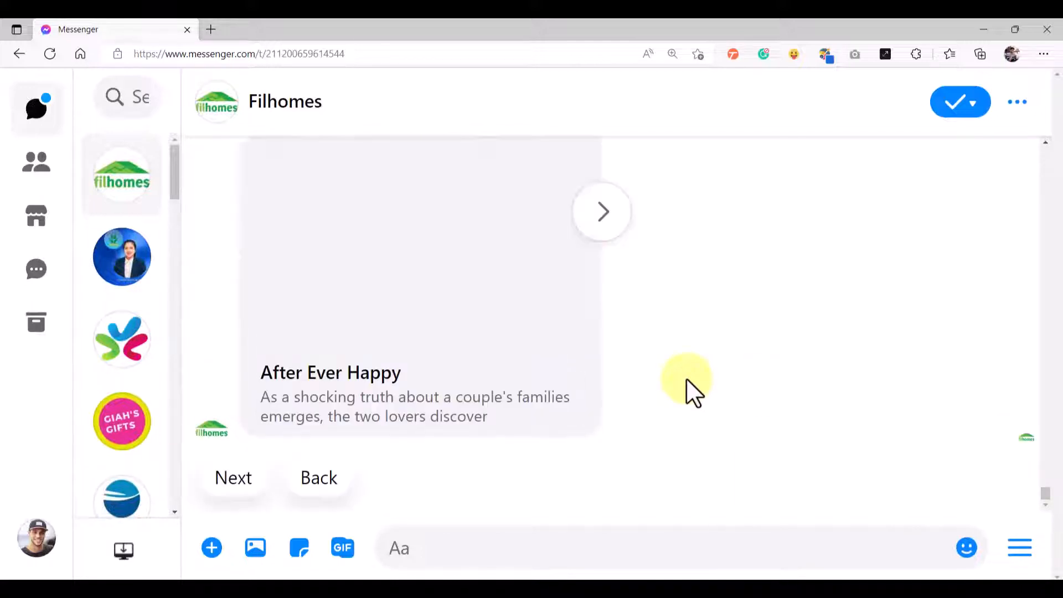
- Check the After Ever Happy and Crawlspace cards in the last batch and choose the Back quick reply for the previous page
{"action": "scroll", "coordinate": [621, 315], "scroll_direction": "up", "scroll_amount": 3}
{"action": "left_click", "coordinate": [602, 381]}
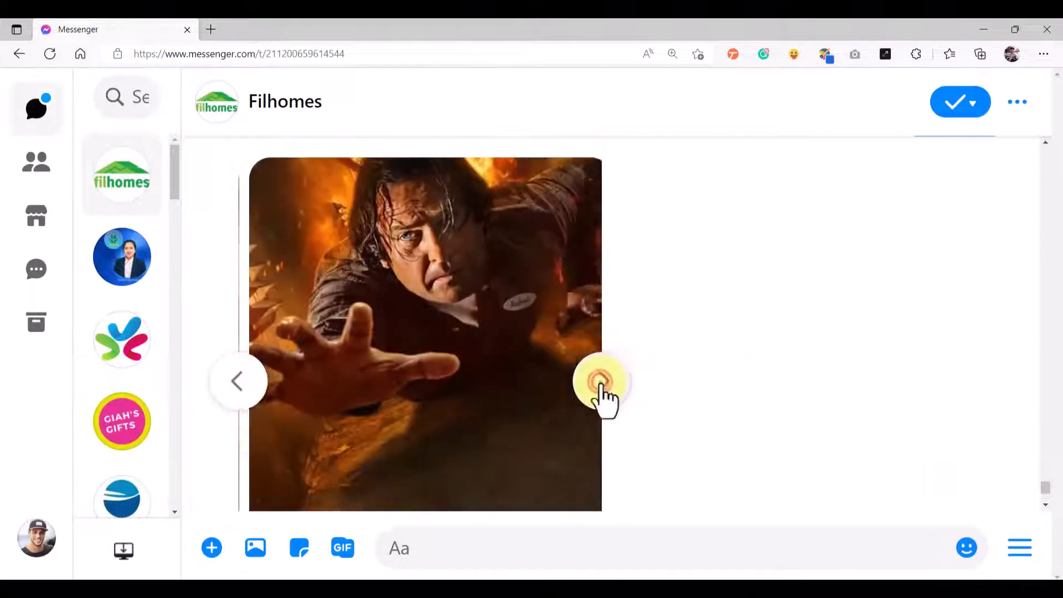
{"action": "scroll", "coordinate": [437, 360], "scroll_direction": "down", "scroll_amount": 3}
{"action": "scroll", "coordinate": [351, 332], "scroll_direction": "up", "scroll_amount": 4}
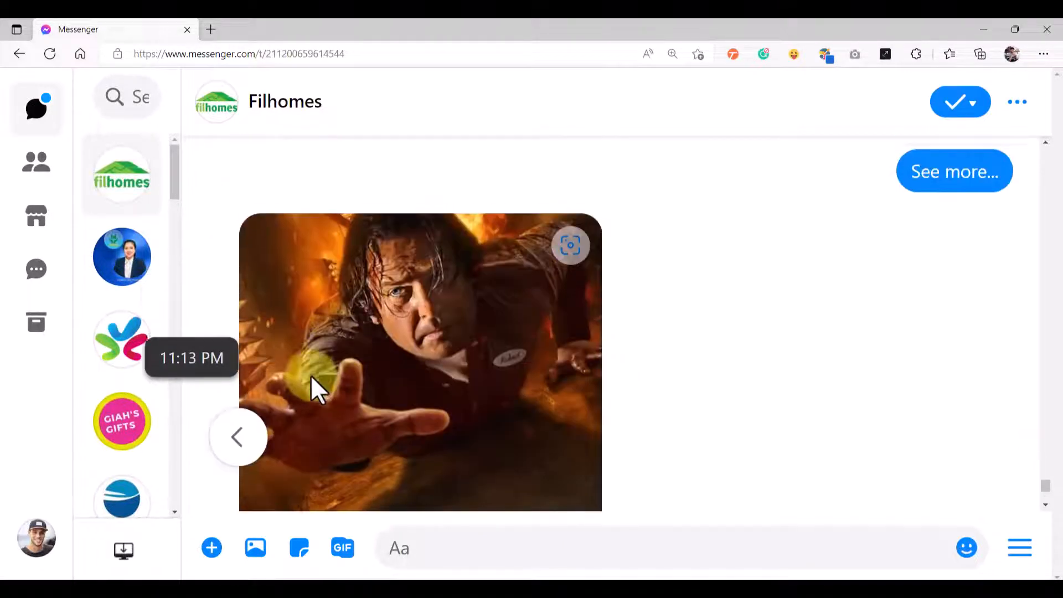
{"action": "scroll", "coordinate": [332, 355], "scroll_direction": "down", "scroll_amount": 3}
{"action": "left_click", "coordinate": [741, 356]}
{"action": "scroll", "coordinate": [731, 366], "scroll_direction": "down", "scroll_amount": 1}
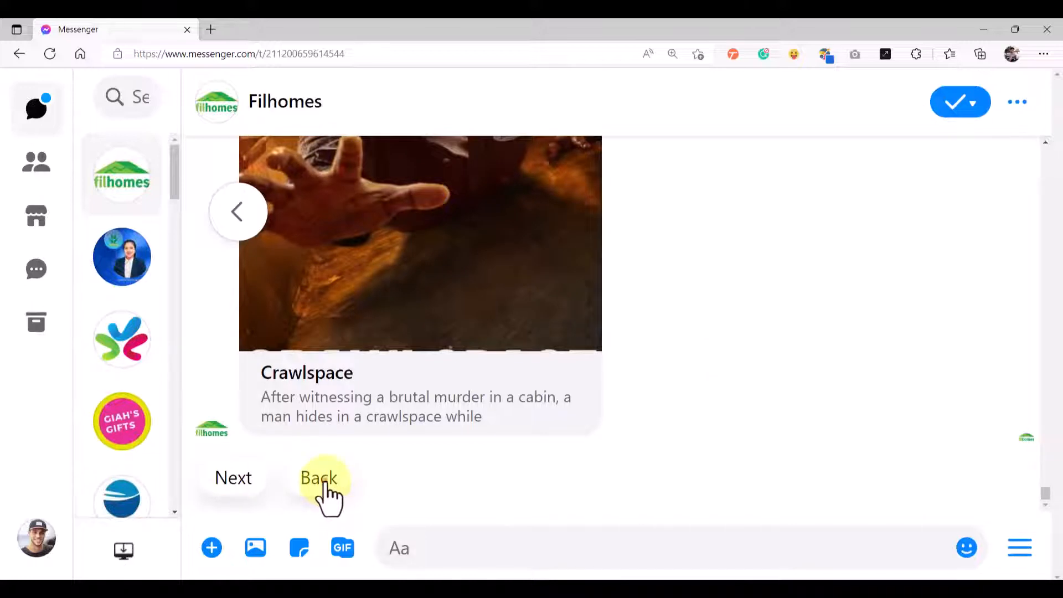
{"action": "left_click", "coordinate": [326, 481]}
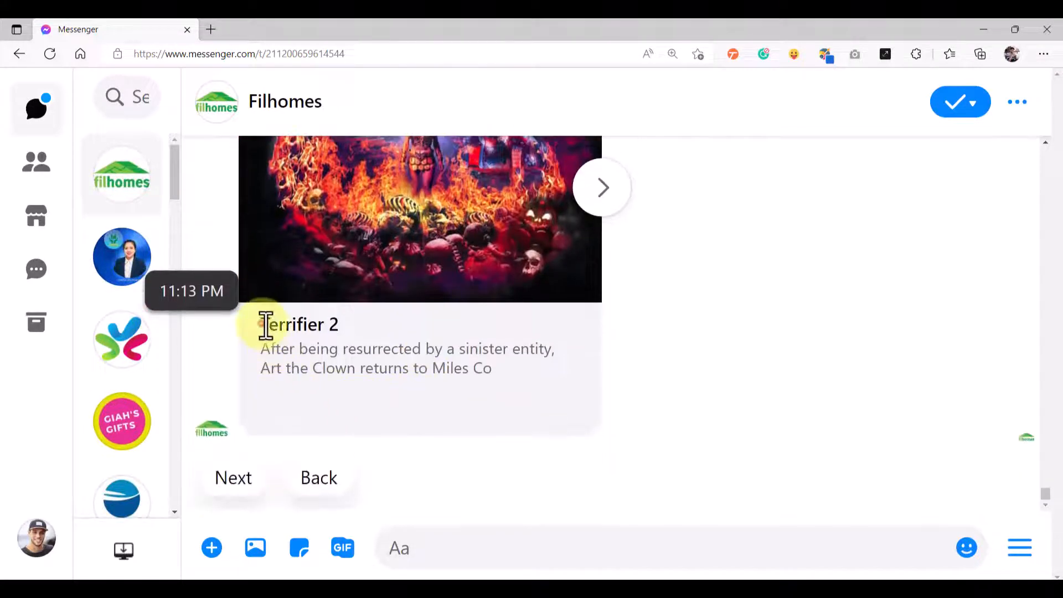
- Highlight the Terrifier 2 title in the newest carousel and go back to the "---test" message to find the original carousel
{"action": "left_click_drag", "start_coordinate": [263, 325], "coordinate": [346, 328]}
{"action": "scroll", "coordinate": [326, 338], "scroll_direction": "up", "scroll_amount": 2}
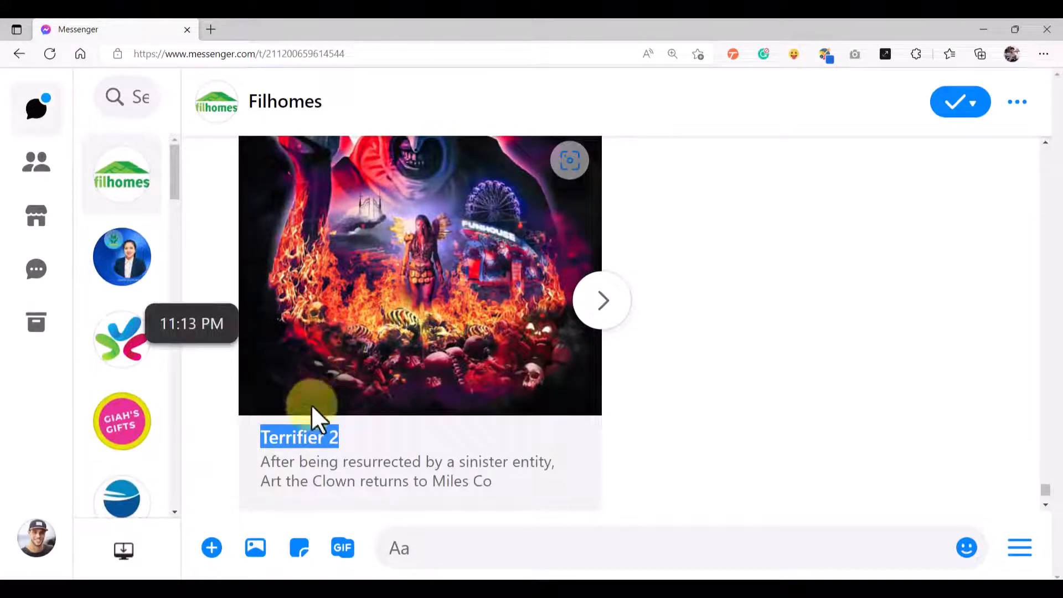
{"action": "scroll", "coordinate": [351, 401], "scroll_direction": "up", "scroll_amount": 10}
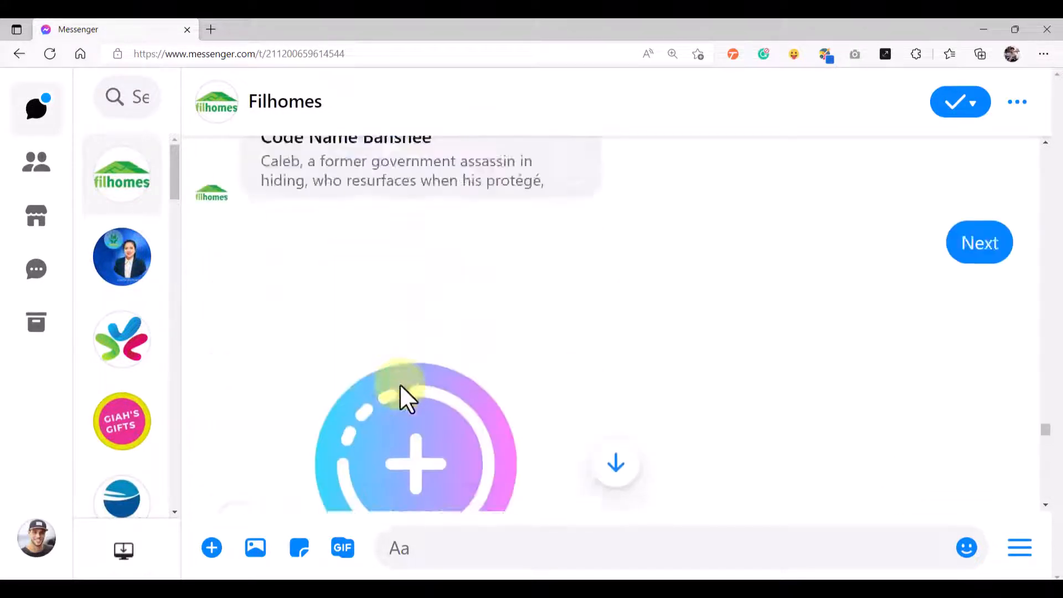
{"action": "scroll", "coordinate": [504, 335], "scroll_direction": "up", "scroll_amount": 10}
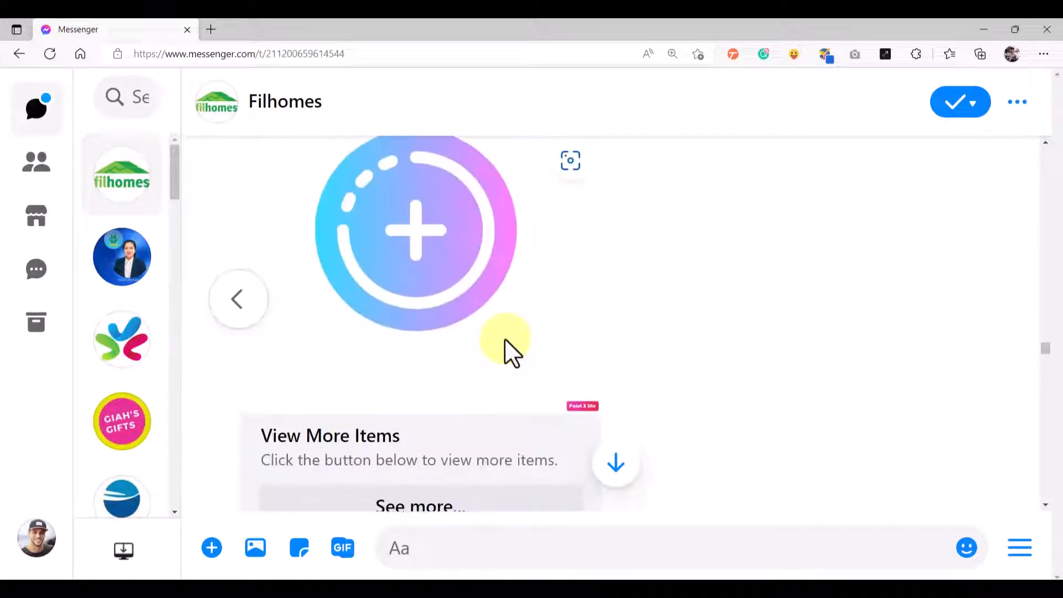
{"action": "scroll", "coordinate": [504, 339], "scroll_direction": "up", "scroll_amount": 6}
{"action": "scroll", "coordinate": [503, 341], "scroll_direction": "down", "scroll_amount": 8}
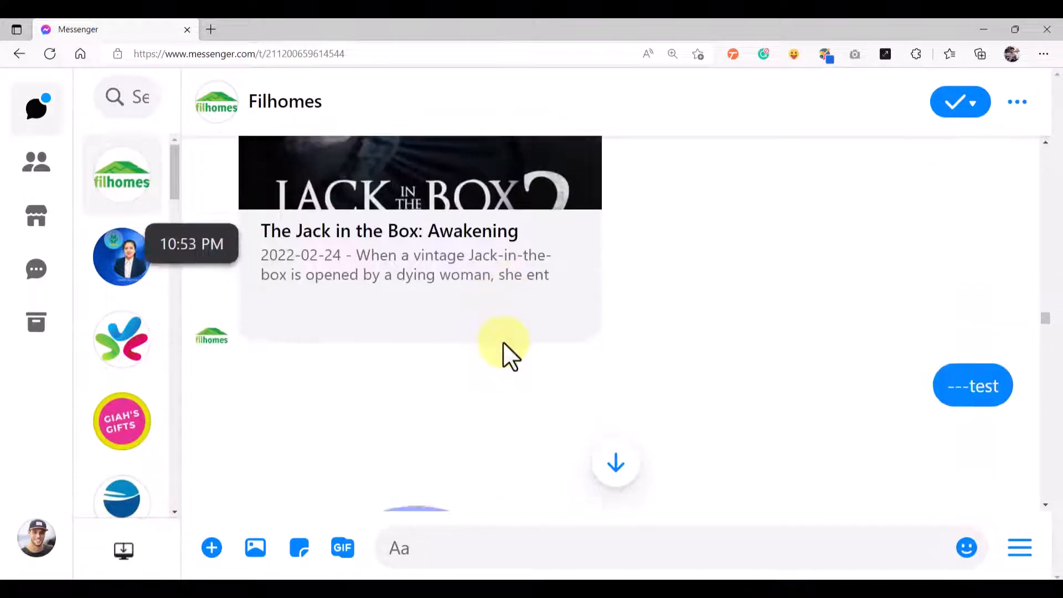
{"action": "scroll", "coordinate": [589, 322], "scroll_direction": "up", "scroll_amount": 2}
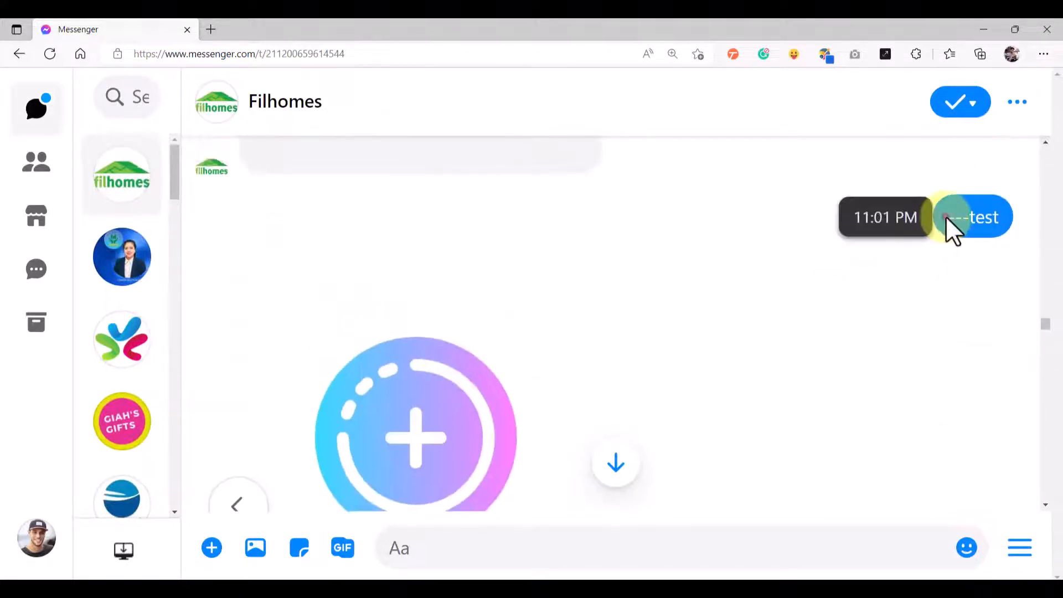
{"action": "scroll", "coordinate": [498, 366], "scroll_direction": "down", "scroll_amount": 2}
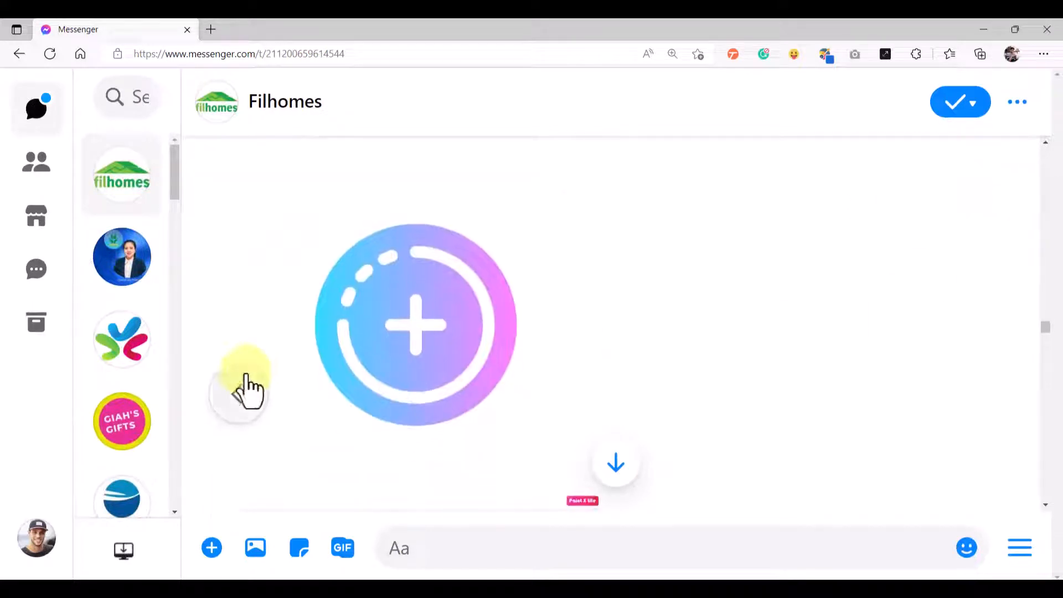
- Page the carousel below "---test" back to its first card, highlight its title for comparison and return to the newest messages
{"action": "left_click", "coordinate": [227, 394]}
{"action": "left_click", "coordinate": [229, 395]}
{"action": "left_click", "coordinate": [228, 394]}
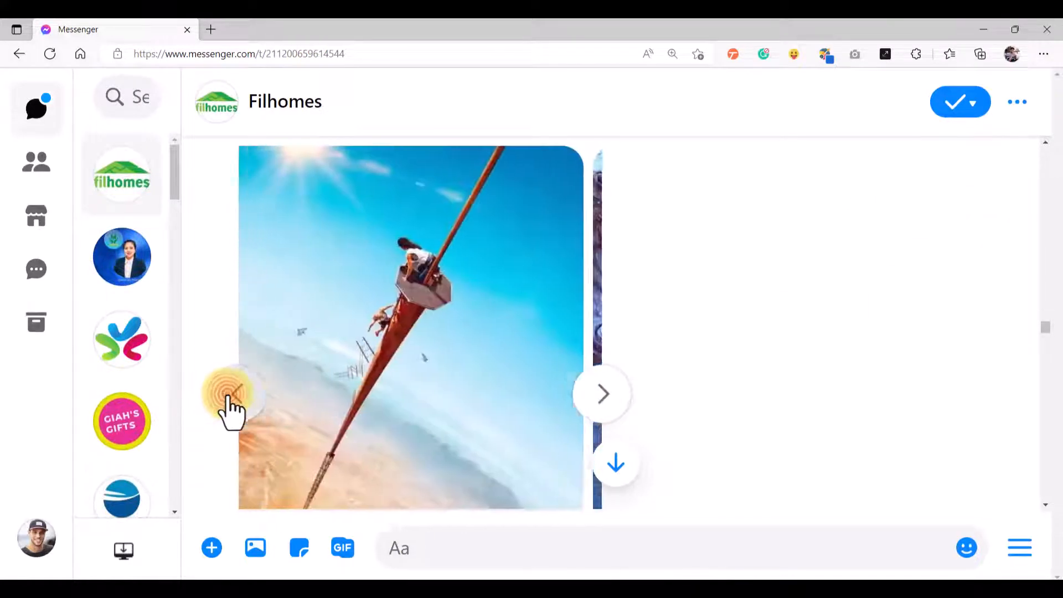
{"action": "left_click", "coordinate": [228, 394]}
{"action": "left_click", "coordinate": [228, 394]}
{"action": "left_click", "coordinate": [228, 394]}
{"action": "left_click", "coordinate": [228, 395]}
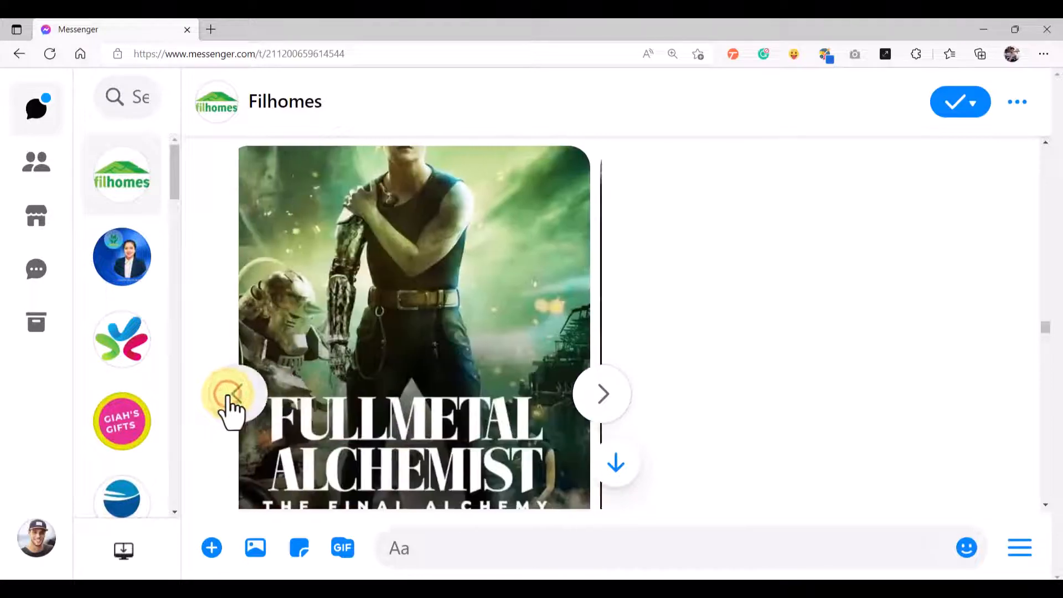
{"action": "left_click", "coordinate": [228, 394]}
{"action": "left_click", "coordinate": [228, 394]}
{"action": "left_click", "coordinate": [228, 394]}
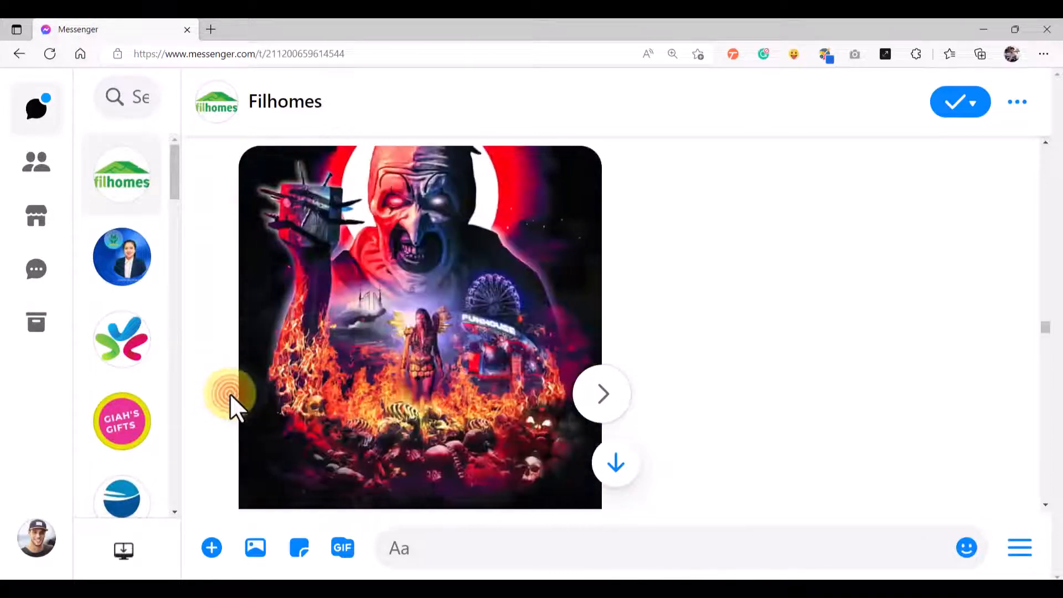
{"action": "scroll", "coordinate": [271, 402], "scroll_direction": "down", "scroll_amount": 3}
{"action": "triple_click", "coordinate": [270, 409]}
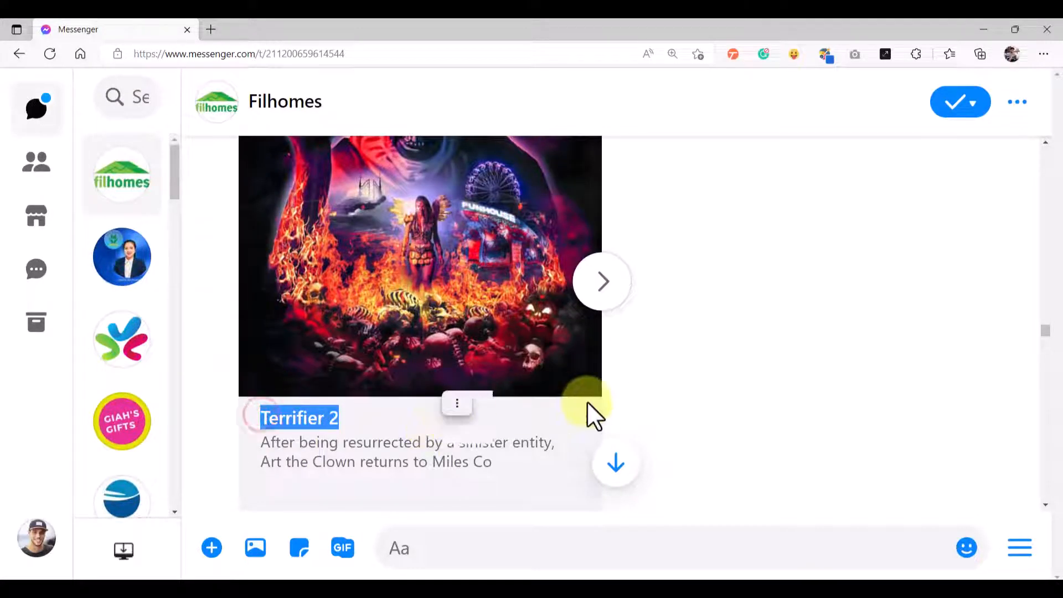
{"action": "left_click_drag", "start_coordinate": [1044, 332], "coordinate": [1044, 510]}
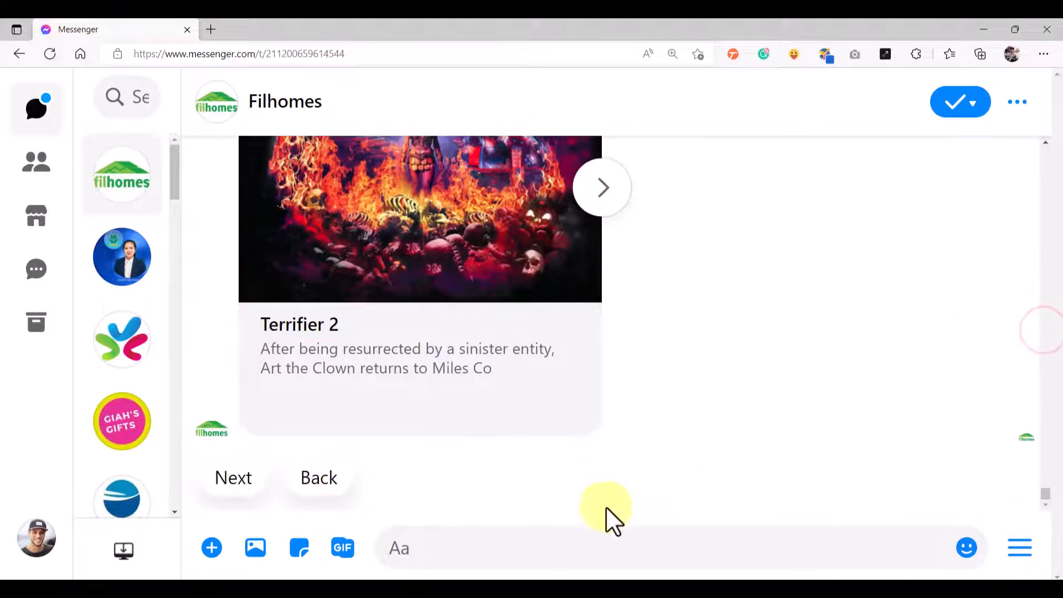
- Switch to the MMIO flow builder, examine the Movies Replicated flow's connections and shift the Text#6 step slightly to the right
{"action": "left_click", "coordinate": [733, 589]}
{"action": "scroll", "coordinate": [559, 363], "scroll_direction": "up", "scroll_amount": 5}
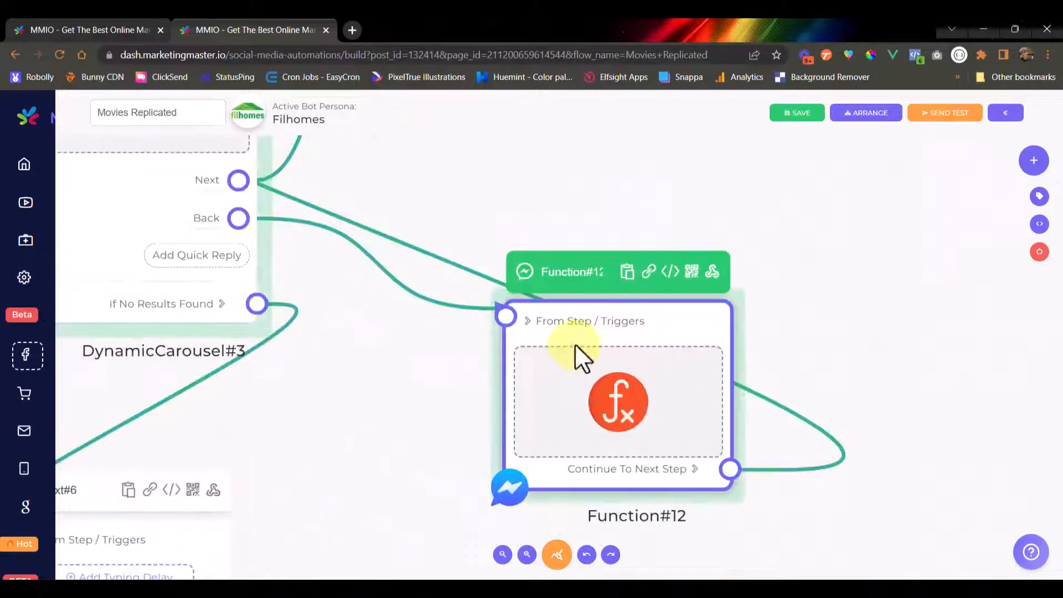
{"action": "scroll", "coordinate": [576, 349], "scroll_direction": "down", "scroll_amount": 5}
{"action": "scroll", "coordinate": [457, 338], "scroll_direction": "up", "scroll_amount": 2}
{"action": "scroll", "coordinate": [451, 348], "scroll_direction": "up", "scroll_amount": 5}
{"action": "scroll", "coordinate": [437, 369], "scroll_direction": "down", "scroll_amount": 6}
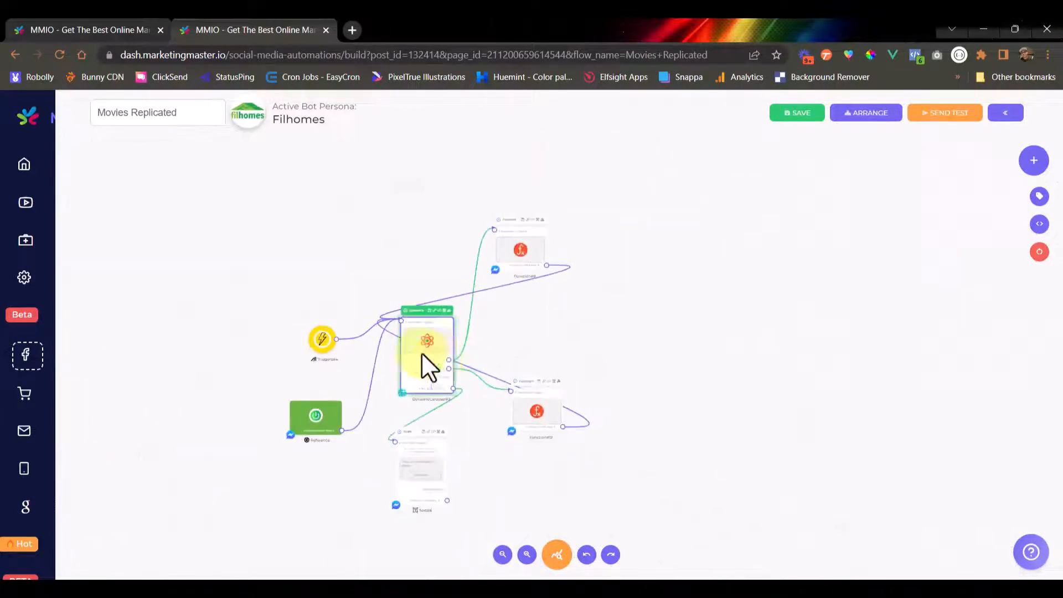
{"action": "scroll", "coordinate": [440, 368], "scroll_direction": "up", "scroll_amount": 5}
{"action": "scroll", "coordinate": [427, 377], "scroll_direction": "down", "scroll_amount": 5}
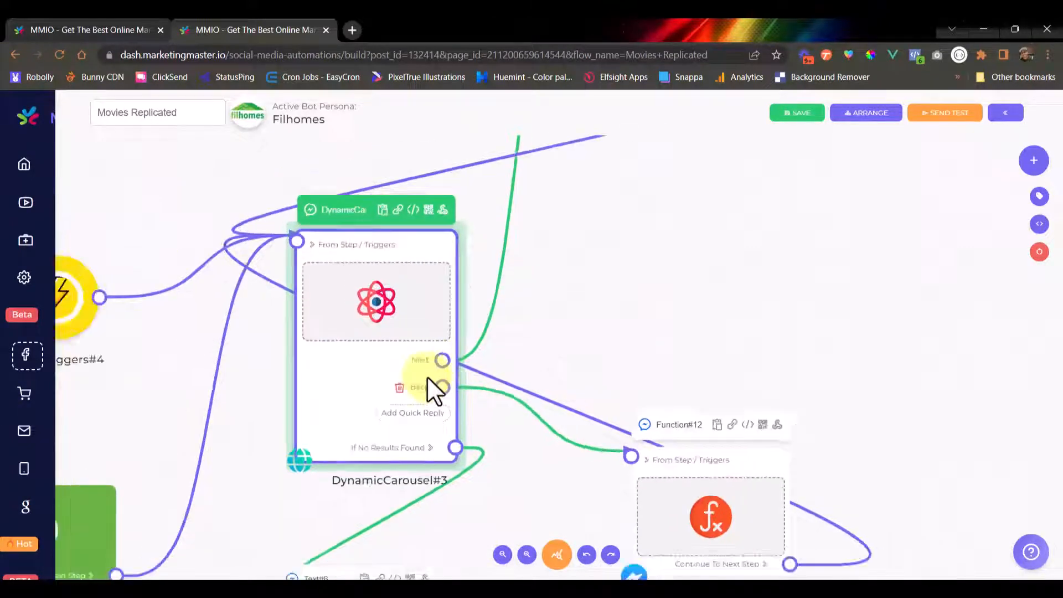
{"action": "left_click_drag", "start_coordinate": [475, 473], "coordinate": [467, 422]}
{"action": "left_click_drag", "start_coordinate": [420, 451], "coordinate": [446, 453]}
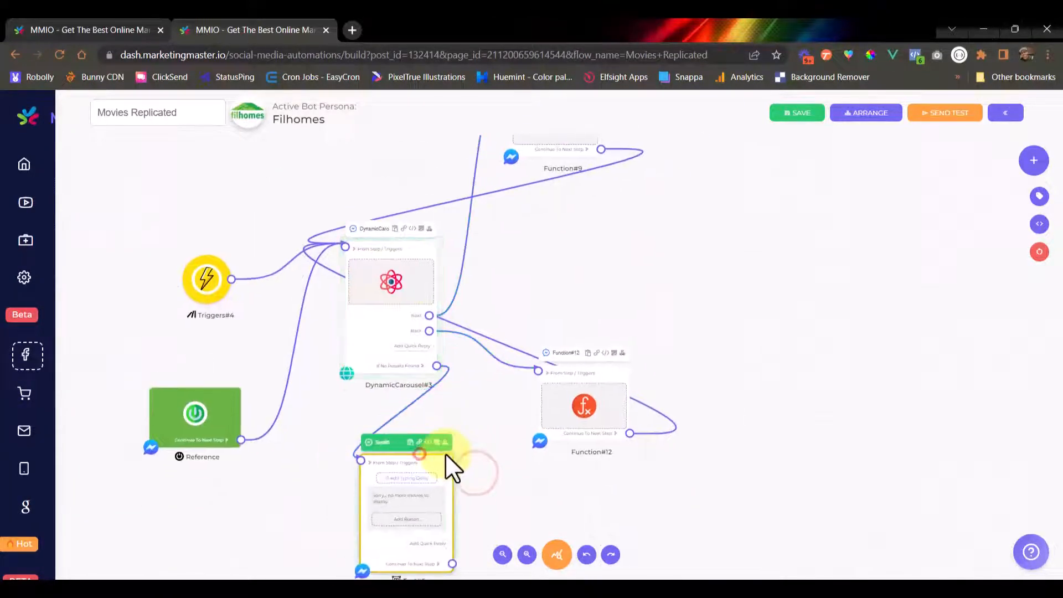
{"action": "left_click_drag", "start_coordinate": [491, 407], "coordinate": [474, 448]}
- Open DynamicCarousel#3's data source configuration, check the page parameter's {{demo_movie_page_value}} variable and close the dialog
{"action": "left_click", "coordinate": [408, 285]}
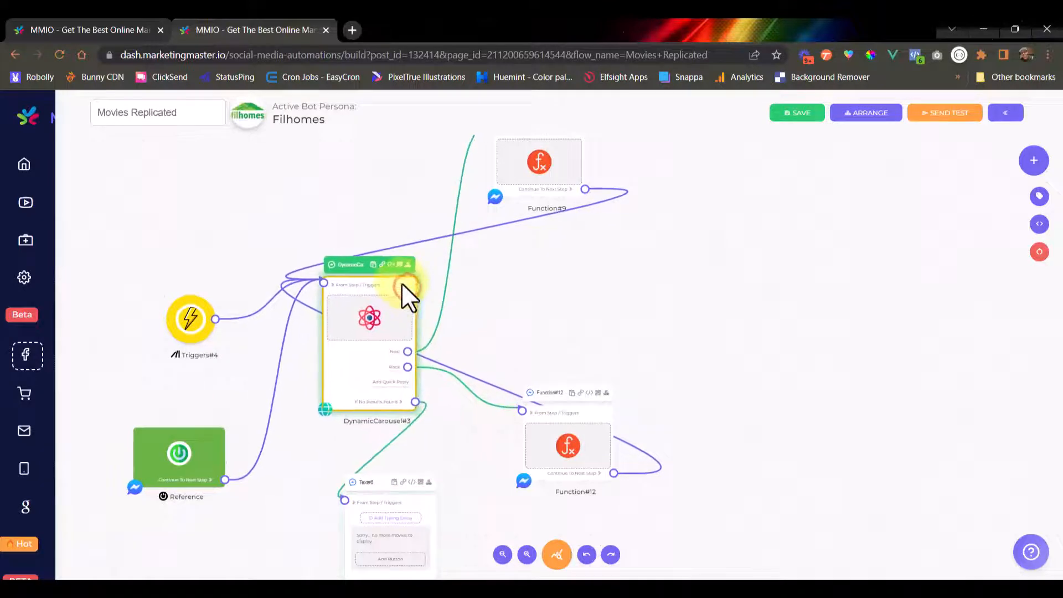
{"action": "scroll", "coordinate": [387, 354], "scroll_direction": "up", "scroll_amount": 4}
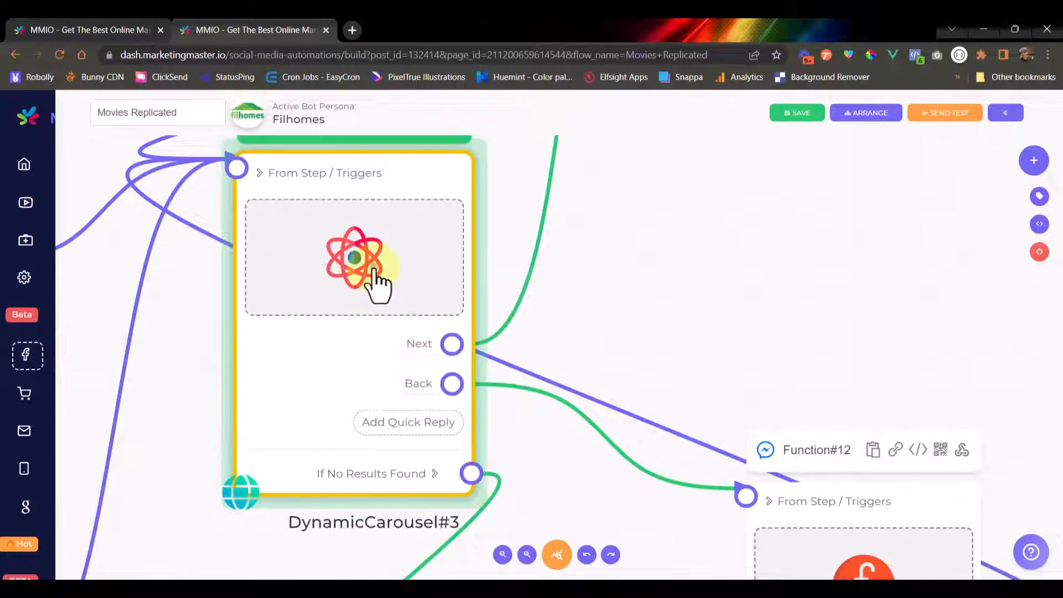
{"action": "left_click", "coordinate": [357, 259]}
{"action": "left_click", "coordinate": [731, 408]}
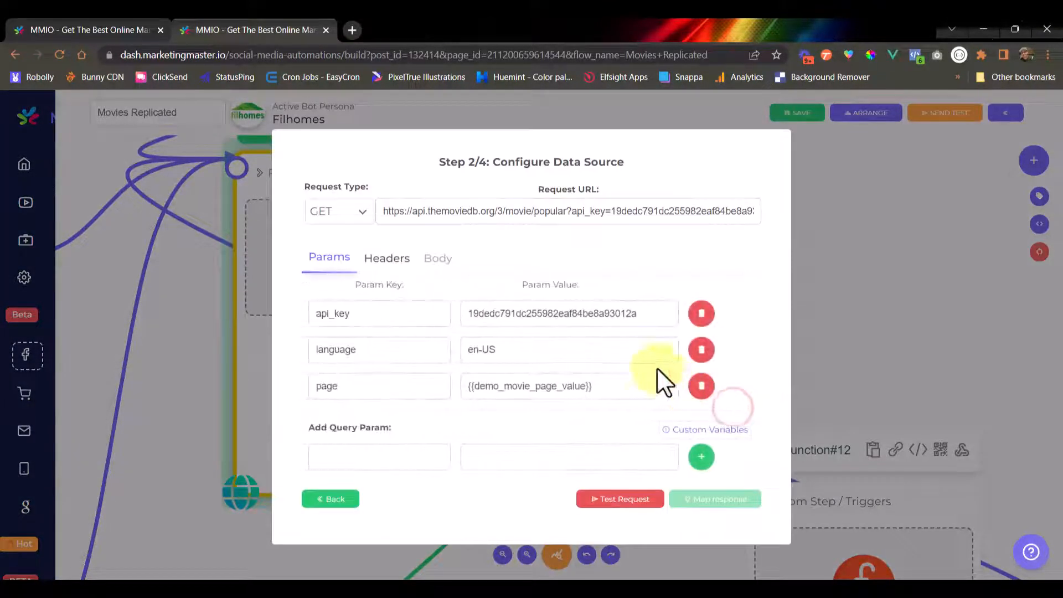
{"action": "left_click", "coordinate": [623, 386]}
{"action": "left_click", "coordinate": [871, 329]}
- Review the whole flow alongside the newest Messenger carousel, ending on the Next and Back connections of DynamicCarousel#3
{"action": "scroll", "coordinate": [708, 371], "scroll_direction": "down", "scroll_amount": 4}
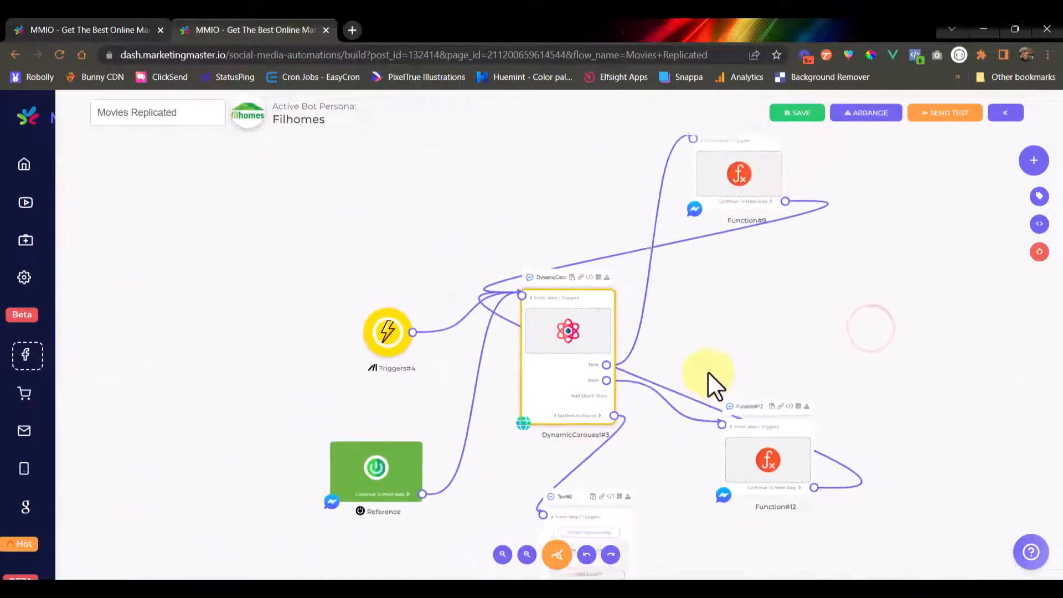
{"action": "left_click_drag", "start_coordinate": [790, 320], "coordinate": [693, 390]}
{"action": "scroll", "coordinate": [690, 391], "scroll_direction": "down", "scroll_amount": 2}
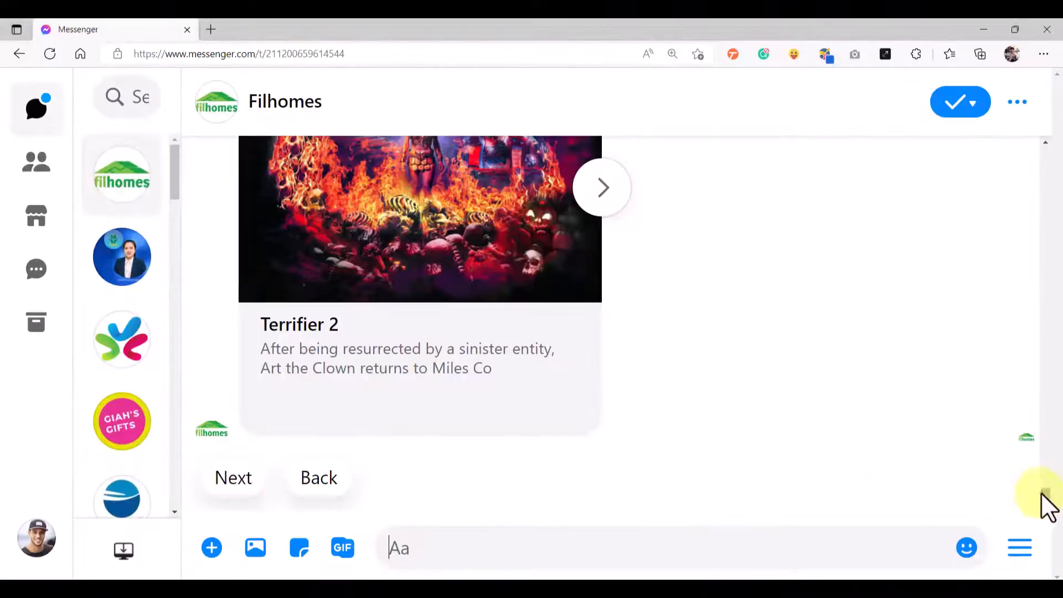
{"action": "left_click_drag", "start_coordinate": [1041, 493], "coordinate": [999, 515]}
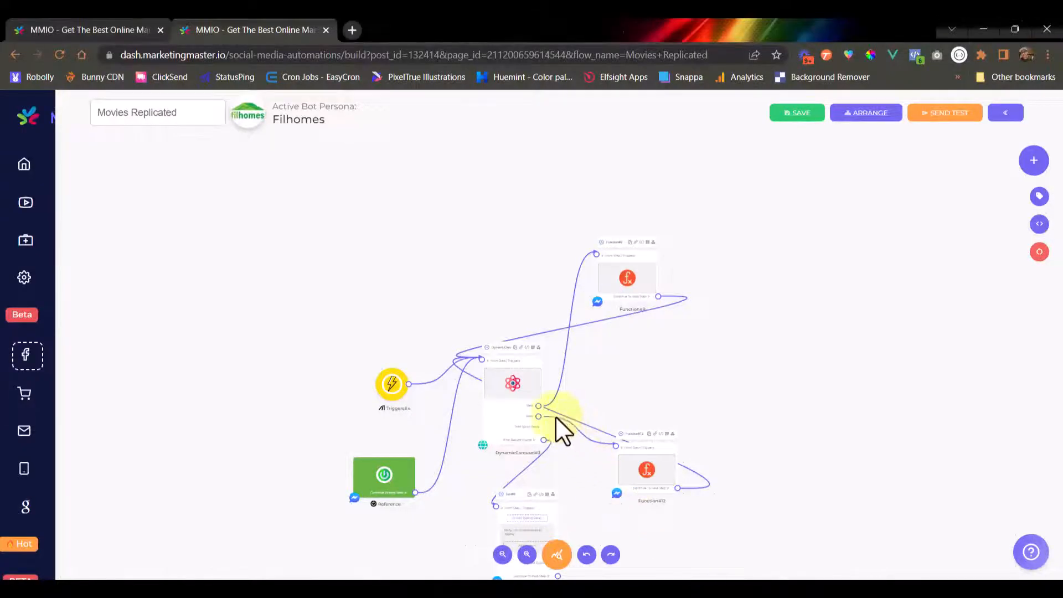
{"action": "scroll", "coordinate": [556, 417], "scroll_direction": "up", "scroll_amount": 5}
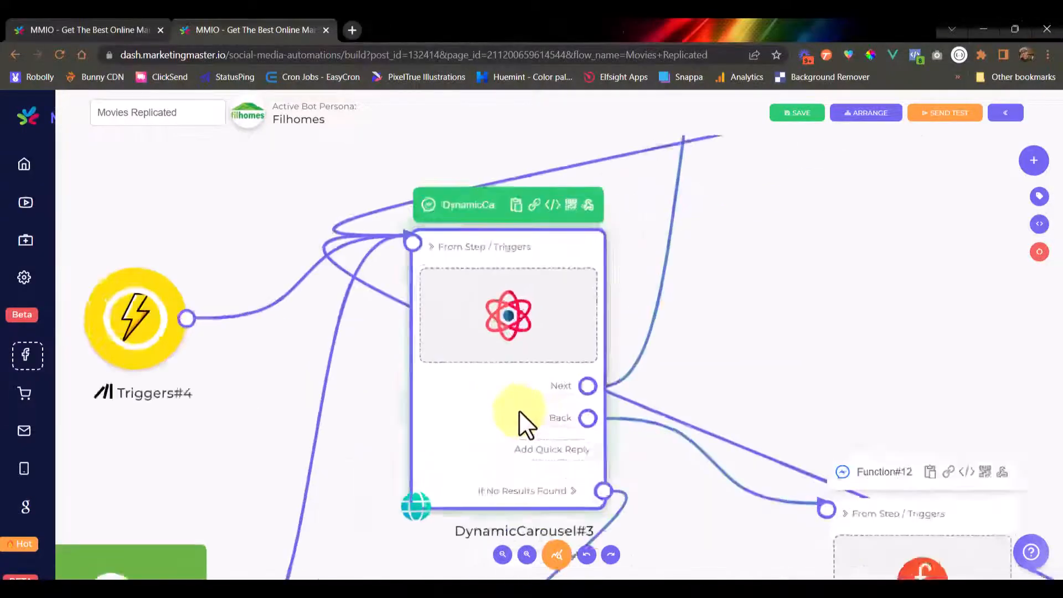
- Check the button text configured for the Next quick reply on DynamicCarousel#3
{"action": "scroll", "coordinate": [523, 407], "scroll_direction": "up", "scroll_amount": 5}
{"action": "left_click", "coordinate": [637, 340]}
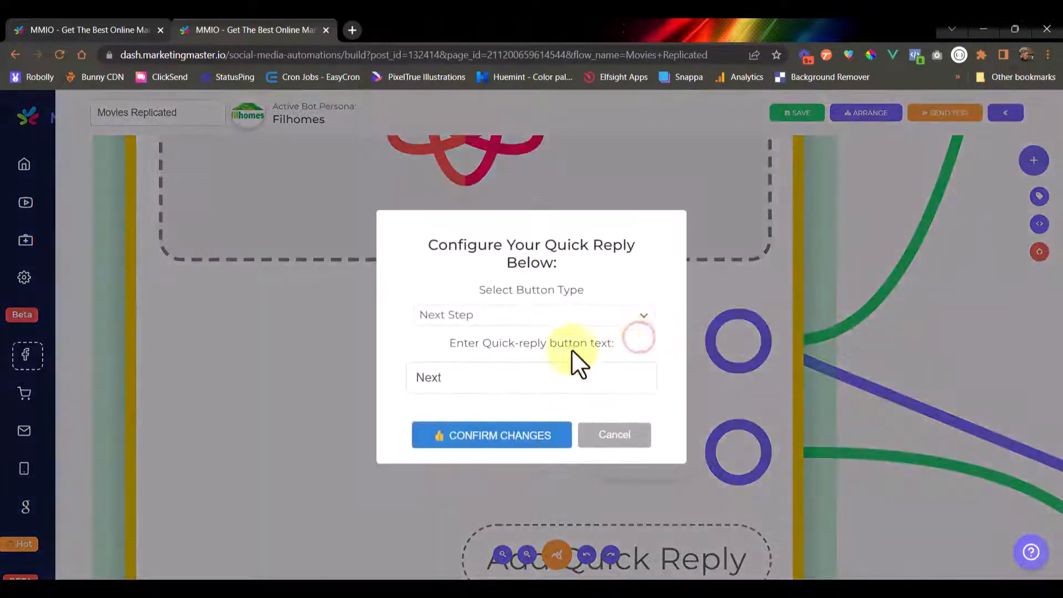
{"action": "double_click", "coordinate": [468, 377]}
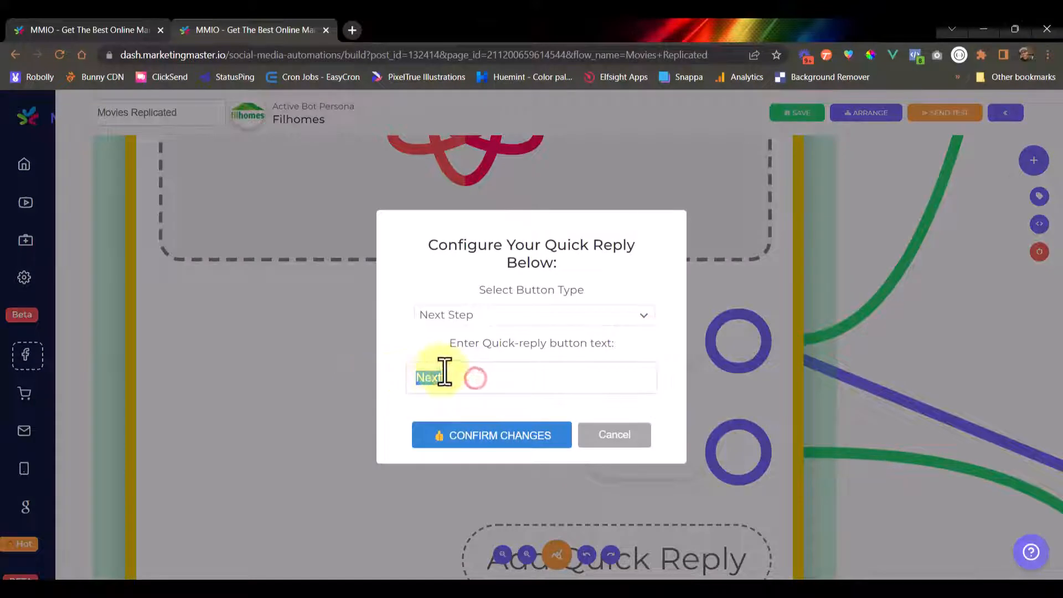
{"action": "left_click", "coordinate": [474, 380]}
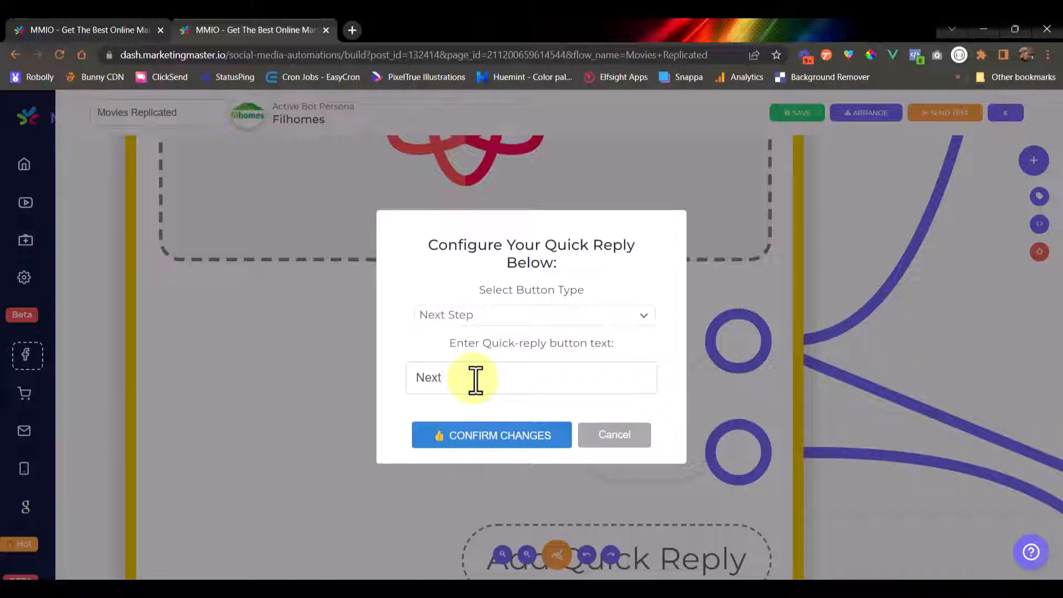
{"action": "left_click", "coordinate": [647, 437]}
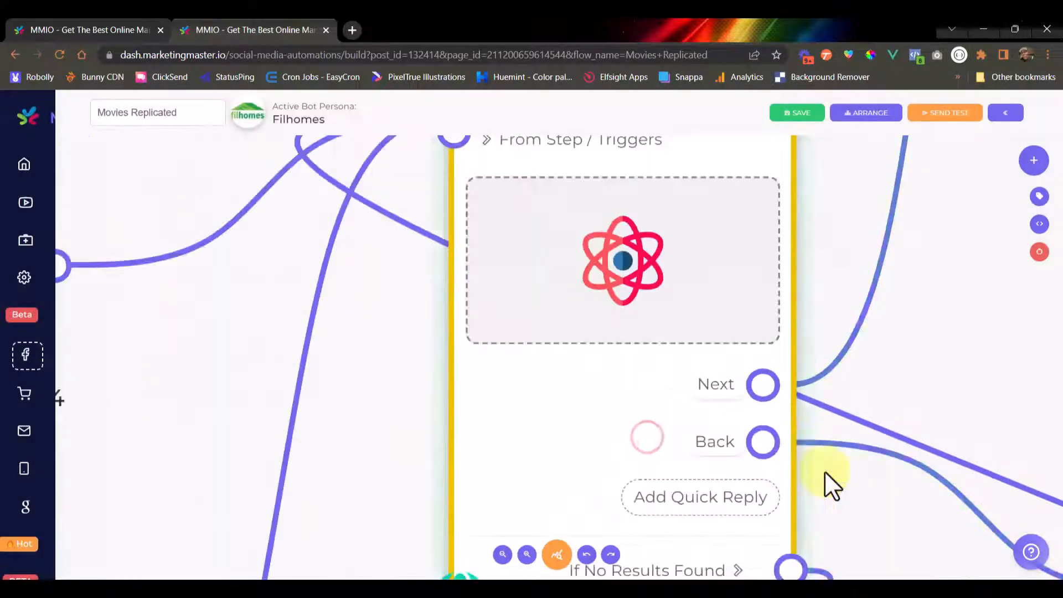
- Start a new user-specific custom variable named Demo Movies Next Label and copy its name
{"action": "left_click_drag", "start_coordinate": [864, 493], "coordinate": [743, 444]}
{"action": "scroll", "coordinate": [743, 443], "scroll_direction": "down", "scroll_amount": 5}
{"action": "left_click_drag", "start_coordinate": [964, 271], "coordinate": [897, 305]}
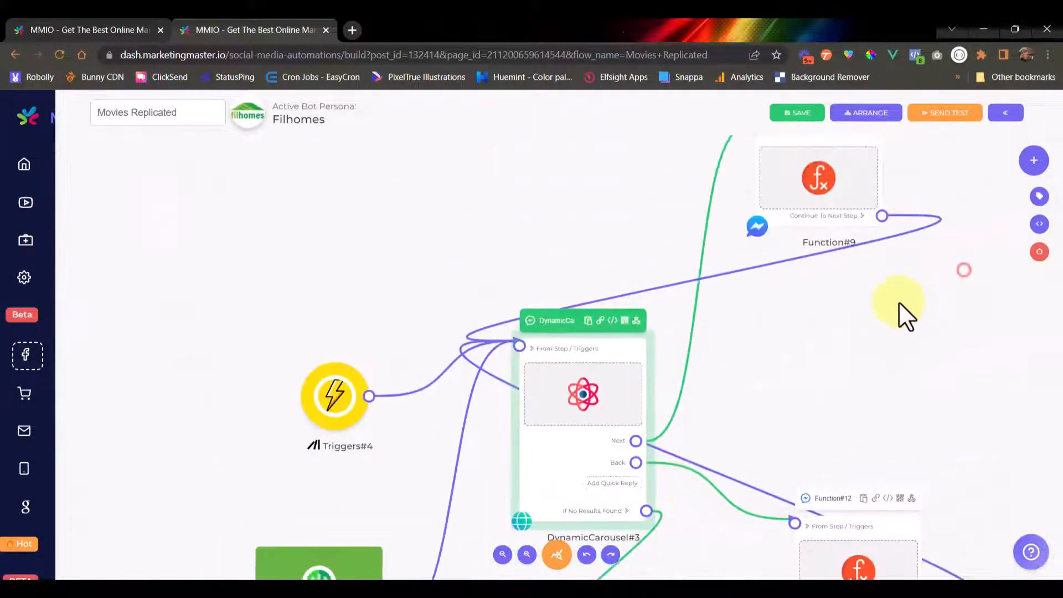
{"action": "left_click", "coordinate": [1040, 224]}
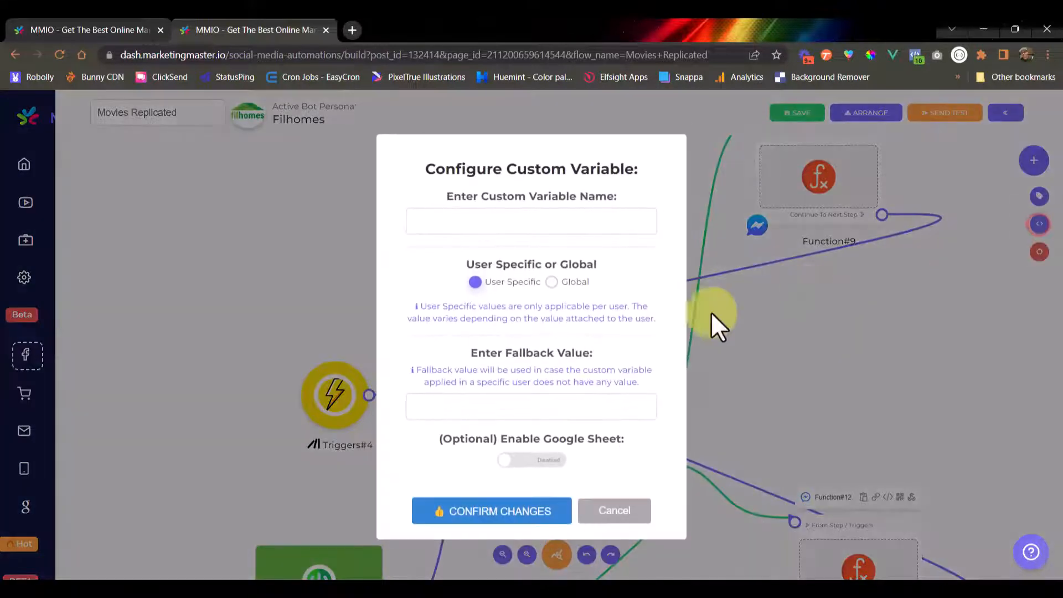
{"action": "left_click", "coordinate": [532, 217]}
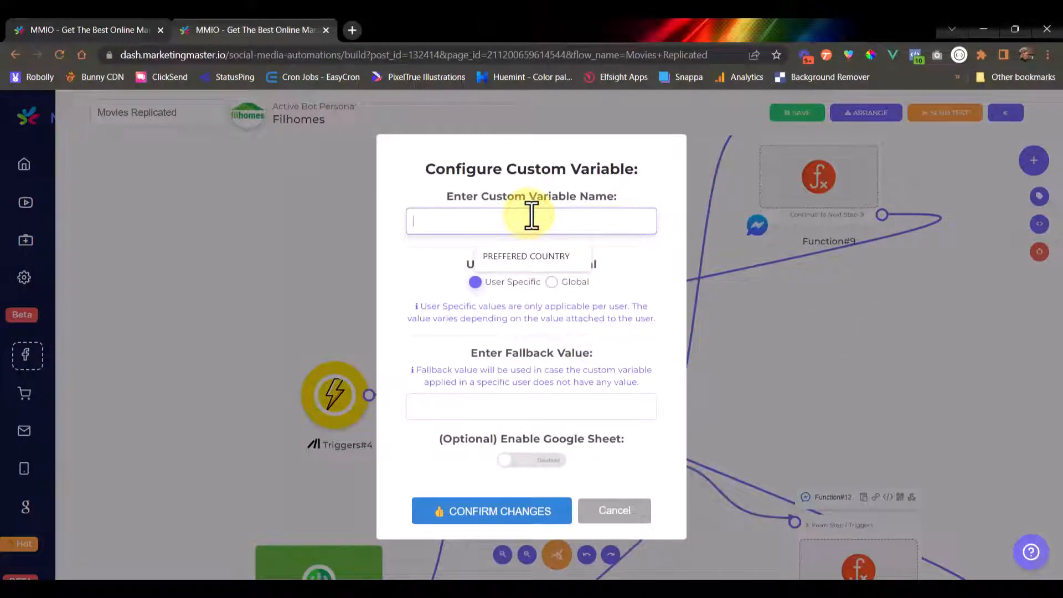
{"action": "type", "text": "Demo Mo"}
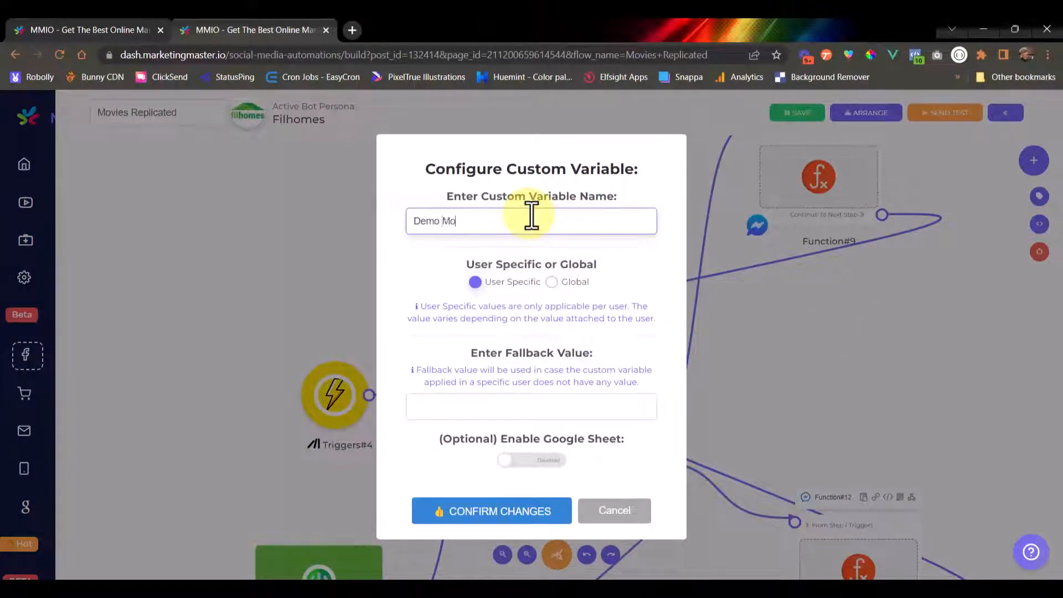
{"action": "type", "text": "vies Next Label"}
{"action": "key", "text": "ctrl+a"}
{"action": "key", "text": "ctrl+c"}
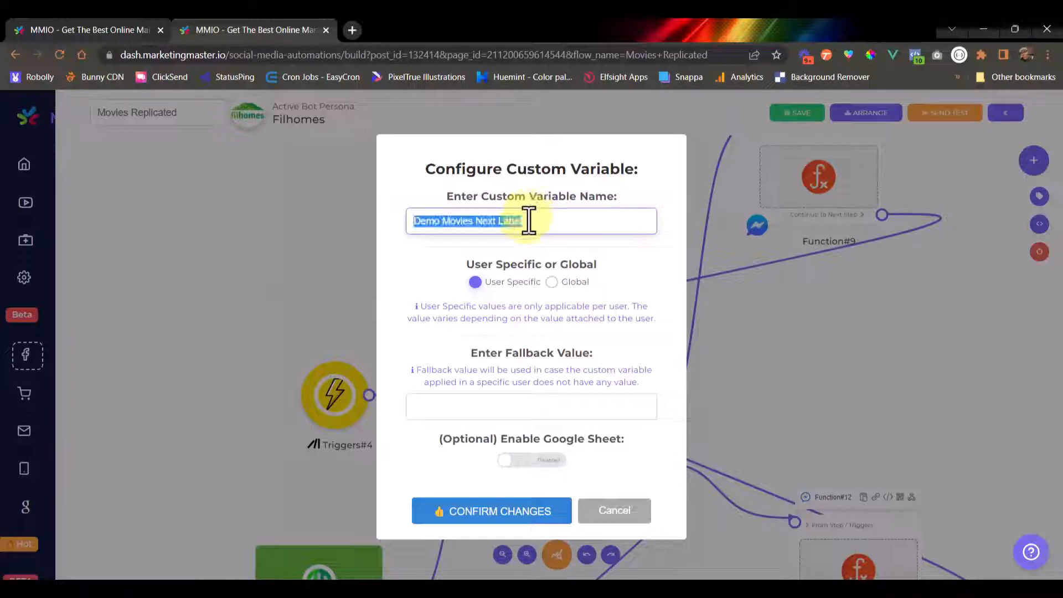
- Set the fallback value to Next 1 - 20 and create the Demo Movies Next Label variable
{"action": "left_click", "coordinate": [508, 405]}
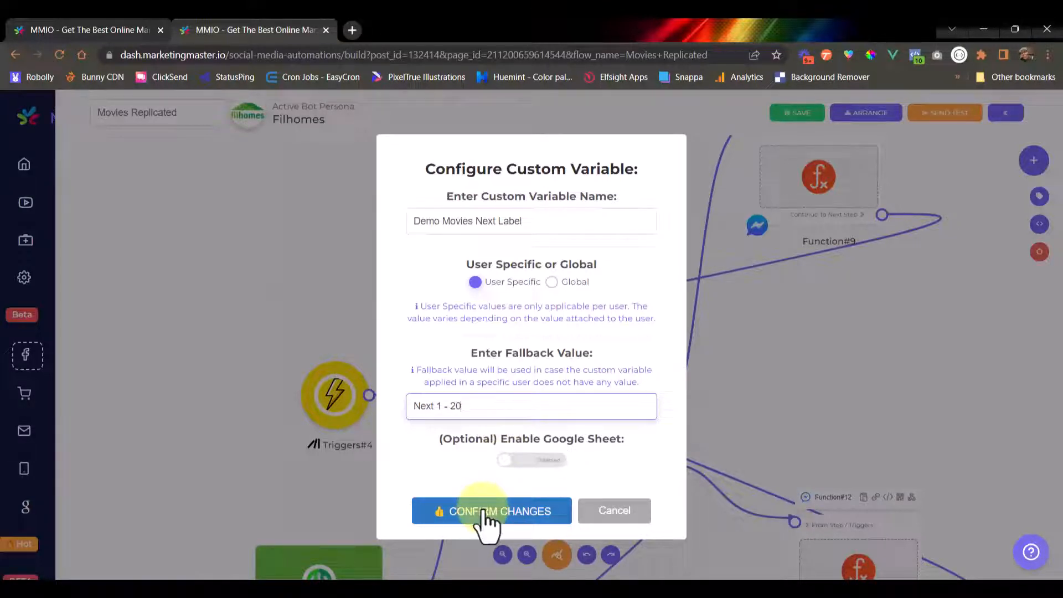
{"action": "left_click_drag", "start_coordinate": [472, 354], "coordinate": [575, 354]}
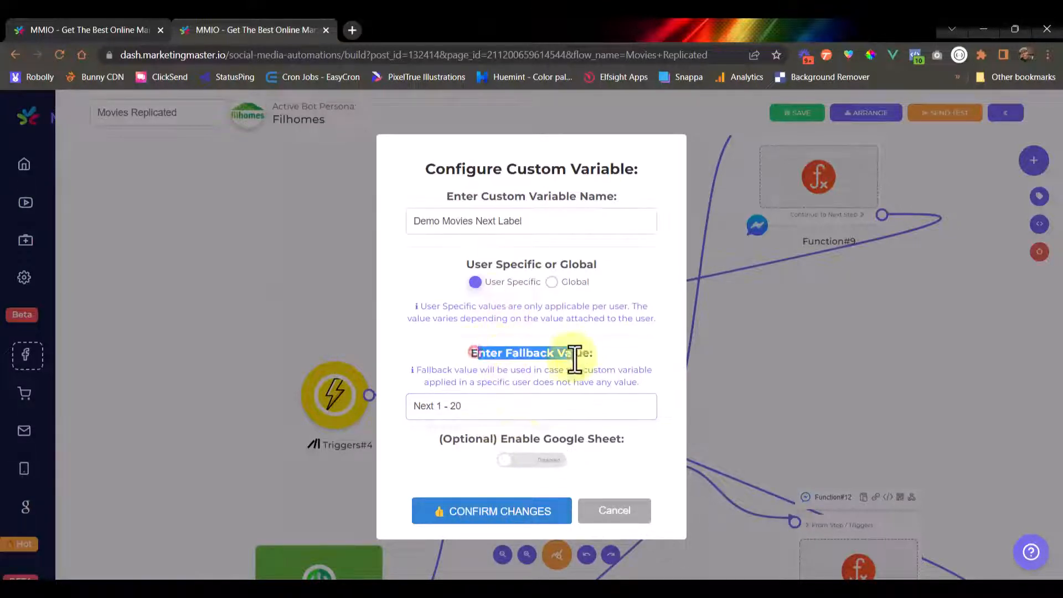
{"action": "left_click", "coordinate": [484, 514]}
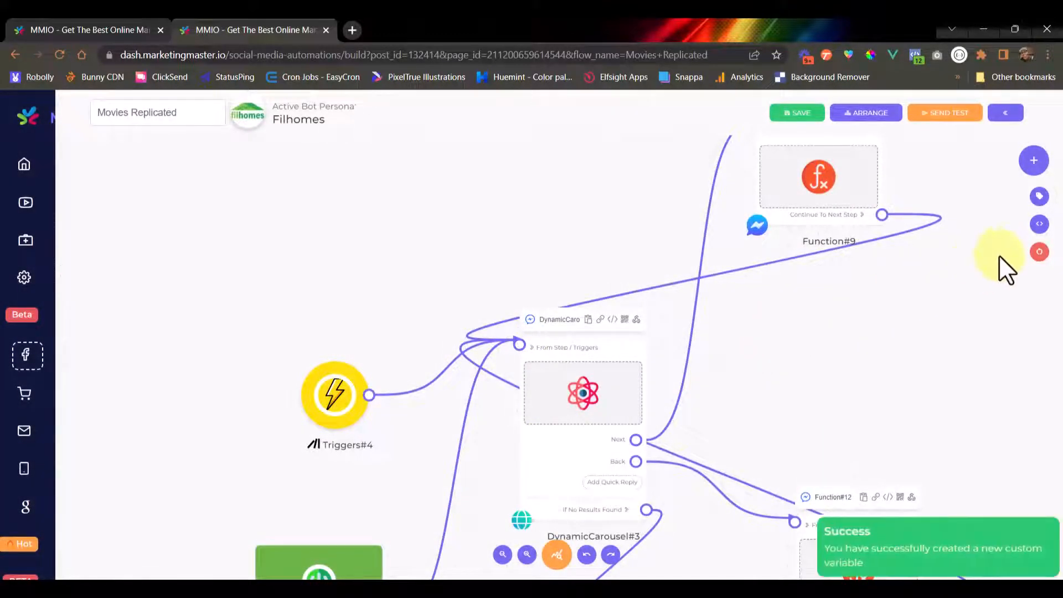
- Create a second user-specific custom variable named Demo Movies Back Label with the fallback value Back 1 - 20
{"action": "left_click", "coordinate": [1039, 224]}
{"action": "left_click", "coordinate": [520, 225]}
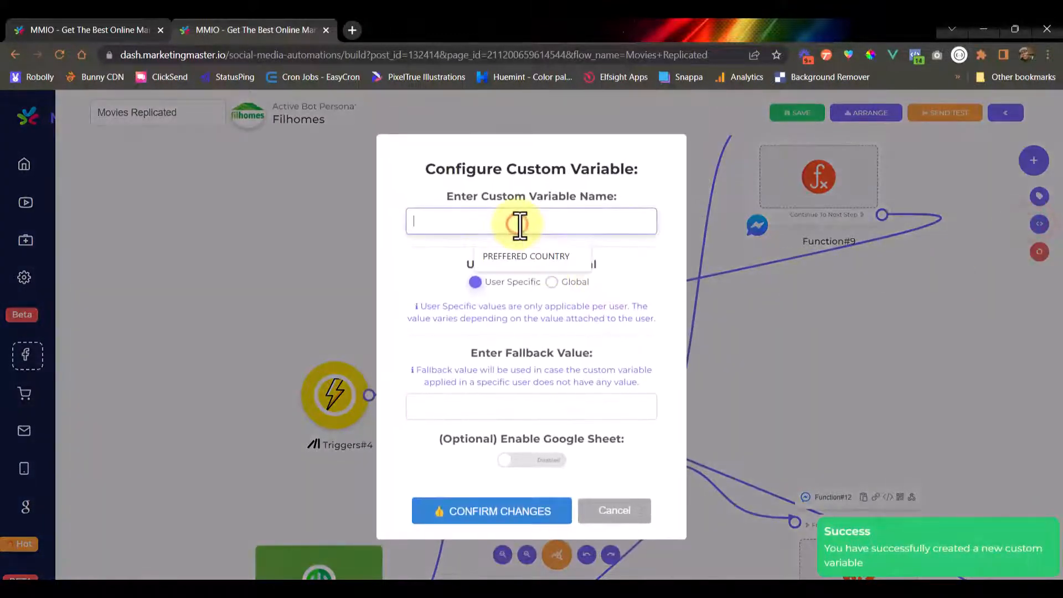
{"action": "key", "text": "ctrl+v"}
{"action": "double_click", "coordinate": [488, 221]}
{"action": "type", "text": "Back"}
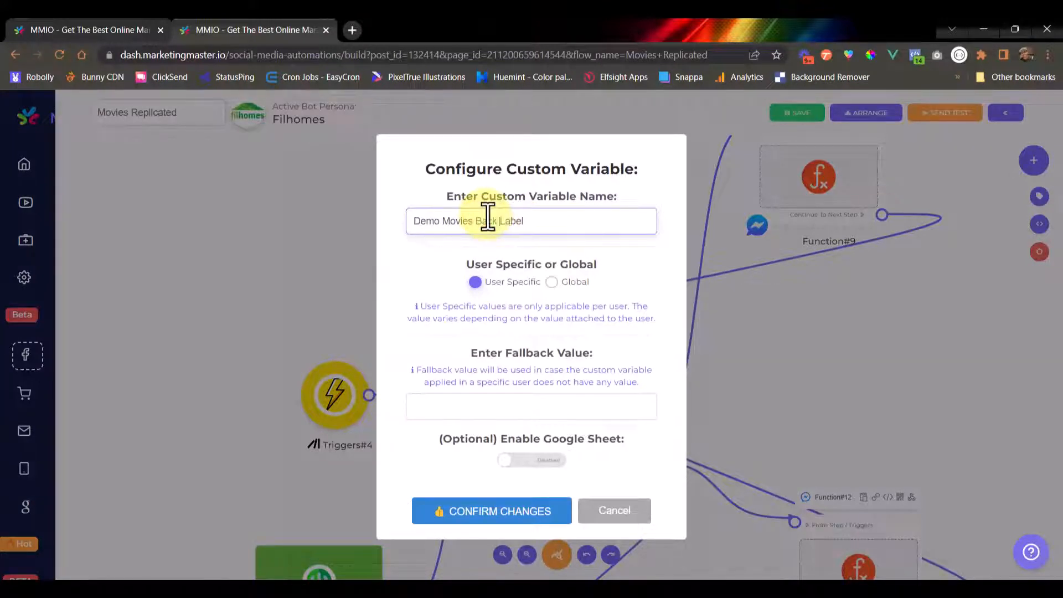
{"action": "left_click", "coordinate": [470, 409]}
{"action": "type", "text": "Back 1 - 20"}
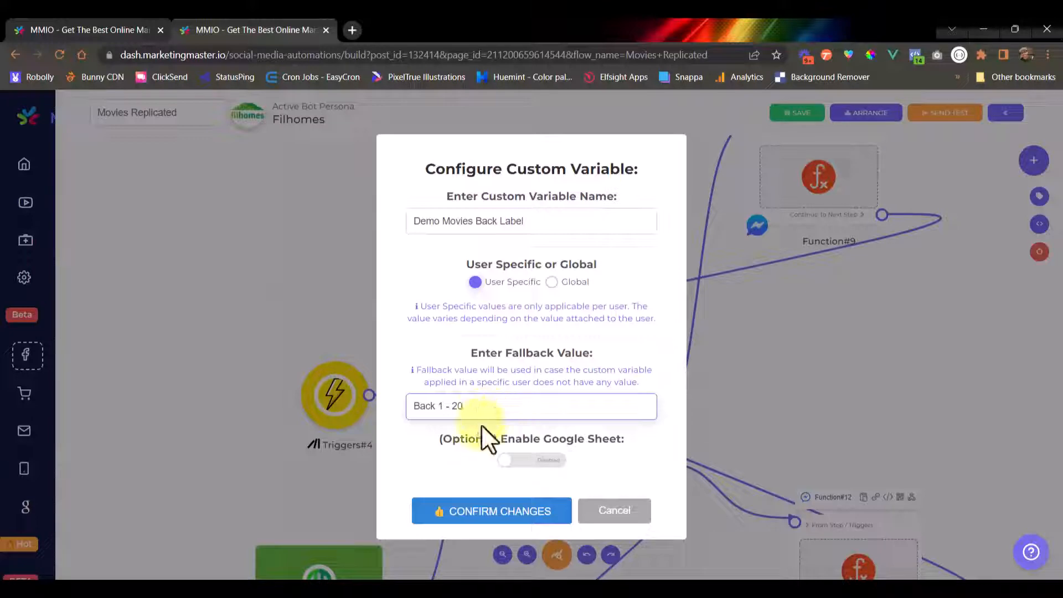
{"action": "left_click", "coordinate": [498, 512]}
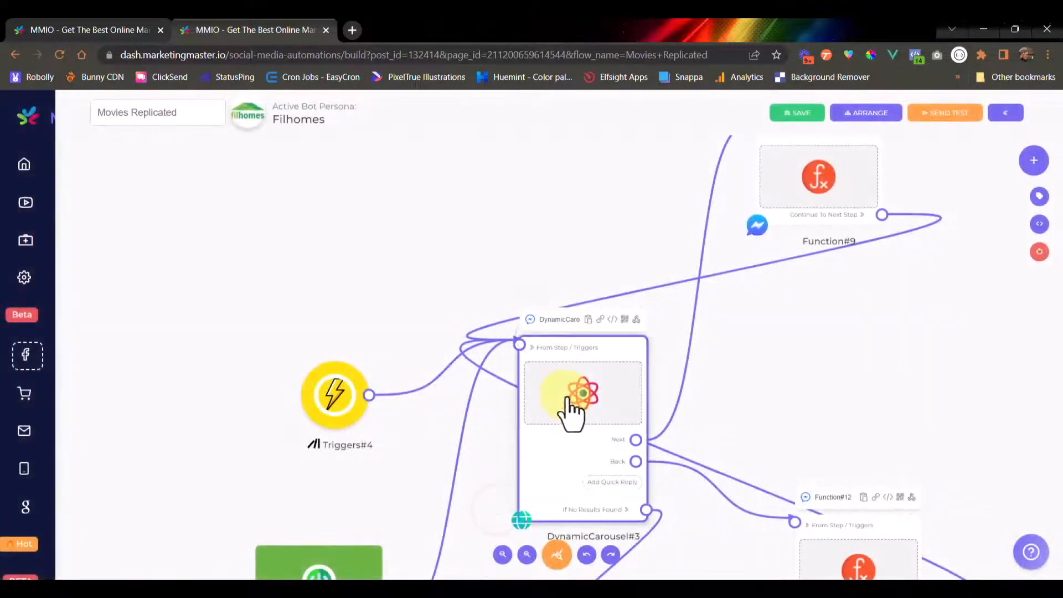
{"action": "left_click", "coordinate": [569, 398]}
{"action": "scroll", "coordinate": [714, 401], "scroll_direction": "down", "scroll_amount": 1}
{"action": "left_click_drag", "start_coordinate": [747, 416], "coordinate": [685, 357]}
{"action": "scroll", "coordinate": [598, 386], "scroll_direction": "up", "scroll_amount": 6}
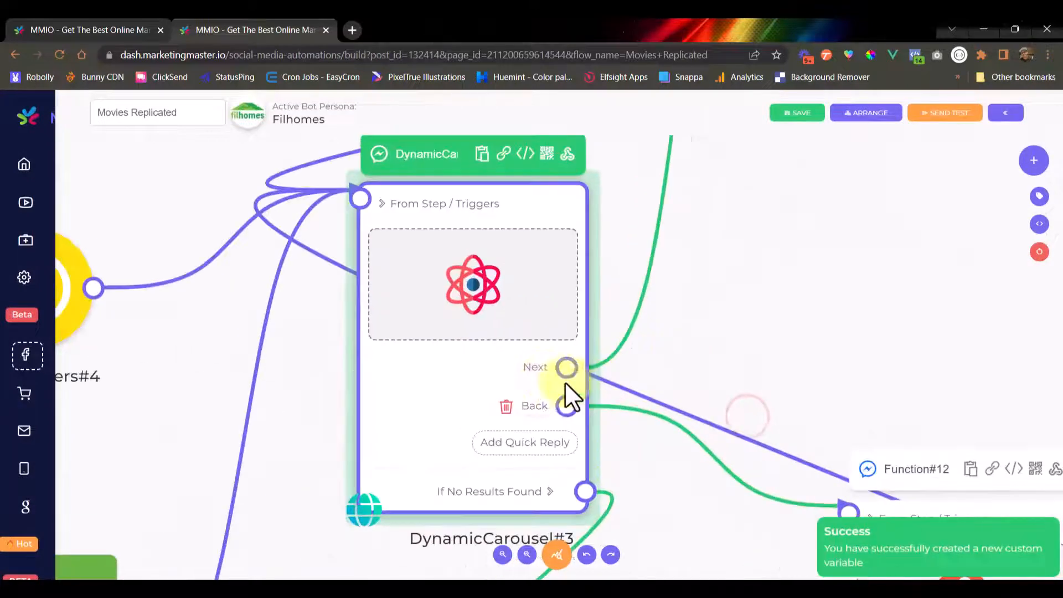
{"action": "left_click", "coordinate": [534, 370]}
{"action": "double_click", "coordinate": [439, 378]}
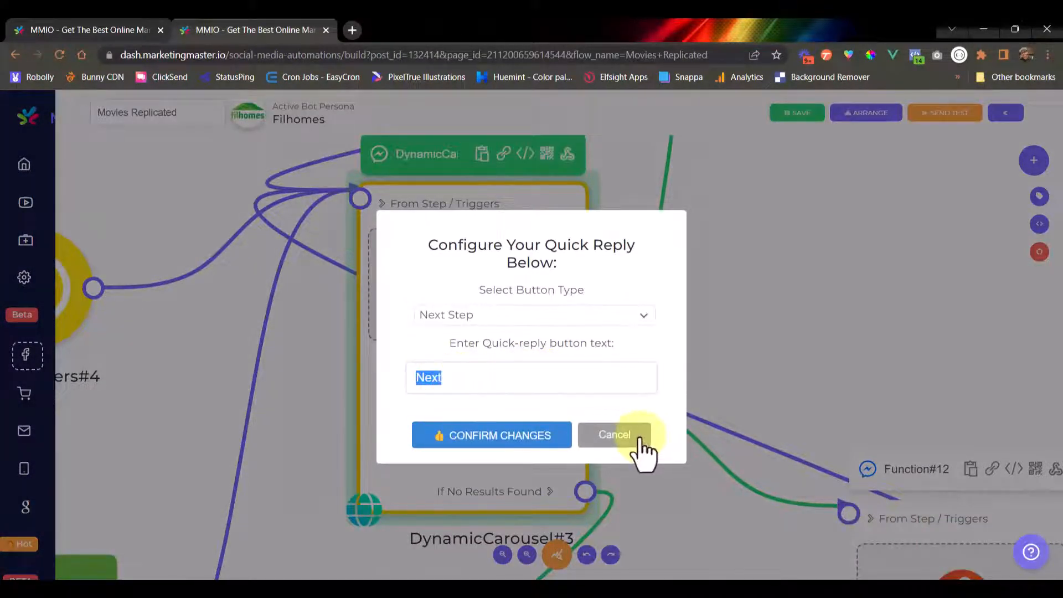
{"action": "left_click", "coordinate": [623, 437]}
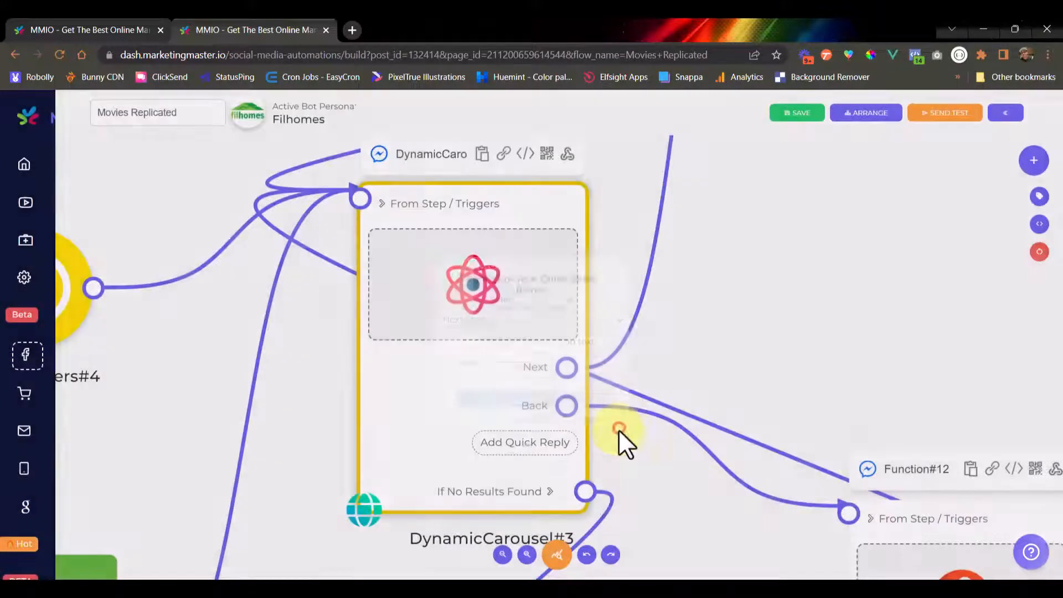
- Insert the Demo Movies Next Label variable as a new query parameter value in DynamicCarousel#3's data source to get its placeholder
{"action": "left_click", "coordinate": [466, 300]}
{"action": "left_click", "coordinate": [731, 409]}
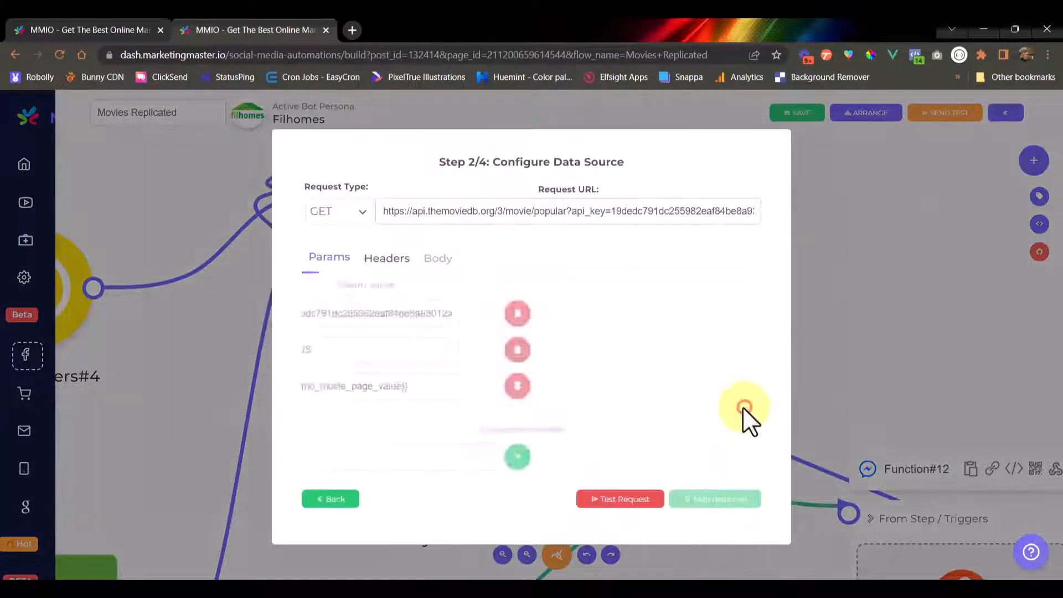
{"action": "left_click", "coordinate": [702, 455]}
{"action": "left_click", "coordinate": [701, 404]}
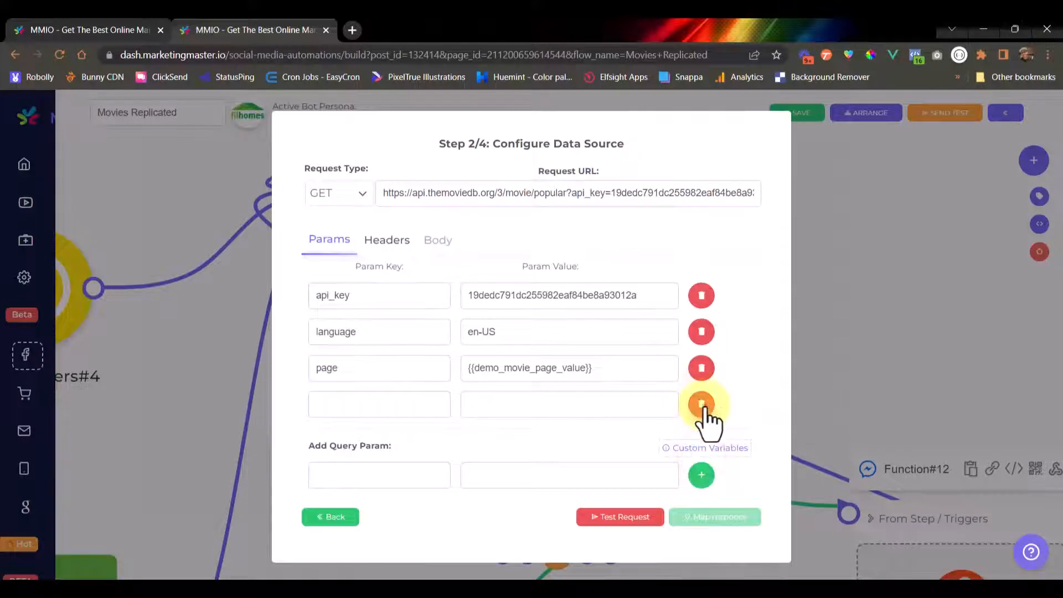
{"action": "left_click", "coordinate": [709, 429]}
{"action": "left_click", "coordinate": [825, 421]}
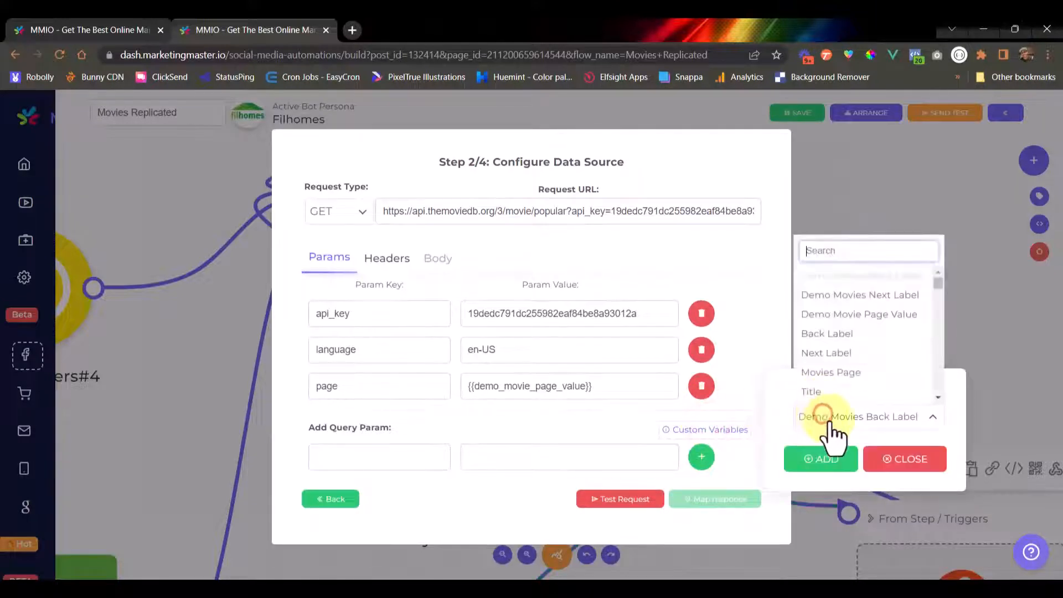
{"action": "left_click", "coordinate": [855, 294]}
{"action": "left_click", "coordinate": [825, 463]}
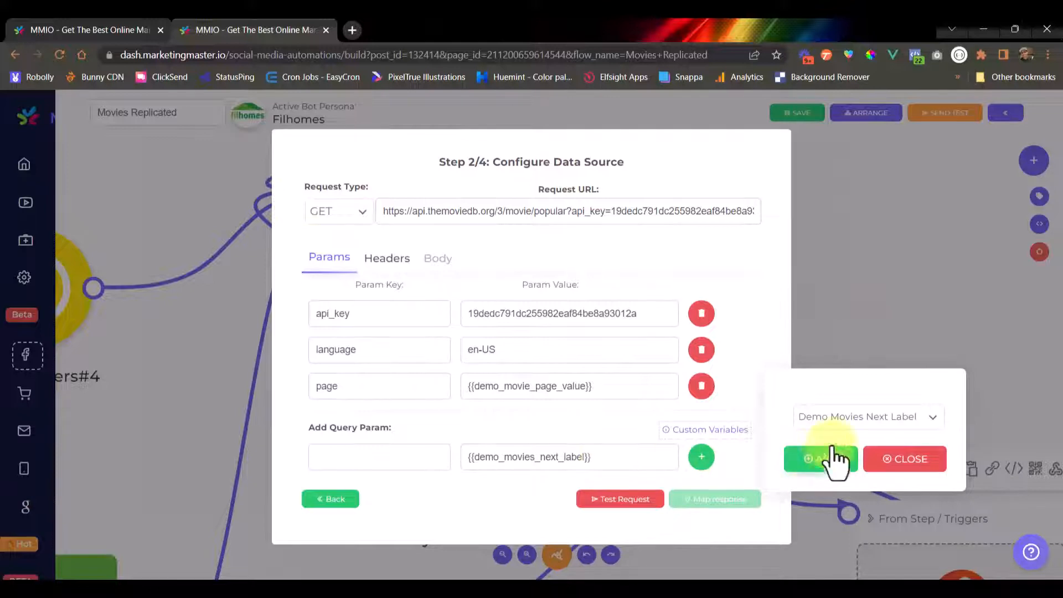
- Append the Demo Movies Back Label placeholder to the same query parameter value, and clear the field without adding the parameter
{"action": "left_click", "coordinate": [864, 419]}
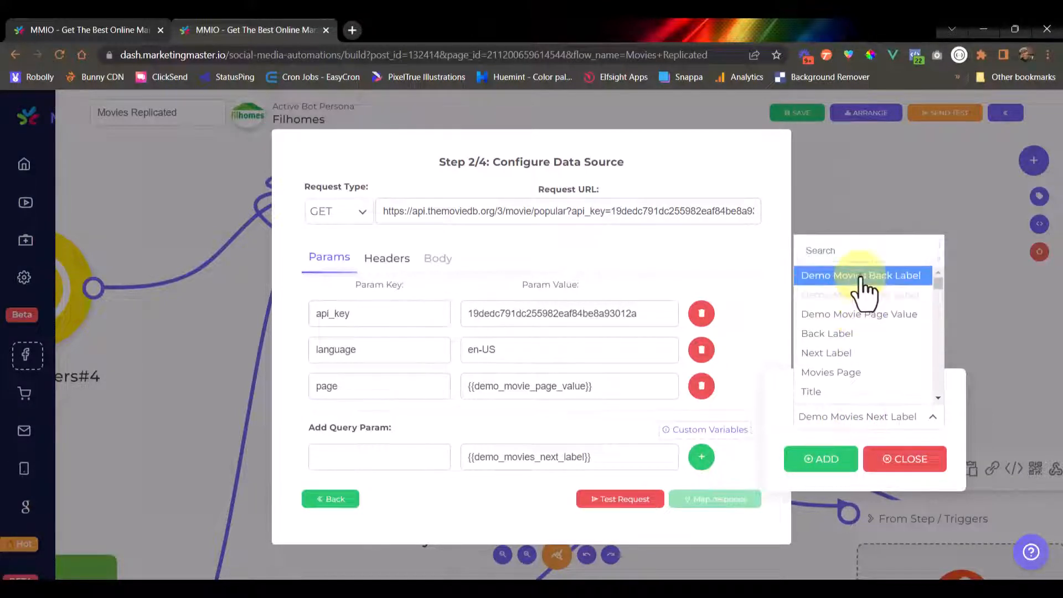
{"action": "left_click", "coordinate": [831, 277]}
{"action": "left_click", "coordinate": [825, 468]}
{"action": "left_click", "coordinate": [907, 462]}
{"action": "left_click", "coordinate": [636, 468]}
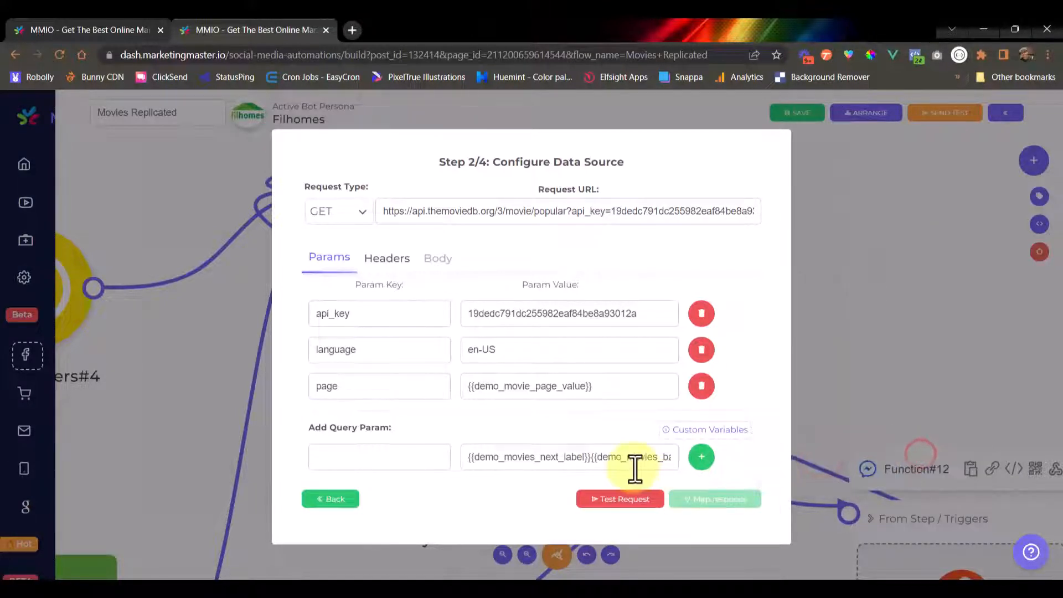
{"action": "key", "text": "ctrl+a"}
{"action": "key", "text": "BackSpace"}
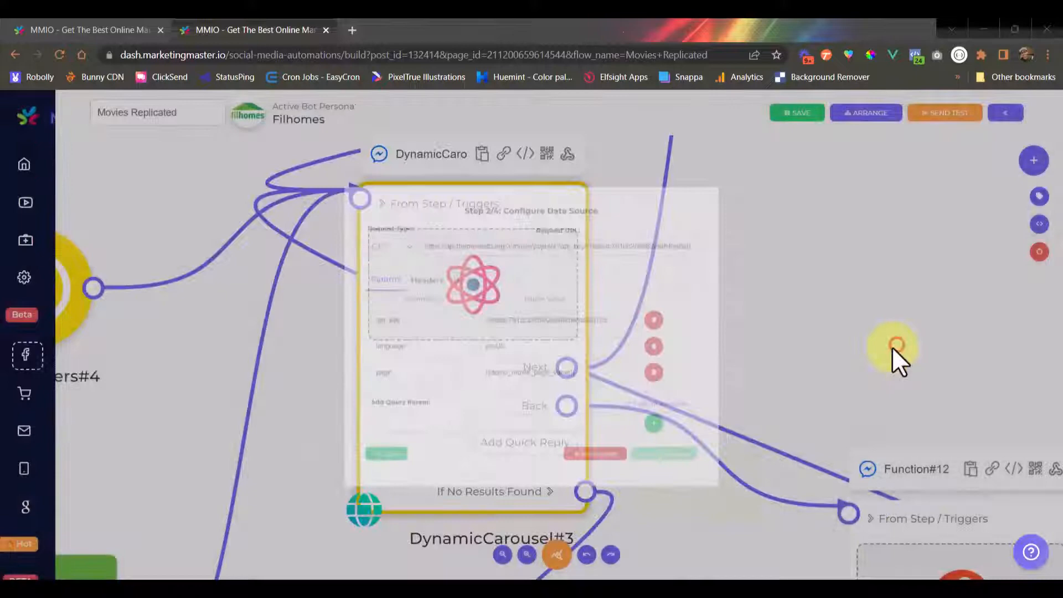
- Try to replace the Next quick reply's button text on DynamicCarousel#3 with the placeholder {{demo_movies_next_l
{"action": "scroll", "coordinate": [893, 356], "scroll_direction": "down", "scroll_amount": 5}
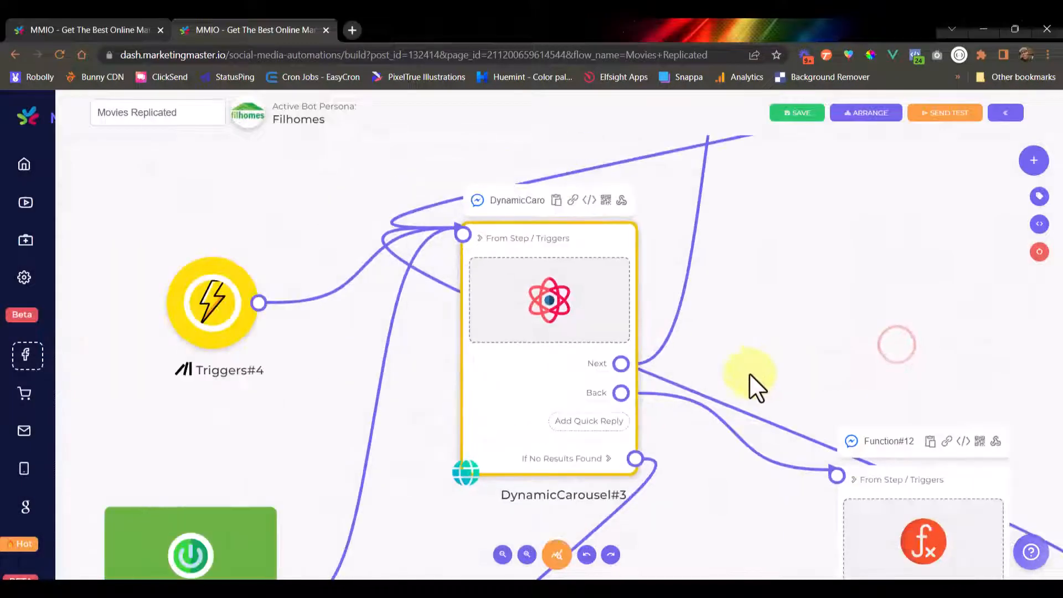
{"action": "scroll", "coordinate": [588, 282], "scroll_direction": "up", "scroll_amount": 5}
{"action": "left_click", "coordinate": [565, 286]}
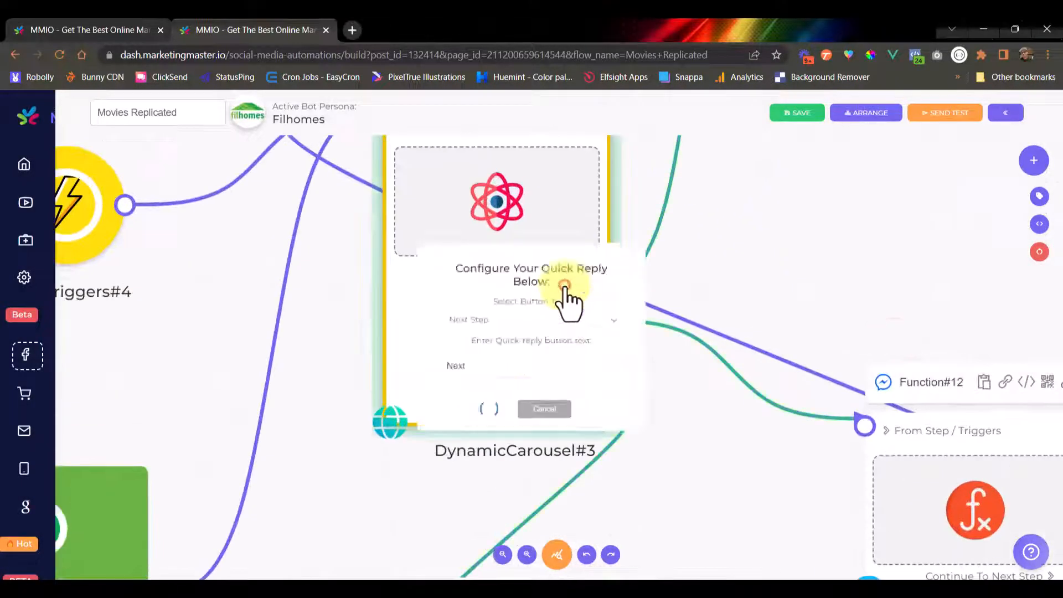
{"action": "left_click_drag", "start_coordinate": [468, 382], "coordinate": [385, 376]}
{"action": "key", "text": "BackSpace"}
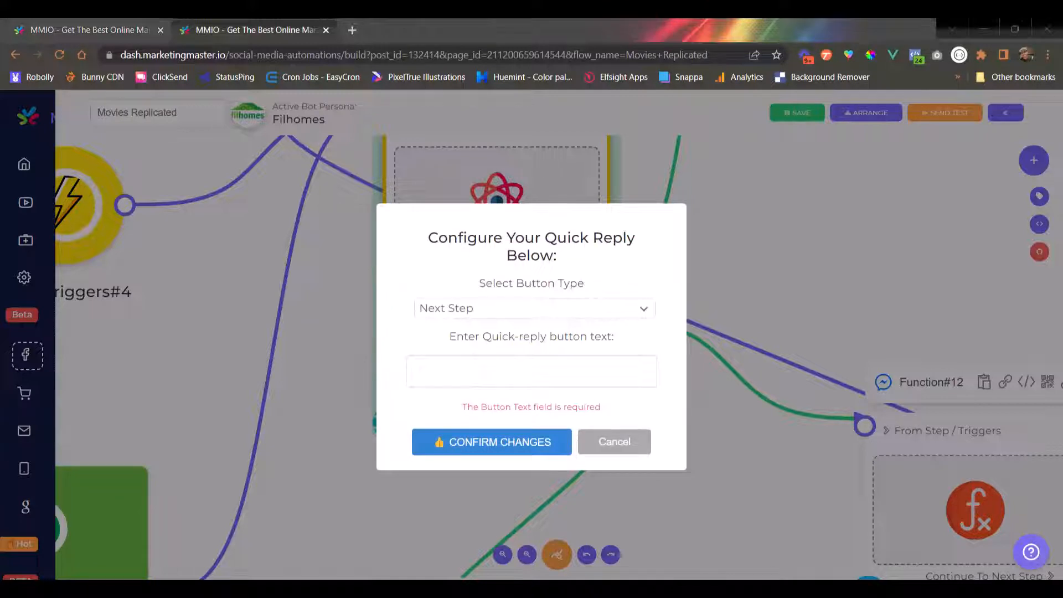
{"action": "left_click", "coordinate": [513, 373]}
{"action": "type", "text": "{{demo_movies_next_l"}
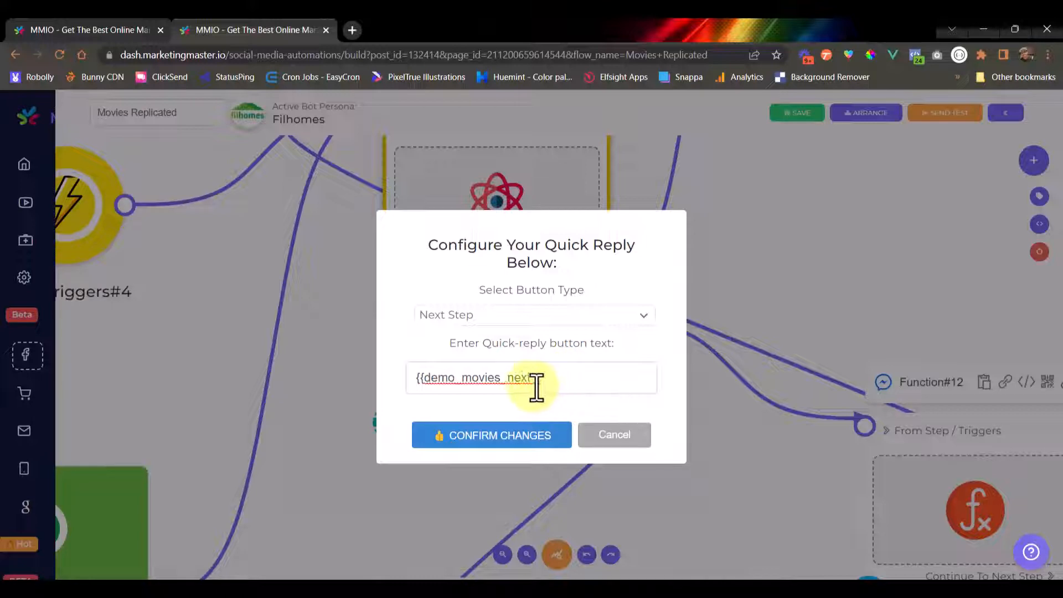
{"action": "left_click", "coordinate": [591, 435]}
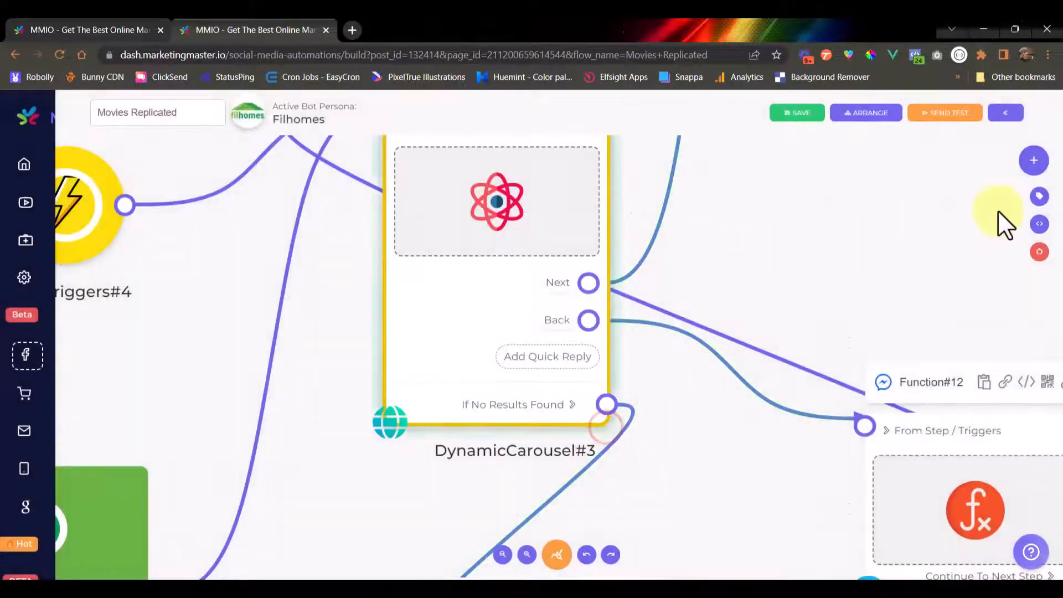
- Create a user-specific custom variable named Demo Next with a fallback value beginning with Next
{"action": "left_click", "coordinate": [1040, 224]}
{"action": "left_click", "coordinate": [537, 222]}
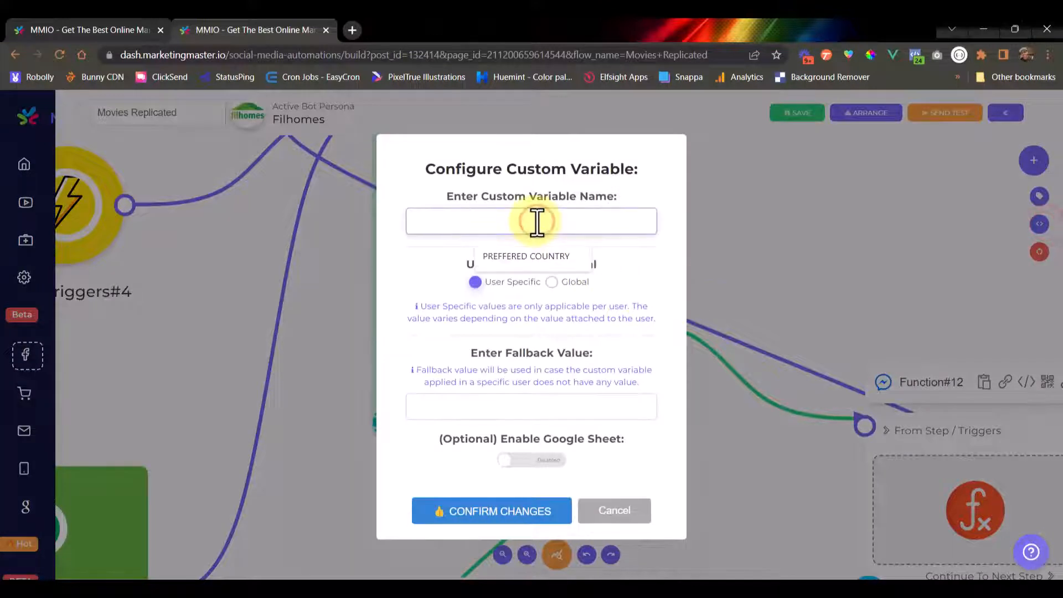
{"action": "type", "text": "Demo Next"}
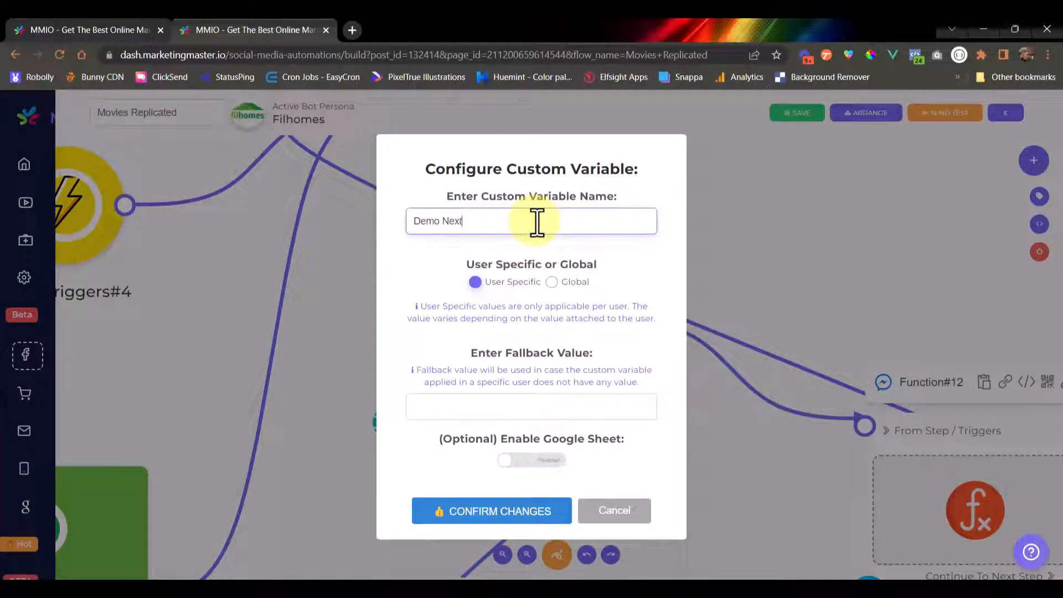
{"action": "triple_click", "coordinate": [506, 222]}
{"action": "left_click", "coordinate": [439, 408]}
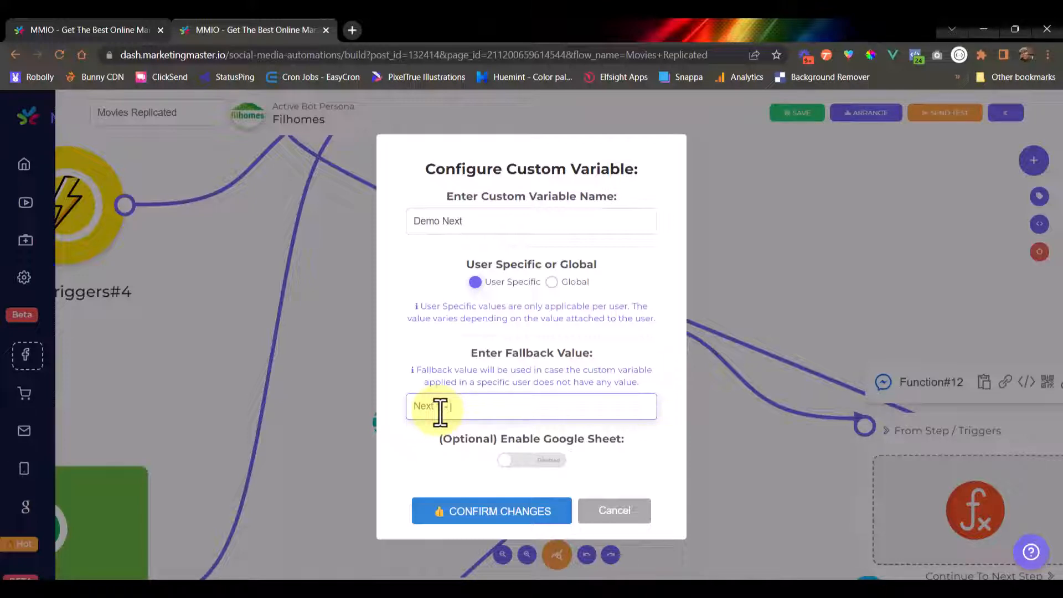
{"action": "left_click", "coordinate": [464, 514]}
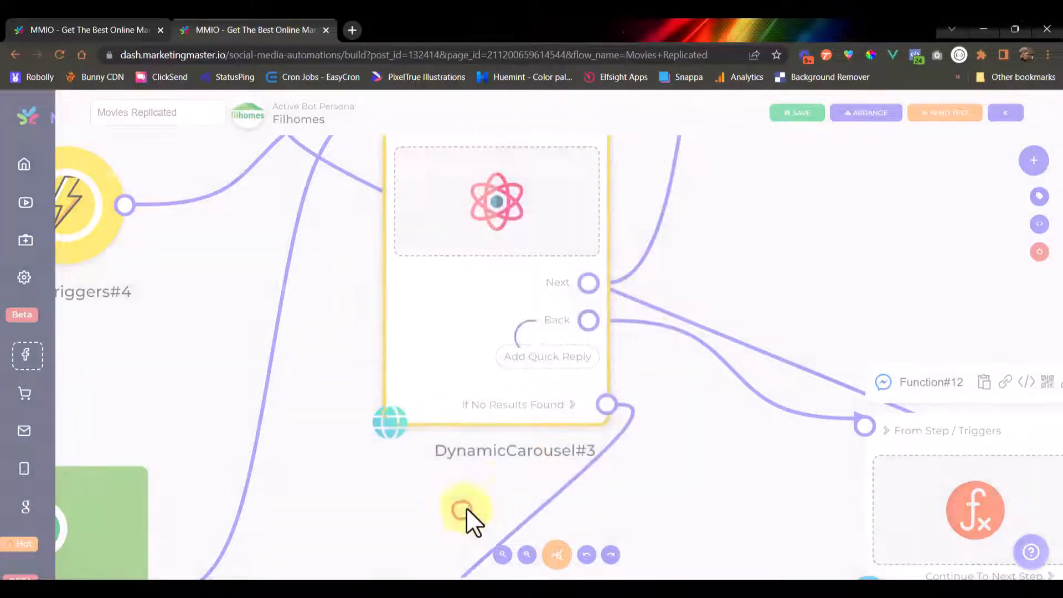
- Replace the Next quick reply's button text on DynamicCarousel#3 with the placeholder {{demo_next}}, copy that placeholder, and confirm the change
{"action": "left_click", "coordinate": [558, 283]}
{"action": "double_click", "coordinate": [483, 379]}
{"action": "type", "text": "{{demo_inde"}
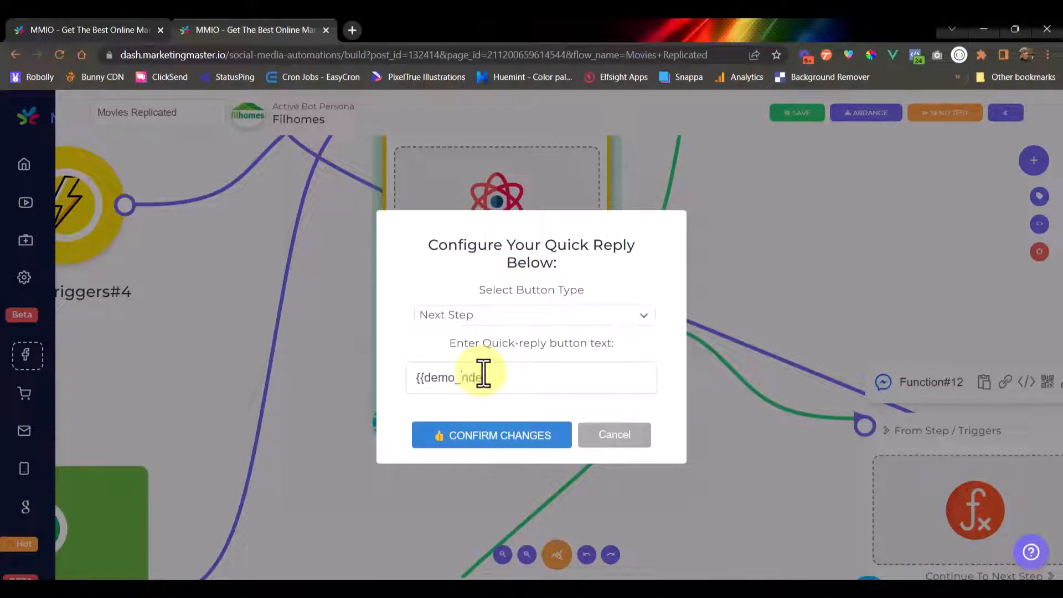
{"action": "type", "text": "_ndext"}
{"action": "key", "text": "BackSpace"}
{"action": "key", "text": "BackSpace"}
{"action": "key", "text": "BackSpace"}
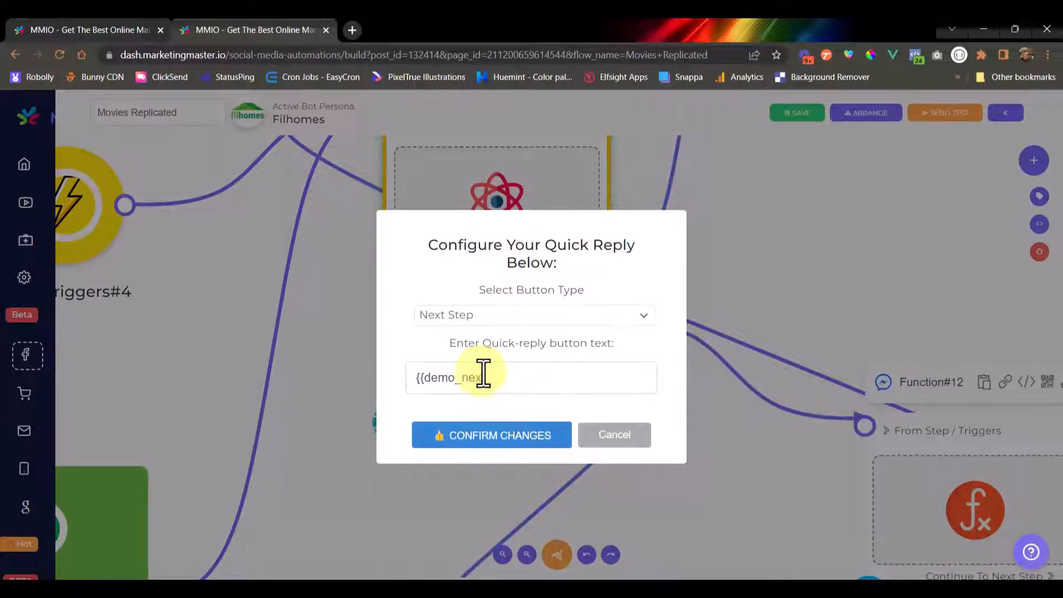
{"action": "type", "text": "t}}"}
{"action": "key", "text": "ctrl+a"}
{"action": "key", "text": "ctrl+c"}
{"action": "left_click", "coordinate": [503, 437]}
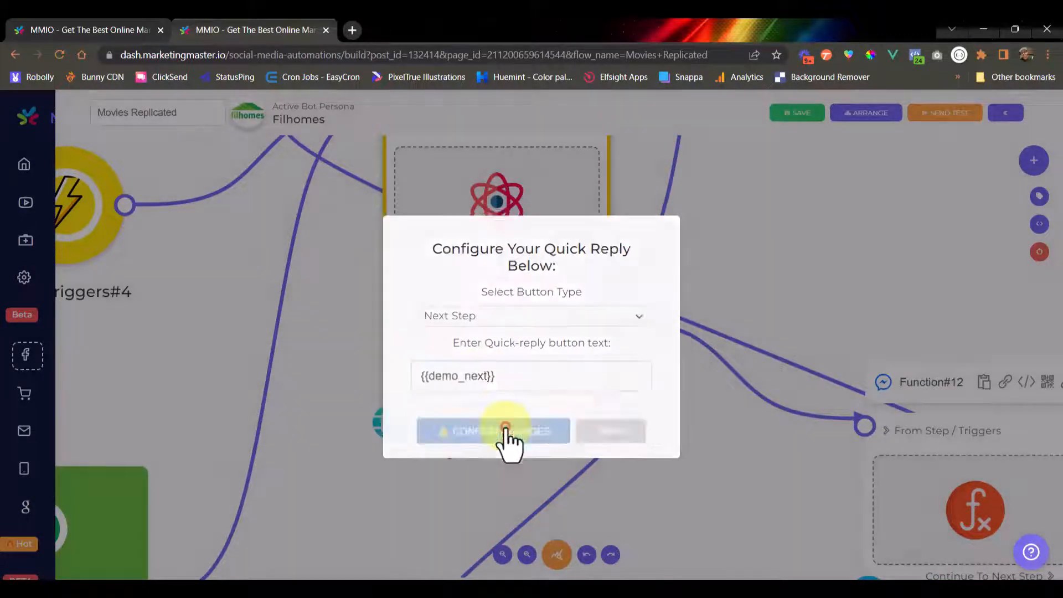
- Create a user-specific custom variable named Demo Back with the fallback value Back 1 - 20
{"action": "left_click", "coordinate": [1040, 224]}
{"action": "left_click", "coordinate": [482, 228]}
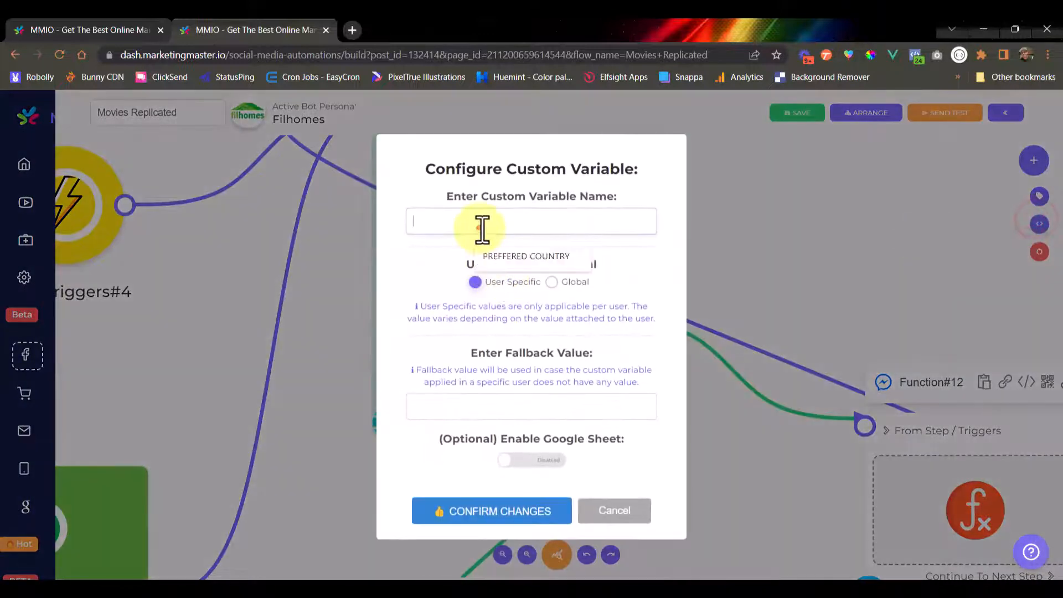
{"action": "type", "text": "Demo Back"}
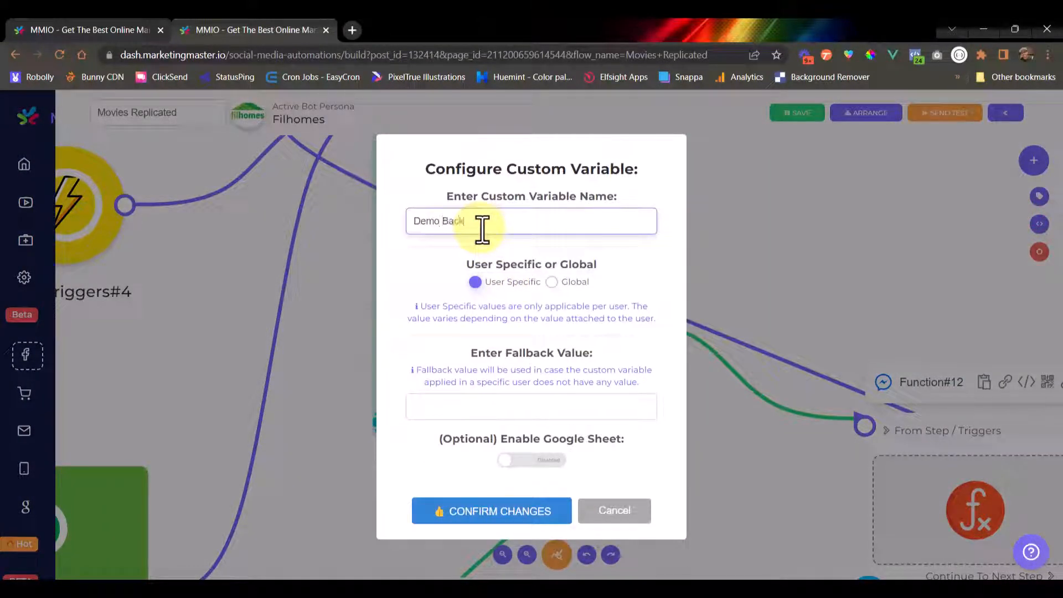
{"action": "left_click", "coordinate": [441, 407]}
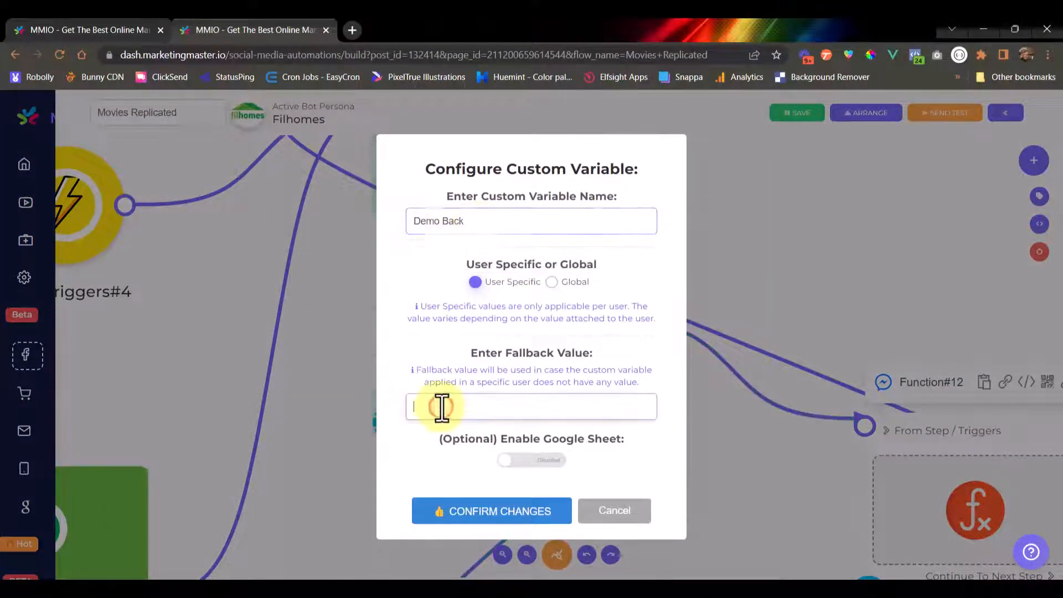
{"action": "type", "text": "Back"}
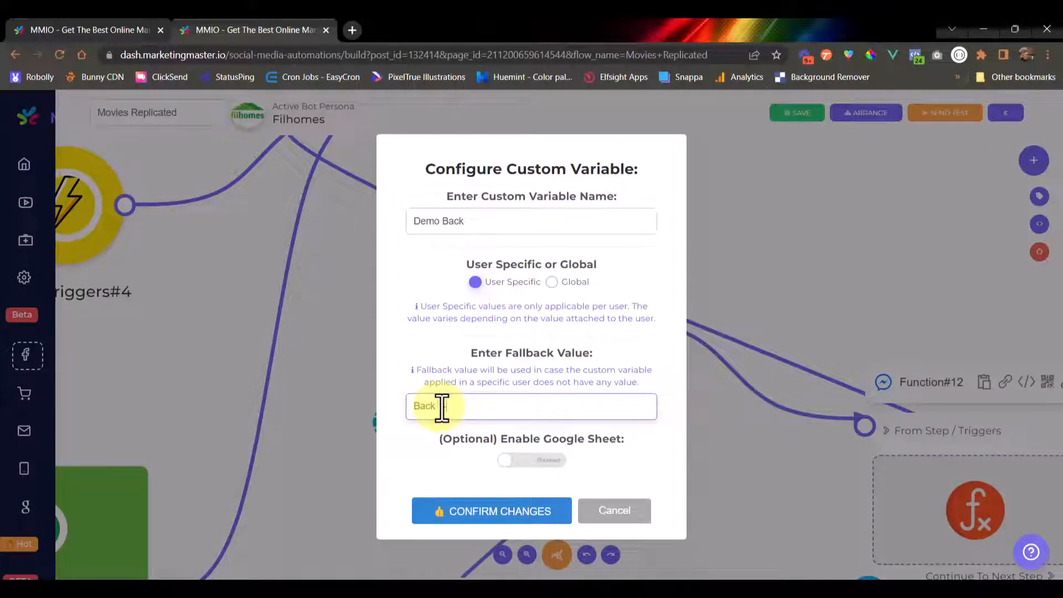
{"action": "type", "text": " 1 - 20"}
{"action": "left_click", "coordinate": [491, 513]}
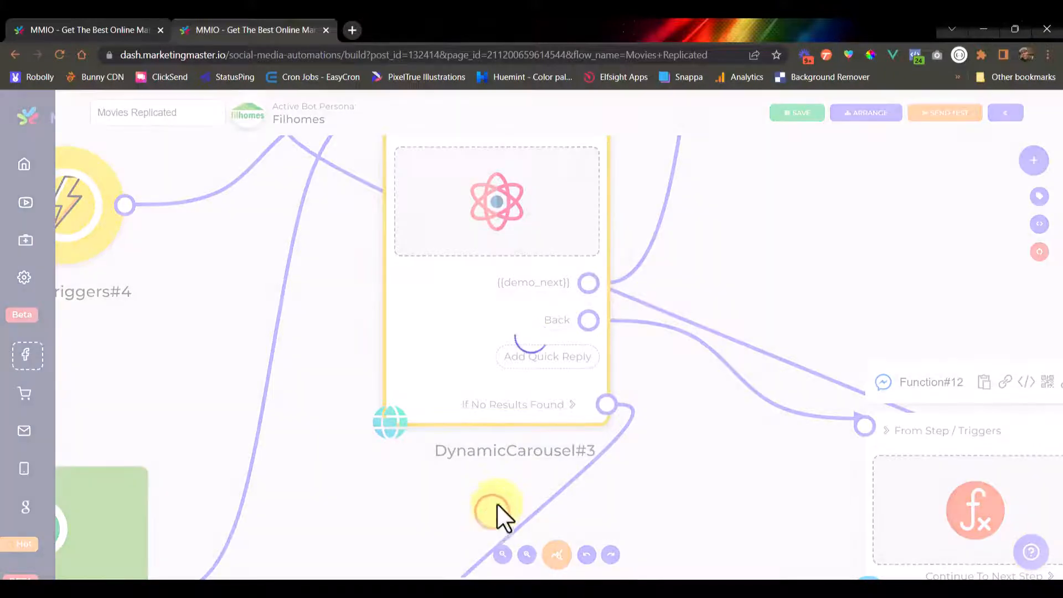
- Replace the Back quick reply's button text on DynamicCarousel#3 with the placeholder {{demo_back}}
{"action": "left_click", "coordinate": [562, 324]}
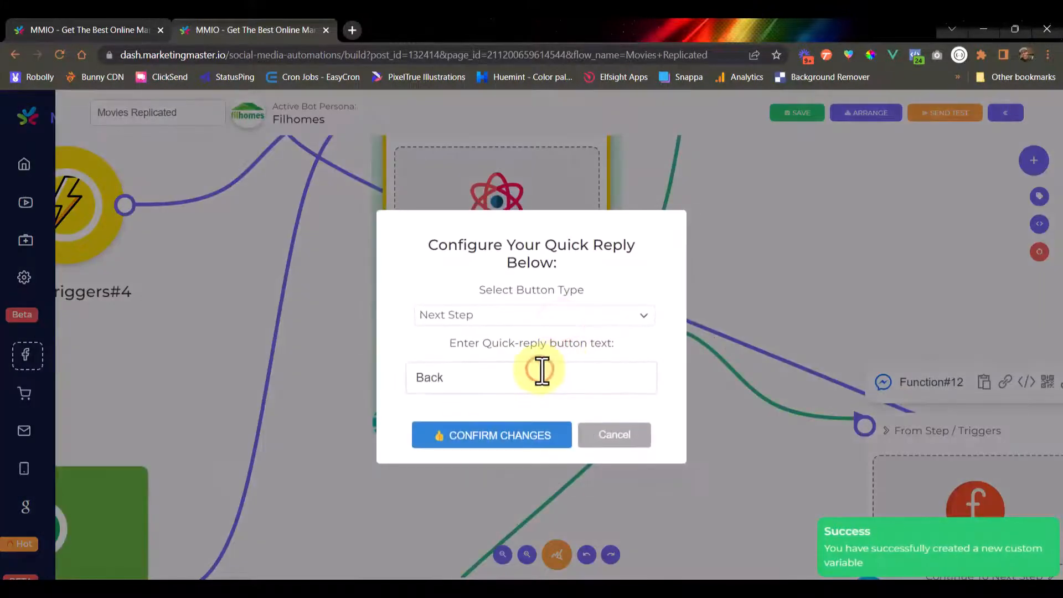
{"action": "key", "text": "BackSpace"}
{"action": "key", "text": "BackSpace"}
{"action": "key", "text": "BackSpace"}
{"action": "key", "text": "BackSpace"}
{"action": "key", "text": "ctrl+v"}
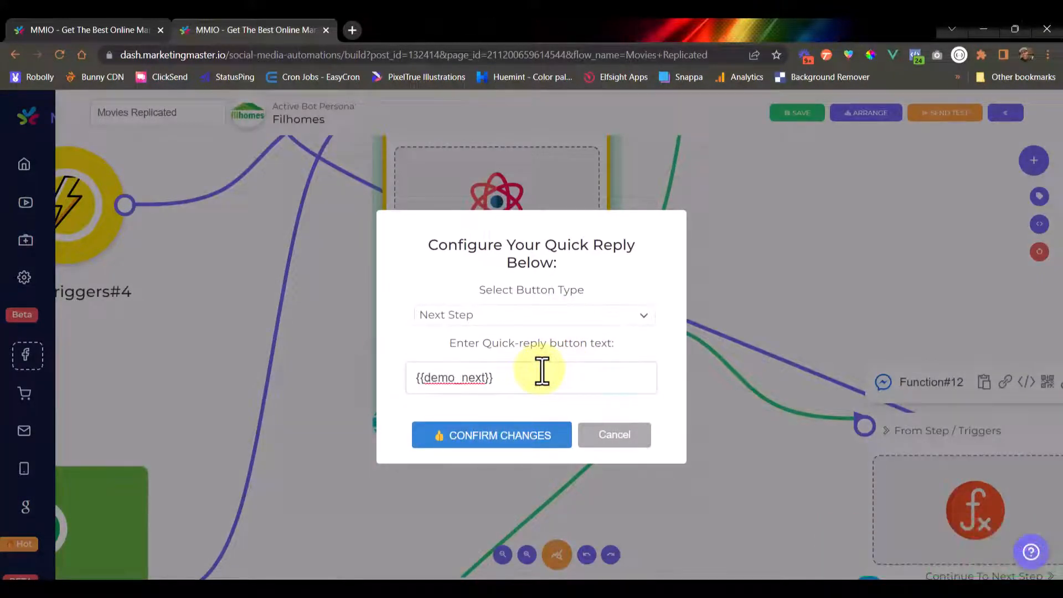
{"action": "key", "text": "BackSpace"}
{"action": "key", "text": "BackSpace"}
{"action": "key", "text": "BackSpace"}
{"action": "key", "text": "BackSpace"}
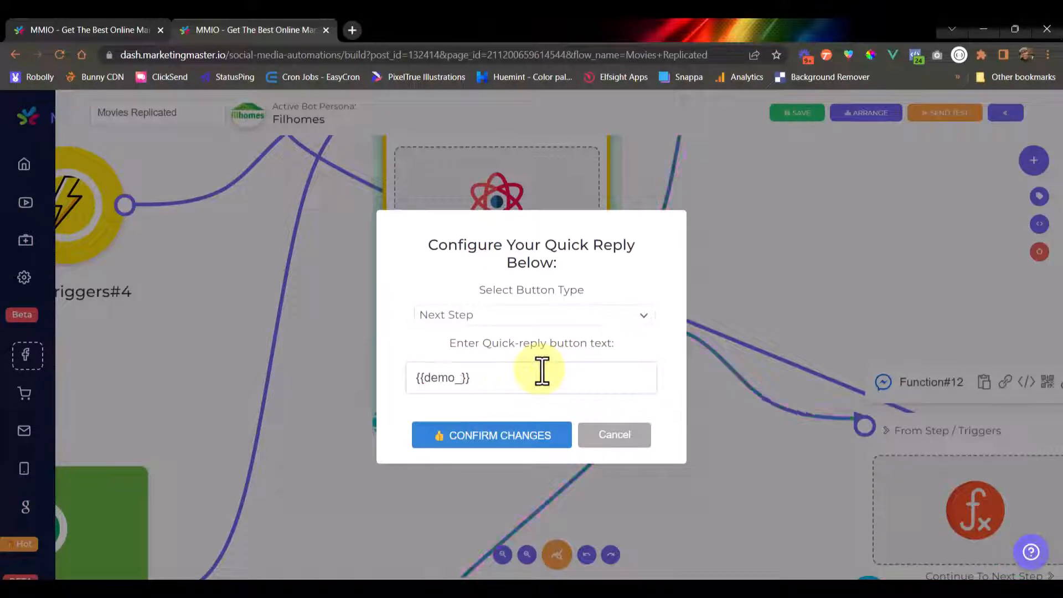
{"action": "type", "text": "back"}
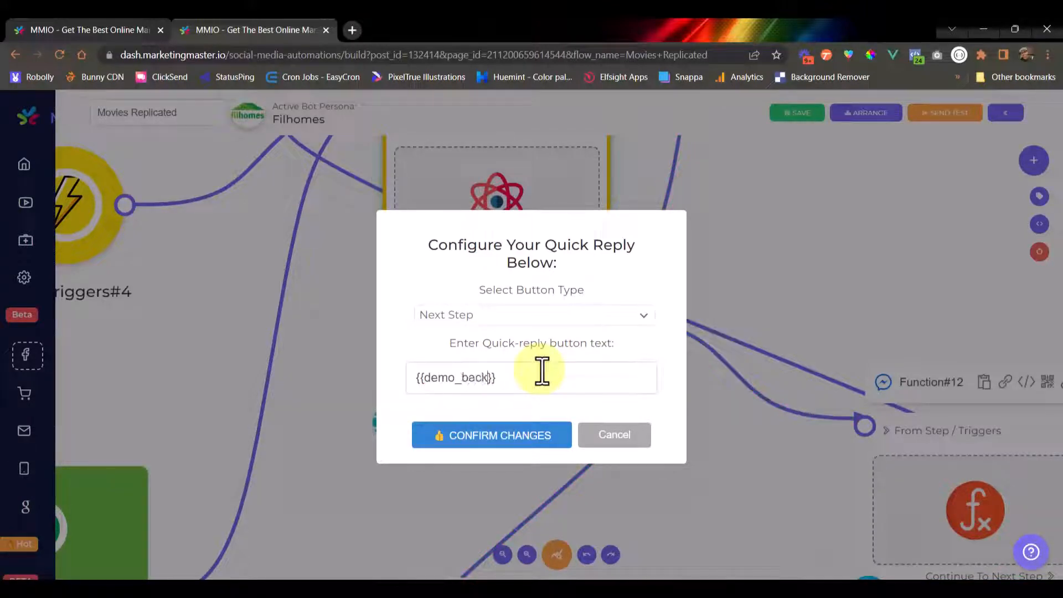
{"action": "left_click", "coordinate": [475, 437]}
- Examine the two quick reply labels on DynamicCarousel#3 and their connections to the neighbouring function nodes
{"action": "scroll", "coordinate": [544, 307], "scroll_direction": "up", "scroll_amount": 4}
{"action": "scroll", "coordinate": [543, 307], "scroll_direction": "down", "scroll_amount": 6}
{"action": "scroll", "coordinate": [544, 304], "scroll_direction": "up", "scroll_amount": 5}
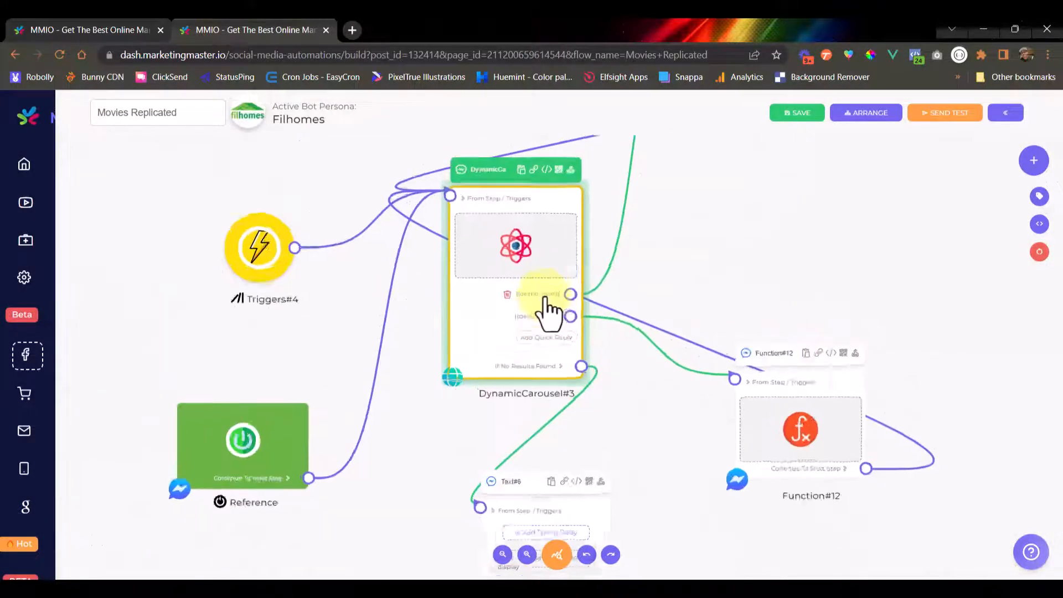
{"action": "scroll", "coordinate": [550, 327], "scroll_direction": "down", "scroll_amount": 5}
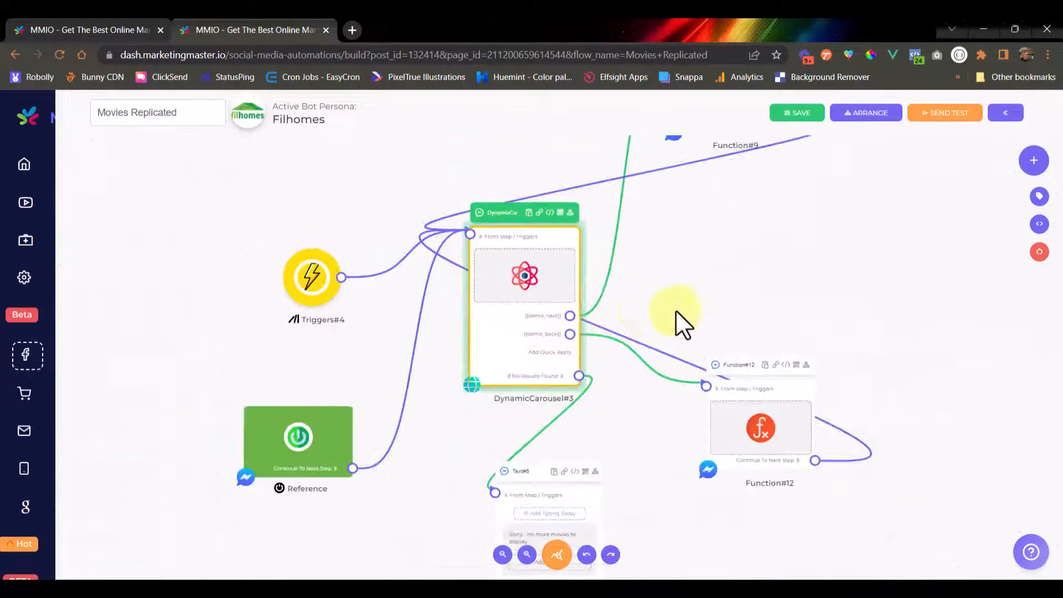
{"action": "left_click_drag", "start_coordinate": [676, 310], "coordinate": [617, 312]}
{"action": "scroll", "coordinate": [475, 337], "scroll_direction": "up", "scroll_amount": 3}
{"action": "scroll", "coordinate": [474, 338], "scroll_direction": "down", "scroll_amount": 3}
{"action": "left_click_drag", "start_coordinate": [711, 381], "coordinate": [699, 380]}
{"action": "scroll", "coordinate": [515, 349], "scroll_direction": "up", "scroll_amount": 5}
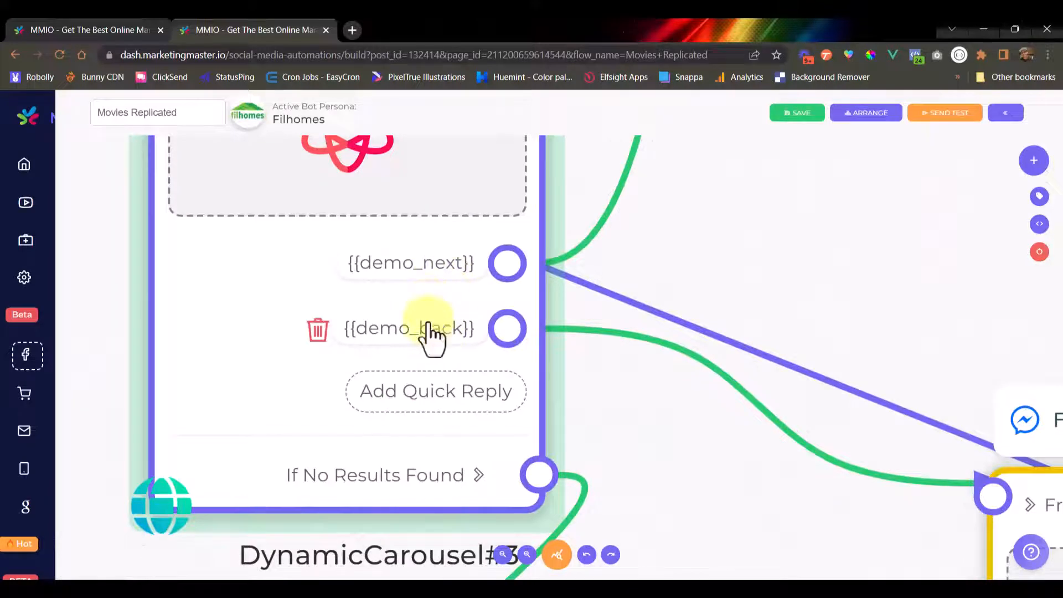
{"action": "scroll", "coordinate": [427, 306], "scroll_direction": "down", "scroll_amount": 4}
- Save the Movies Replicated flow
{"action": "left_click", "coordinate": [797, 114]}
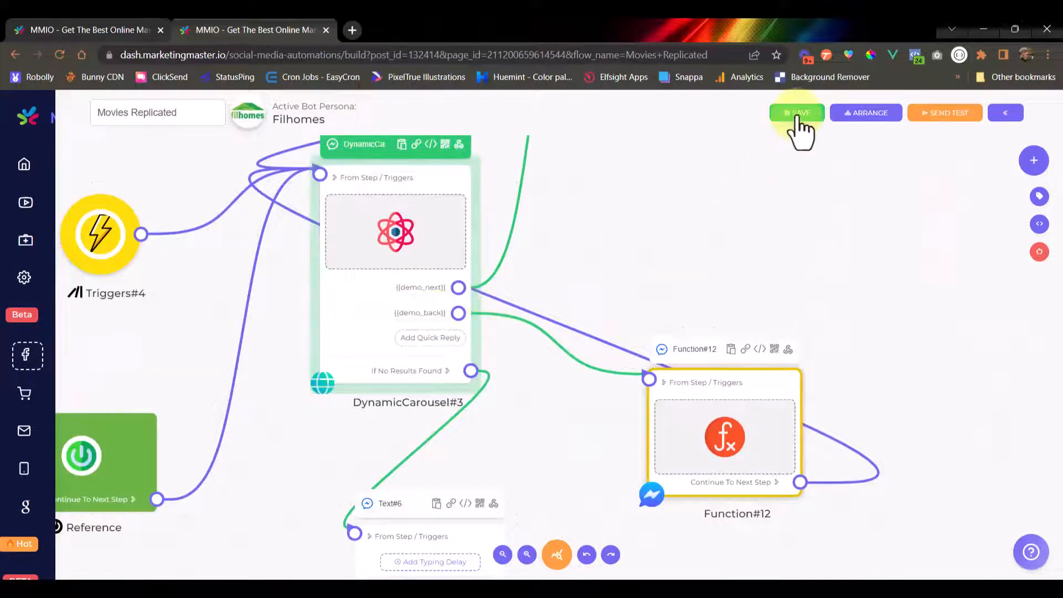
{"action": "scroll", "coordinate": [465, 288], "scroll_direction": "down", "scroll_amount": 5}
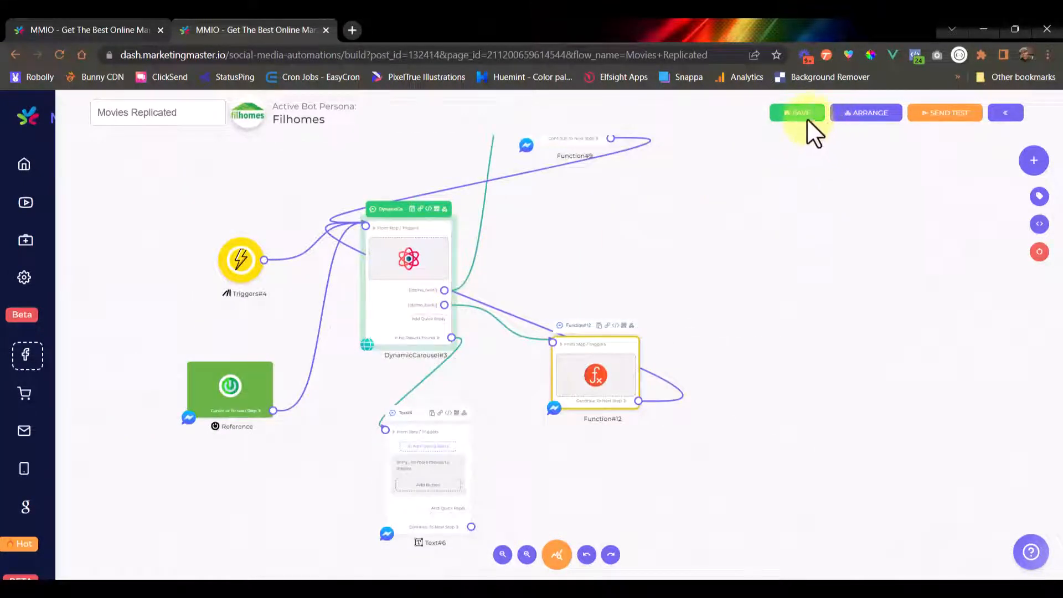
{"action": "left_click", "coordinate": [793, 116]}
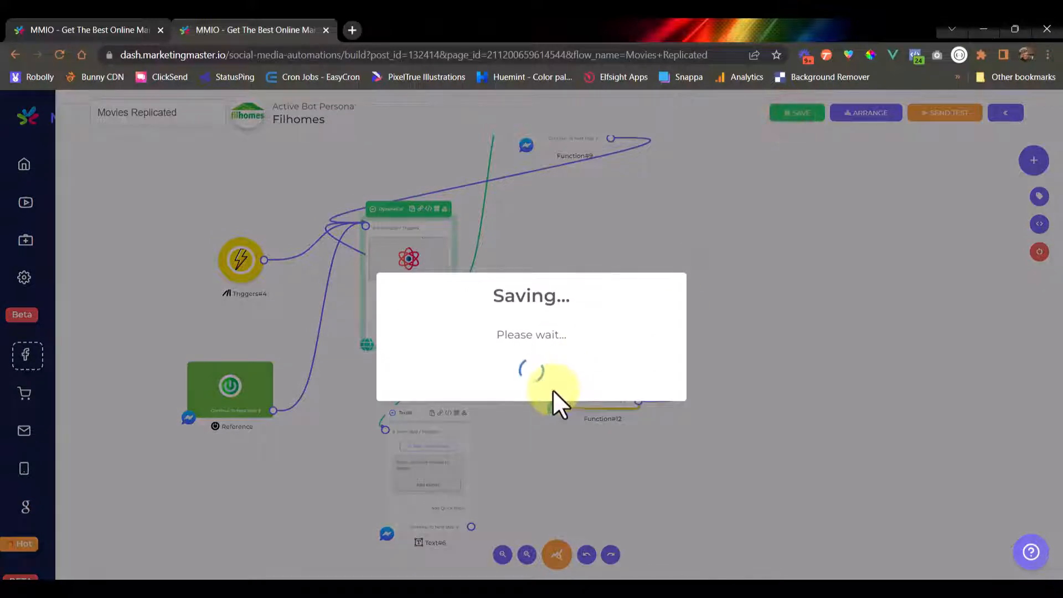
{"action": "left_click", "coordinate": [533, 407]}
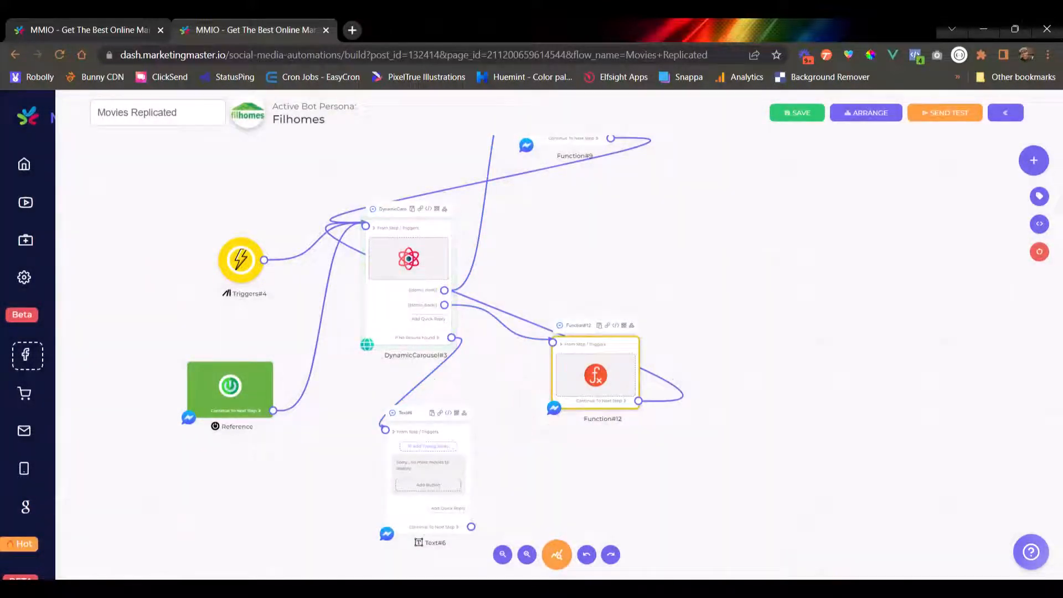
{"action": "key", "text": "alt+Tab"}
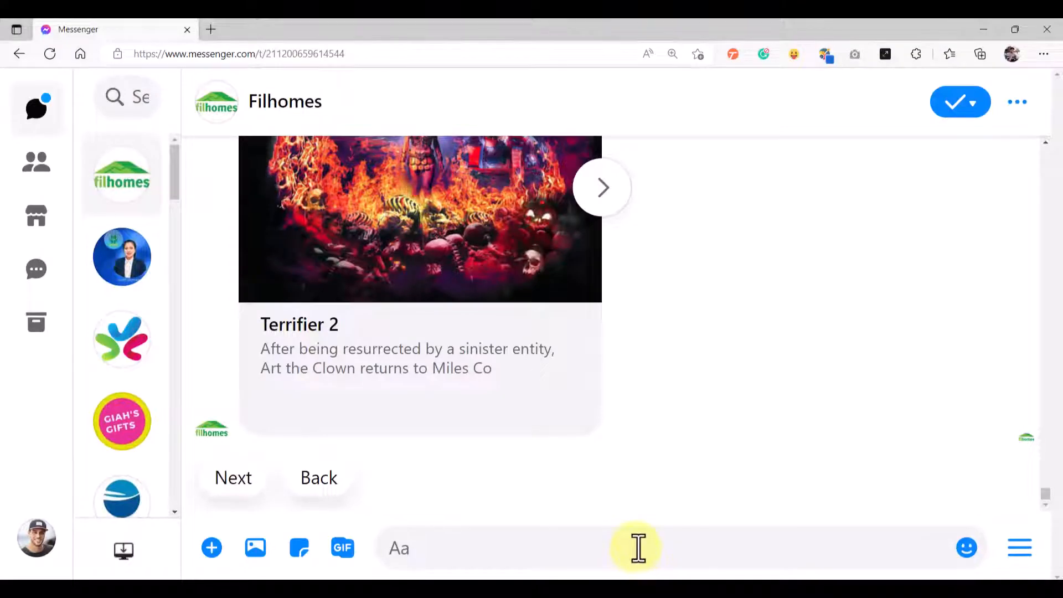
{"action": "type", "text": "--e"}
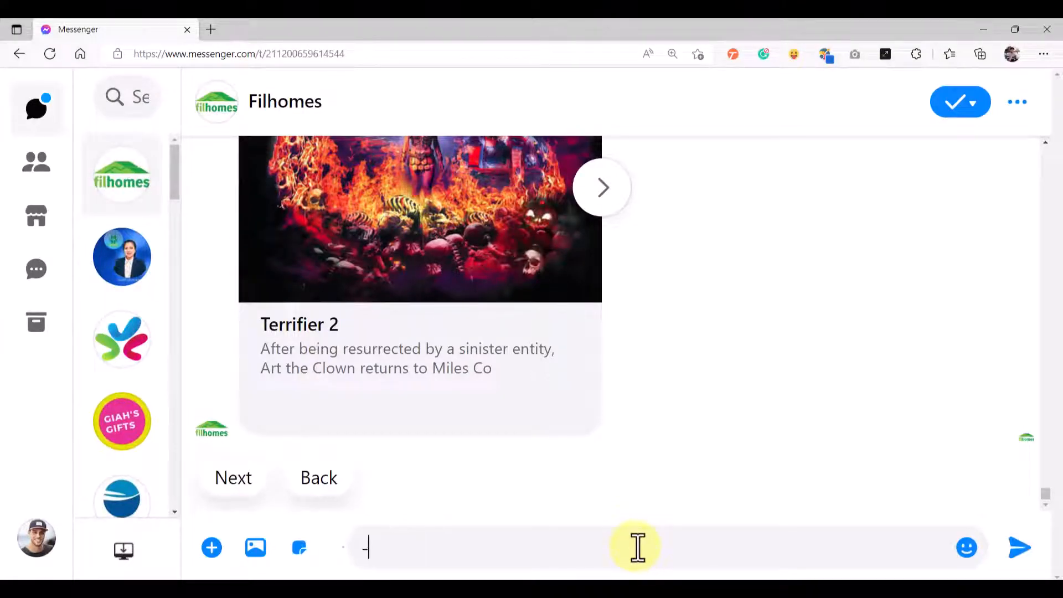
{"action": "type", "text": "xt"}
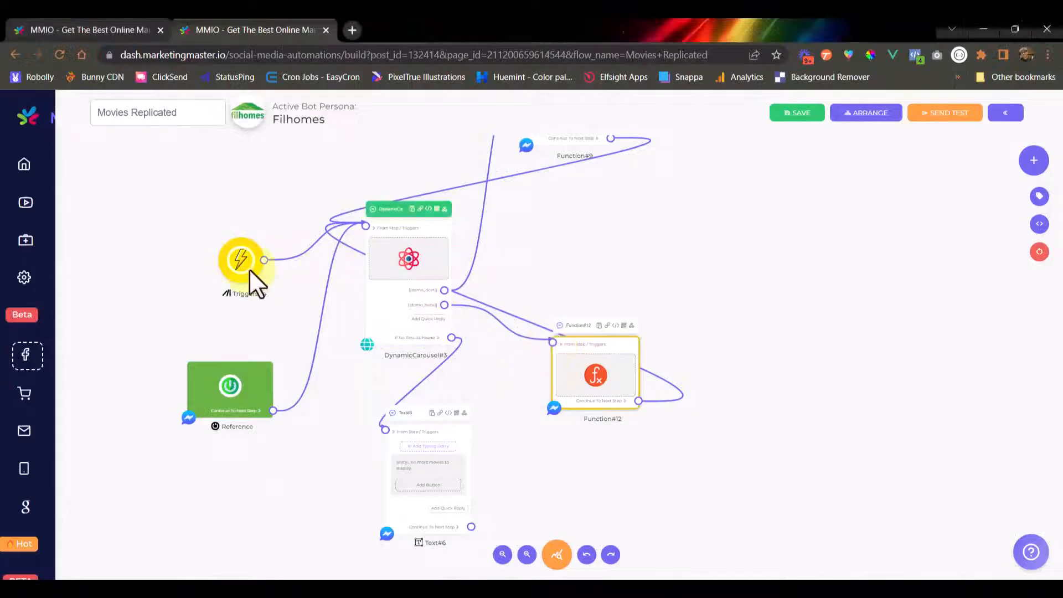
- Look up the keyword configured on Triggers#4 in the flow builder and close its settings unchanged
{"action": "left_click", "coordinate": [249, 269]}
{"action": "left_click", "coordinate": [494, 358]}
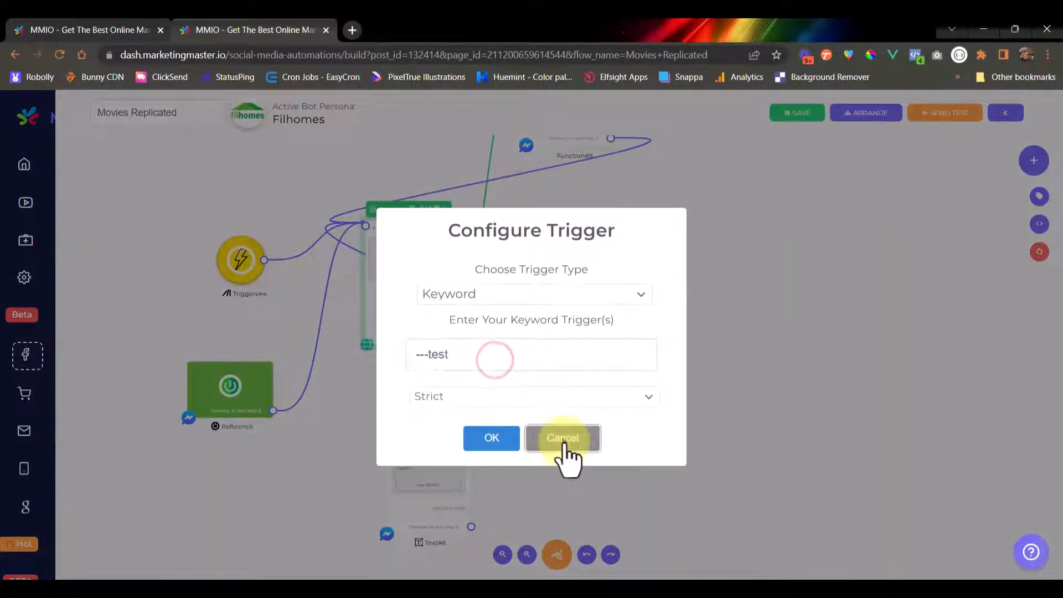
{"action": "left_click", "coordinate": [564, 441]}
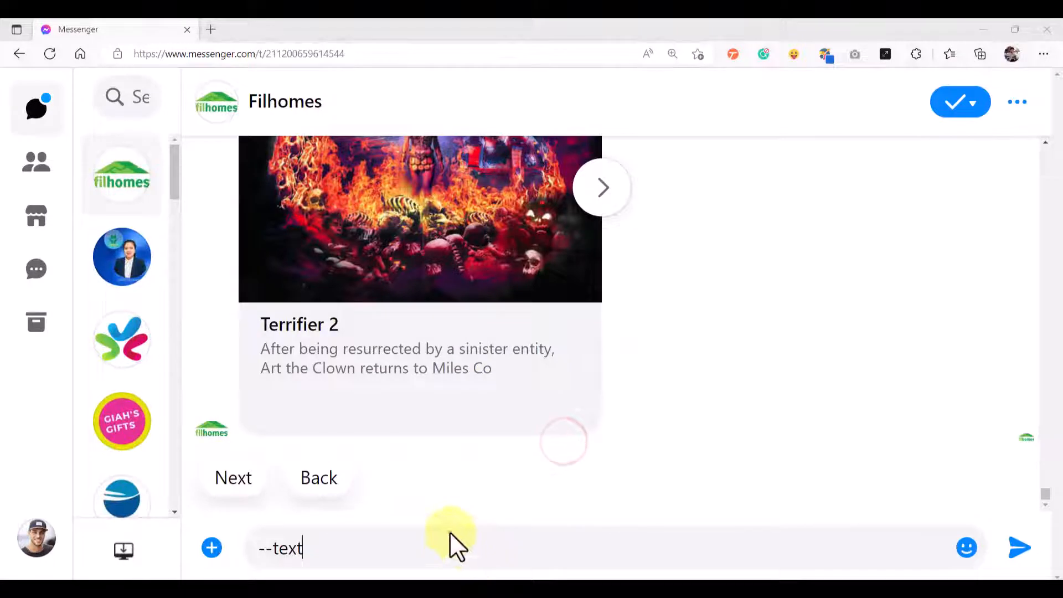
- Switch to Messenger, send ---test to the Filhomes chat, and choose the Next 1 - 20 quick reply
{"action": "triple_click", "coordinate": [451, 543]}
{"action": "type", "text": "---test"}
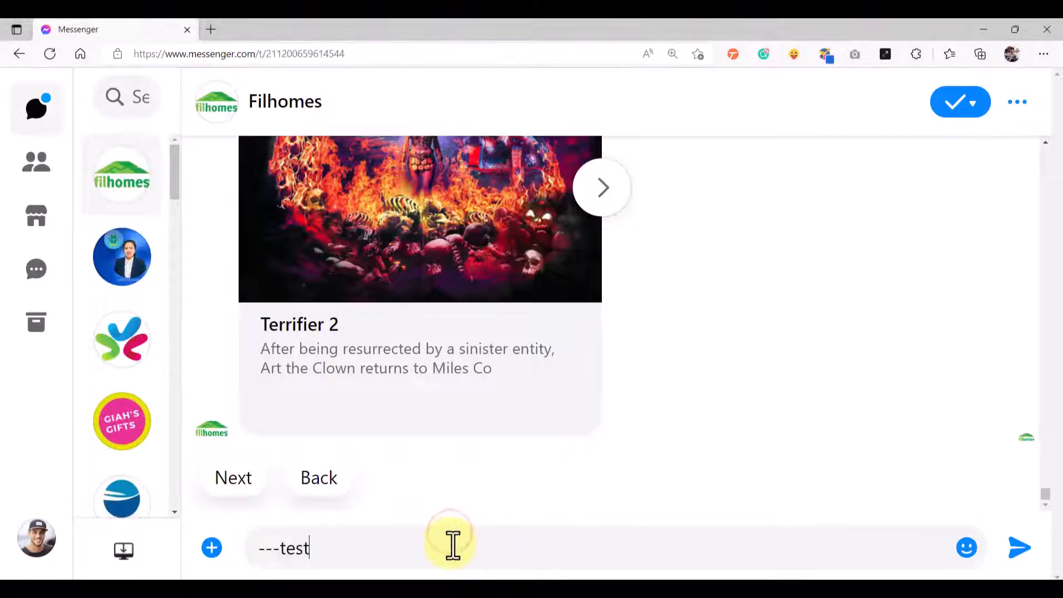
{"action": "key", "text": "Return"}
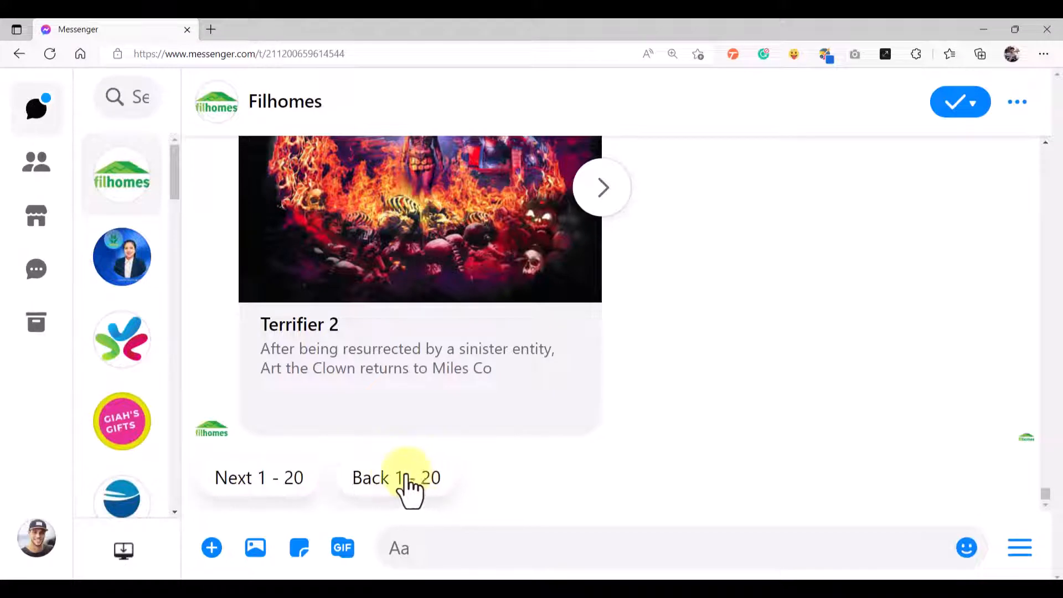
{"action": "left_click", "coordinate": [269, 494]}
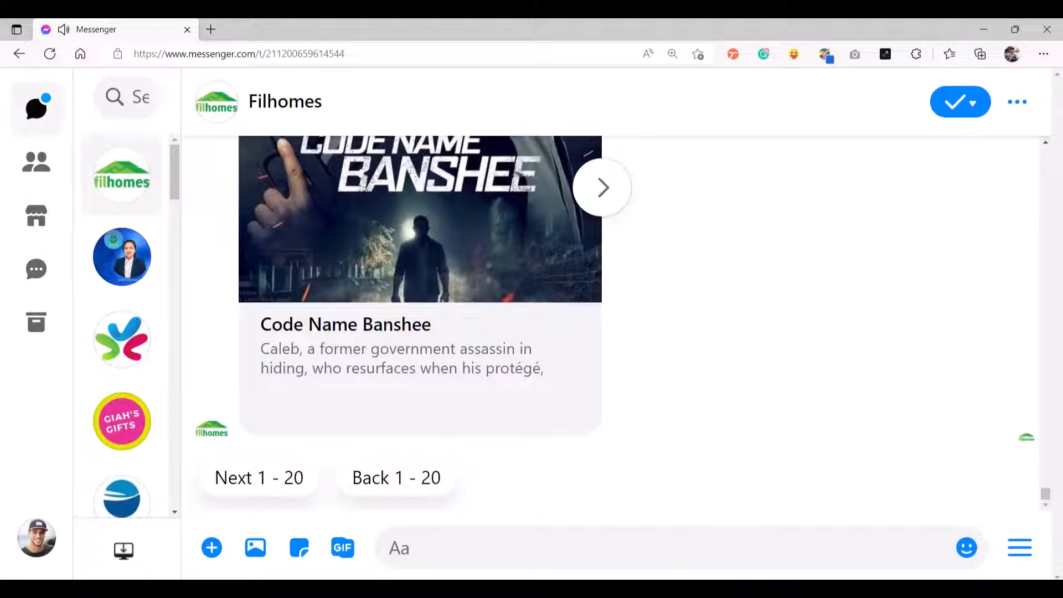
- Switch back to the flow builder and open the Custom Variables page under Utilities
{"action": "left_click", "coordinate": [621, 414]}
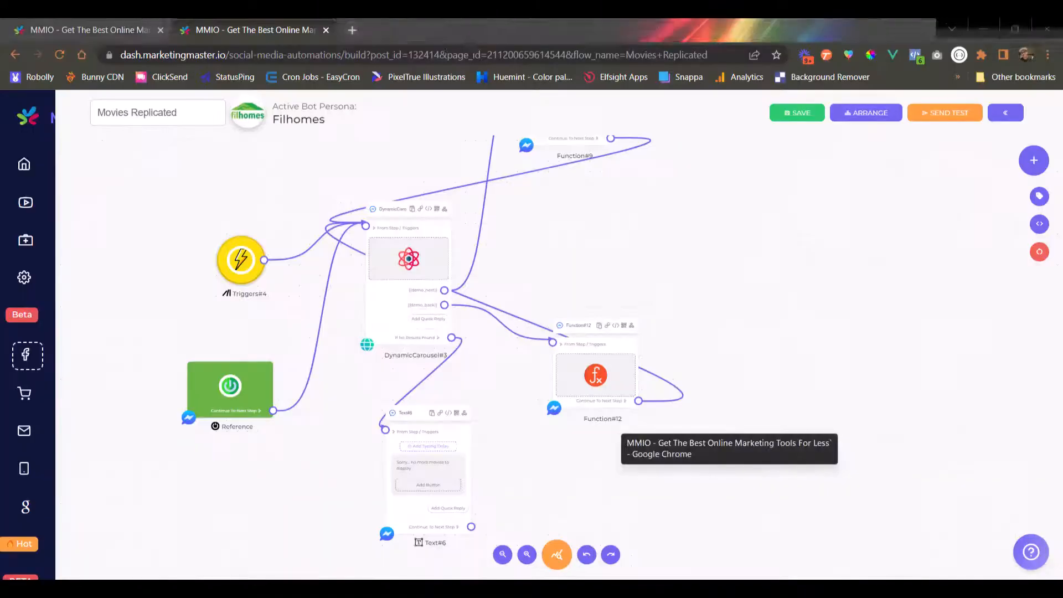
{"action": "left_click", "coordinate": [586, 351]}
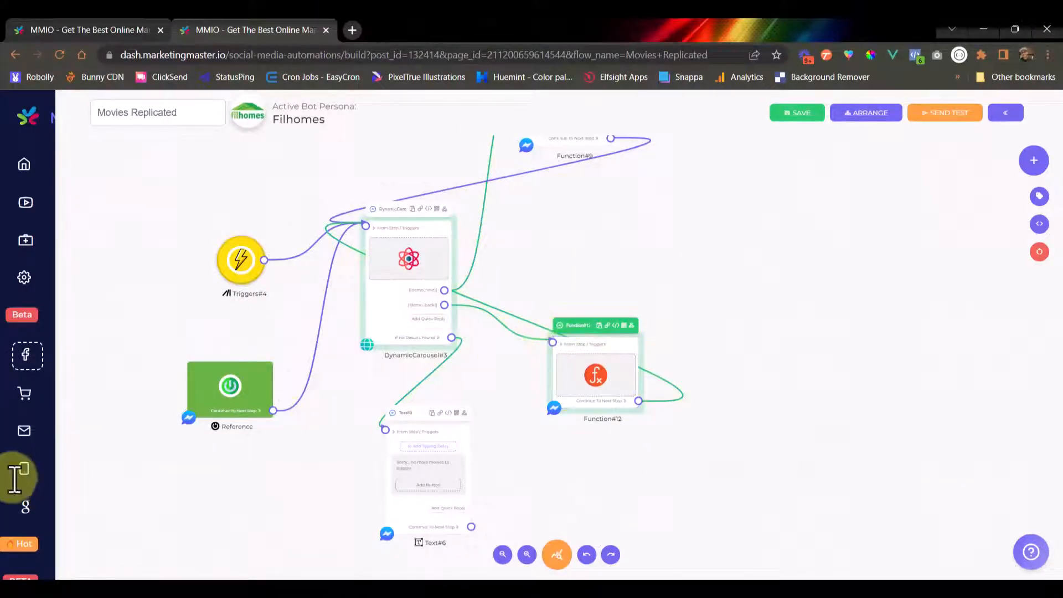
{"action": "left_click", "coordinate": [447, 335]}
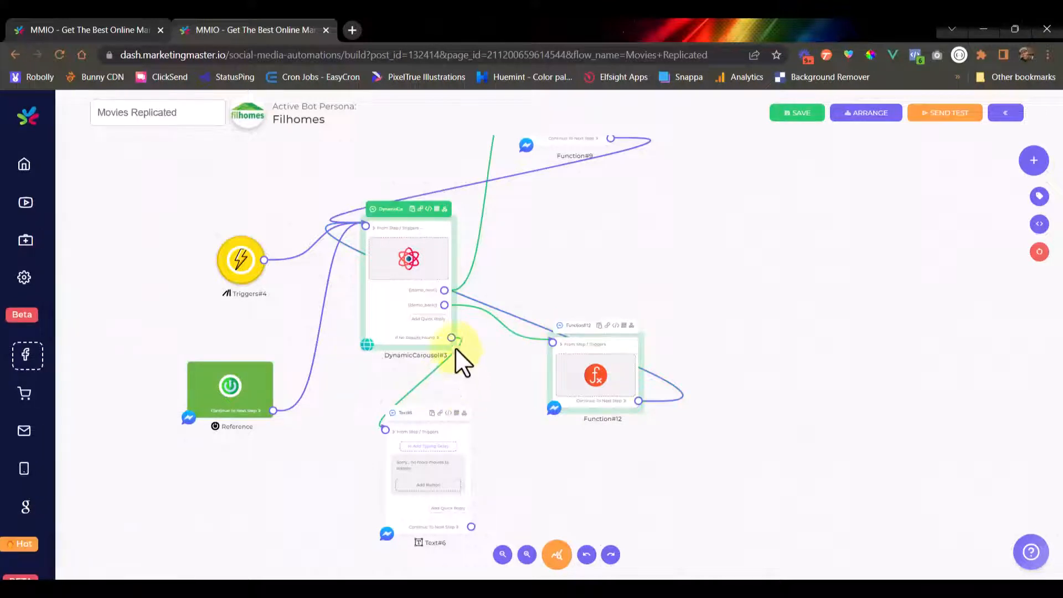
{"action": "left_click", "coordinate": [384, 349]}
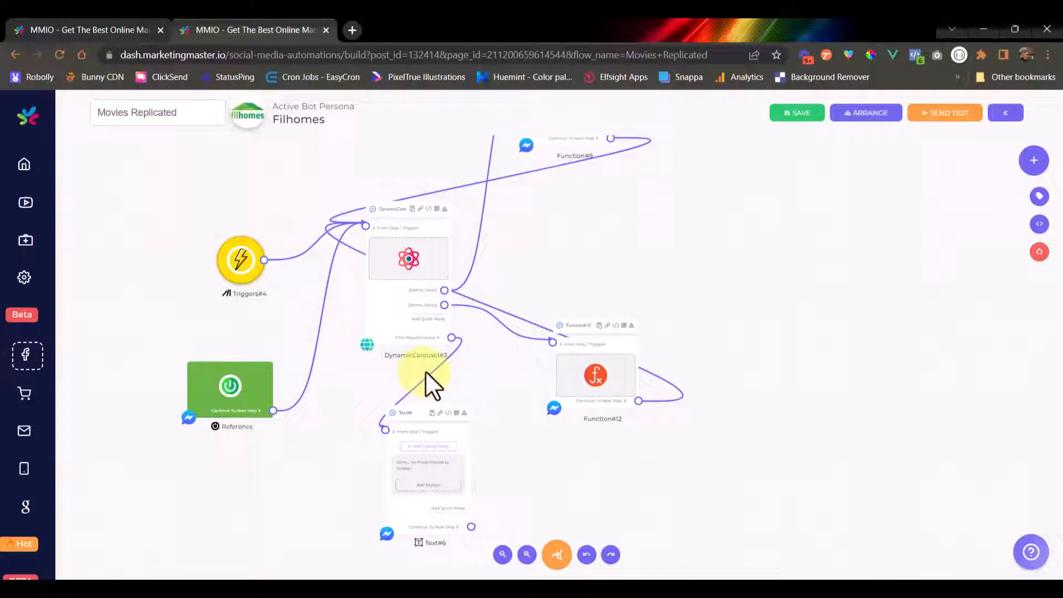
{"action": "mouse_move", "coordinate": [16, 446]}
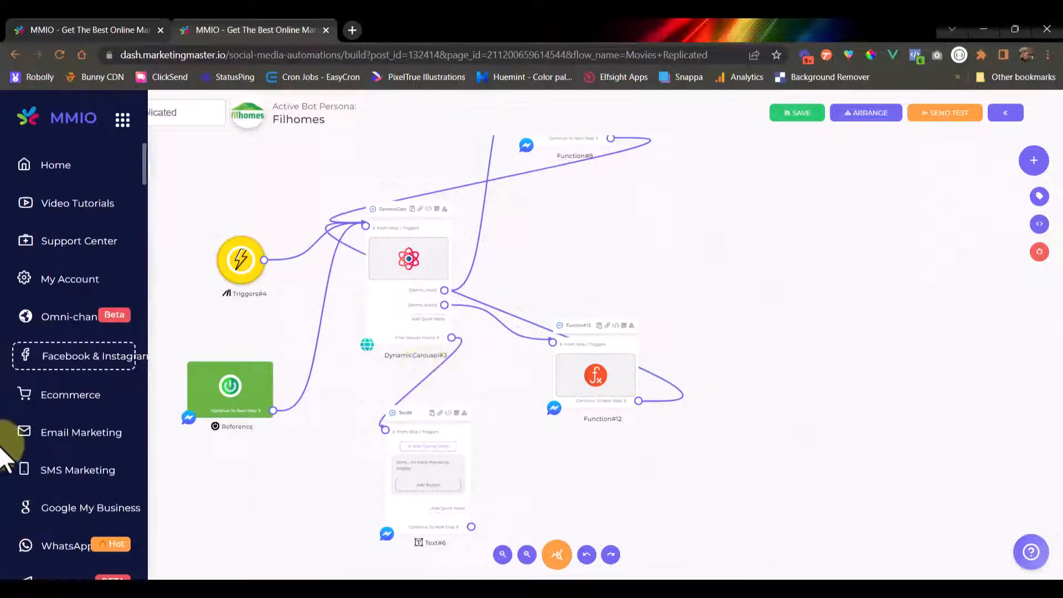
{"action": "scroll", "coordinate": [101, 368], "scroll_direction": "down", "scroll_amount": 4}
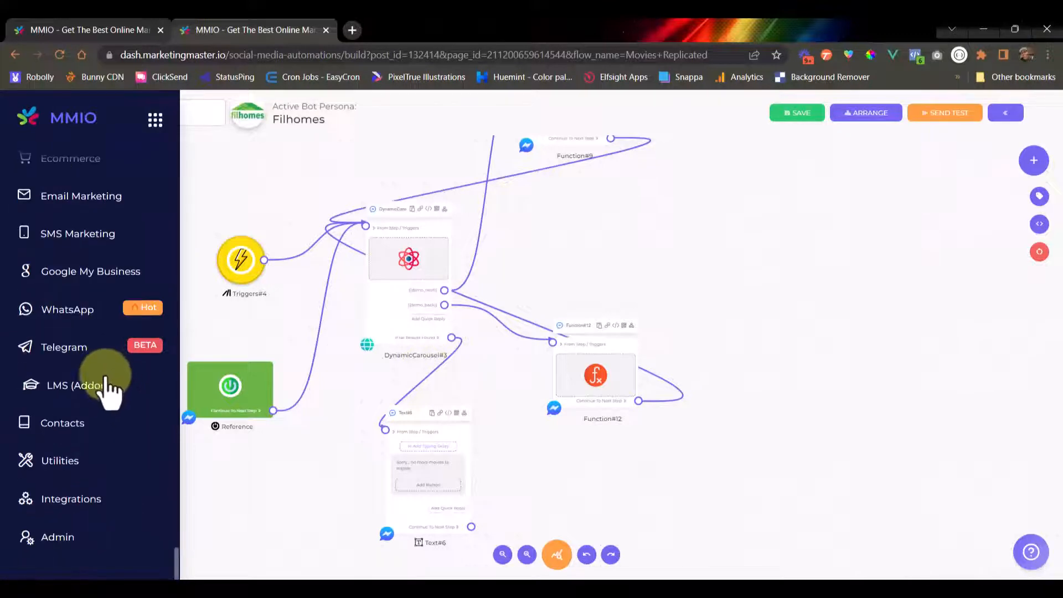
{"action": "left_click", "coordinate": [88, 467]}
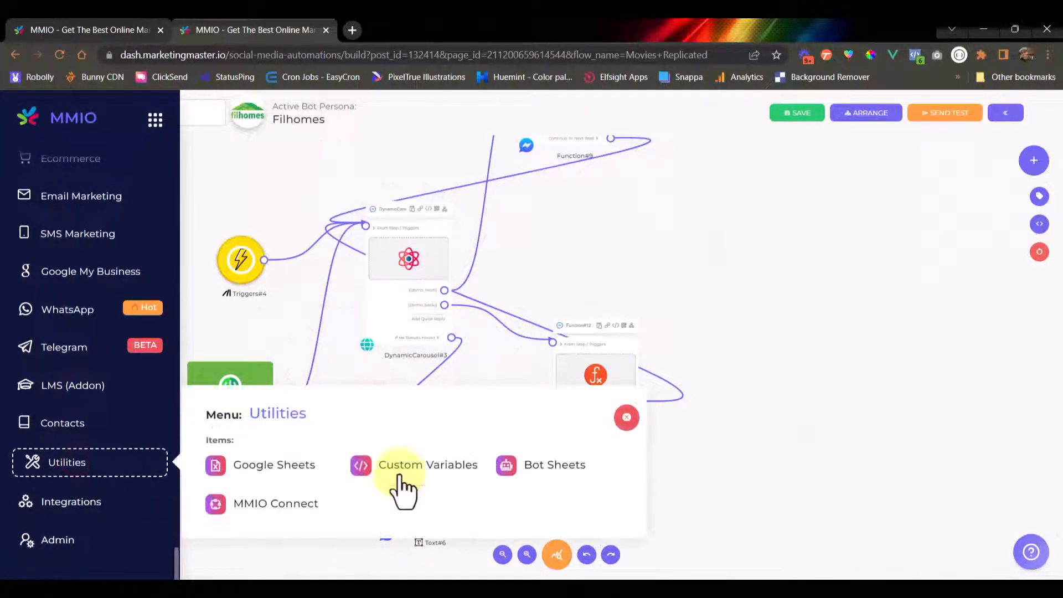
{"action": "left_click", "coordinate": [626, 417]}
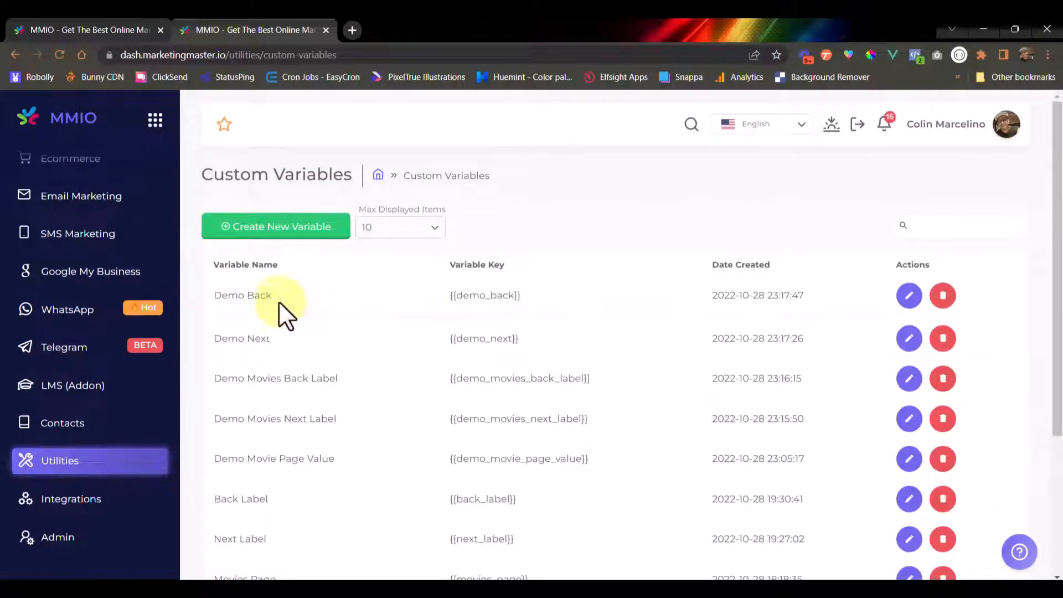
- Change the fallback value of the Demo Next custom variable to "Next 20 - 40" and confirm the change
{"action": "left_click", "coordinate": [907, 336]}
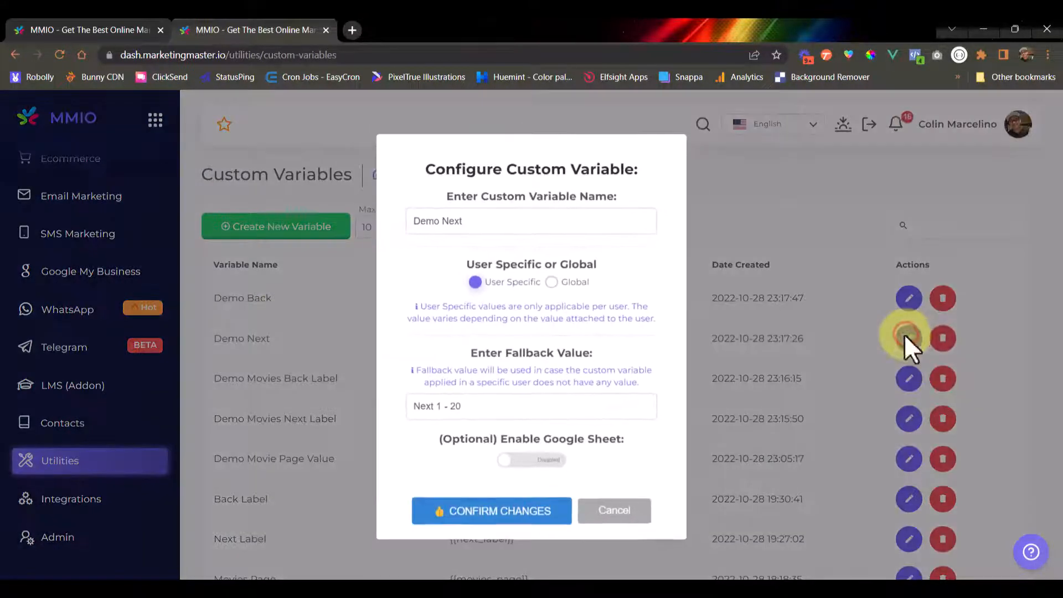
{"action": "left_click", "coordinate": [469, 407]}
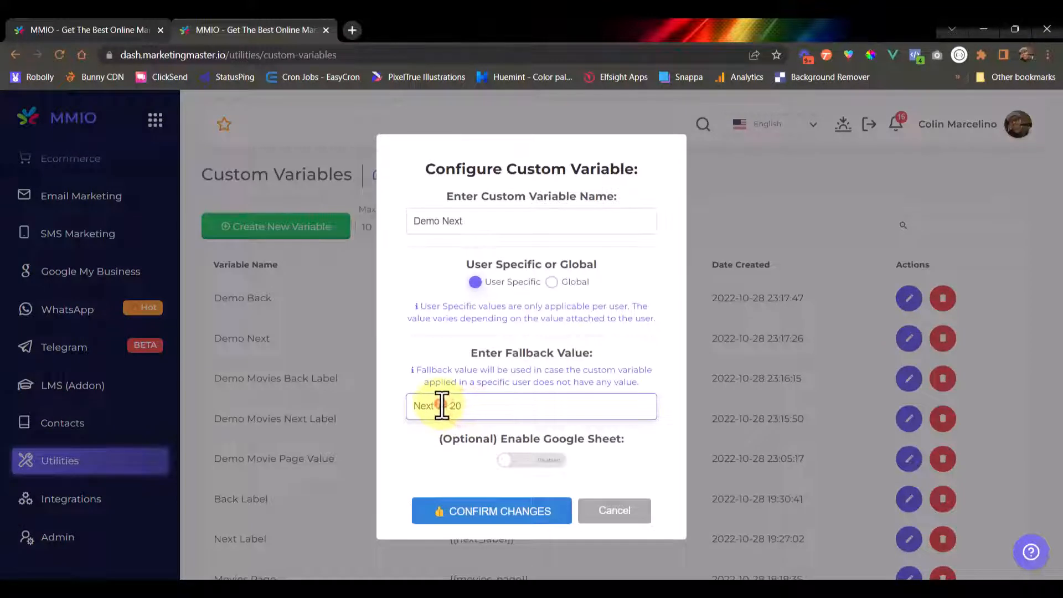
{"action": "left_click_drag", "start_coordinate": [437, 406], "coordinate": [443, 405]}
{"action": "type", "text": "20"}
{"action": "key", "text": "BackSpace"}
{"action": "key", "text": "BackSpace"}
{"action": "type", "text": "40"}
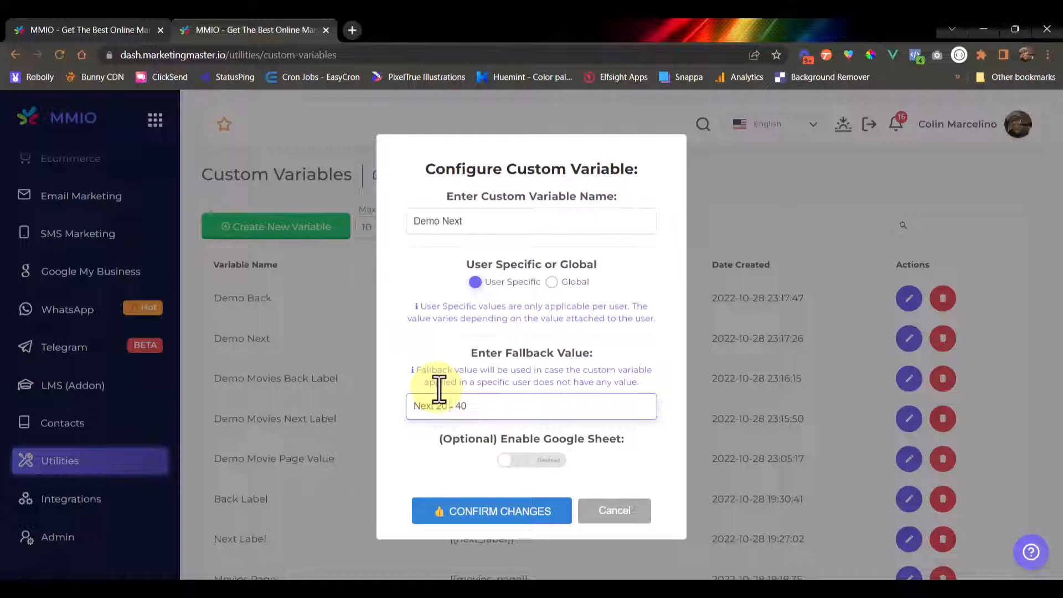
{"action": "left_click", "coordinate": [526, 512]}
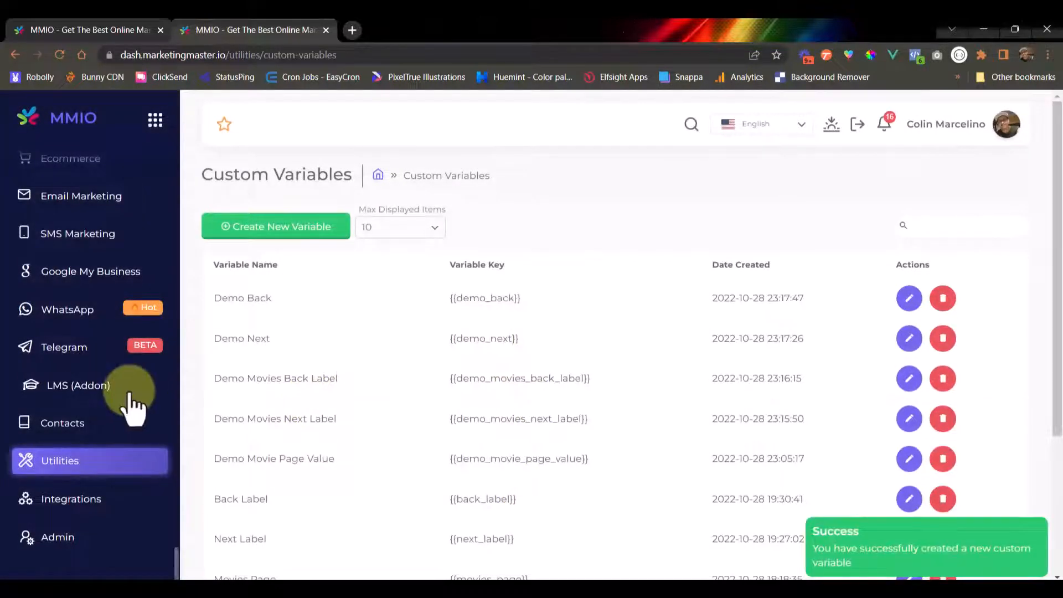
- Go to the Facebook & Instagram flow dashboard and open the Movies Replicated flow for editing
{"action": "scroll", "coordinate": [122, 348], "scroll_direction": "up", "scroll_amount": 4}
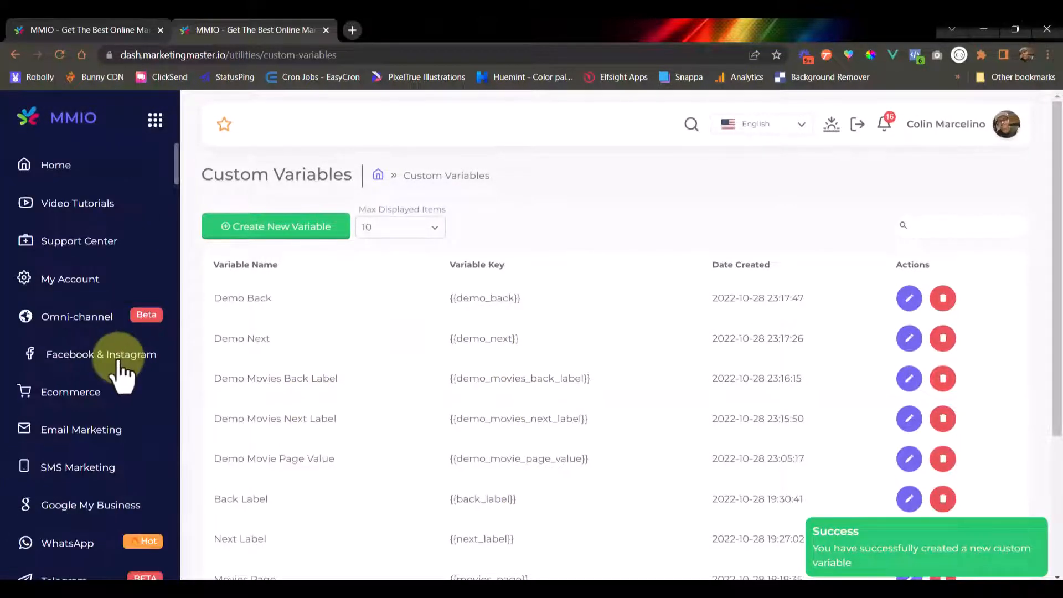
{"action": "left_click", "coordinate": [123, 361]}
{"action": "left_click", "coordinate": [336, 274]}
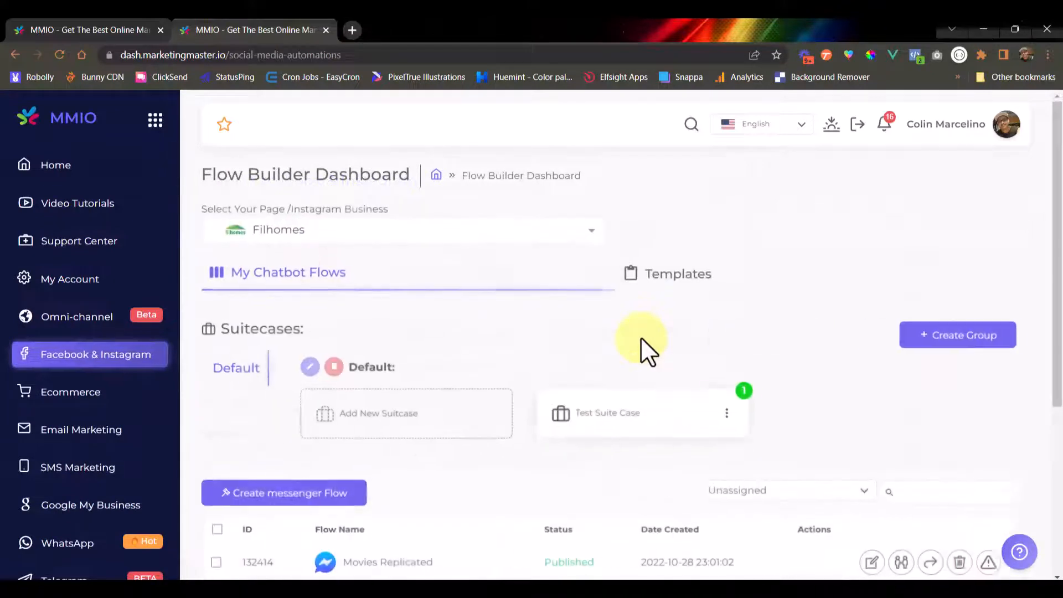
{"action": "scroll", "coordinate": [681, 380], "scroll_direction": "down", "scroll_amount": 4}
{"action": "left_click", "coordinate": [877, 354]}
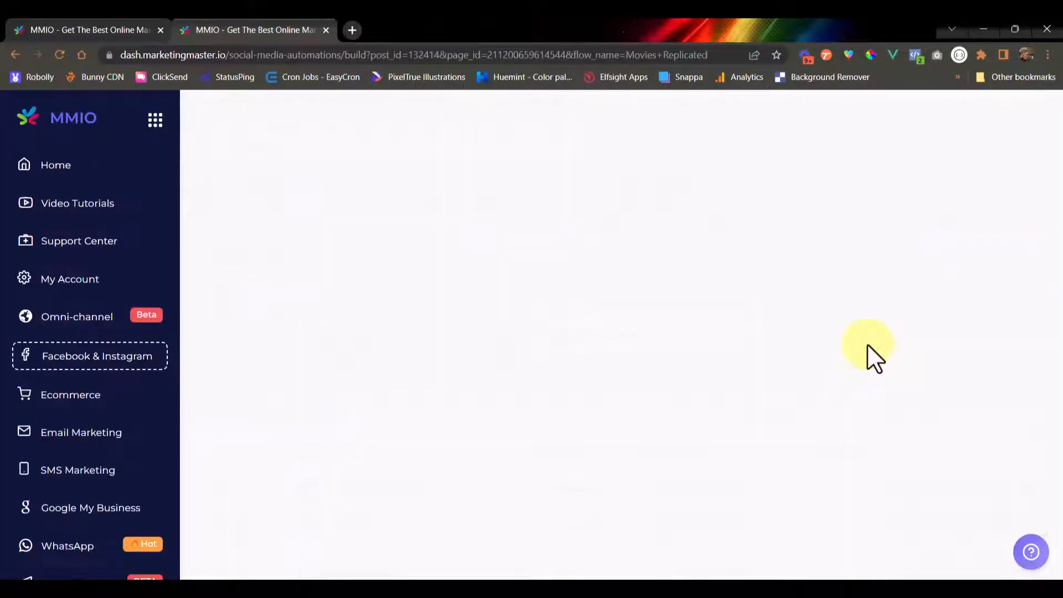
- Add a new Function node to the empty canvas area beside Function#9 and Function#12
{"action": "left_click_drag", "start_coordinate": [676, 280], "coordinate": [658, 294]}
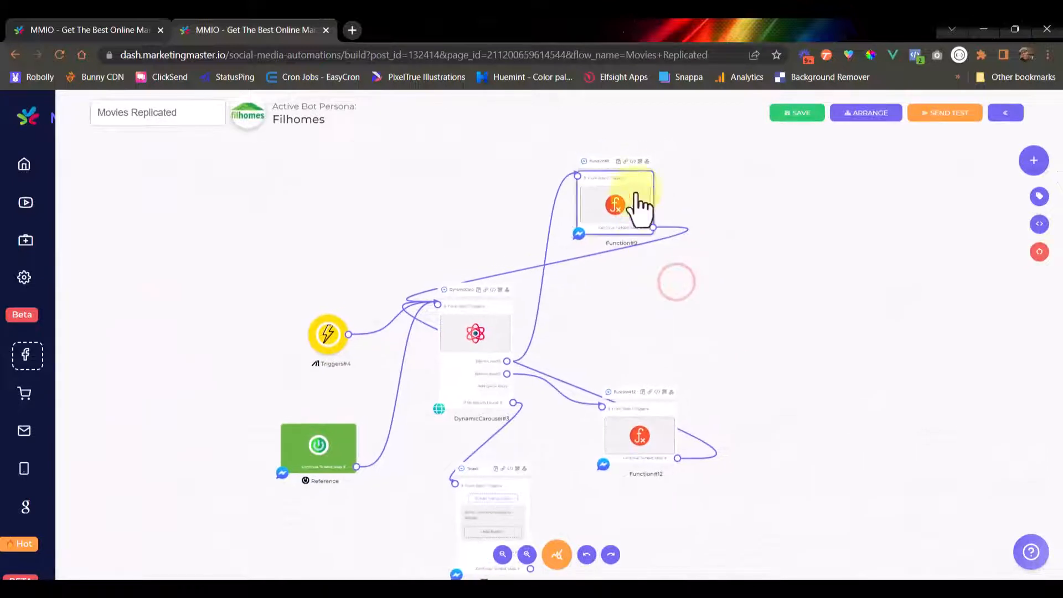
{"action": "left_click_drag", "start_coordinate": [644, 170], "coordinate": [661, 213]}
{"action": "left_click_drag", "start_coordinate": [731, 358], "coordinate": [622, 333]}
{"action": "right_click", "coordinate": [600, 310]}
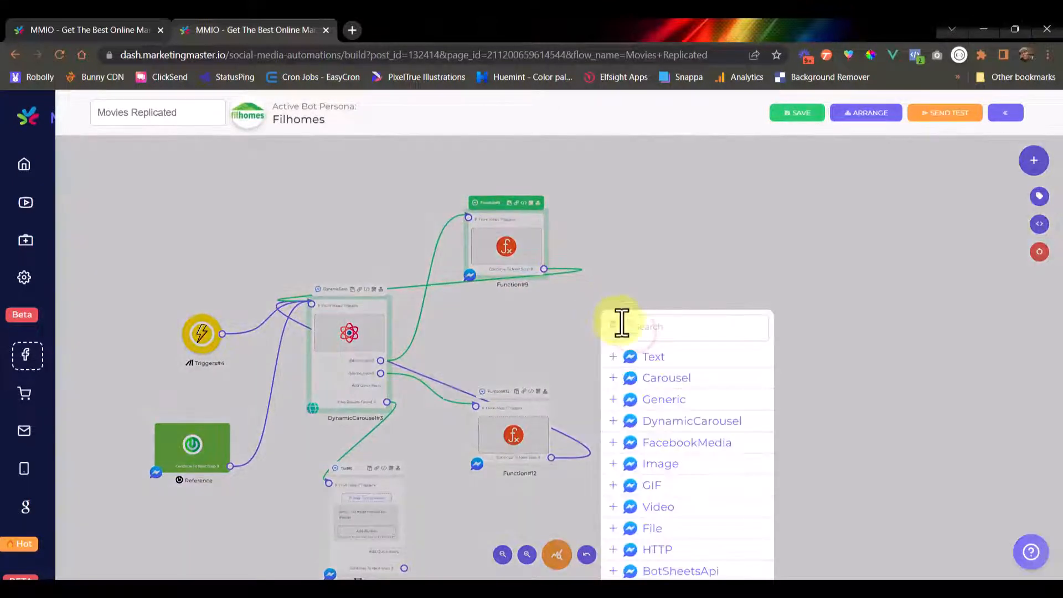
{"action": "left_click", "coordinate": [652, 328]}
{"action": "type", "text": "fun"}
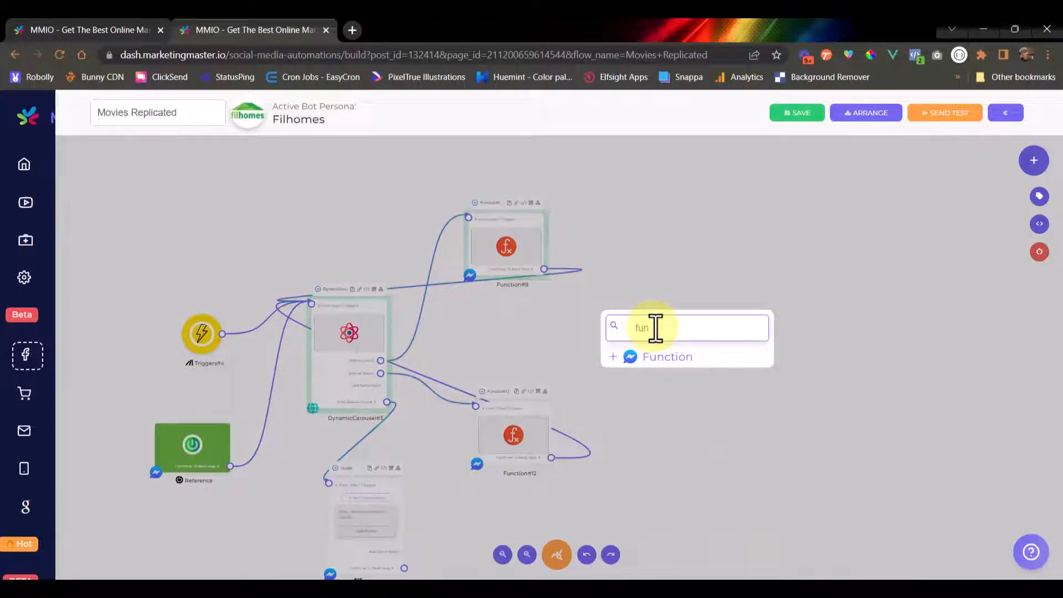
{"action": "left_click", "coordinate": [667, 357]}
{"action": "left_click_drag", "start_coordinate": [703, 364], "coordinate": [647, 303]}
{"action": "left_click_drag", "start_coordinate": [739, 323], "coordinate": [714, 327]}
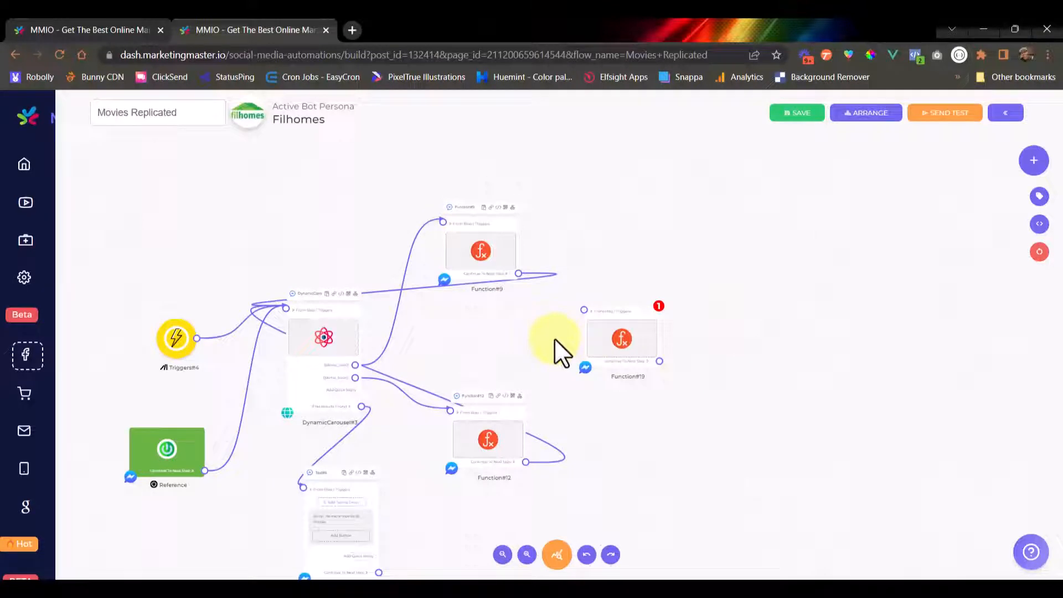
- Open the new Function node's configuration and clear all of its sample JavaScript code
{"action": "left_click", "coordinate": [325, 360]}
{"action": "scroll", "coordinate": [325, 360], "scroll_direction": "up", "scroll_amount": 3}
{"action": "scroll", "coordinate": [325, 360], "scroll_direction": "down", "scroll_amount": 5}
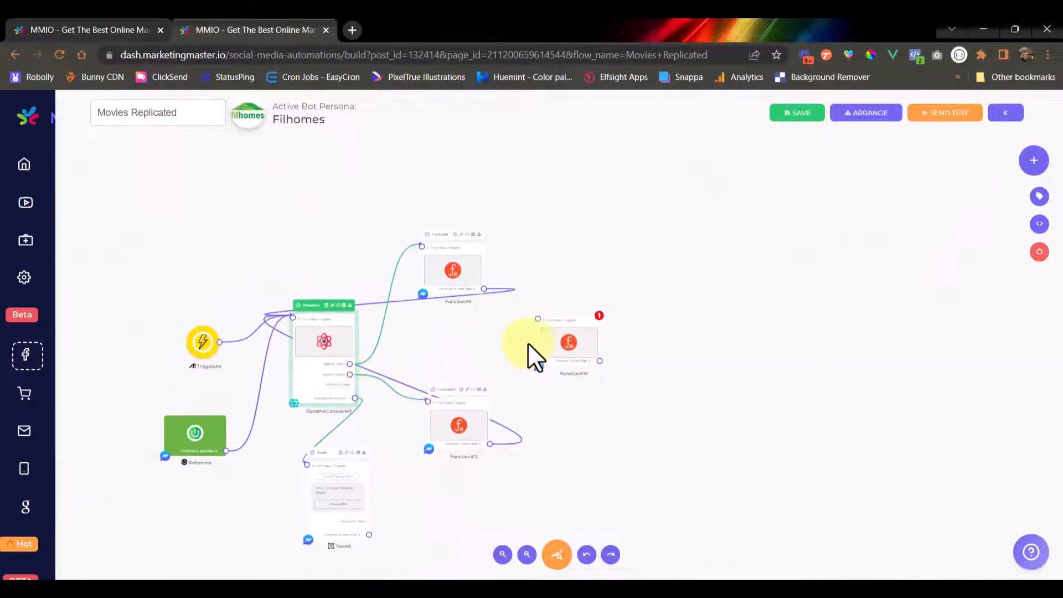
{"action": "scroll", "coordinate": [558, 331], "scroll_direction": "up", "scroll_amount": 6}
{"action": "scroll", "coordinate": [560, 332], "scroll_direction": "up", "scroll_amount": 1}
{"action": "left_click", "coordinate": [564, 354]}
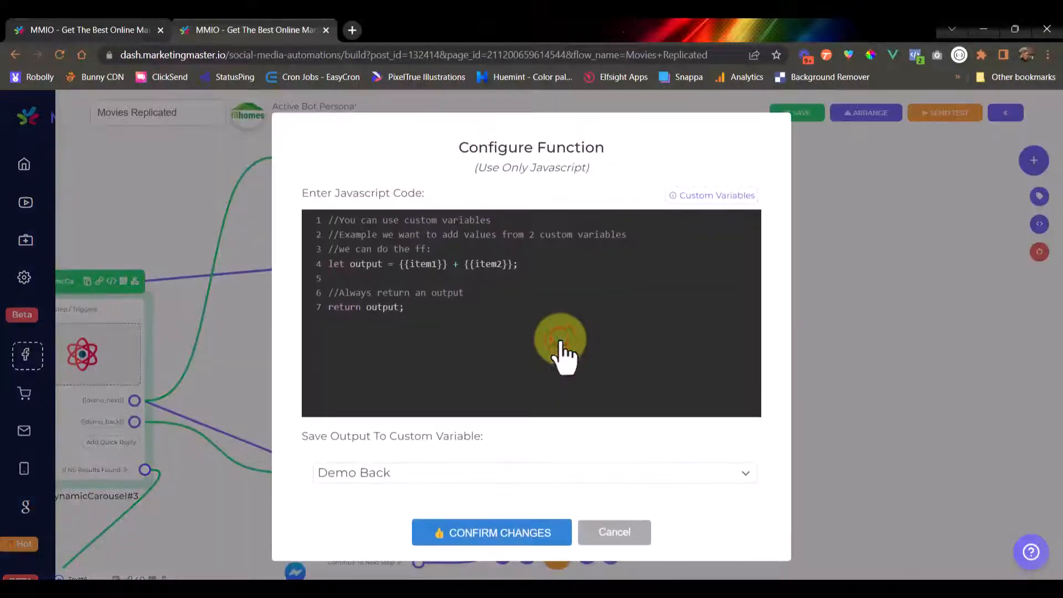
{"action": "key", "text": "ctrl+a"}
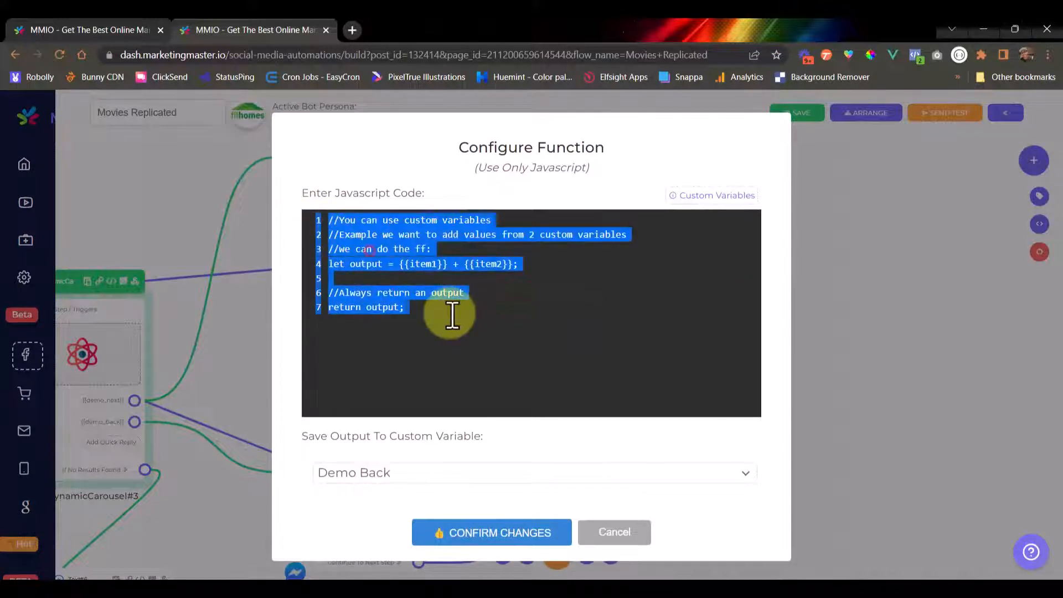
{"action": "left_click_drag", "start_coordinate": [427, 308], "coordinate": [343, 228]}
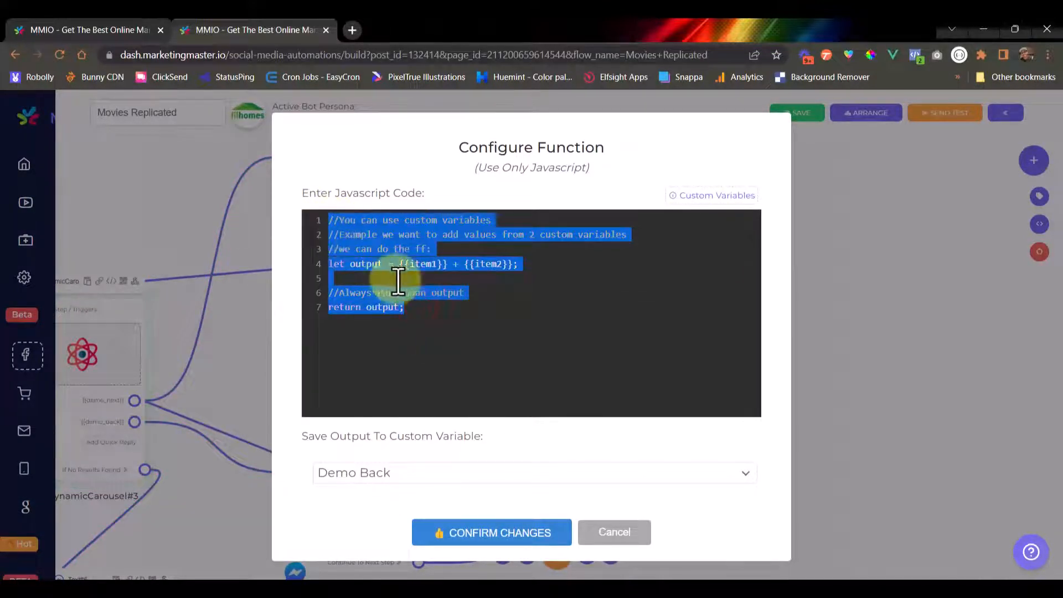
{"action": "key", "text": "Return"}
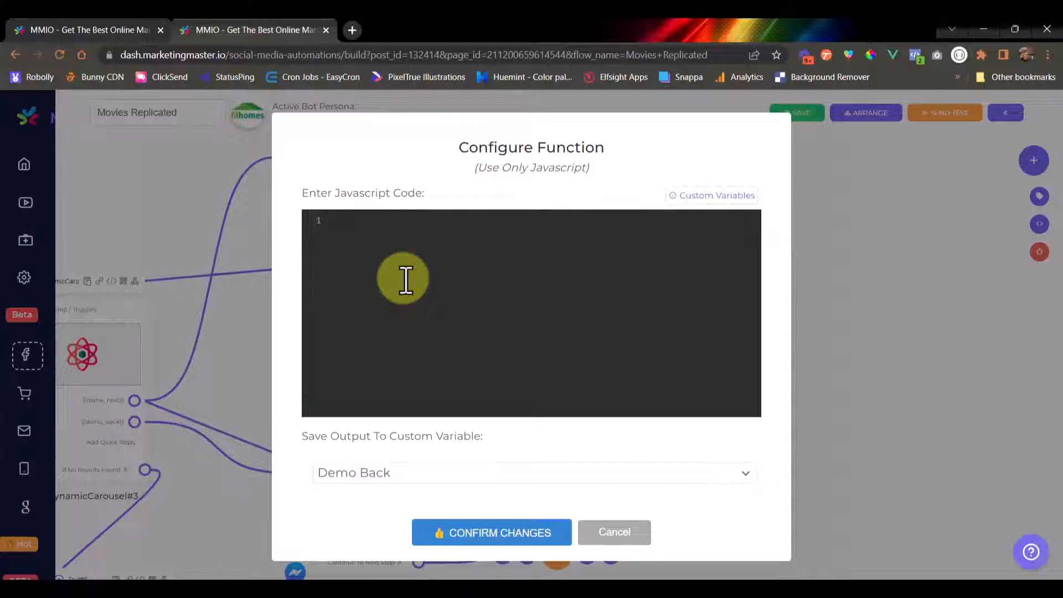
- Declare page in the function code as Number({{demo_movie_page_value}}), inserting the Demo Movie Page Value custom variable
{"action": "type", "text": "let page = Number()"}
{"action": "left_click", "coordinate": [704, 196]}
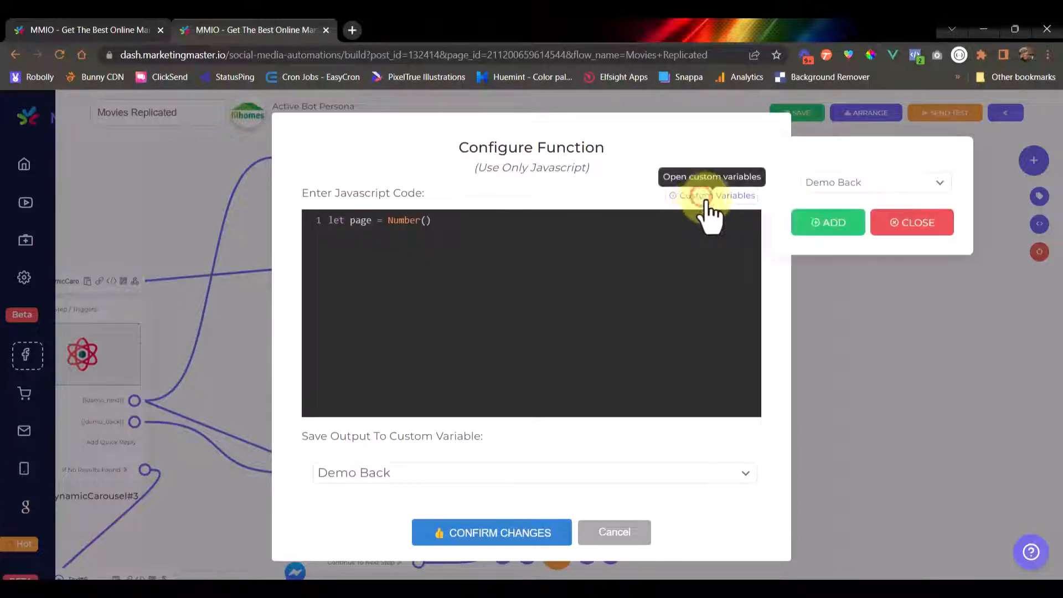
{"action": "left_click", "coordinate": [873, 187]}
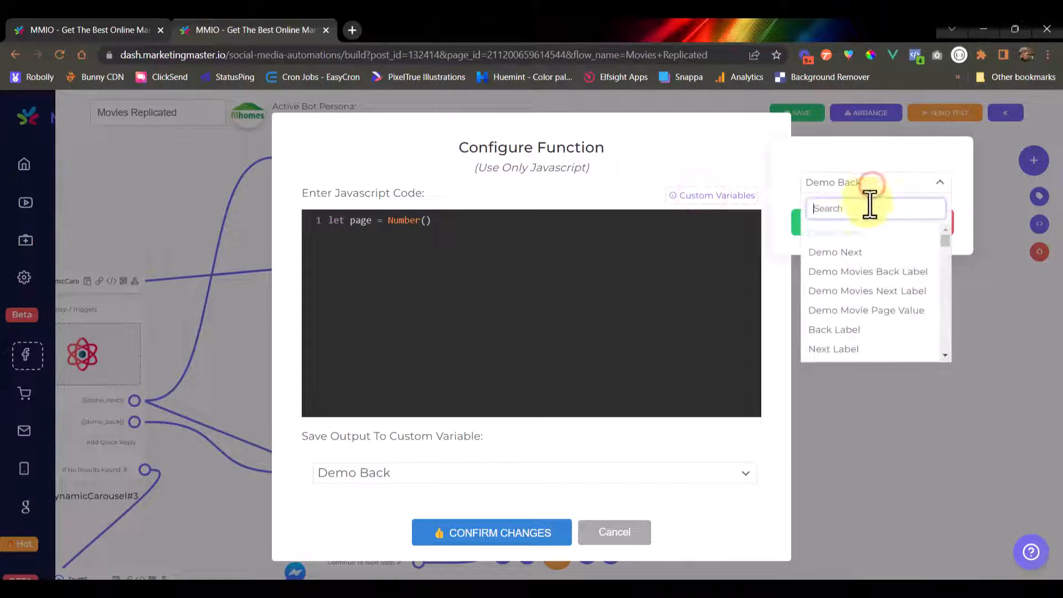
{"action": "left_click", "coordinate": [842, 312]}
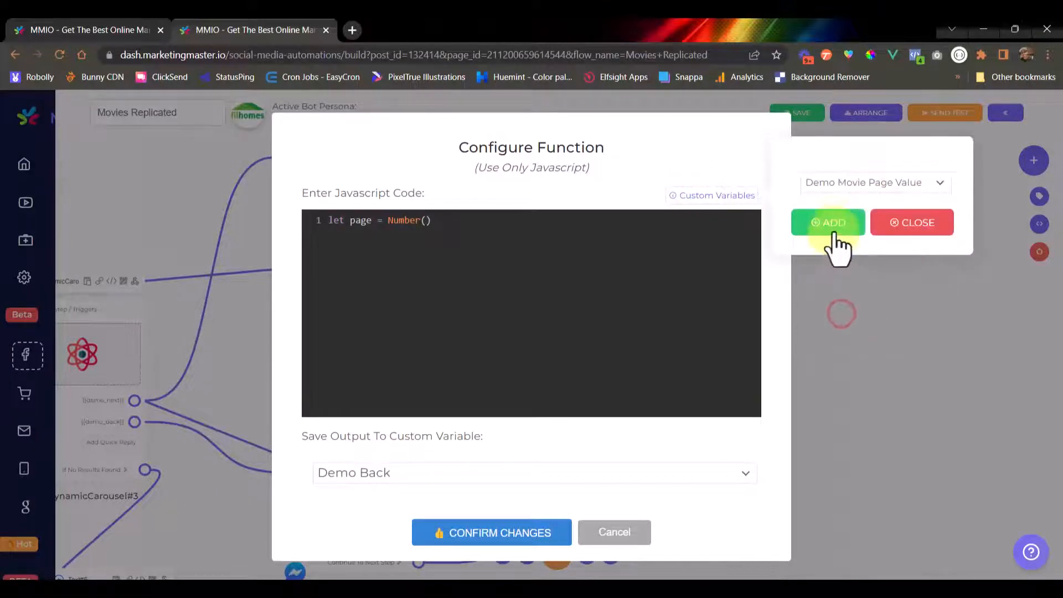
{"action": "left_click", "coordinate": [832, 227]}
{"action": "left_click", "coordinate": [894, 228]}
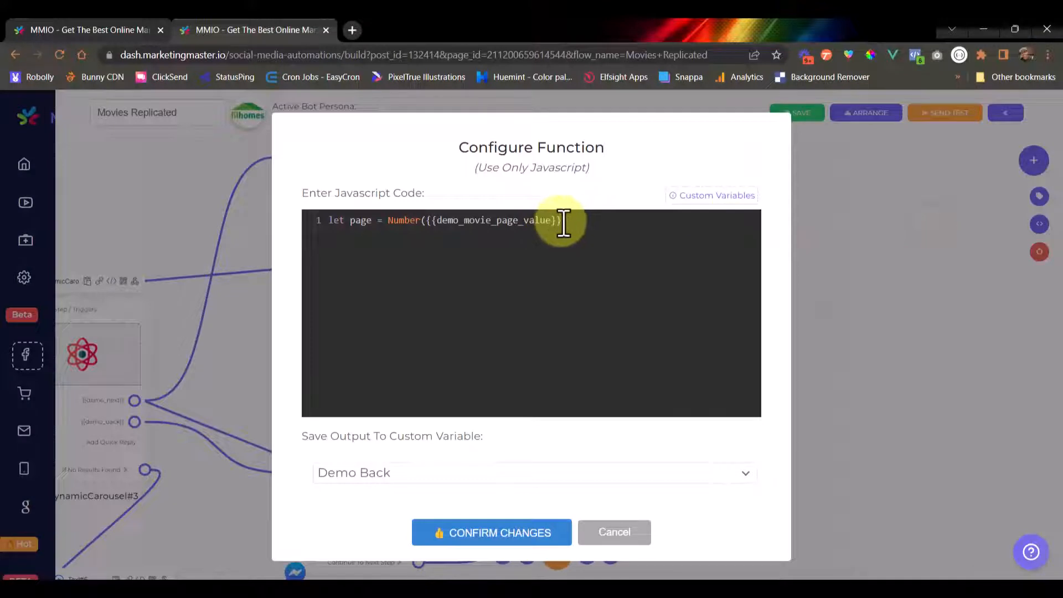
{"action": "left_click", "coordinate": [588, 224]}
{"action": "type", "text": ";  "}
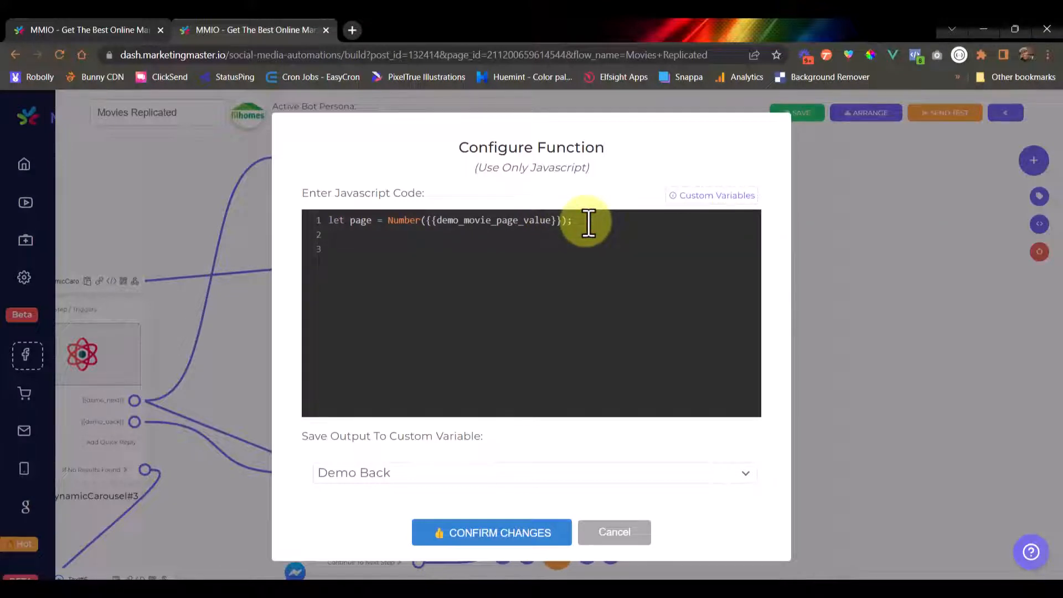
- Add a return statement giving the template string `Next ${before} - ${after}` below the page declaration
{"action": "type", "text": "retur"}
{"action": "type", "text": "n `Next ${}before - ${}"}
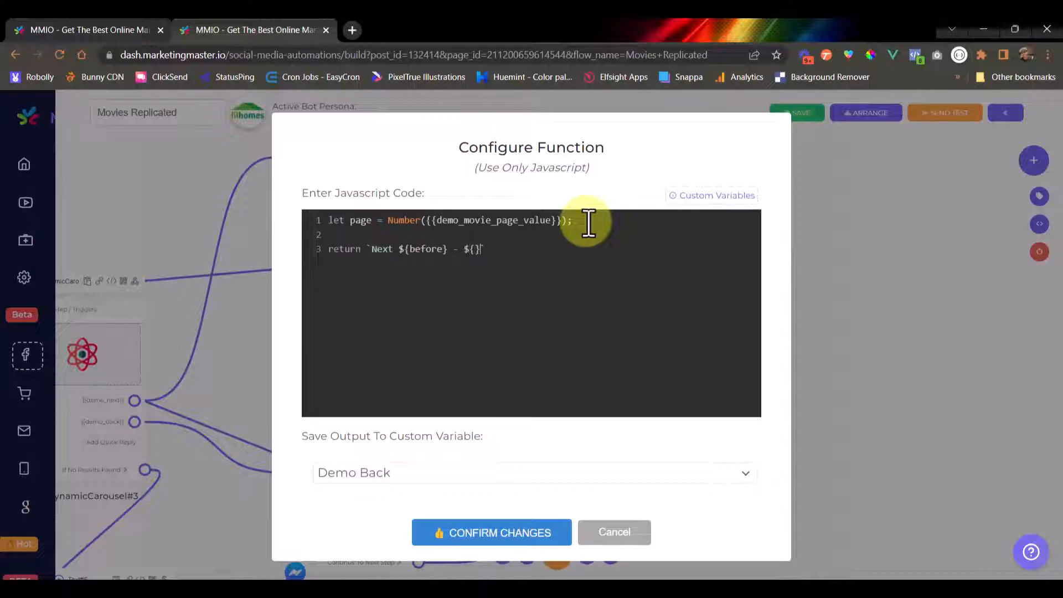
{"action": "type", "text": "after"}
{"action": "double_click", "coordinate": [427, 250]}
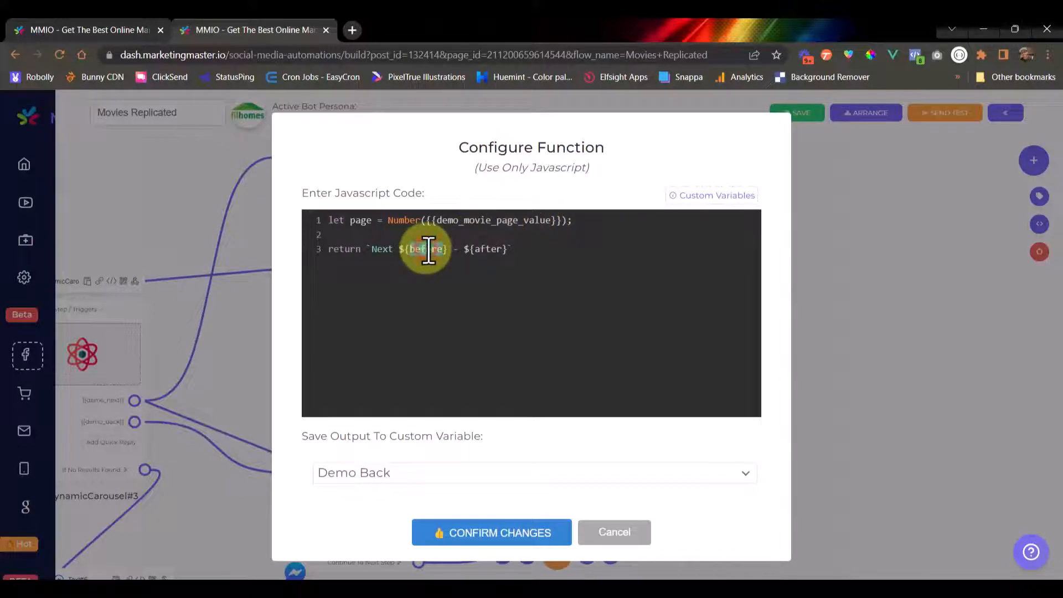
{"action": "double_click", "coordinate": [479, 250]}
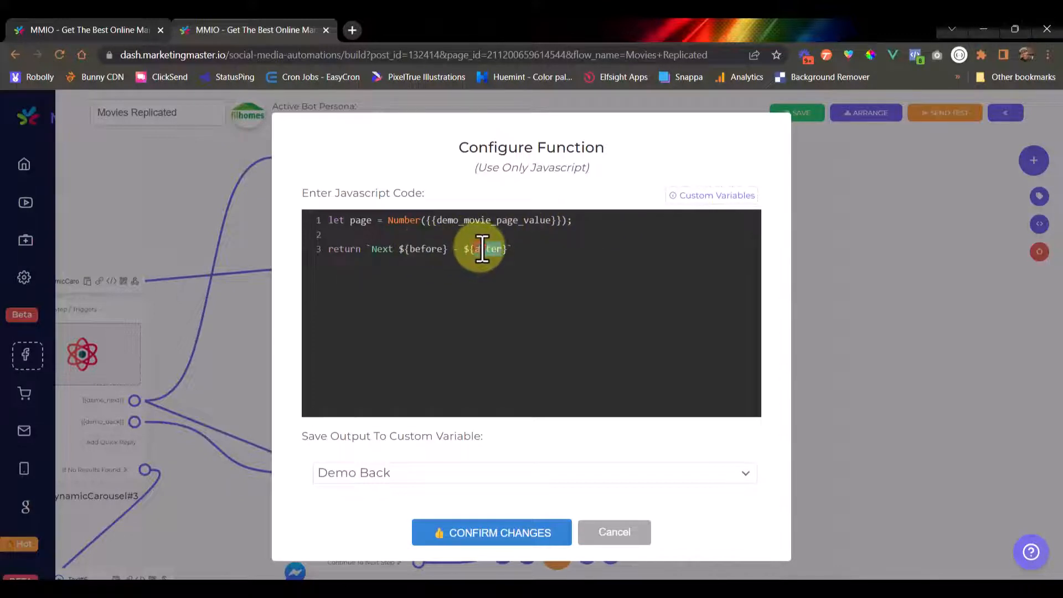
{"action": "left_click", "coordinate": [539, 255]}
{"action": "double_click", "coordinate": [425, 248]}
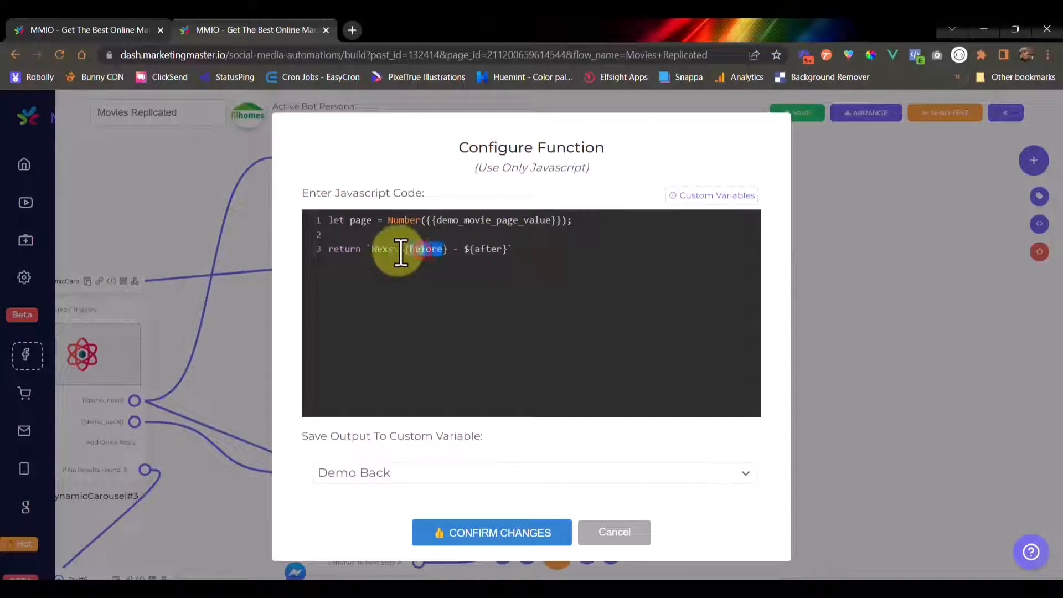
{"action": "left_click_drag", "start_coordinate": [364, 249], "coordinate": [572, 250]}
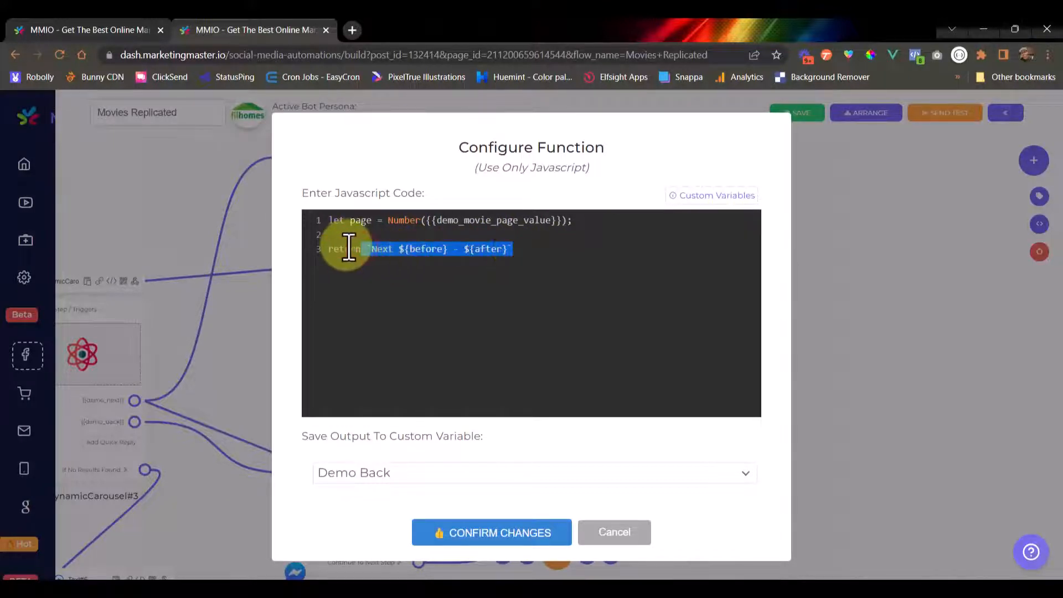
{"action": "double_click", "coordinate": [344, 248]}
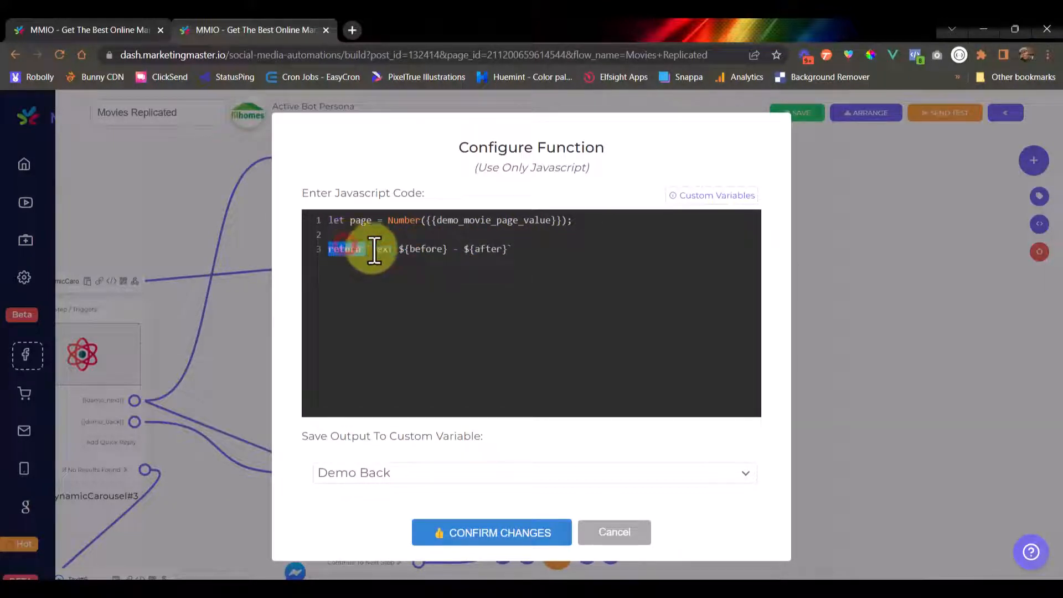
- Start a before declaration above the return statement and insert let limit = 20; below the page line
{"action": "left_click", "coordinate": [408, 241]}
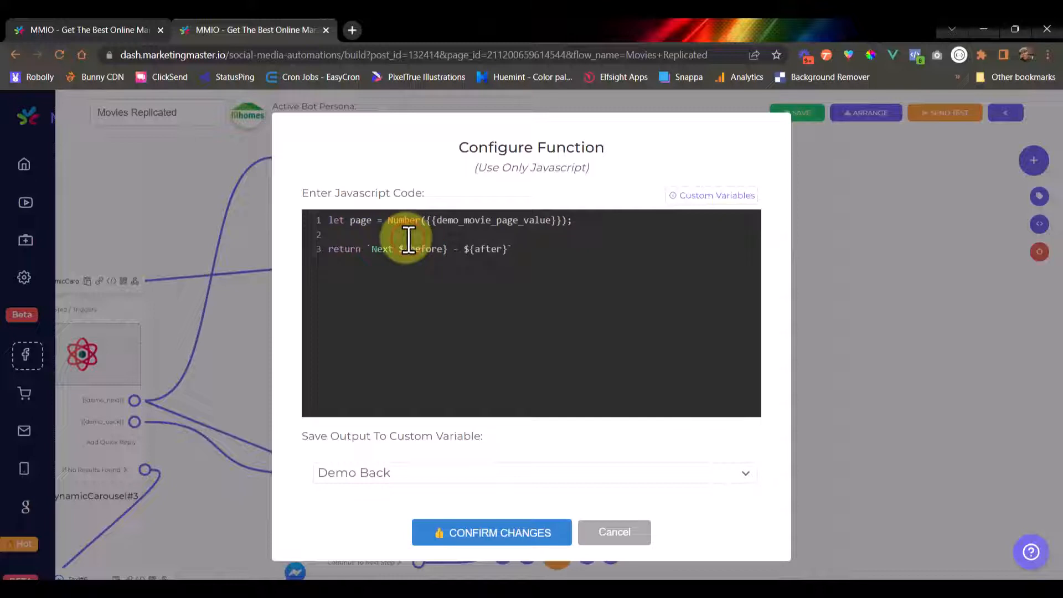
{"action": "type", "text": "let before ="}
{"action": "left_click", "coordinate": [612, 221]}
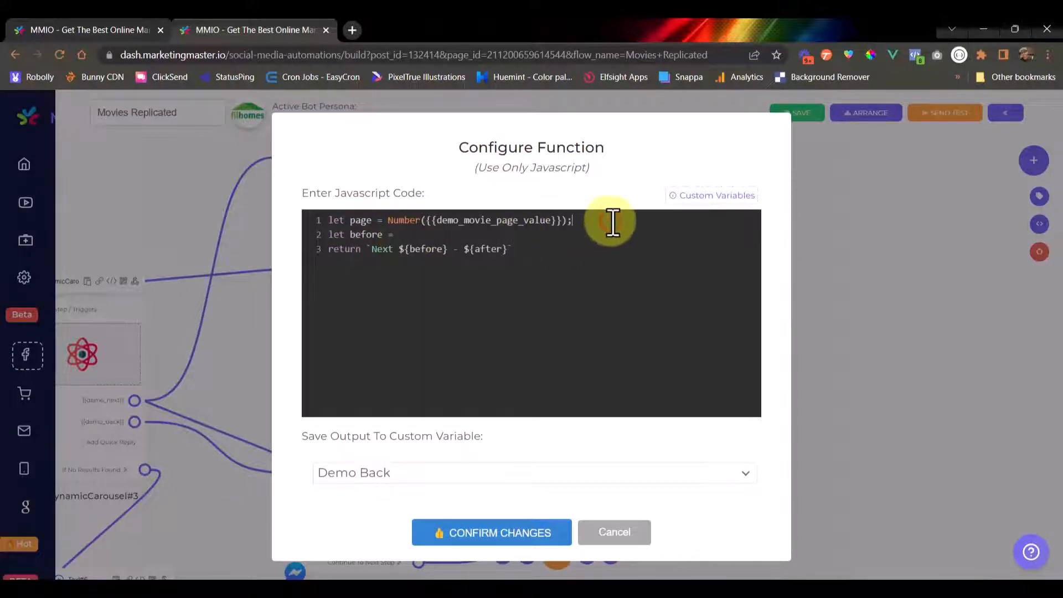
{"action": "key", "text": "Return"}
{"action": "type", "text": "let limit"}
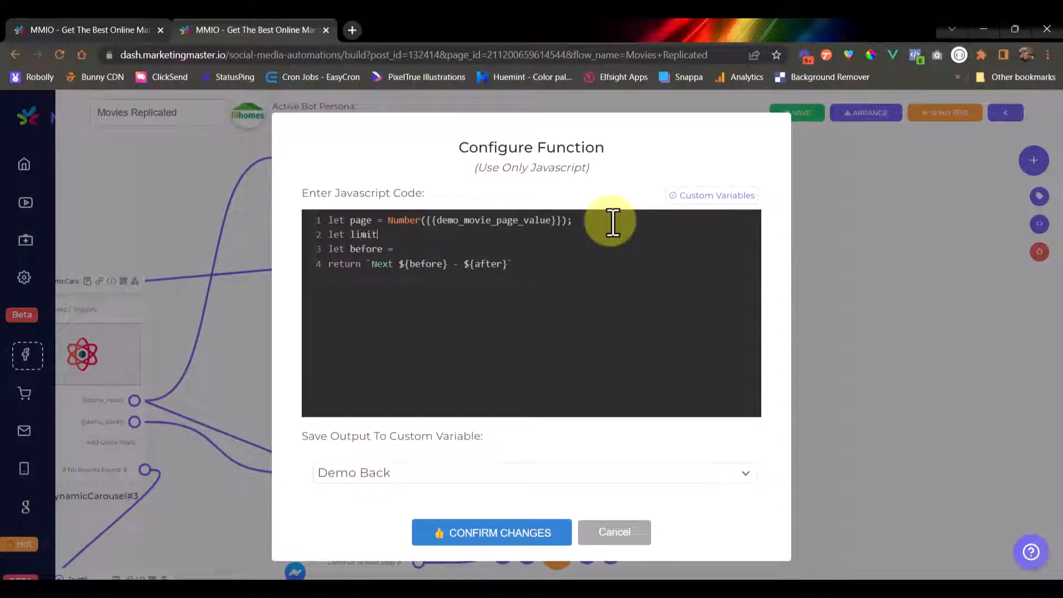
{"action": "type", "text": " = 20;"}
{"action": "key", "text": "Return"}
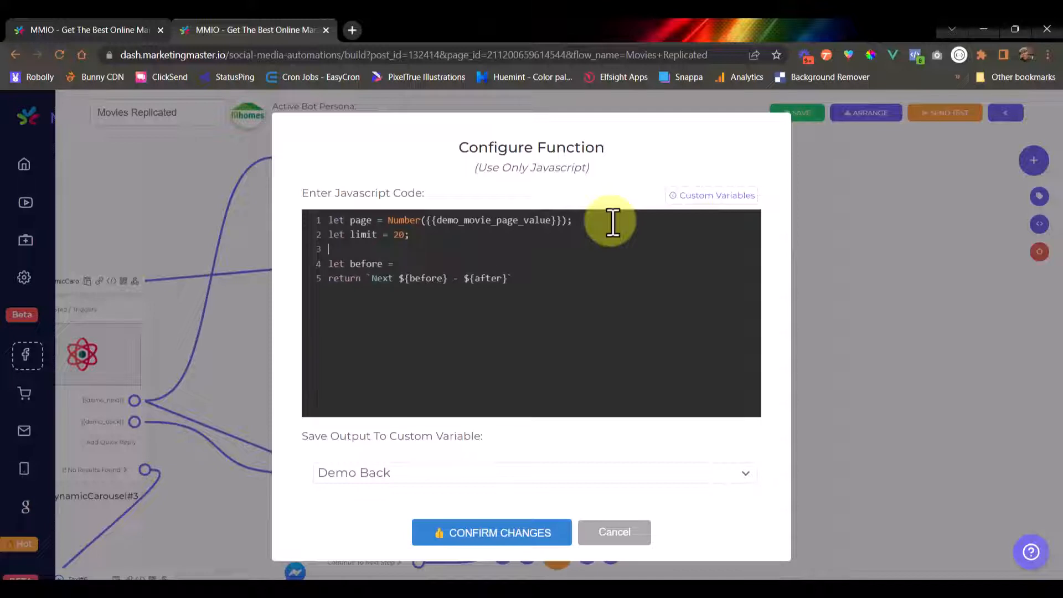
- Complete the before declaration as page * limit; and add a new line below it
{"action": "left_click", "coordinate": [492, 265]}
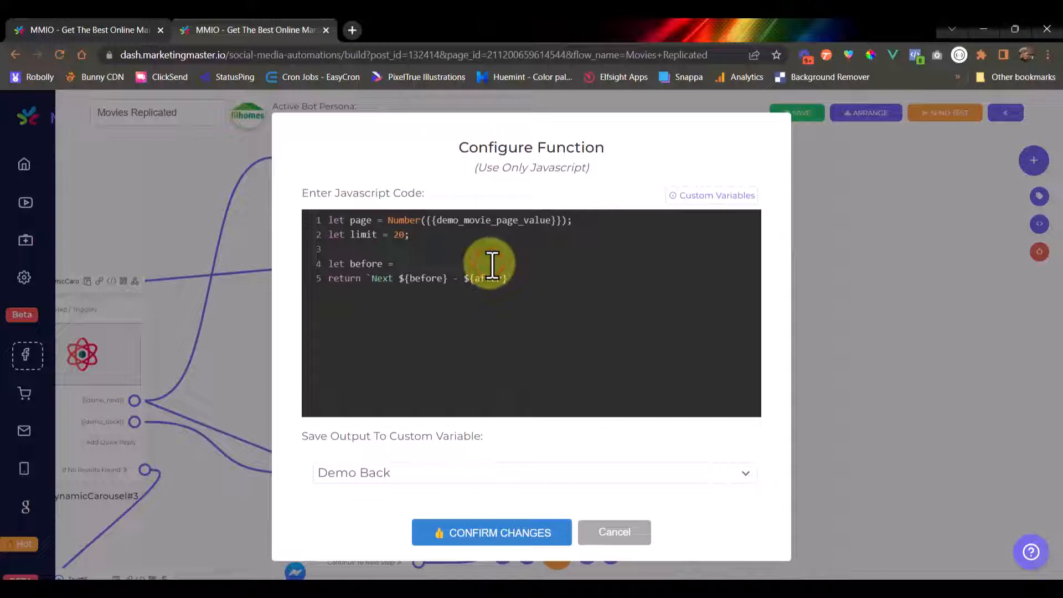
{"action": "double_click", "coordinate": [360, 220]}
{"action": "key", "text": "ctrl+c"}
{"action": "left_click", "coordinate": [433, 265]}
{"action": "key", "text": "ctrl+v"}
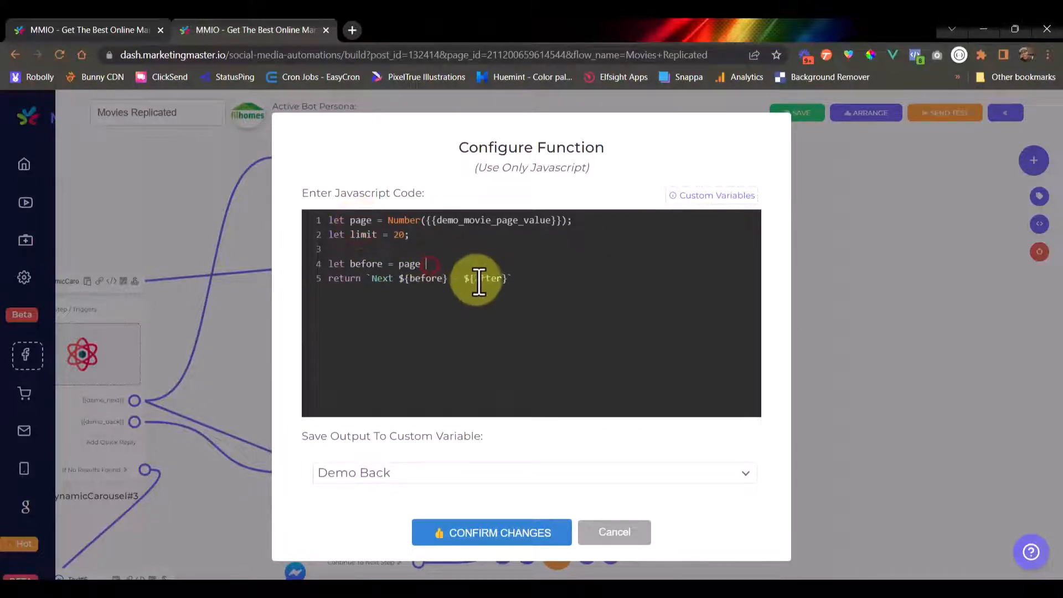
{"action": "type", "text": "* limit;"}
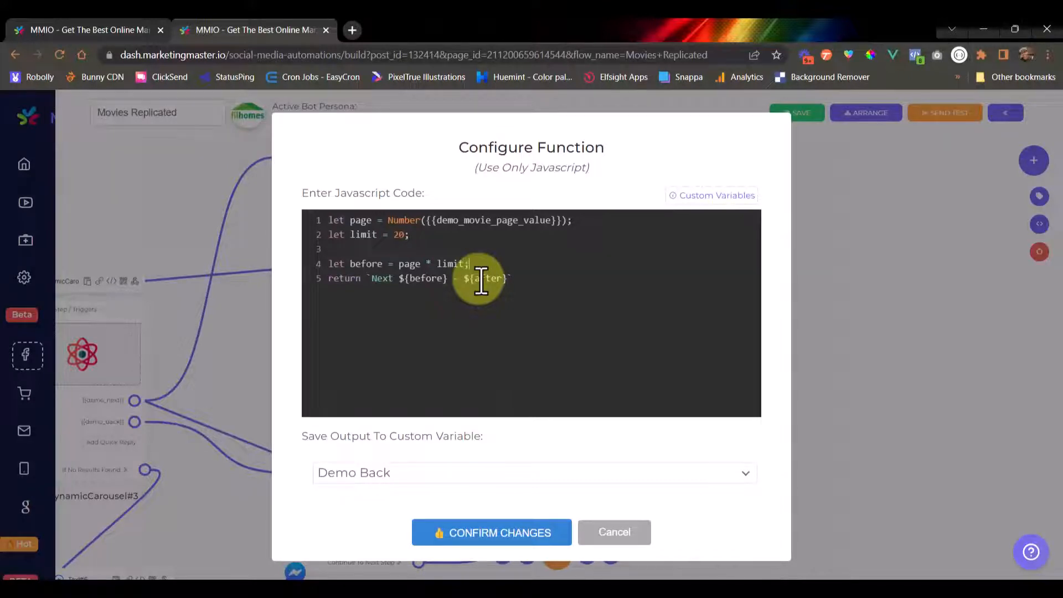
{"action": "key", "text": "Return"}
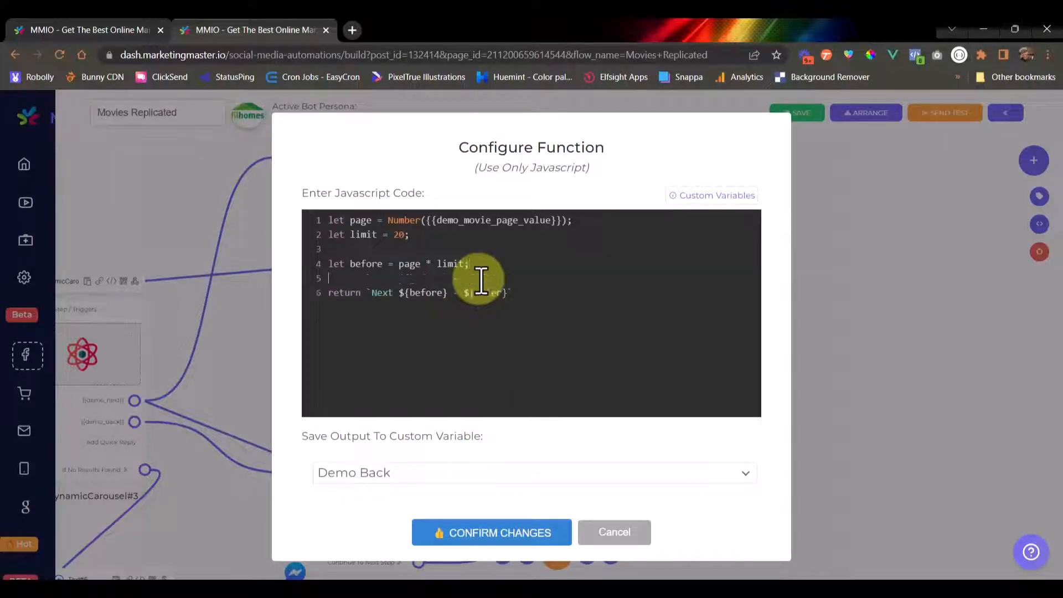
- Declare after as (page + 1) * limit; below the before line and leave a blank line above the return statement
{"action": "type", "text": "let after"}
{"action": "type", "text": " = ()"}
{"action": "type", "text": "page + 1) * limit;"}
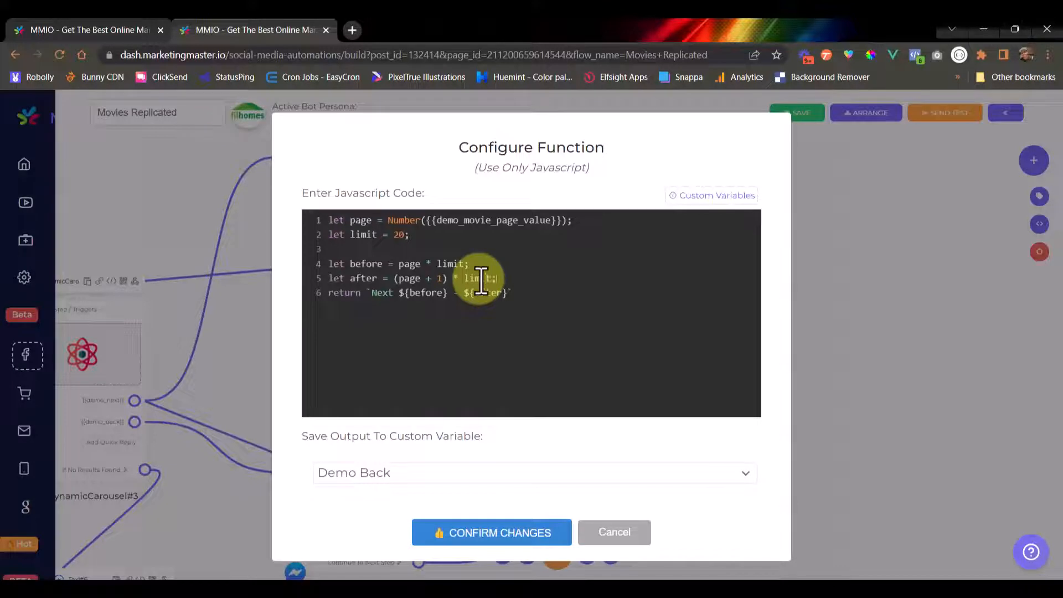
{"action": "key", "text": "Return"}
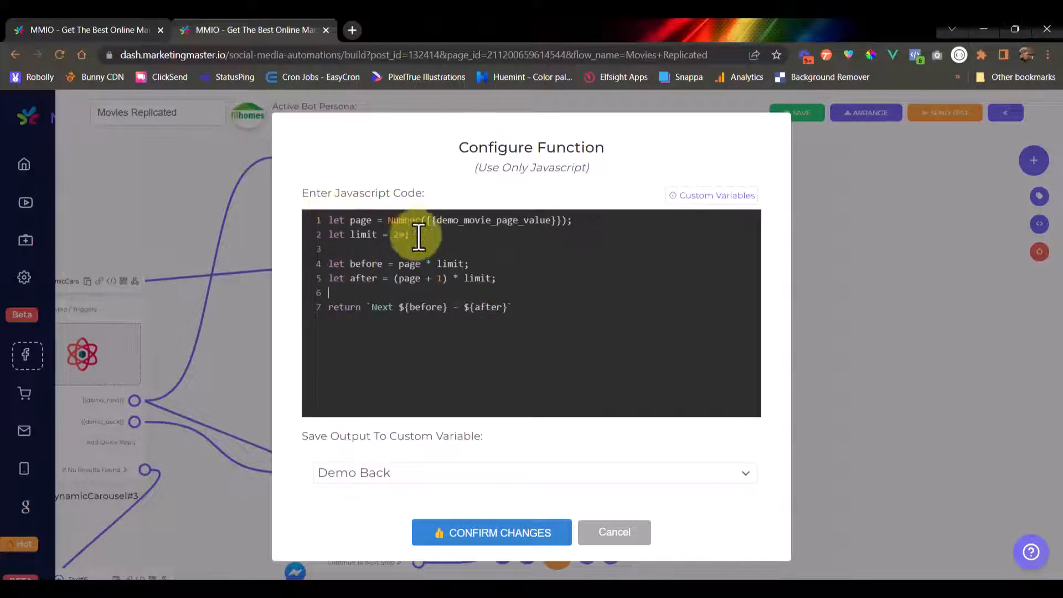
- Examine how page and limit produce the before and after values and where the return statement uses them
{"action": "double_click", "coordinate": [415, 279]}
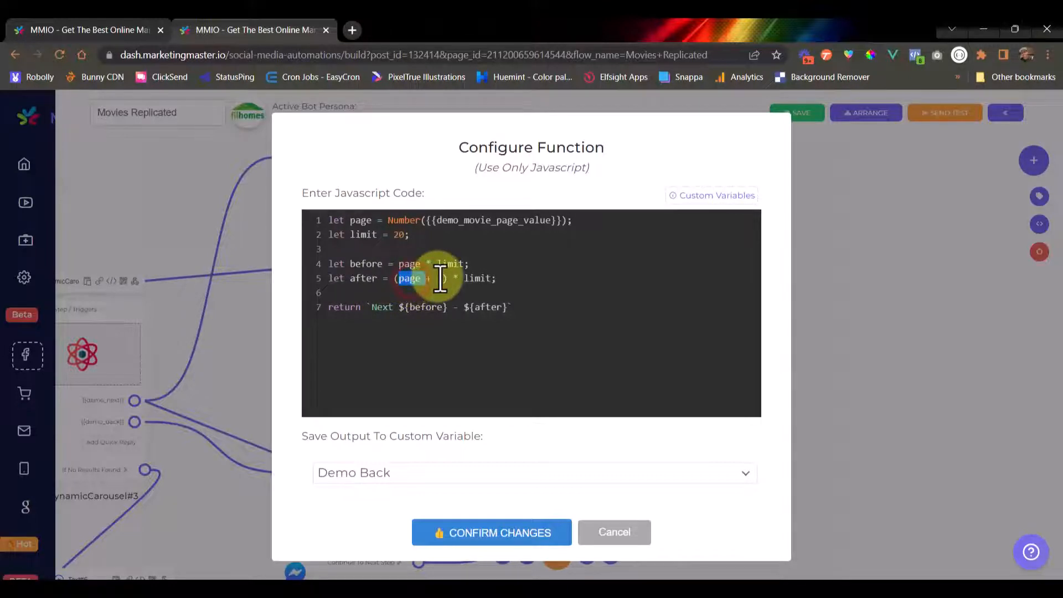
{"action": "double_click", "coordinate": [473, 279]}
{"action": "left_click", "coordinate": [460, 290]}
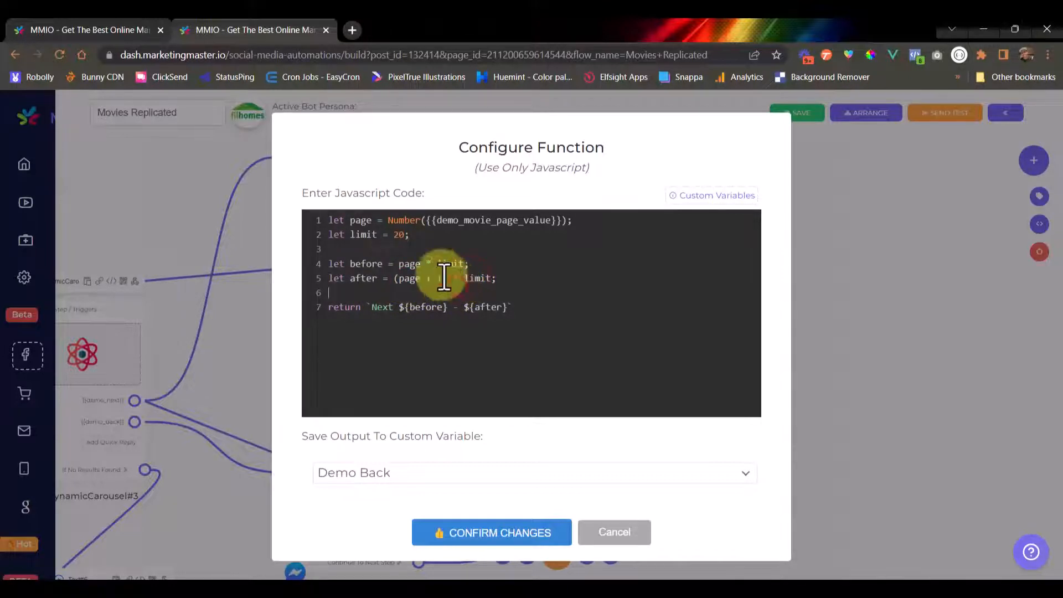
{"action": "double_click", "coordinate": [361, 221]}
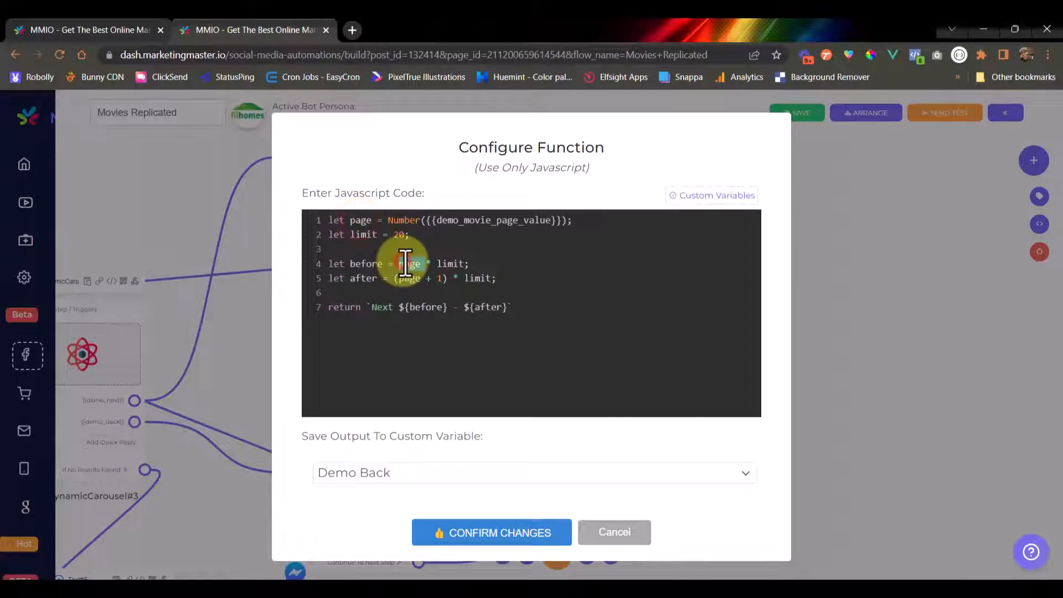
{"action": "double_click", "coordinate": [408, 264]}
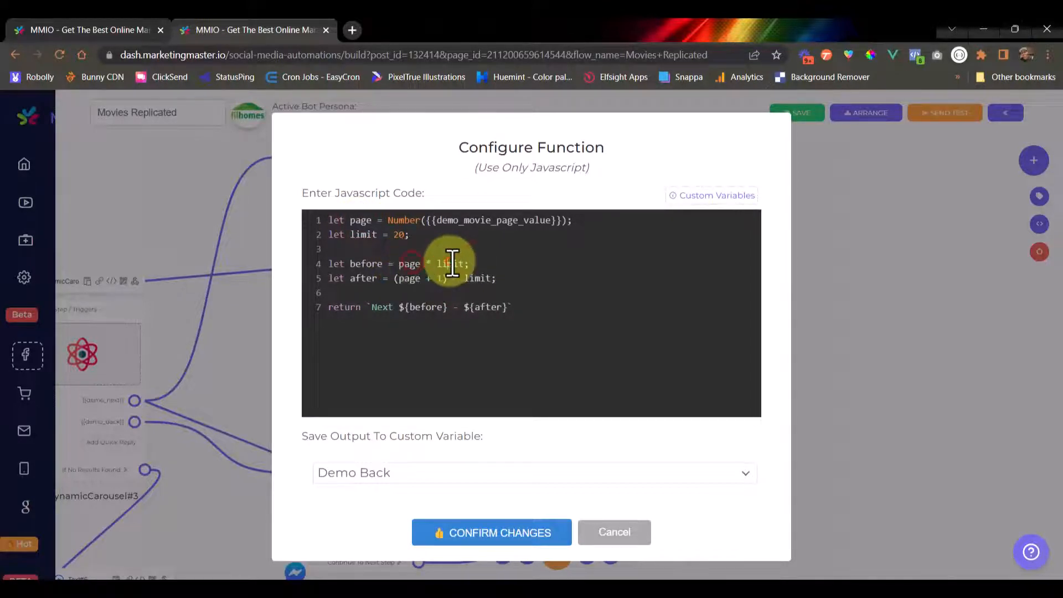
{"action": "left_click_drag", "start_coordinate": [470, 264], "coordinate": [369, 265]}
{"action": "double_click", "coordinate": [369, 264]}
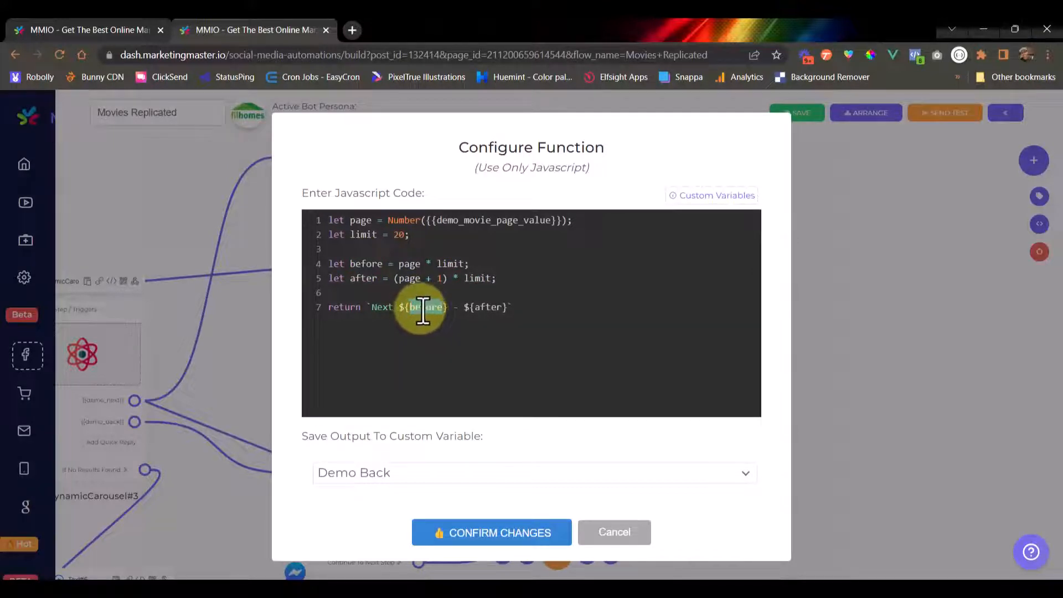
{"action": "double_click", "coordinate": [364, 264]}
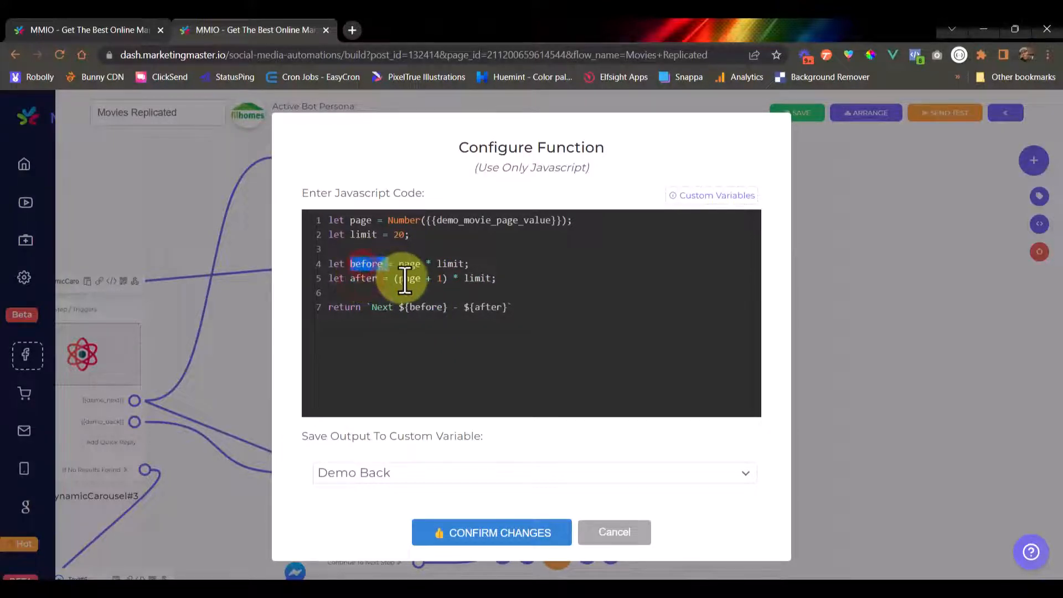
{"action": "left_click_drag", "start_coordinate": [443, 278], "coordinate": [394, 280]}
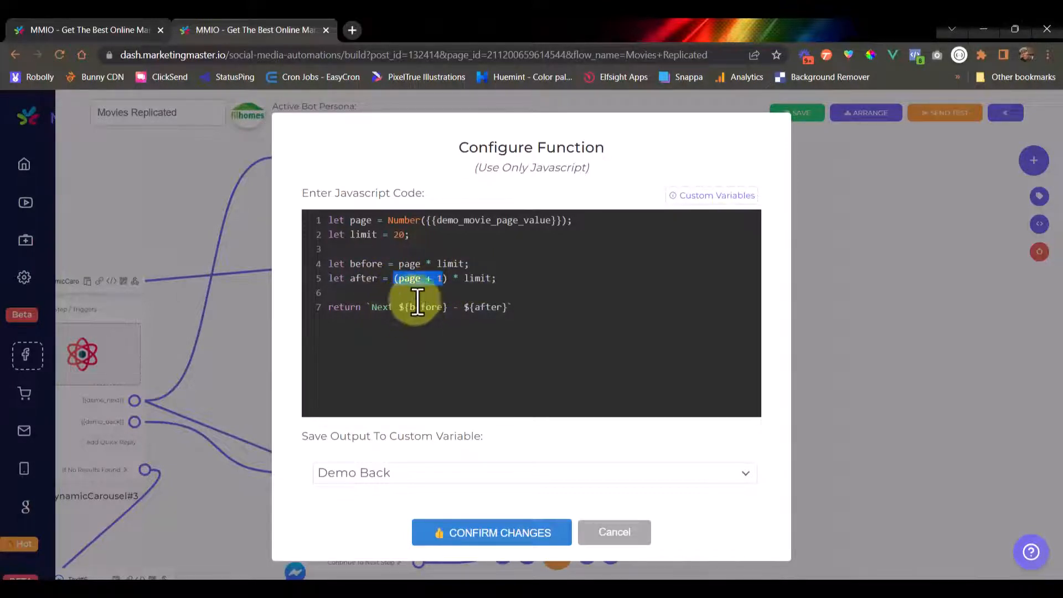
{"action": "double_click", "coordinate": [363, 280]}
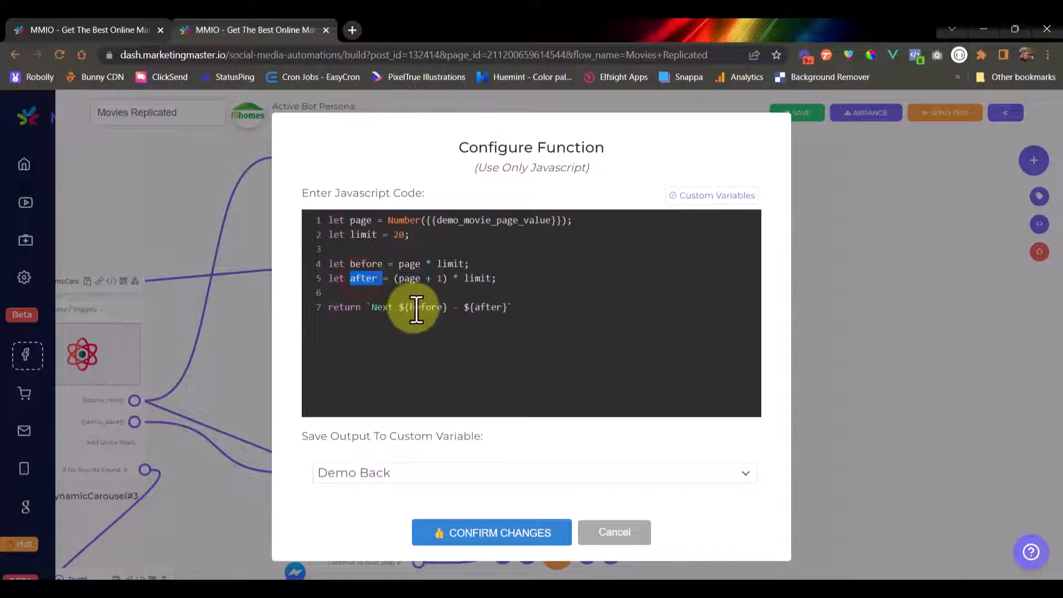
{"action": "double_click", "coordinate": [421, 308]}
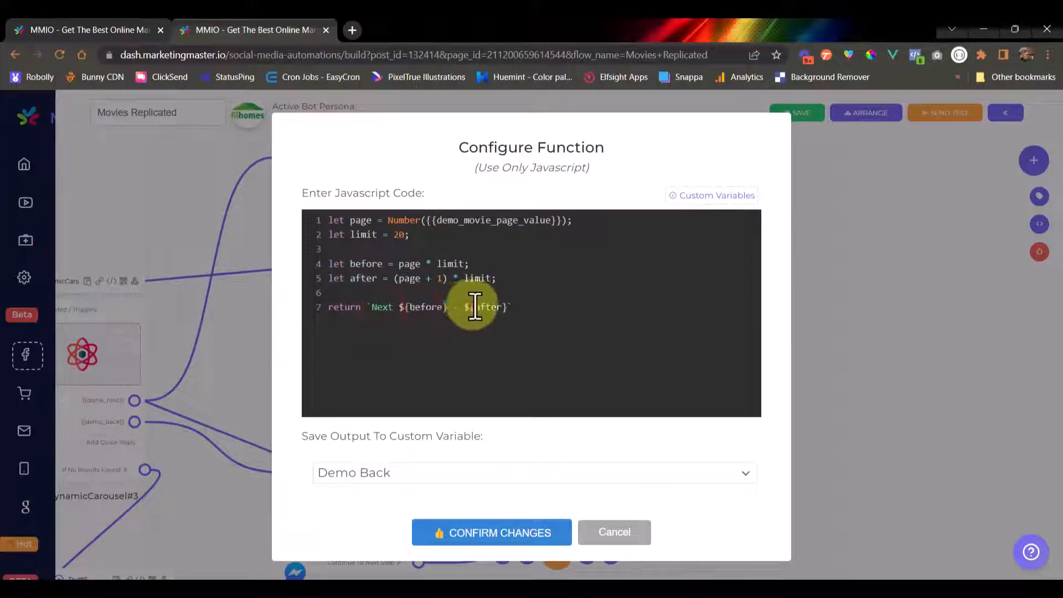
{"action": "double_click", "coordinate": [477, 307]}
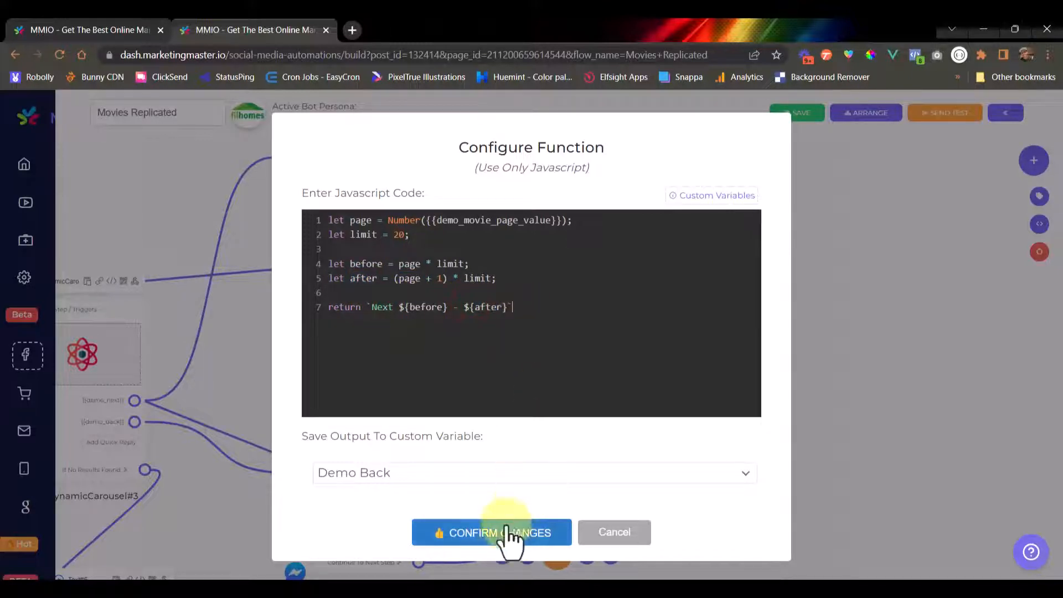
- Set the function's output custom variable to Demo Next, and copy the entire code before confirming the changes
{"action": "left_click", "coordinate": [406, 474]}
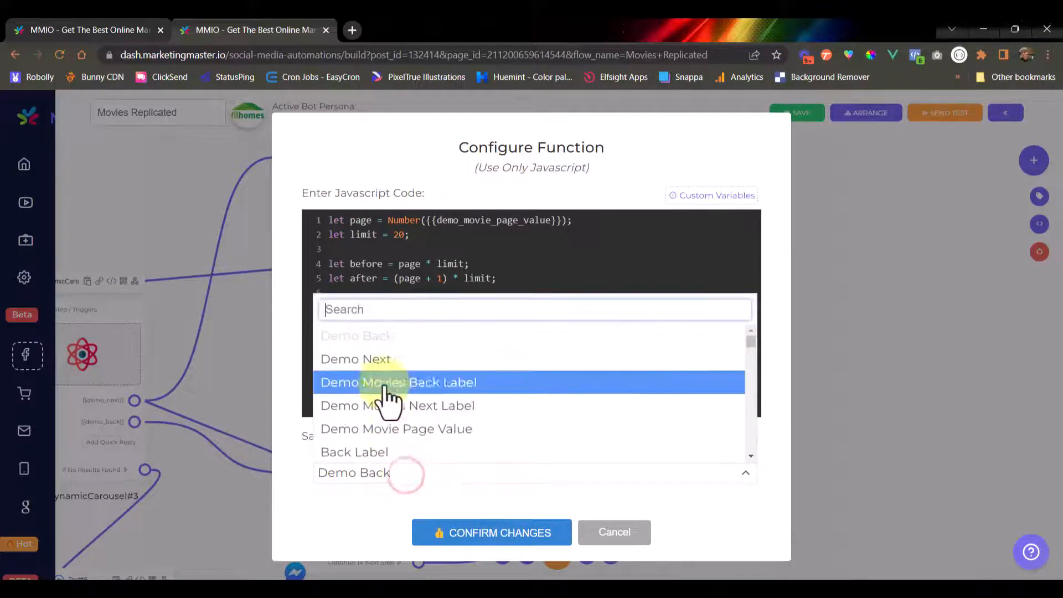
{"action": "left_click", "coordinate": [382, 363]}
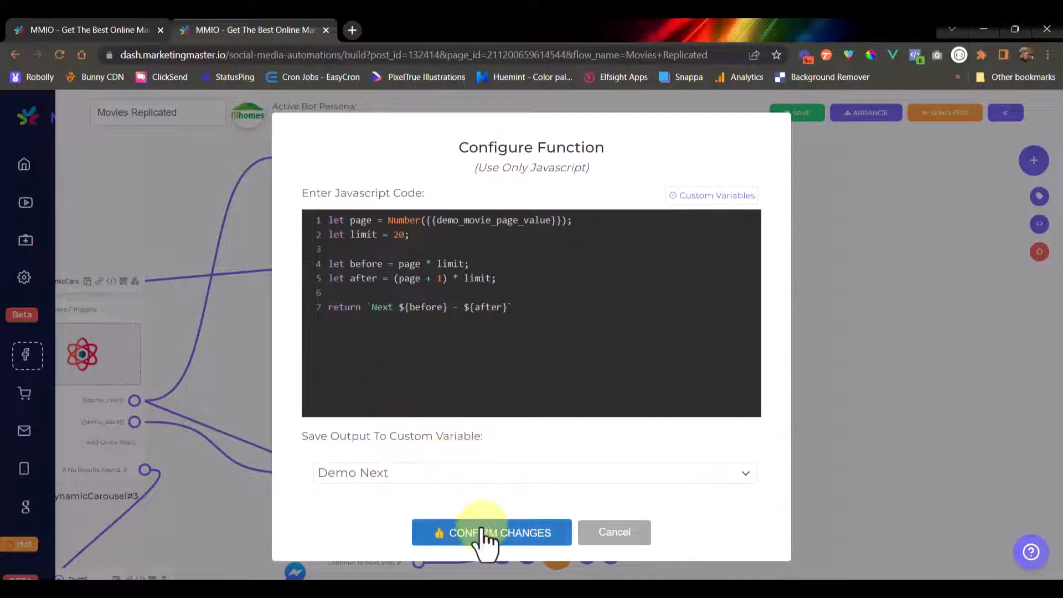
{"action": "left_click_drag", "start_coordinate": [532, 310], "coordinate": [319, 211]}
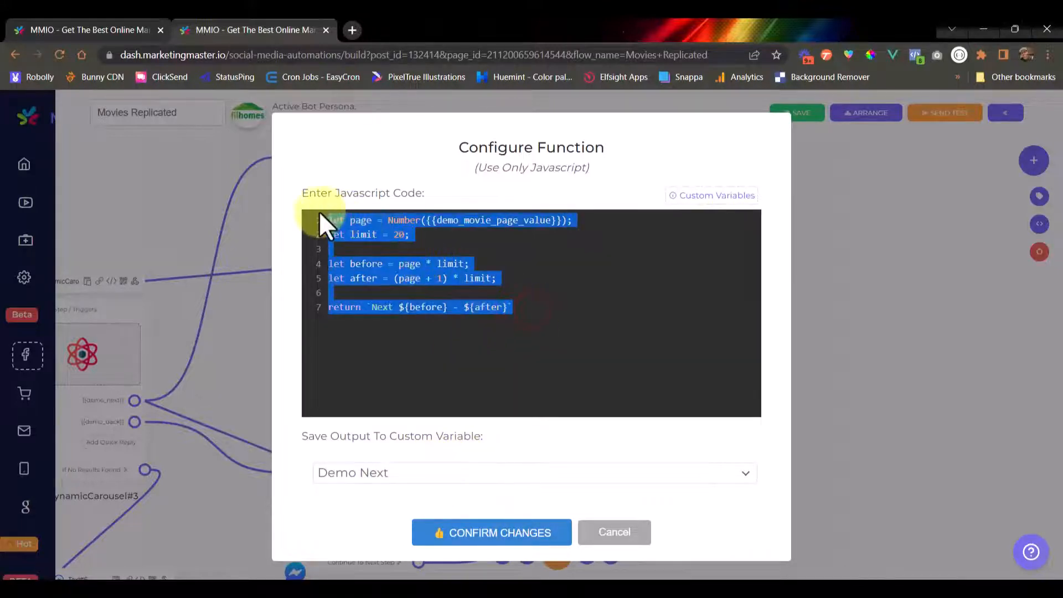
{"action": "right_click", "coordinate": [370, 228]}
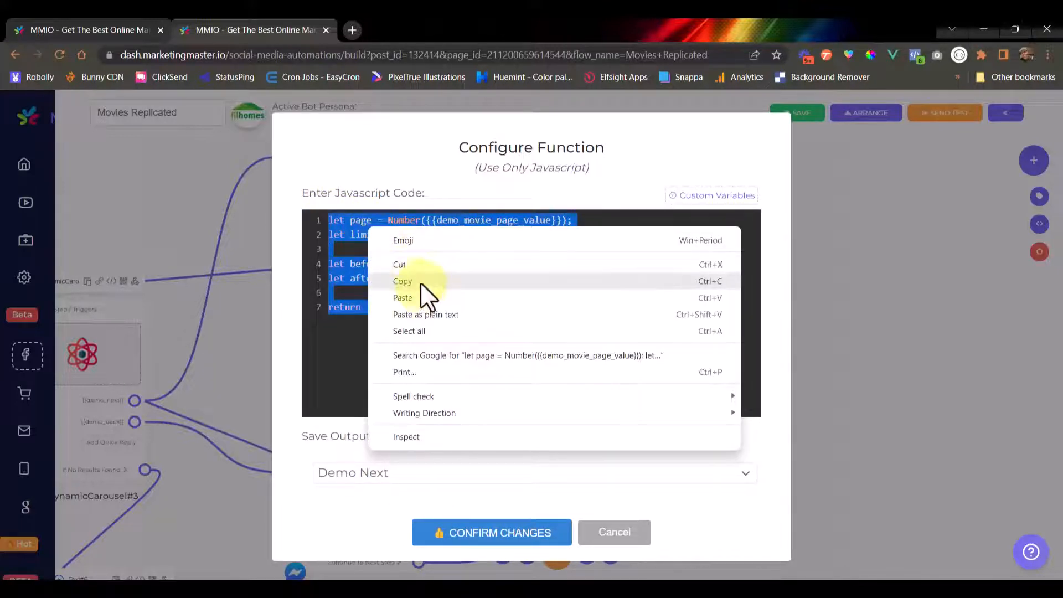
{"action": "left_click", "coordinate": [418, 280]}
{"action": "left_click", "coordinate": [514, 347]}
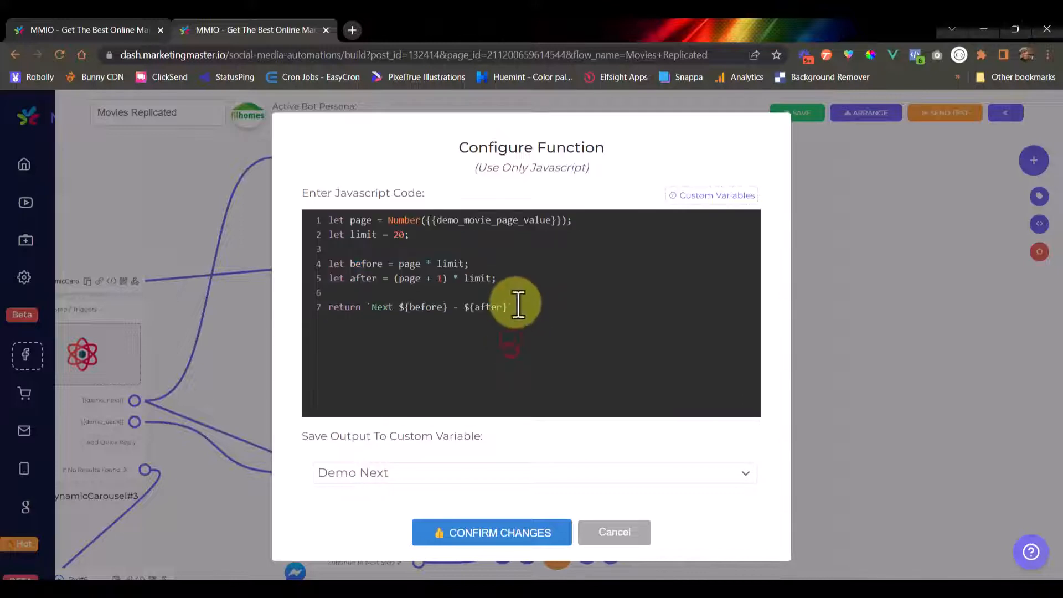
{"action": "left_click", "coordinate": [475, 532]}
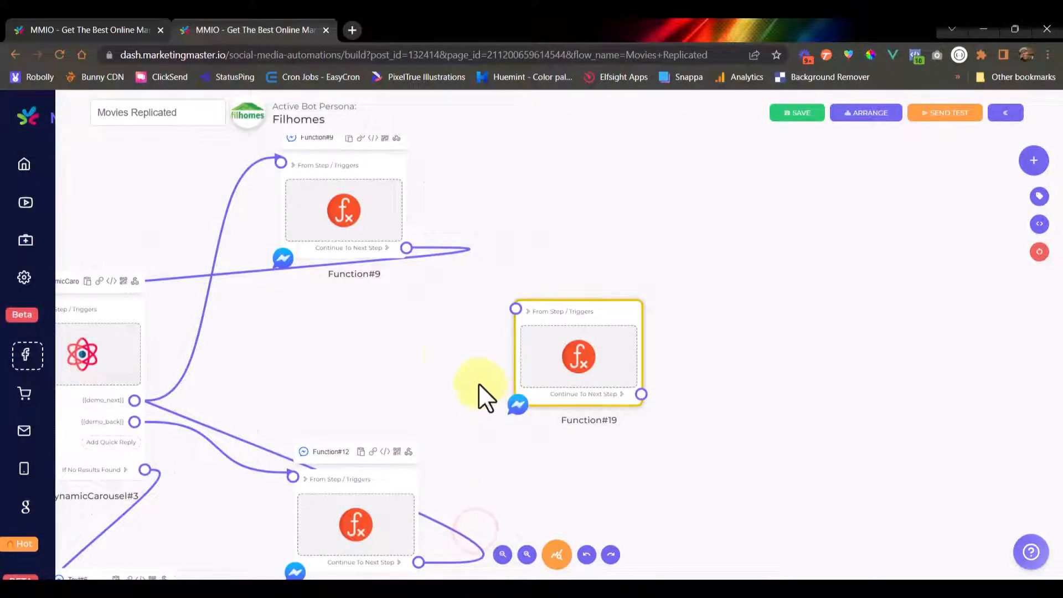
- Add another Function node to the flow and place it beside Function#19
{"action": "left_click", "coordinate": [744, 317]}
{"action": "scroll", "coordinate": [743, 317], "scroll_direction": "down", "scroll_amount": 2}
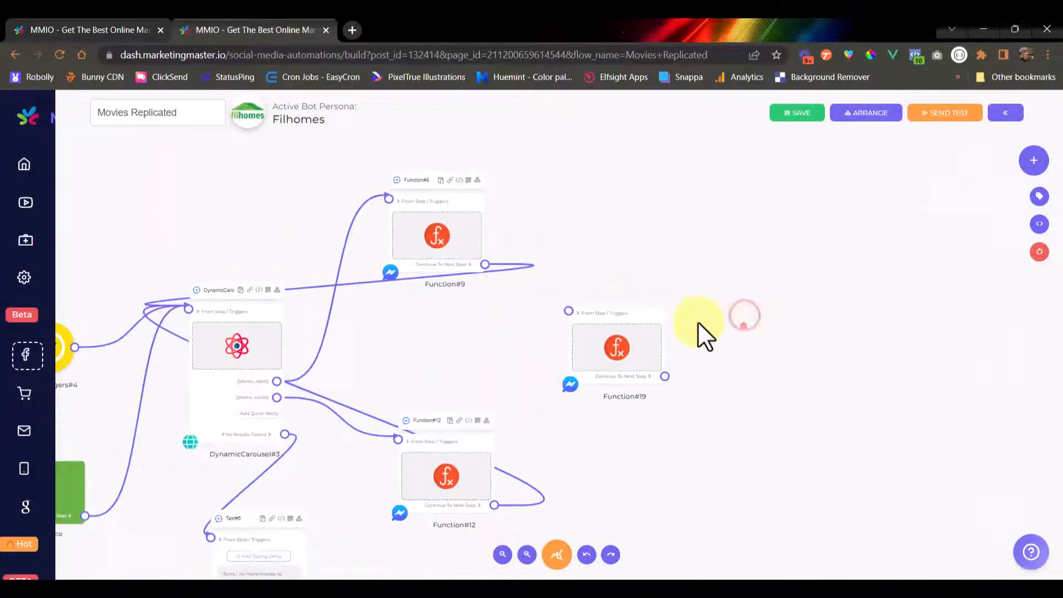
{"action": "left_click_drag", "start_coordinate": [698, 323], "coordinate": [589, 302]}
{"action": "right_click", "coordinate": [587, 302]}
{"action": "left_click", "coordinate": [629, 316]}
{"action": "type", "text": "func"}
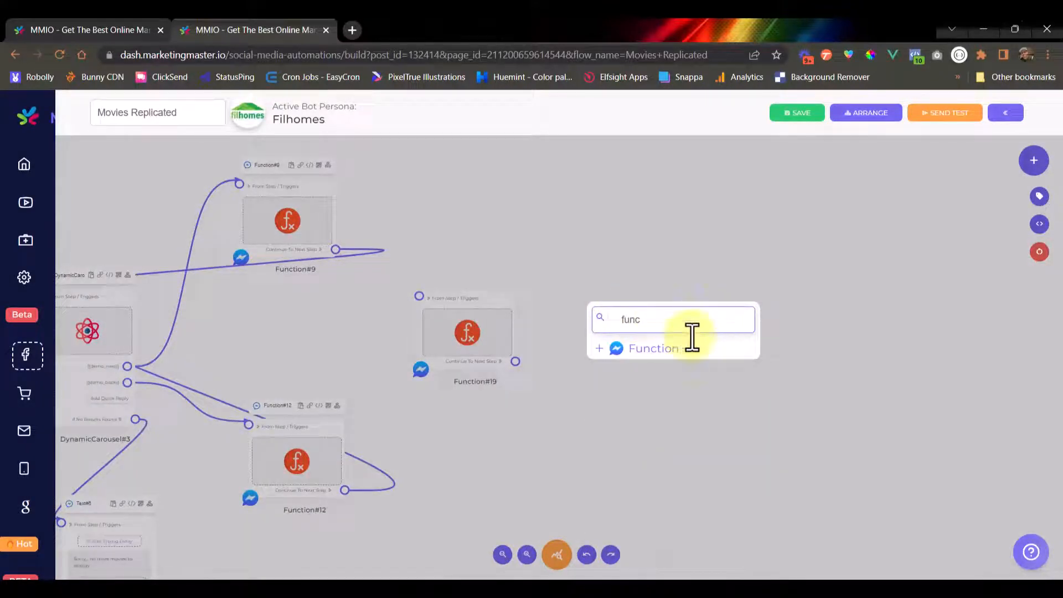
{"action": "left_click", "coordinate": [655, 349]}
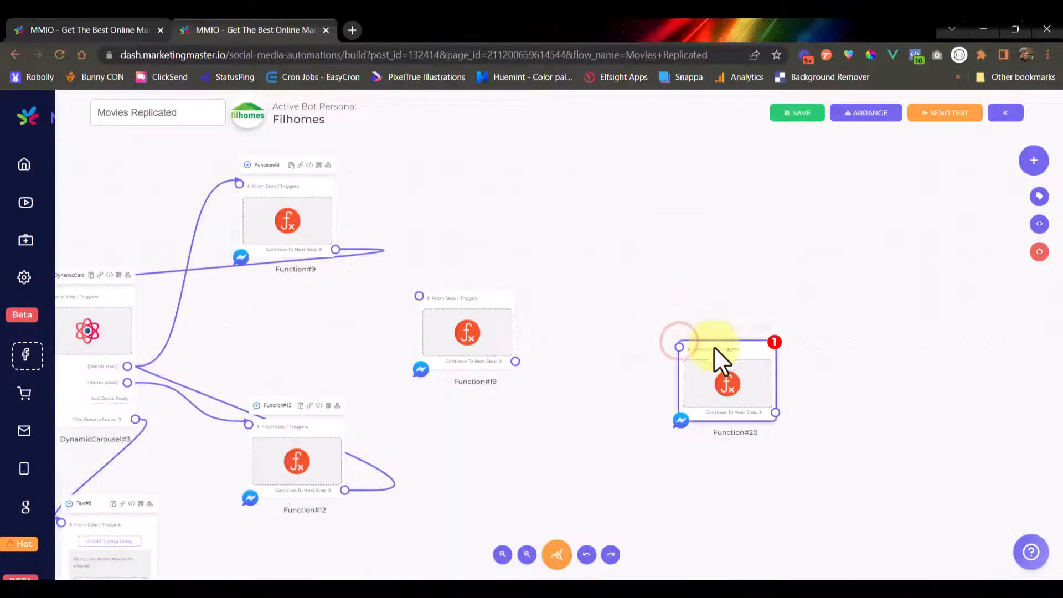
{"action": "left_click_drag", "start_coordinate": [714, 346], "coordinate": [621, 344]}
- Replace the sample code in the new Function node with the copied Next label code
{"action": "double_click", "coordinate": [622, 344]}
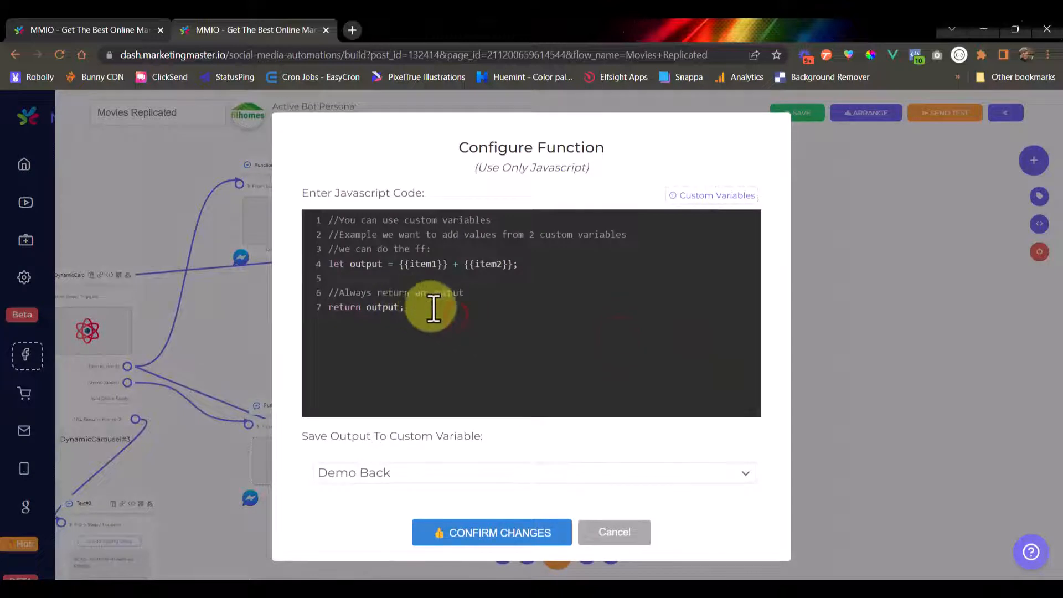
{"action": "key", "text": "ctrl+a"}
{"action": "key", "text": "BackSpace"}
{"action": "key", "text": "ctrl+v"}
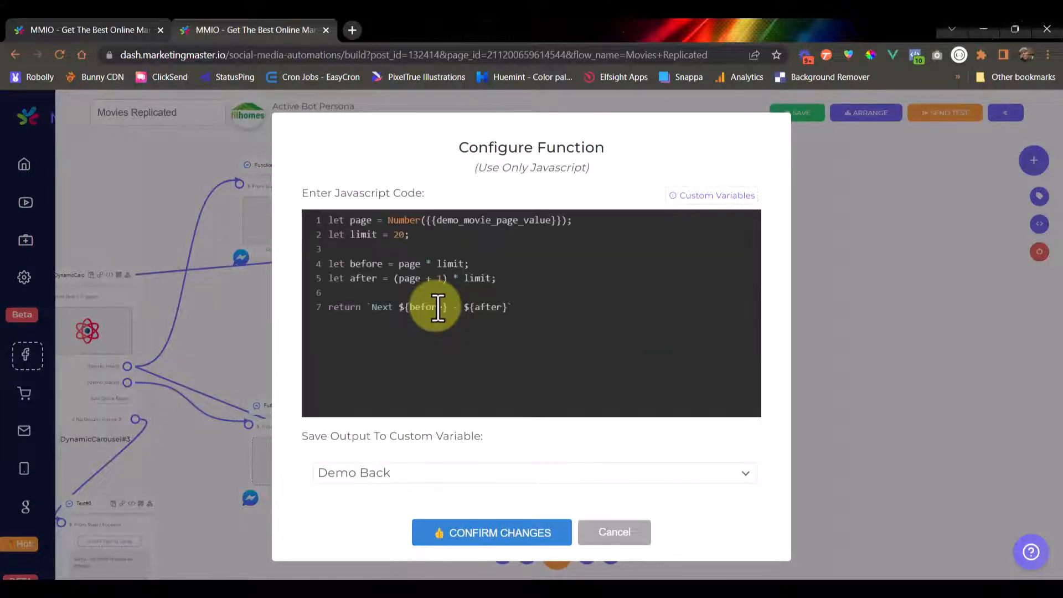
- Change the (page + 1) expression to (page - 1) and swap the names before and after between the two declarations
{"action": "left_click", "coordinate": [427, 232]}
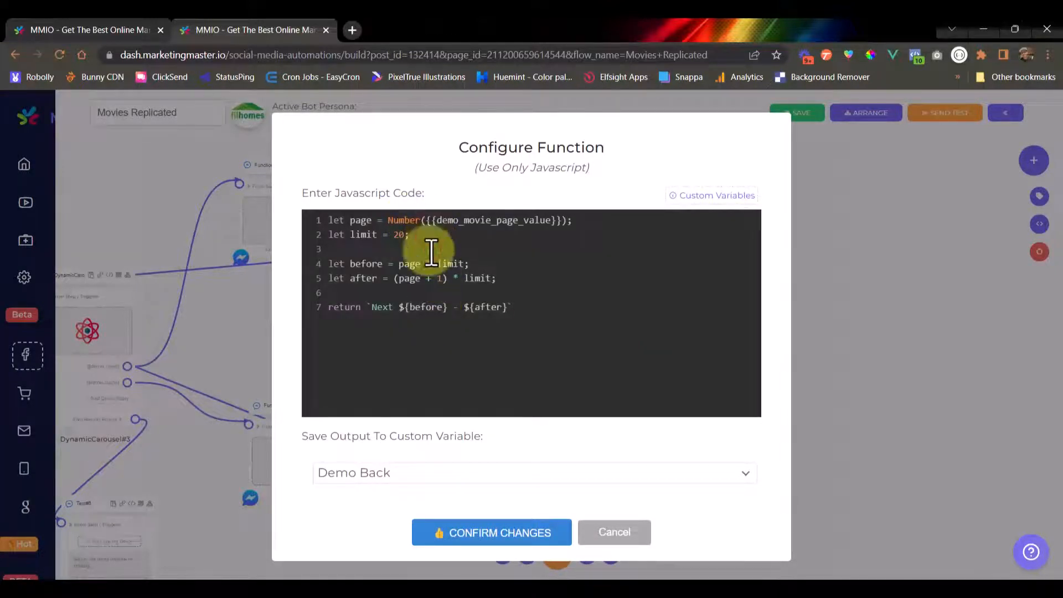
{"action": "double_click", "coordinate": [430, 278]}
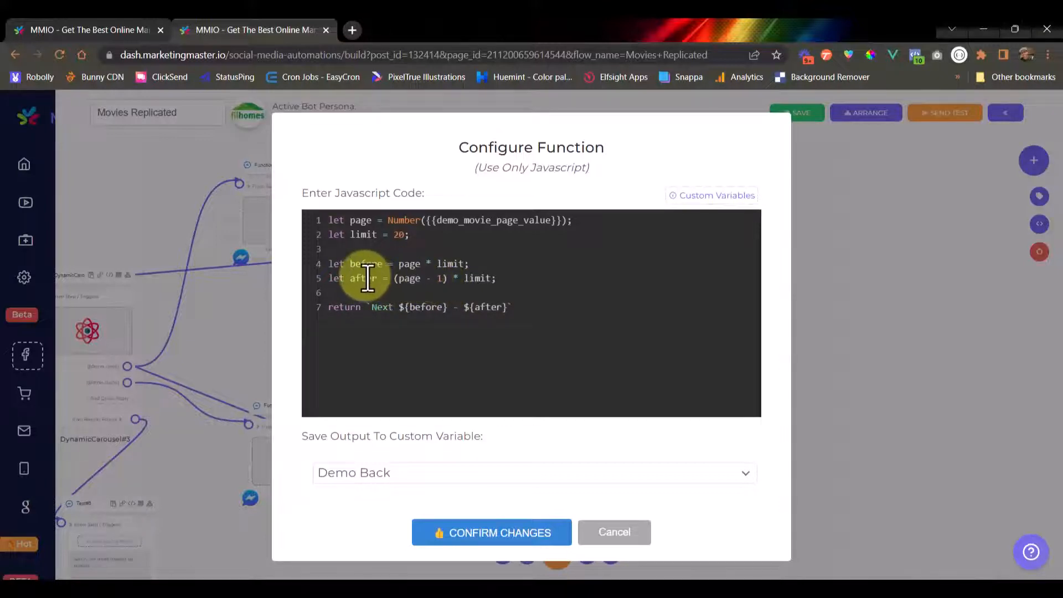
{"action": "left_click_drag", "start_coordinate": [527, 277], "coordinate": [332, 278]}
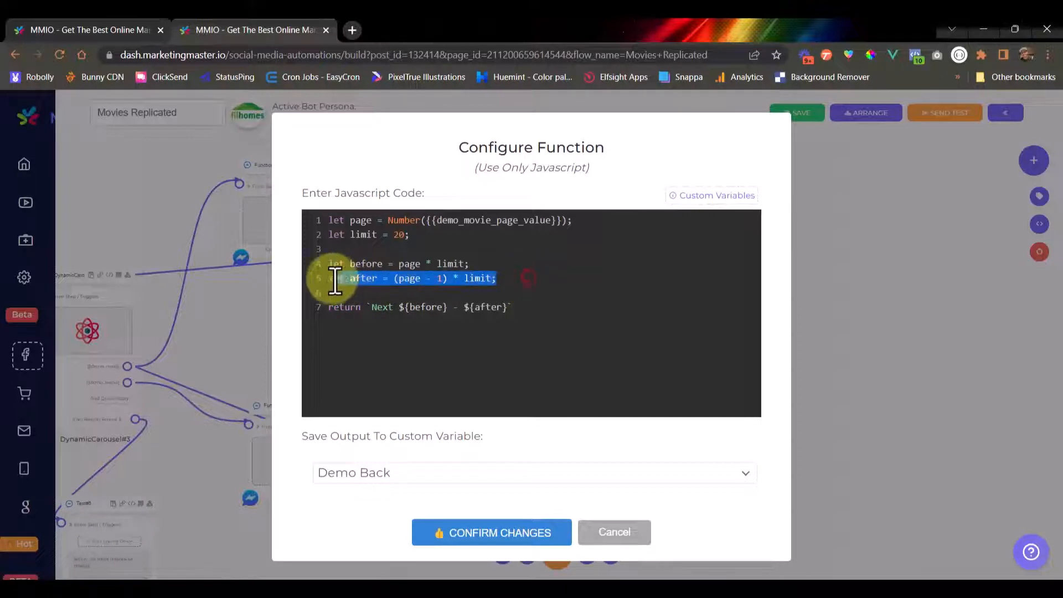
{"action": "double_click", "coordinate": [366, 264]}
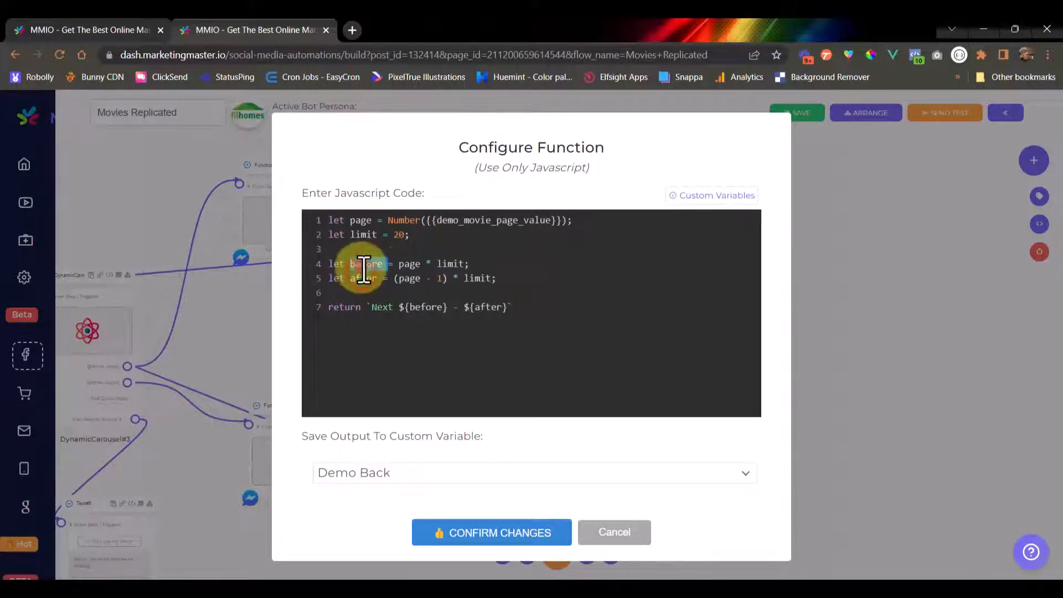
{"action": "key", "text": "ctrl+v"}
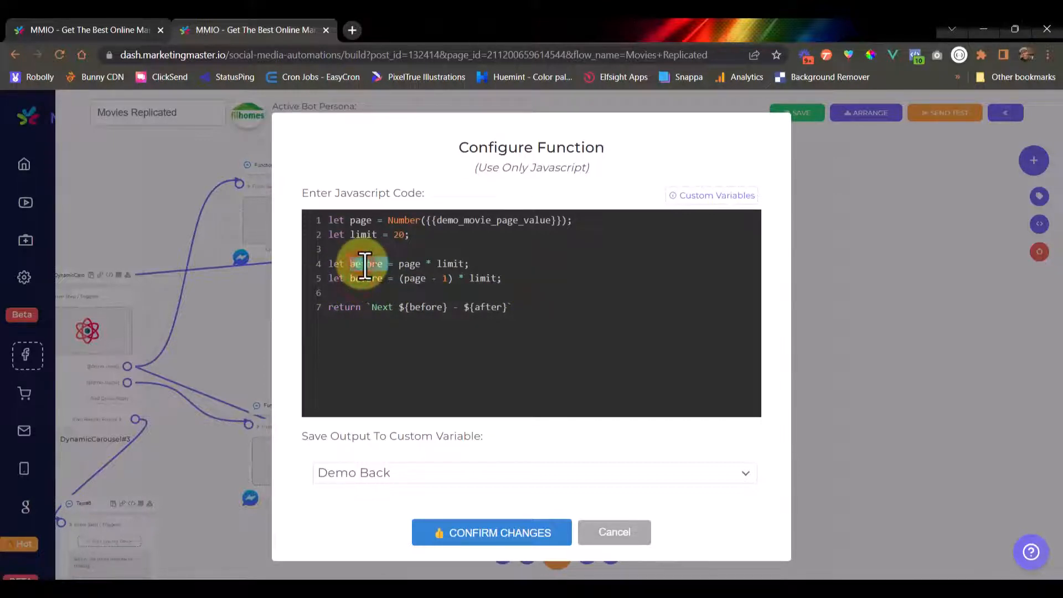
{"action": "type", "text": "after"}
- Move the after declaration below the before declaration, remove the extra blank line and keep one above the return statement
{"action": "left_click_drag", "start_coordinate": [492, 263], "coordinate": [325, 275]}
{"action": "key", "text": "ctrl+x"}
{"action": "left_click", "coordinate": [360, 291]}
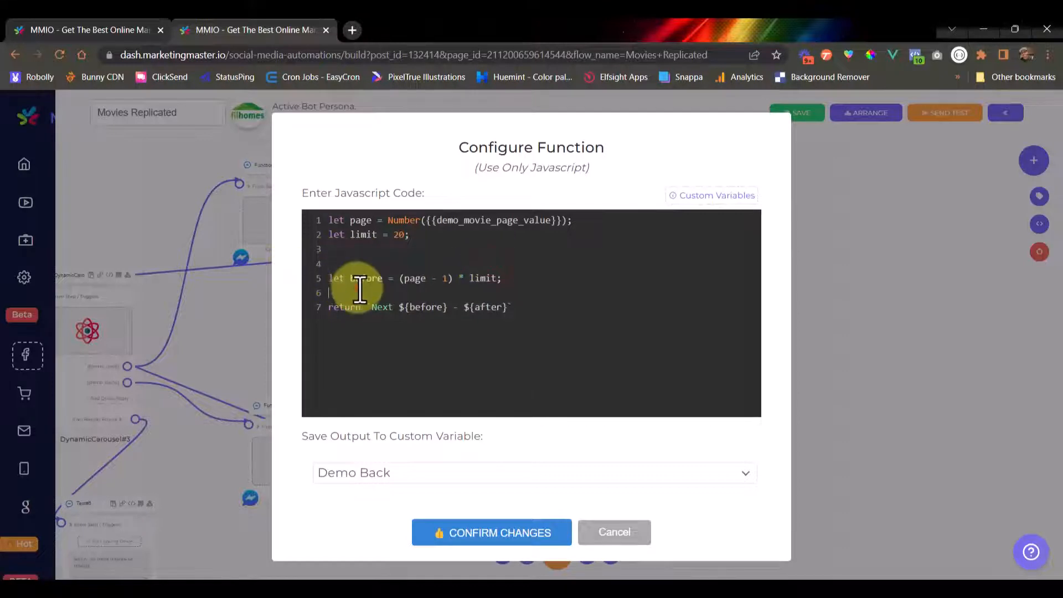
{"action": "key", "text": "ctrl+v"}
{"action": "left_click", "coordinate": [358, 264]}
{"action": "key", "text": "BackSpace"}
{"action": "left_click", "coordinate": [481, 280]}
{"action": "key", "text": "Return"}
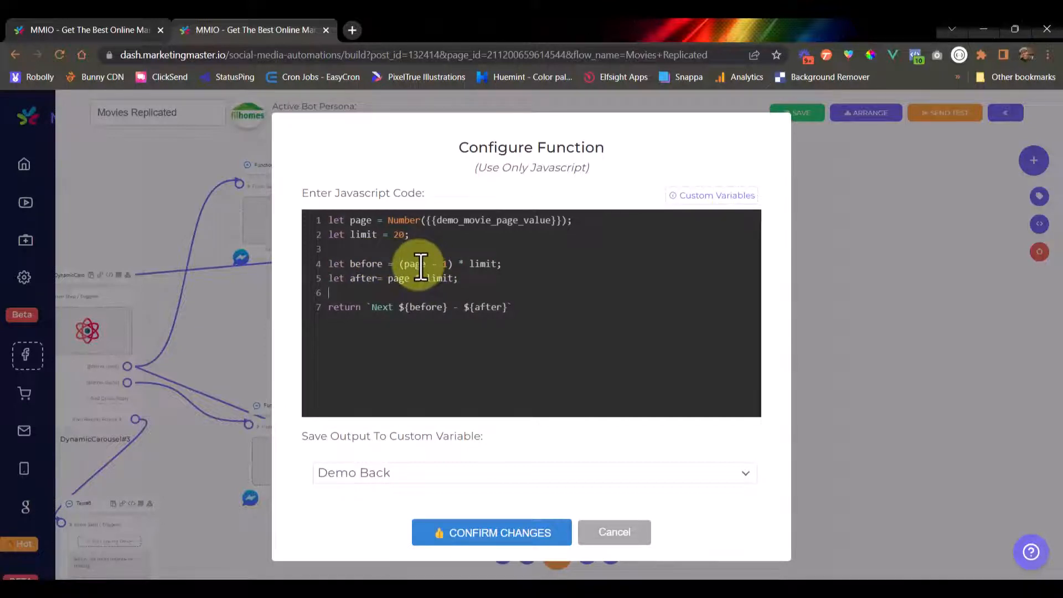
- Check the before and after declarations and confirm the Function configuration with Demo Back as the output variable
{"action": "left_click", "coordinate": [479, 283]}
{"action": "double_click", "coordinate": [362, 278]}
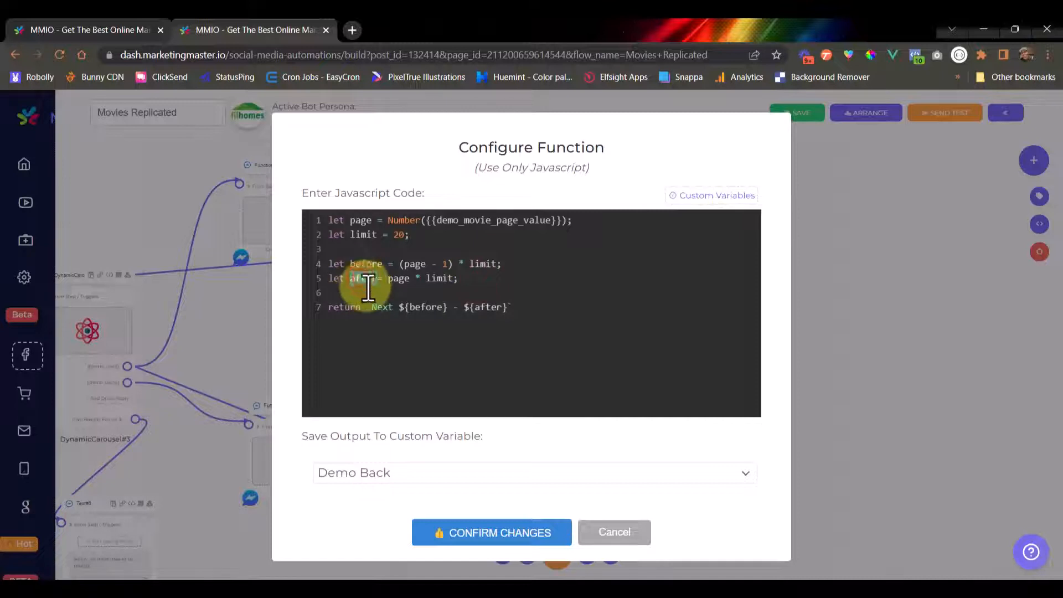
{"action": "double_click", "coordinate": [402, 277]}
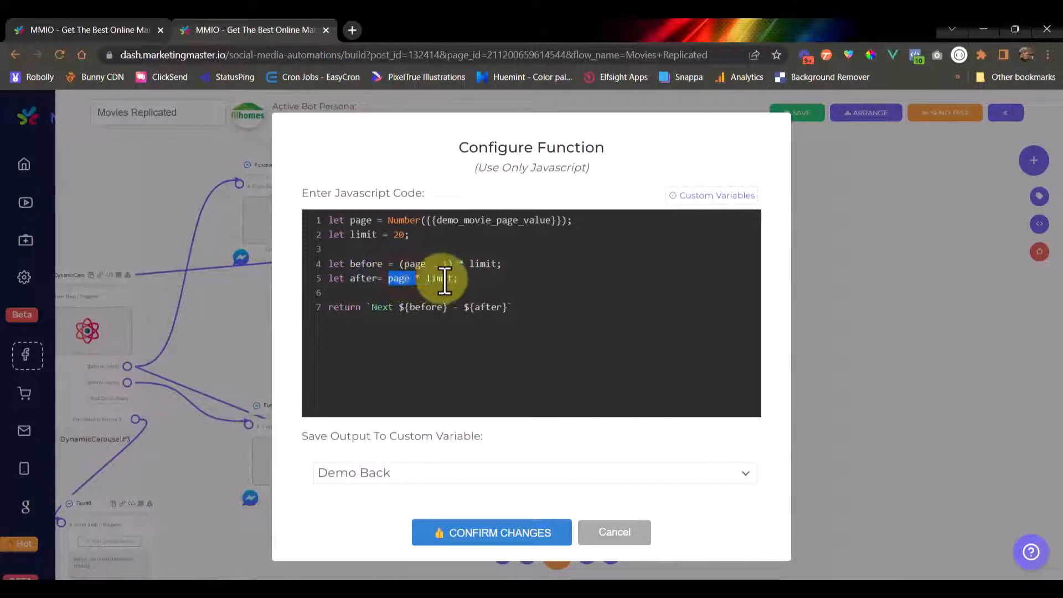
{"action": "left_click", "coordinate": [475, 286]}
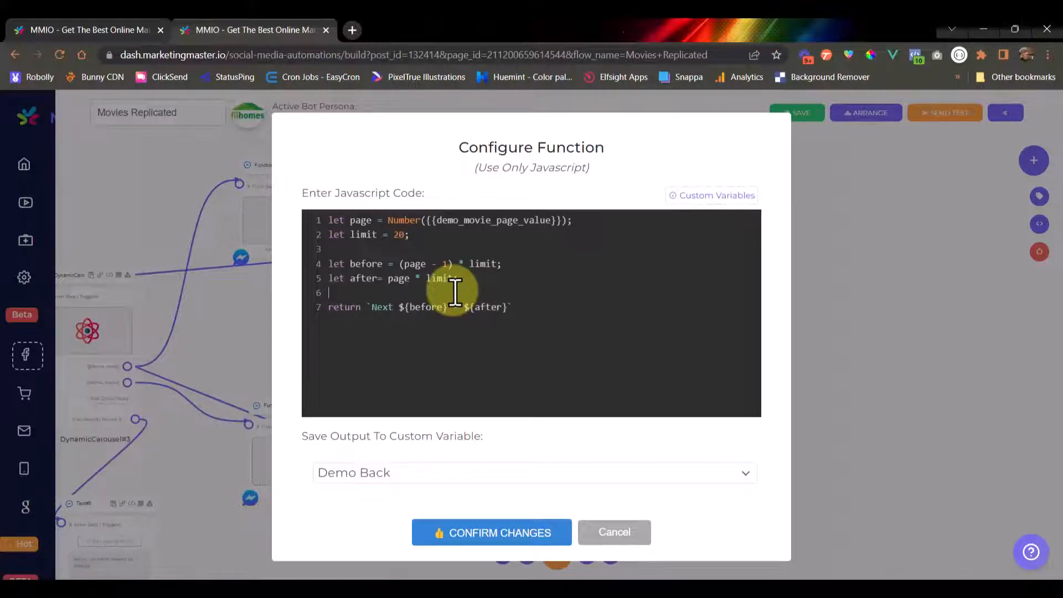
{"action": "left_click_drag", "start_coordinate": [374, 221], "coordinate": [350, 220]}
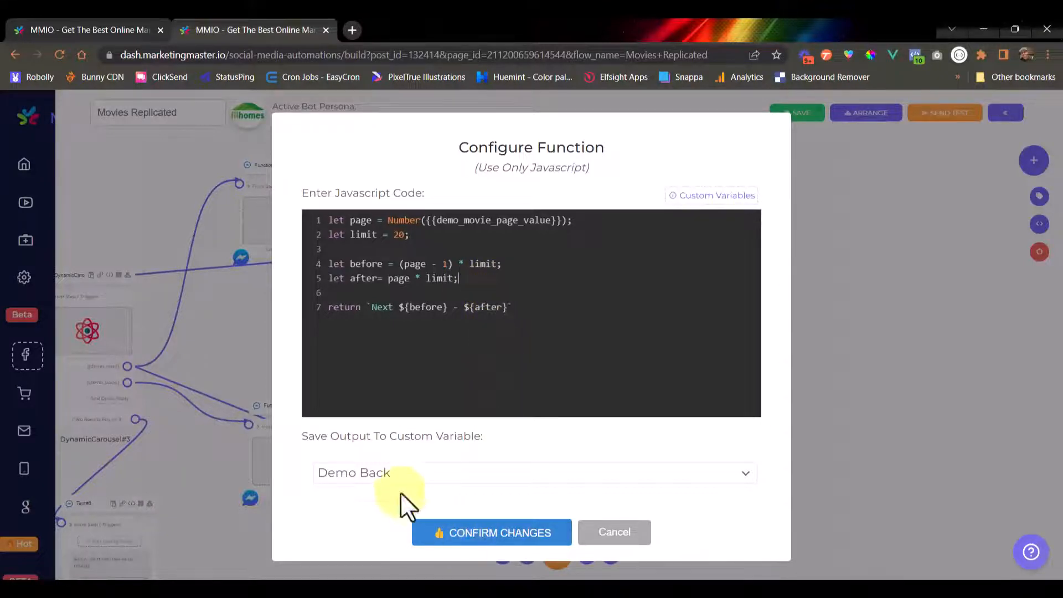
{"action": "left_click", "coordinate": [381, 477]}
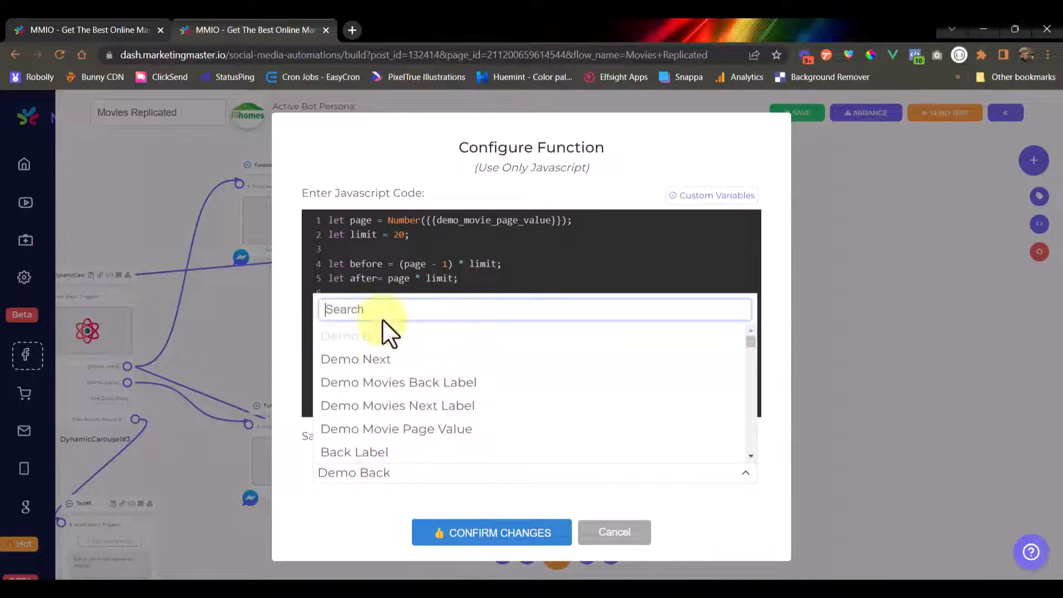
{"action": "left_click", "coordinate": [329, 430]}
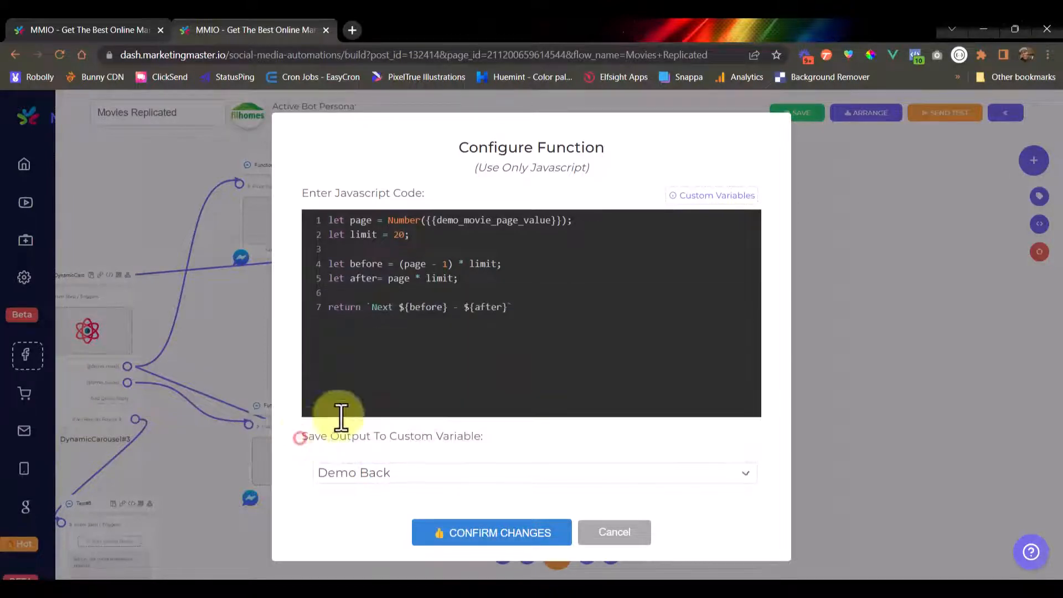
{"action": "left_click", "coordinate": [474, 540]}
- Align Function#19 with Function#20 and connect Function#19's next step to Function#20
{"action": "scroll", "coordinate": [487, 422], "scroll_direction": "down", "scroll_amount": 1}
{"action": "left_click_drag", "start_coordinate": [610, 321], "coordinate": [604, 318]}
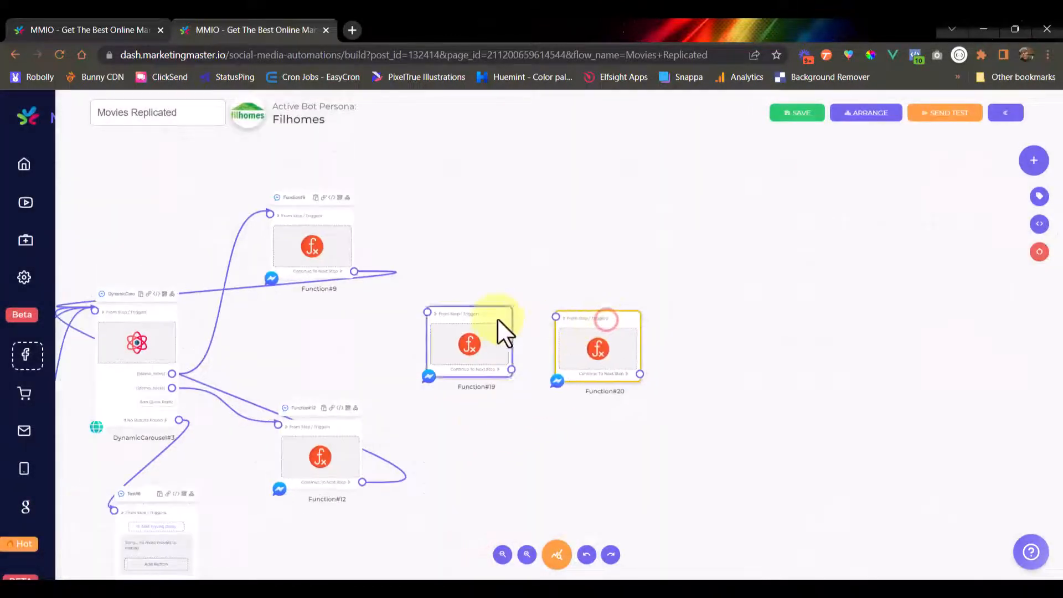
{"action": "scroll", "coordinate": [494, 317], "scroll_direction": "up", "scroll_amount": 5}
{"action": "scroll", "coordinate": [494, 317], "scroll_direction": "down", "scroll_amount": 5}
{"action": "left_click_drag", "start_coordinate": [502, 309], "coordinate": [503, 315]}
{"action": "left_click", "coordinate": [584, 320]}
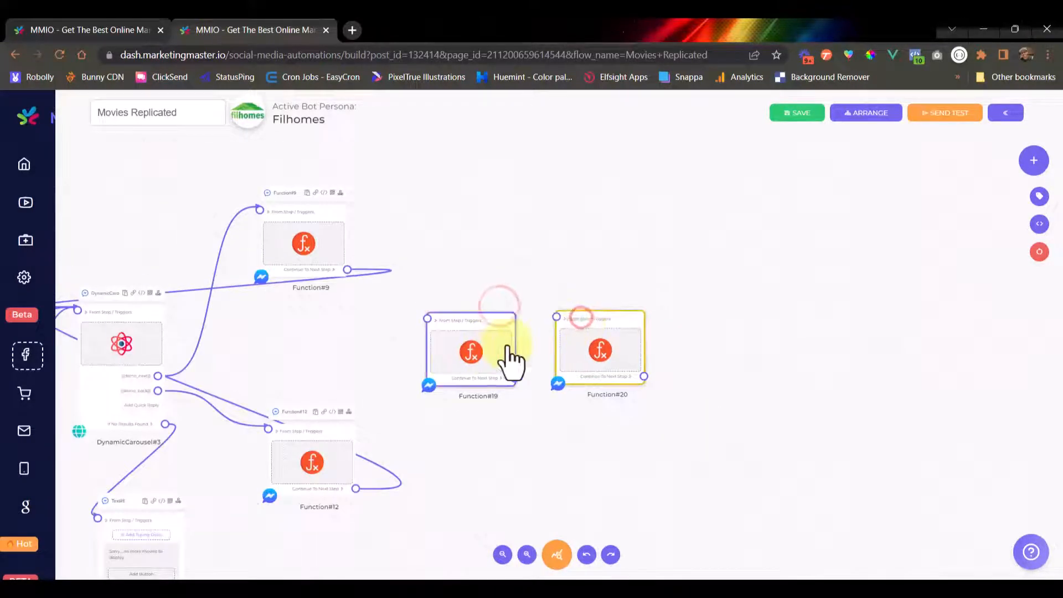
{"action": "left_click_drag", "start_coordinate": [514, 378], "coordinate": [575, 314]}
{"action": "left_click", "coordinate": [556, 315]}
{"action": "left_click_drag", "start_coordinate": [463, 317], "coordinate": [464, 316]}
{"action": "left_click_drag", "start_coordinate": [511, 288], "coordinate": [542, 275]}
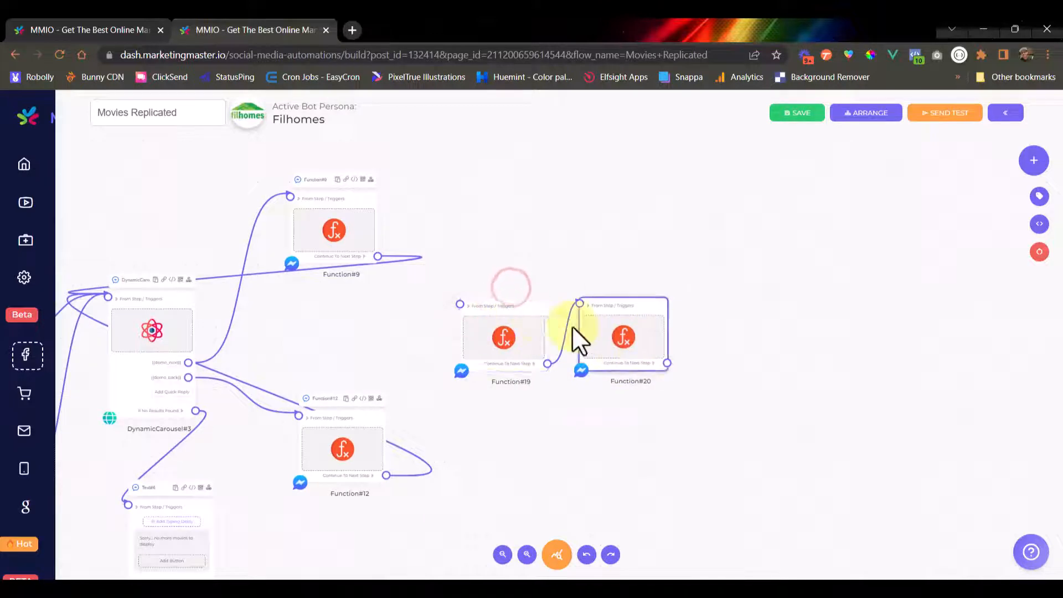
- Reroute Function#9's next step from DynamicCarousel#3 to Function#19
{"action": "scroll", "coordinate": [360, 285], "scroll_direction": "down", "scroll_amount": 1}
{"action": "left_click", "coordinate": [375, 262]}
{"action": "scroll", "coordinate": [374, 277], "scroll_direction": "up", "scroll_amount": 2}
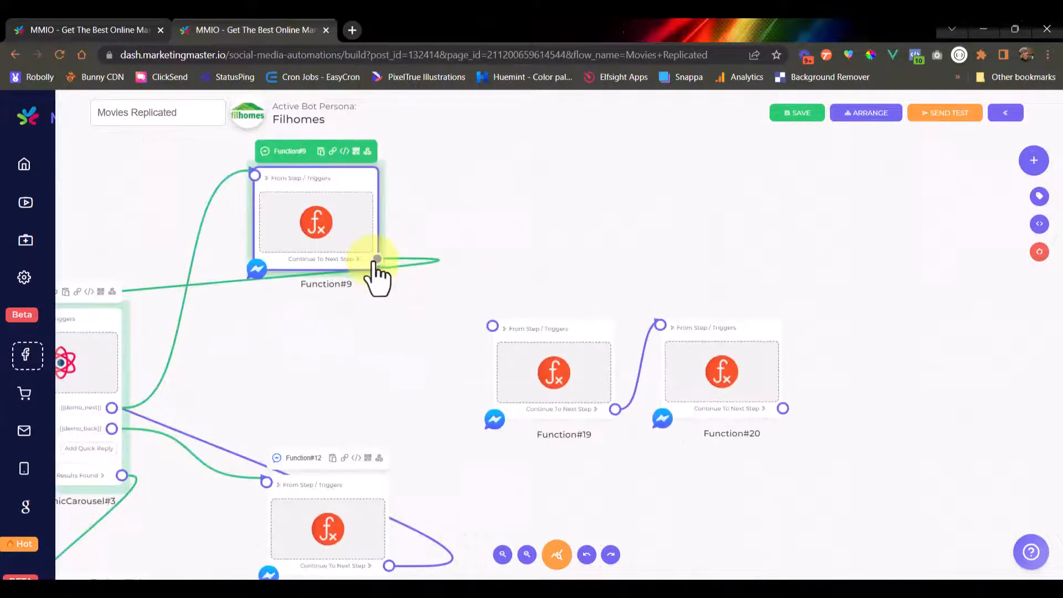
{"action": "scroll", "coordinate": [378, 271], "scroll_direction": "down", "scroll_amount": 2}
{"action": "left_click", "coordinate": [187, 289]}
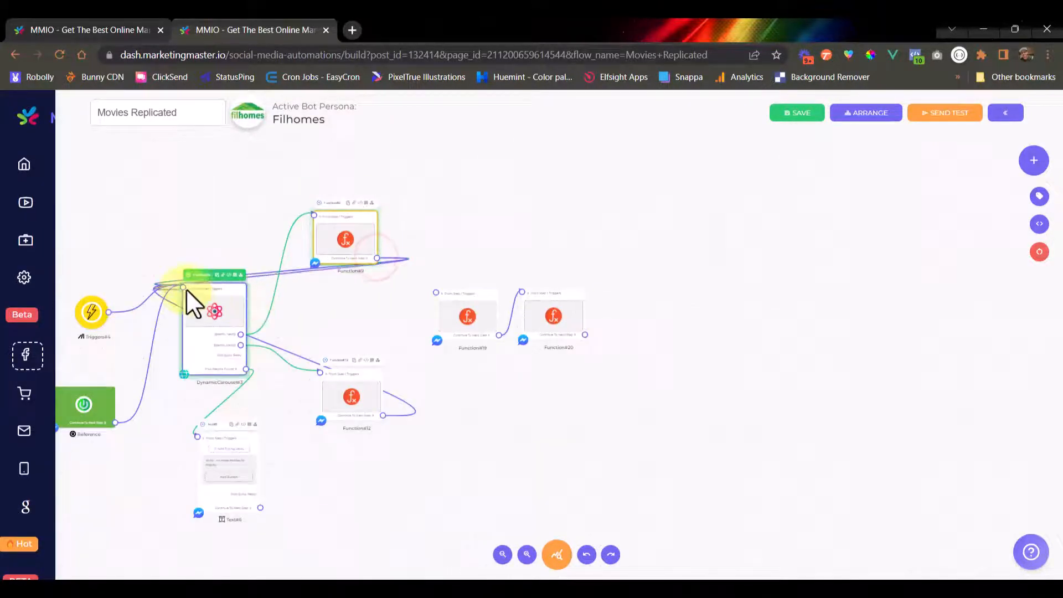
{"action": "left_click_drag", "start_coordinate": [187, 288], "coordinate": [395, 323]}
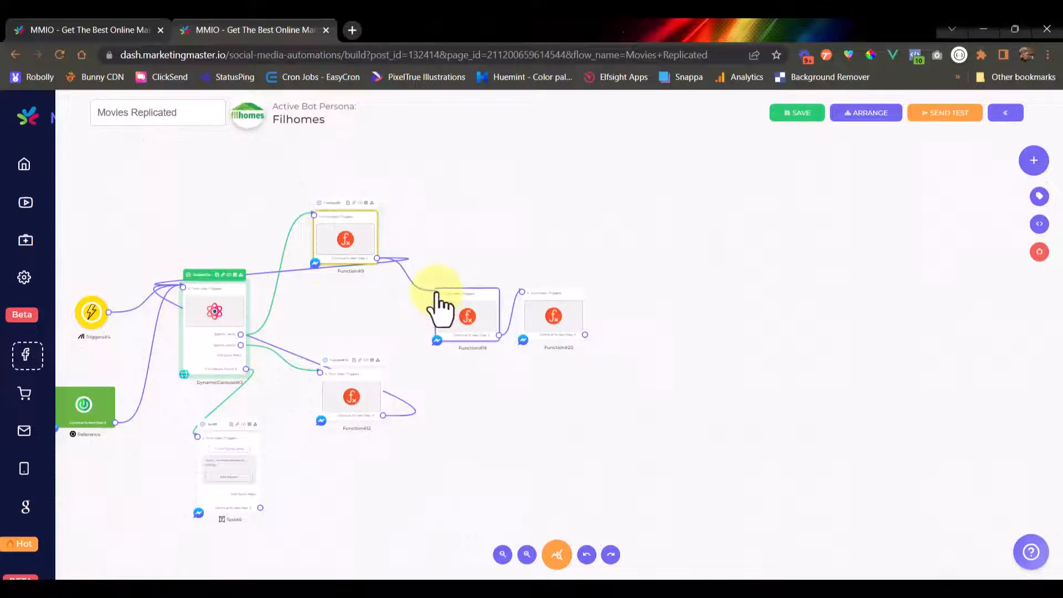
{"action": "left_click_drag", "start_coordinate": [437, 294], "coordinate": [477, 297]}
{"action": "scroll", "coordinate": [450, 255], "scroll_direction": "up", "scroll_amount": 3}
{"action": "scroll", "coordinate": [159, 368], "scroll_direction": "down", "scroll_amount": 1}
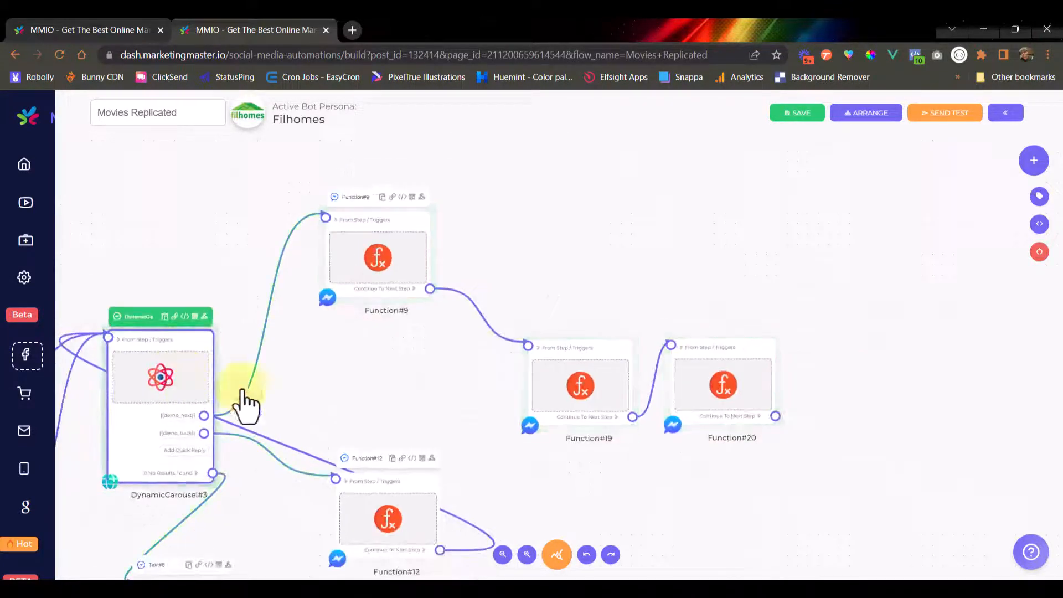
- Trace the flow from the triggers through Function#9 and move Function#19 slightly closer to Function#9
{"action": "left_click_drag", "start_coordinate": [88, 406], "coordinate": [303, 383]}
{"action": "scroll", "coordinate": [303, 384], "scroll_direction": "up", "scroll_amount": 5}
{"action": "scroll", "coordinate": [488, 334], "scroll_direction": "down", "scroll_amount": 3}
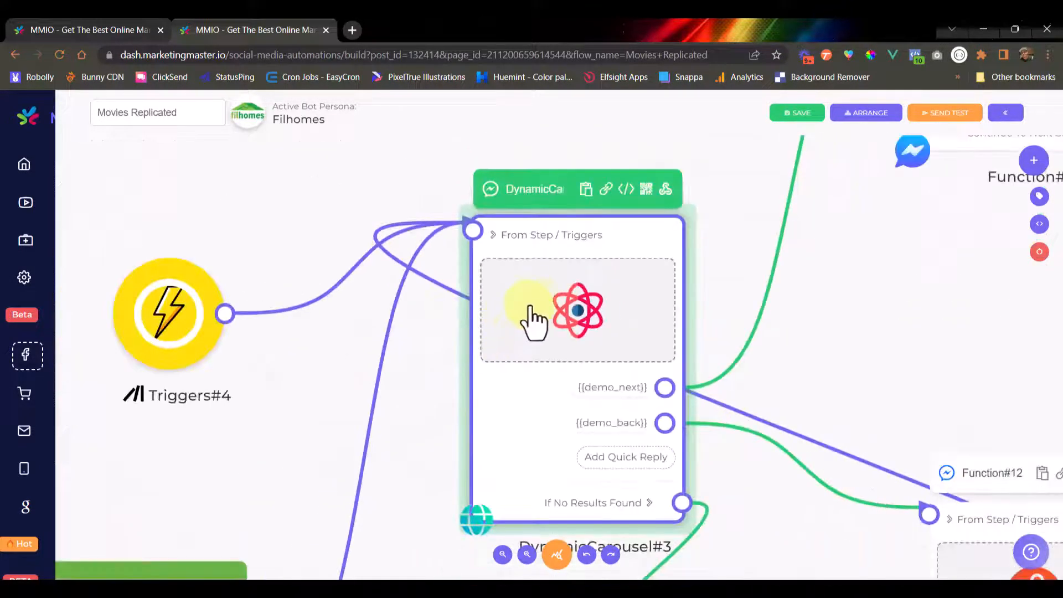
{"action": "scroll", "coordinate": [534, 321], "scroll_direction": "down", "scroll_amount": 4}
{"action": "left_click_drag", "start_coordinate": [759, 333], "coordinate": [487, 304]}
{"action": "scroll", "coordinate": [486, 304], "scroll_direction": "up", "scroll_amount": 4}
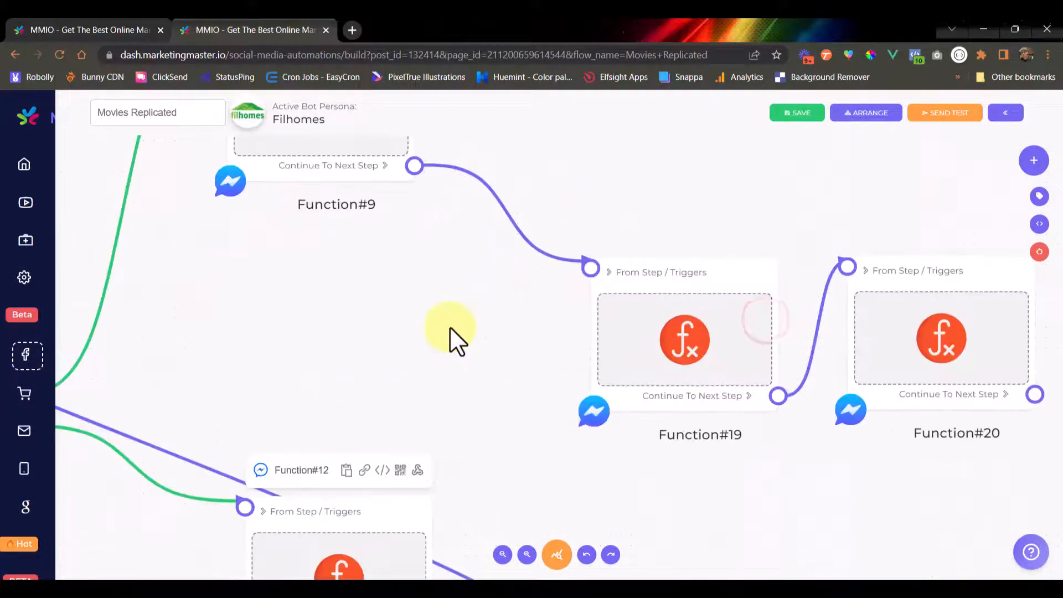
{"action": "scroll", "coordinate": [467, 298], "scroll_direction": "down", "scroll_amount": 4}
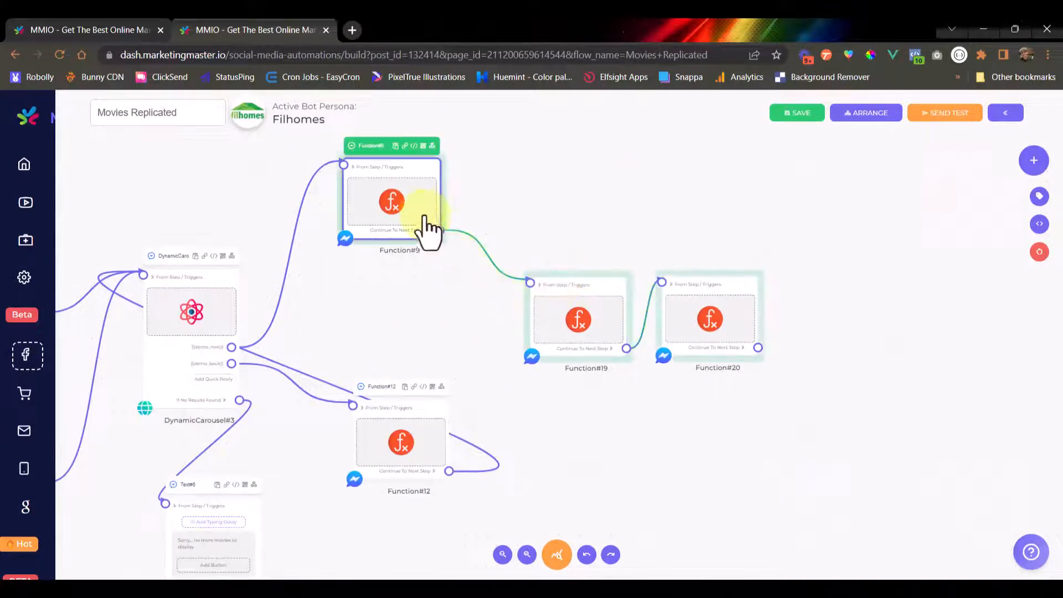
{"action": "left_click_drag", "start_coordinate": [536, 194], "coordinate": [594, 261]}
{"action": "left_click_drag", "start_coordinate": [549, 373], "coordinate": [518, 356]}
{"action": "left_click_drag", "start_coordinate": [602, 329], "coordinate": [553, 332]}
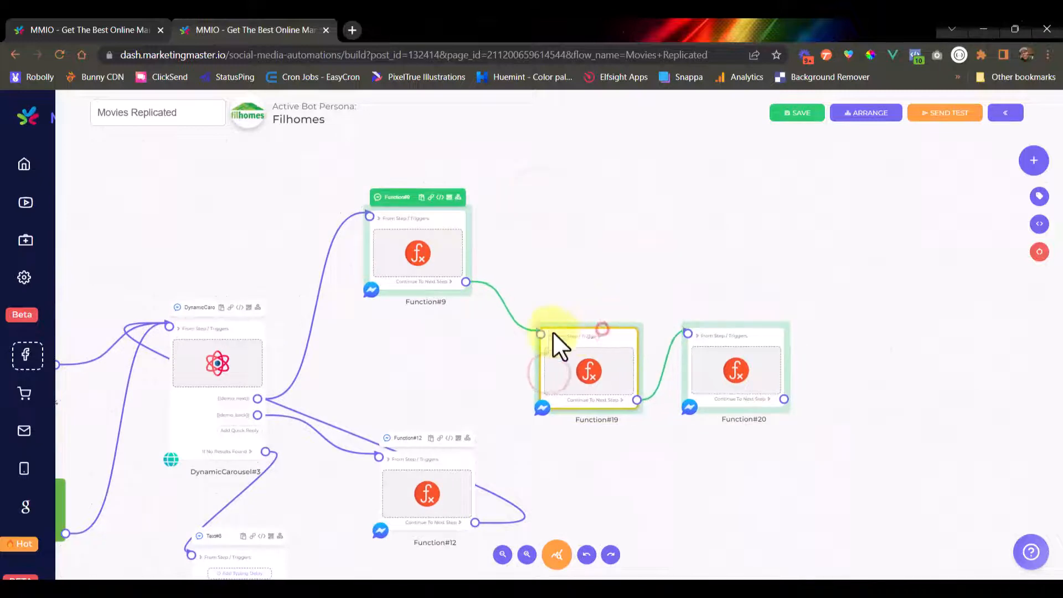
- Examine the carousel's {{demo_next}} and {{demo_back}} quick replies and the Function nodes they lead to
{"action": "left_click_drag", "start_coordinate": [351, 384], "coordinate": [442, 337]}
{"action": "scroll", "coordinate": [446, 316], "scroll_direction": "up", "scroll_amount": 10}
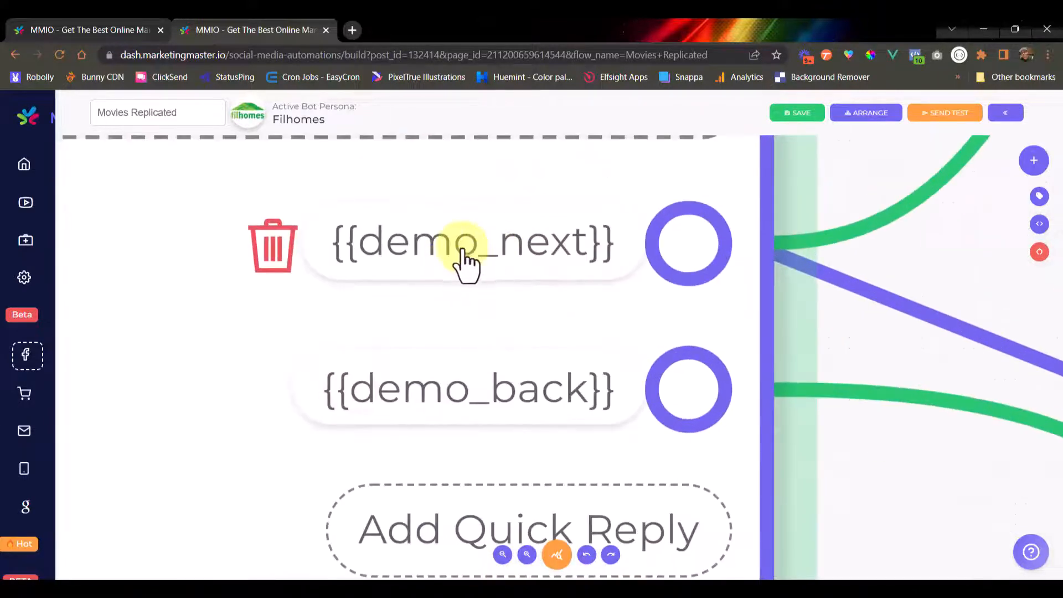
{"action": "scroll", "coordinate": [446, 398], "scroll_direction": "down", "scroll_amount": 8}
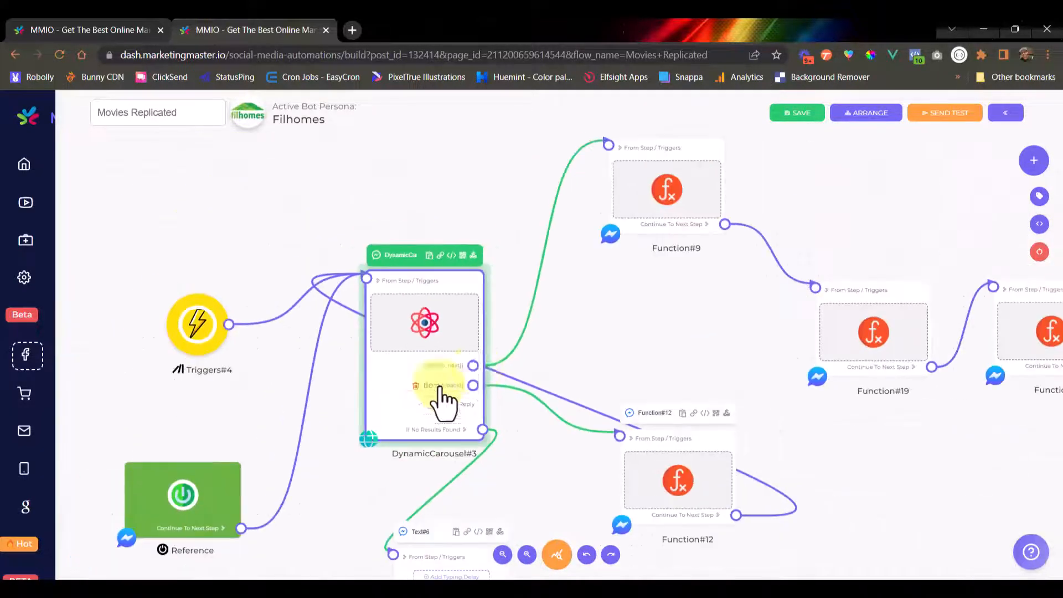
{"action": "left_click_drag", "start_coordinate": [663, 331], "coordinate": [544, 329]}
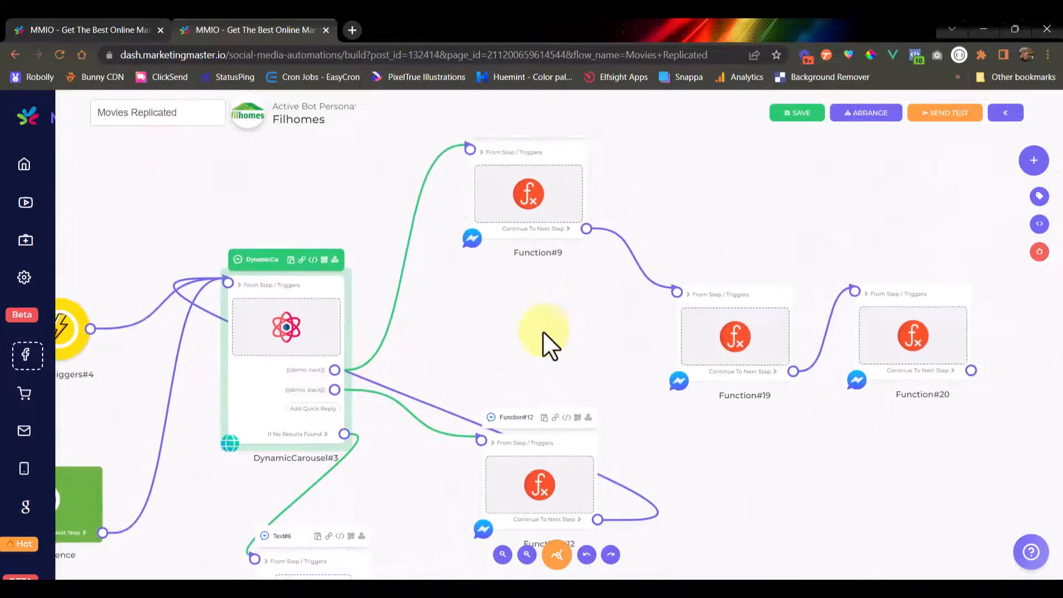
{"action": "scroll", "coordinate": [380, 316], "scroll_direction": "up", "scroll_amount": 10}
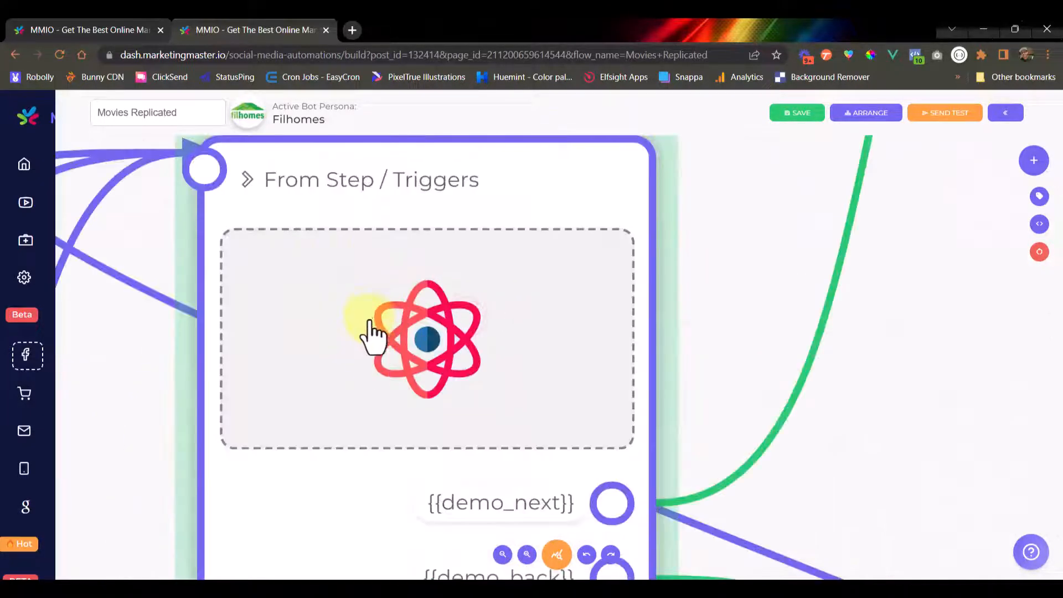
{"action": "scroll", "coordinate": [332, 230], "scroll_direction": "down", "scroll_amount": 10}
{"action": "left_click", "coordinate": [502, 254]}
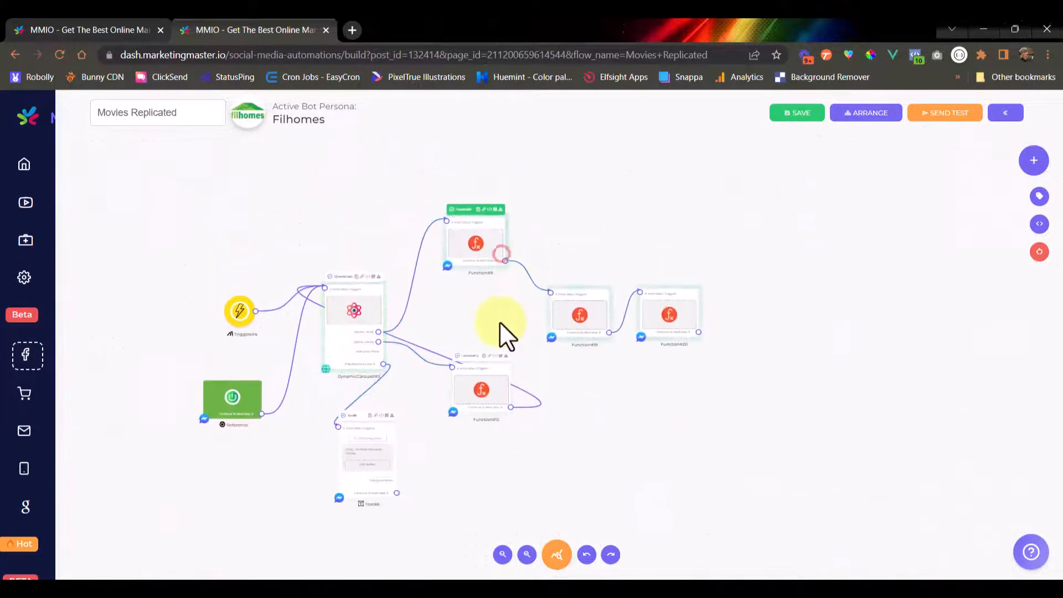
{"action": "left_click", "coordinate": [507, 402]}
{"action": "scroll", "coordinate": [379, 344], "scroll_direction": "up", "scroll_amount": 8}
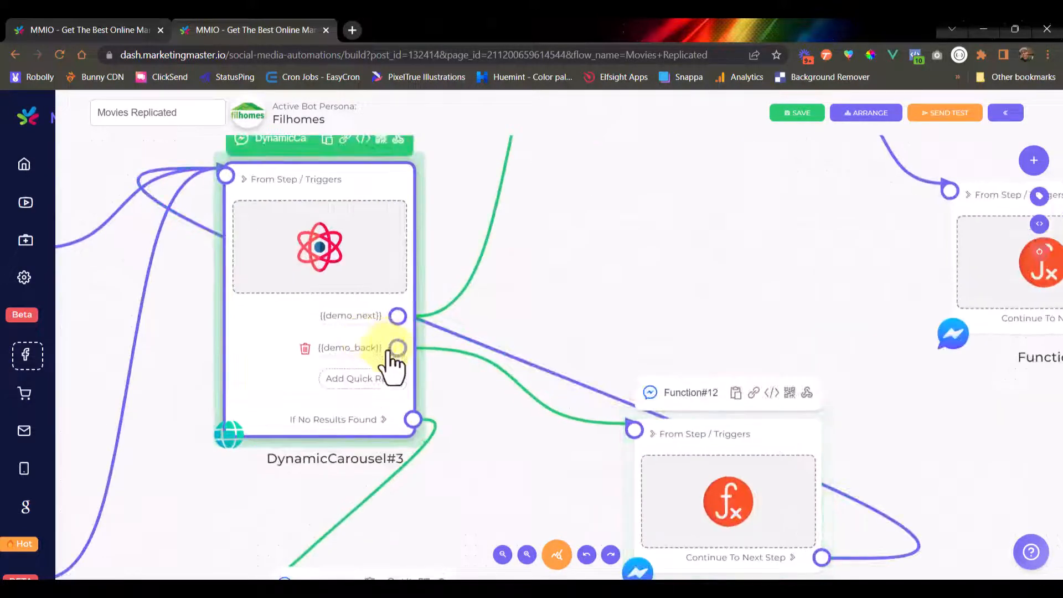
{"action": "scroll", "coordinate": [941, 443], "scroll_direction": "down", "scroll_amount": 6}
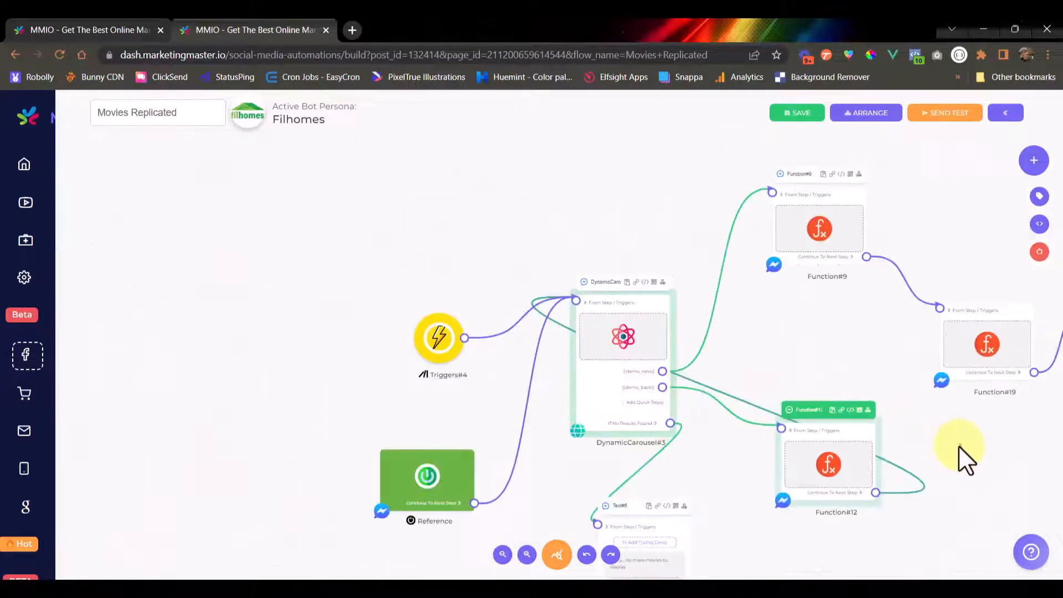
- Reroute Function#12's next step to Function#19 and move Function#12 slightly closer to the carousel
{"action": "left_click_drag", "start_coordinate": [959, 445], "coordinate": [652, 261]}
{"action": "left_click_drag", "start_coordinate": [565, 377], "coordinate": [546, 360]}
{"action": "left_click", "coordinate": [531, 202]}
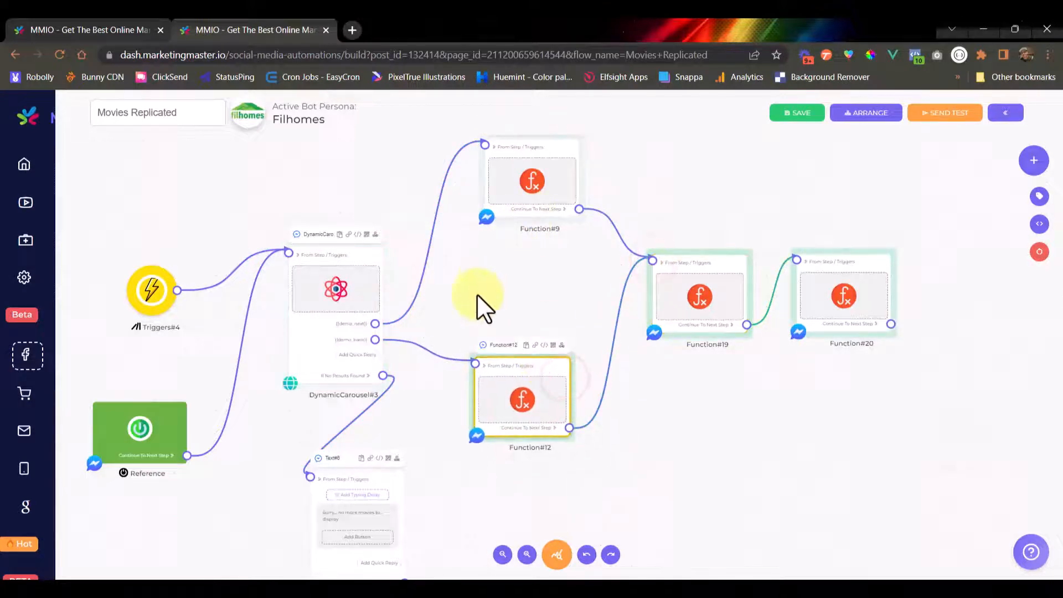
- Move Function#19 and Function#20 slightly lower and farther from Function#9 on the canvas
{"action": "left_click_drag", "start_coordinate": [477, 294], "coordinate": [595, 309]}
{"action": "scroll", "coordinate": [447, 303], "scroll_direction": "up", "scroll_amount": 5}
{"action": "left_click", "coordinate": [441, 296]}
{"action": "scroll", "coordinate": [441, 296], "scroll_direction": "down", "scroll_amount": 5}
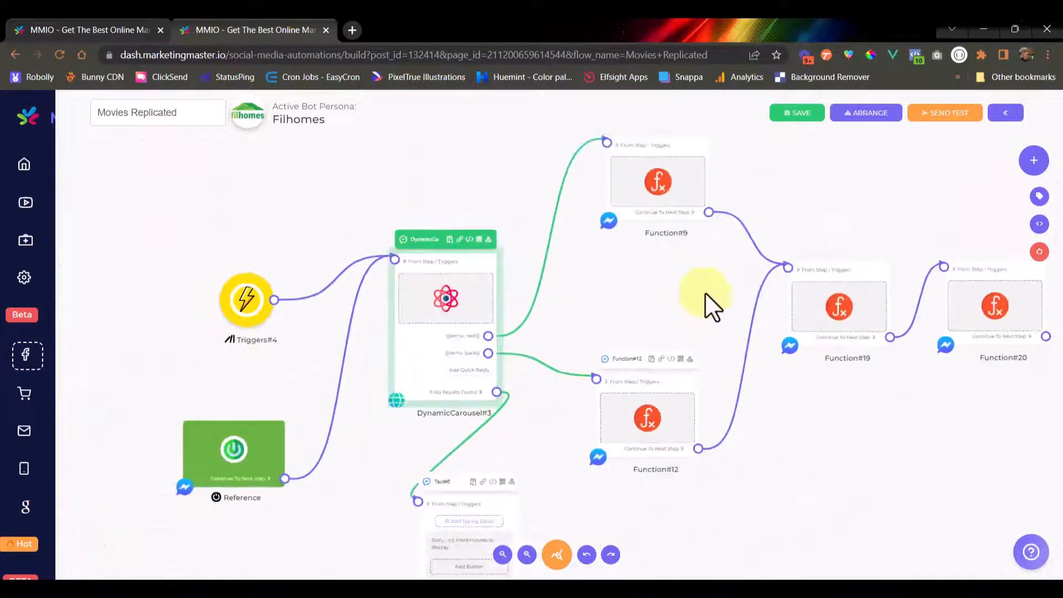
{"action": "left_click_drag", "start_coordinate": [713, 289], "coordinate": [605, 292]}
{"action": "left_click_drag", "start_coordinate": [741, 275], "coordinate": [760, 307]}
{"action": "left_click_drag", "start_coordinate": [869, 264], "coordinate": [886, 300]}
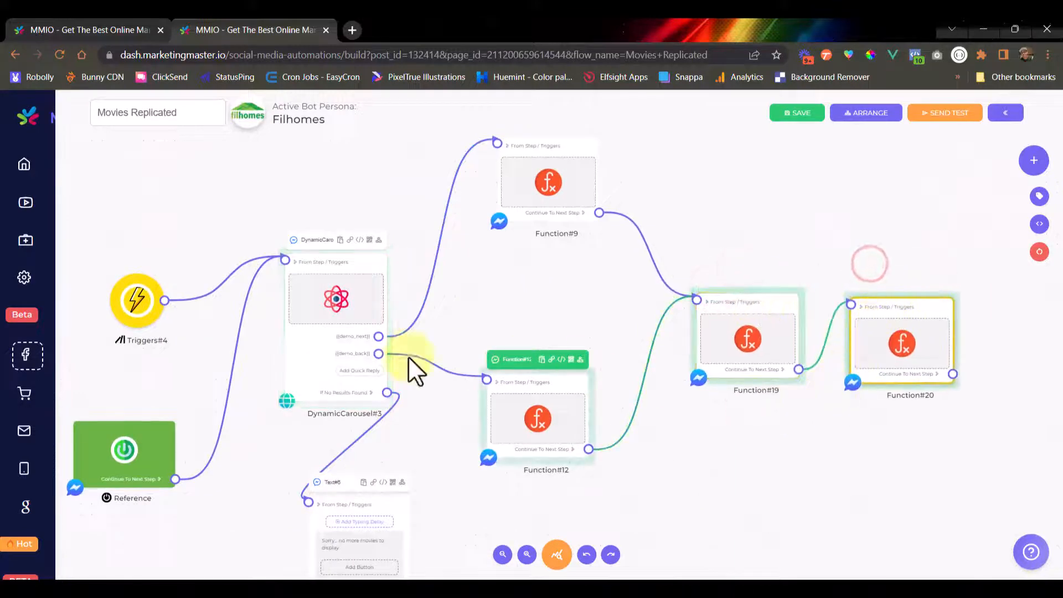
- Connect Function#20's next step back to DynamicCarousel#3 and adjust Function#20's position beside Function#19
{"action": "left_click", "coordinate": [360, 334]}
{"action": "scroll", "coordinate": [361, 333], "scroll_direction": "up", "scroll_amount": 5}
{"action": "scroll", "coordinate": [354, 380], "scroll_direction": "down", "scroll_amount": 3}
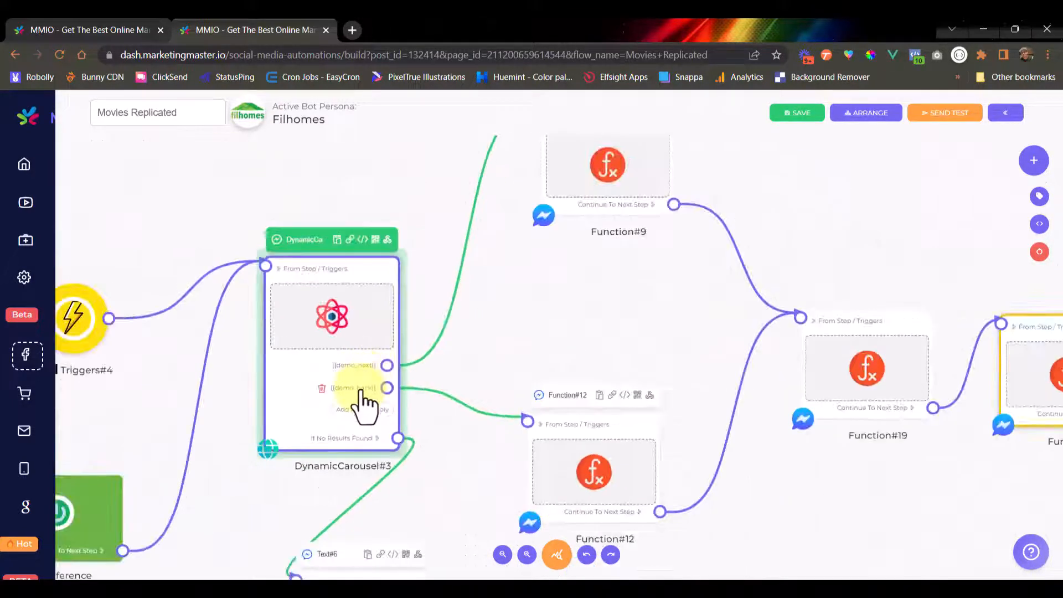
{"action": "scroll", "coordinate": [361, 391], "scroll_direction": "up", "scroll_amount": 2}
{"action": "scroll", "coordinate": [360, 391], "scroll_direction": "down", "scroll_amount": 3}
{"action": "left_click_drag", "start_coordinate": [833, 476], "coordinate": [775, 450]}
{"action": "scroll", "coordinate": [775, 449], "scroll_direction": "down", "scroll_amount": 2}
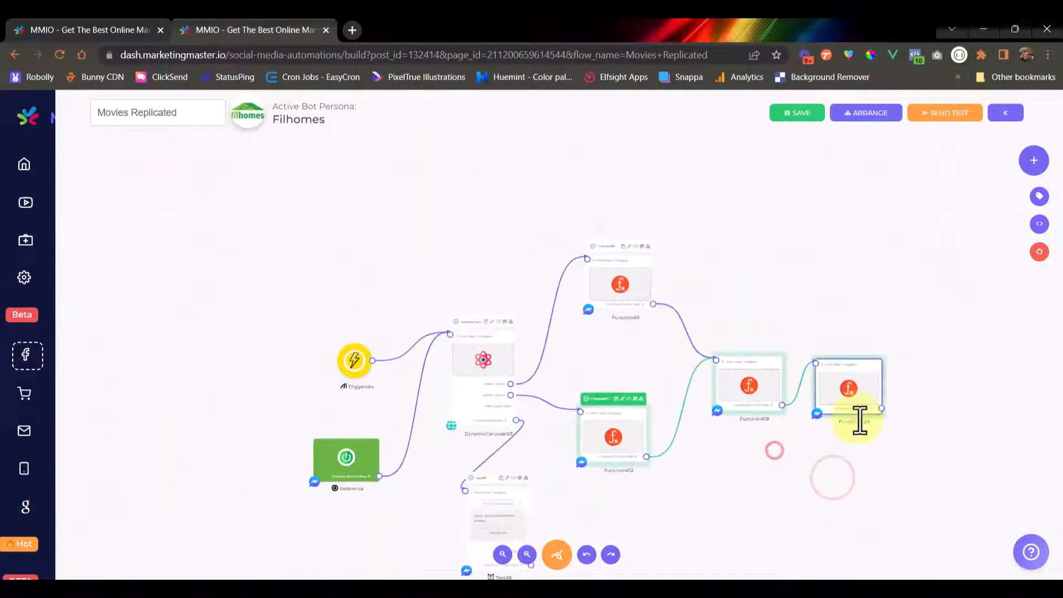
{"action": "left_click_drag", "start_coordinate": [856, 199], "coordinate": [451, 334]}
{"action": "mouse_move", "coordinate": [842, 368]}
{"action": "left_mouse_down"}
{"action": "mouse_move", "coordinate": [836, 441]}
{"action": "mouse_move", "coordinate": [839, 356]}
{"action": "mouse_move", "coordinate": [844, 366]}
{"action": "left_mouse_up"}
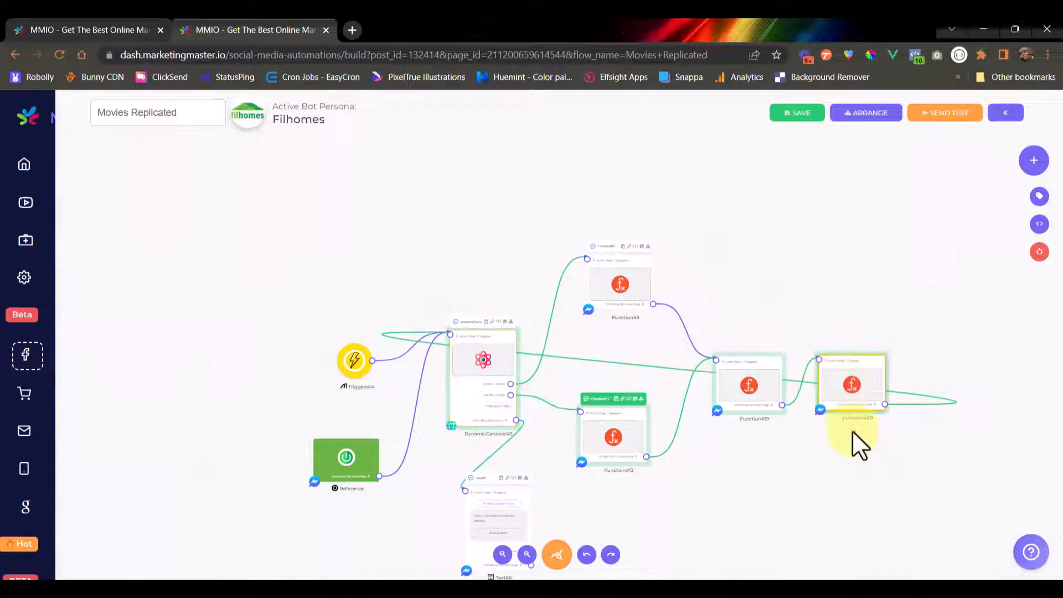
- Review the rewired flow from the carousel onward and inspect Function#9's code without changing it
{"action": "left_click_drag", "start_coordinate": [856, 434], "coordinate": [767, 423]}
{"action": "scroll", "coordinate": [468, 354], "scroll_direction": "up", "scroll_amount": 5}
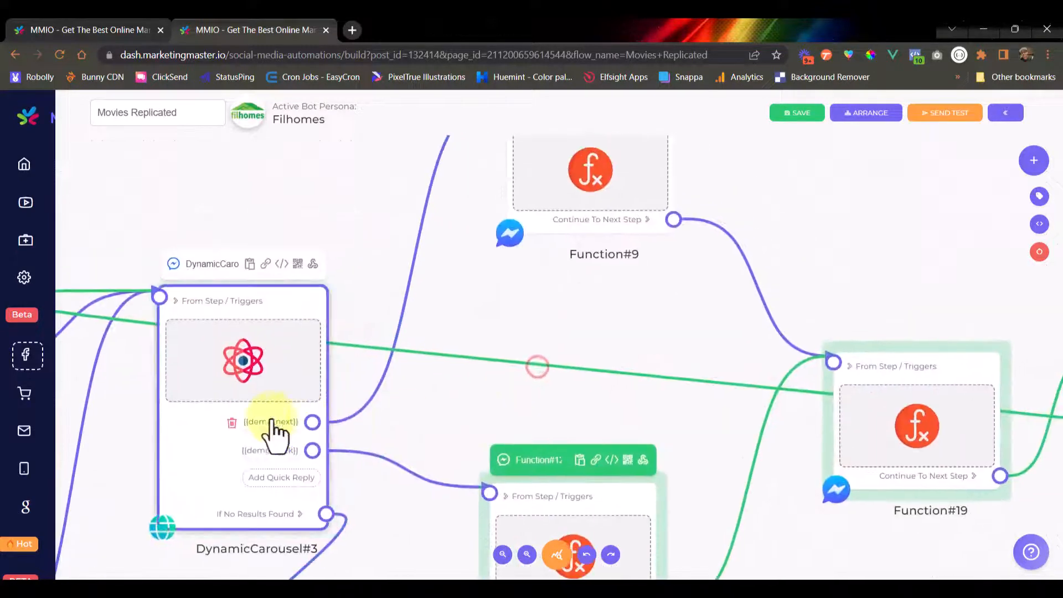
{"action": "left_click", "coordinate": [277, 427]}
{"action": "scroll", "coordinate": [534, 389], "scroll_direction": "down", "scroll_amount": 6}
{"action": "left_click_drag", "start_coordinate": [566, 362], "coordinate": [531, 351]}
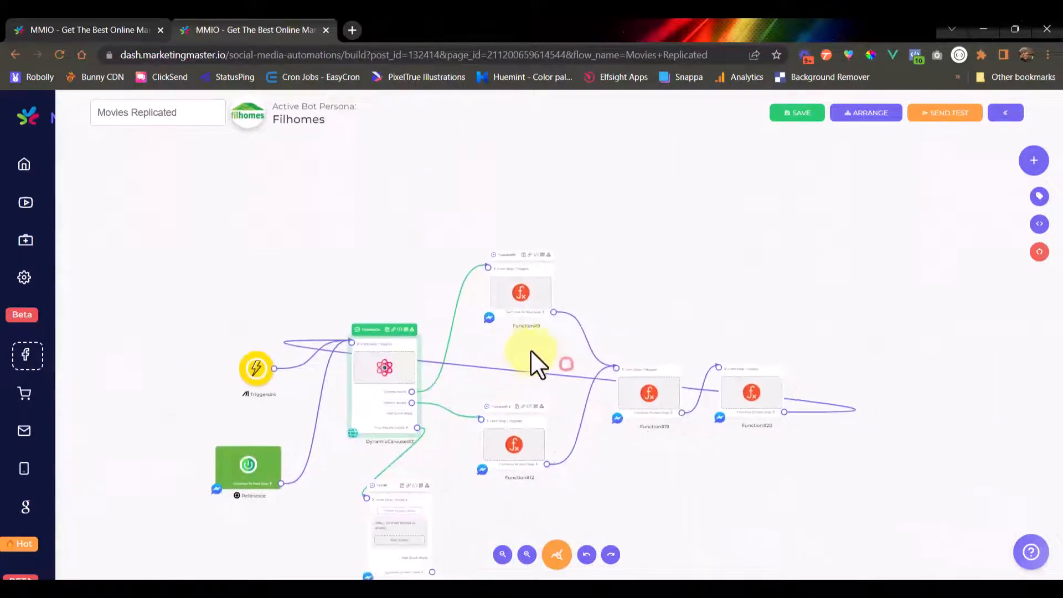
{"action": "scroll", "coordinate": [526, 293], "scroll_direction": "up", "scroll_amount": 4}
{"action": "left_click", "coordinate": [524, 300]}
{"action": "left_click", "coordinate": [524, 299]}
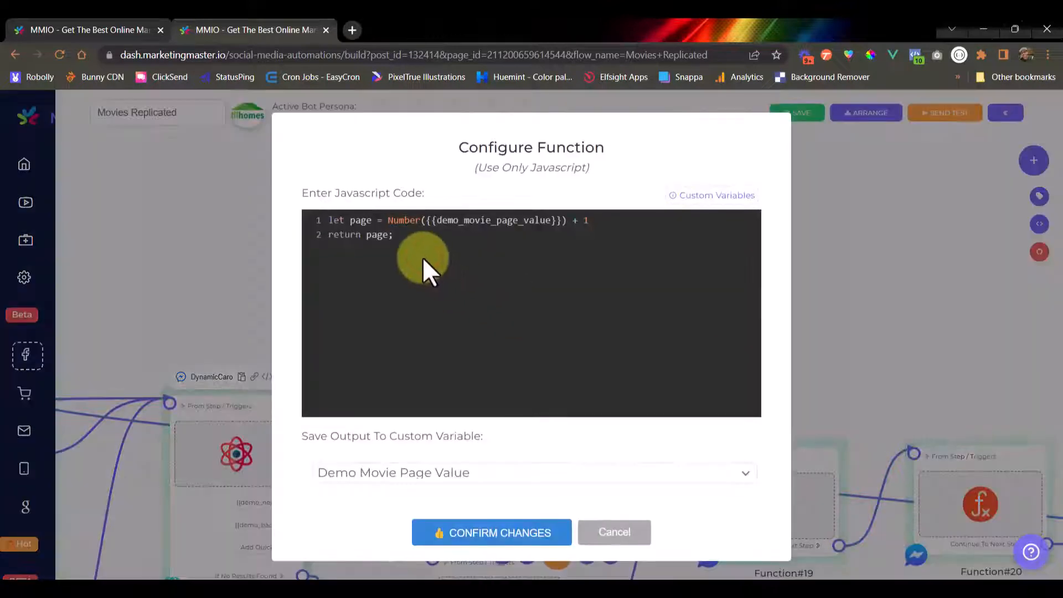
{"action": "left_click", "coordinate": [613, 536]}
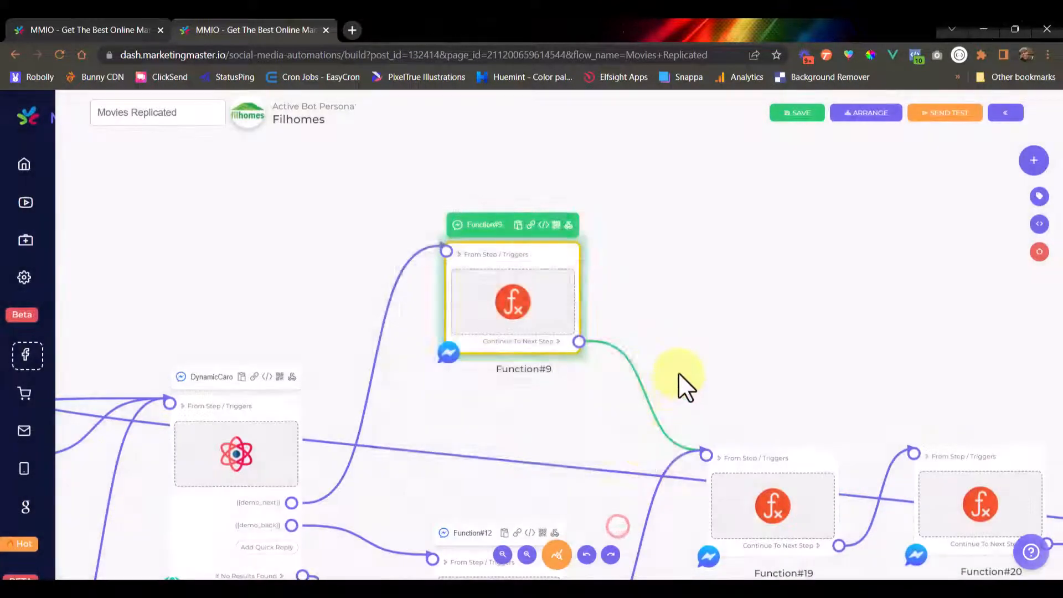
{"action": "left_click_drag", "start_coordinate": [683, 333], "coordinate": [613, 294]}
{"action": "scroll", "coordinate": [614, 354], "scroll_direction": "up", "scroll_amount": 5}
{"action": "scroll", "coordinate": [611, 366], "scroll_direction": "down", "scroll_amount": 3}
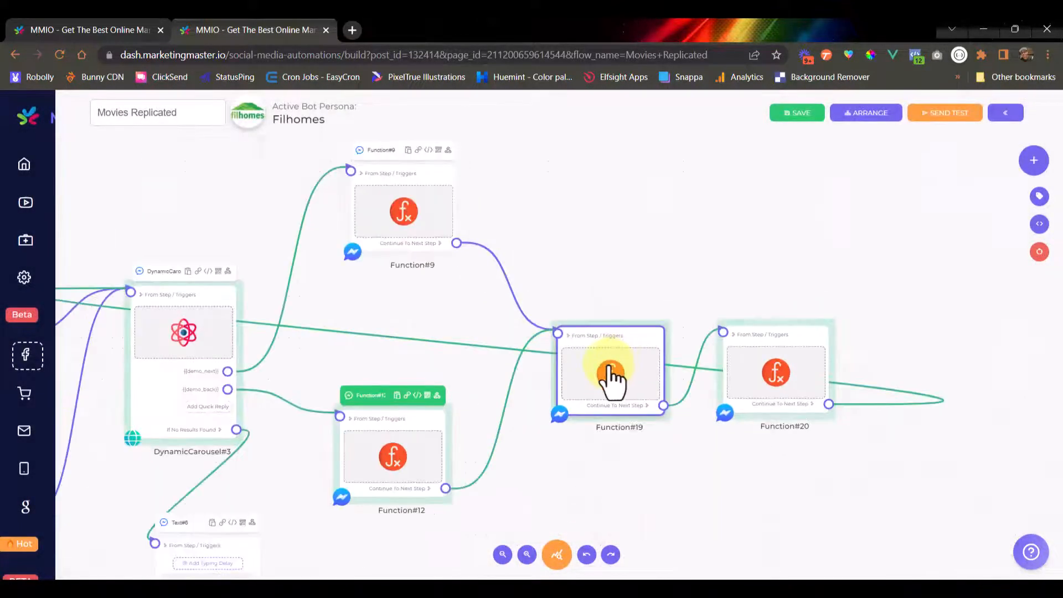
- Review Function#19's Demo Next code without changing it and save the Movies Replicated flow
{"action": "left_click", "coordinate": [611, 377]}
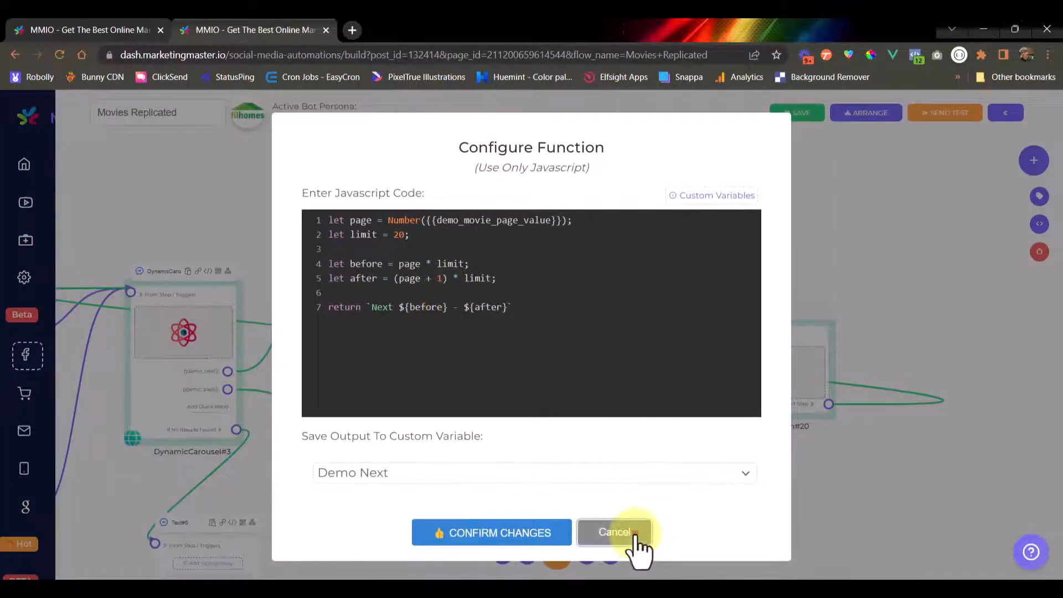
{"action": "left_click", "coordinate": [641, 545]}
{"action": "scroll", "coordinate": [632, 492], "scroll_direction": "down", "scroll_amount": 3}
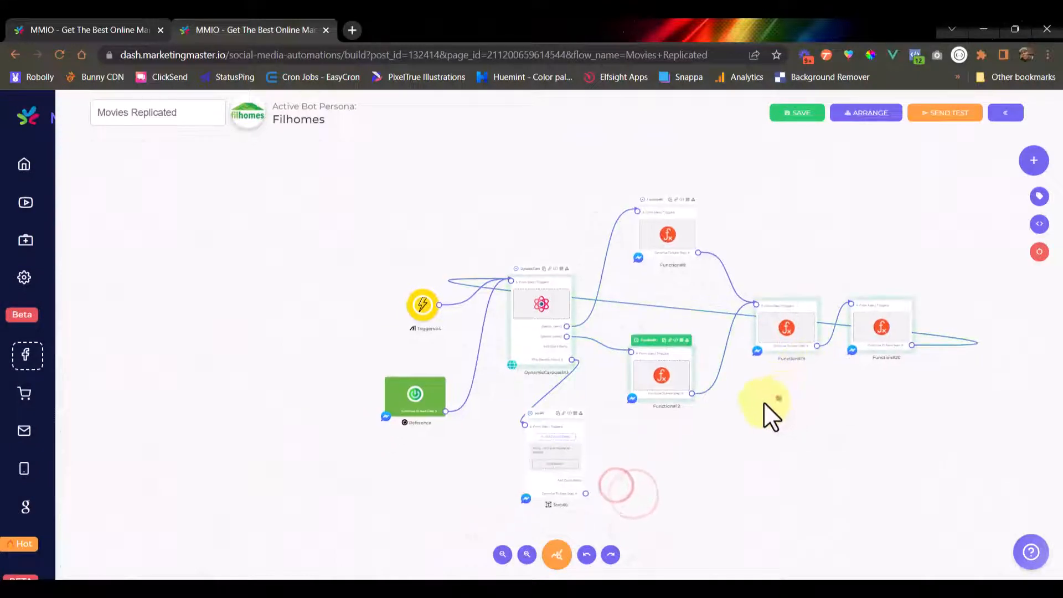
{"action": "left_click", "coordinate": [785, 117]}
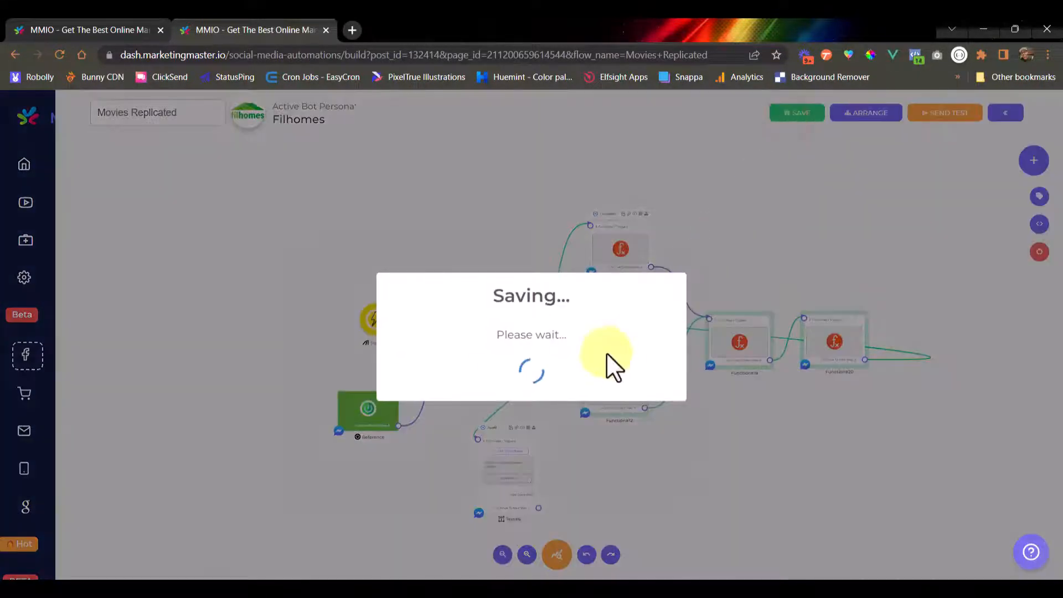
{"action": "left_click", "coordinate": [552, 422]}
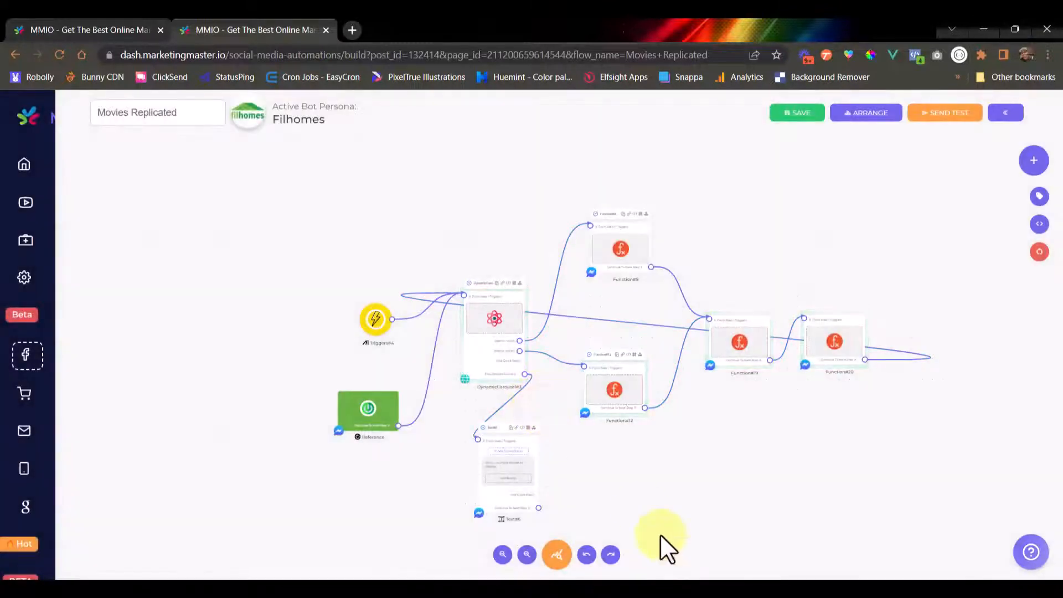
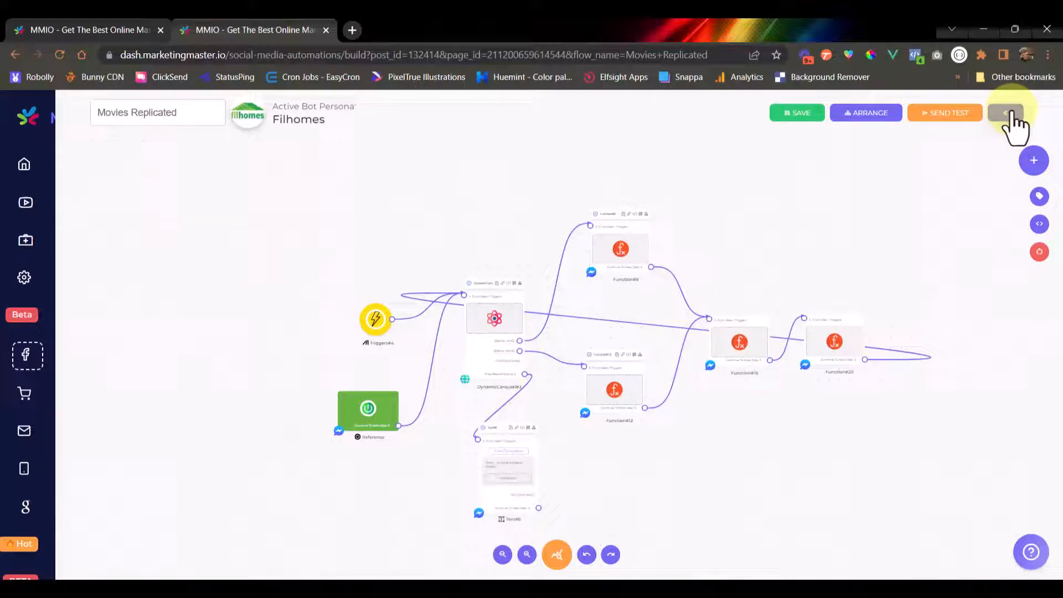
- Leave the flow builder, search the Filhomes Messenger subscriber list for the test subscriber by first name, and open that record for editing
{"action": "left_click", "coordinate": [1007, 114]}
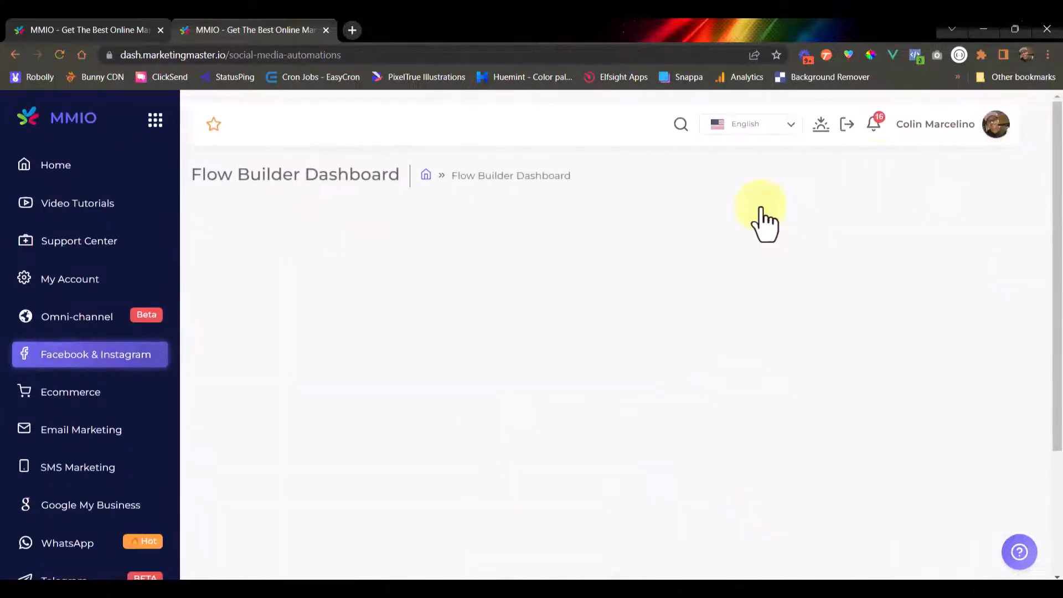
{"action": "left_click", "coordinate": [62, 358]}
{"action": "left_click", "coordinate": [439, 365]}
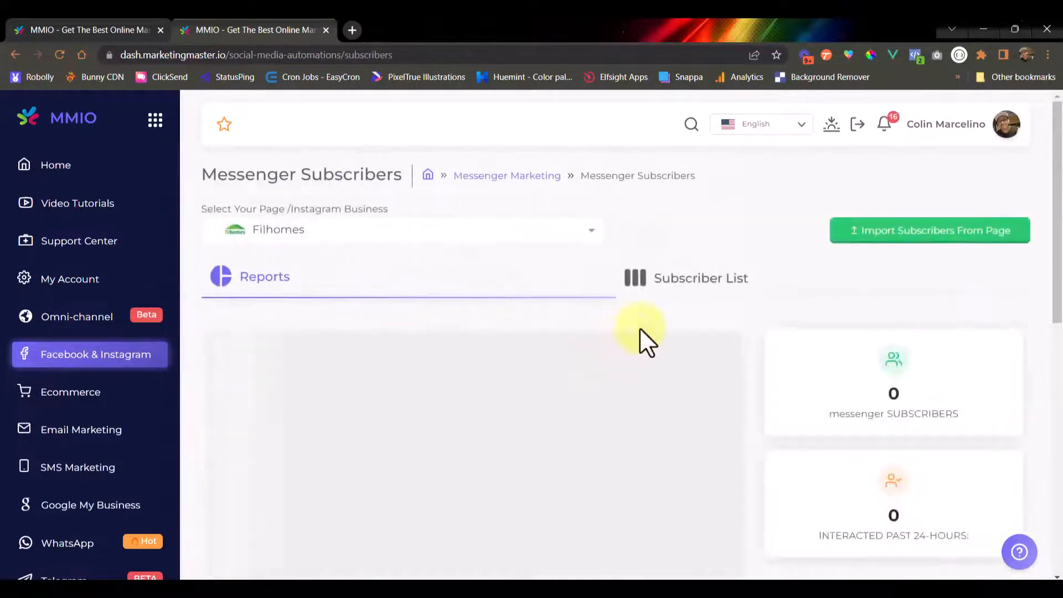
{"action": "left_click", "coordinate": [732, 278]}
{"action": "left_click", "coordinate": [908, 331]}
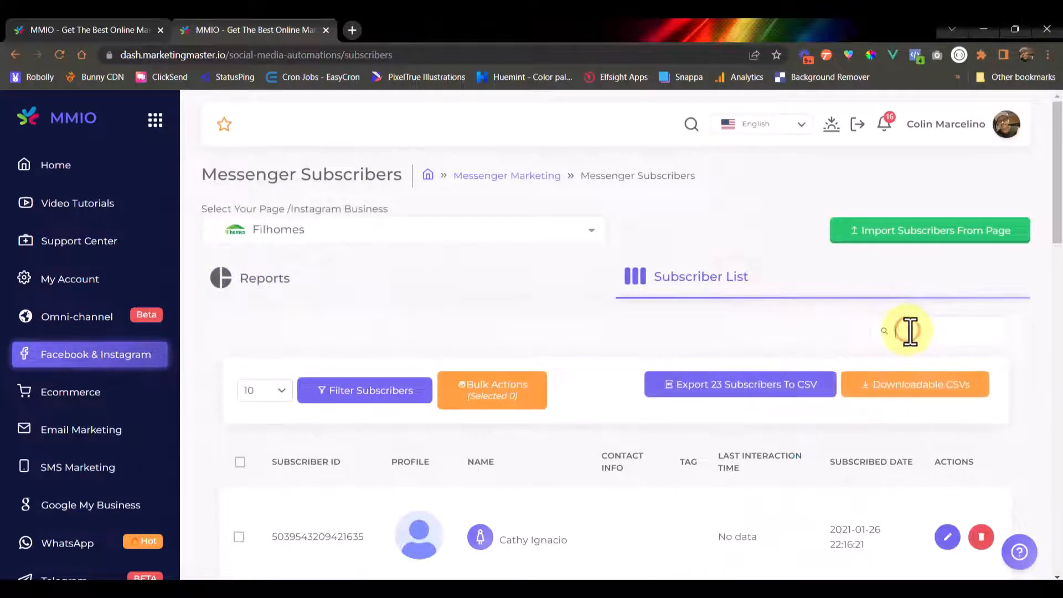
{"action": "type", "text": "calin"}
{"action": "scroll", "coordinate": [699, 333], "scroll_direction": "down", "scroll_amount": 3}
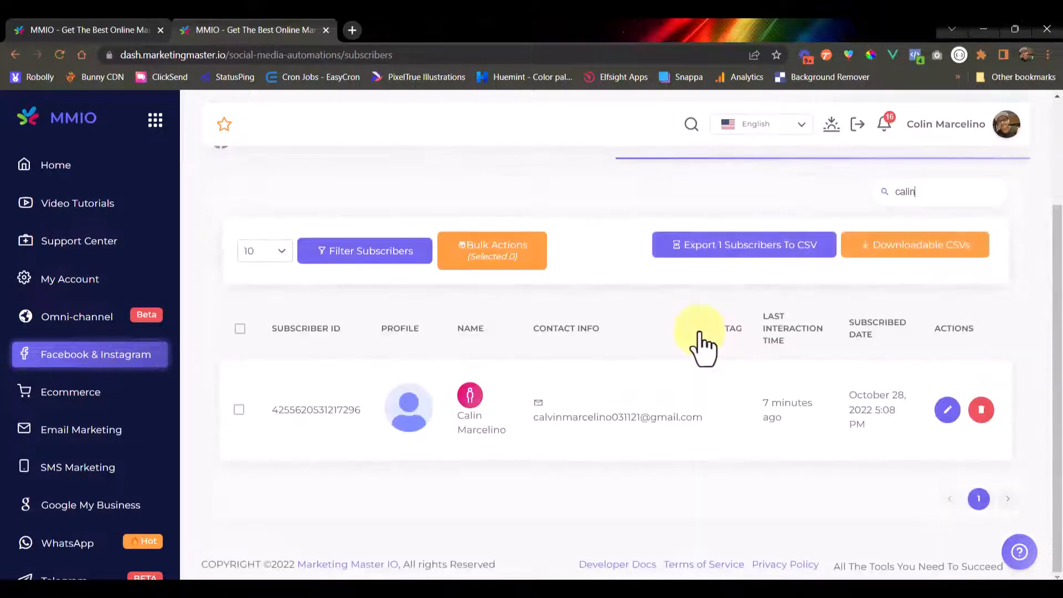
{"action": "left_click", "coordinate": [947, 411]}
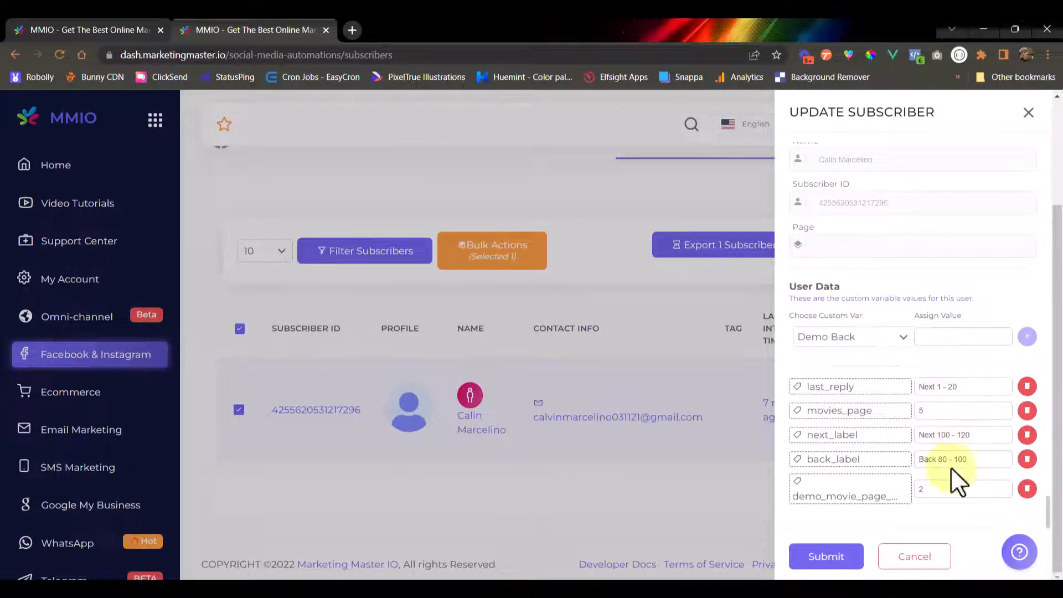
- Unset the subscriber's last_reply, movies_page, next_label, back_label and demo movie page variables and submit the update
{"action": "left_click_drag", "start_coordinate": [945, 544], "coordinate": [940, 491]}
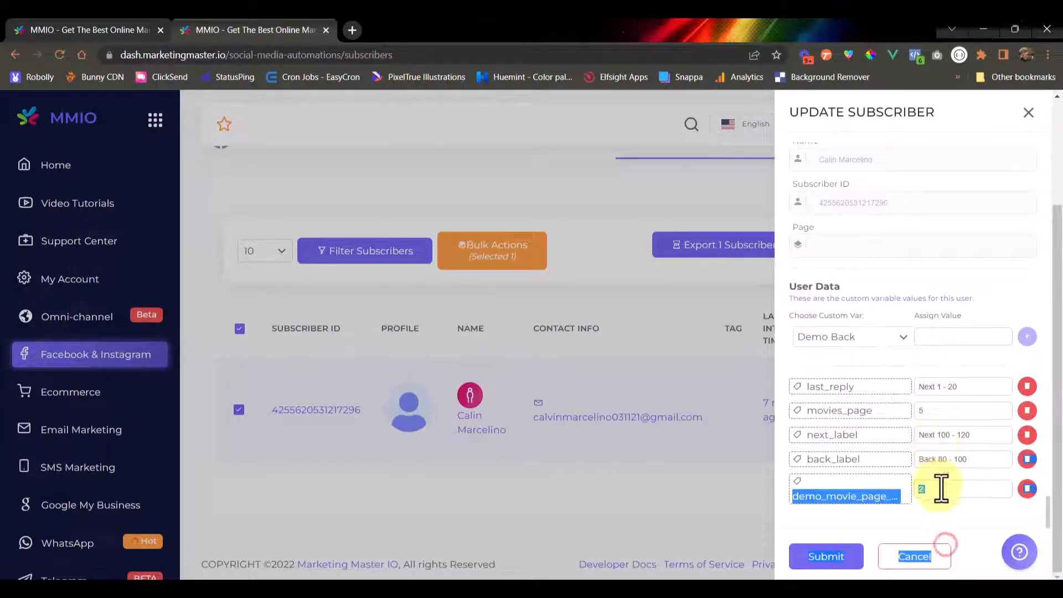
{"action": "left_click", "coordinate": [1028, 387]}
{"action": "left_click", "coordinate": [1027, 435]}
{"action": "left_click", "coordinate": [1027, 435]}
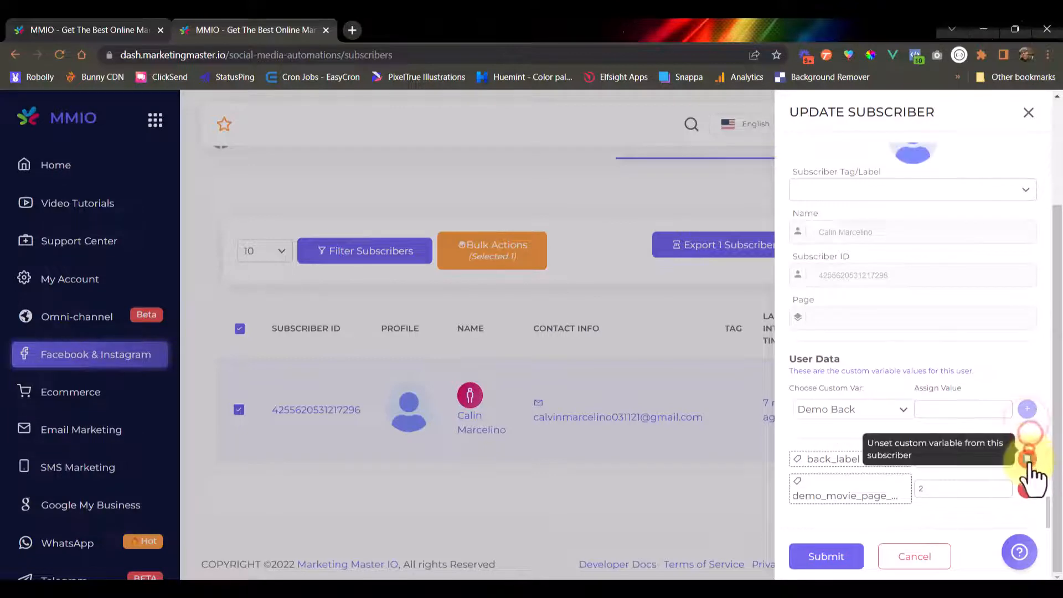
{"action": "left_click", "coordinate": [1028, 458]}
{"action": "left_click", "coordinate": [1028, 488]}
{"action": "left_click", "coordinate": [822, 556]}
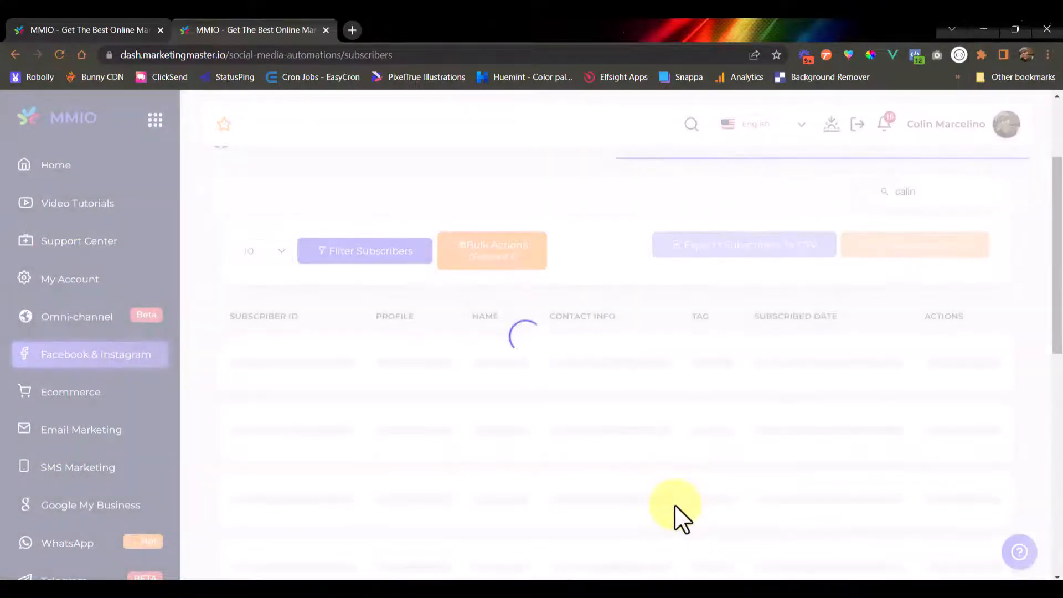
- Return to the Chatbot Flow Builder dashboard and reopen the Movies Replicated flow for editing
{"action": "left_click", "coordinate": [123, 366]}
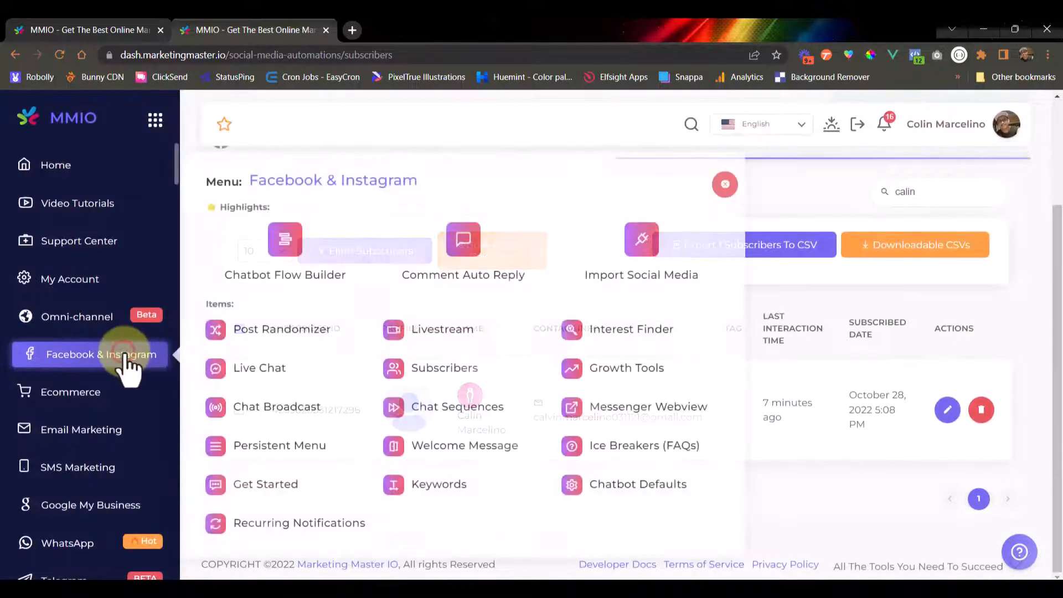
{"action": "left_click", "coordinate": [296, 253]}
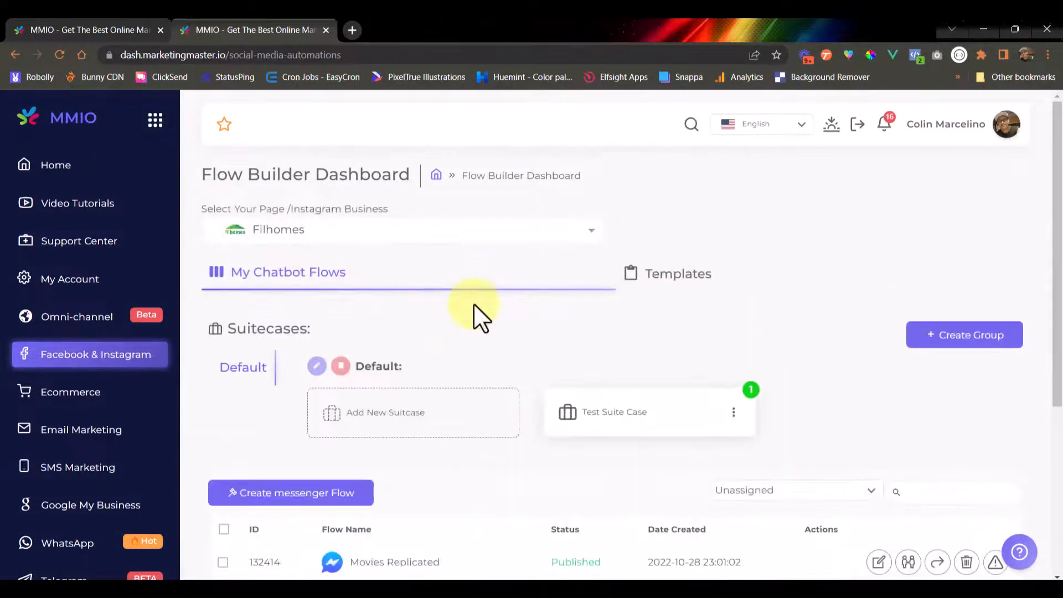
{"action": "scroll", "coordinate": [518, 327], "scroll_direction": "down", "scroll_amount": 4}
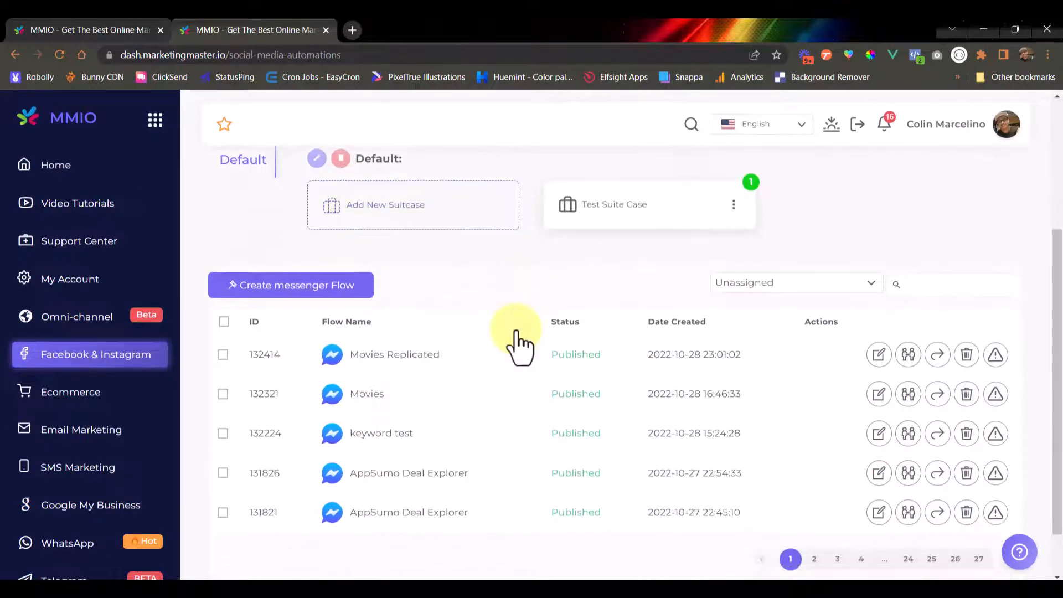
{"action": "left_click", "coordinate": [879, 352]}
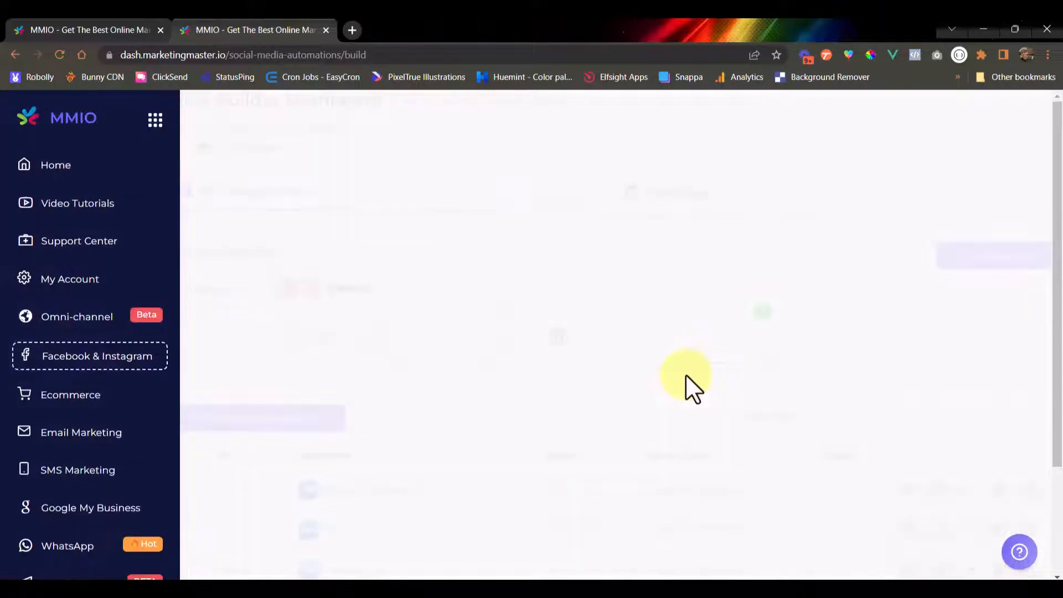
- Copy the keyword from the flow's trigger and send it as ---test to Filhomes in Messenger
{"action": "left_click", "coordinate": [183, 292]}
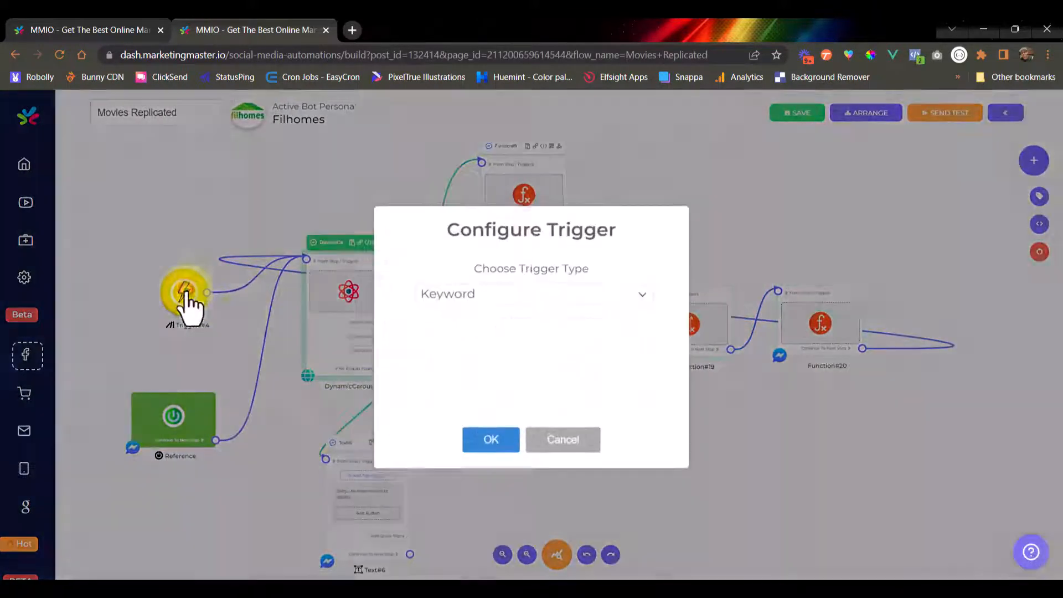
{"action": "triple_click", "coordinate": [490, 356]}
{"action": "key", "text": "ctrl+c"}
{"action": "left_click", "coordinate": [567, 439]}
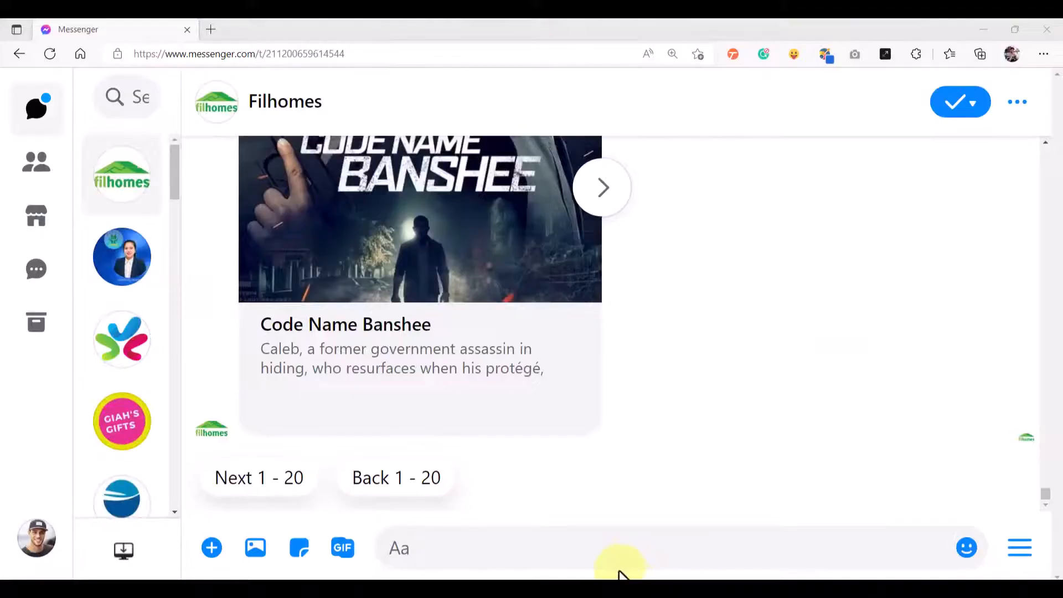
{"action": "left_click", "coordinate": [616, 550]}
{"action": "key", "text": "ctrl+v"}
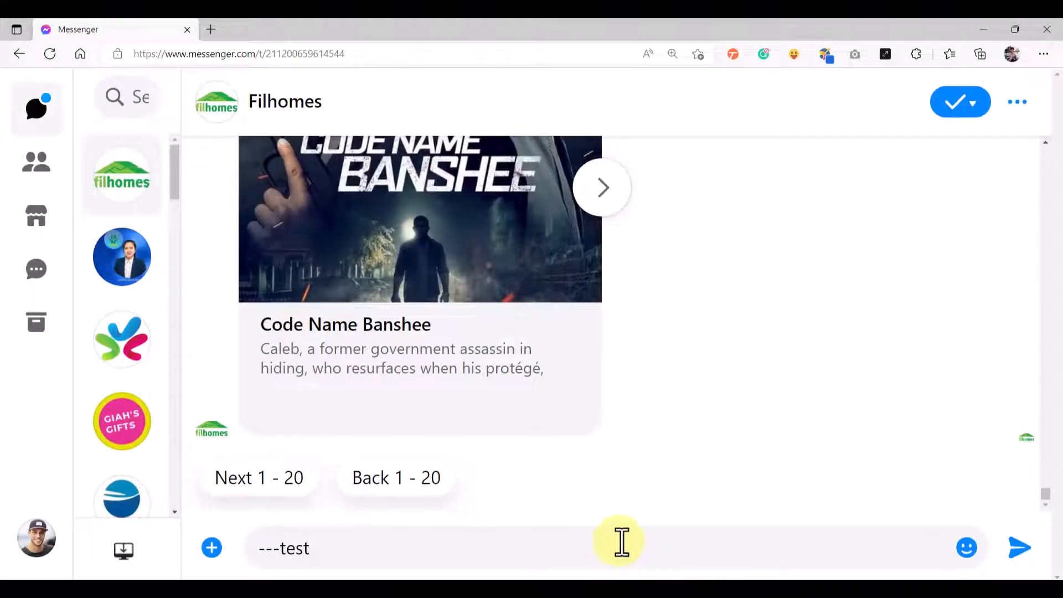
{"action": "key", "text": "Return"}
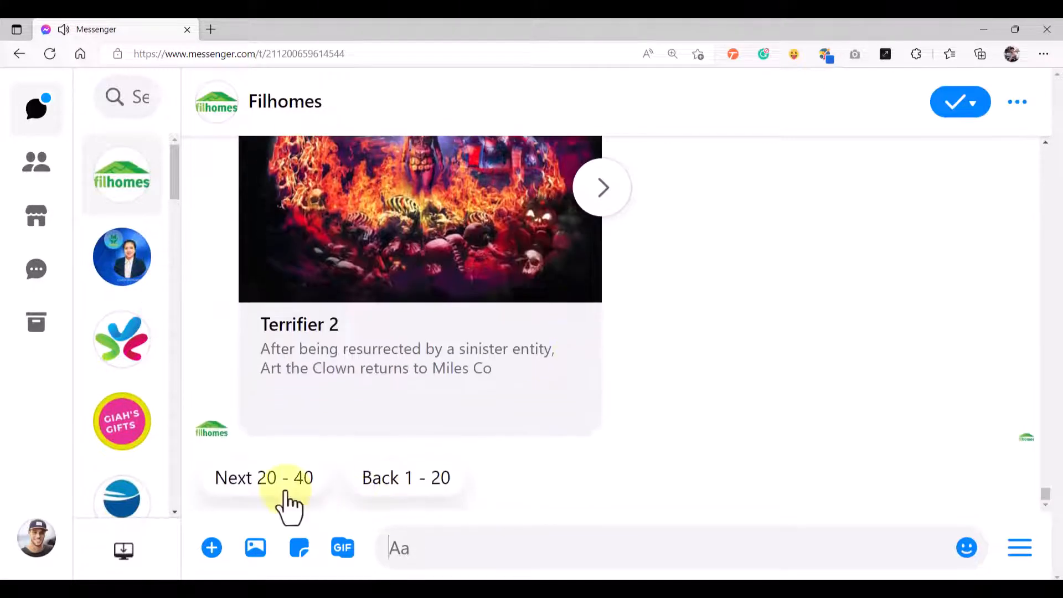
- Browse the returned movie carousel forward to its View More Items card and check the quick replies below it
{"action": "left_click", "coordinate": [598, 331]}
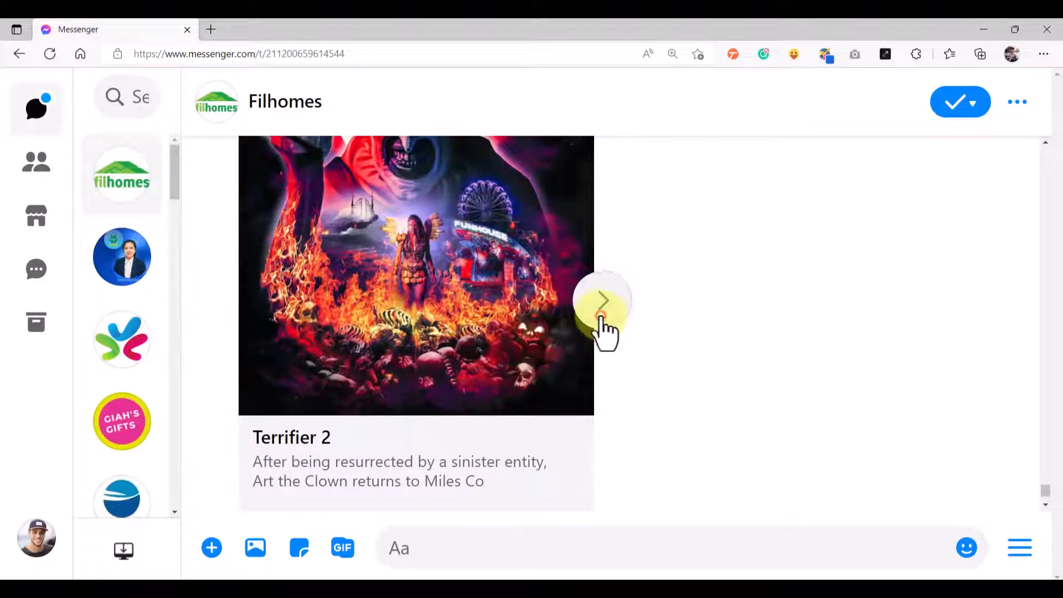
{"action": "left_click", "coordinate": [603, 316]}
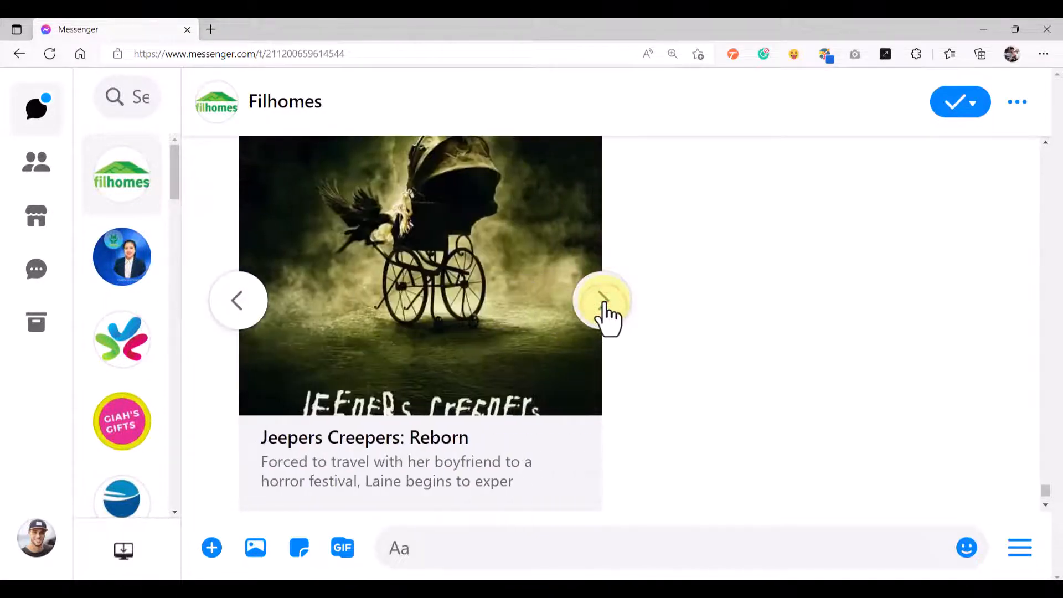
{"action": "left_click", "coordinate": [602, 316]}
{"action": "left_click", "coordinate": [602, 315]}
{"action": "left_click", "coordinate": [576, 313]}
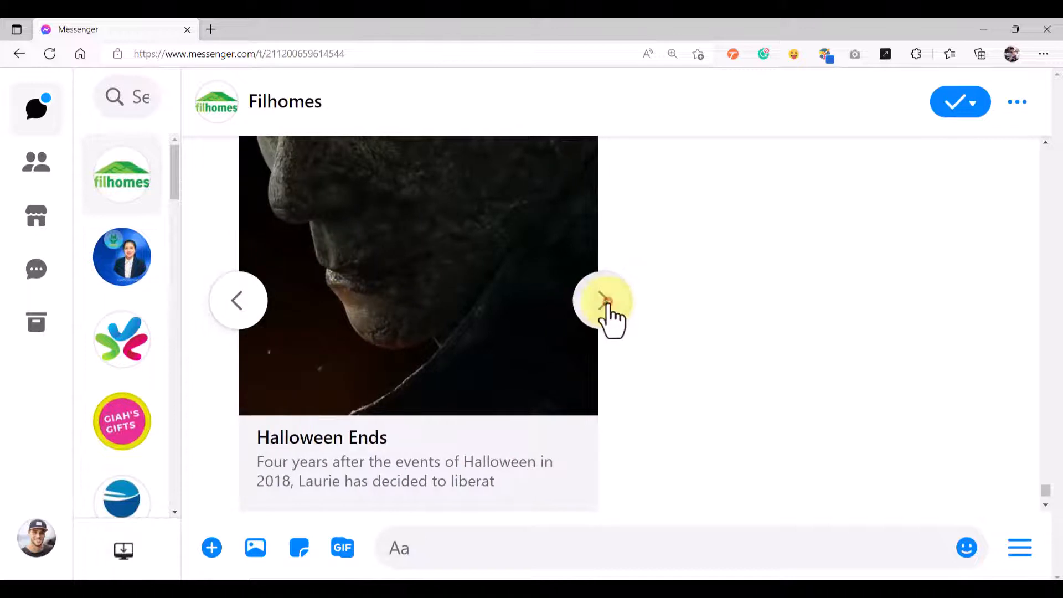
{"action": "left_click", "coordinate": [613, 307]}
{"action": "left_click", "coordinate": [619, 304]}
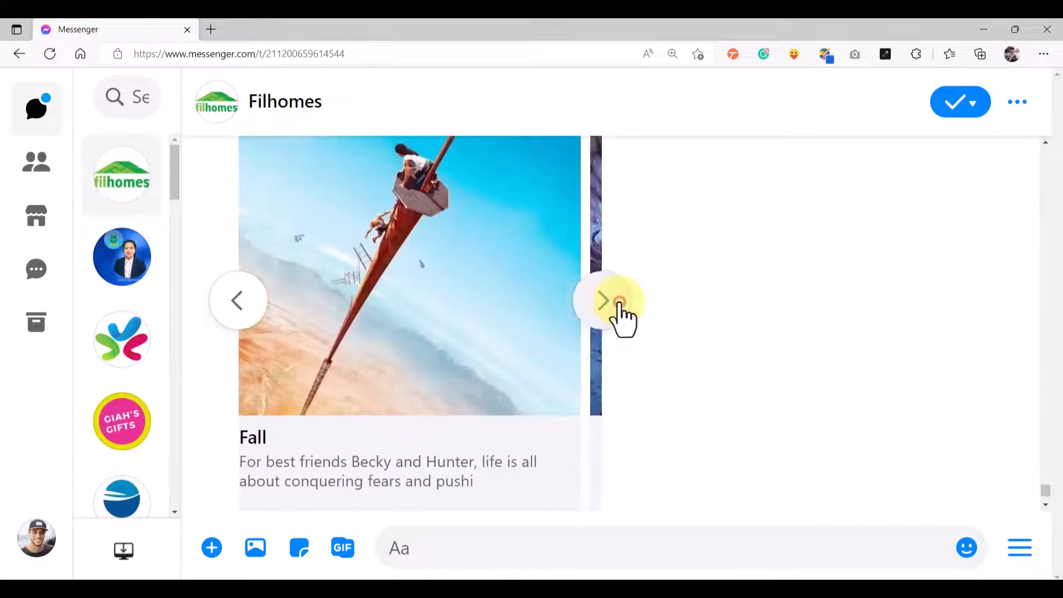
{"action": "left_click", "coordinate": [619, 305]}
{"action": "left_click", "coordinate": [619, 304]}
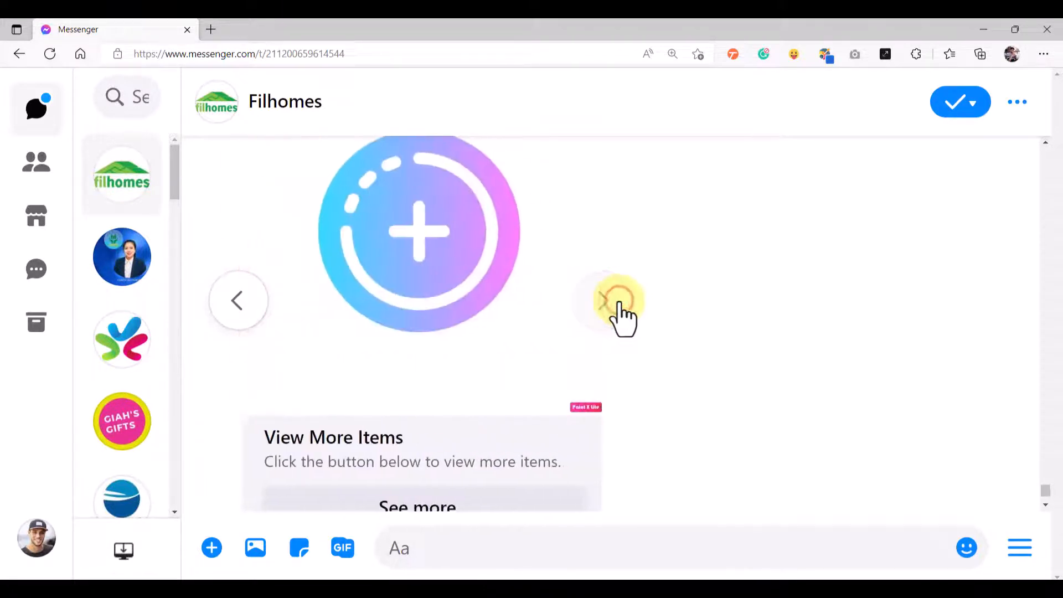
{"action": "scroll", "coordinate": [510, 314], "scroll_direction": "down", "scroll_amount": 2}
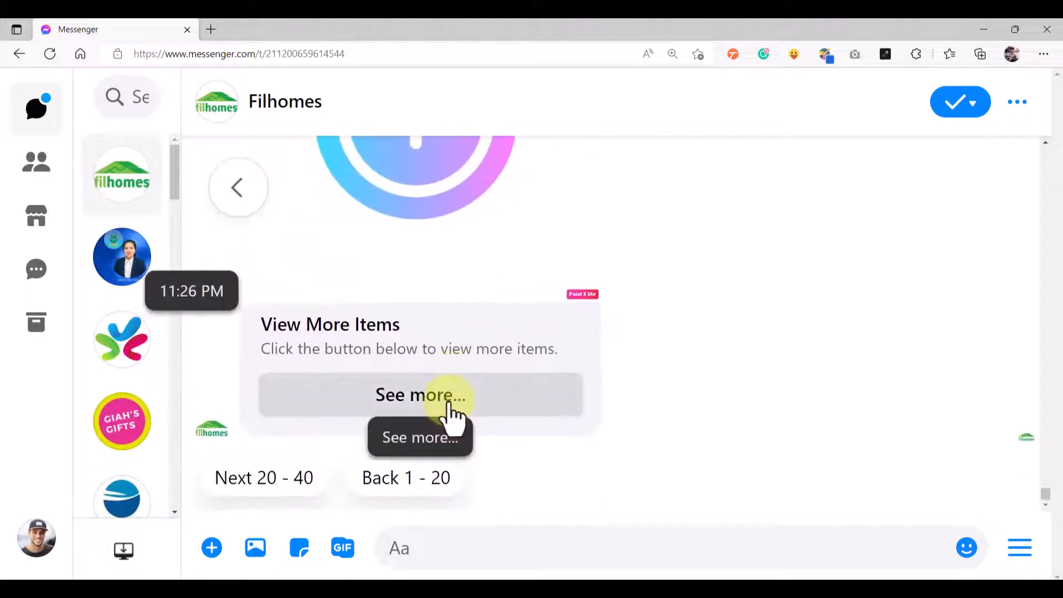
- Page back through the movie carousel to Halloween Ends and send the Next 20 - 40 quick reply
{"action": "scroll", "coordinate": [462, 357], "scroll_direction": "up", "scroll_amount": 2}
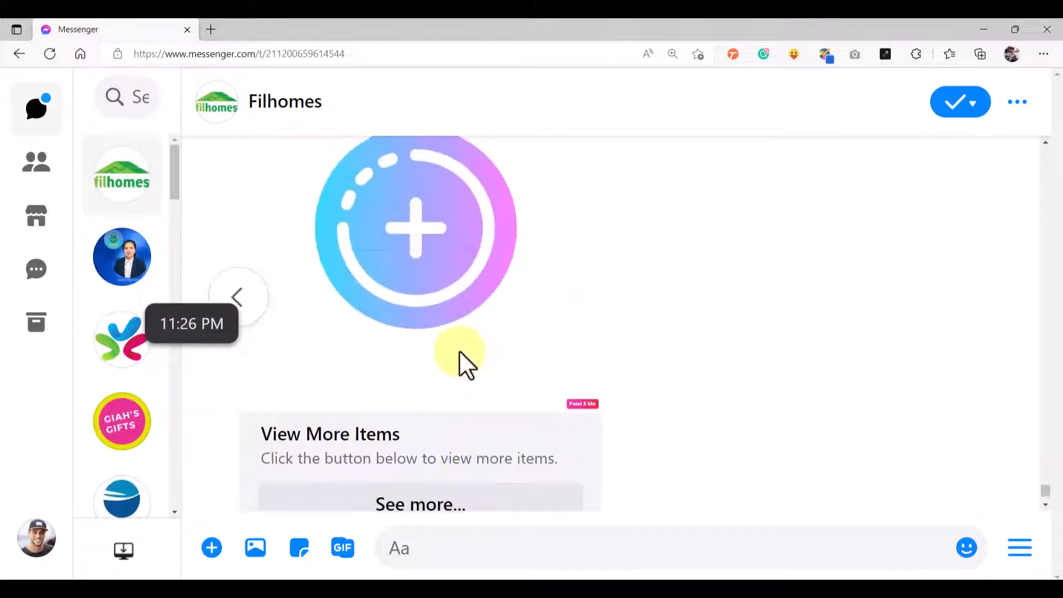
{"action": "left_click", "coordinate": [250, 301]}
{"action": "left_click", "coordinate": [251, 301]}
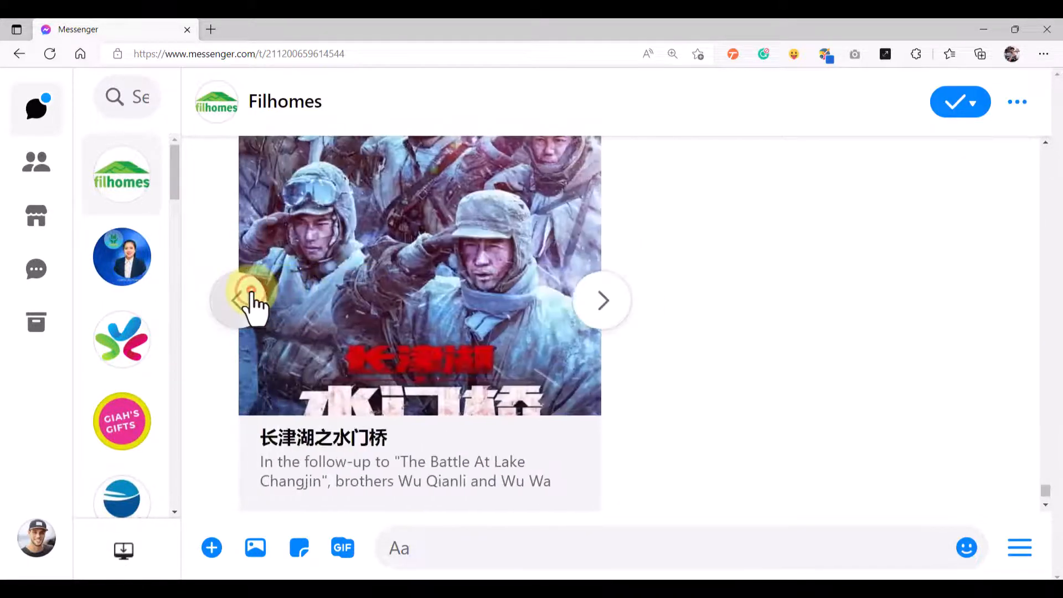
{"action": "left_click", "coordinate": [251, 301]}
{"action": "left_click", "coordinate": [250, 301]}
{"action": "left_click", "coordinate": [248, 301]}
{"action": "scroll", "coordinate": [408, 346], "scroll_direction": "down", "scroll_amount": 2}
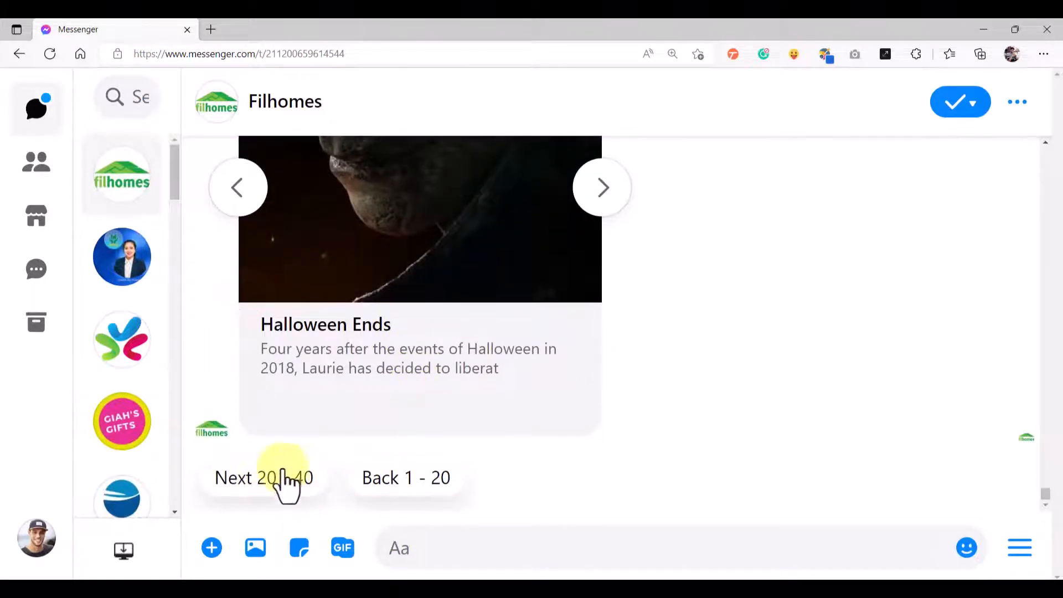
{"action": "left_click", "coordinate": [252, 485]}
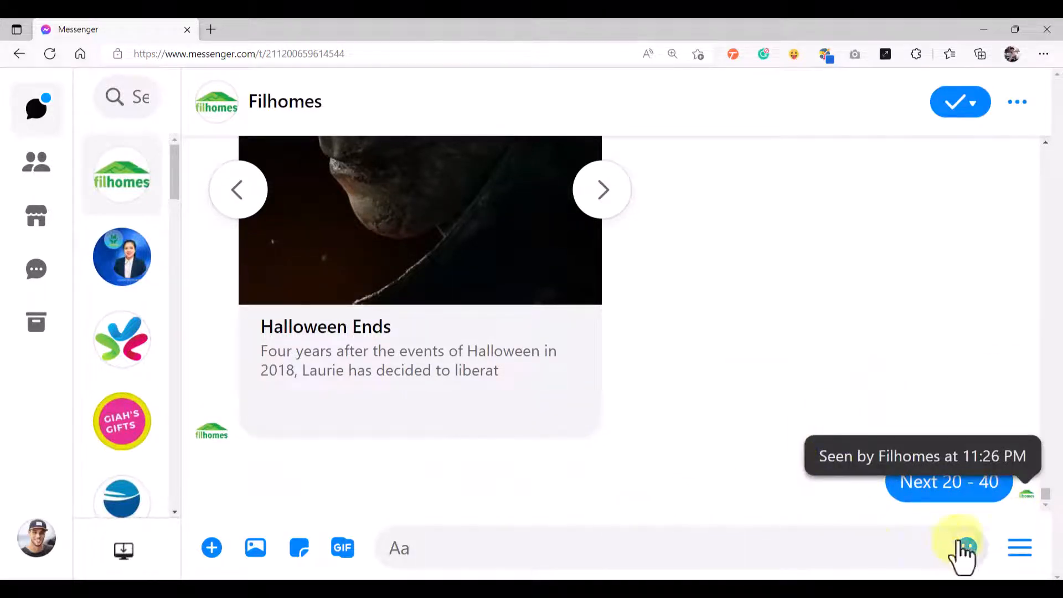
{"action": "left_click", "coordinate": [764, 530]}
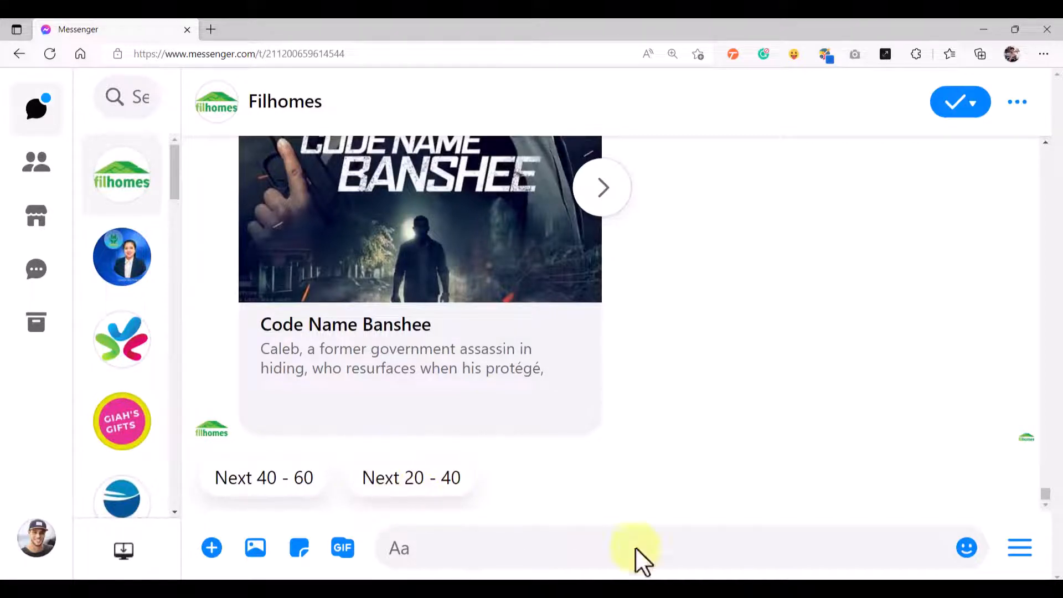
- Switch to the flow builder, change the Demo Back function's returned label word to Back, and save the flow
{"action": "left_click", "coordinate": [745, 596]}
{"action": "left_click_drag", "start_coordinate": [834, 409], "coordinate": [720, 432]}
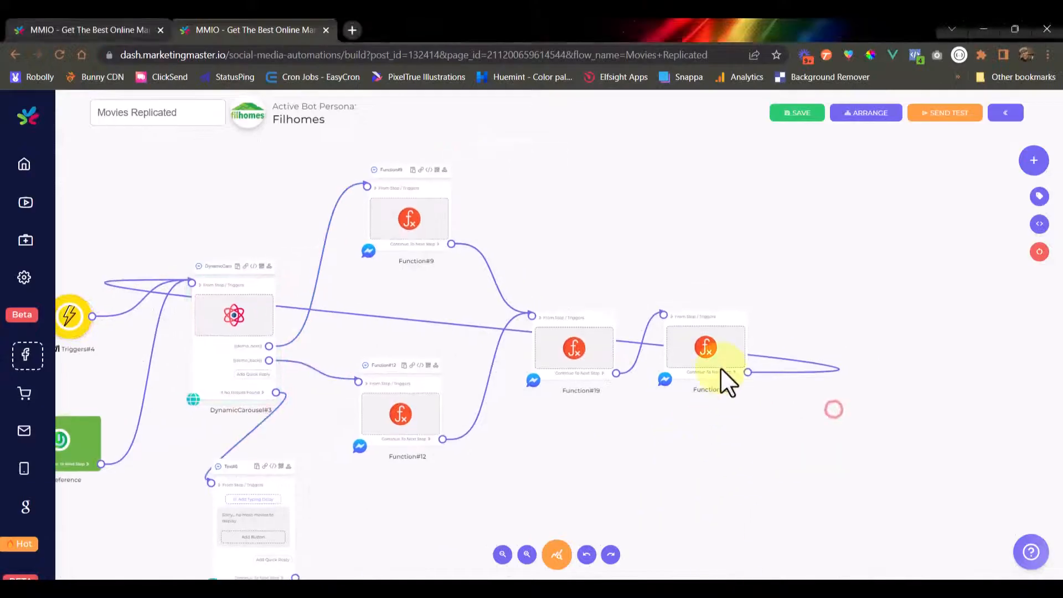
{"action": "scroll", "coordinate": [706, 339], "scroll_direction": "up", "scroll_amount": 5}
{"action": "left_click", "coordinate": [706, 354]}
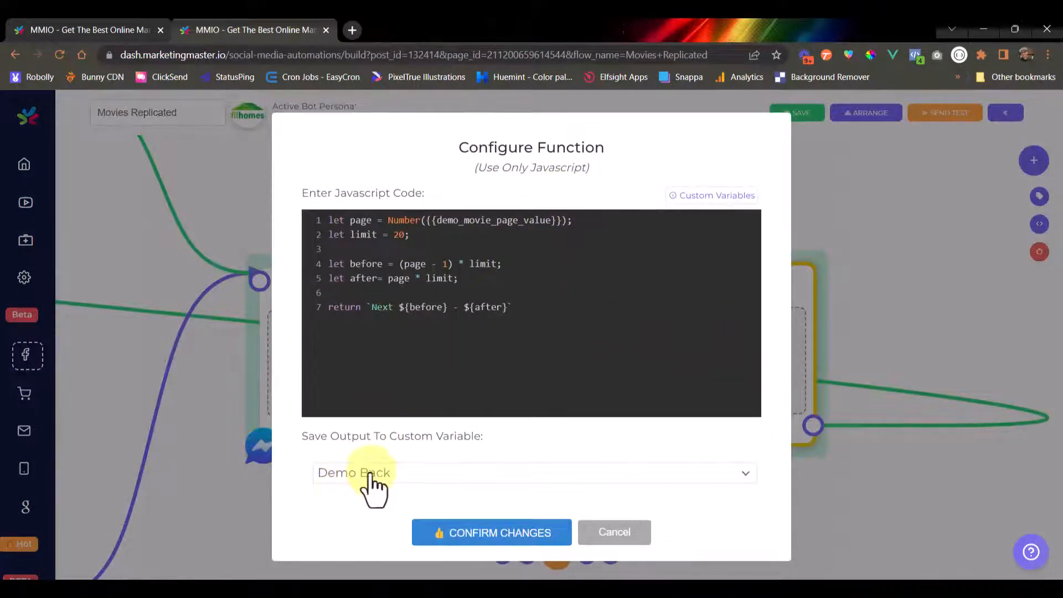
{"action": "double_click", "coordinate": [378, 308]}
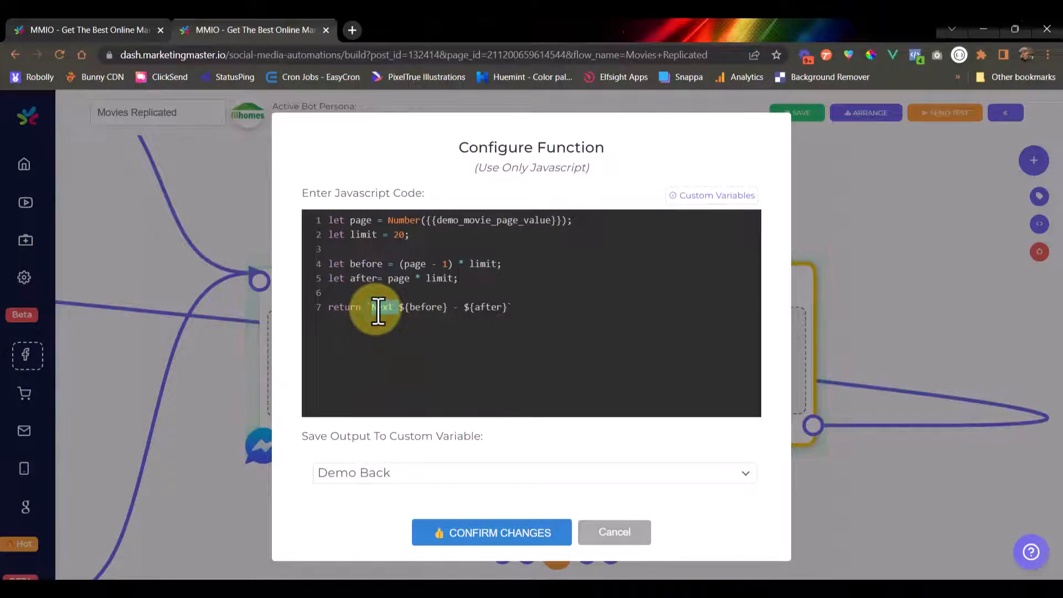
{"action": "type", "text": "Back"}
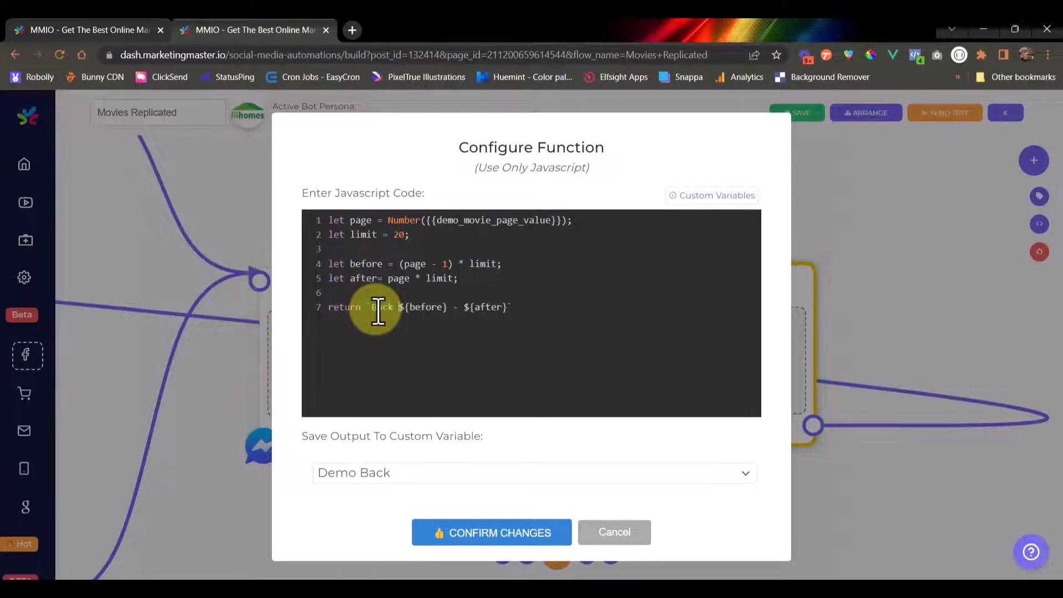
{"action": "left_click", "coordinate": [504, 535]}
{"action": "left_click", "coordinate": [800, 113]}
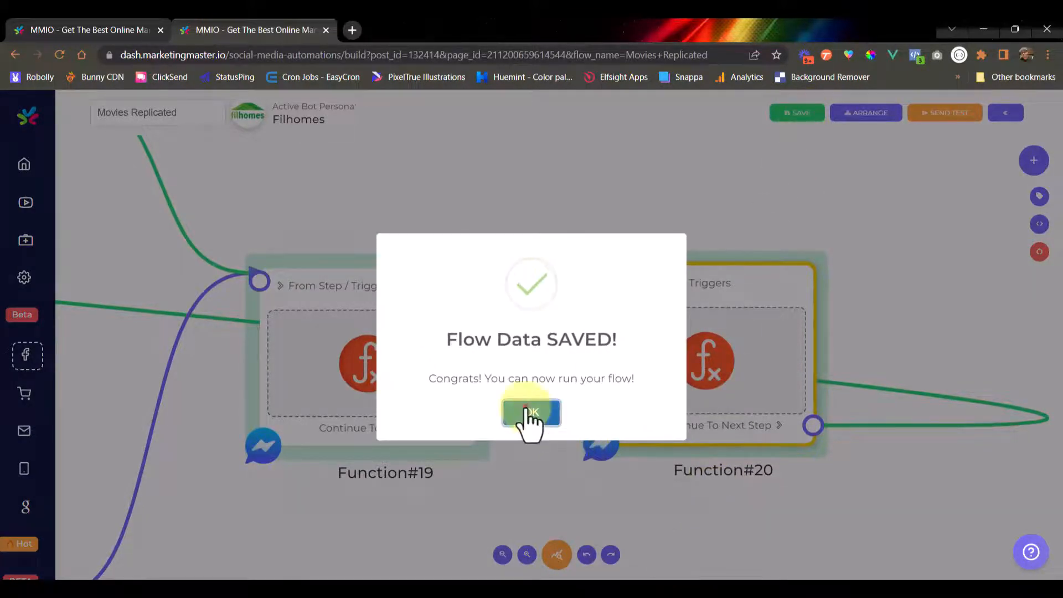
{"action": "left_click", "coordinate": [531, 412]}
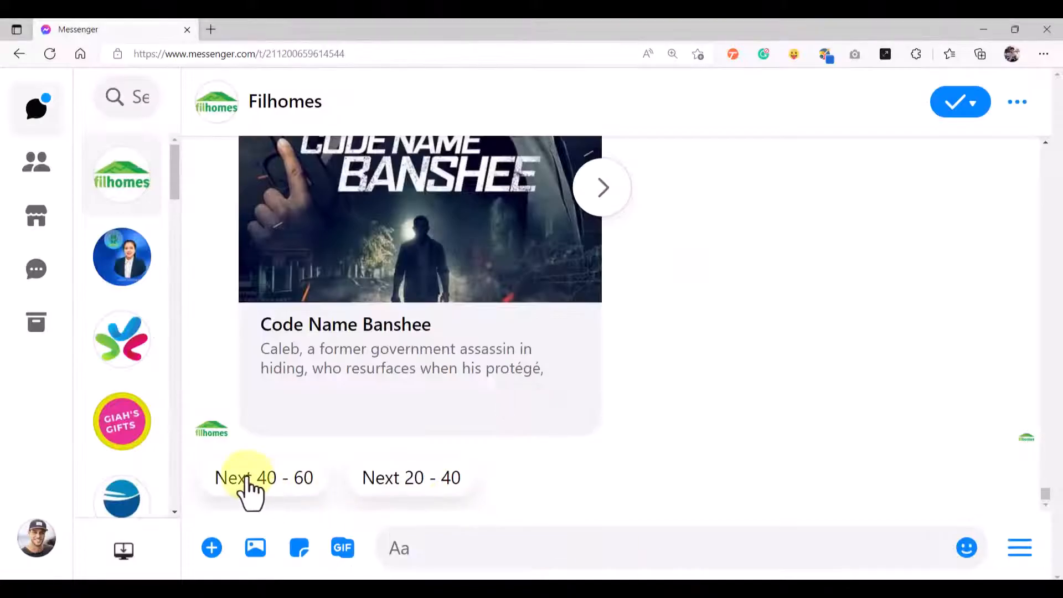
- Switch to Messenger, send the Next 40 - 60 quick reply, and use the Back 40 - 60 quick reply on the returned carousel
{"action": "left_click", "coordinate": [247, 480]}
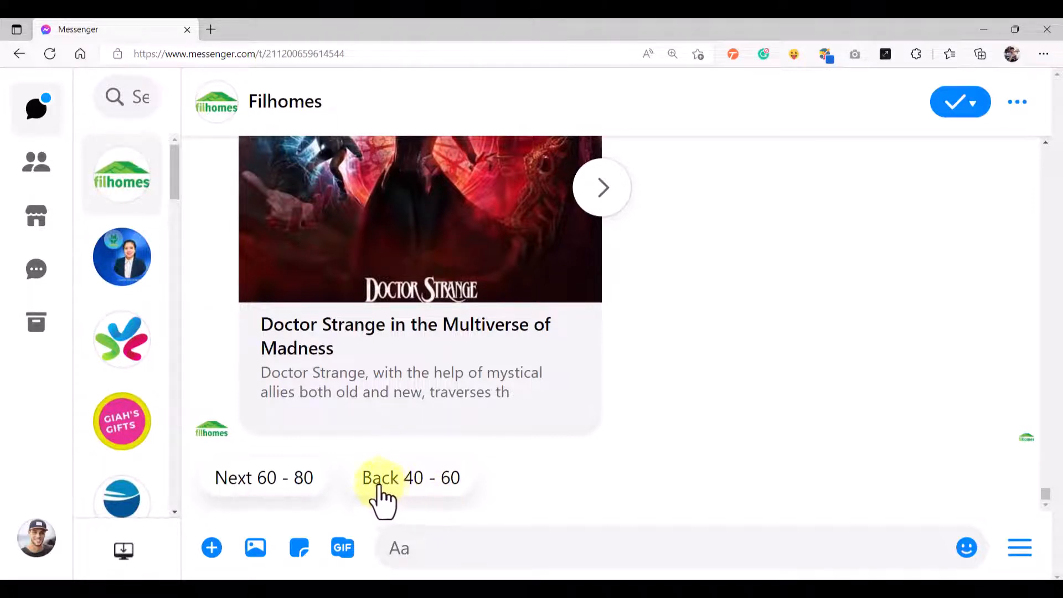
{"action": "left_click", "coordinate": [422, 480]}
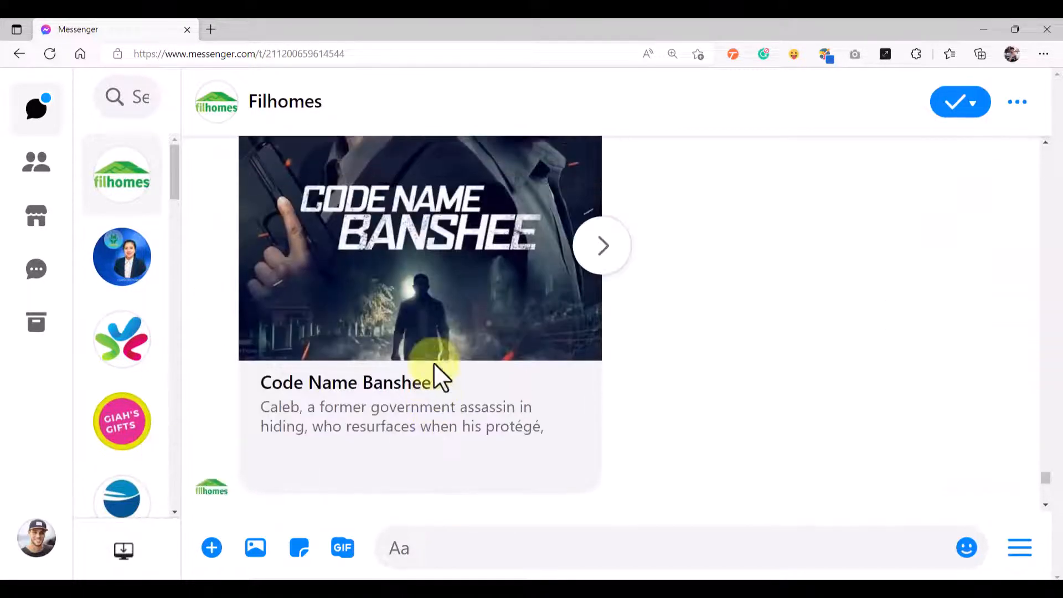
{"action": "left_click_drag", "start_coordinate": [257, 419], "coordinate": [447, 420]}
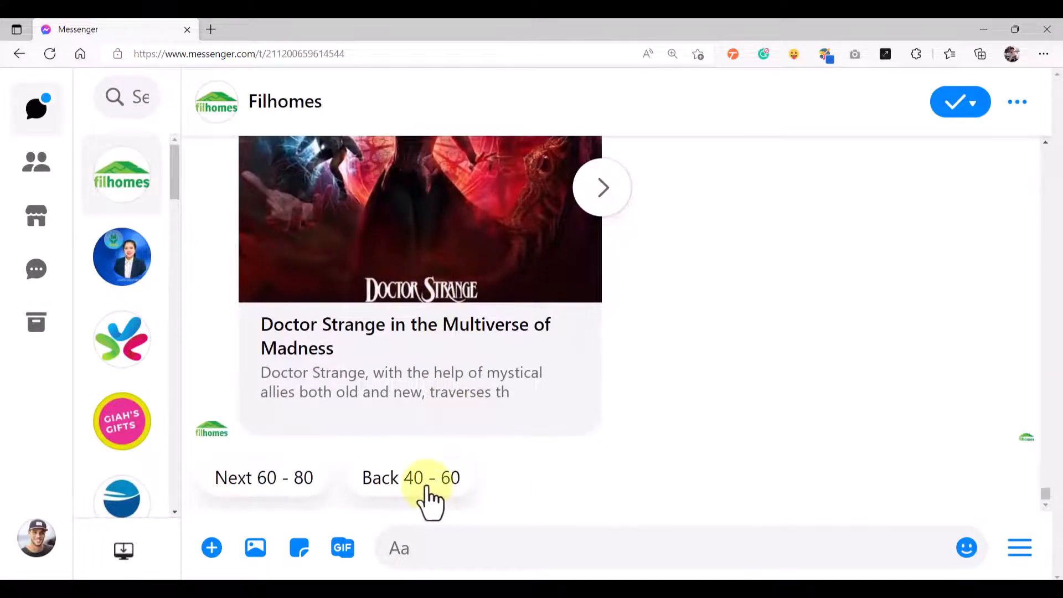
{"action": "left_click", "coordinate": [426, 479]}
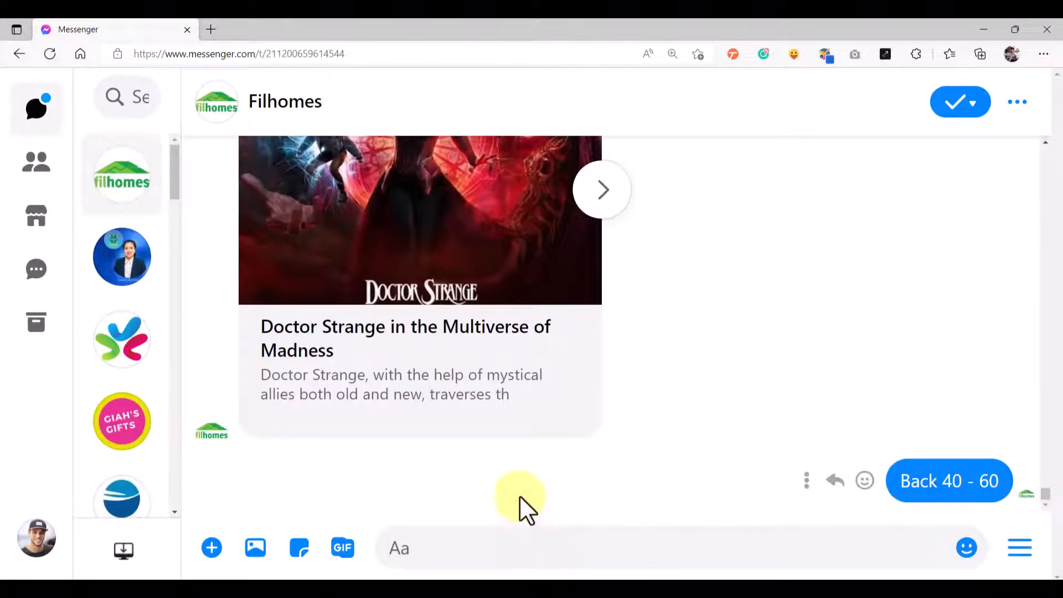
- Compare the carousel returned by Back 40 - 60 with the earlier Code Name Banshee carousel in the conversation
{"action": "scroll", "coordinate": [503, 394], "scroll_direction": "up", "scroll_amount": 6}
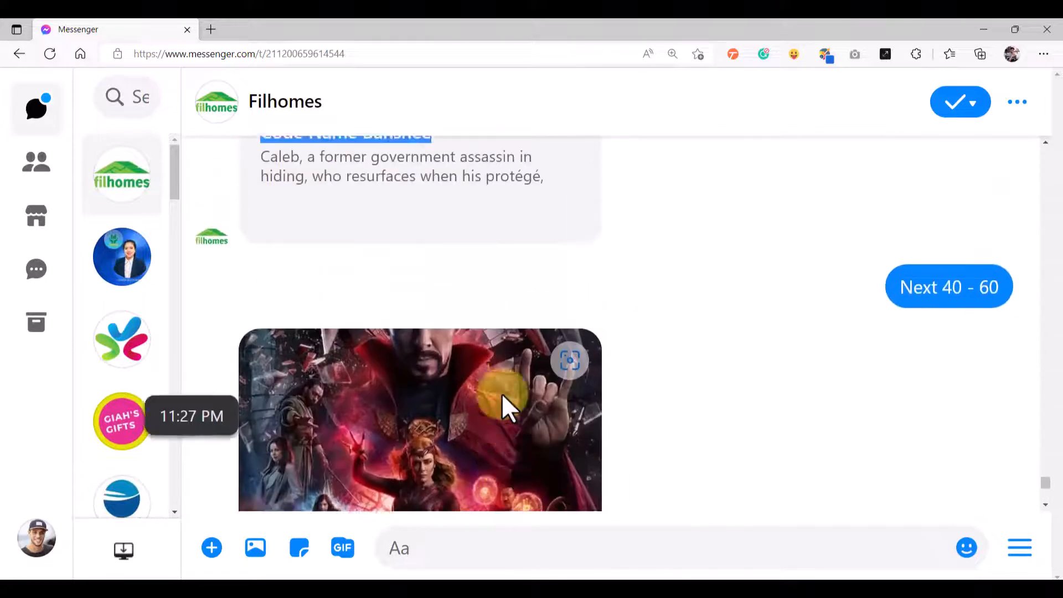
{"action": "scroll", "coordinate": [488, 420], "scroll_direction": "down", "scroll_amount": 5}
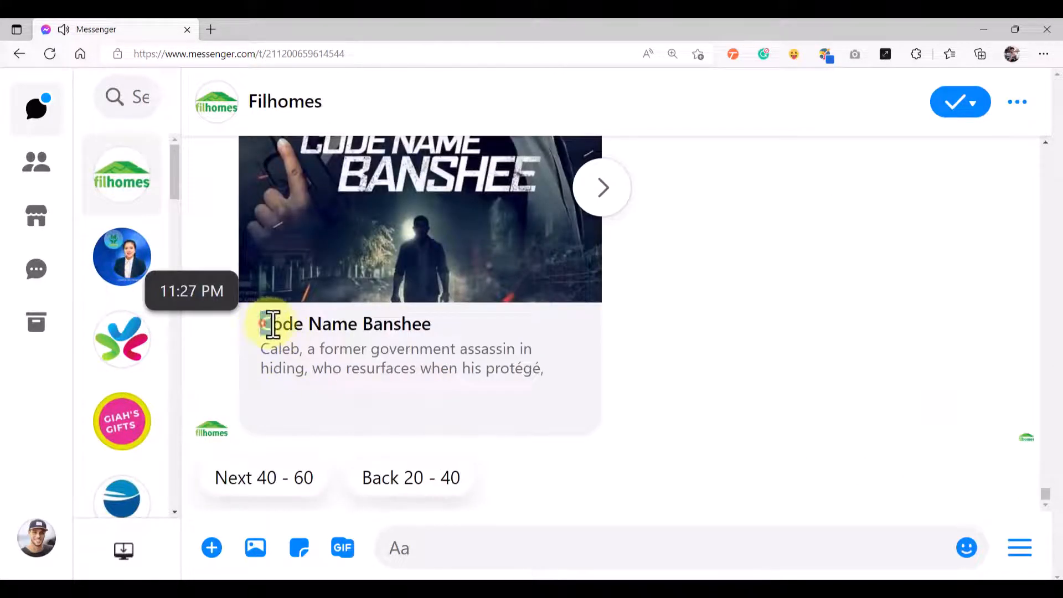
{"action": "left_click_drag", "start_coordinate": [265, 324], "coordinate": [453, 326]}
{"action": "scroll", "coordinate": [461, 380], "scroll_direction": "up", "scroll_amount": 4}
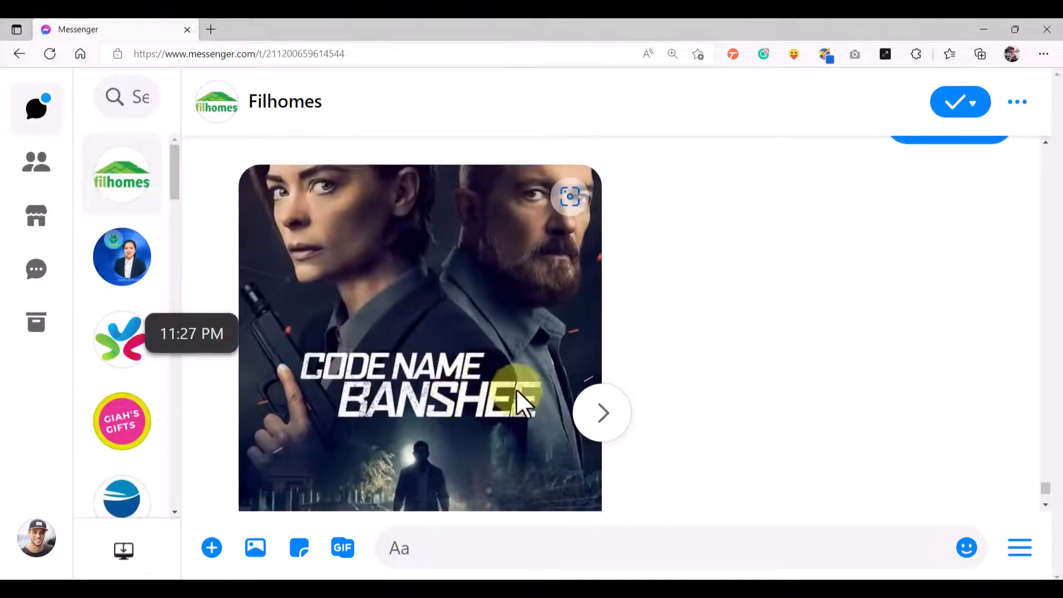
{"action": "scroll", "coordinate": [476, 387], "scroll_direction": "up", "scroll_amount": 6}
{"action": "scroll", "coordinate": [471, 377], "scroll_direction": "down", "scroll_amount": 6}
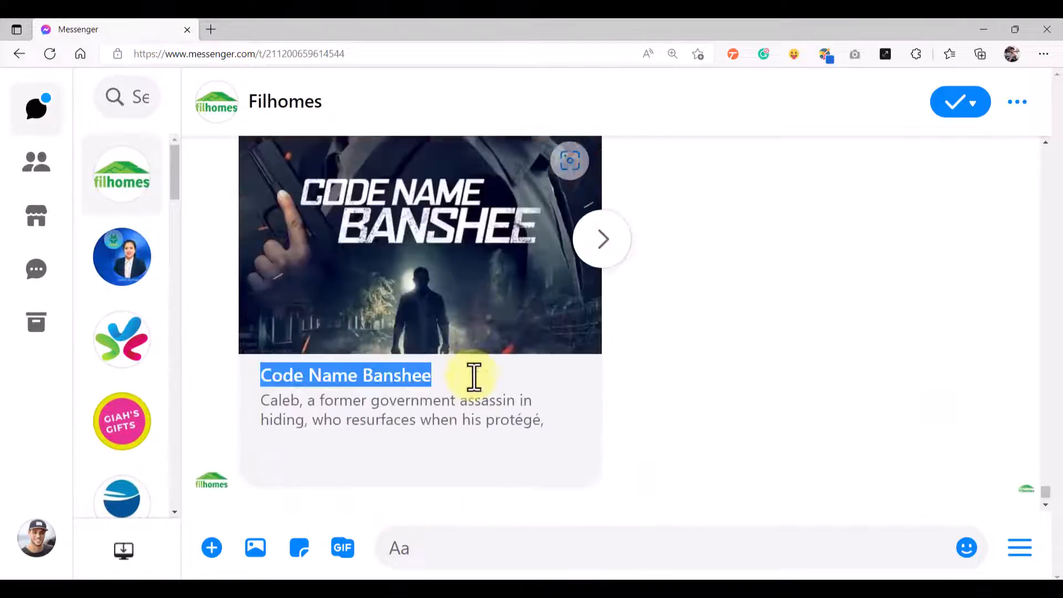
- Send the Next 40 - 60 quick reply again and check the carousel it returns
{"action": "left_click", "coordinate": [276, 482]}
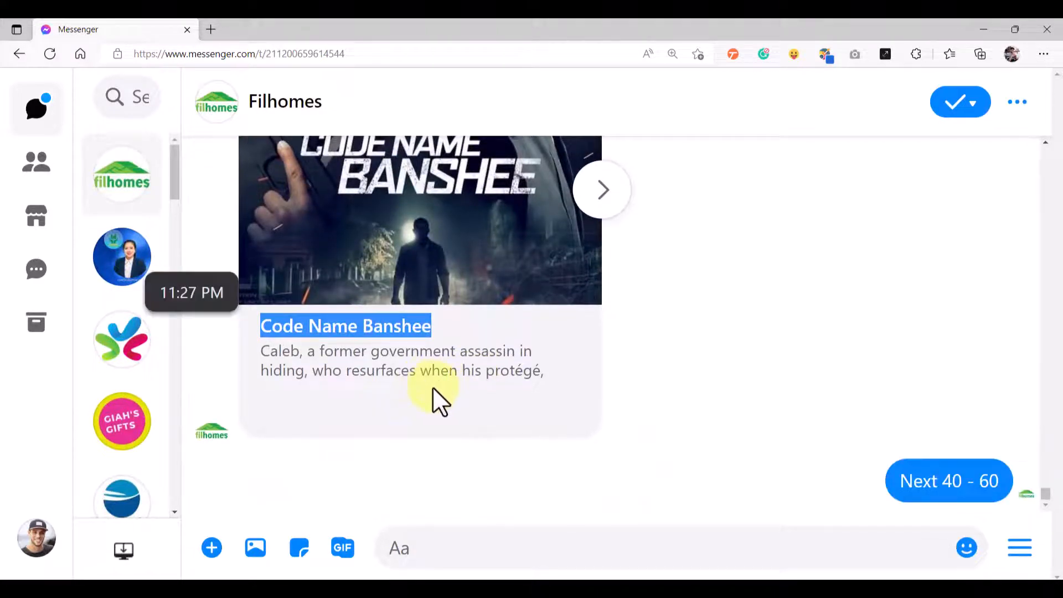
{"action": "scroll", "coordinate": [433, 387], "scroll_direction": "up", "scroll_amount": 8}
{"action": "scroll", "coordinate": [434, 420], "scroll_direction": "down", "scroll_amount": 8}
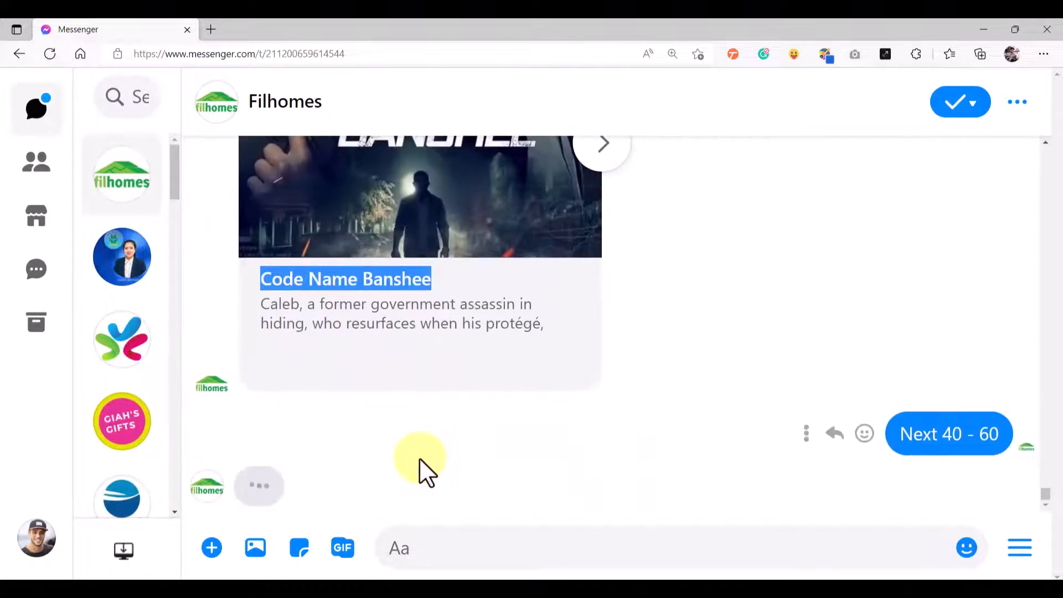
{"action": "left_click", "coordinate": [441, 361]}
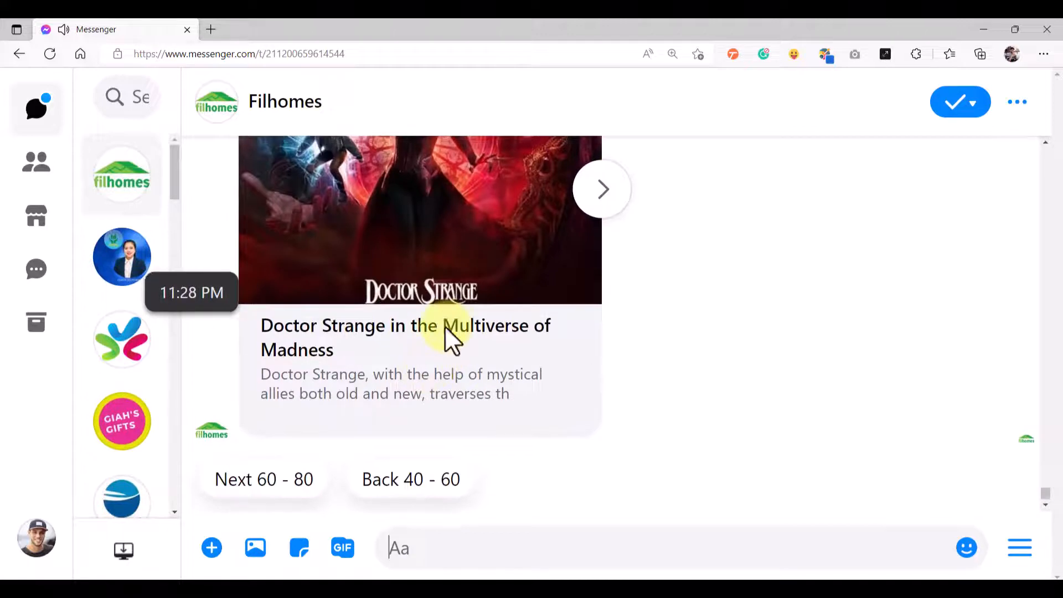
- Advance the Doctor Strange carousel to Sonic the Hedgehog 2 and send the Next 60 - 80 quick reply
{"action": "scroll", "coordinate": [444, 327], "scroll_direction": "up", "scroll_amount": 2}
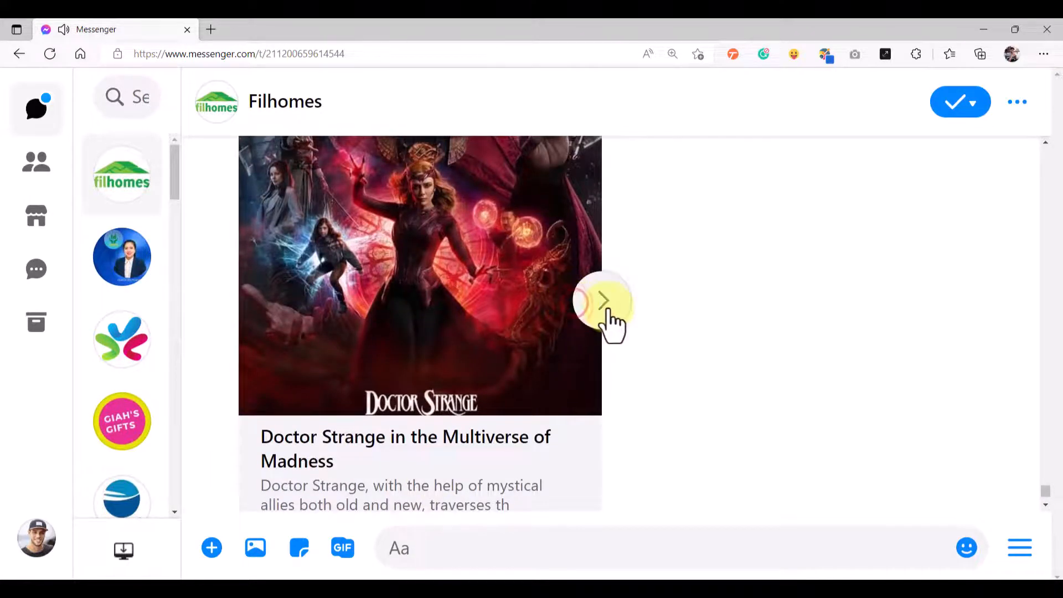
{"action": "left_click", "coordinate": [574, 309]}
{"action": "scroll", "coordinate": [498, 387], "scroll_direction": "down", "scroll_amount": 2}
{"action": "left_click", "coordinate": [284, 487]}
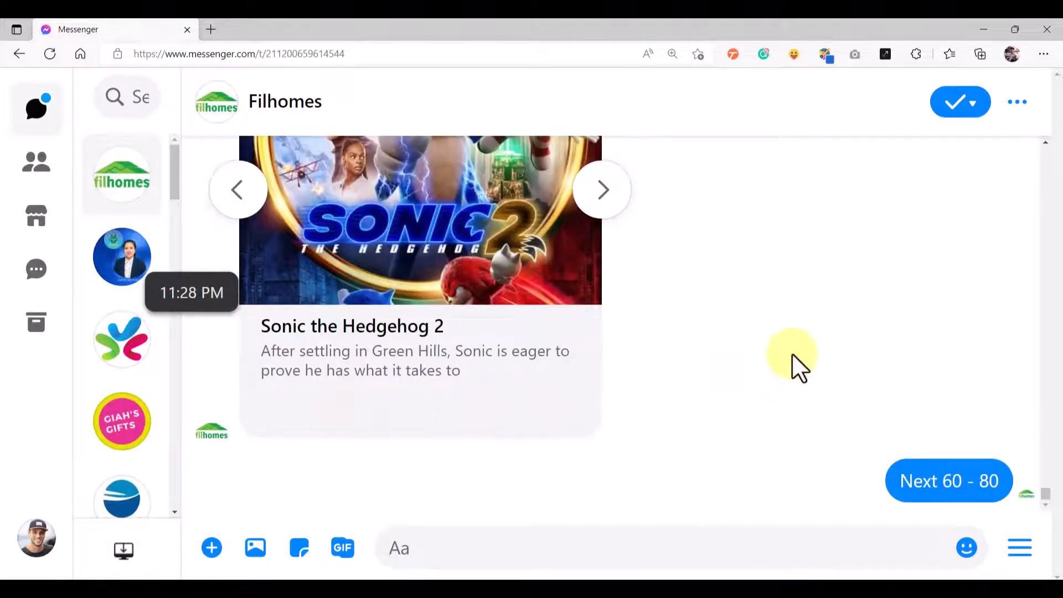
- Page through the movie carousel to its View More Items card and request more movies with See more..
{"action": "left_click", "coordinate": [610, 314]}
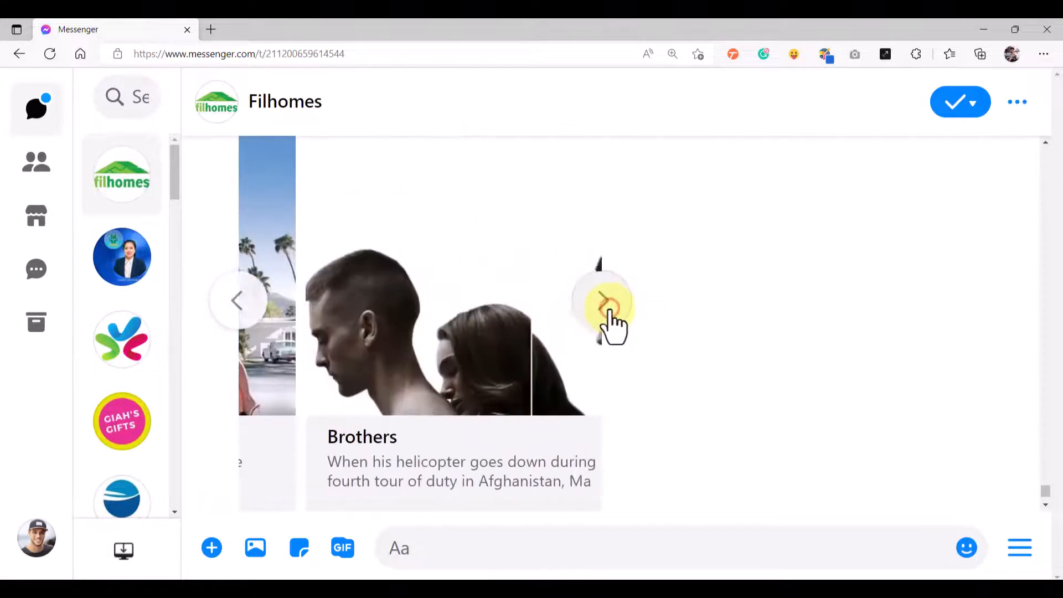
{"action": "left_click", "coordinate": [610, 313]}
{"action": "left_click", "coordinate": [610, 314]}
{"action": "left_click", "coordinate": [610, 313]}
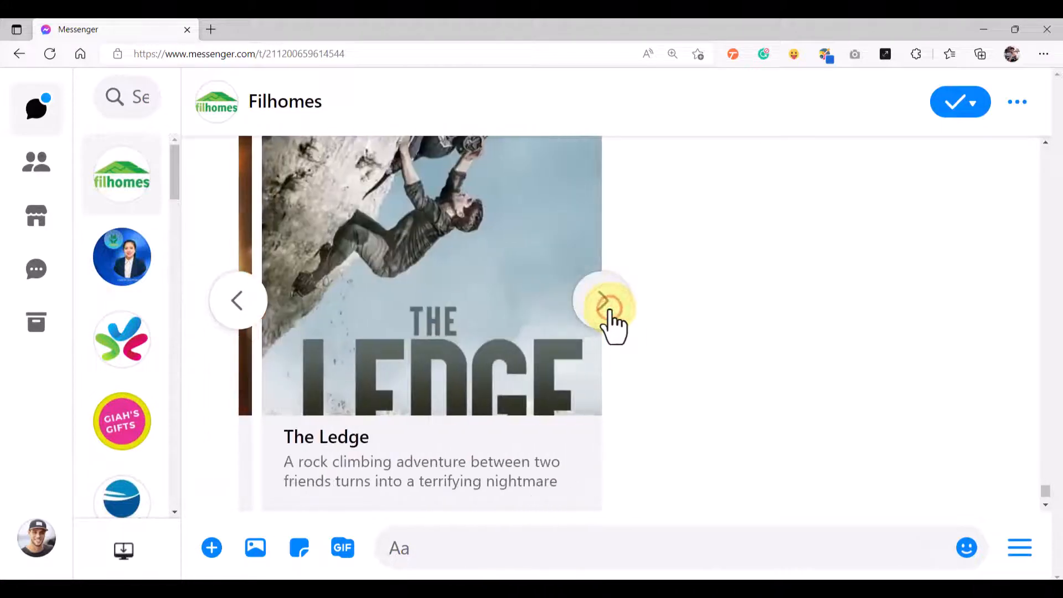
{"action": "left_click", "coordinate": [610, 313]}
{"action": "left_click", "coordinate": [610, 313]}
{"action": "left_click", "coordinate": [610, 314]}
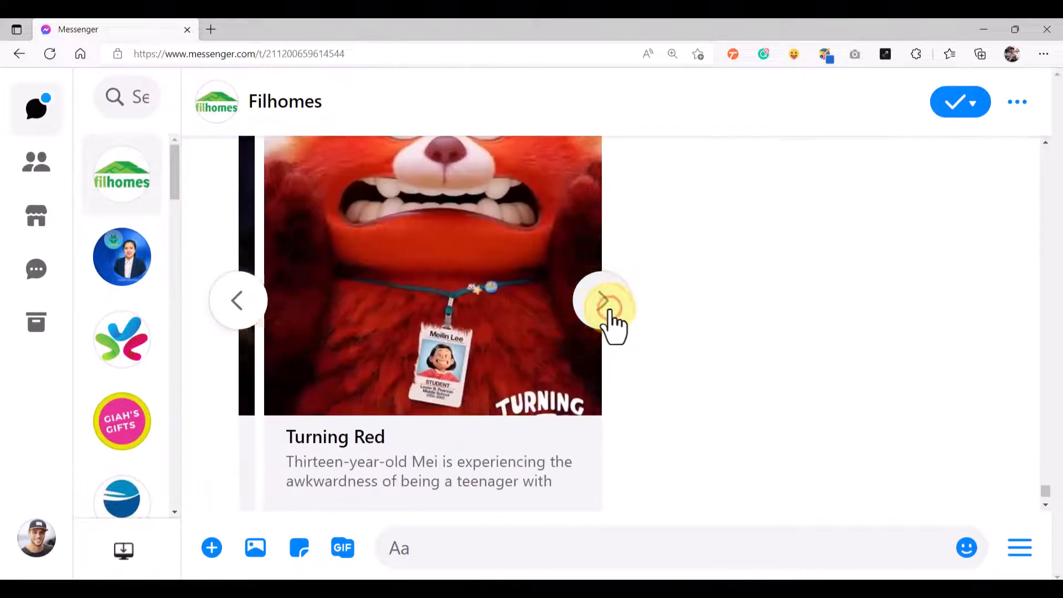
{"action": "left_click", "coordinate": [610, 314]}
{"action": "left_click", "coordinate": [610, 313]}
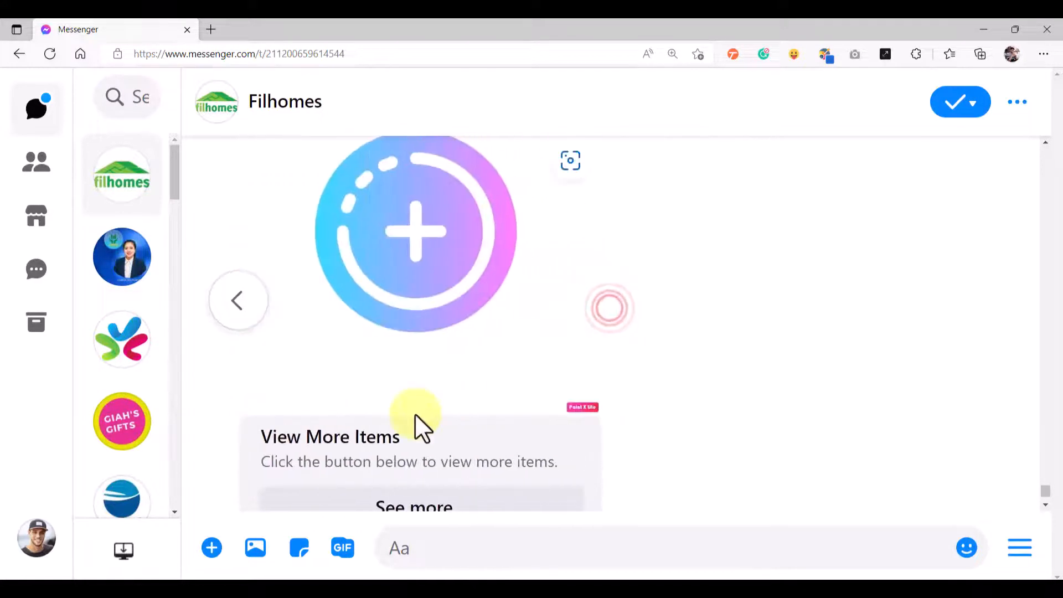
{"action": "scroll", "coordinate": [415, 424], "scroll_direction": "down", "scroll_amount": 2}
{"action": "left_click", "coordinate": [411, 398]}
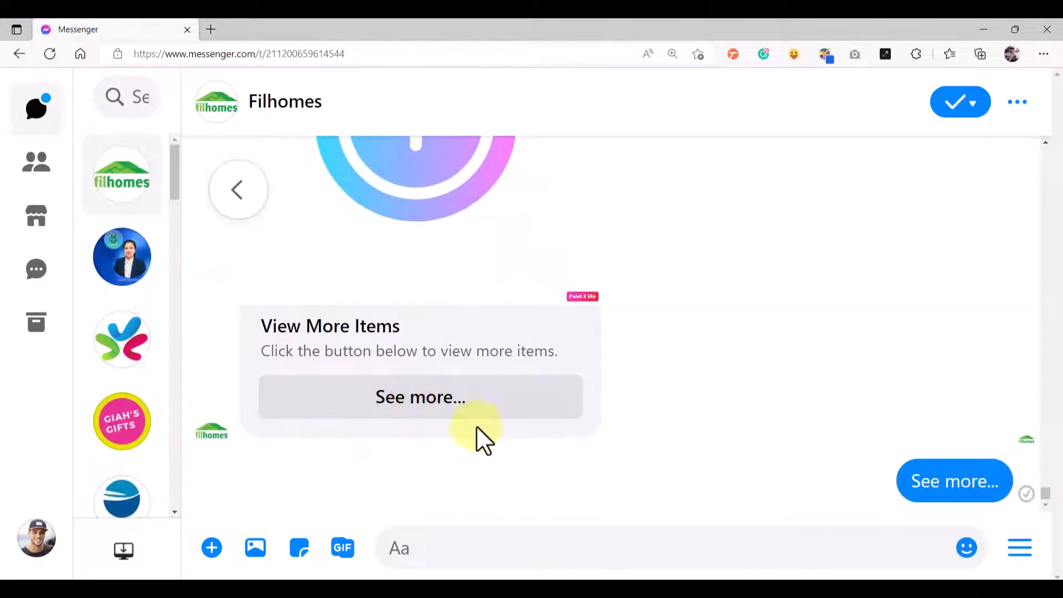
- Step the previous carousel back to the Demon Slayer card and compare it with the Clerks III carousel and its quick replies
{"action": "scroll", "coordinate": [351, 356], "scroll_direction": "up", "scroll_amount": 3}
{"action": "left_click", "coordinate": [265, 372]}
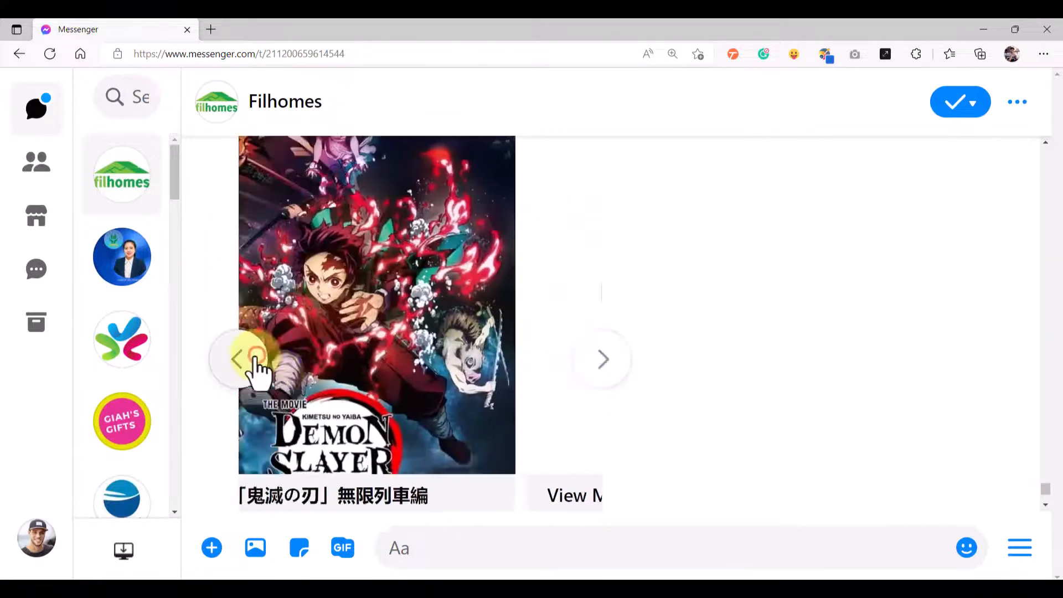
{"action": "scroll", "coordinate": [404, 396], "scroll_direction": "down", "scroll_amount": 4}
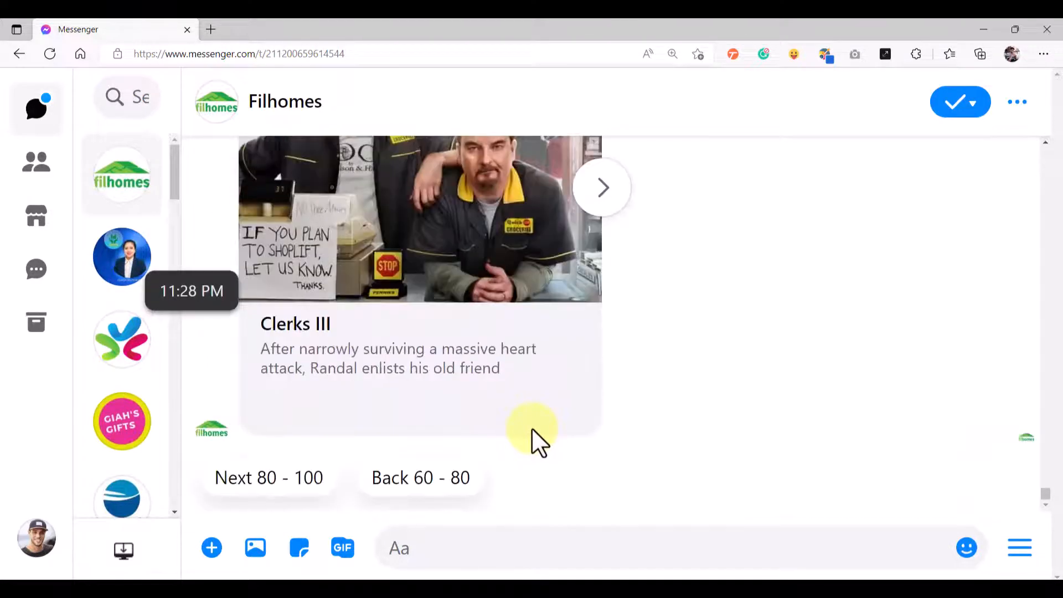
{"action": "scroll", "coordinate": [581, 334], "scroll_direction": "up", "scroll_amount": 10}
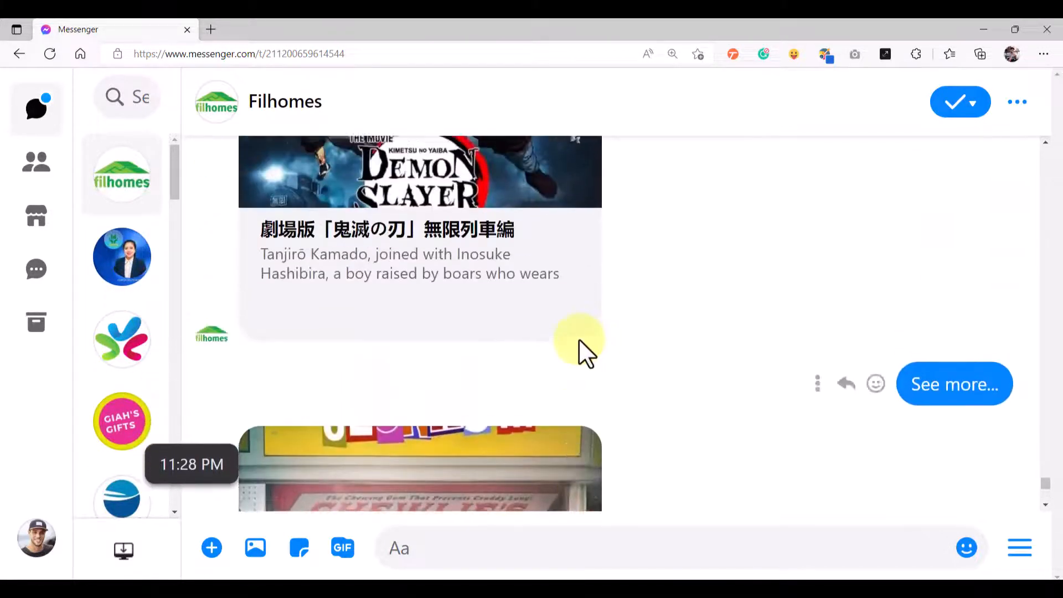
{"action": "scroll", "coordinate": [579, 338], "scroll_direction": "down", "scroll_amount": 6}
{"action": "scroll", "coordinate": [579, 338], "scroll_direction": "down", "scroll_amount": 5}
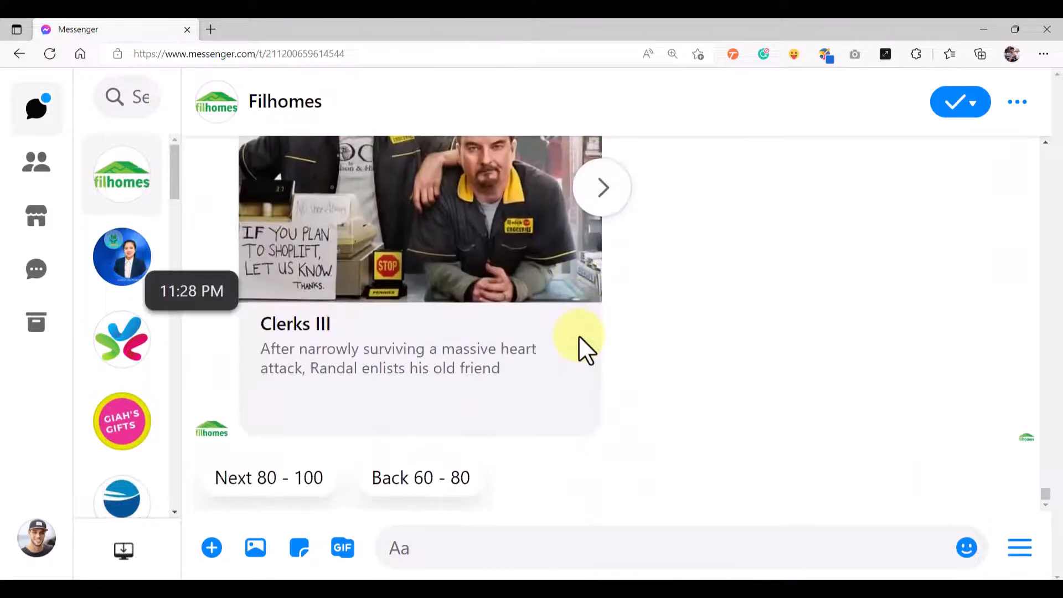
{"action": "scroll", "coordinate": [573, 343], "scroll_direction": "up", "scroll_amount": 8}
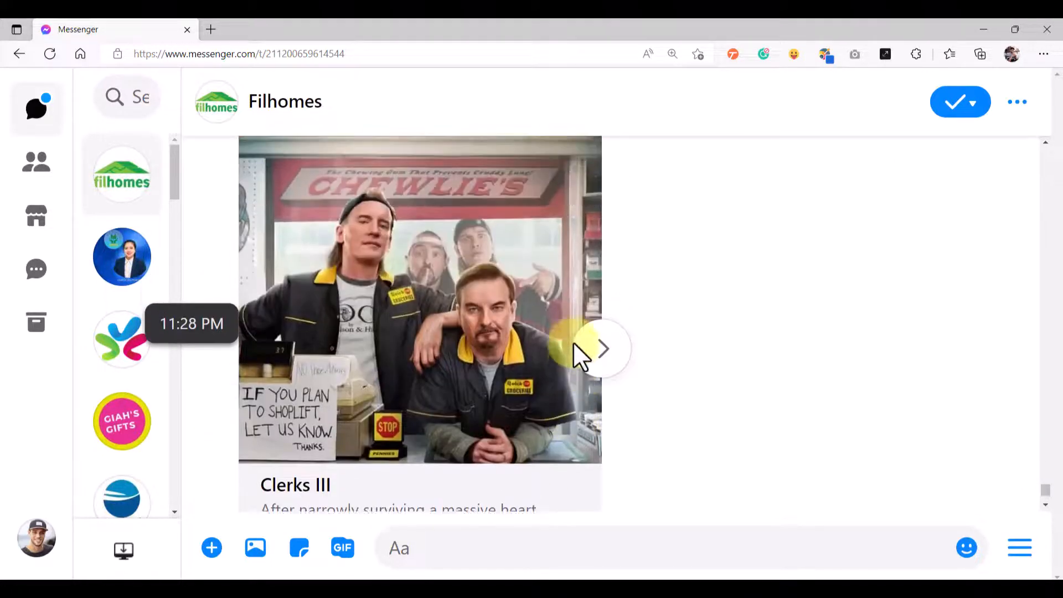
{"action": "scroll", "coordinate": [573, 343], "scroll_direction": "up", "scroll_amount": 4}
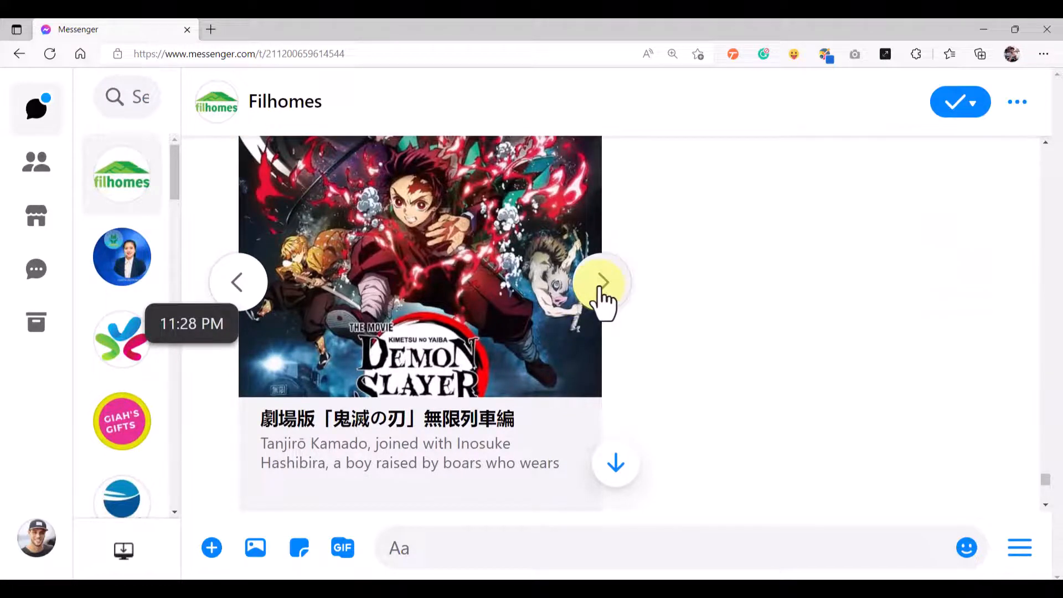
{"action": "scroll", "coordinate": [603, 300], "scroll_direction": "up", "scroll_amount": 2}
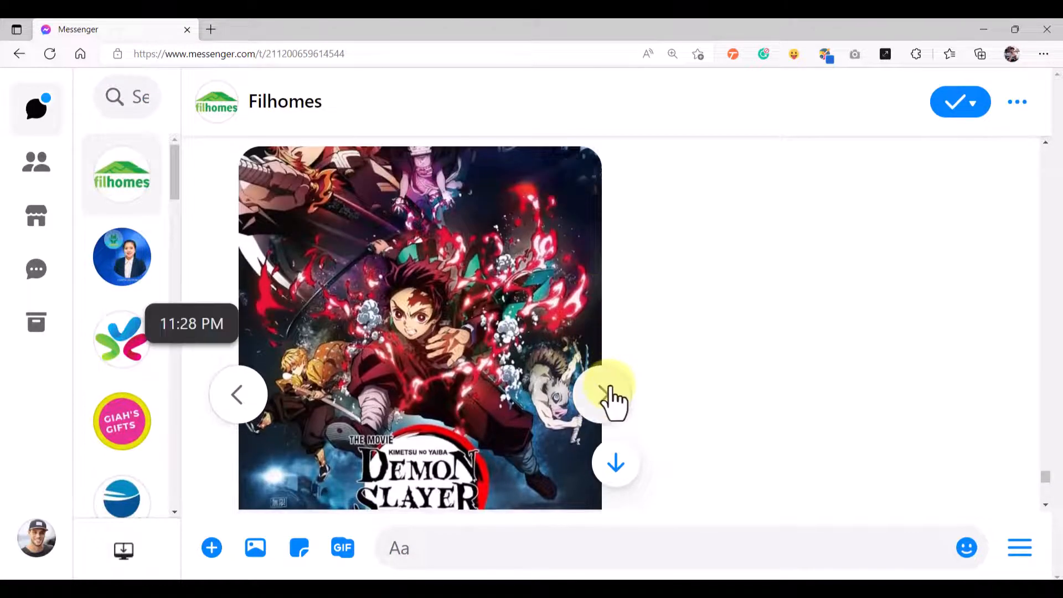
{"action": "scroll", "coordinate": [613, 382], "scroll_direction": "up", "scroll_amount": 2}
{"action": "scroll", "coordinate": [609, 385], "scroll_direction": "down", "scroll_amount": 3}
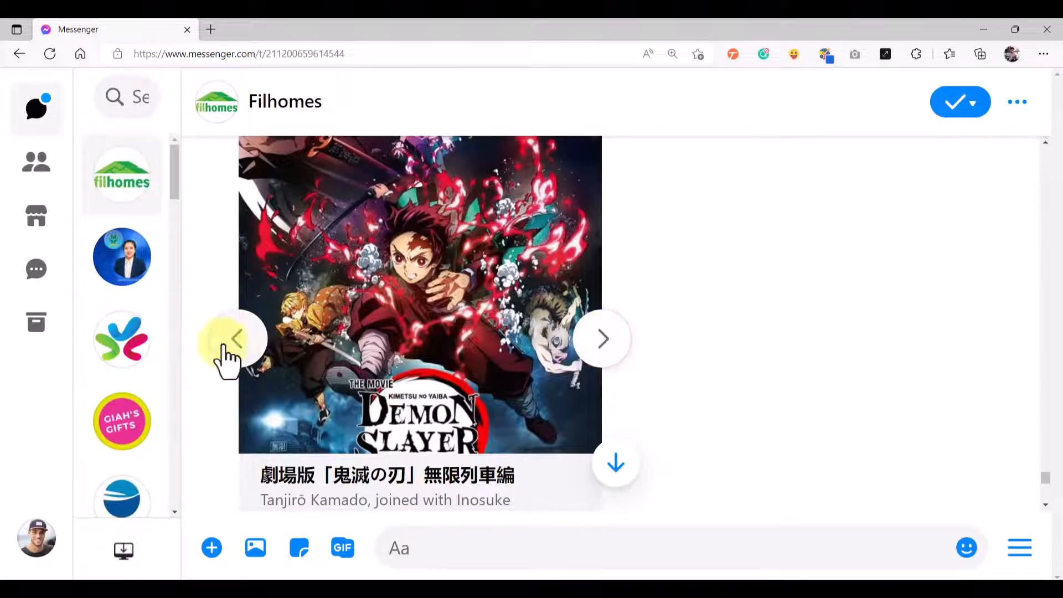
{"action": "scroll", "coordinate": [555, 384], "scroll_direction": "up", "scroll_amount": 1}
- Return the Demon Slayer carousel to its View More Items card and compare it with the Clerks III carousel below
{"action": "left_click", "coordinate": [603, 394]}
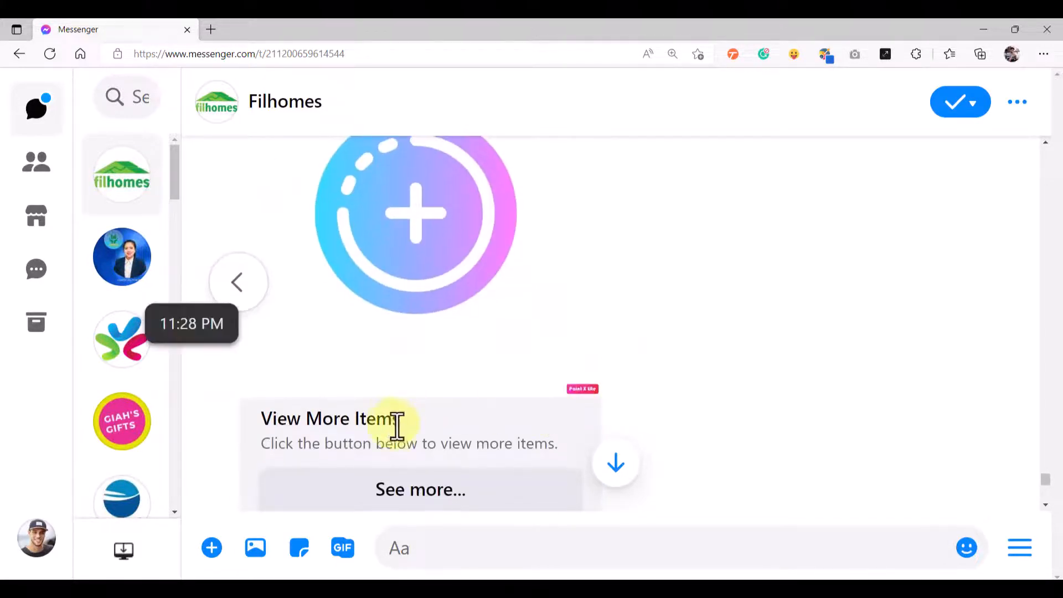
{"action": "scroll", "coordinate": [390, 399], "scroll_direction": "down", "scroll_amount": 1}
{"action": "left_click_drag", "start_coordinate": [420, 368], "coordinate": [258, 362]}
{"action": "scroll", "coordinate": [459, 368], "scroll_direction": "down", "scroll_amount": 8}
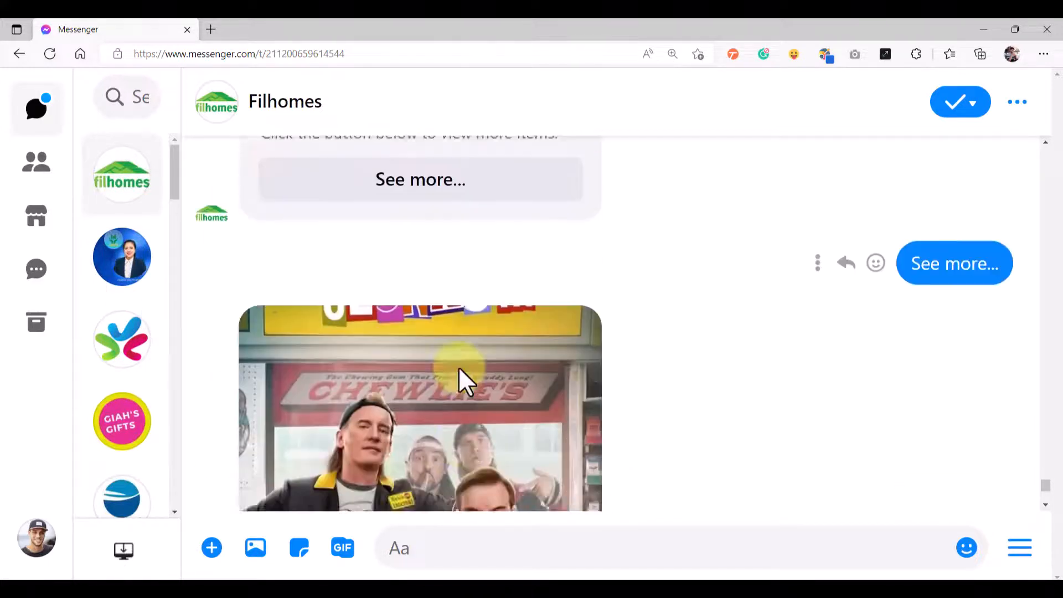
- Page through the Clerks III carousel, past The Lost City, to its View More Items card
{"action": "left_click", "coordinate": [608, 362]}
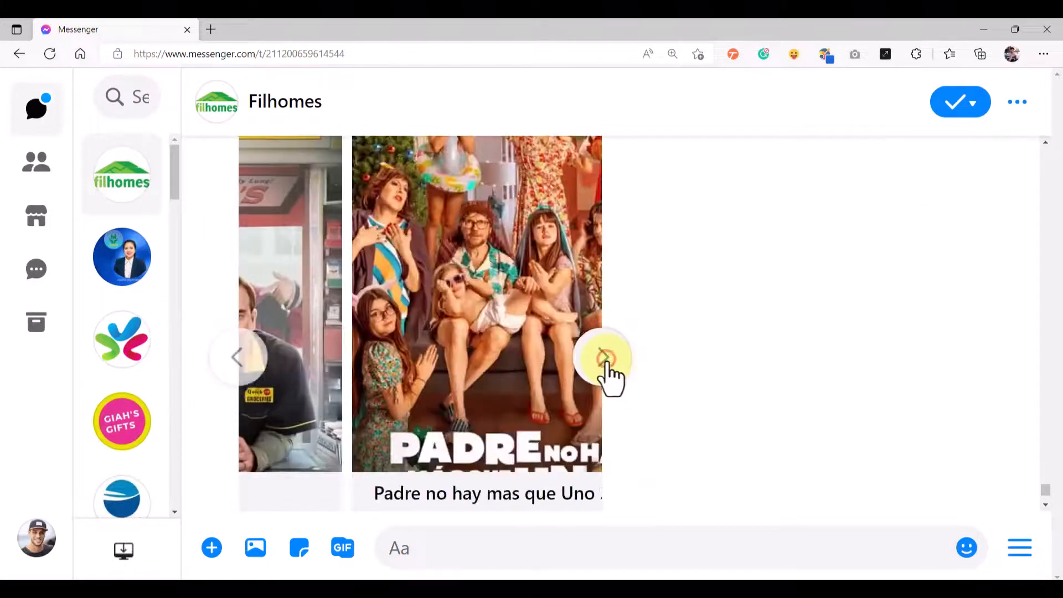
{"action": "left_click", "coordinate": [609, 362]}
{"action": "left_click", "coordinate": [608, 363]}
{"action": "left_click", "coordinate": [608, 361]}
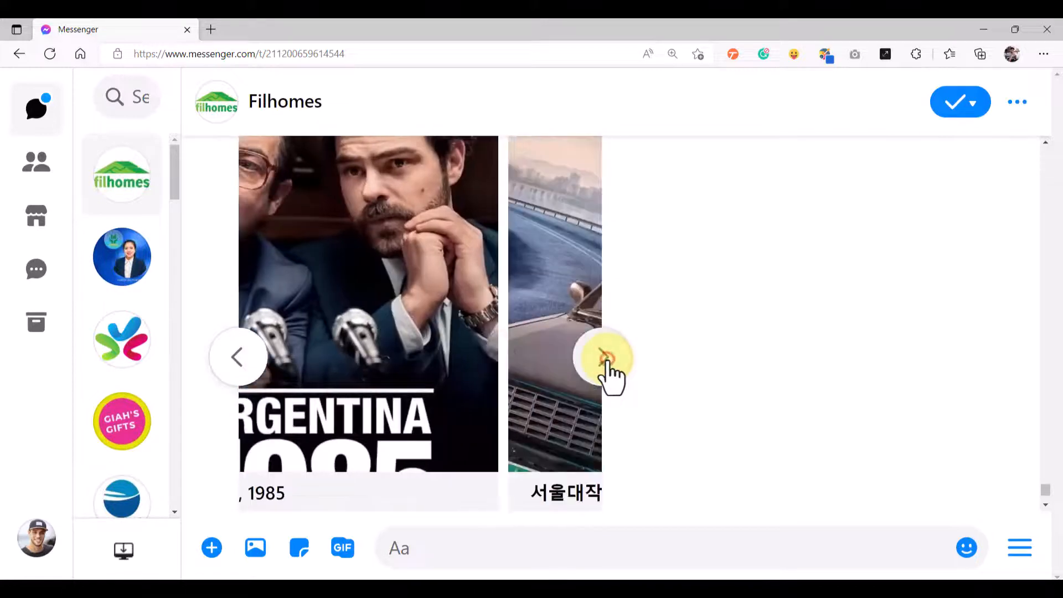
{"action": "left_click", "coordinate": [607, 361]}
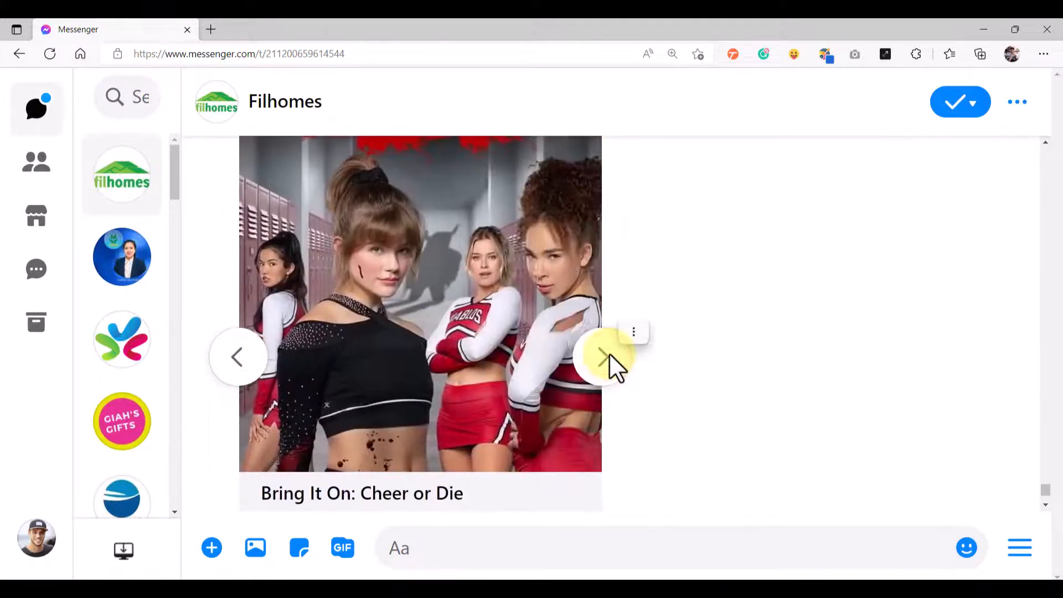
{"action": "left_click", "coordinate": [609, 356]}
{"action": "left_click", "coordinate": [609, 356]}
{"action": "left_click", "coordinate": [608, 356]}
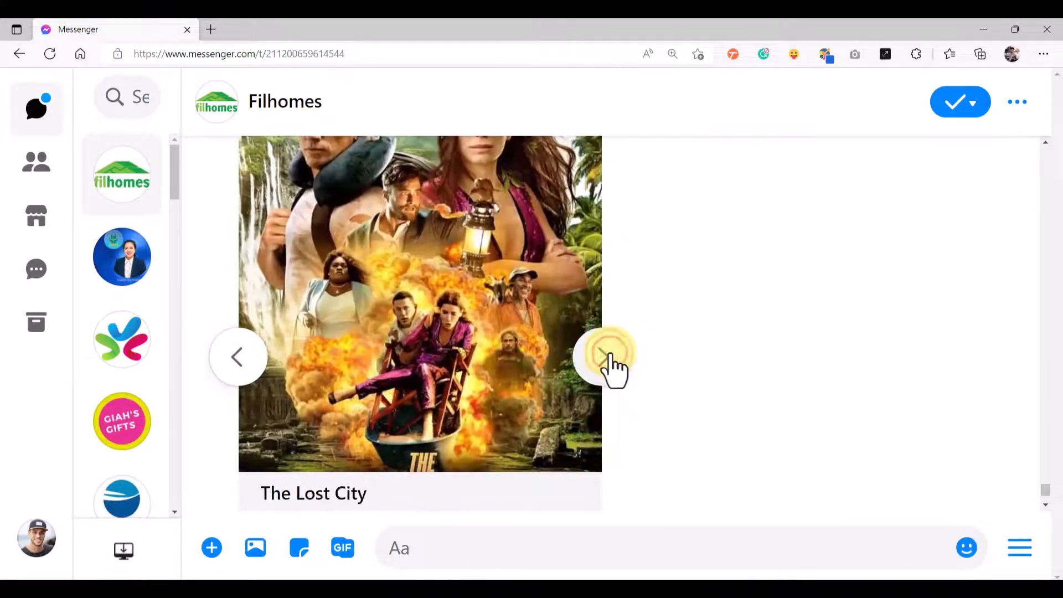
{"action": "left_click", "coordinate": [608, 356]}
{"action": "scroll", "coordinate": [444, 432], "scroll_direction": "down", "scroll_amount": 2}
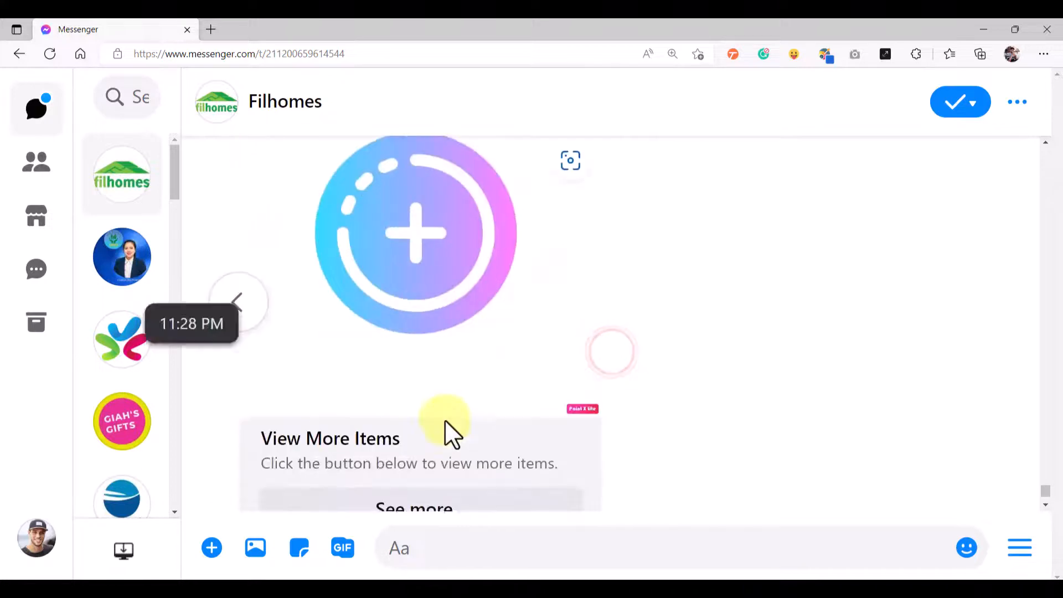
- Request the next batch of movies with See more... on the View More Items card
{"action": "left_click_drag", "start_coordinate": [407, 438], "coordinate": [300, 437]}
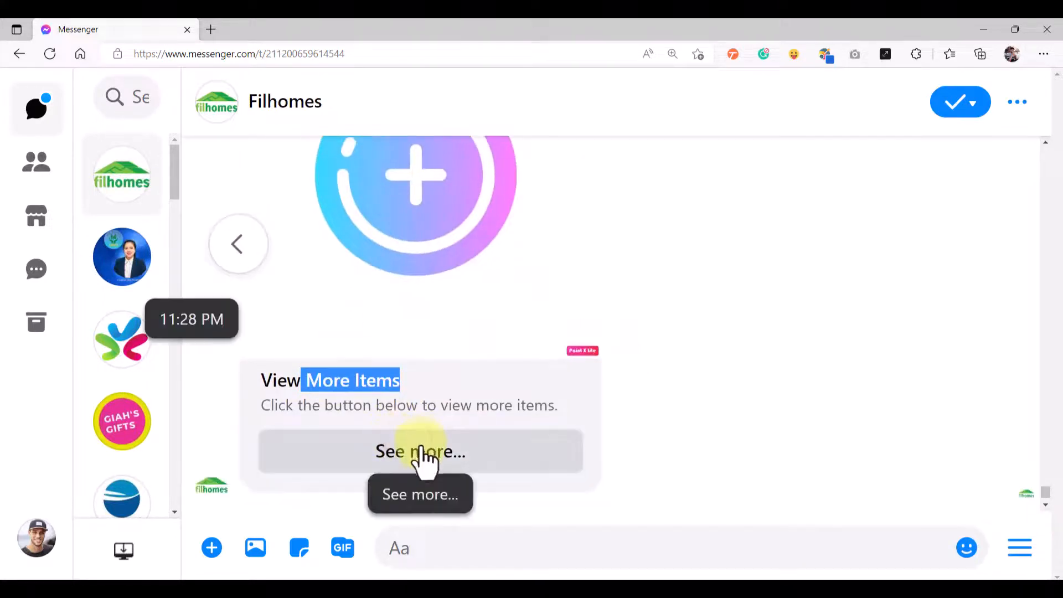
{"action": "left_click", "coordinate": [422, 451]}
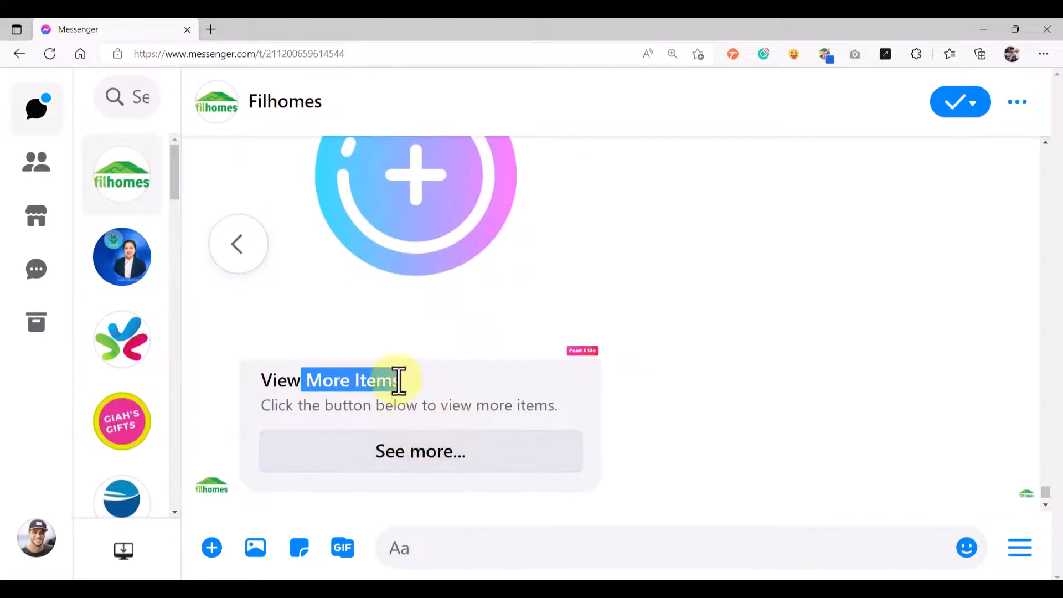
{"action": "left_click_drag", "start_coordinate": [278, 380], "coordinate": [376, 381]}
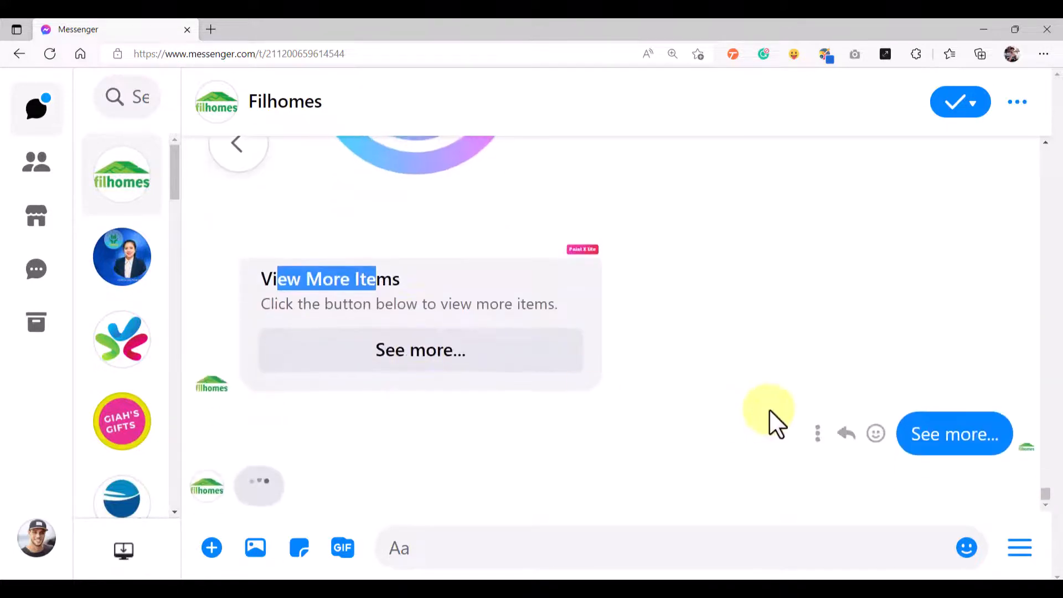
{"action": "left_click", "coordinate": [768, 410]}
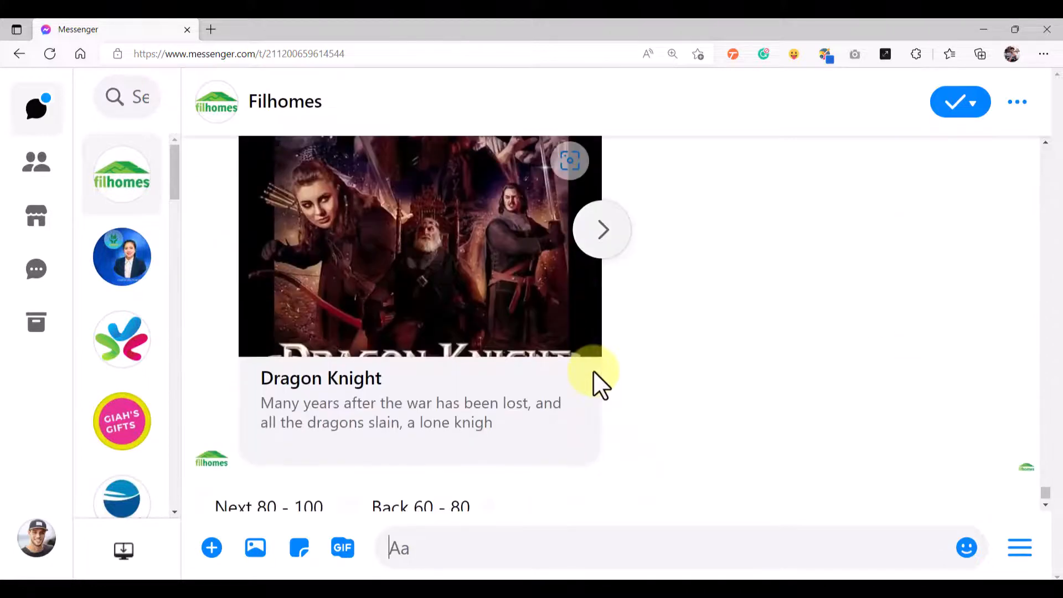
- Compare the Dragon Knight and Fantastic Beasts cards, and send the Next 80 - 100 quick reply
{"action": "left_click", "coordinate": [613, 383]}
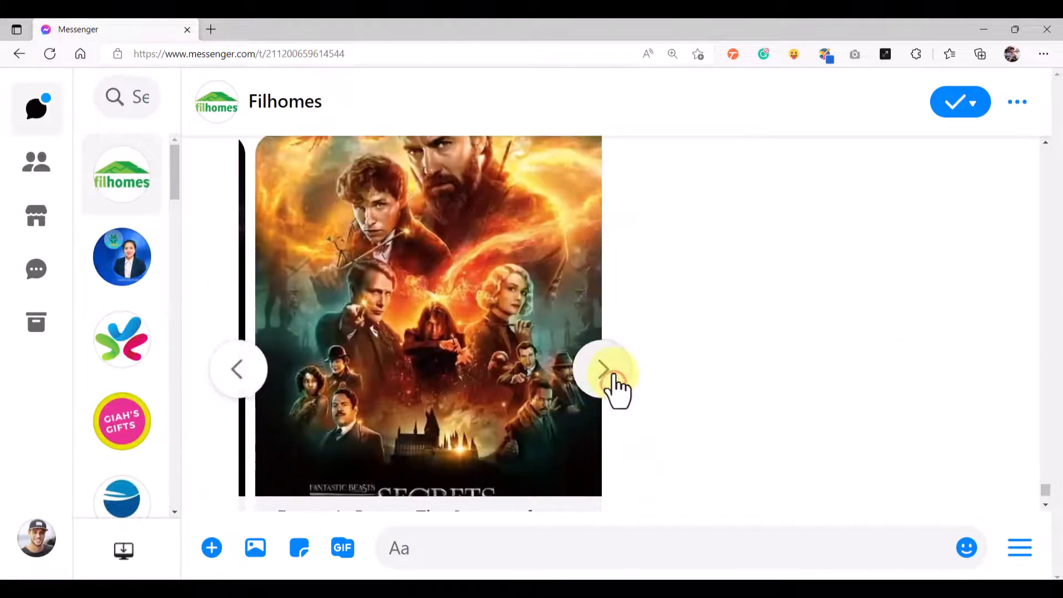
{"action": "left_click", "coordinate": [251, 369]}
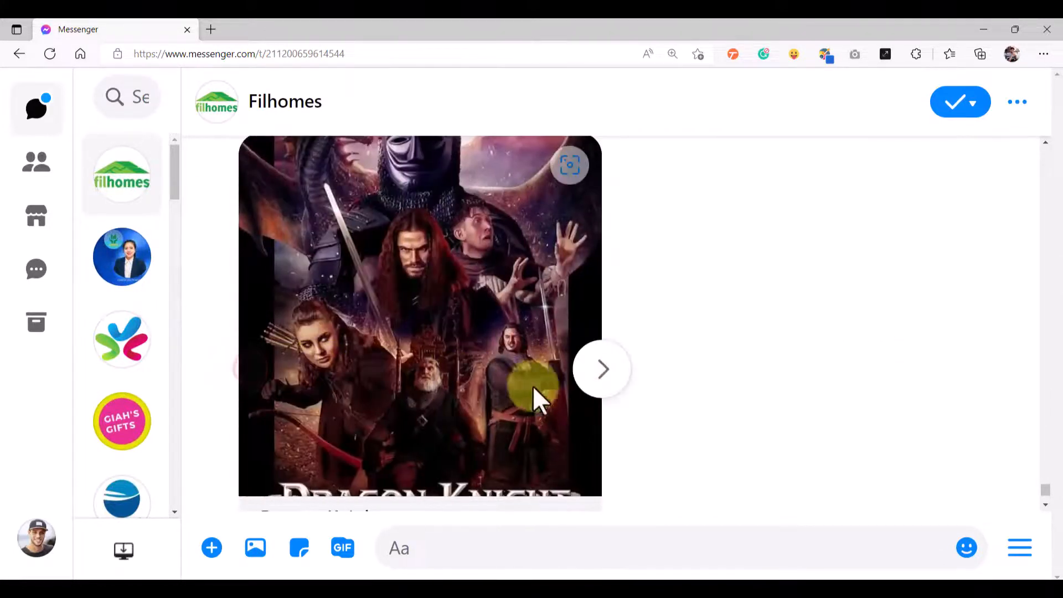
{"action": "left_click", "coordinate": [587, 382]}
{"action": "scroll", "coordinate": [487, 370], "scroll_direction": "down", "scroll_amount": 3}
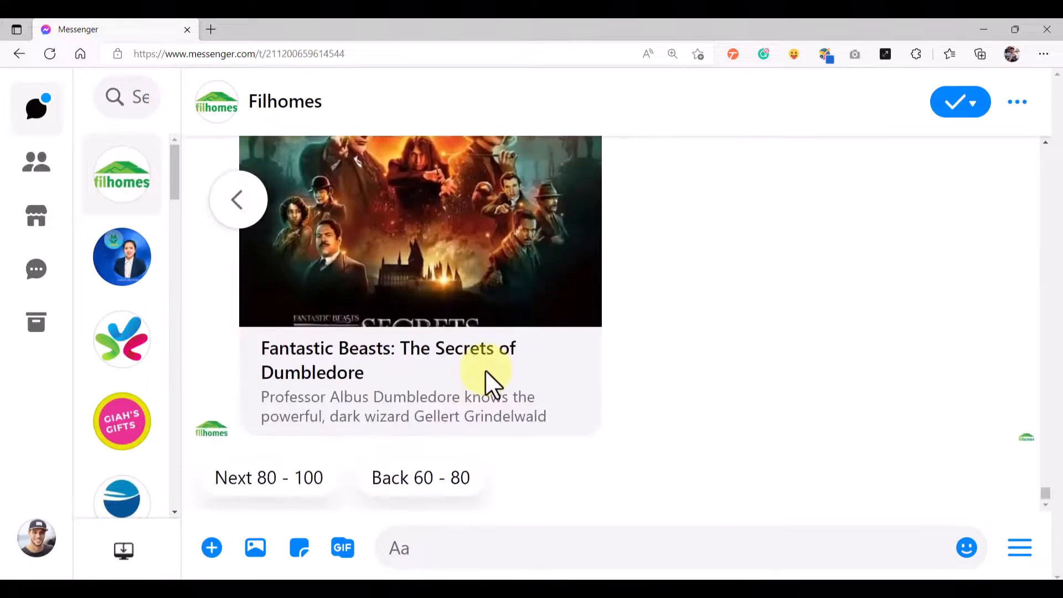
{"action": "left_click", "coordinate": [263, 481]}
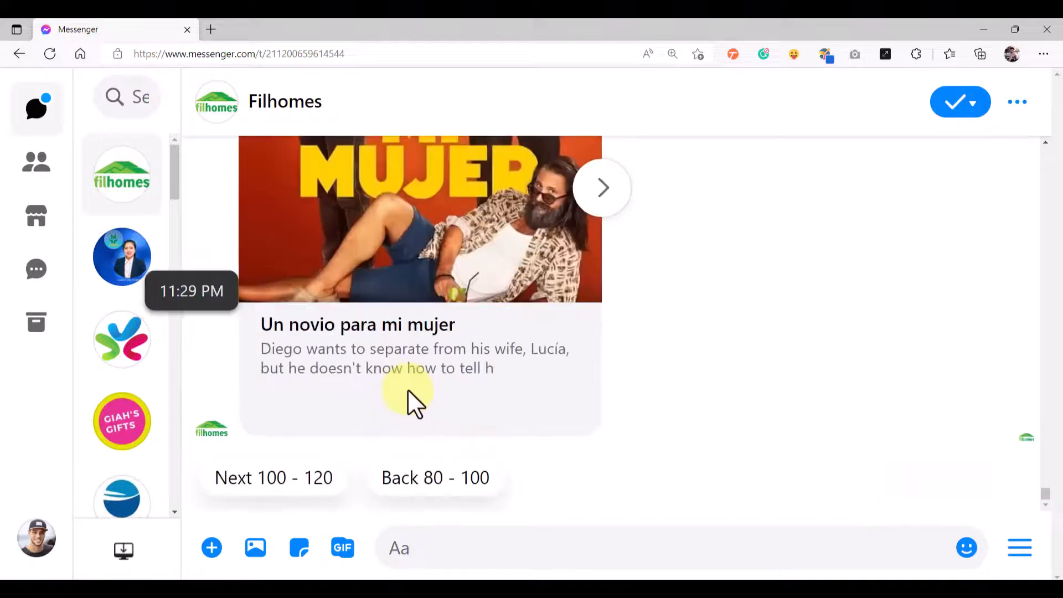
{"action": "scroll", "coordinate": [532, 310], "scroll_direction": "up", "scroll_amount": 1}
{"action": "scroll", "coordinate": [534, 307], "scroll_direction": "down", "scroll_amount": 1}
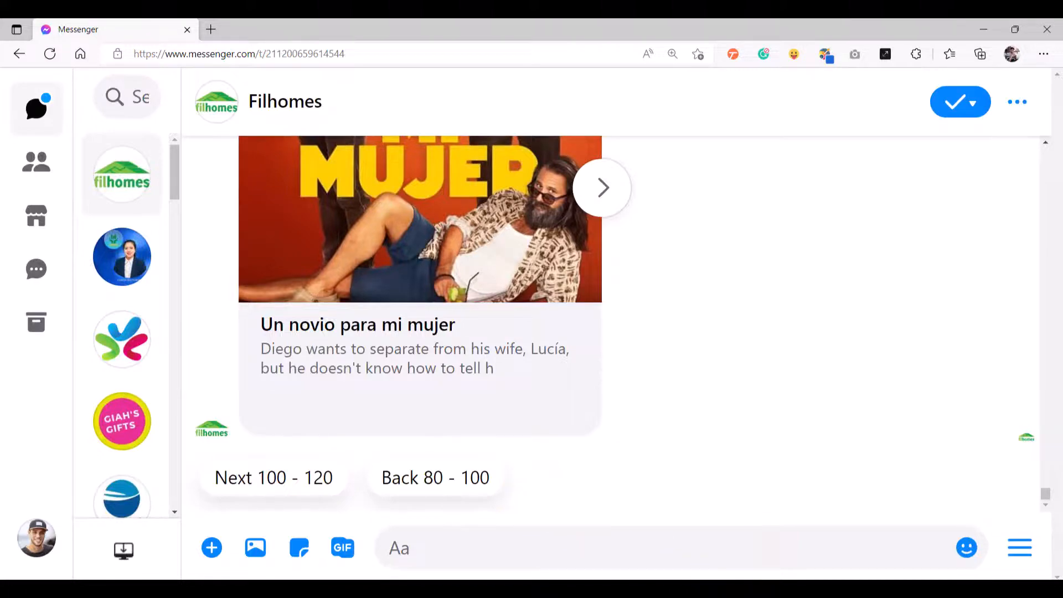
- Switch to the Movies Replicated flow in the flow builder, view its whole node chain, and check the dynamic carousel's data source type
{"action": "key", "text": "alt+Tab"}
{"action": "scroll", "coordinate": [559, 472], "scroll_direction": "down", "scroll_amount": 6}
{"action": "left_click", "coordinate": [523, 510]}
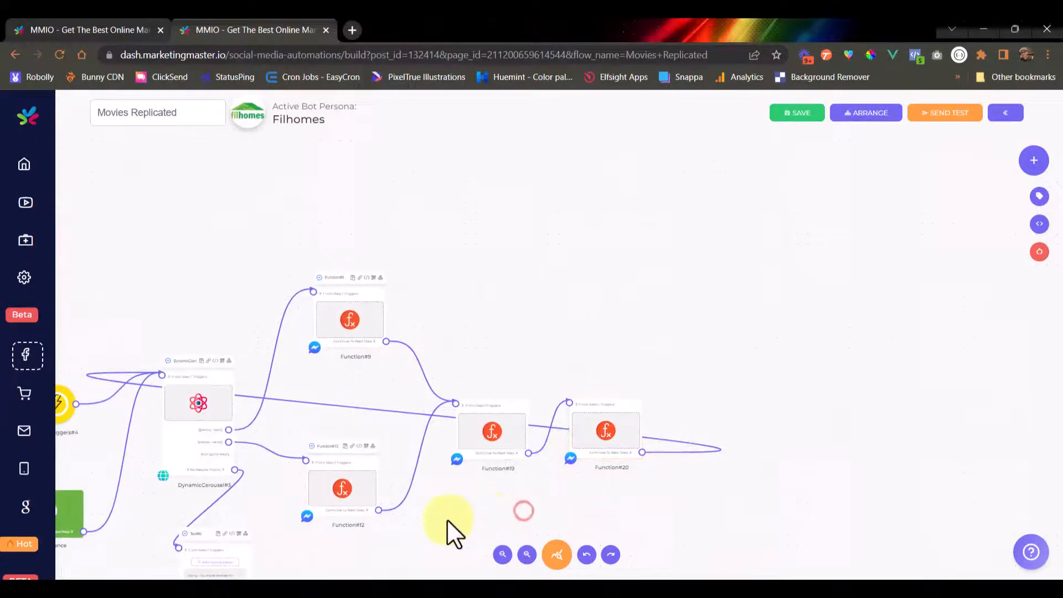
{"action": "left_click_drag", "start_coordinate": [447, 519], "coordinate": [585, 446]}
{"action": "left_click_drag", "start_coordinate": [478, 305], "coordinate": [532, 294]}
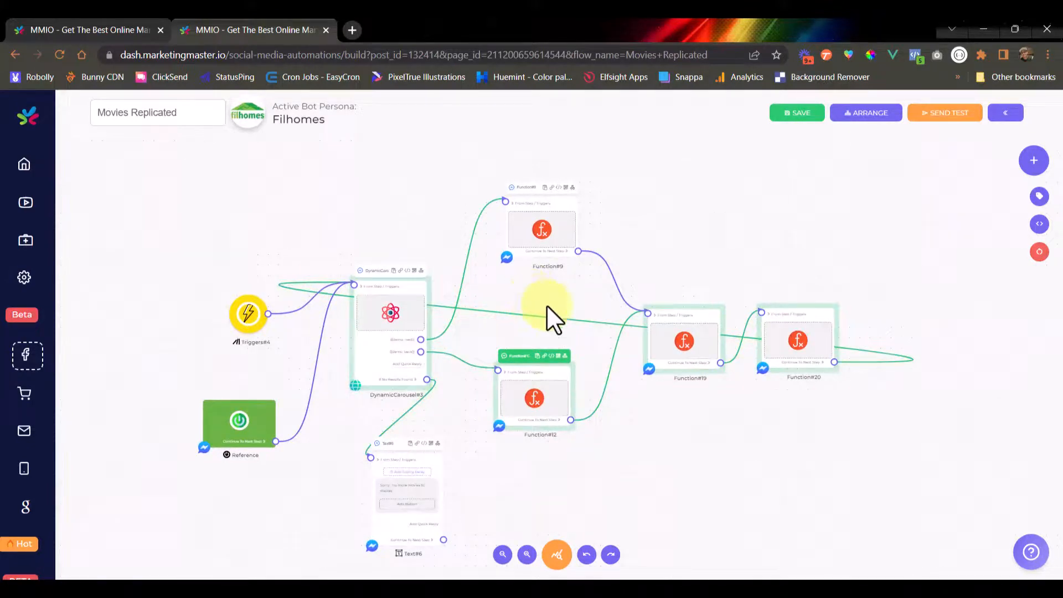
{"action": "double_click", "coordinate": [409, 306]}
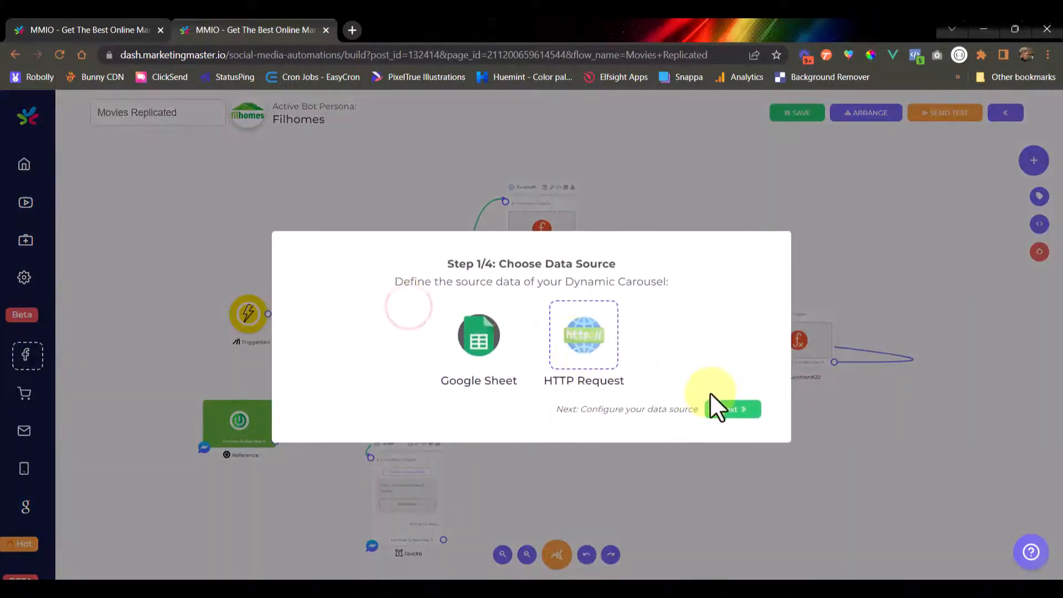
{"action": "left_click", "coordinate": [801, 454]}
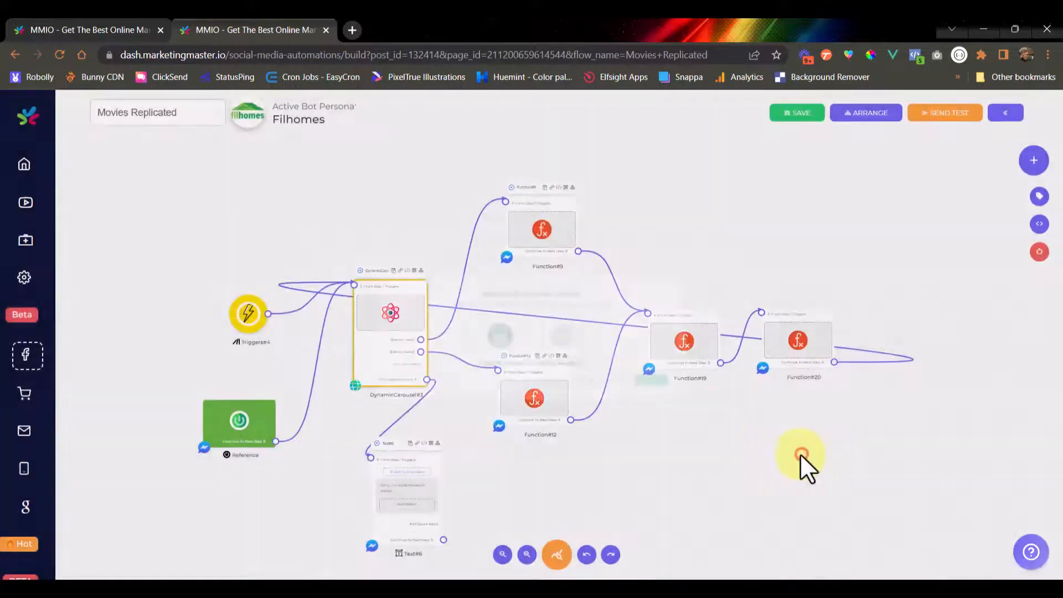
- Review the JavaScript code and output variable of Function#9, leaving its configuration without changes
{"action": "left_click", "coordinate": [523, 232]}
{"action": "double_click", "coordinate": [534, 234]}
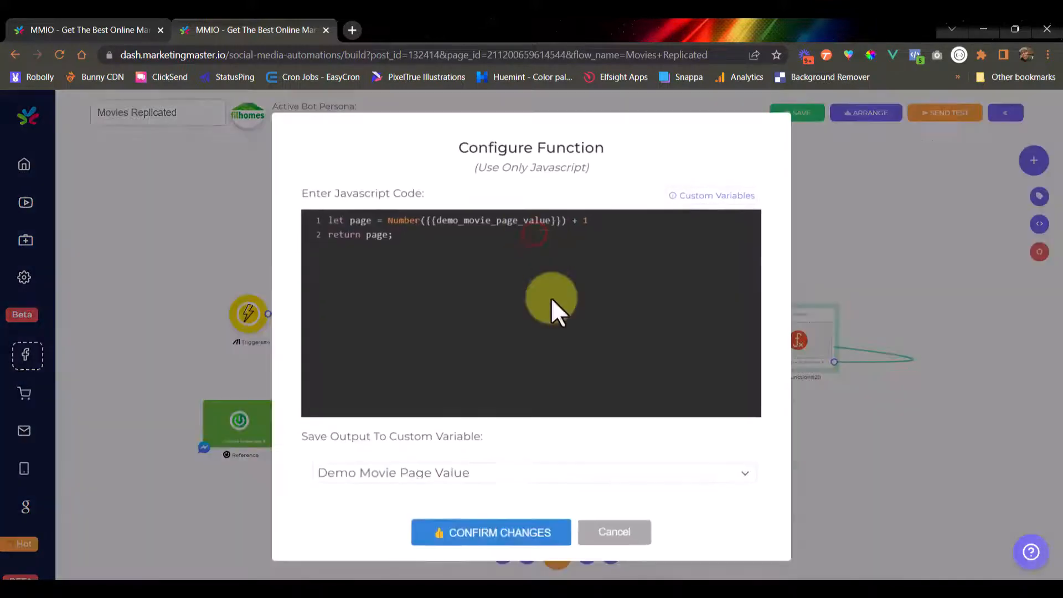
{"action": "left_click", "coordinate": [615, 533]}
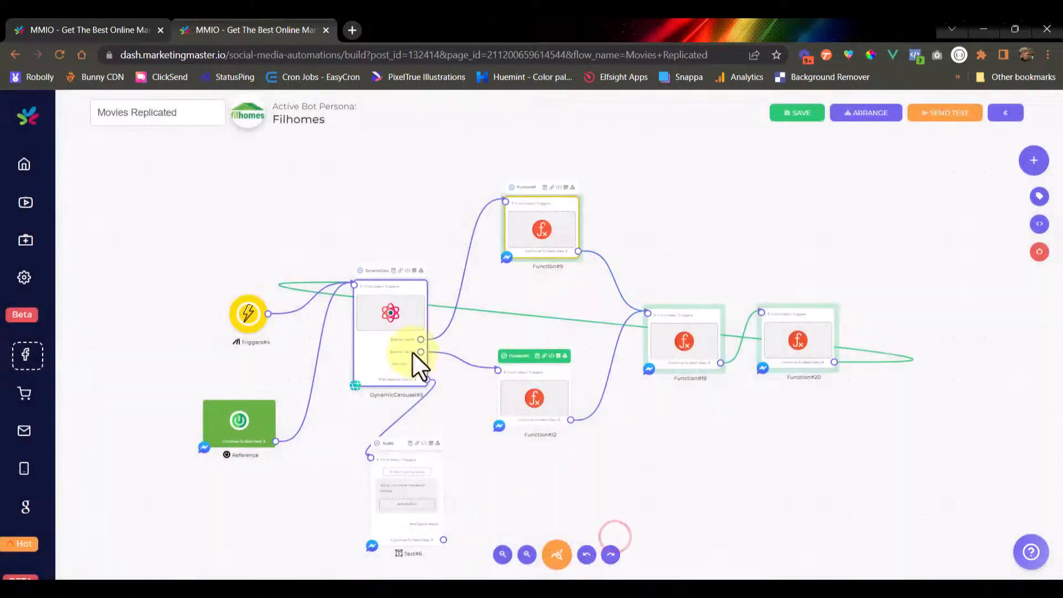
- Review the dynamic carousel's HTTP request parameters, especially the page parameter {{demo_movie_page_value}}, and close the settings
{"action": "double_click", "coordinate": [415, 332]}
{"action": "left_click", "coordinate": [745, 404]}
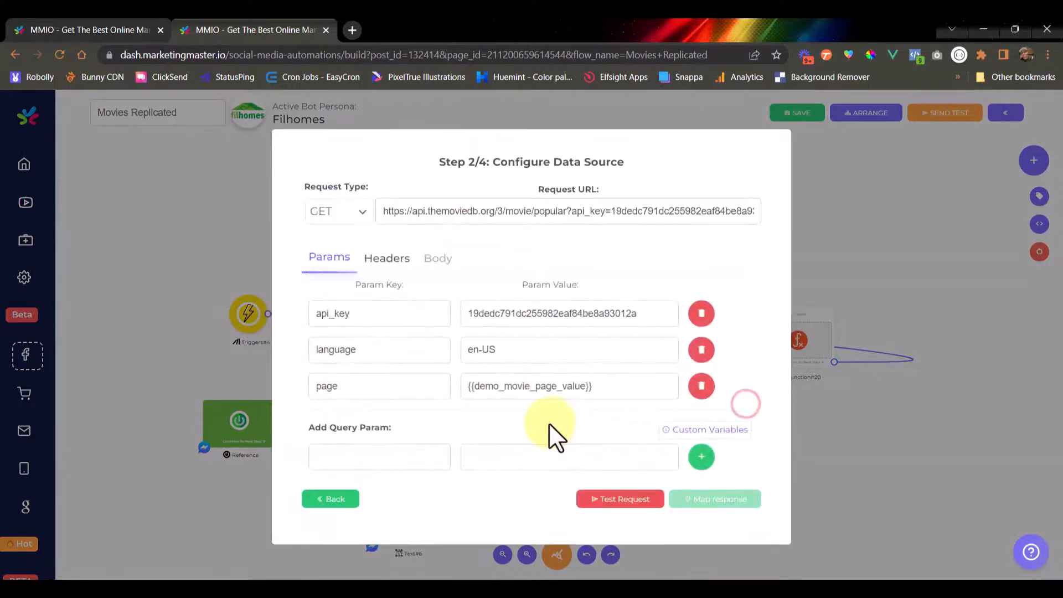
{"action": "triple_click", "coordinate": [624, 385]}
{"action": "left_click", "coordinate": [488, 420]}
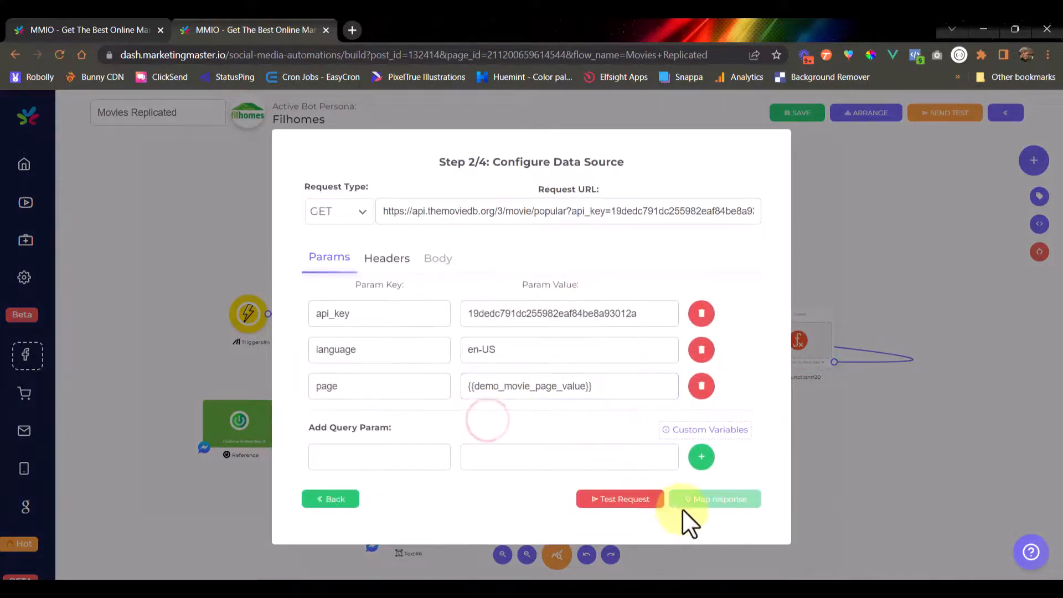
{"action": "left_click", "coordinate": [885, 234]}
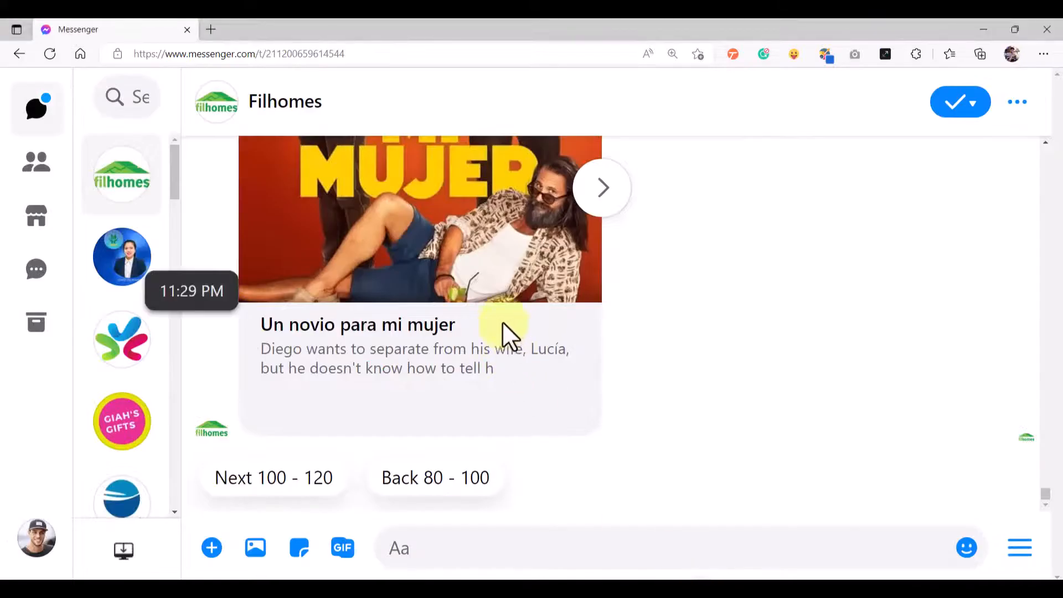
- Switch to Messenger and check the Un novio para mi mujer carousel and its Next and Back quick replies
{"action": "scroll", "coordinate": [504, 323], "scroll_direction": "up", "scroll_amount": 3}
{"action": "scroll", "coordinate": [649, 332], "scroll_direction": "down", "scroll_amount": 3}
{"action": "left_click", "coordinate": [723, 335]}
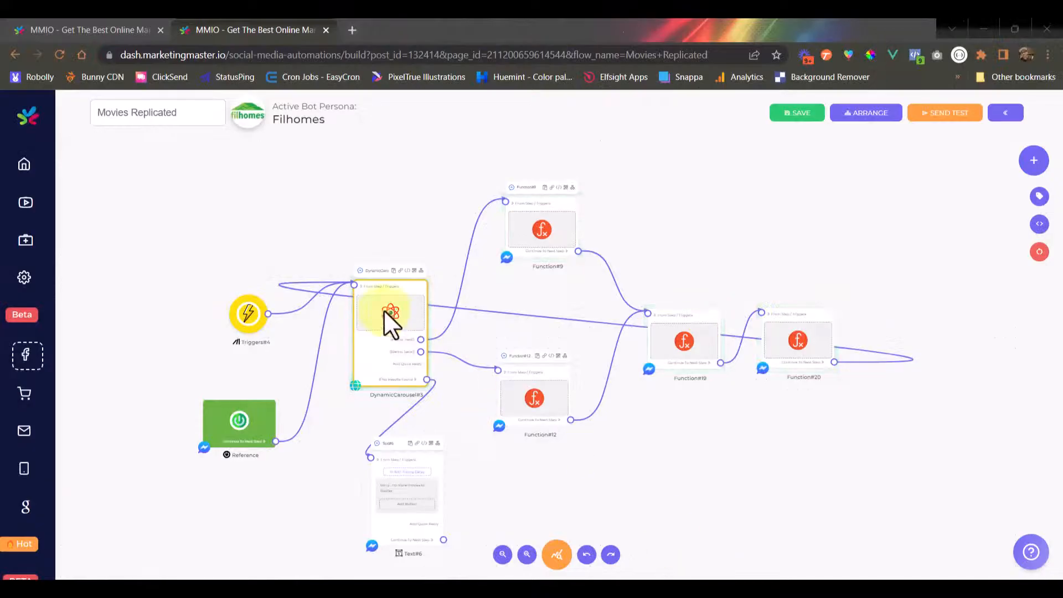
- In the Movies Replicated flow, examine the dynamic carousel's HTTP request parameters and custom headers
{"action": "left_click", "coordinate": [385, 312]}
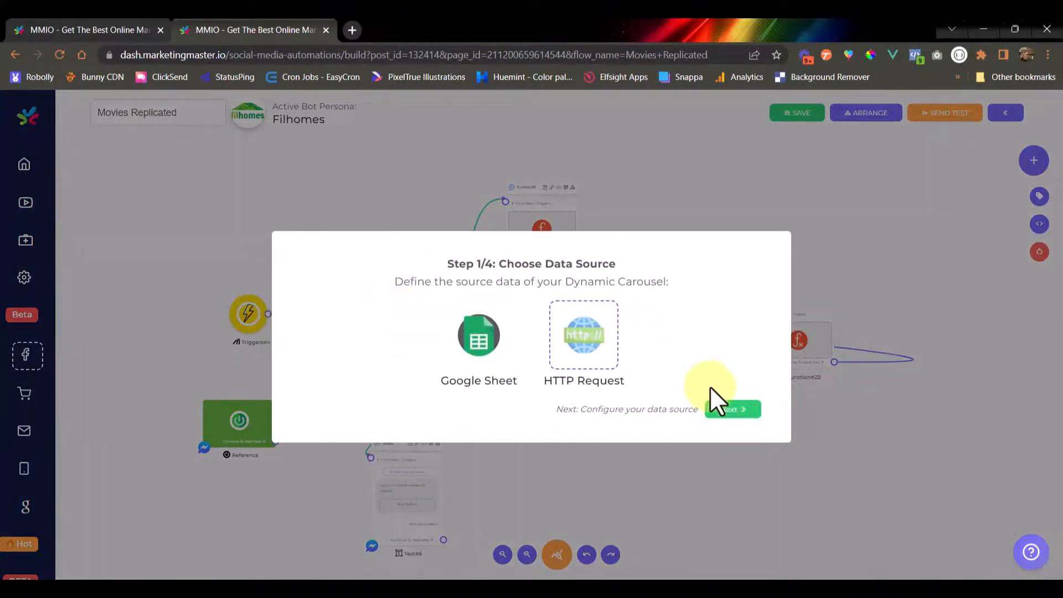
{"action": "left_click", "coordinate": [728, 410]}
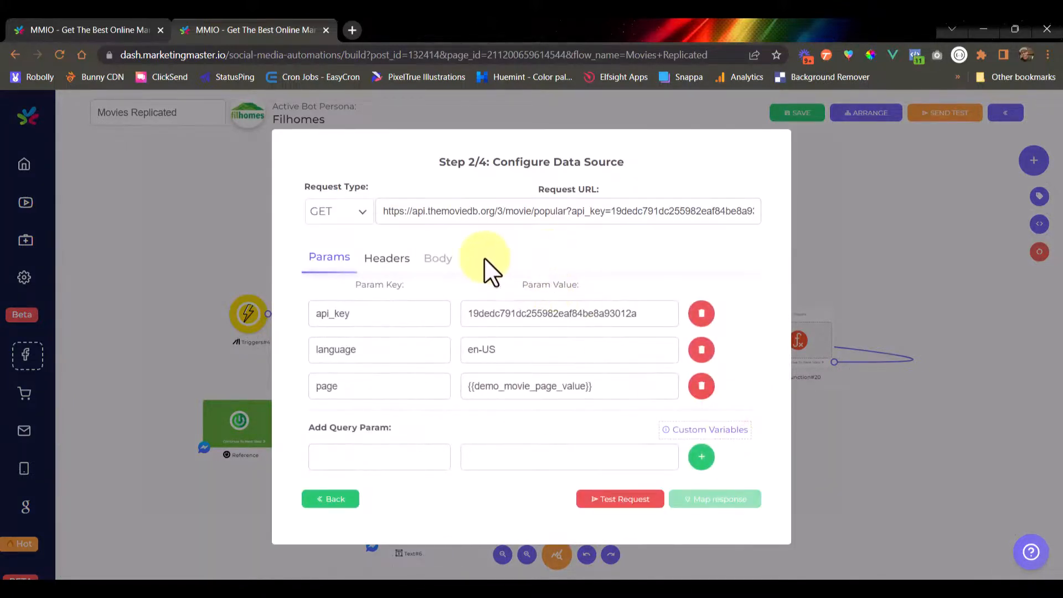
{"action": "left_click", "coordinate": [402, 263]}
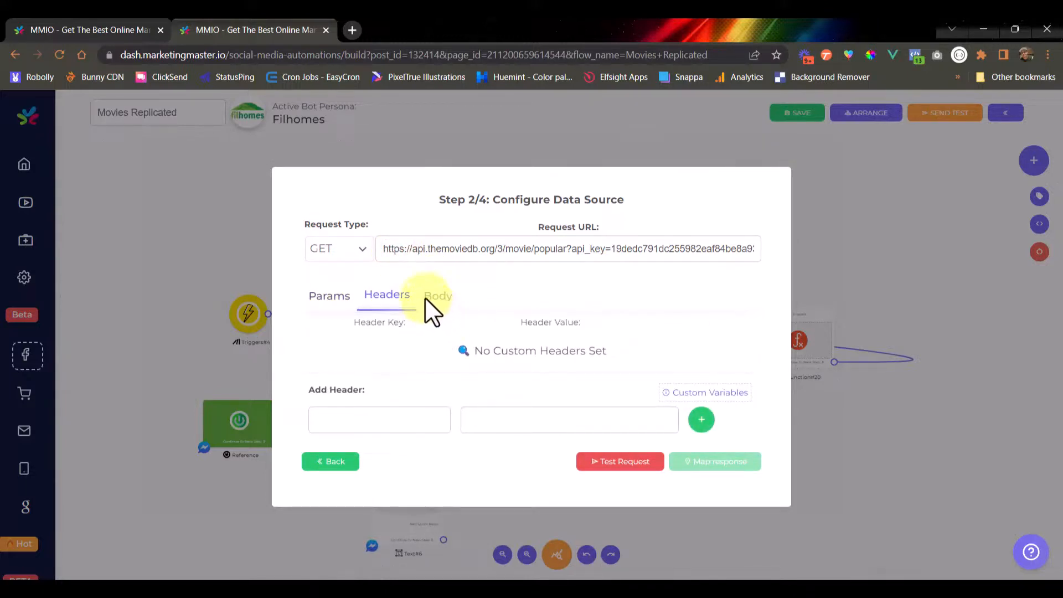
- Try the POST request type to view the JSON body editor, and close the carousel settings without saving
{"action": "left_click", "coordinate": [361, 252]}
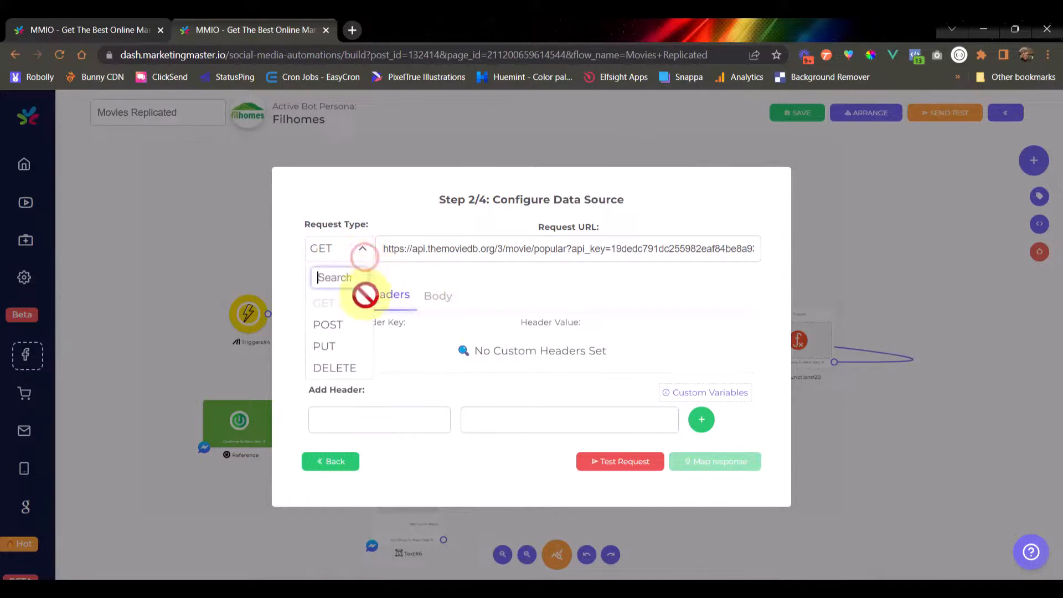
{"action": "left_click", "coordinate": [354, 328]}
{"action": "left_click", "coordinate": [441, 298]}
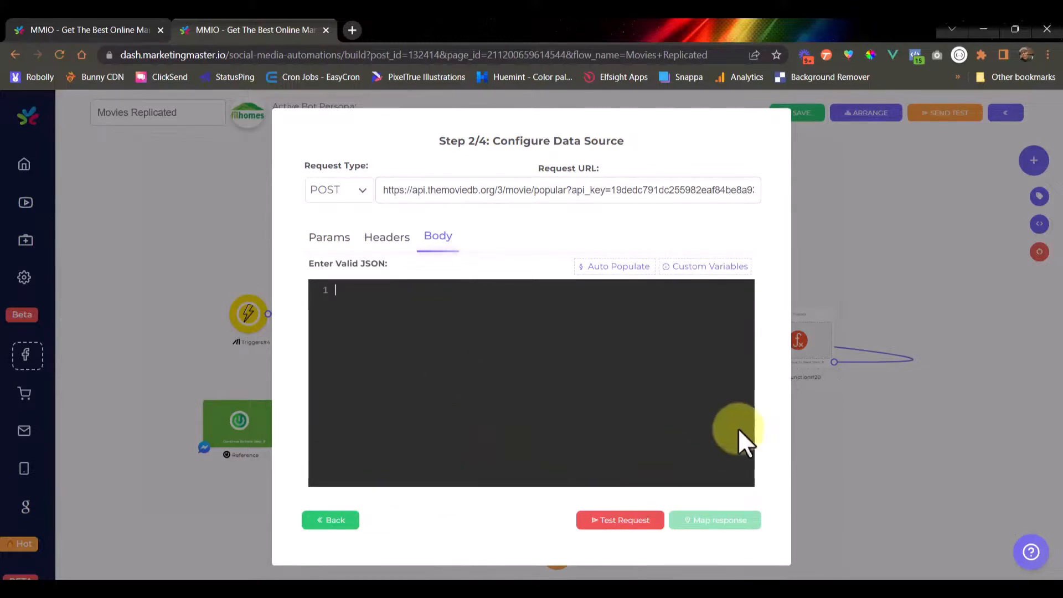
{"action": "left_click", "coordinate": [873, 443]}
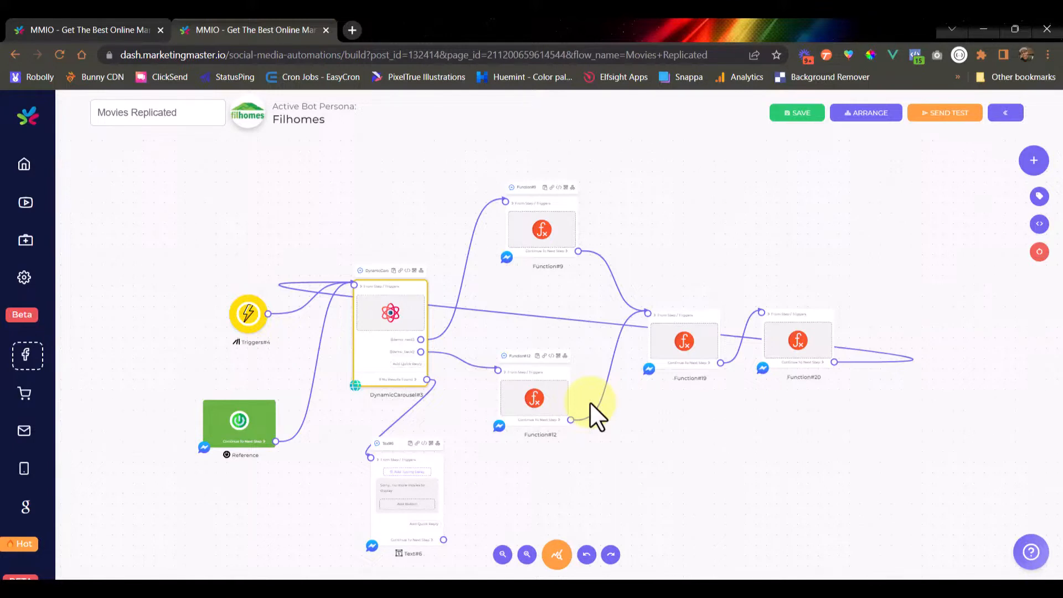
- Open the dynamic carousel's data source settings again
{"action": "left_click", "coordinate": [417, 306]}
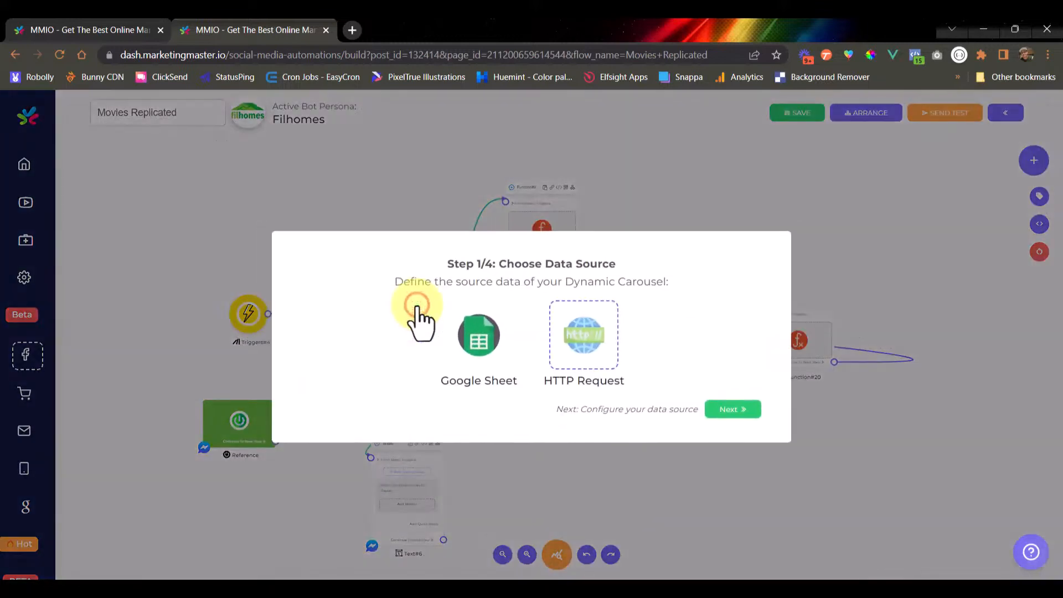